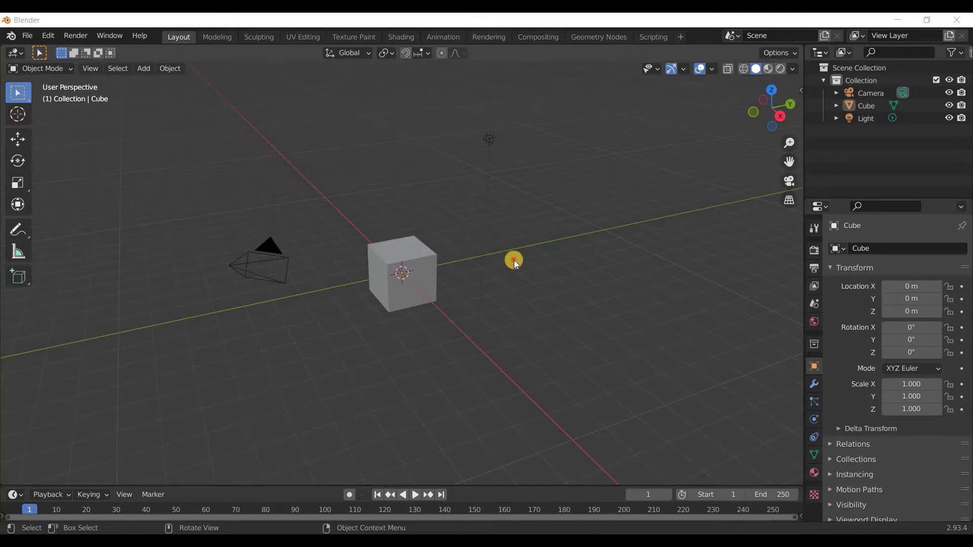
Orbit around the default cube to inspect the starting scene
key(a)
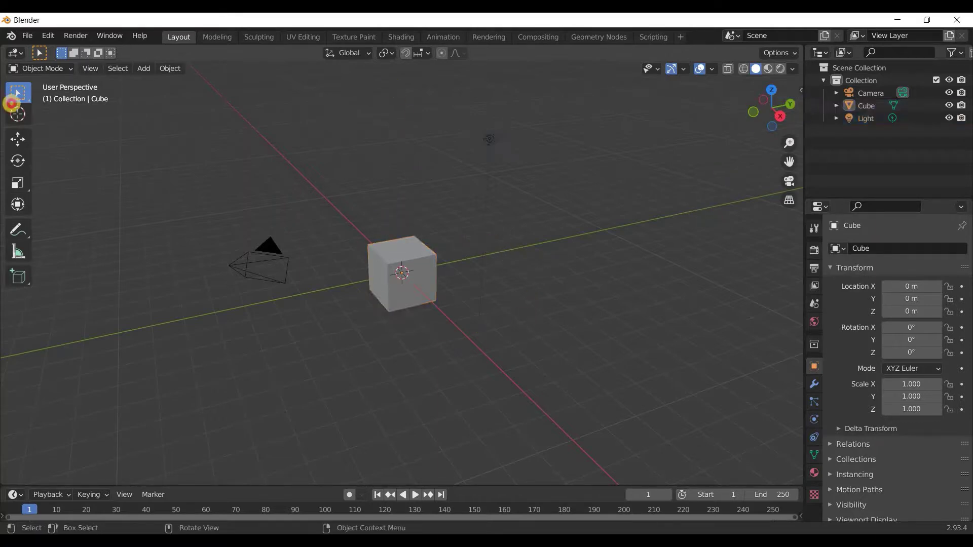
mouse_move(770, 107)
mouse_down()
mouse_move(642, 92)
mouse_move(546, 102)
mouse_move(456, 131)
mouse_move(384, 102)
mouse_move(335, 99)
mouse_move(533, 123)
mouse_move(652, 108)
mouse_move(376, 80)
mouse_move(725, 120)
mouse_move(504, 220)
mouse_up()
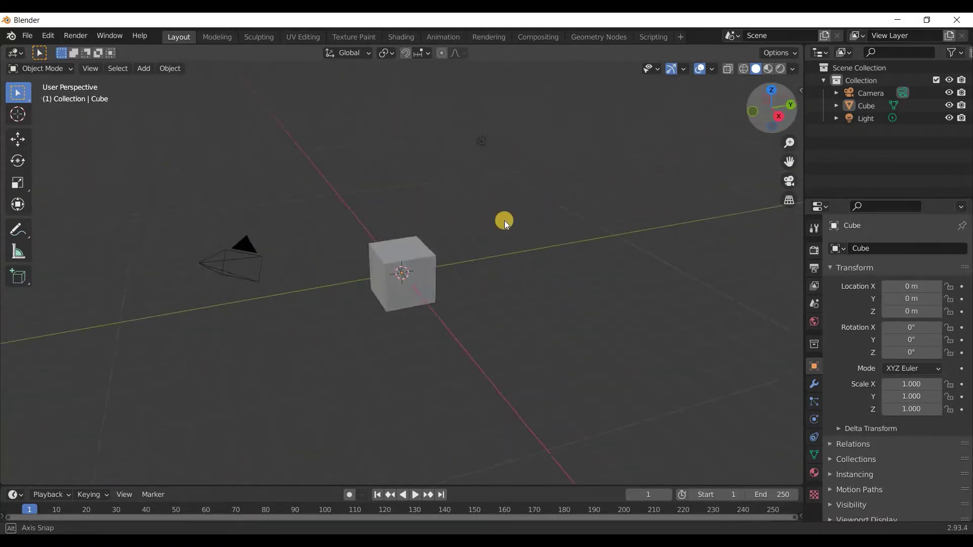
middle_drag(504, 221, 504, 221)
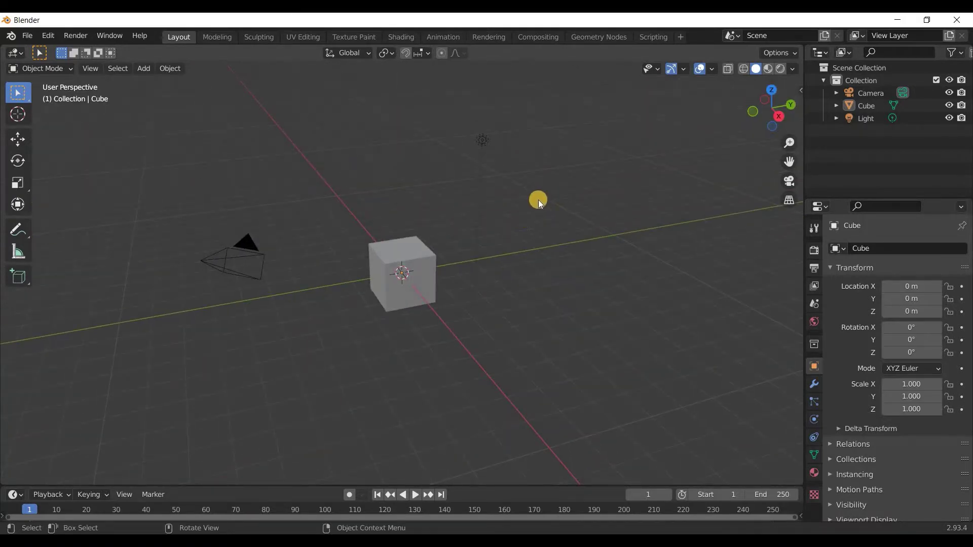
mouse_move(779, 117)
mouse_down()
mouse_move(672, 471)
mouse_move(673, 69)
mouse_move(725, 89)
mouse_move(630, 102)
mouse_move(795, 115)
mouse_move(30, 106)
mouse_move(726, 104)
mouse_up()
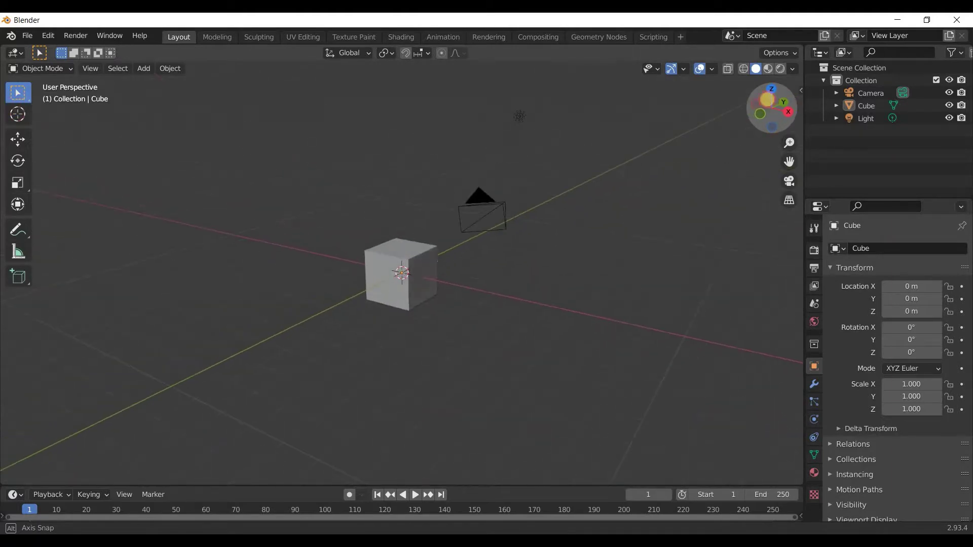
mouse_move(726, 104)
middle_down()
mouse_move(674, 106)
mouse_move(727, 159)
mouse_move(576, 306)
mouse_move(559, 305)
middle_up()
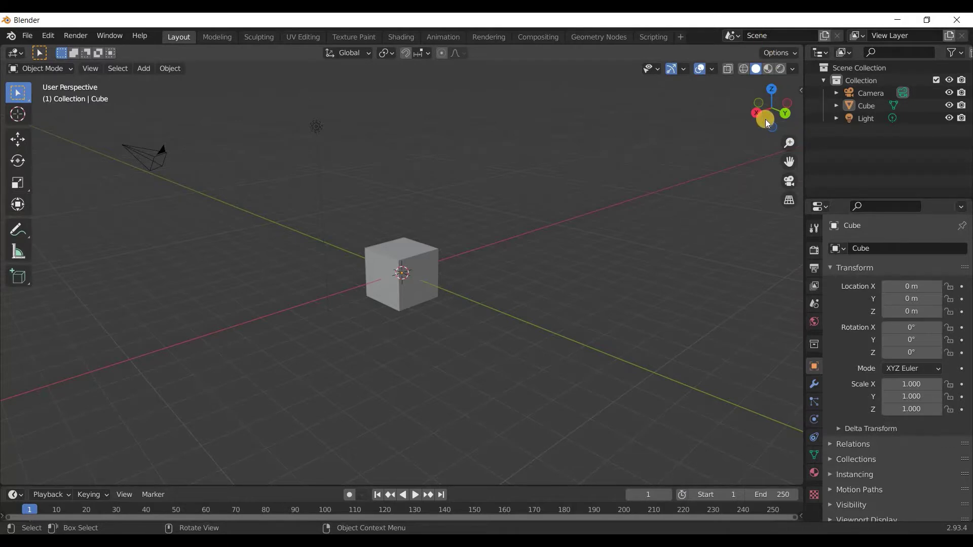
drag(790, 115, 765, 119)
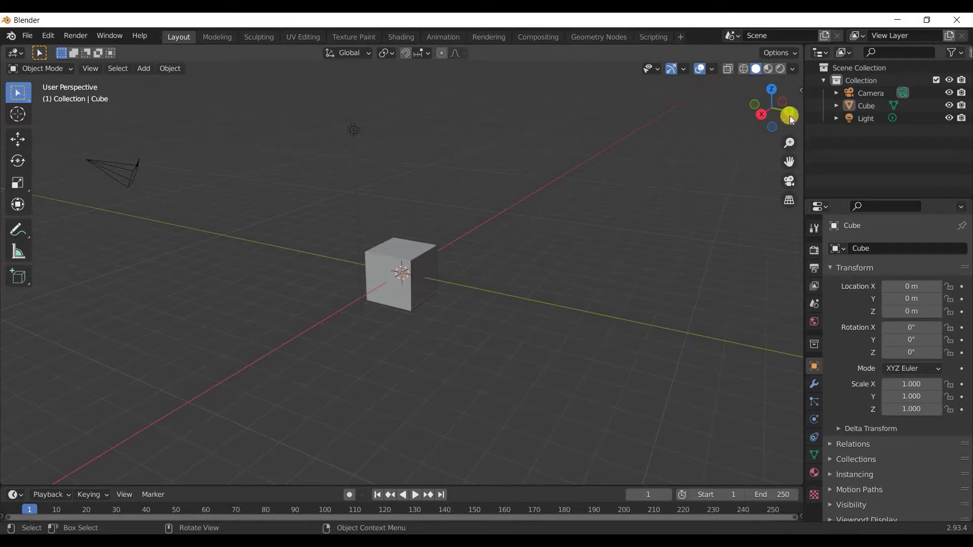
mouse_move(774, 118)
mouse_down()
mouse_move(6, 103)
mouse_move(792, 113)
mouse_up()
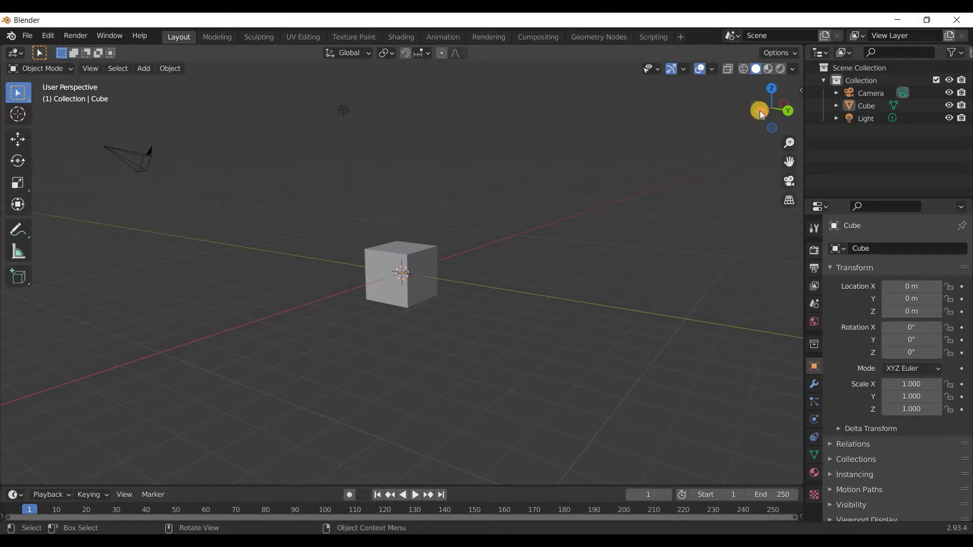
drag(759, 110, 793, 111)
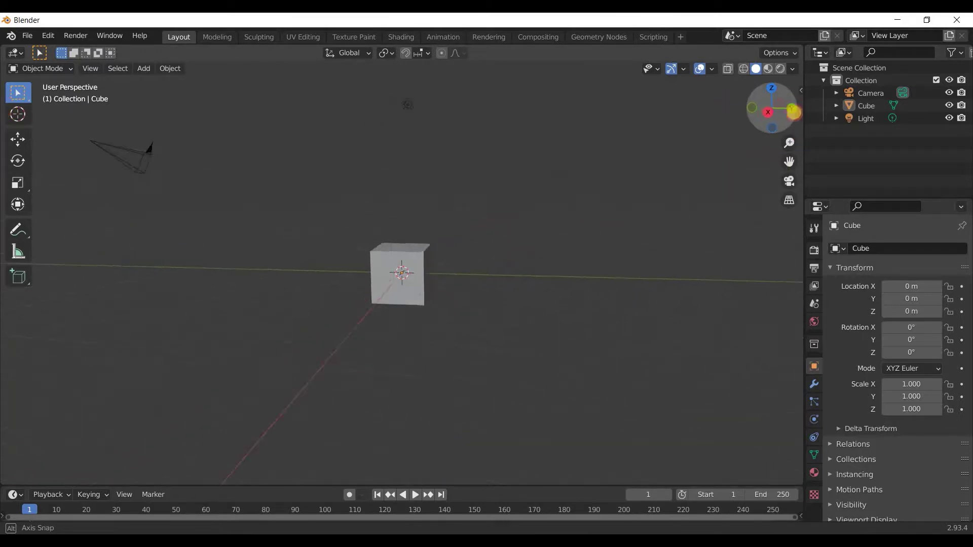
mouse_move(794, 112)
mouse_down()
mouse_move(537, 169)
mouse_move(600, 208)
mouse_up()
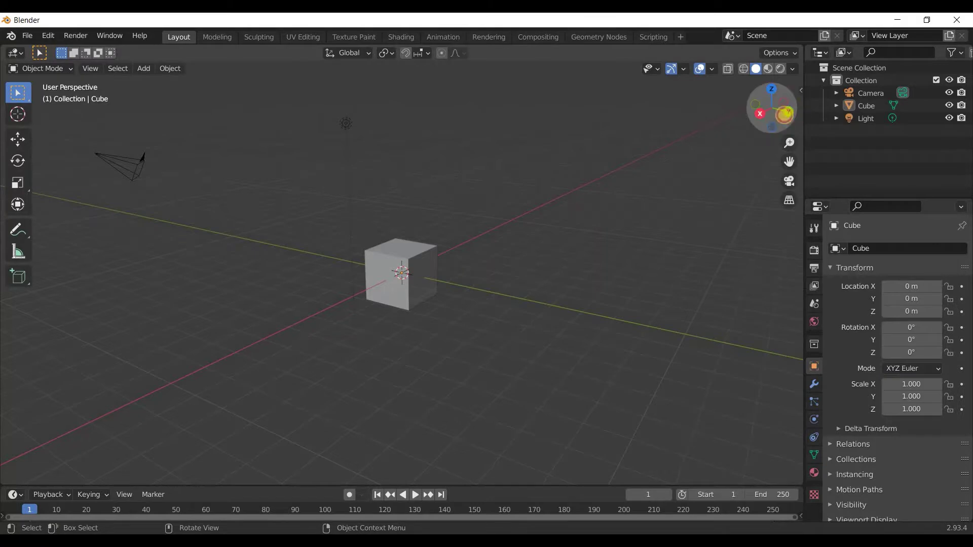
mouse_move(787, 116)
mouse_down()
mouse_move(426, 236)
mouse_move(601, 195)
mouse_move(785, 118)
mouse_up()
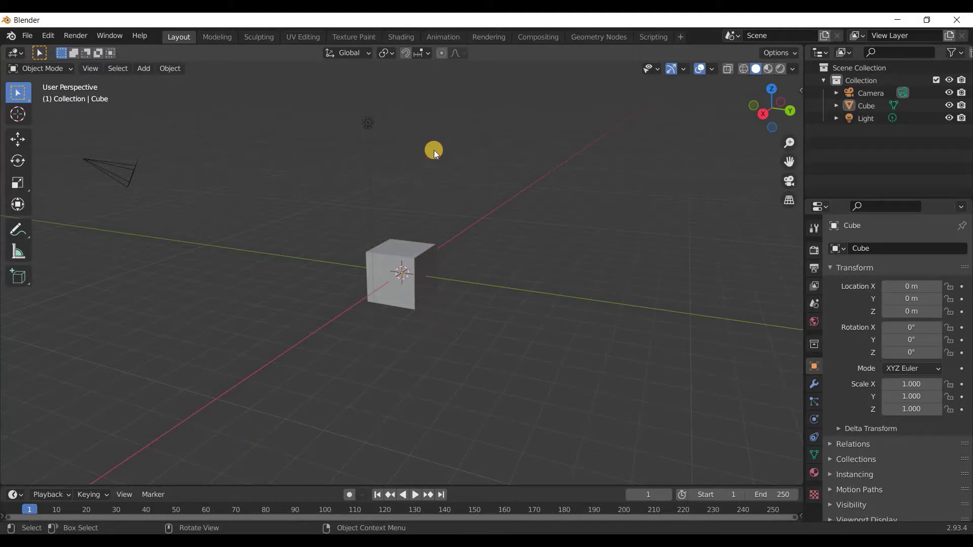
Select the light, then snap to a side view and orbit back to perspective
drag(402, 150, 345, 113)
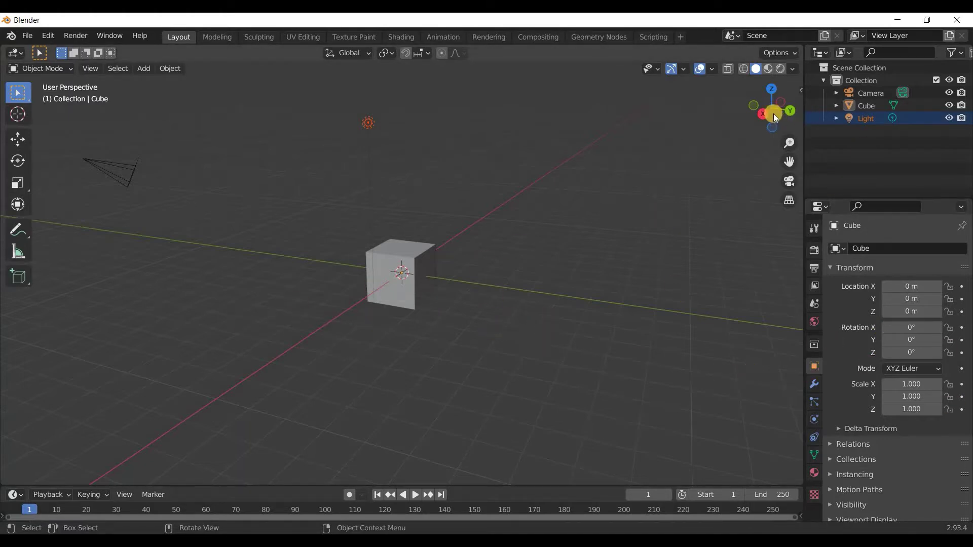
drag(774, 116, 730, 138)
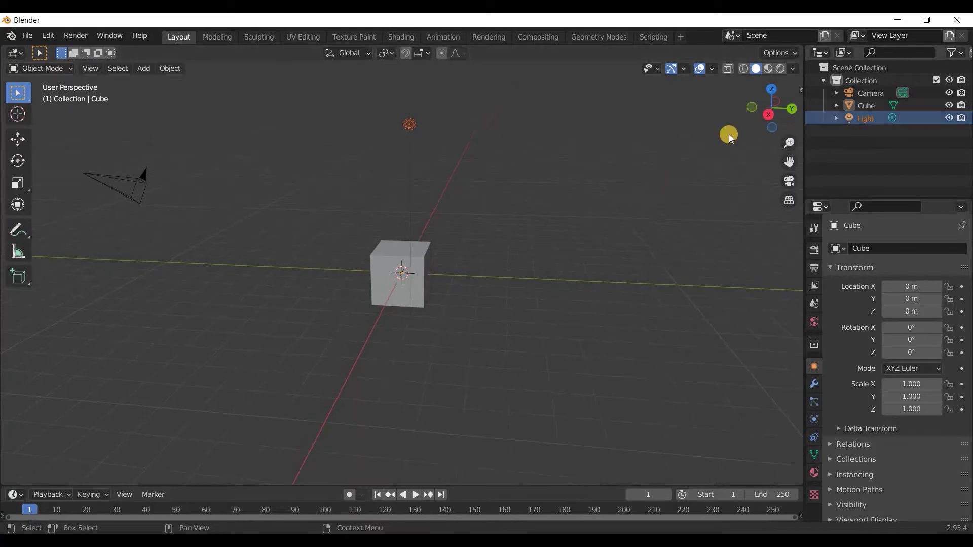
mouse_move(762, 110)
mouse_down()
mouse_move(19, 113)
mouse_move(790, 504)
mouse_up()
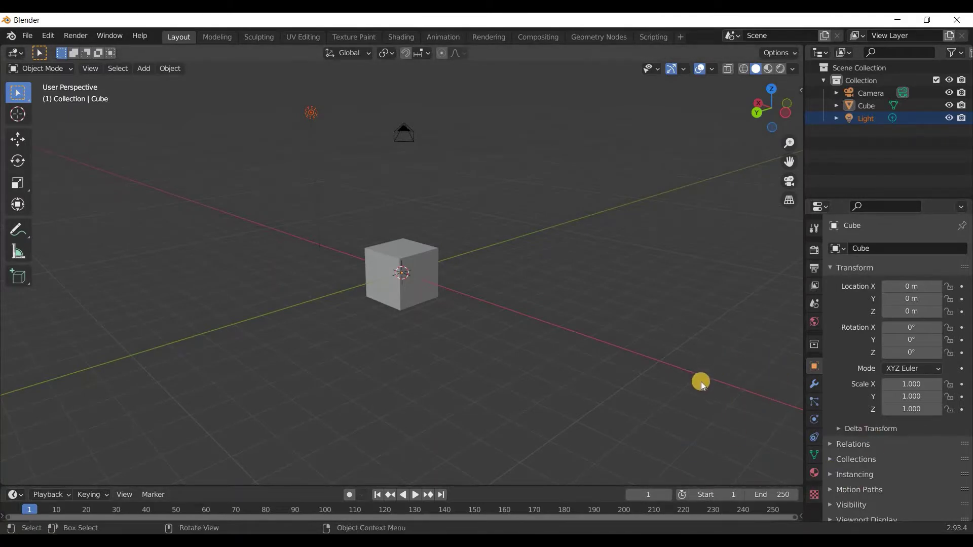
mouse_move(769, 118)
mouse_down()
mouse_move(393, 113)
mouse_move(672, 128)
mouse_move(607, 113)
mouse_move(683, 113)
mouse_move(640, 180)
mouse_move(776, 123)
mouse_move(767, 111)
mouse_move(709, 122)
mouse_up()
click(775, 108)
mouse_move(534, 133)
mouse_down()
mouse_move(505, 130)
mouse_move(400, 263)
mouse_move(415, 262)
mouse_up()
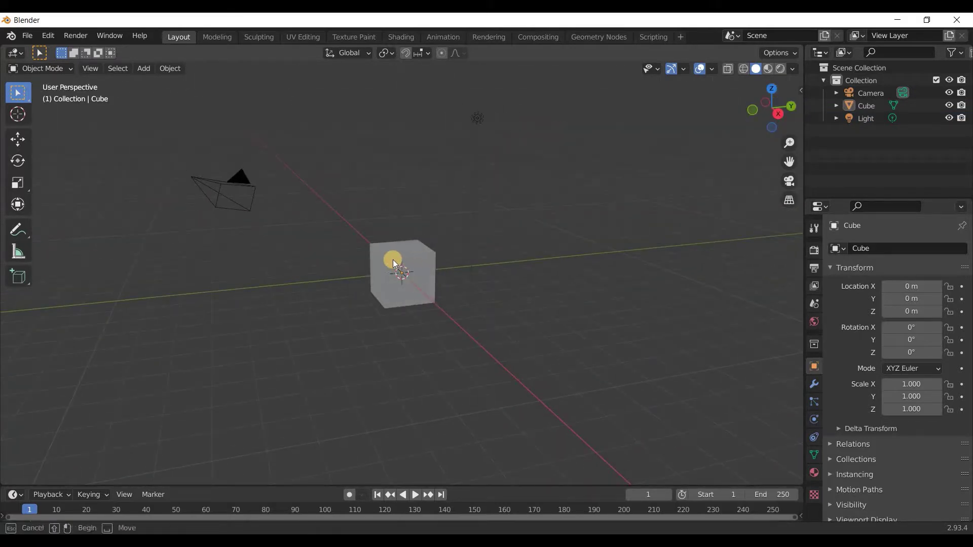
Select the cube, light and camera together and delete all three
click(393, 259)
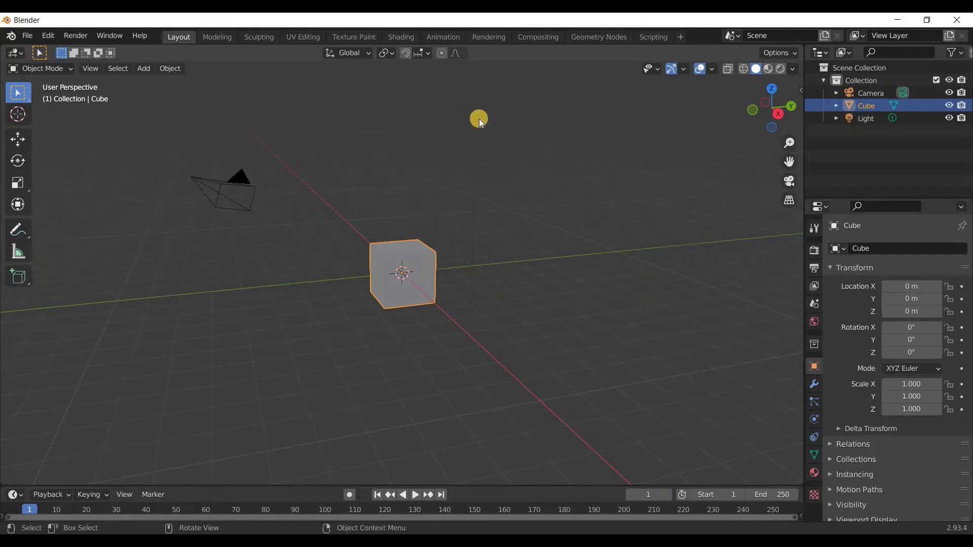
click(503, 136)
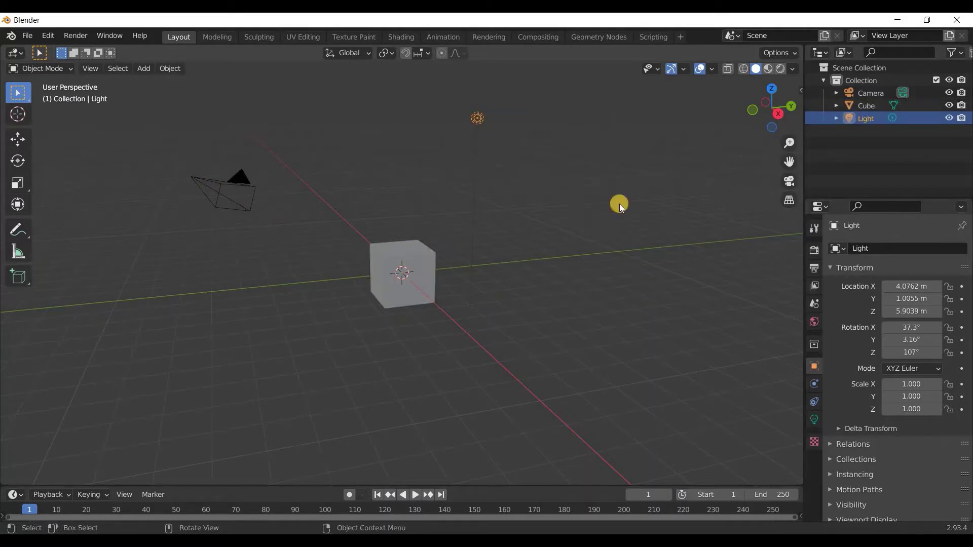
ctrl+click(872, 94)
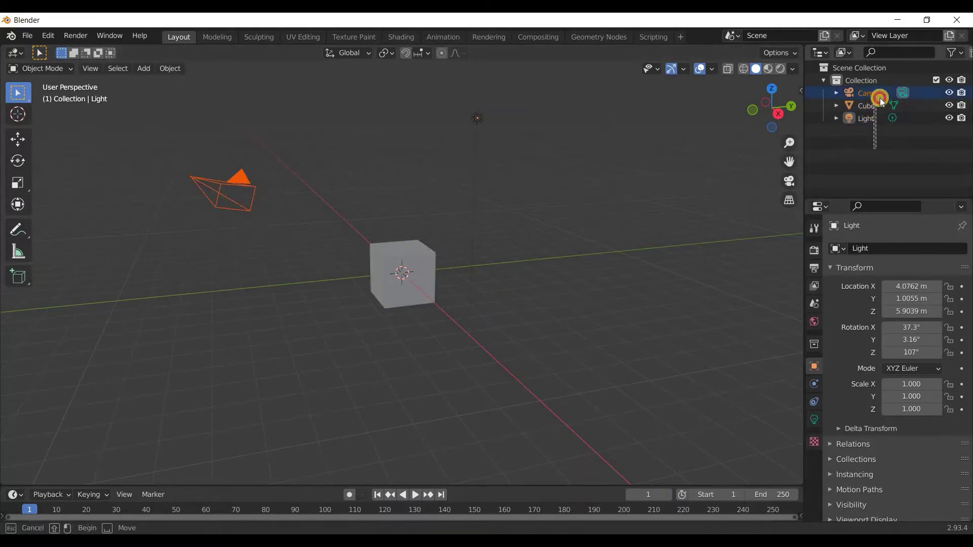
drag(879, 105, 871, 149)
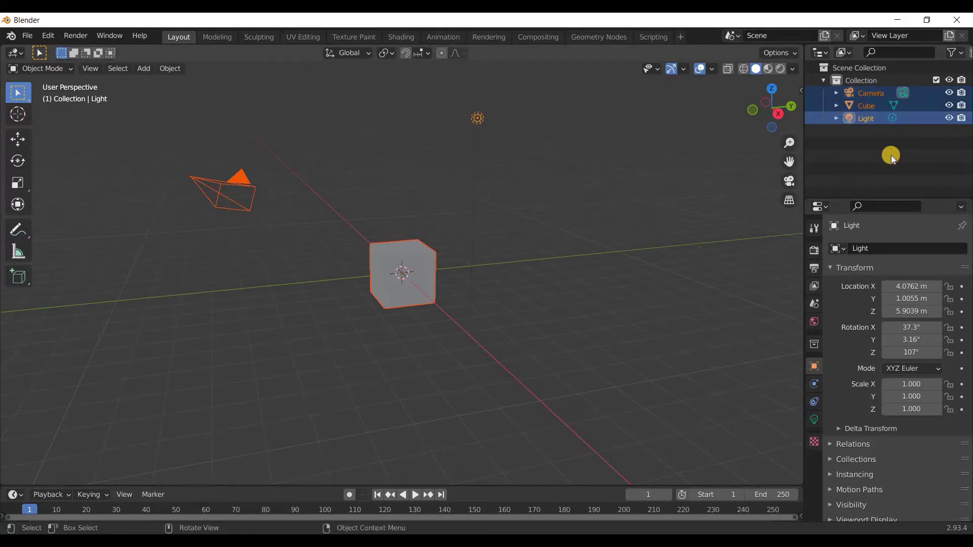
drag(869, 92, 891, 160)
key(Delete)
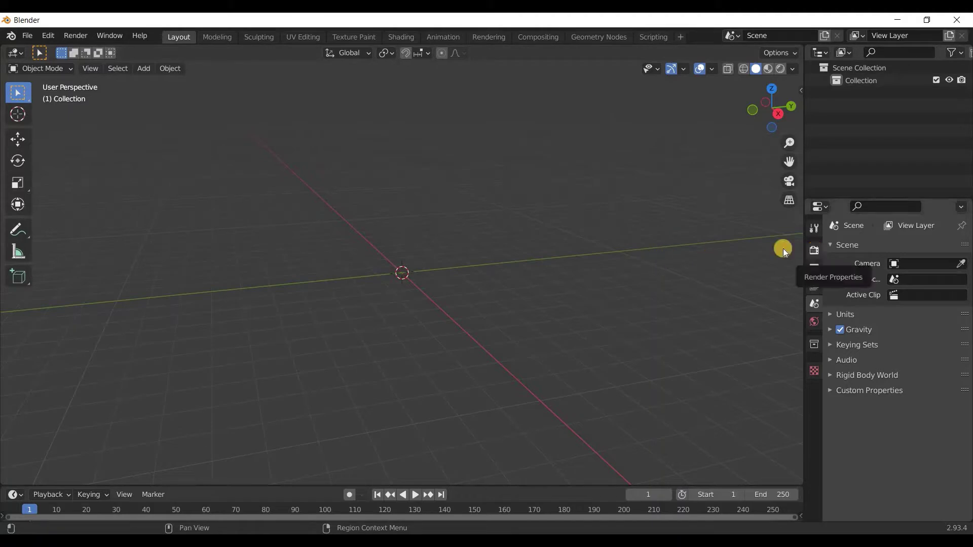
In Render Properties, set the engine to Cycles and the device to GPU Compute
click(809, 249)
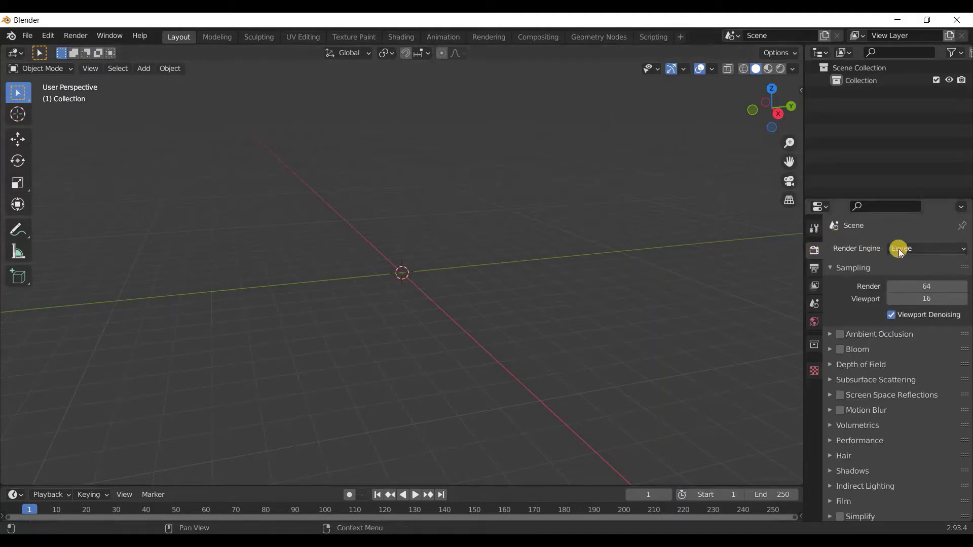
click(913, 256)
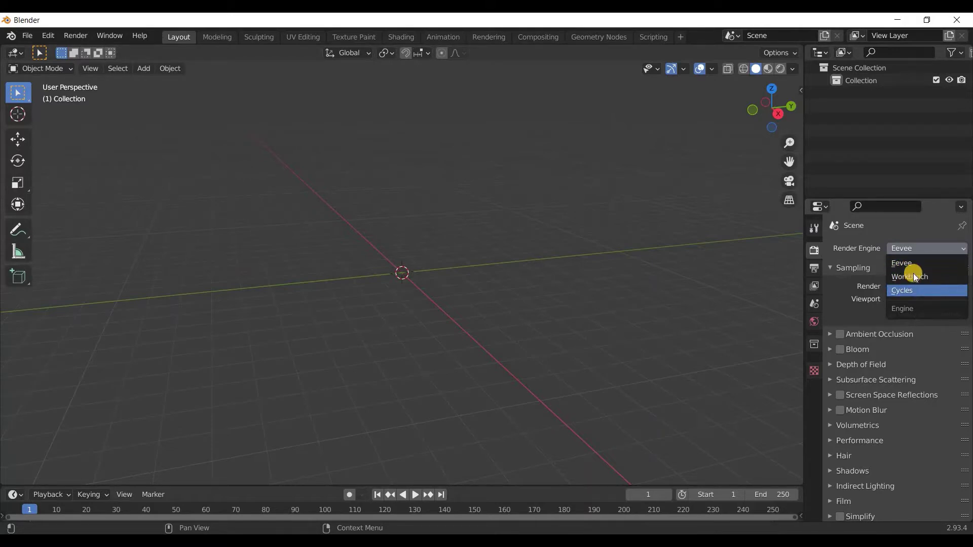
click(913, 291)
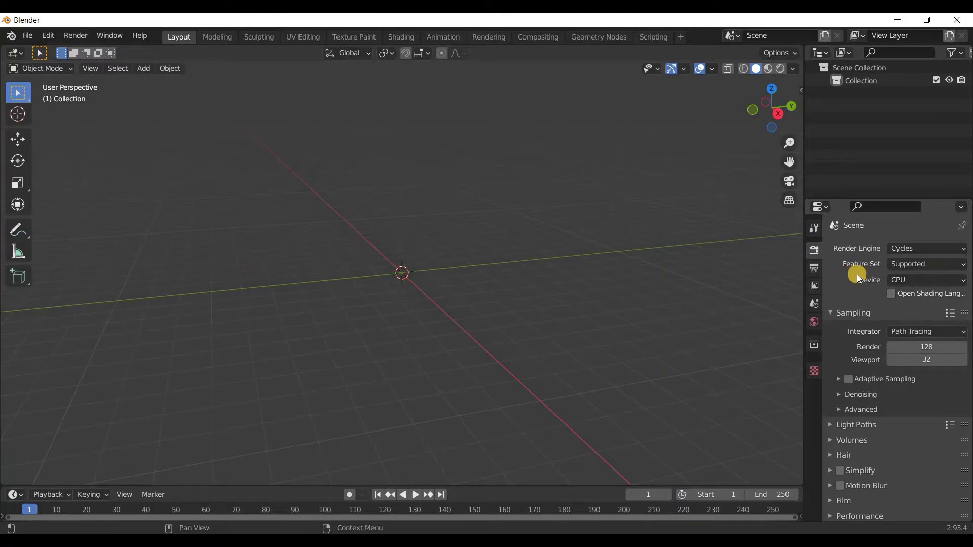
click(930, 263)
click(896, 282)
click(923, 284)
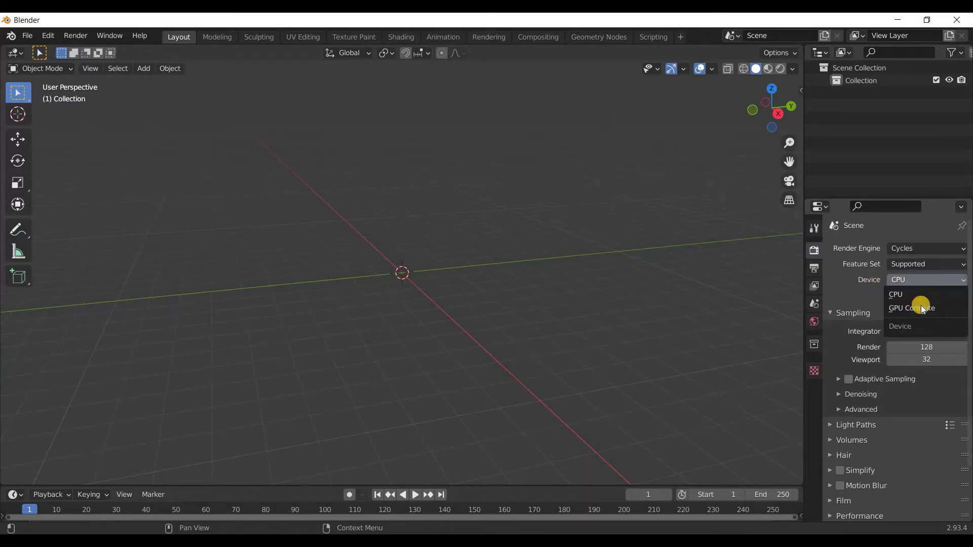
click(920, 305)
click(922, 282)
click(920, 307)
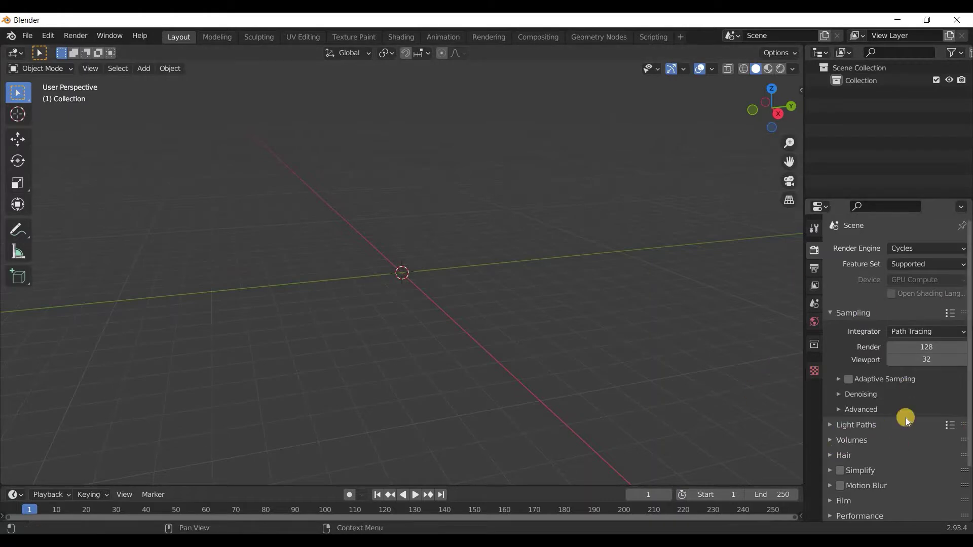
mouse_move(776, 119)
mouse_down()
mouse_move(251, 110)
mouse_move(702, 112)
mouse_move(521, 117)
mouse_move(617, 108)
mouse_move(765, 109)
mouse_move(82, 120)
mouse_move(120, 135)
mouse_move(134, 196)
mouse_move(111, 193)
mouse_move(24, 130)
mouse_move(7, 130)
mouse_move(103, 152)
mouse_move(776, 117)
mouse_move(405, 298)
mouse_move(411, 284)
mouse_up()
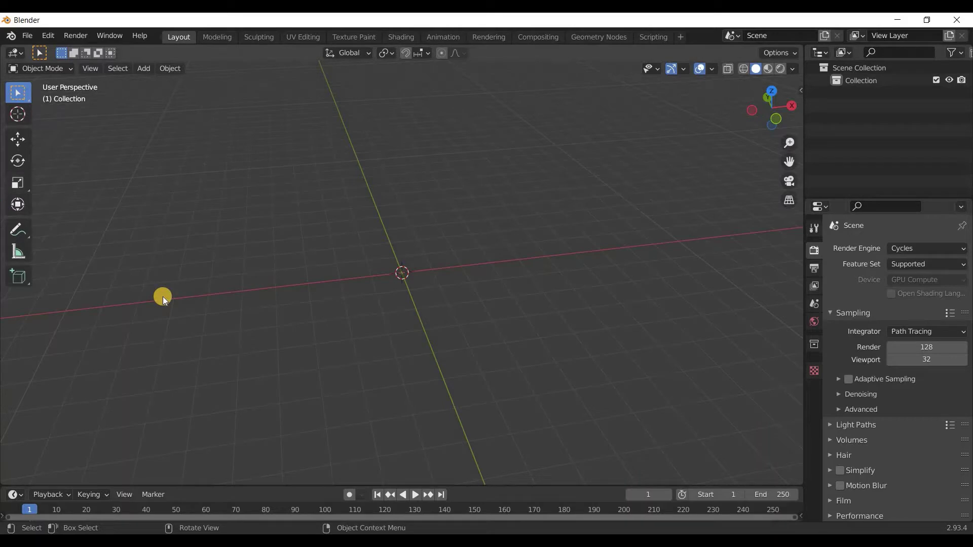
Add a plane mesh at the origin with Shift+A and zoom around it
key(shift+a)
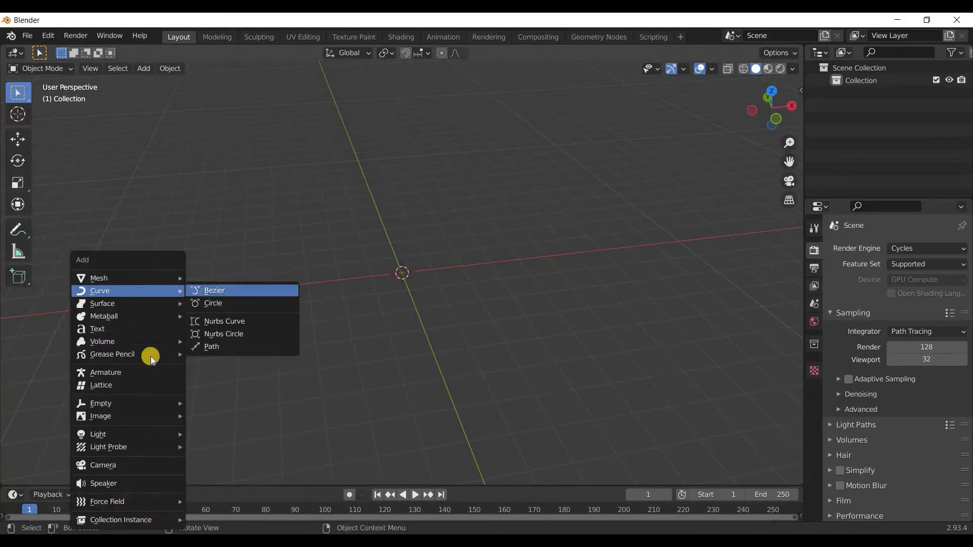
mouse_move(99, 278)
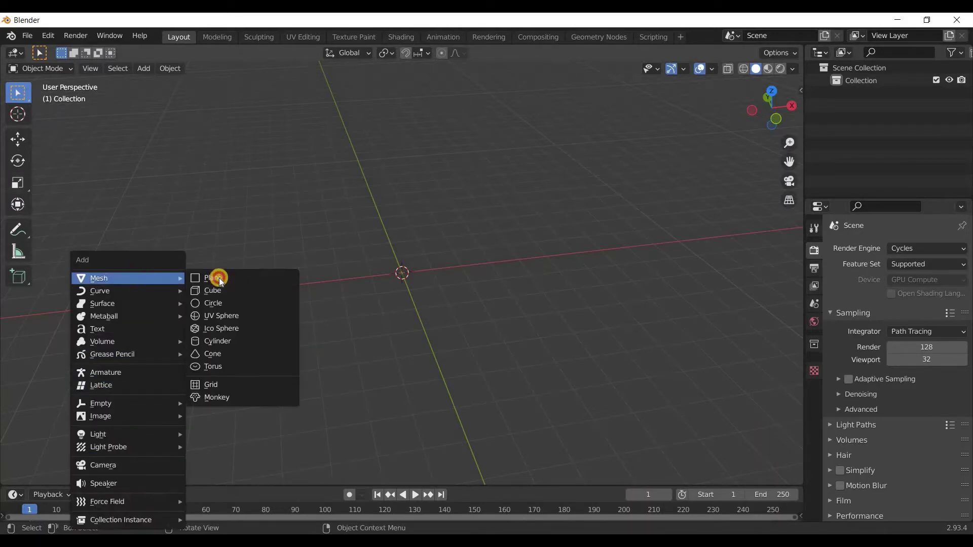
click(221, 278)
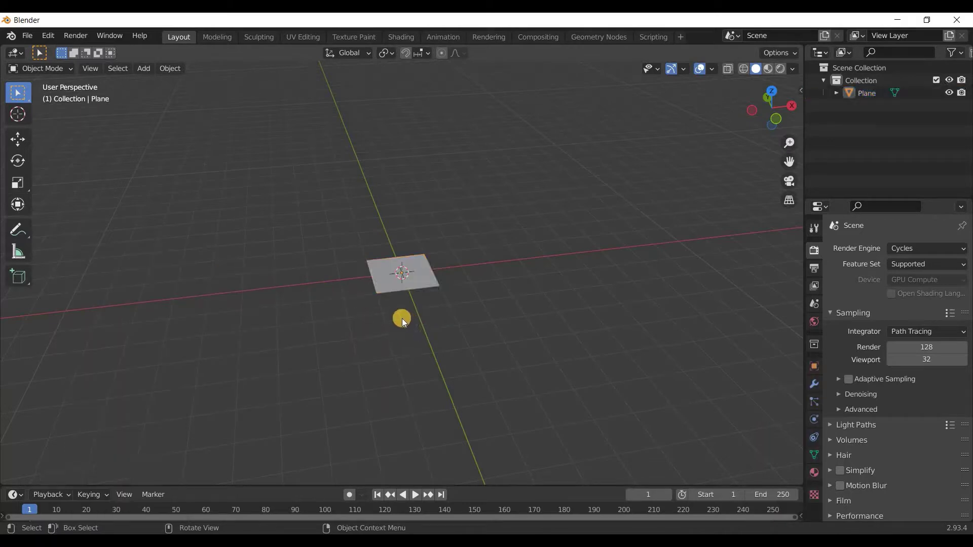
scroll(399, 317, up, 1)
scroll(398, 317, up, 1)
scroll(399, 317, down, 1)
scroll(398, 309, down, 2)
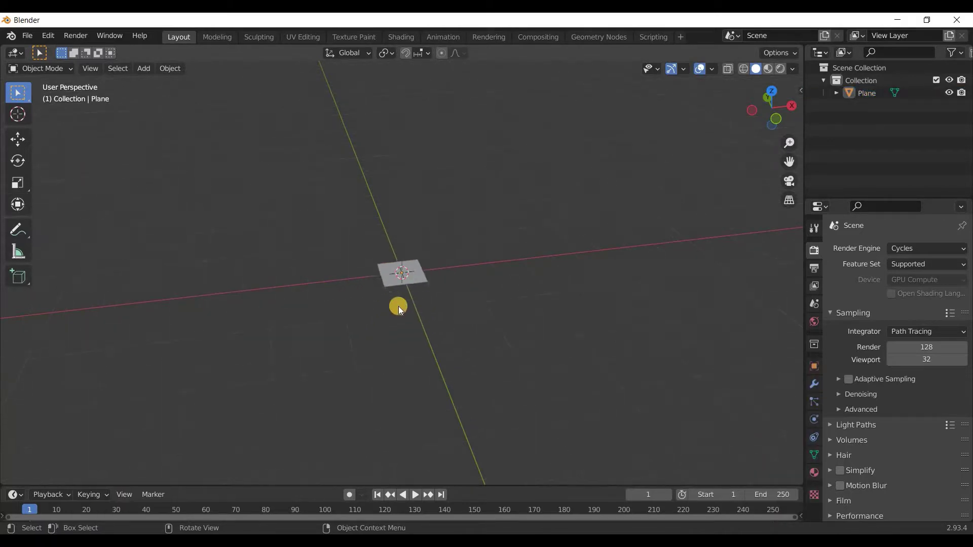
scroll(398, 306, down, 1)
scroll(398, 306, up, 1)
scroll(398, 305, up, 2)
scroll(398, 305, down, 2)
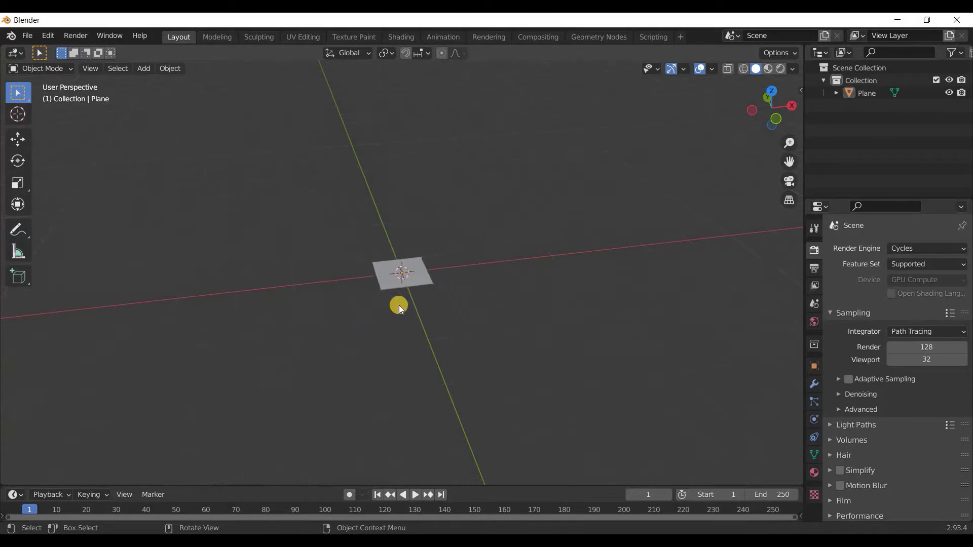
scroll(400, 305, up, 2)
scroll(399, 305, up, 1)
scroll(399, 305, up, 1)
scroll(399, 305, down, 3)
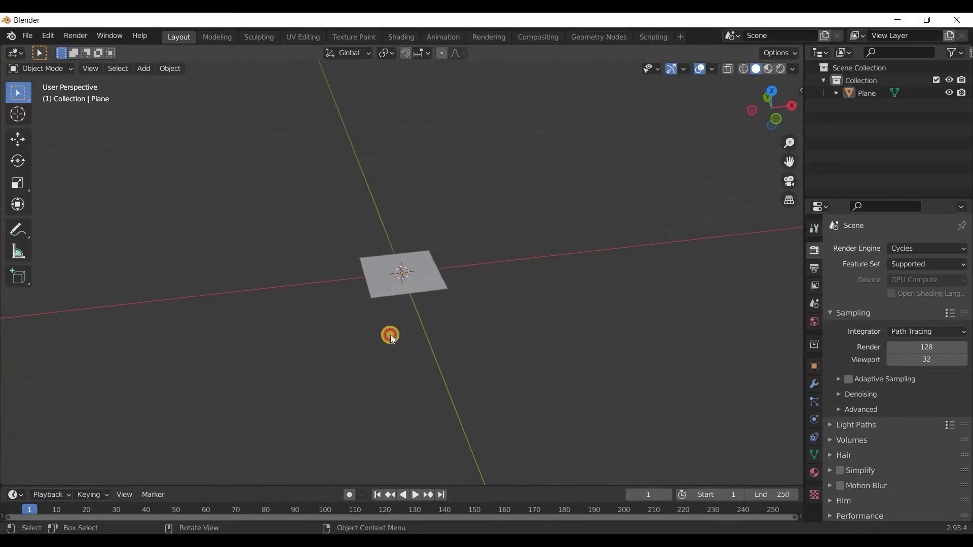
scroll(391, 335, up, 3)
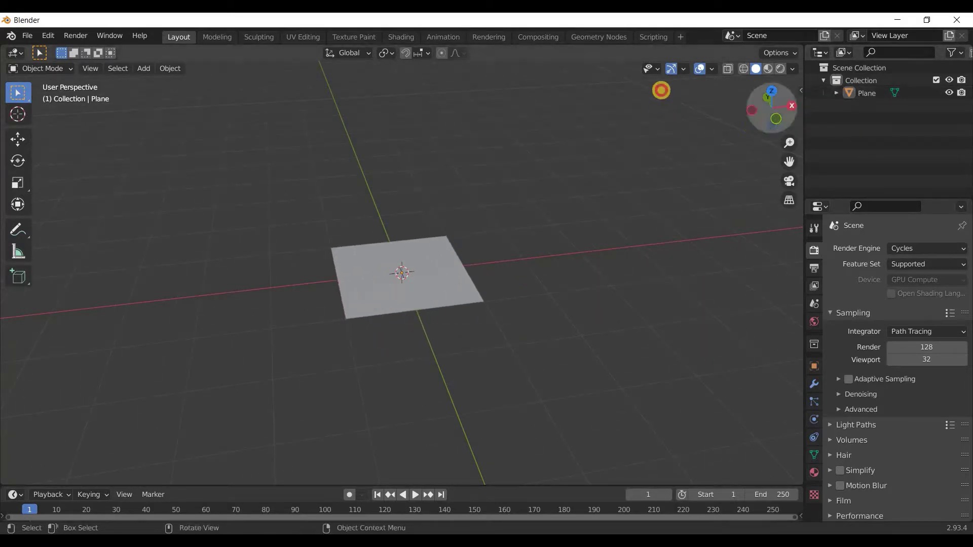
Orbit the view around the plane and select it
mouse_move(661, 90)
middle_down()
mouse_move(758, 476)
mouse_move(17, 137)
mouse_move(202, 104)
mouse_move(706, 131)
mouse_move(586, 236)
middle_up()
mouse_move(434, 275)
mouse_down()
mouse_move(764, 121)
mouse_move(640, 458)
mouse_move(770, 133)
mouse_move(424, 280)
mouse_up()
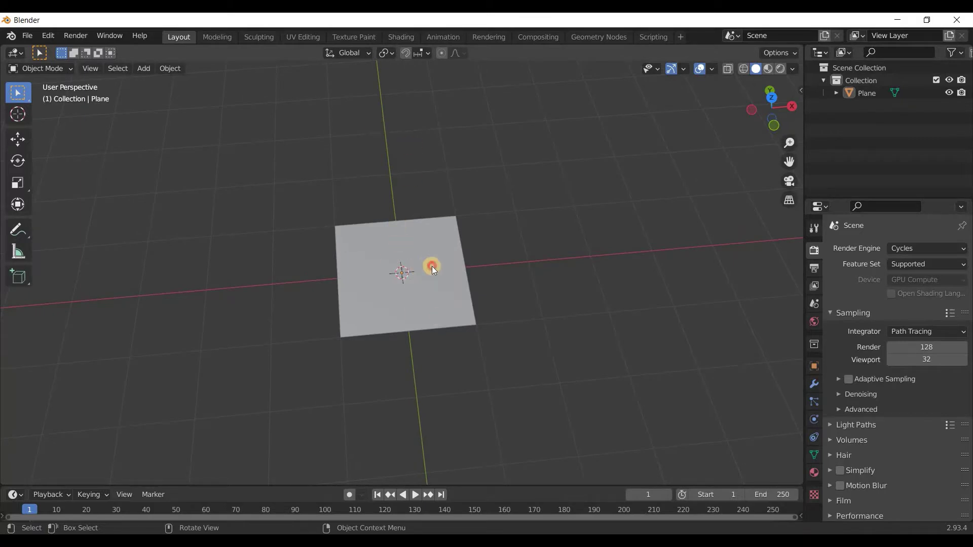
drag(430, 275, 485, 268)
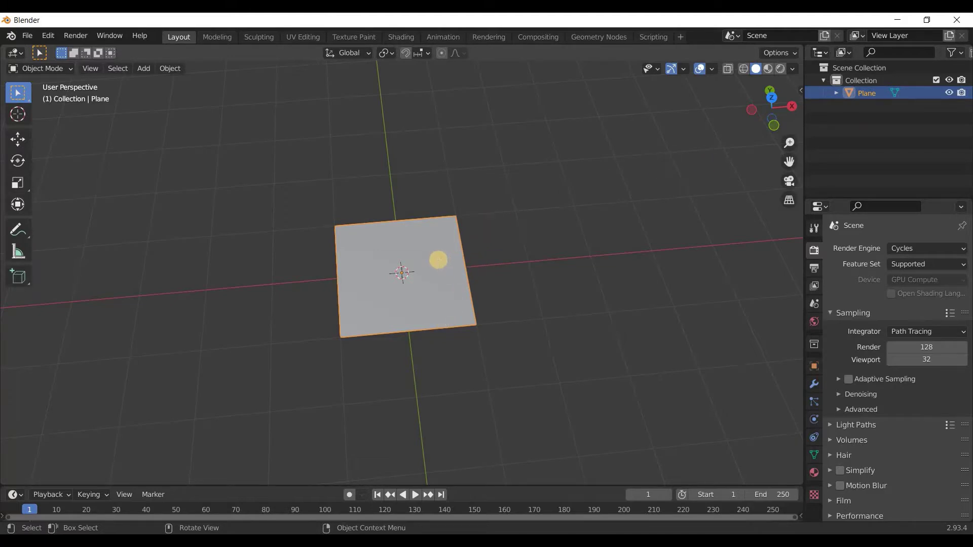
Scale the plane, then stretch it along the Y axis into a long rectangle
key(s)
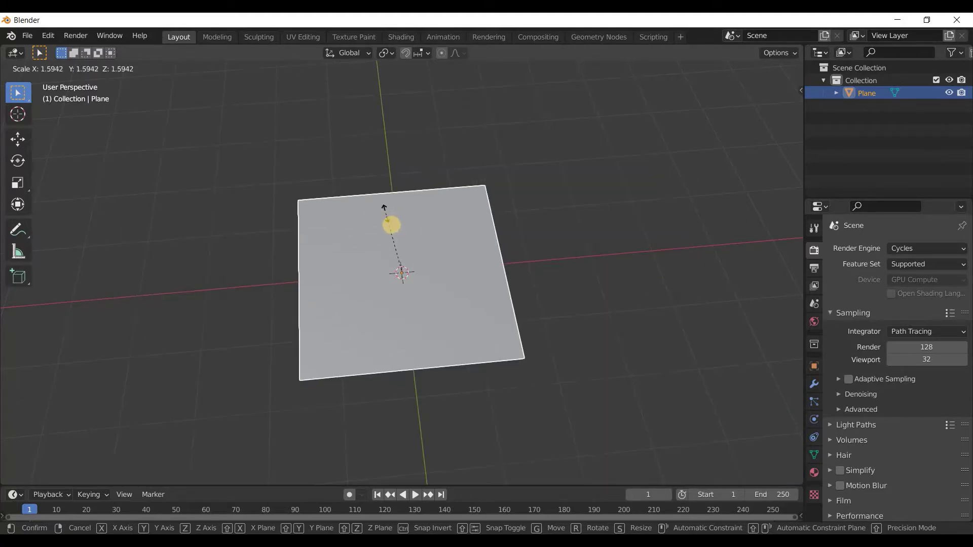
click(419, 256)
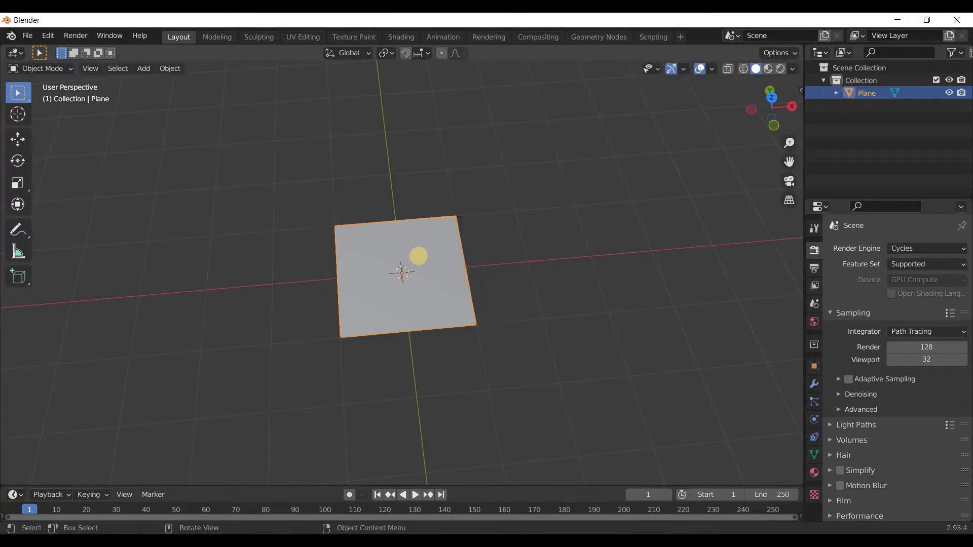
key(s)
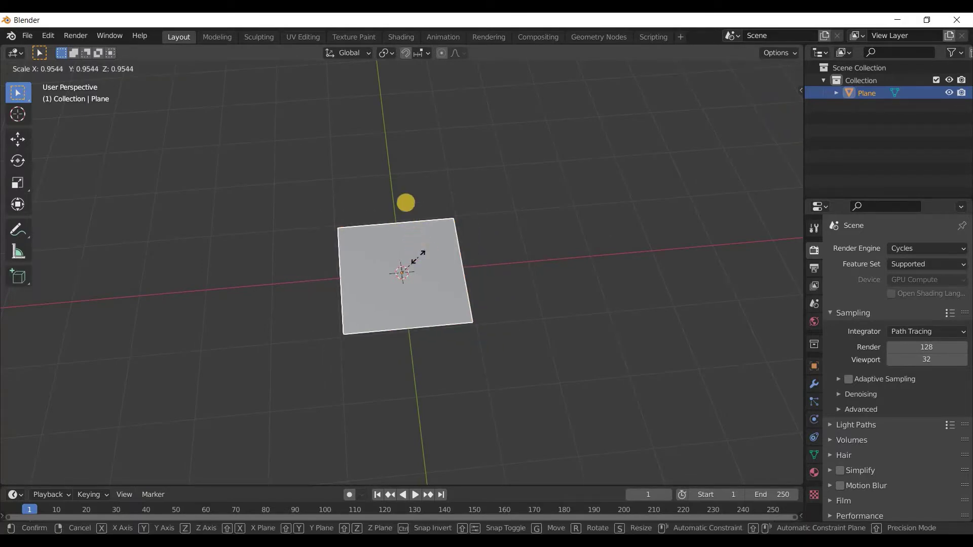
key(y)
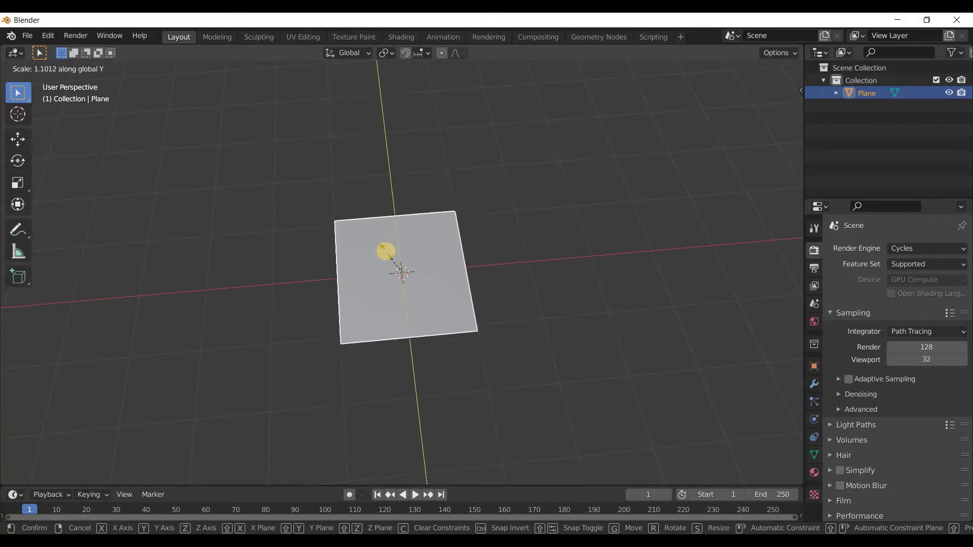
key(x)
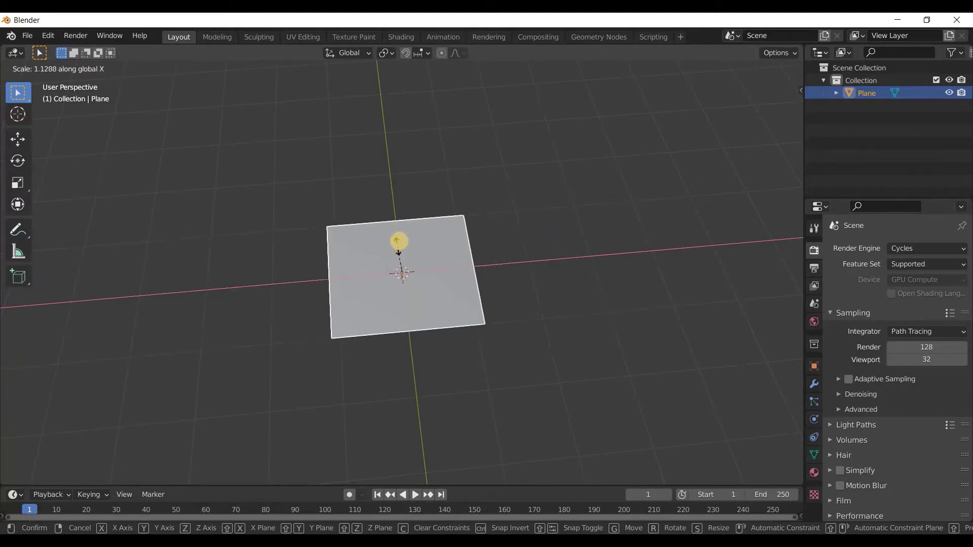
key(y)
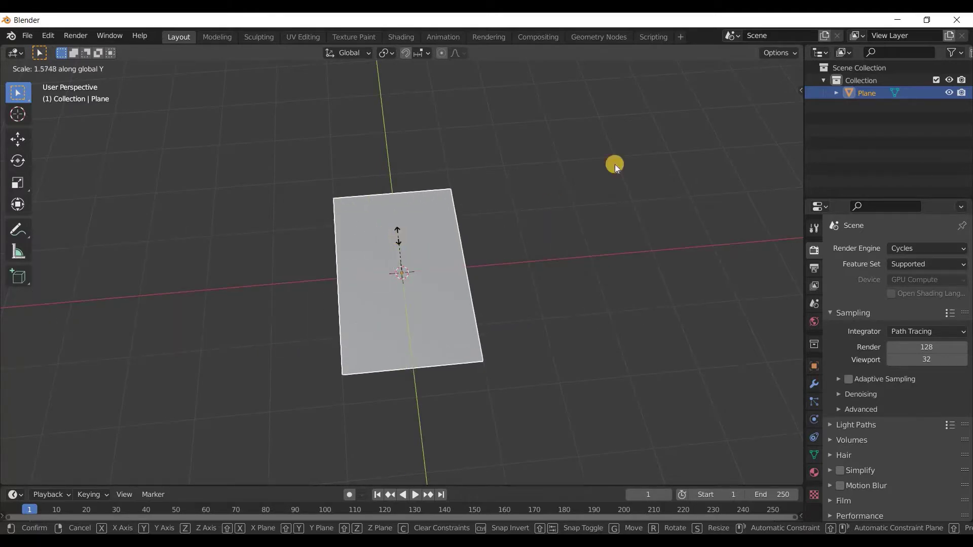
click(760, 124)
Check the rectangle in top, front and right orthographic views, then return to perspective
mouse_move(609, 63)
middle_down()
mouse_move(578, 480)
mouse_move(595, 105)
middle_up()
mouse_move(770, 105)
mouse_down()
mouse_move(767, 115)
mouse_move(769, 98)
mouse_up()
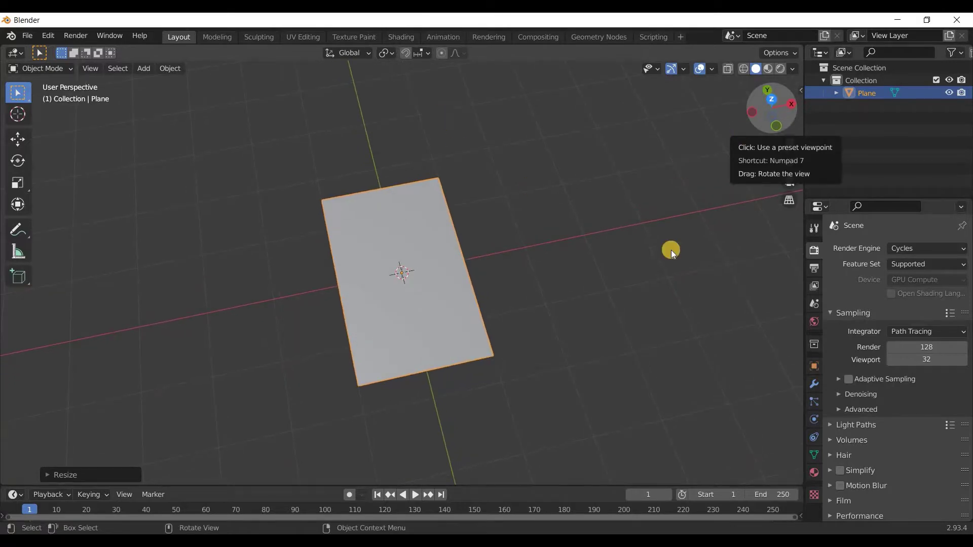
click(771, 100)
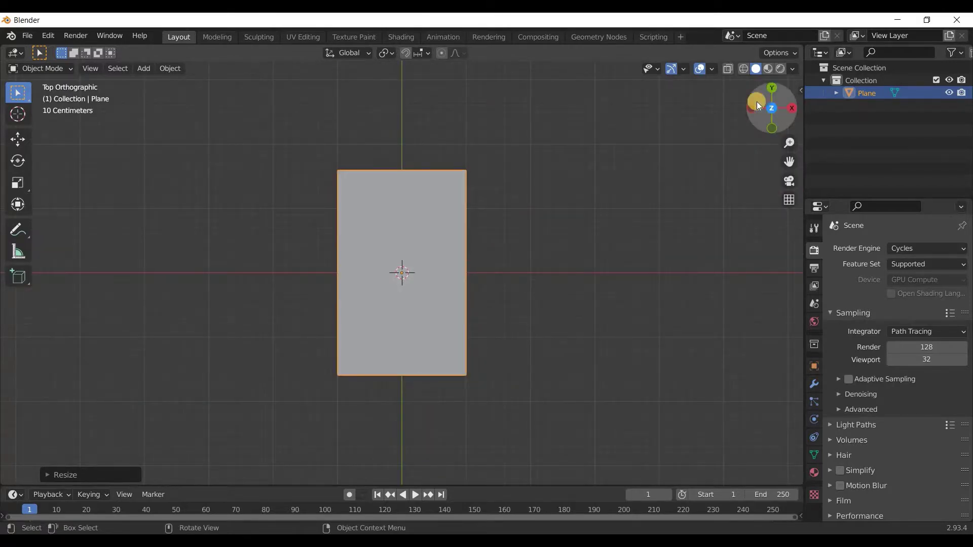
click(769, 126)
click(412, 267)
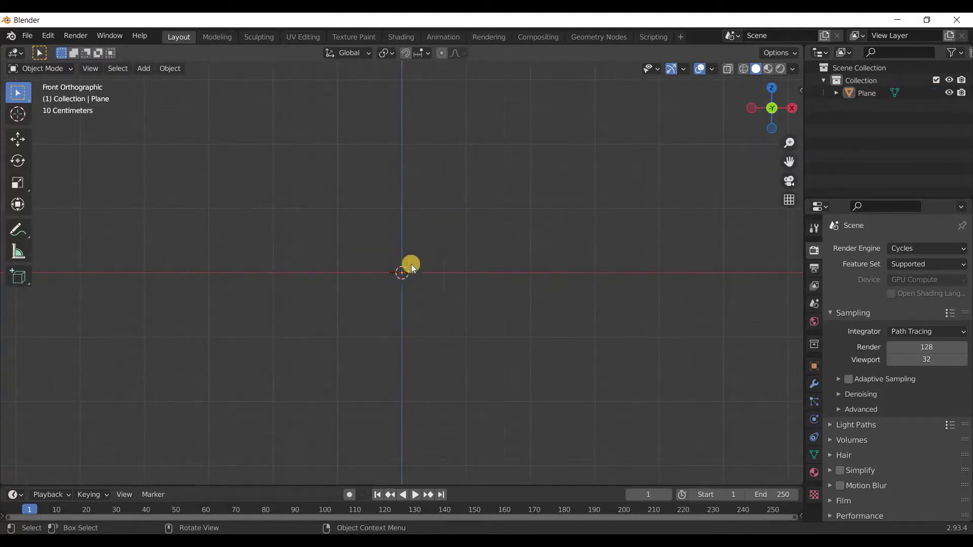
drag(465, 304, 261, 219)
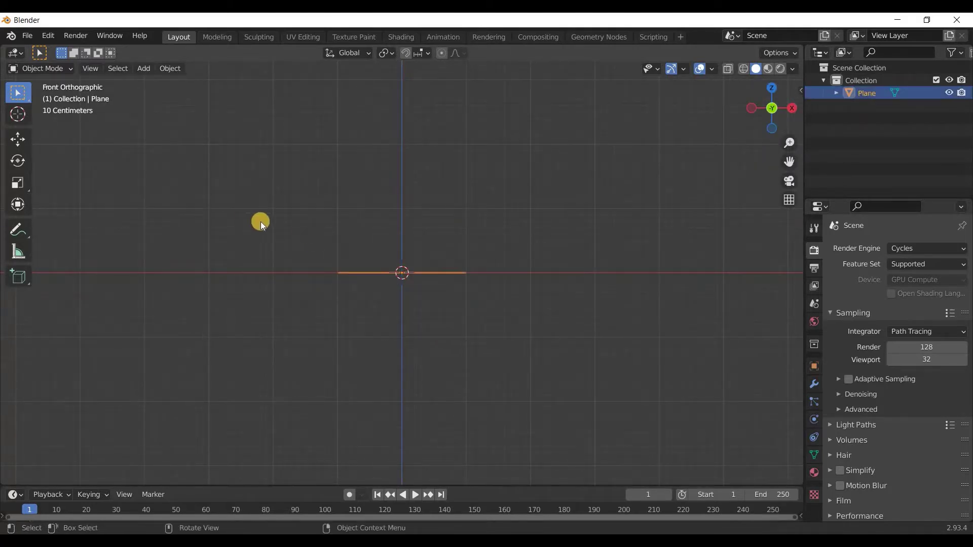
click(576, 287)
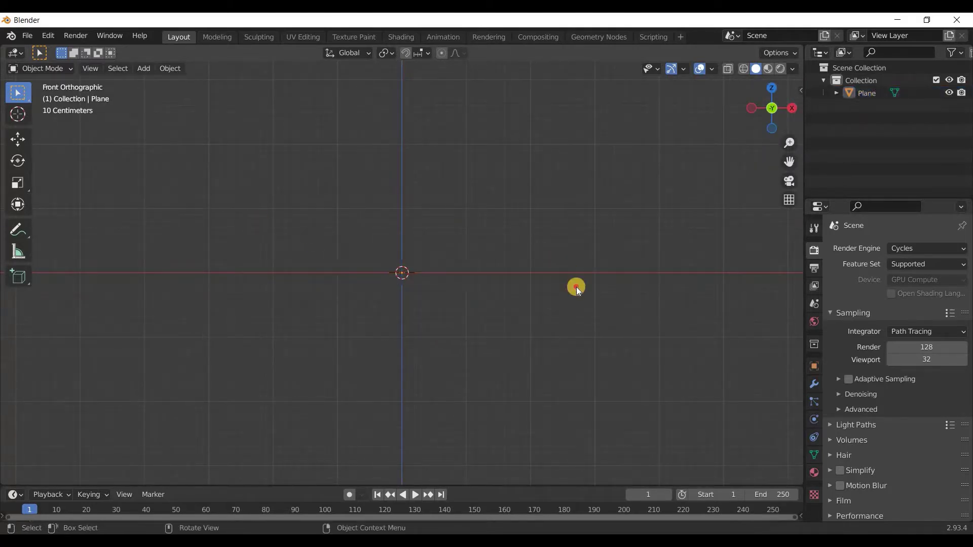
click(789, 108)
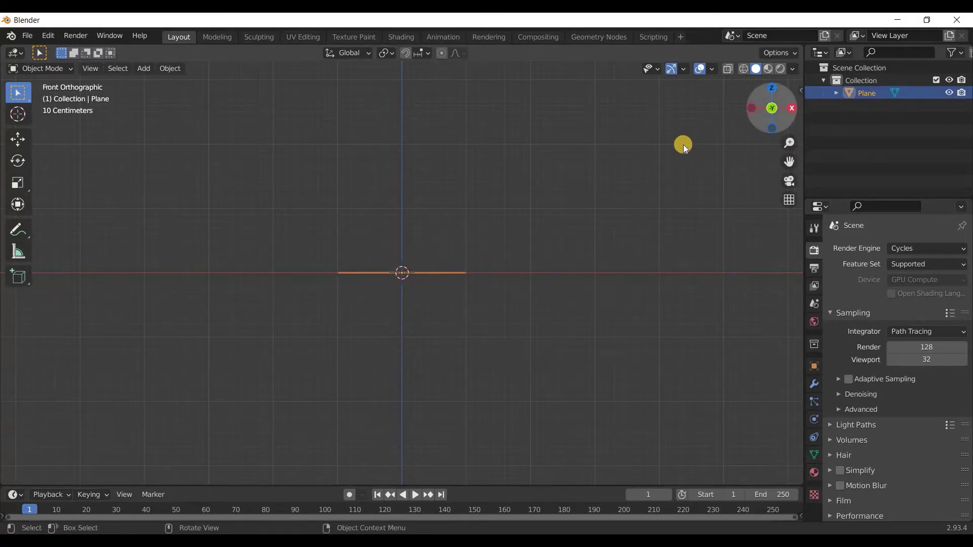
click(770, 92)
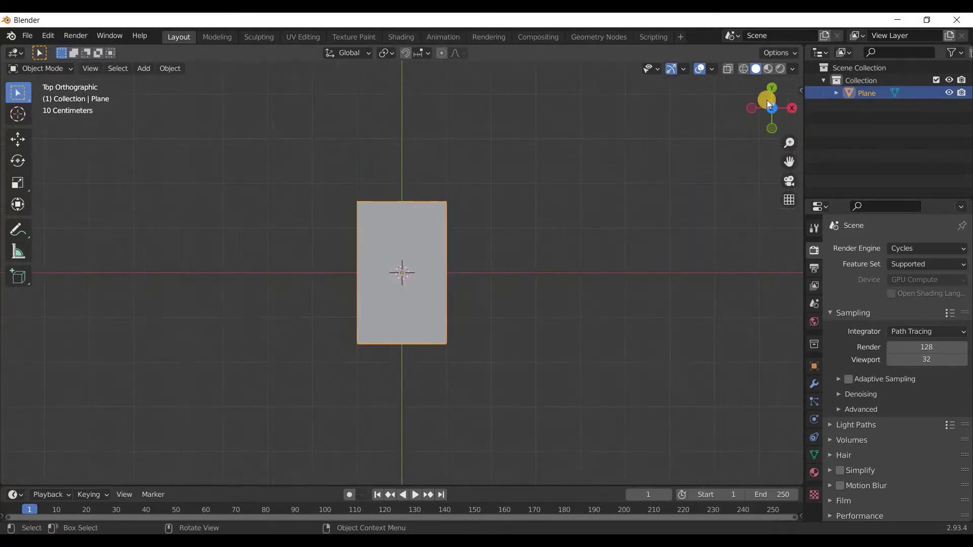
mouse_move(767, 99)
mouse_down()
mouse_move(650, 63)
mouse_move(629, 456)
mouse_move(636, 427)
mouse_move(689, 412)
mouse_move(766, 133)
mouse_move(539, 316)
mouse_move(327, 317)
mouse_move(337, 305)
mouse_up()
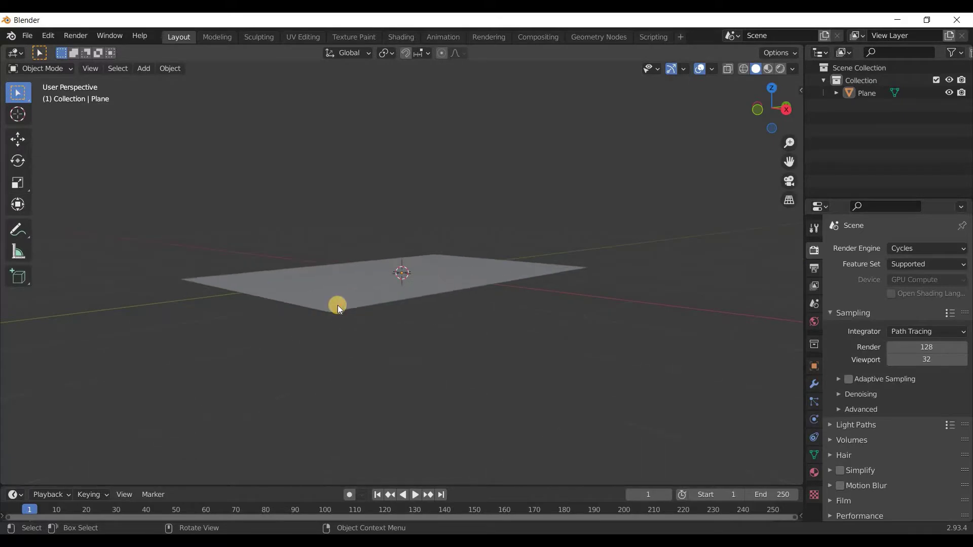
Reselect the stretched plane and open the Object Mode dropdown
key(a)
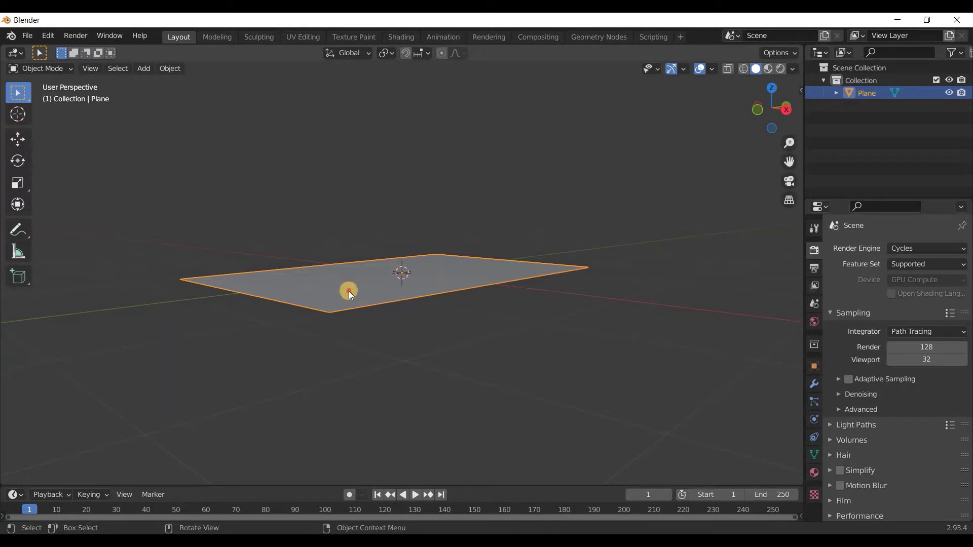
key(alt+a)
click(354, 274)
click(518, 347)
click(443, 276)
click(441, 233)
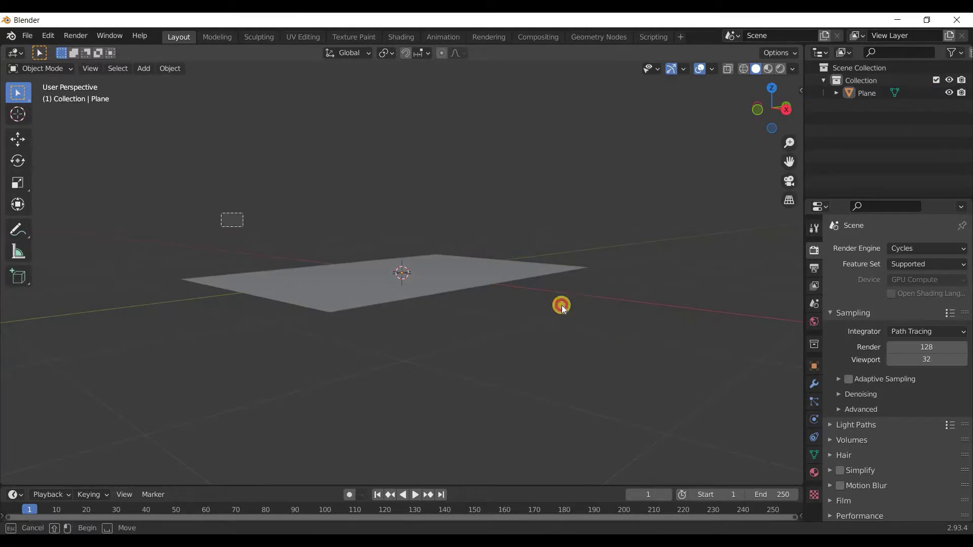
drag(221, 213, 686, 327)
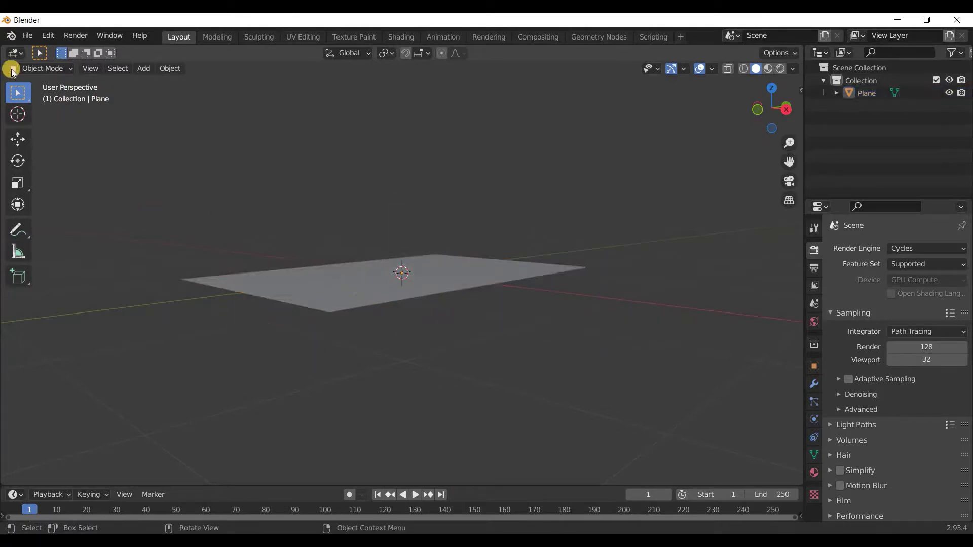
key(a)
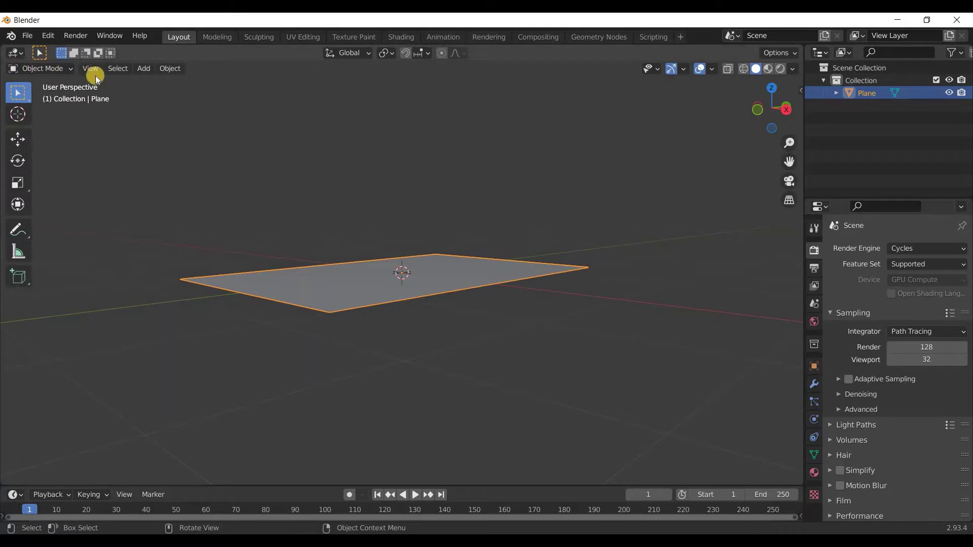
click(65, 68)
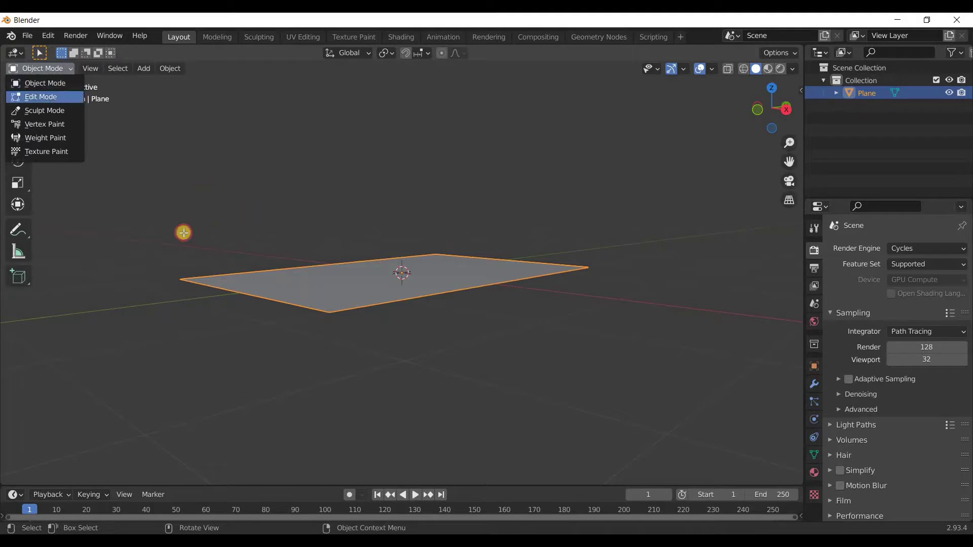
Enter Edit Mode with Tab, select the whole plane, and begin extruding it with E
key(Tab)
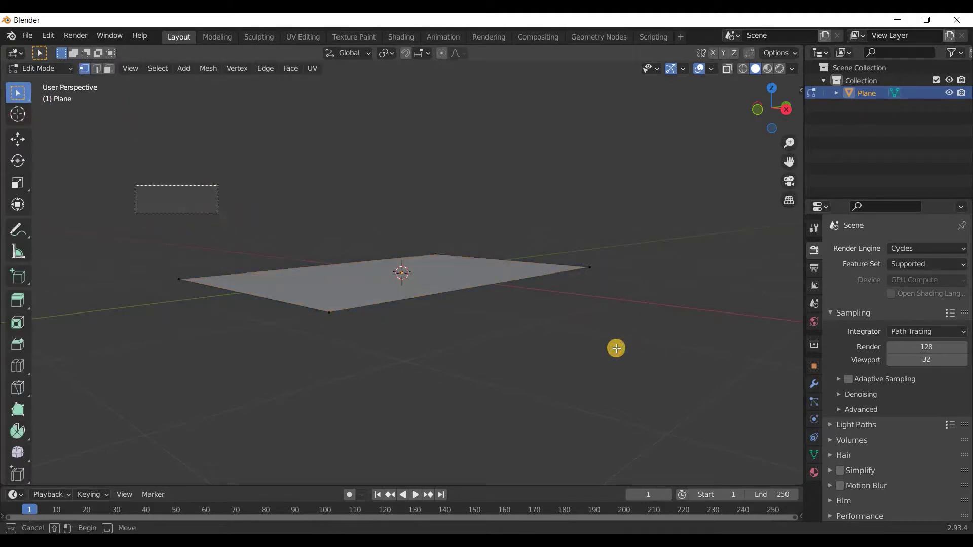
drag(134, 186, 651, 349)
click(435, 286)
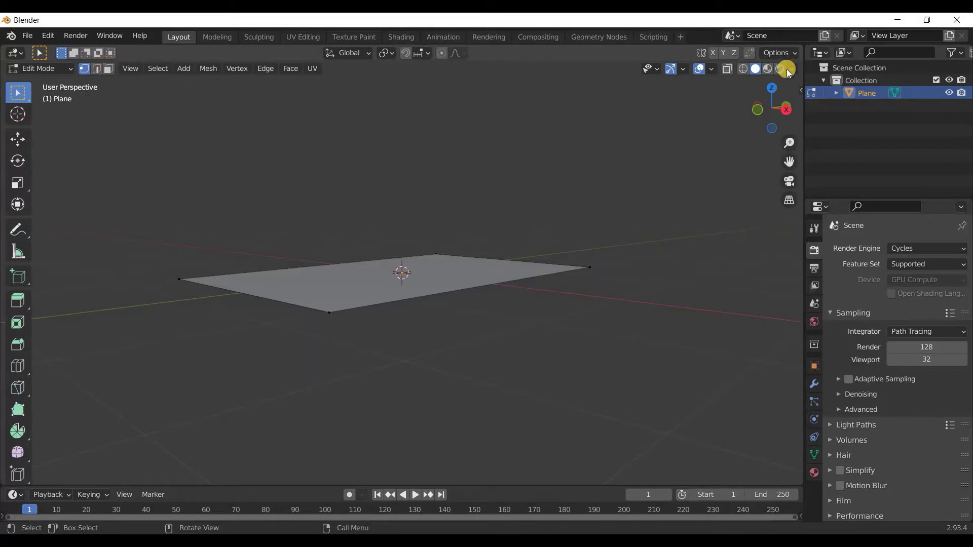
mouse_move(771, 106)
mouse_down()
mouse_move(419, 190)
mouse_move(139, 243)
mouse_move(310, 280)
mouse_up()
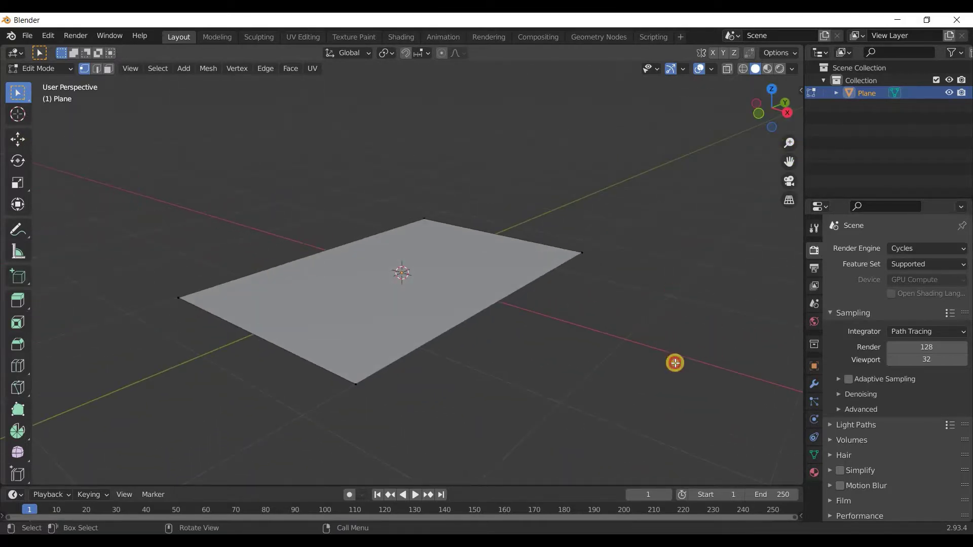
key(a)
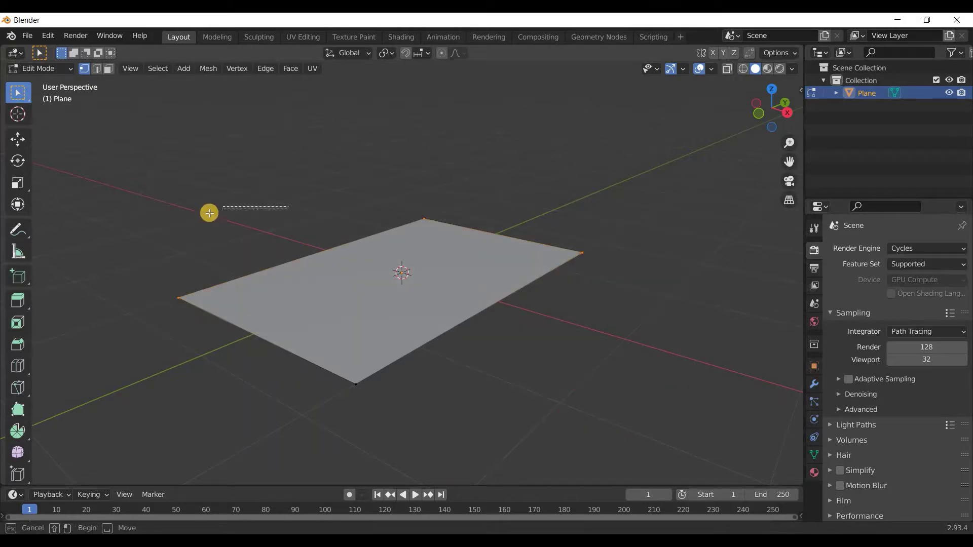
drag(222, 209, 601, 435)
drag(622, 384, 104, 182)
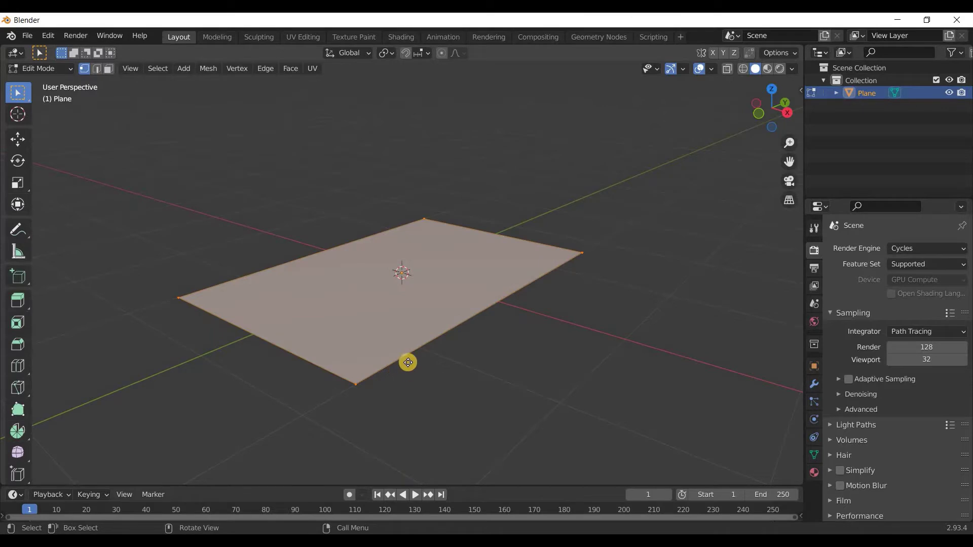
key(e)
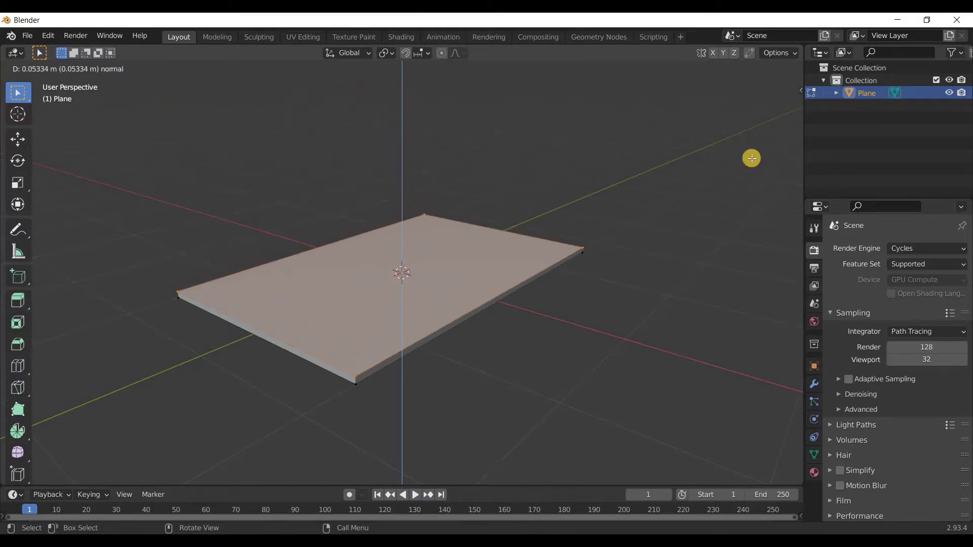
Confirm a ~0.05 m extrusion, extrude slightly again to about 0.06 m, then deselect
click(792, 118)
mouse_move(759, 99)
mouse_down()
mouse_move(689, 86)
mouse_move(683, 96)
mouse_up()
drag(763, 133, 571, 239)
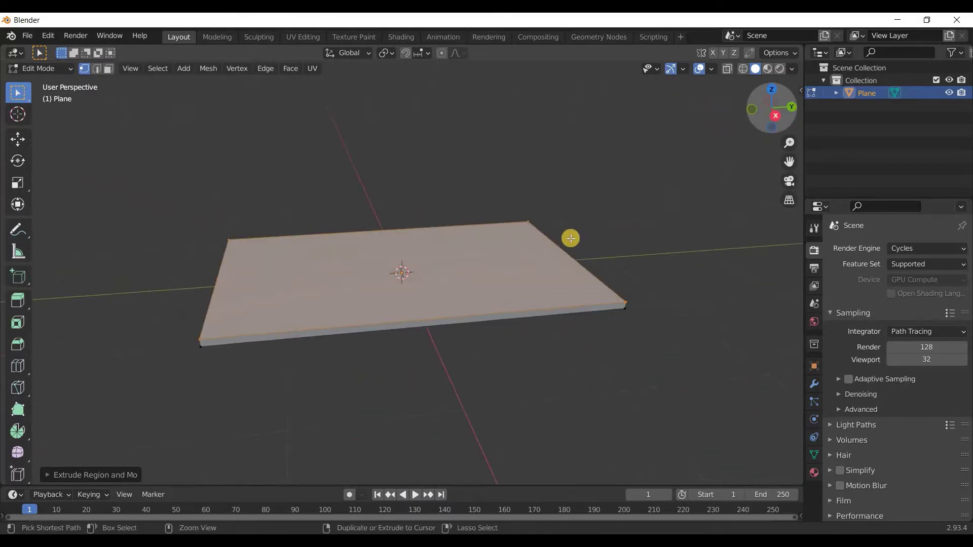
key(e)
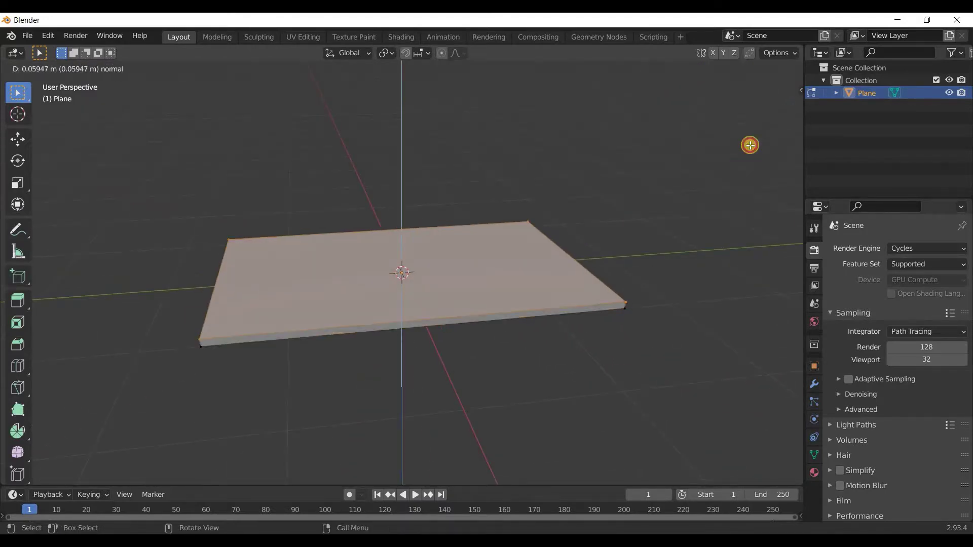
click(769, 129)
mouse_move(747, 95)
mouse_down()
mouse_move(488, 93)
mouse_move(269, 117)
mouse_move(736, 256)
mouse_move(835, 148)
mouse_up()
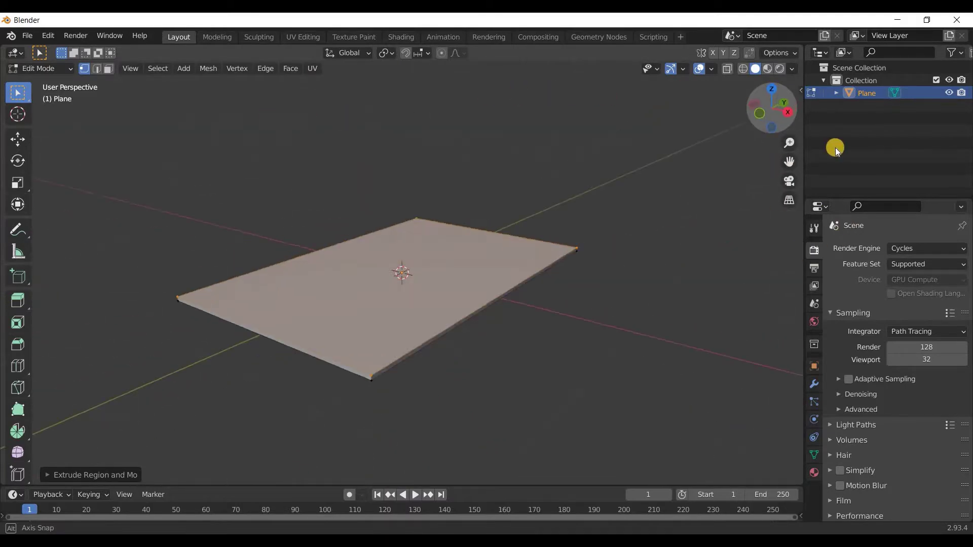
click(793, 116)
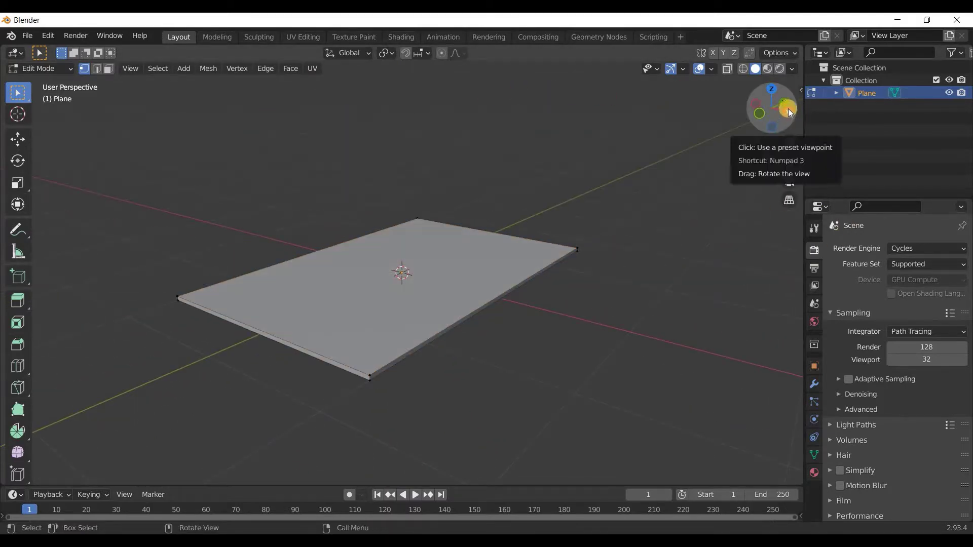
key(KP_3)
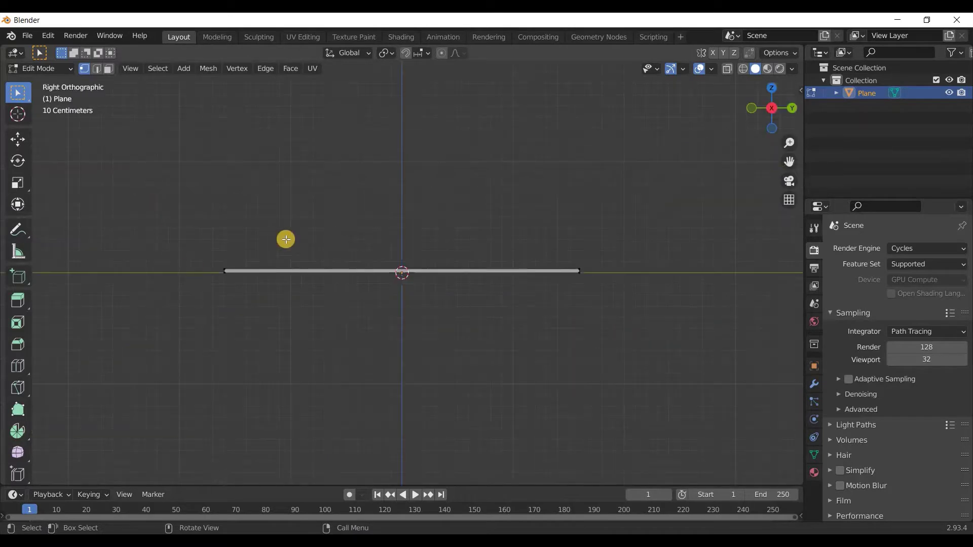
drag(221, 242, 631, 327)
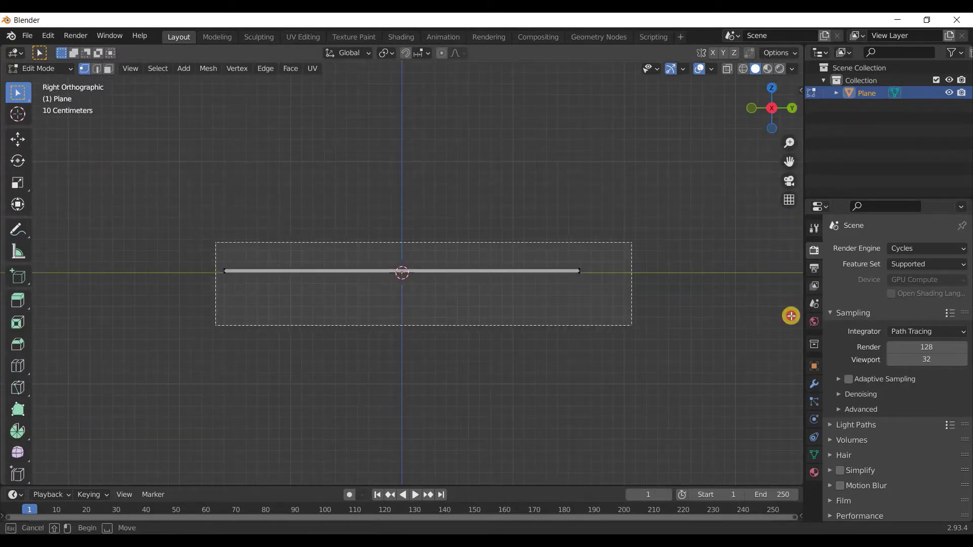
drag(205, 232, 788, 316)
click(751, 109)
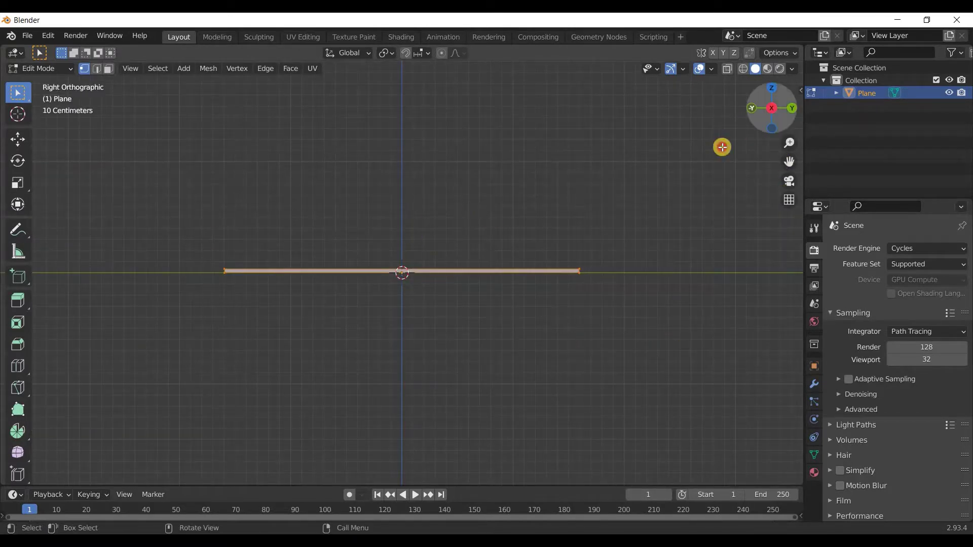
drag(774, 131, 709, 135)
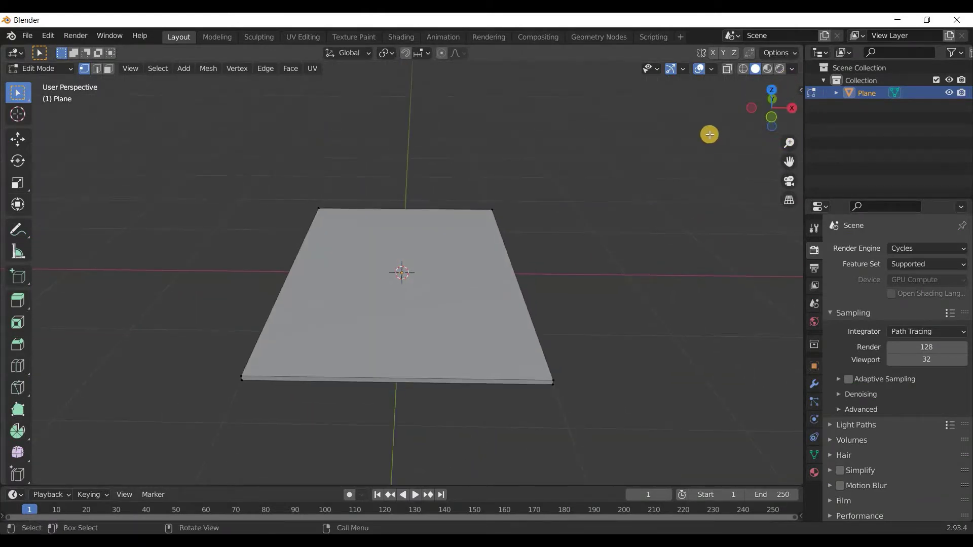
click(783, 120)
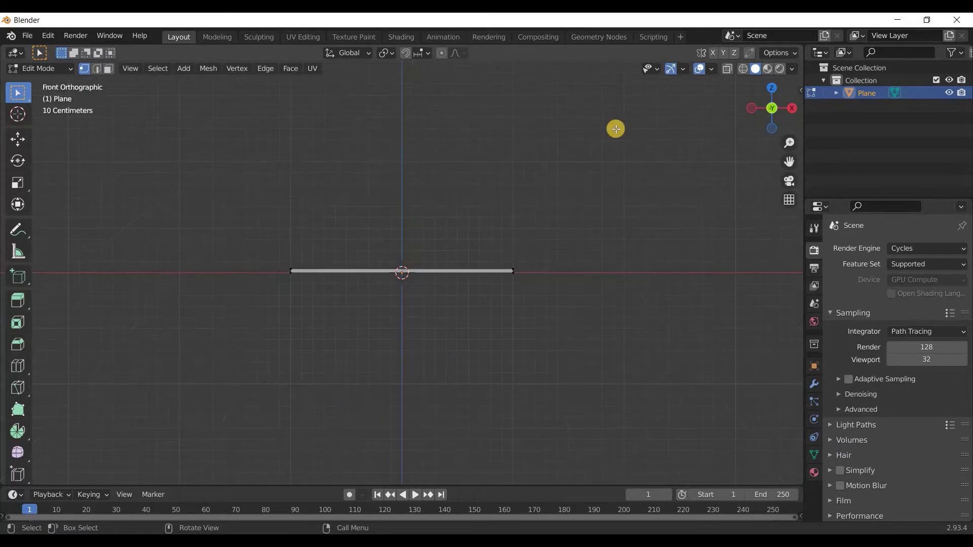
click(785, 109)
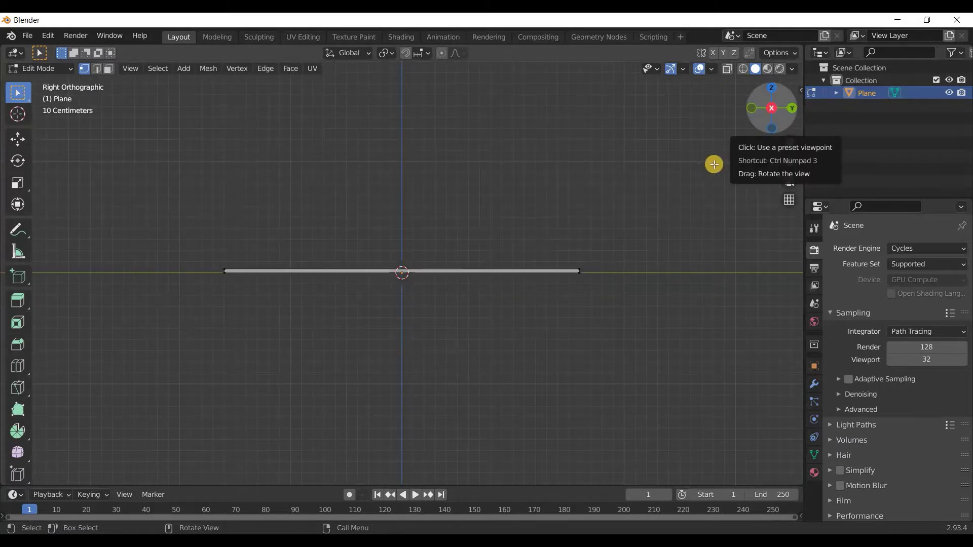
key(KP_7)
scroll(607, 182, down, 1)
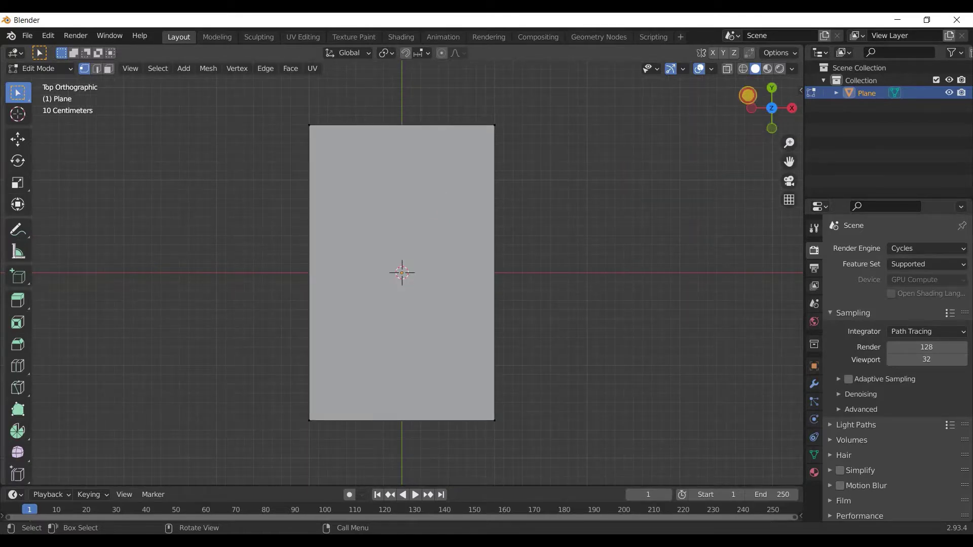
mouse_move(694, 458)
middle_down()
mouse_move(561, 408)
mouse_move(772, 150)
mouse_move(766, 115)
middle_up()
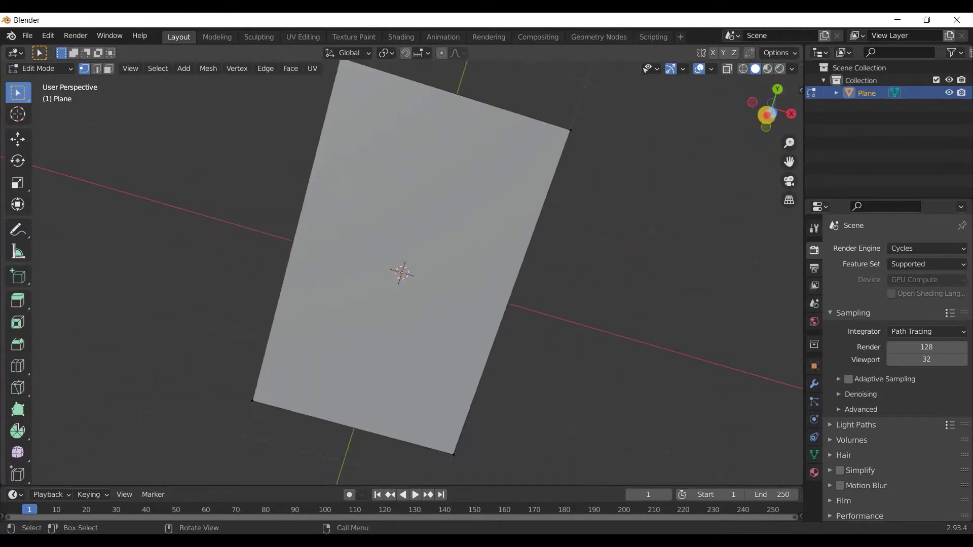
mouse_move(765, 467)
middle_down()
mouse_move(760, 391)
mouse_move(298, 344)
middle_up()
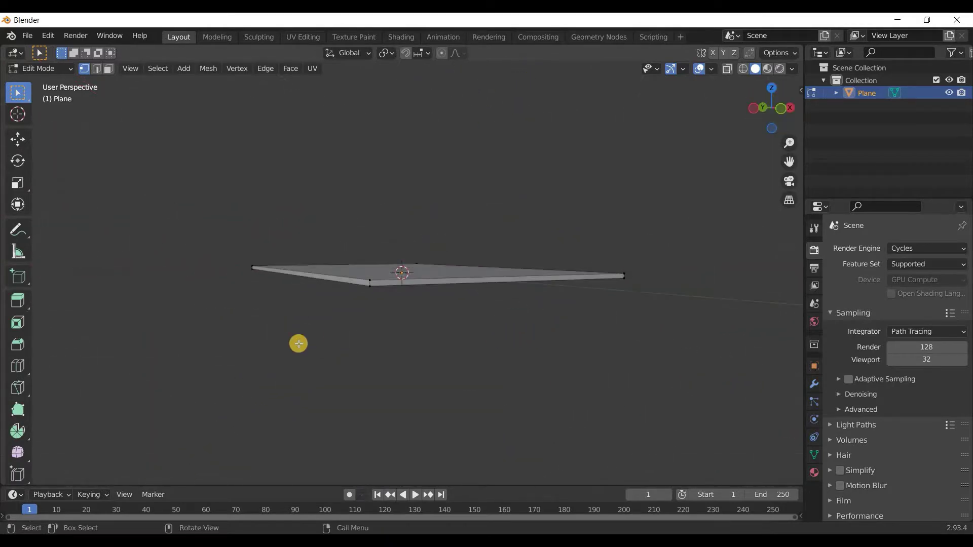
scroll(253, 325, up, 5)
scroll(193, 306, down, 2)
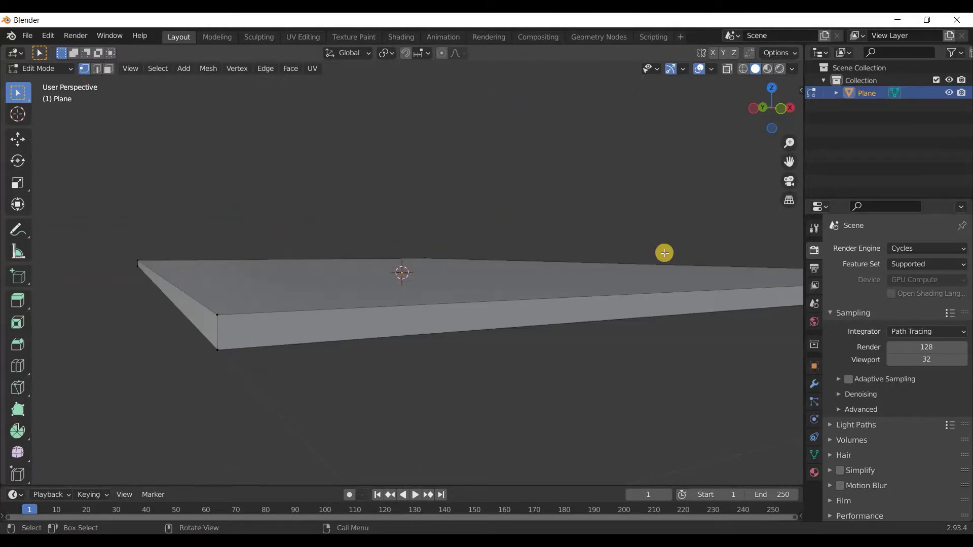
drag(264, 380, 185, 306)
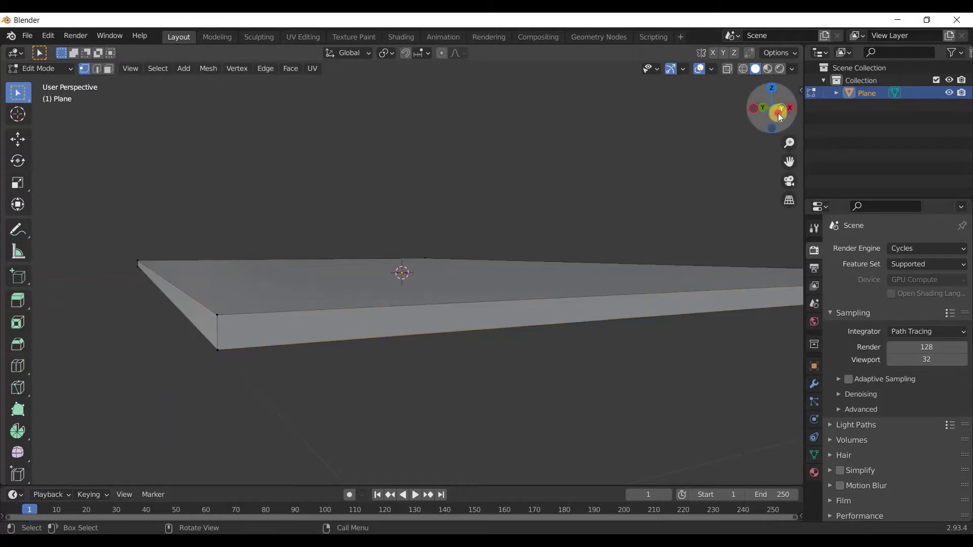
drag(779, 116, 601, 220)
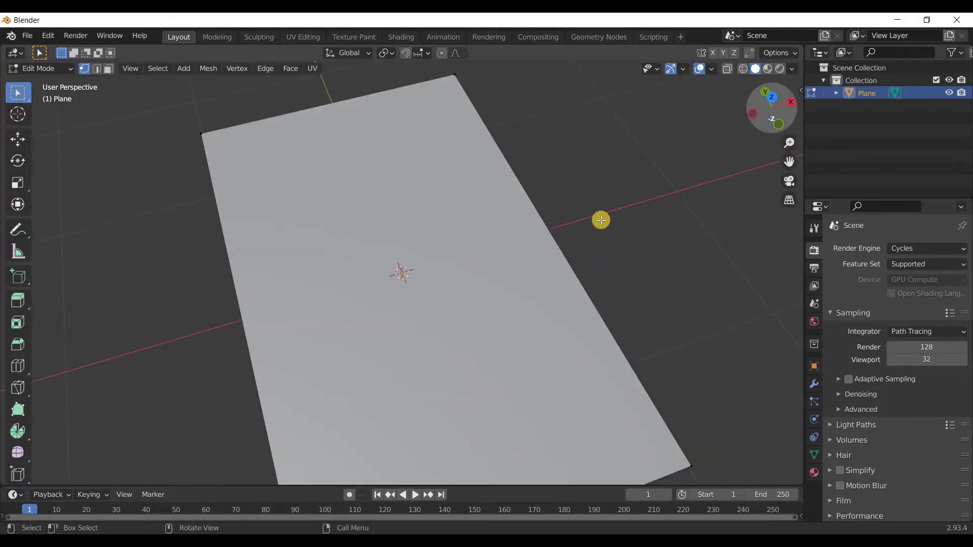
key(KP_7)
scroll(749, 152, down, 1)
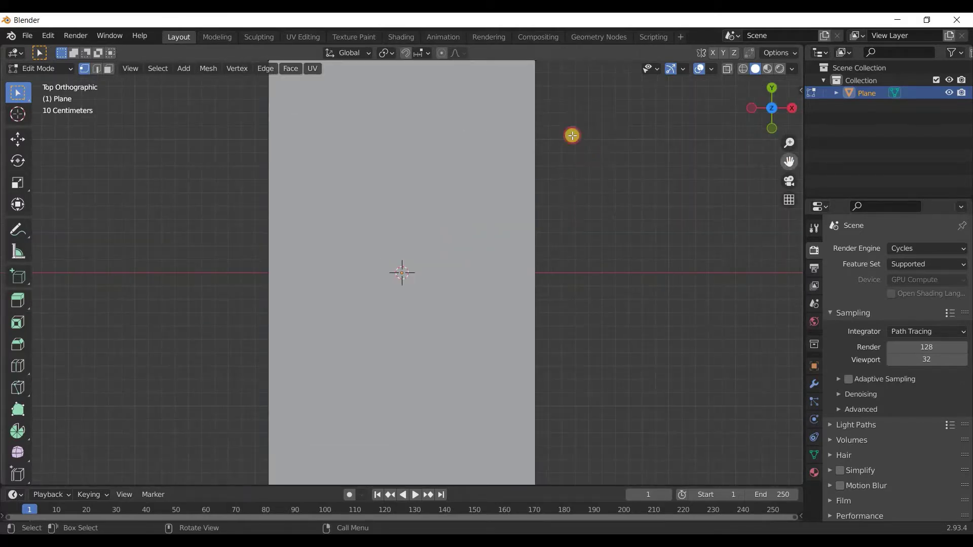
scroll(496, 84, down, 1)
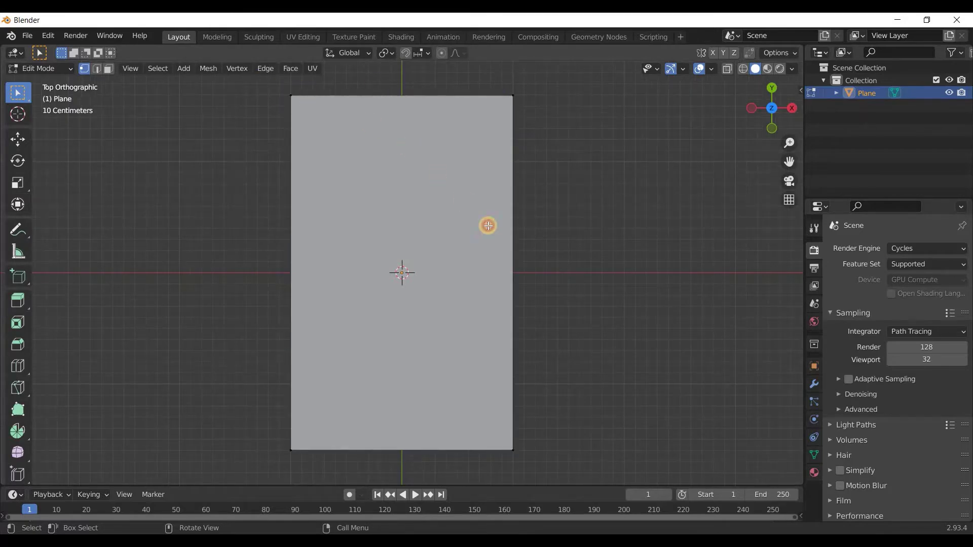
drag(487, 225, 260, 98)
mouse_move(657, 458)
middle_down()
mouse_move(576, 393)
mouse_move(547, 386)
mouse_move(758, 261)
mouse_move(684, 283)
mouse_move(712, 280)
mouse_move(746, 219)
middle_up()
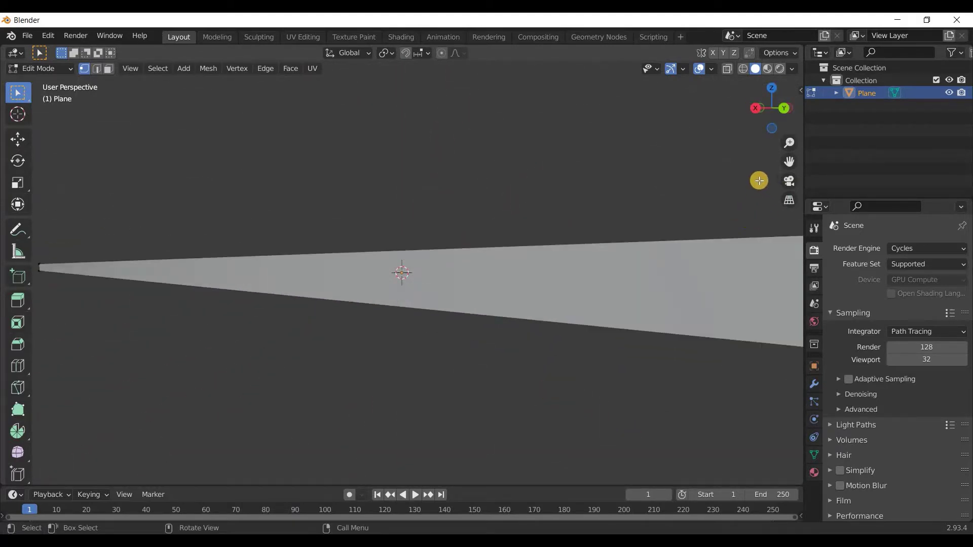
mouse_move(759, 181)
middle_down()
mouse_move(789, 117)
mouse_move(590, 252)
mouse_move(506, 278)
middle_up()
scroll(435, 248, down, 3)
scroll(395, 217, down, 2)
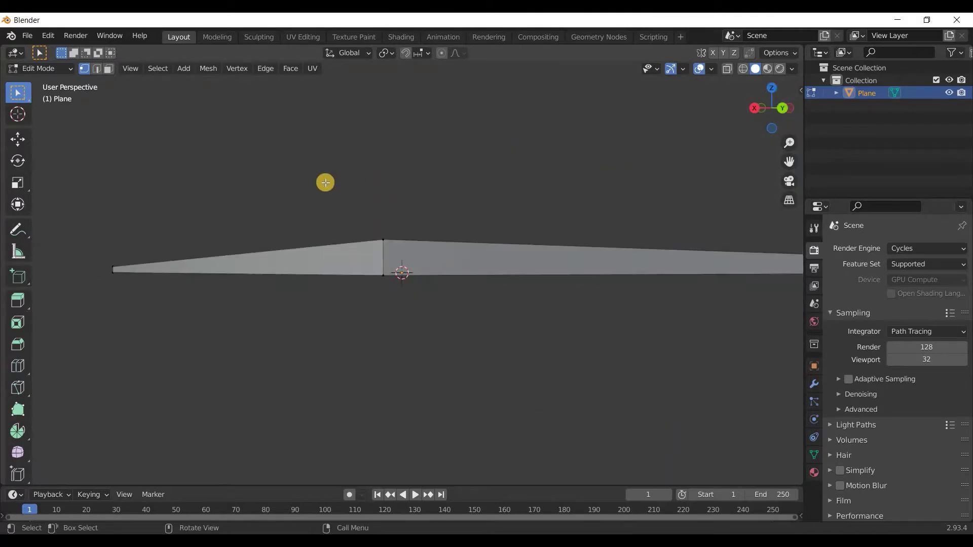
scroll(325, 172, up, 2)
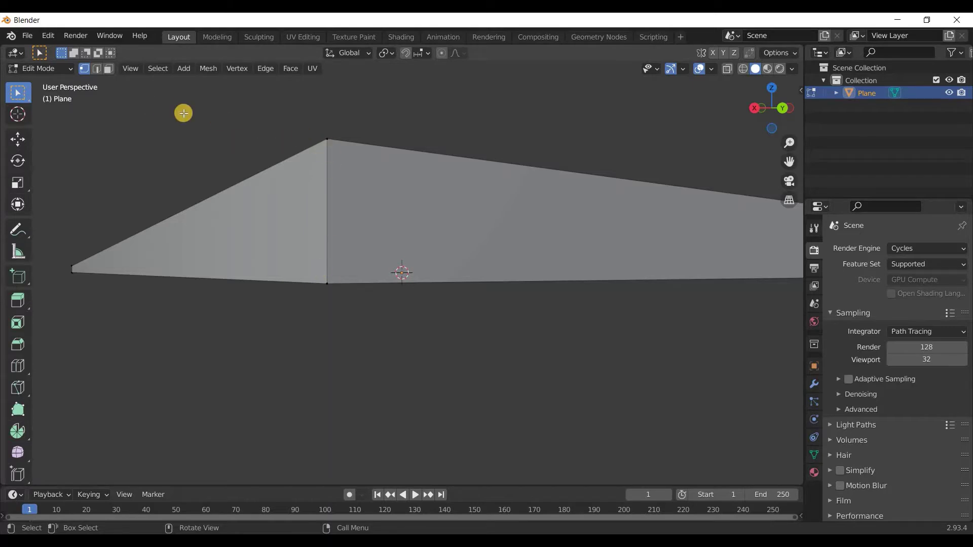
In Vertex select mode, try selecting the slab's bottom, top and middle vertices
click(83, 70)
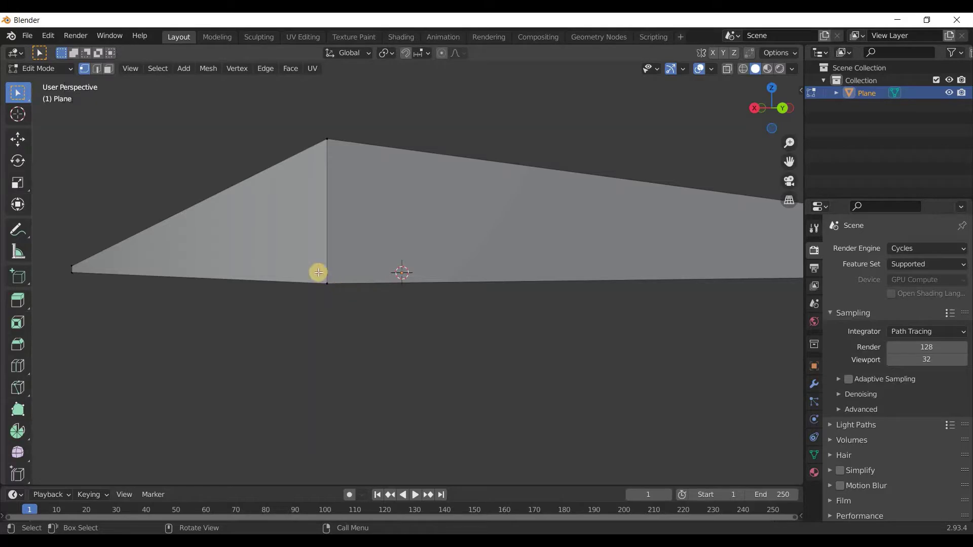
alt+click(316, 279)
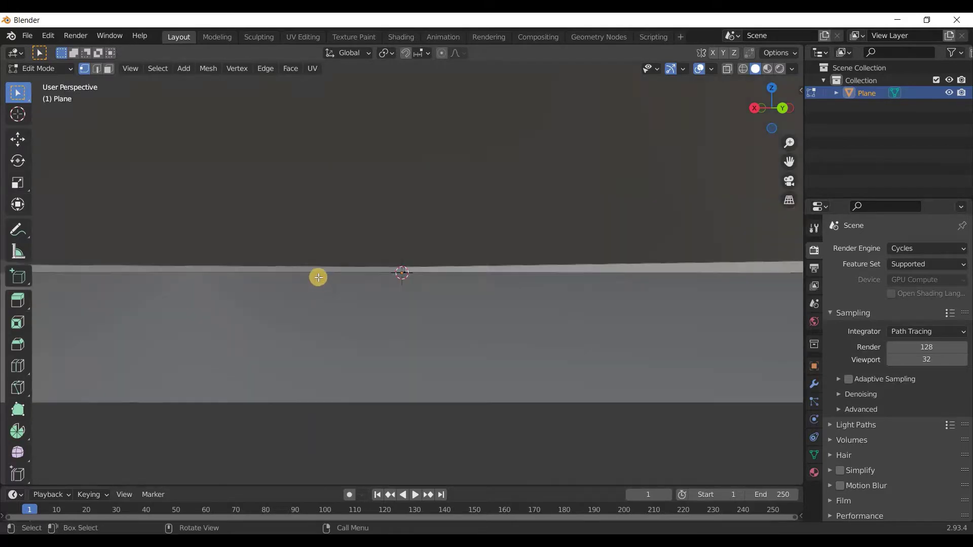
alt+shift+click(326, 280)
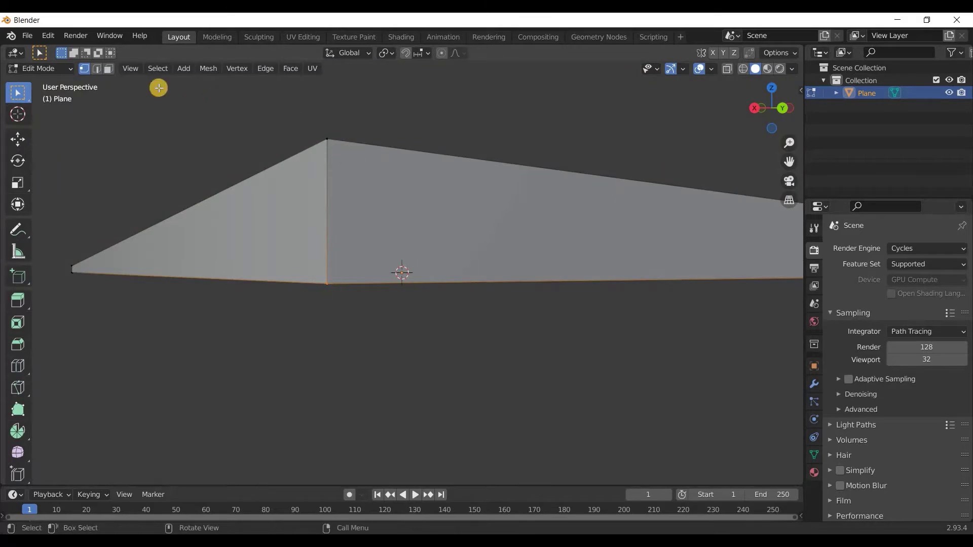
alt+click(343, 226)
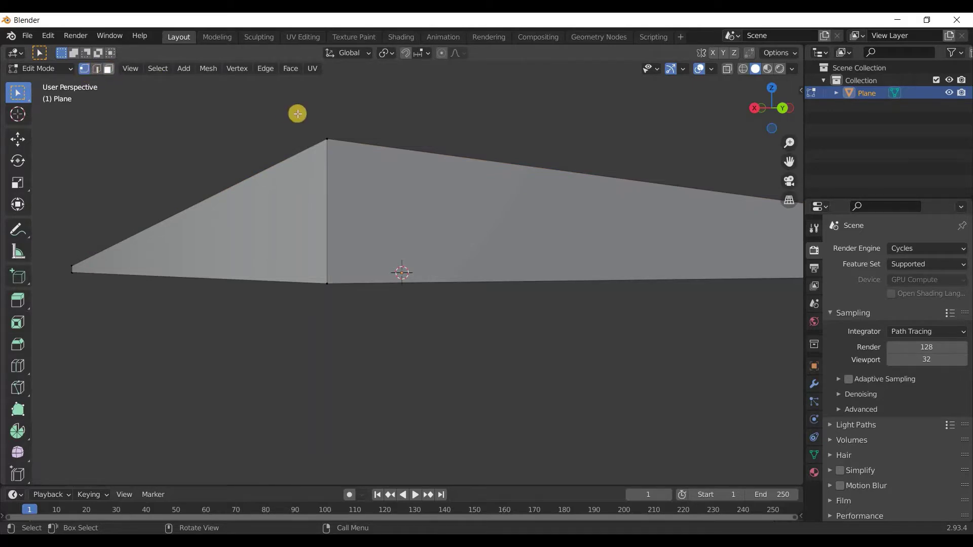
shift+click(290, 263)
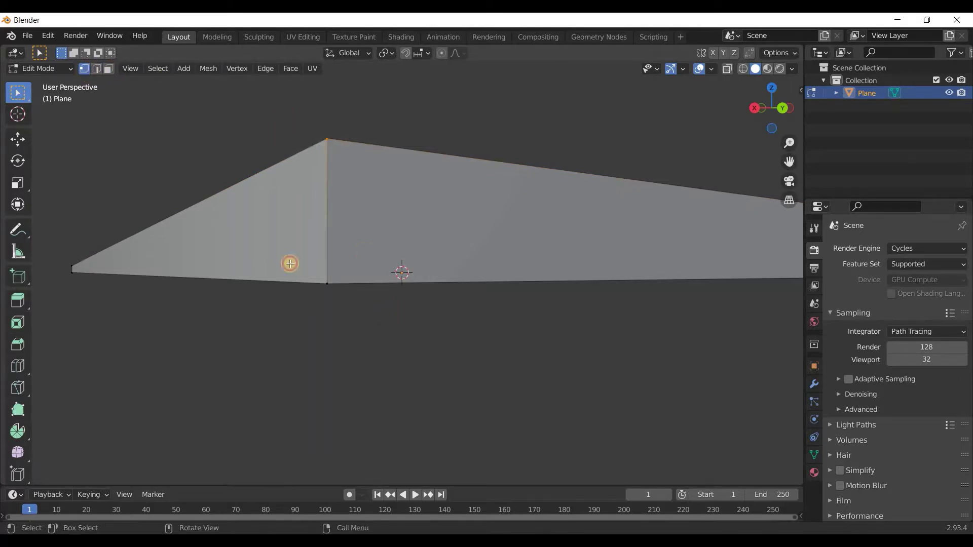
click(364, 335)
mouse_move(359, 304)
mouse_down()
mouse_move(311, 254)
mouse_move(345, 309)
mouse_move(326, 278)
mouse_up()
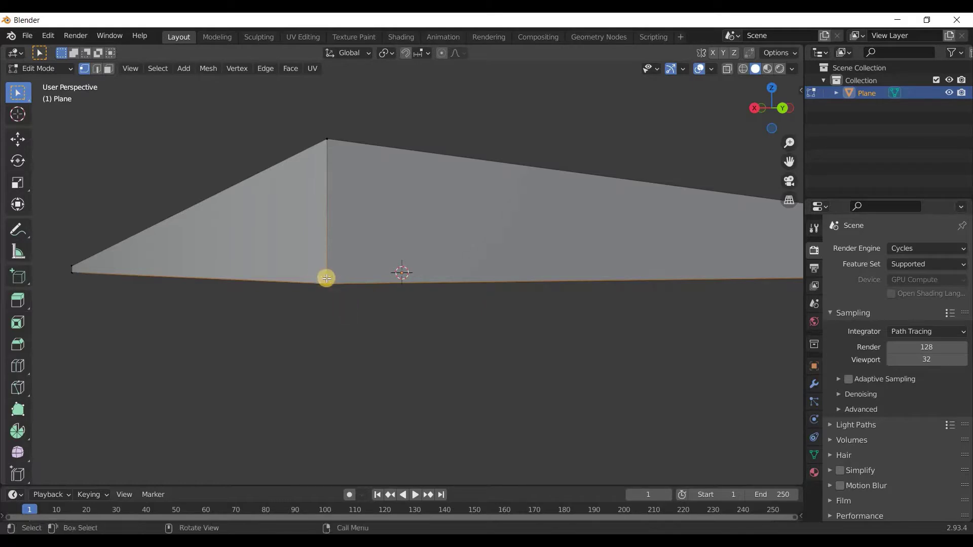
Switch to Edge select mode and pick the edge down the plane's middle
click(137, 115)
click(324, 202)
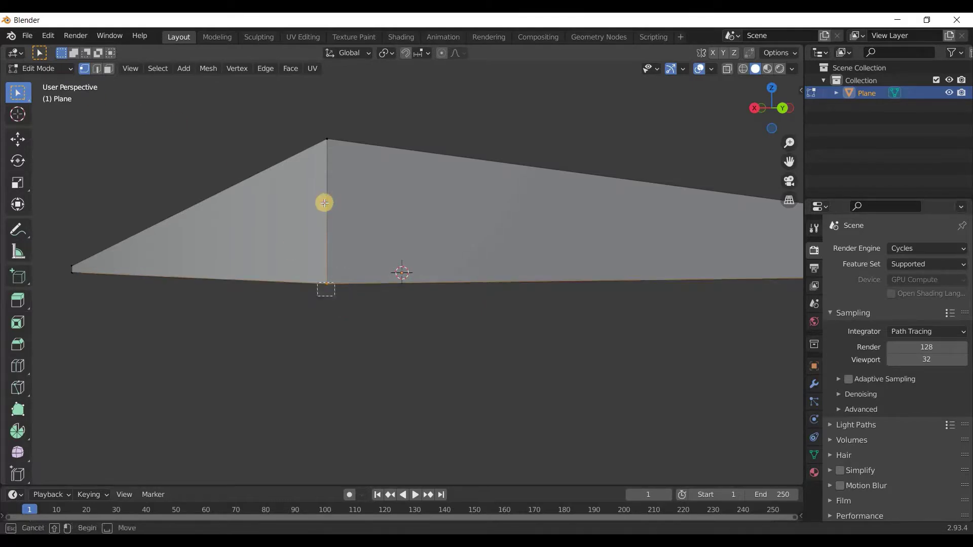
drag(322, 193, 361, 220)
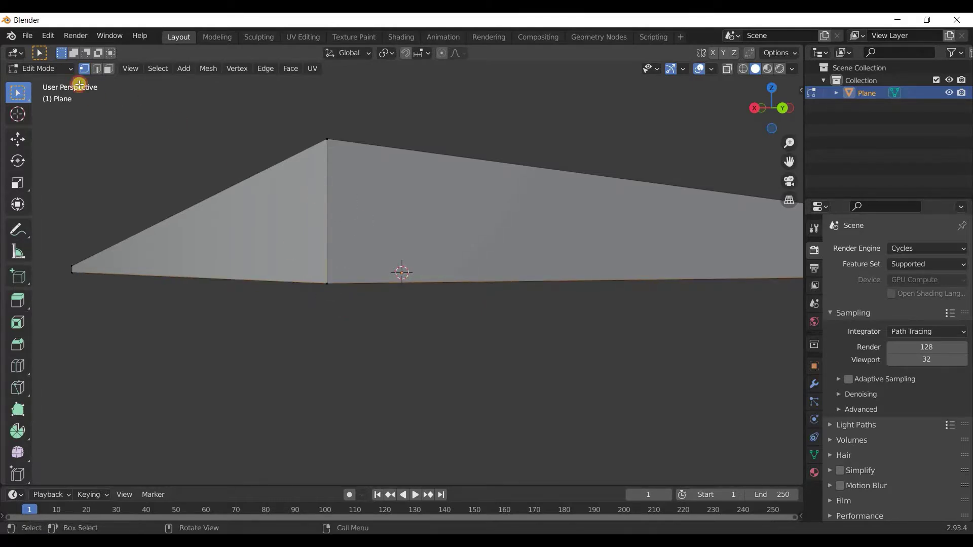
click(96, 74)
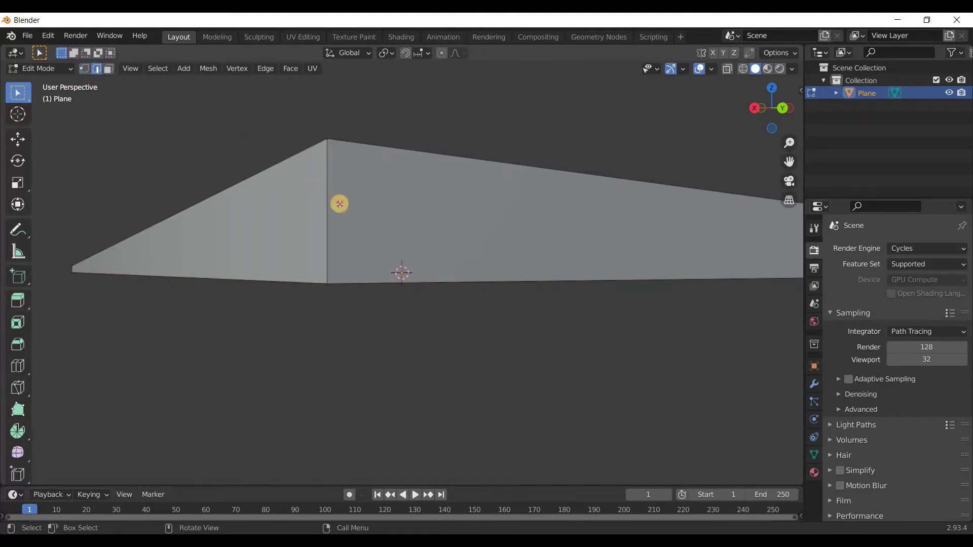
click(329, 182)
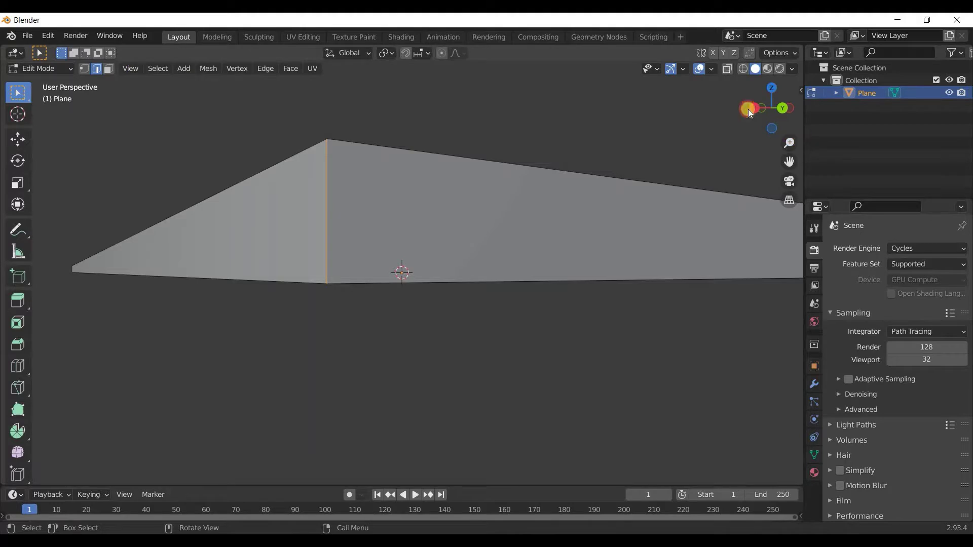
mouse_move(750, 112)
mouse_down()
mouse_move(490, 207)
mouse_move(114, 71)
mouse_up()
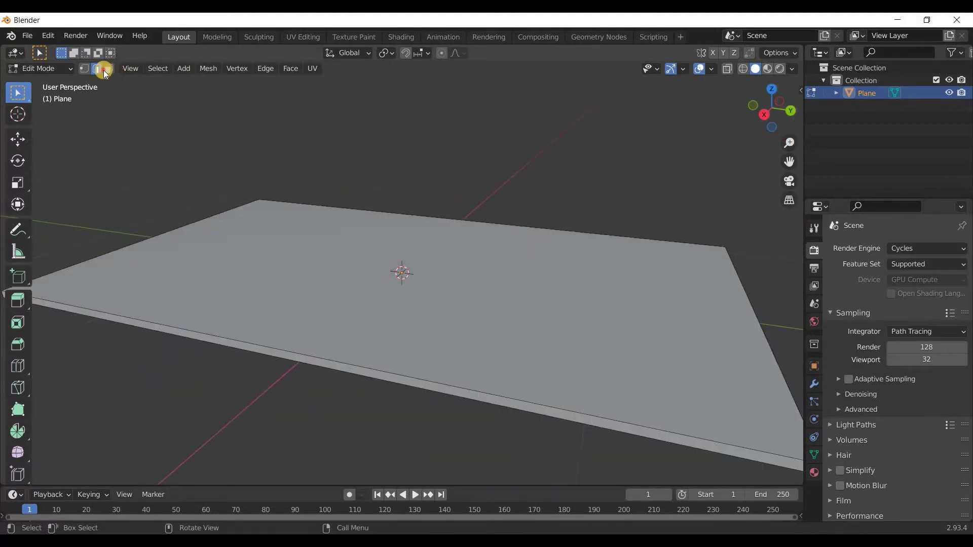
In Face select mode, toggle selecting all of the slab and its individual faces
click(104, 70)
key(a)
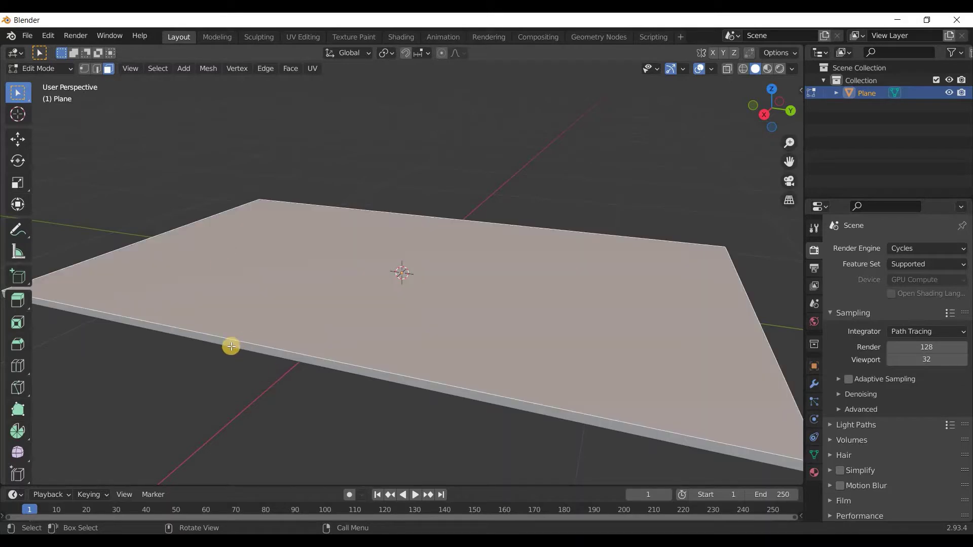
key(alt+a)
key(a)
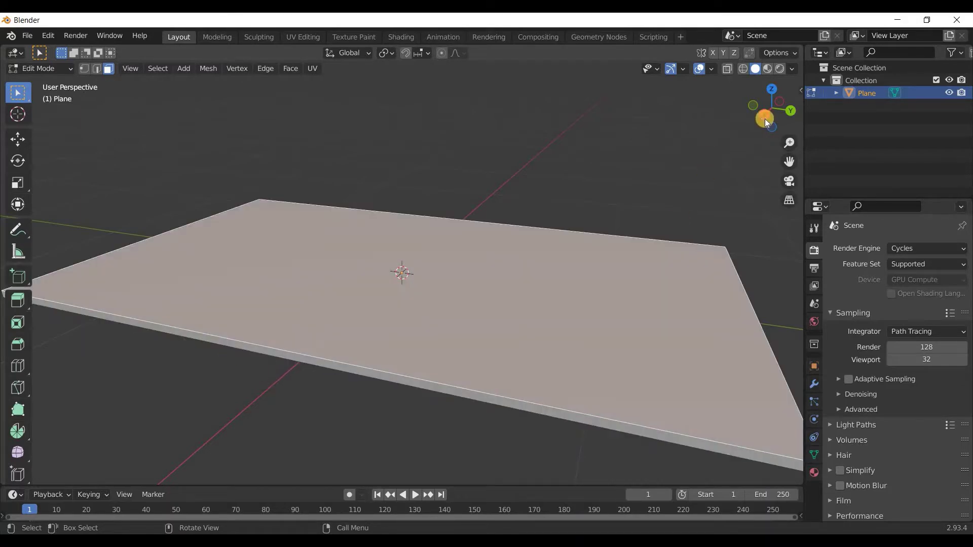
middle_drag(701, 228, 331, 175)
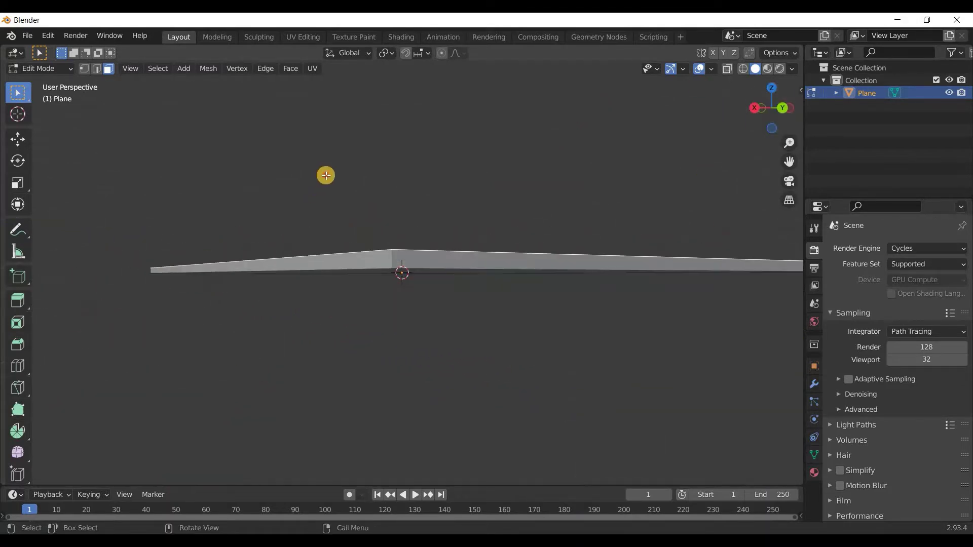
click(331, 175)
shift+click(315, 232)
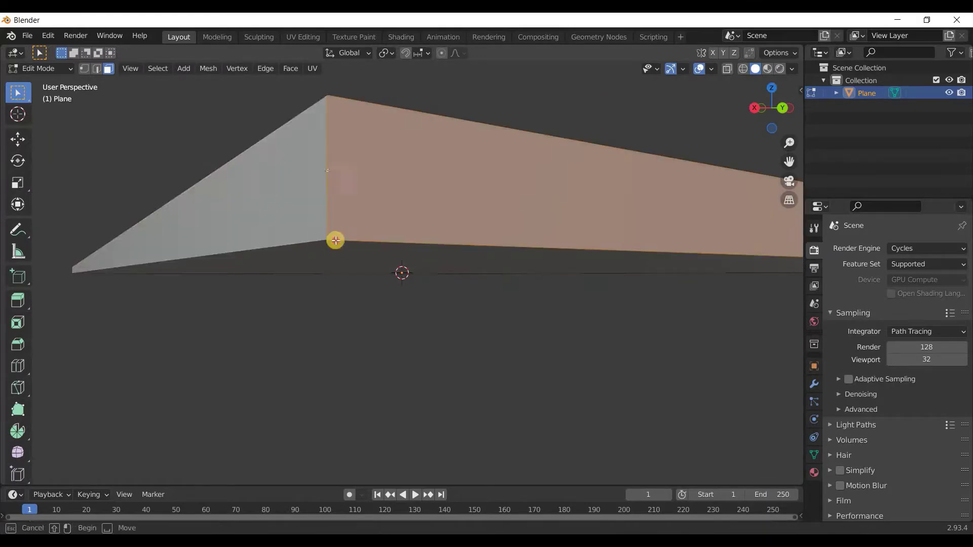
shift+click(327, 262)
Box-select a vertical corner edge, then orbit to view the slab from several angles
key(b)
click(290, 189)
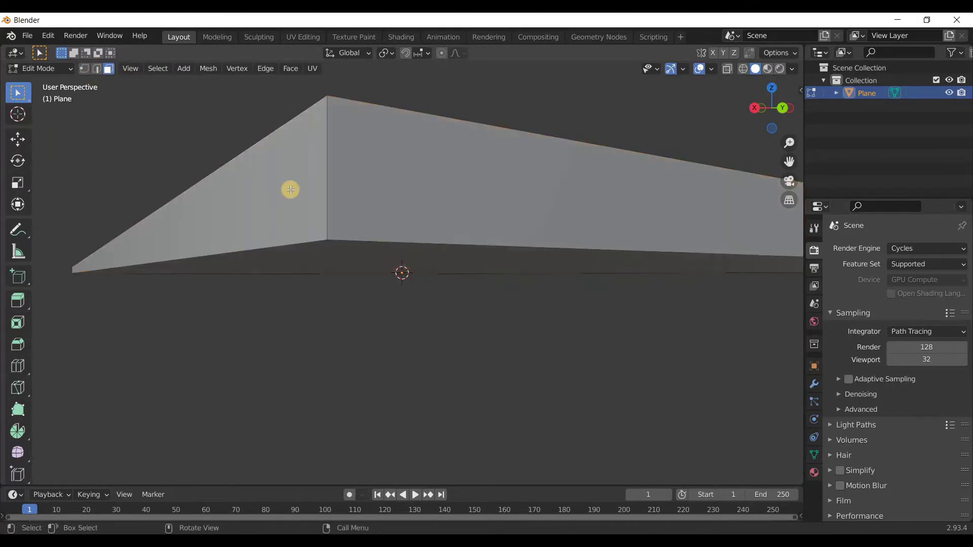
scroll(727, 144, down, 6)
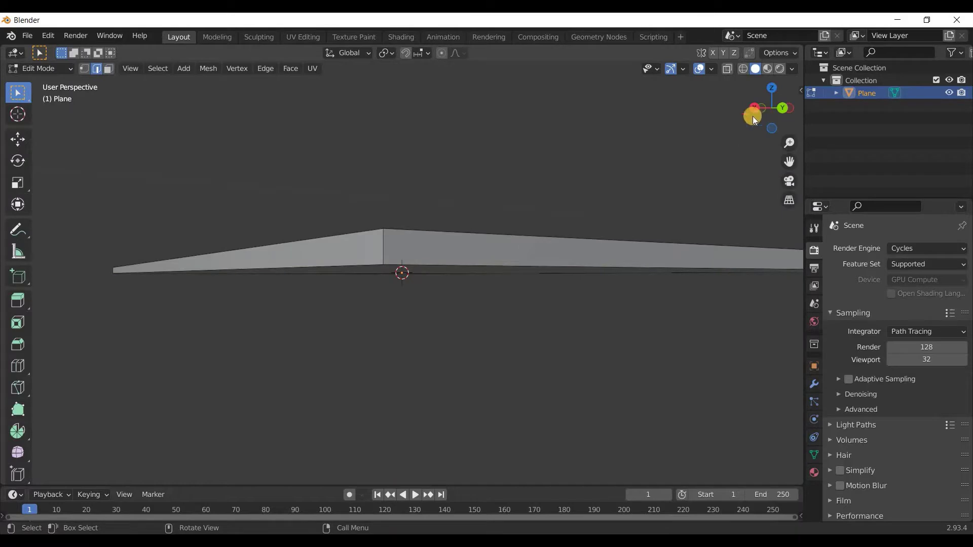
scroll(322, 158, up, 6)
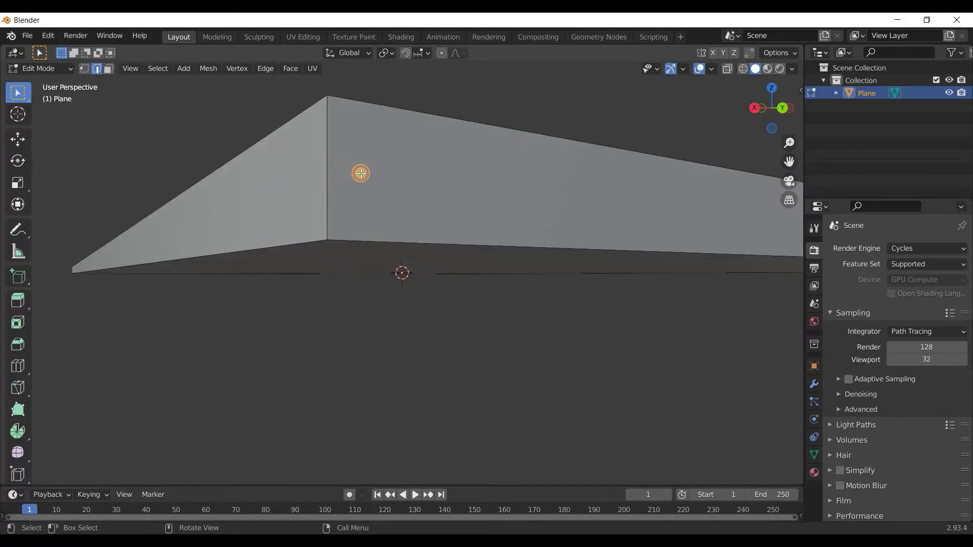
key(b)
click(326, 151)
mouse_move(684, 185)
middle_down()
mouse_move(603, 211)
mouse_move(771, 119)
mouse_move(758, 108)
mouse_move(686, 110)
mouse_move(421, 317)
mouse_move(291, 324)
mouse_move(301, 324)
middle_up()
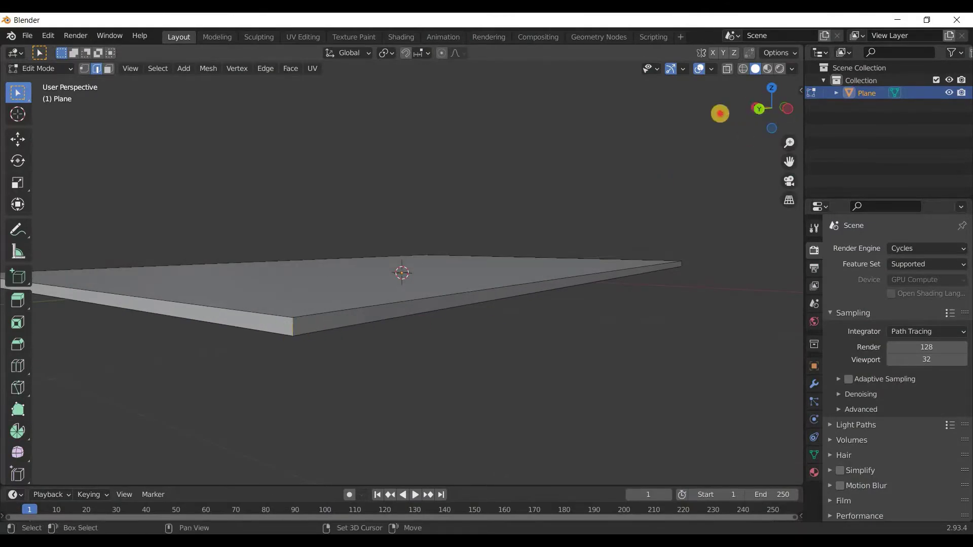
mouse_move(771, 108)
mouse_down()
mouse_move(792, 114)
mouse_move(480, 320)
mouse_move(495, 311)
mouse_up()
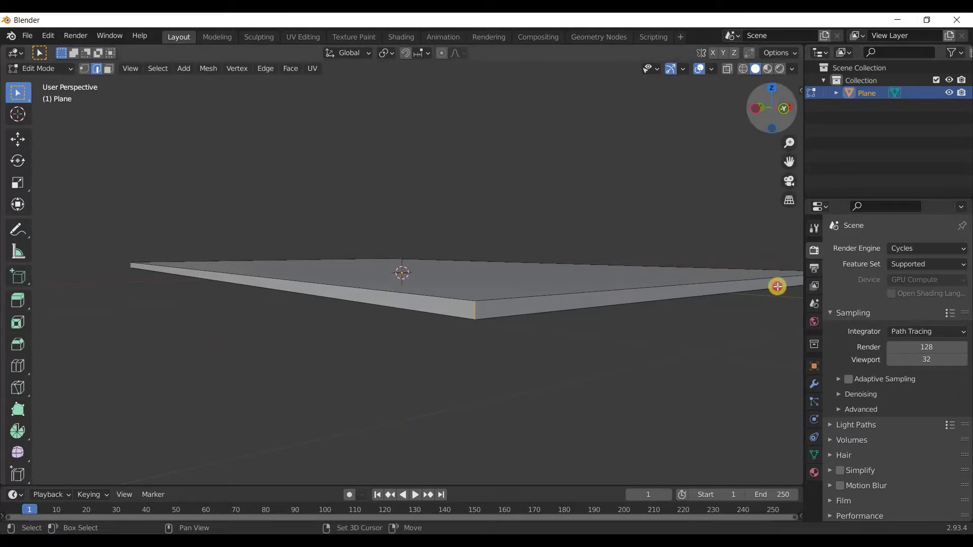
drag(778, 284, 678, 334)
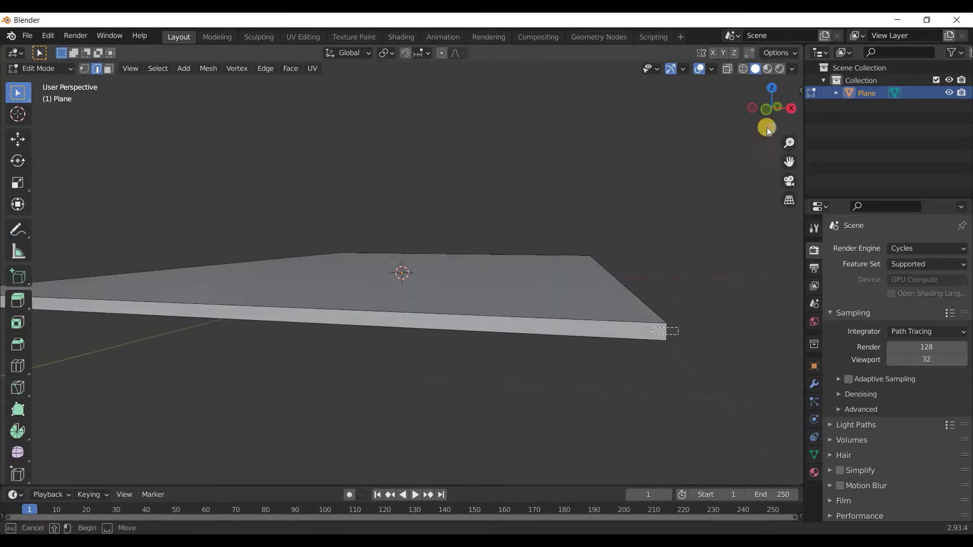
From top view, bevel the four corner edges about 0.08 m wide with 6 segments
key(KP_7)
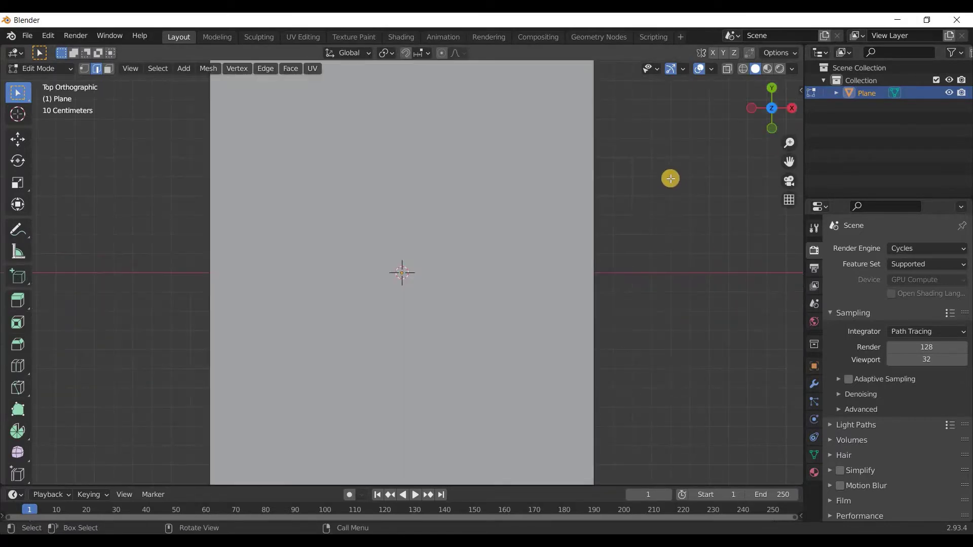
scroll(482, 189, down, 2)
scroll(473, 181, down, 2)
scroll(474, 182, up, 1)
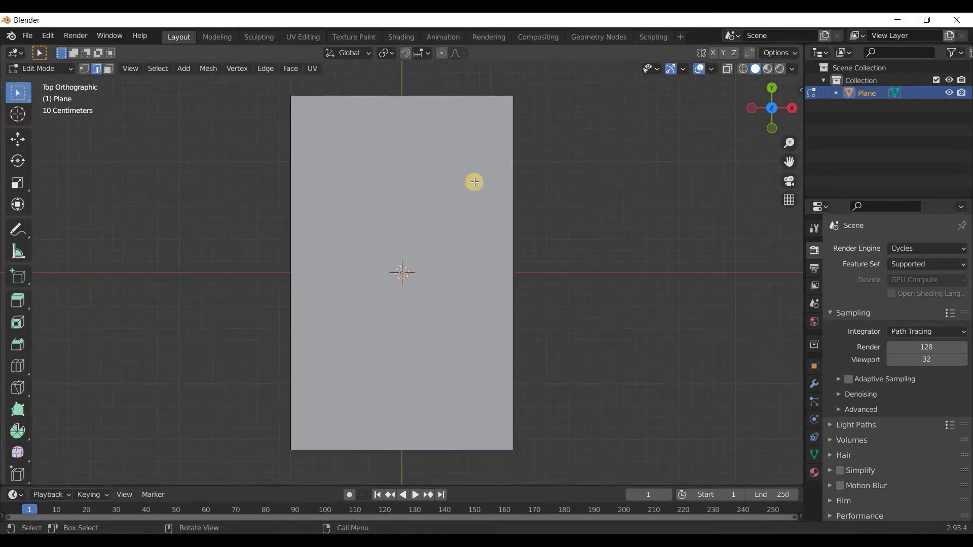
key(ctrl)
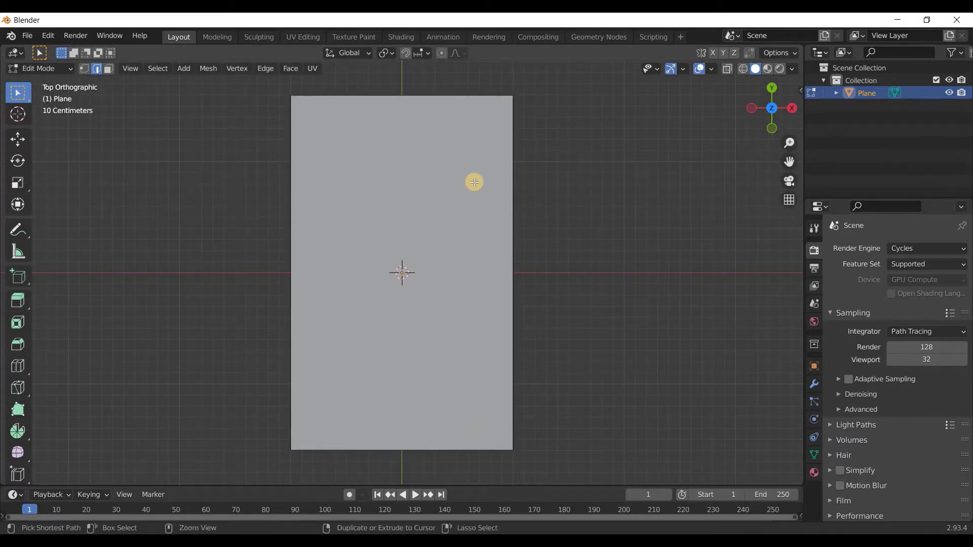
key(ctrl+b)
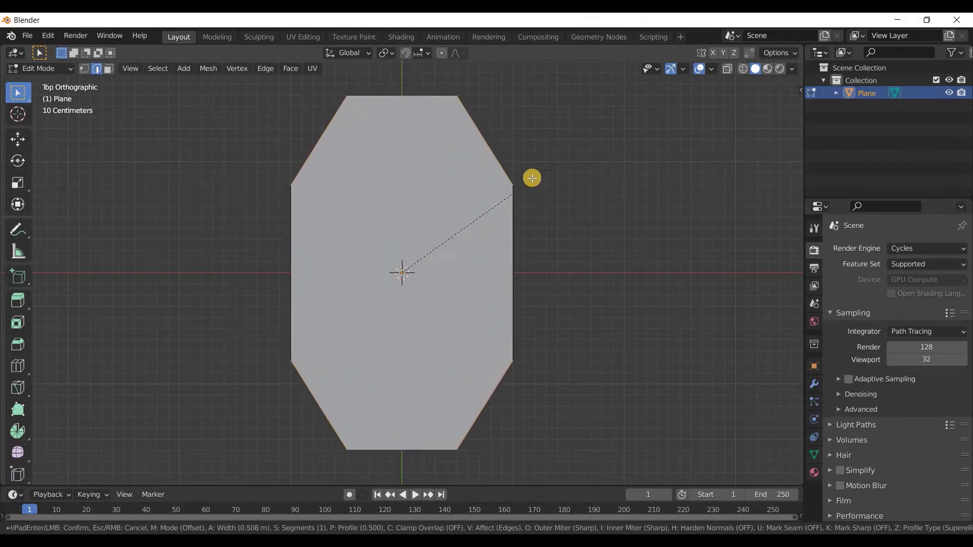
scroll(531, 178, up, 1)
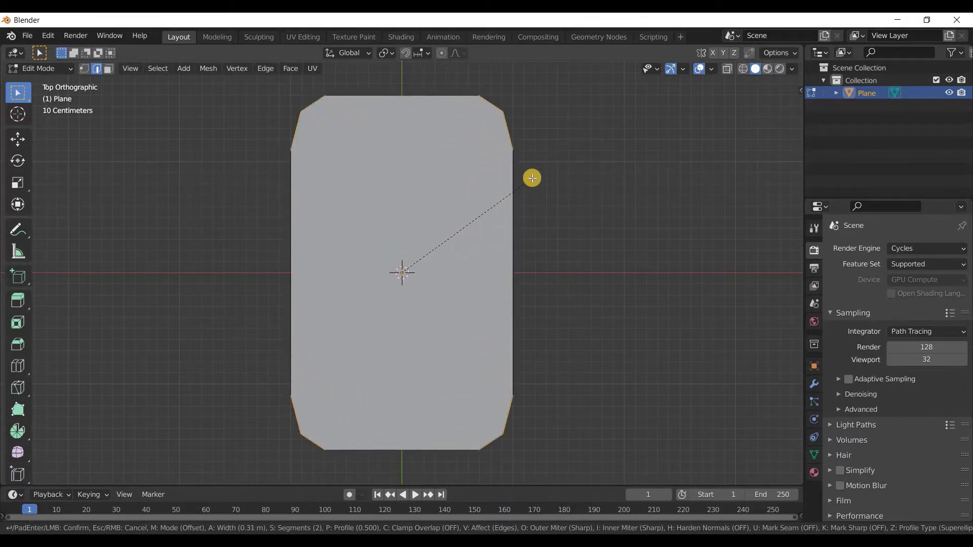
scroll(532, 178, up, 1)
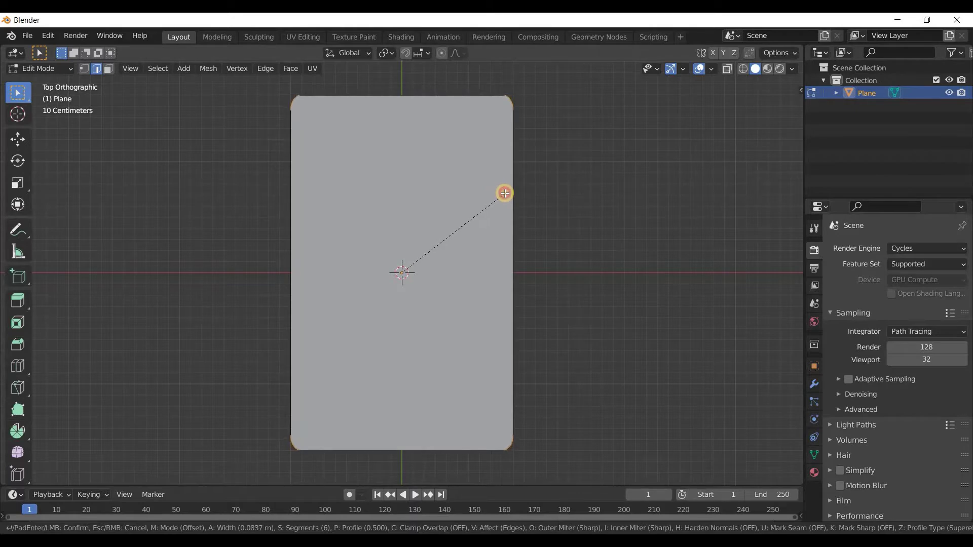
click(578, 208)
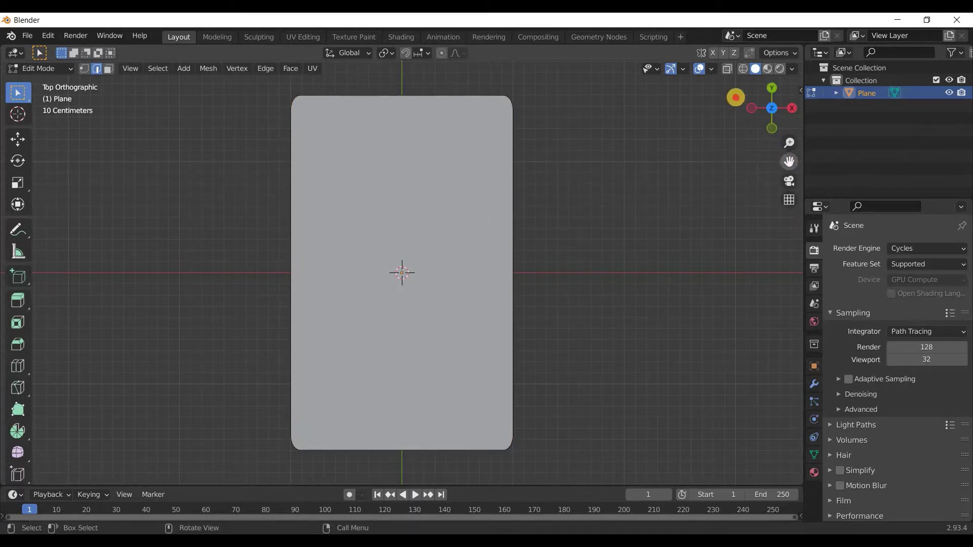
mouse_move(730, 458)
middle_down()
mouse_move(711, 419)
mouse_move(356, 386)
middle_up()
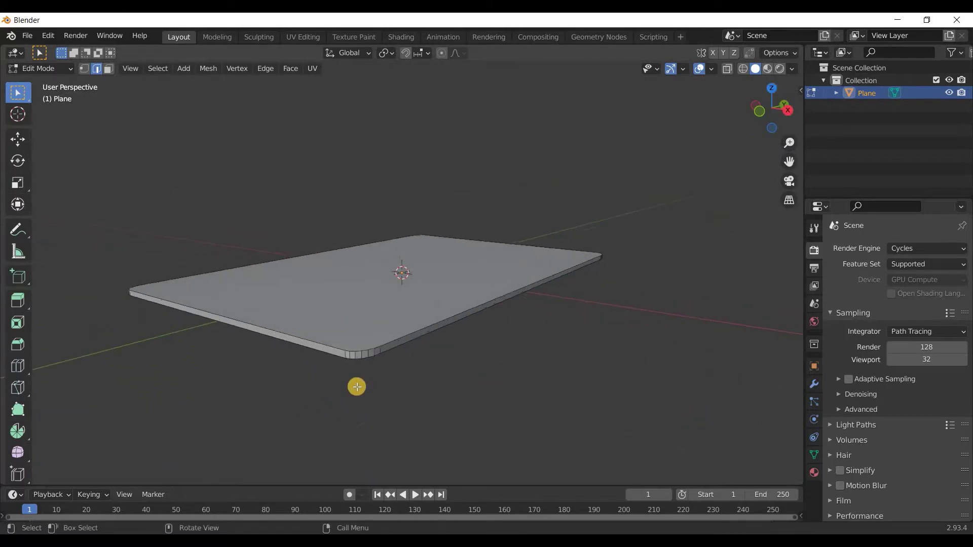
scroll(306, 385, up, 3)
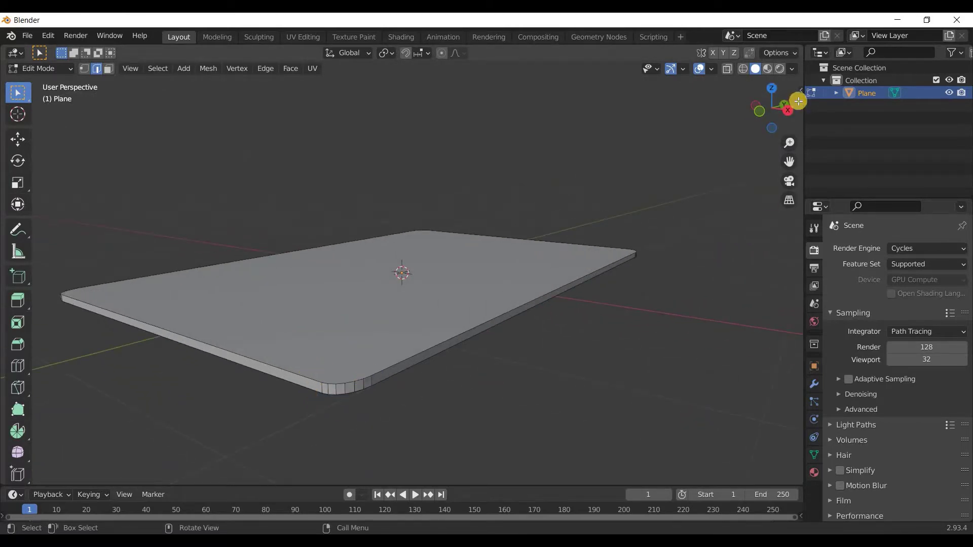
drag(778, 128, 761, 116)
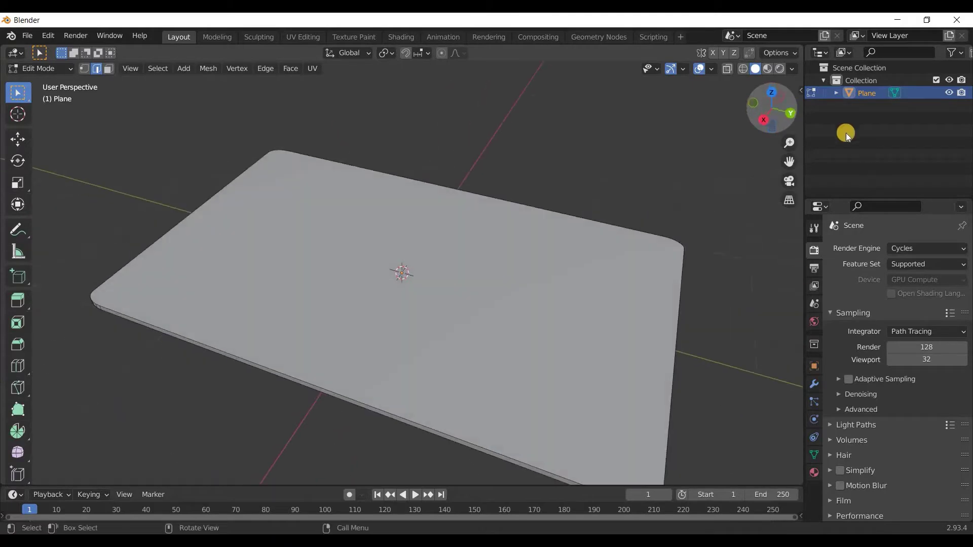
mouse_move(390, 108)
middle_down()
mouse_move(395, 192)
mouse_move(536, 160)
mouse_move(321, 163)
mouse_move(272, 101)
middle_up()
drag(269, 98, 573, 216)
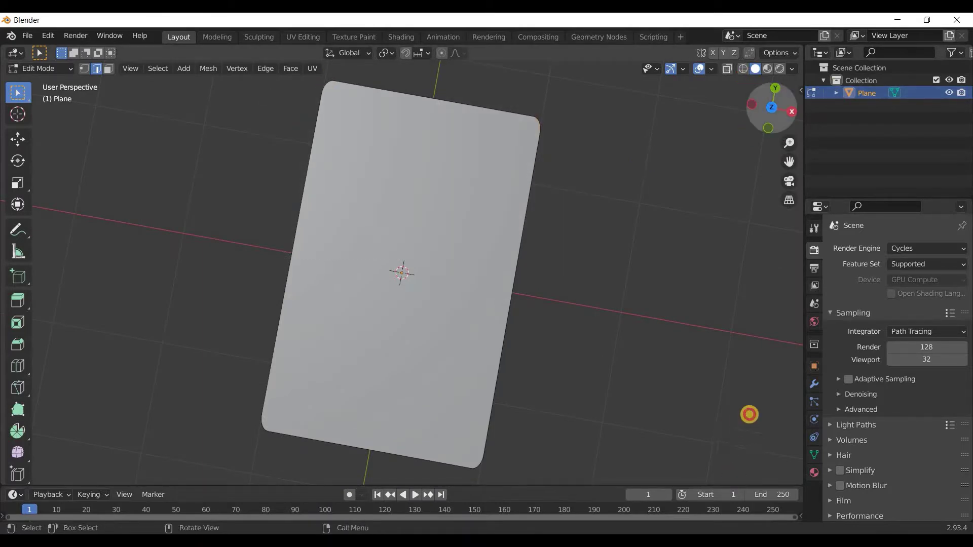
mouse_move(748, 412)
middle_down()
mouse_move(727, 366)
mouse_move(667, 365)
middle_up()
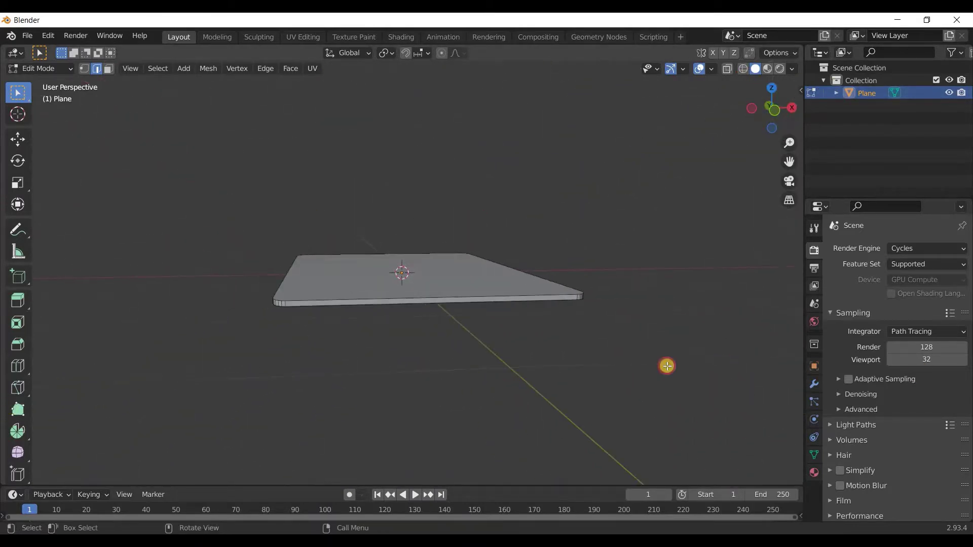
drag(239, 324, 699, 238)
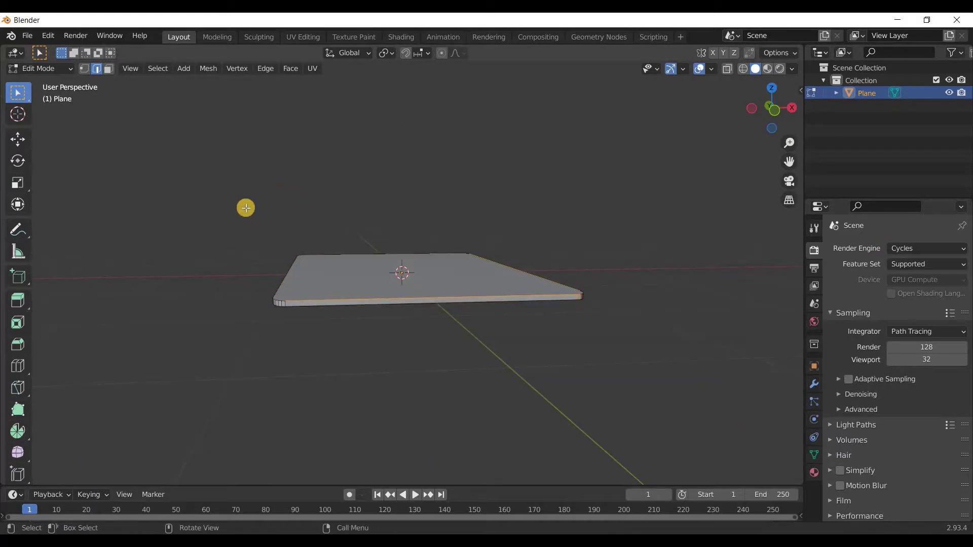
click(547, 355)
key(b)
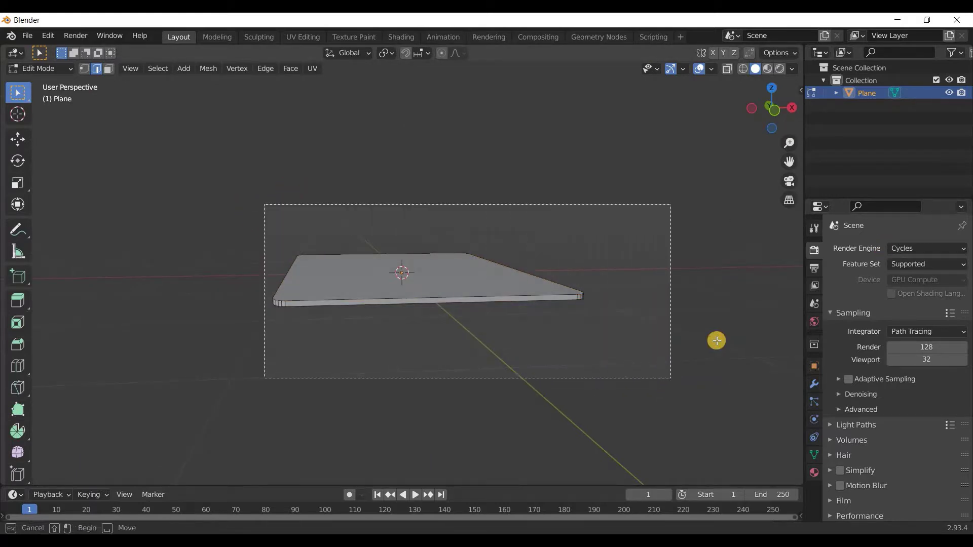
drag(621, 370, 669, 379)
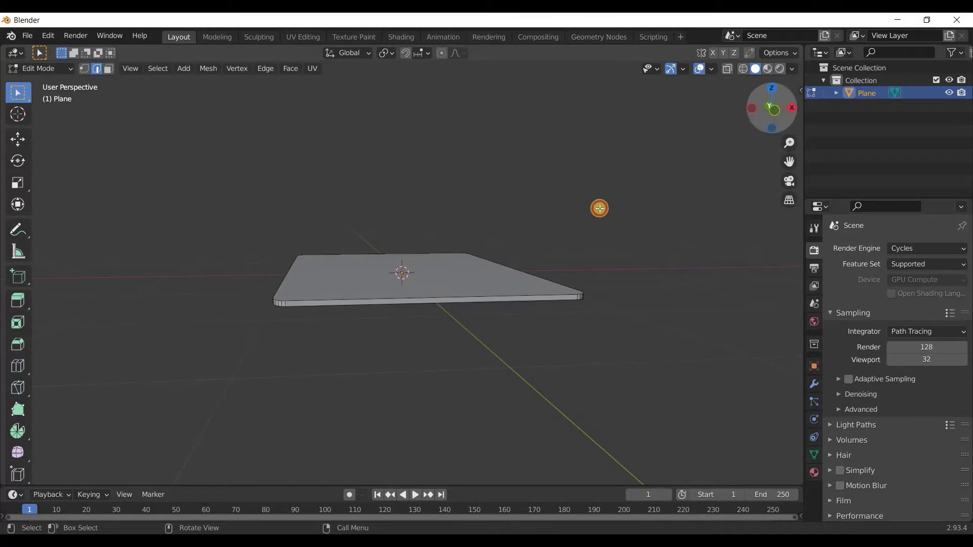
mouse_move(597, 206)
middle_down()
mouse_move(169, 223)
mouse_move(686, 346)
middle_up()
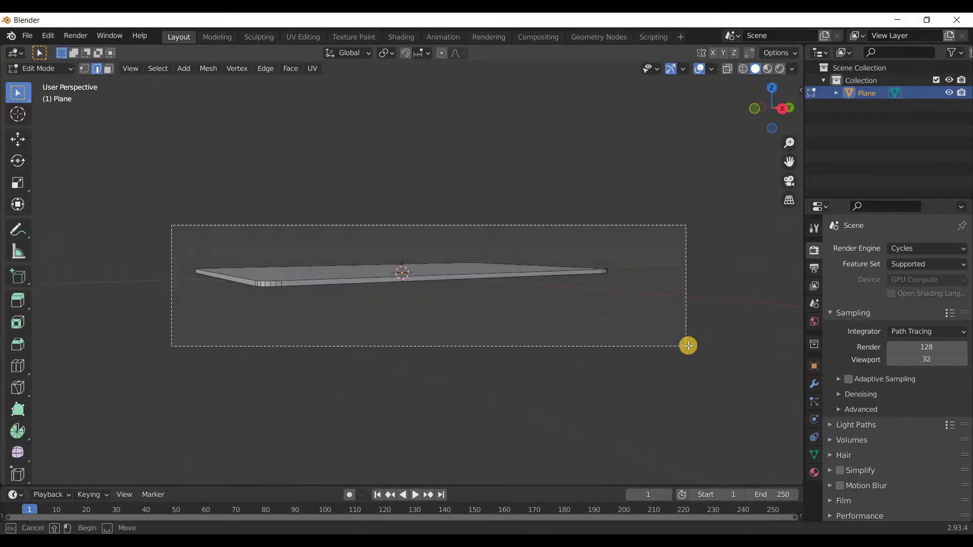
drag(170, 225, 687, 346)
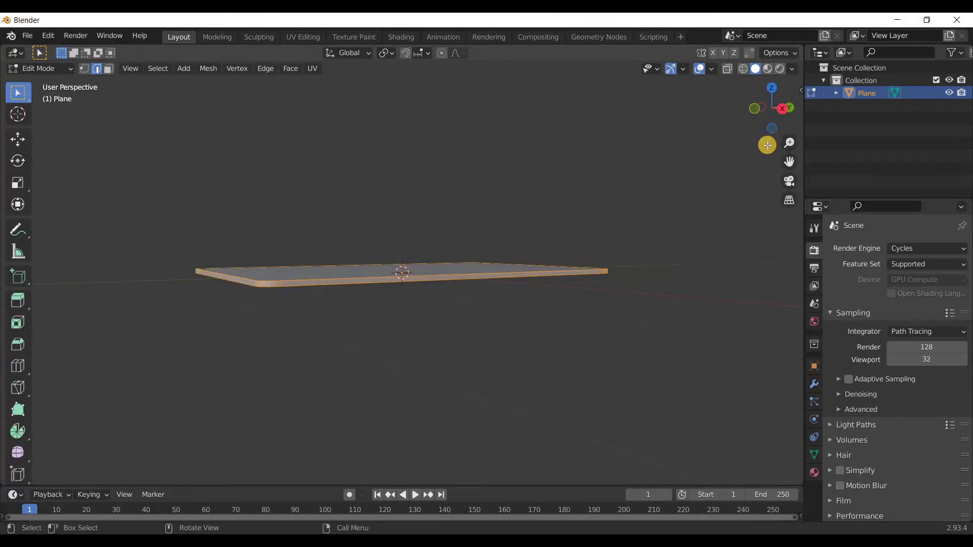
key(alt+a)
mouse_move(751, 124)
mouse_down()
mouse_move(612, 423)
mouse_move(694, 413)
mouse_move(47, 454)
mouse_move(86, 76)
mouse_move(102, 120)
mouse_move(37, 154)
mouse_move(181, 190)
mouse_move(728, 427)
mouse_move(187, 196)
mouse_move(685, 407)
mouse_up()
drag(239, 200, 650, 385)
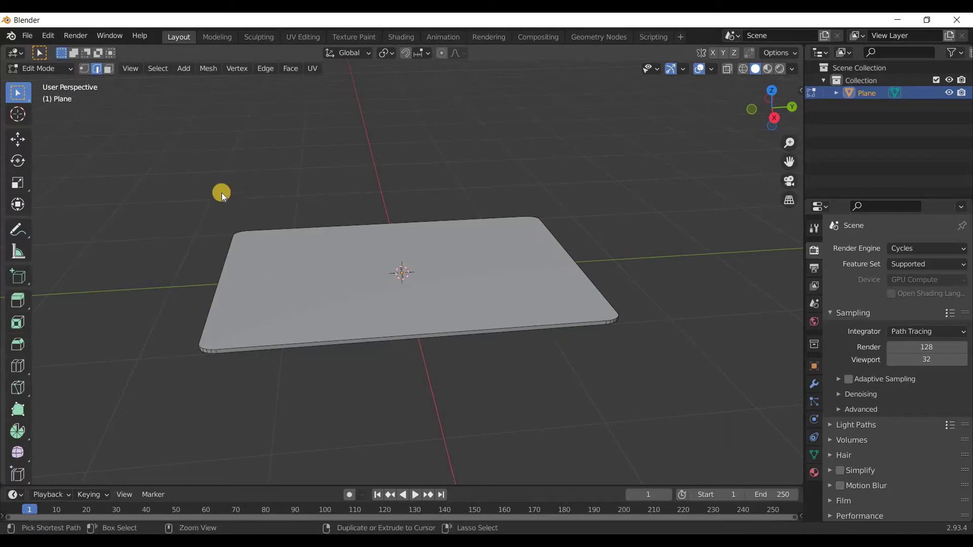
Save the Blender project into the Desktop folder under the name card11.blend
key(ctrl+s)
key(BackSpace)
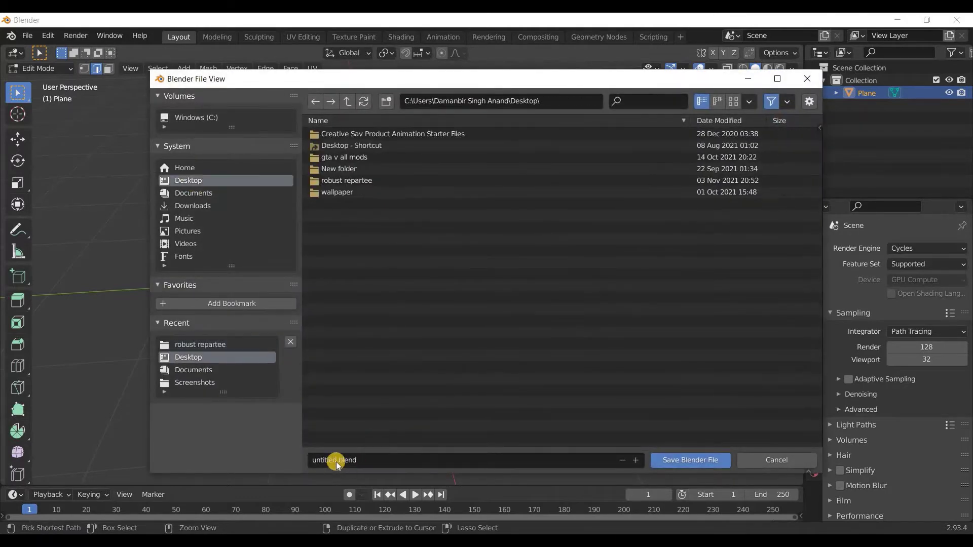
click(336, 460)
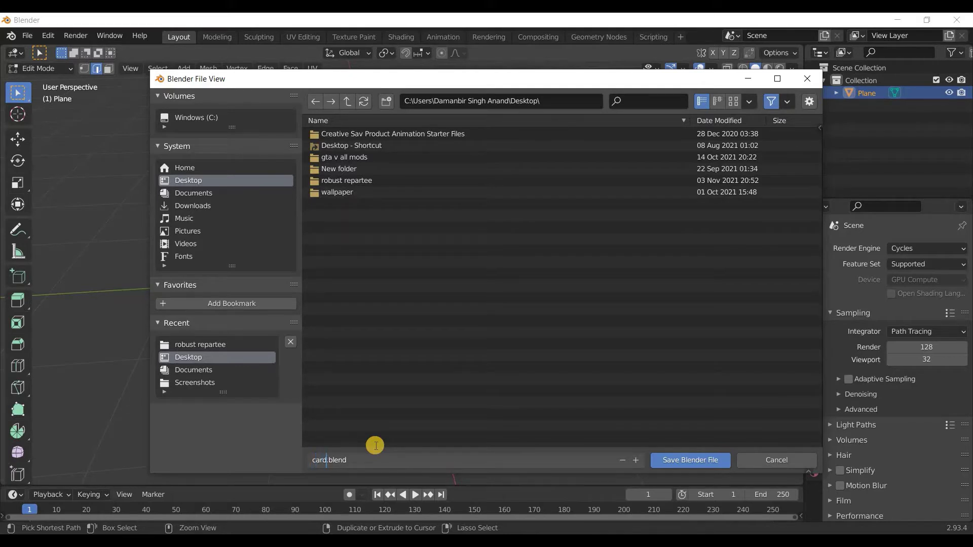
click(681, 461)
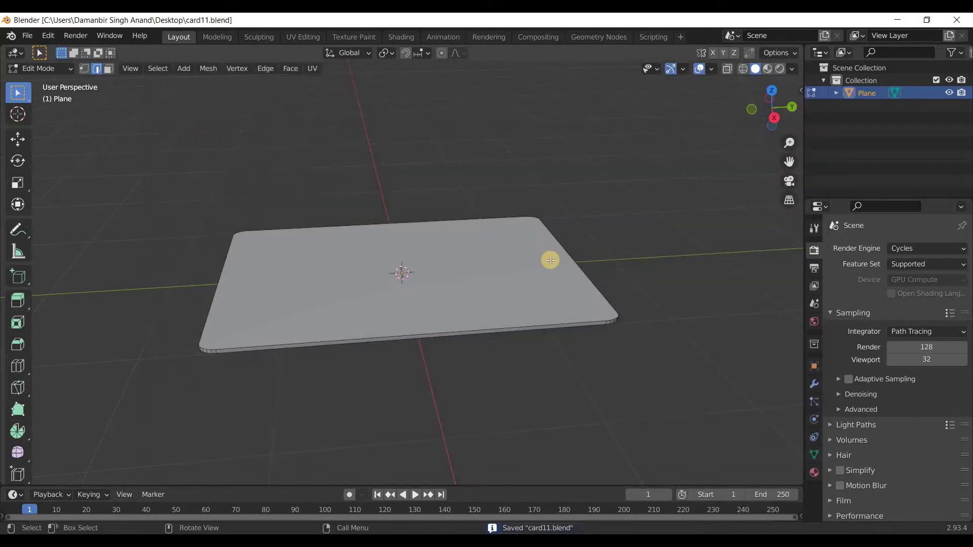
click(680, 302)
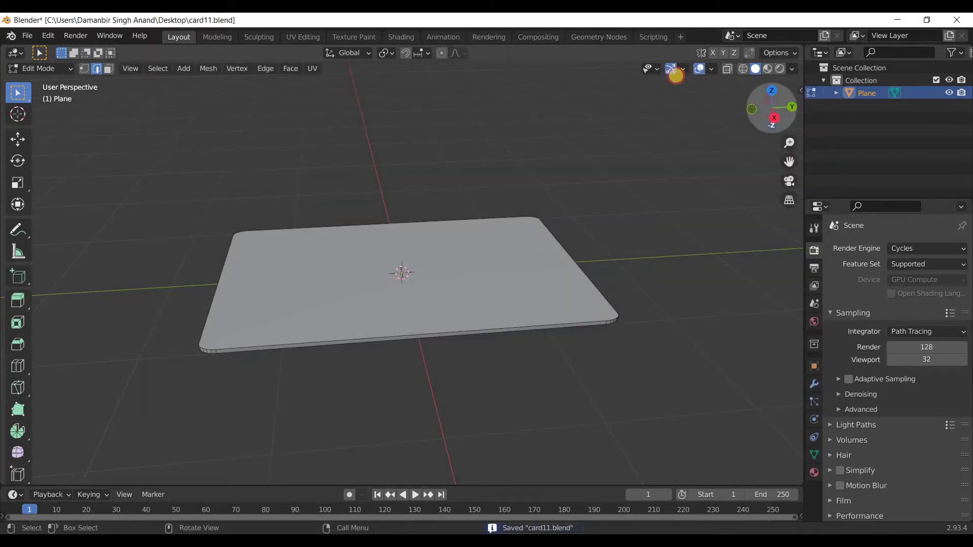
Orbit around the rounded plane, then open the mode dropdown to leave Edit Mode
middle_drag(673, 69, 647, 71)
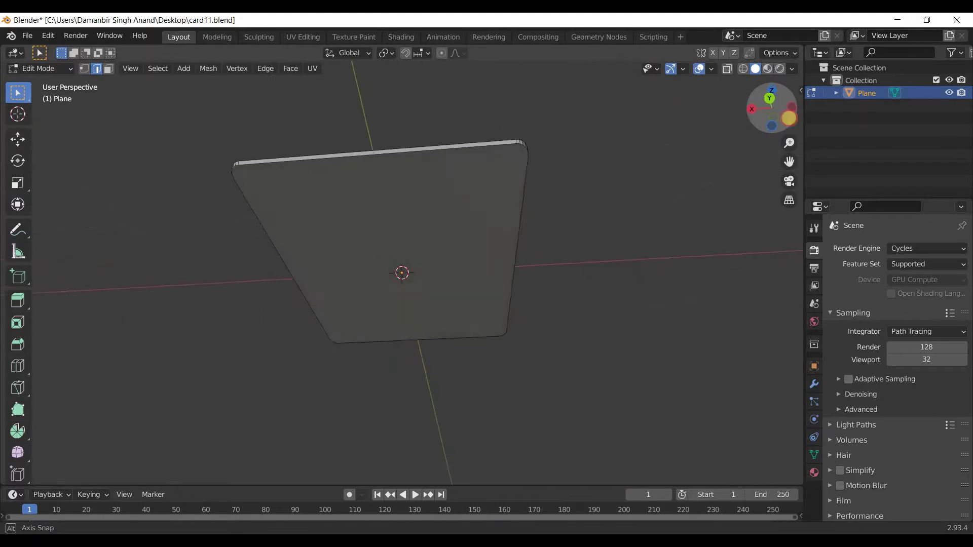
middle_drag(648, 71, 546, 254)
click(952, 93)
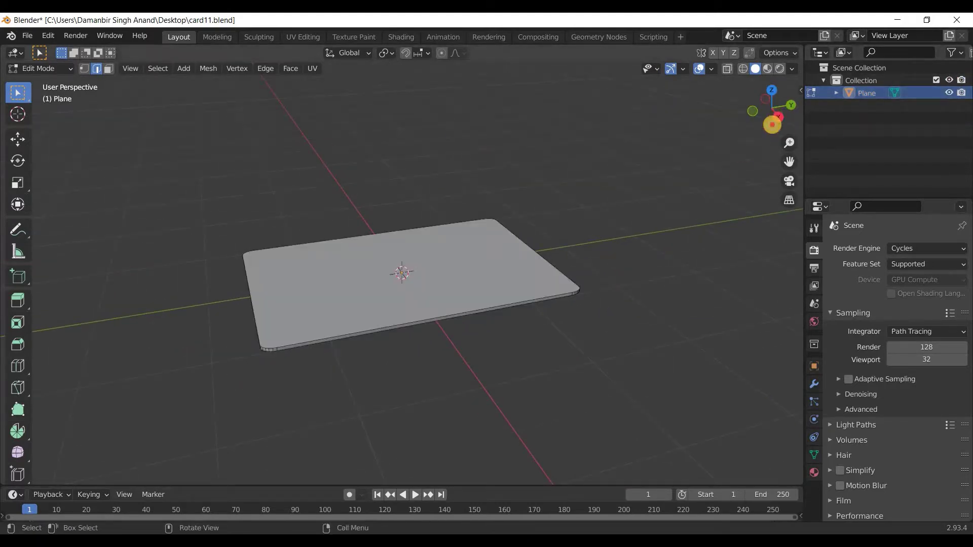
mouse_move(775, 112)
mouse_down()
mouse_move(369, 277)
mouse_move(431, 277)
mouse_up()
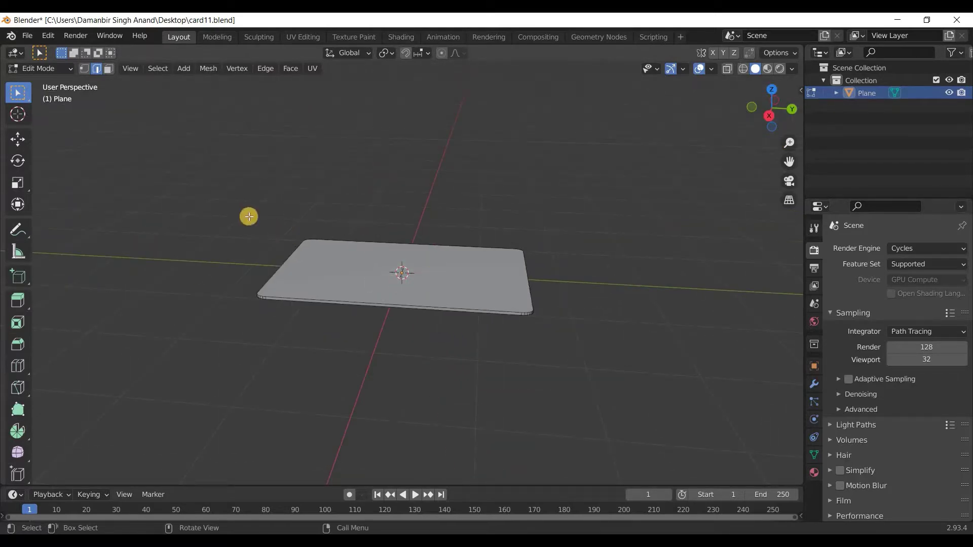
click(41, 68)
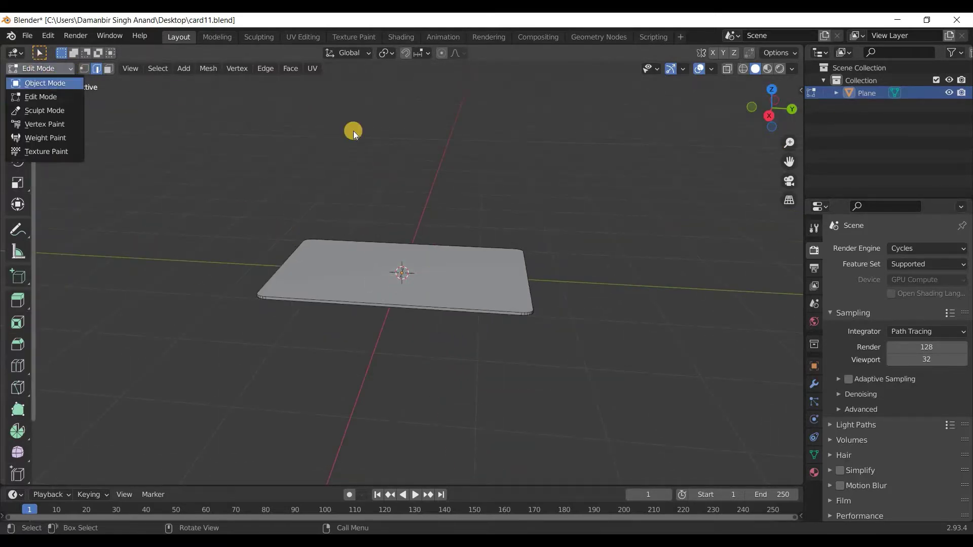
Select the rounded plane and toggle from Edit Mode back to Object Mode
click(434, 304)
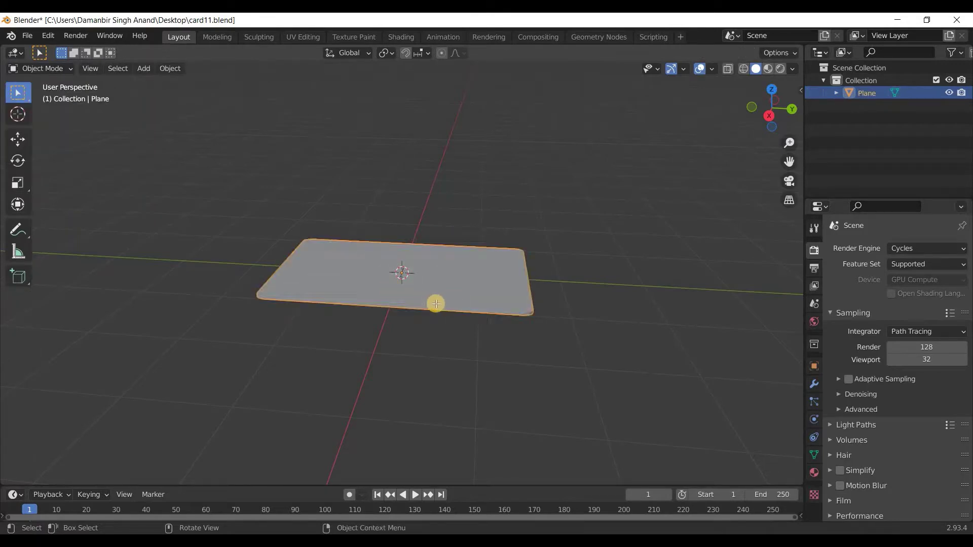
key(Tab)
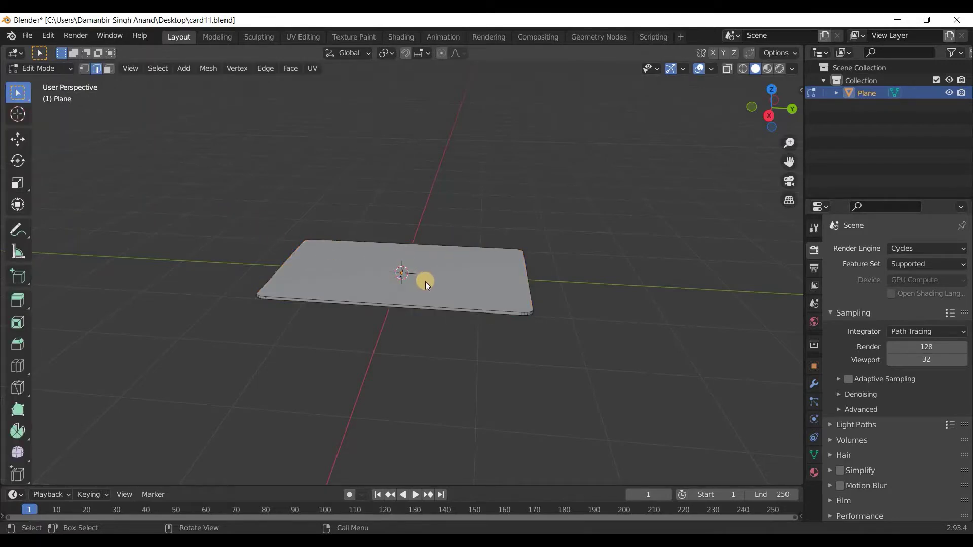
key(Tab)
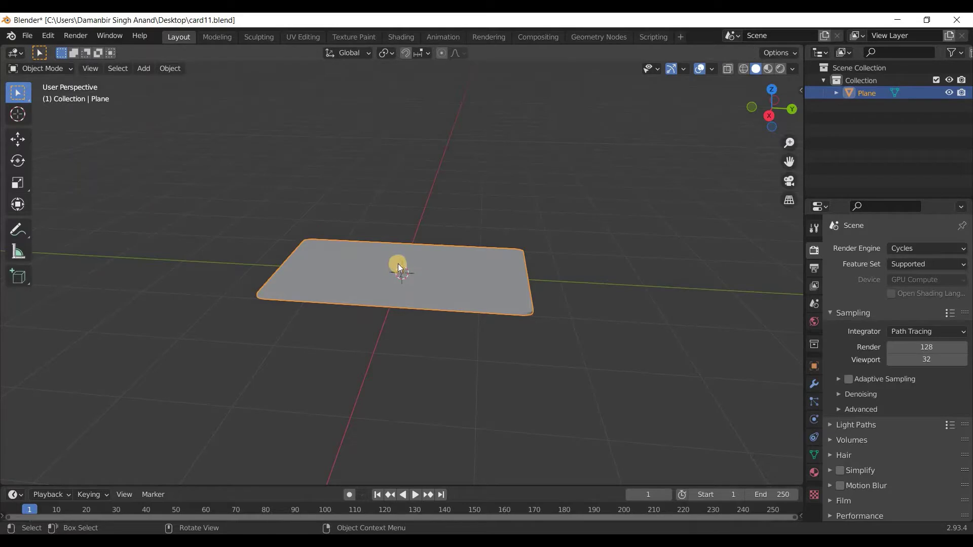
Move the plane right along the X axis, then clear the selection
key(g)
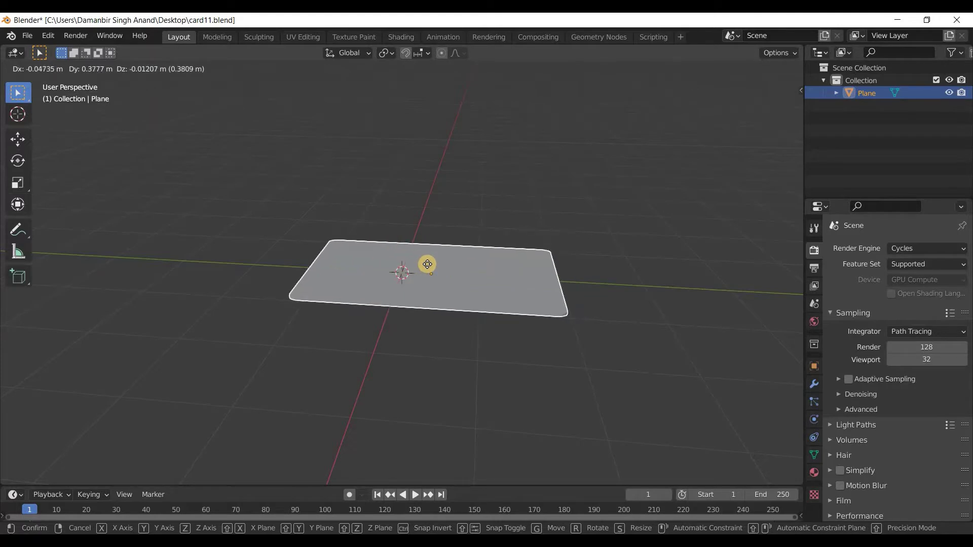
key(x)
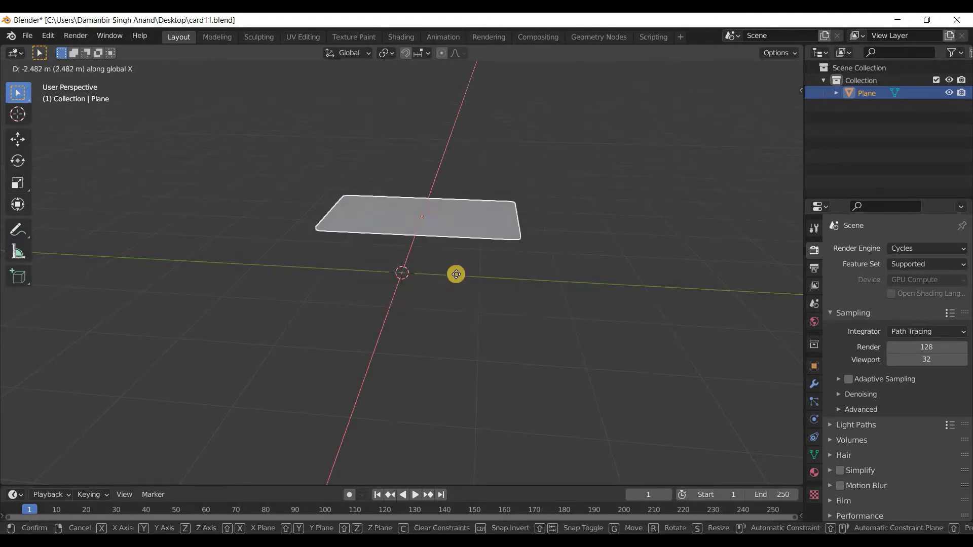
key(y)
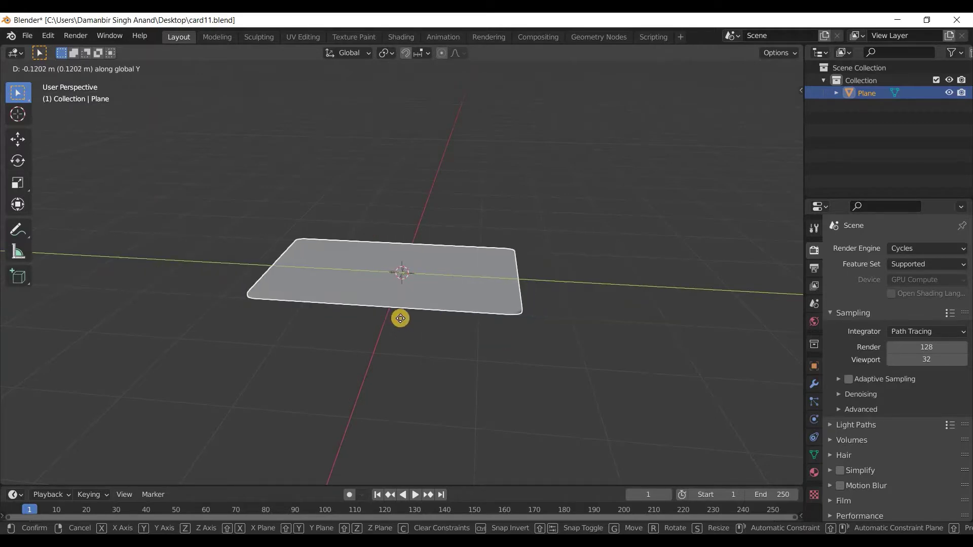
key(z)
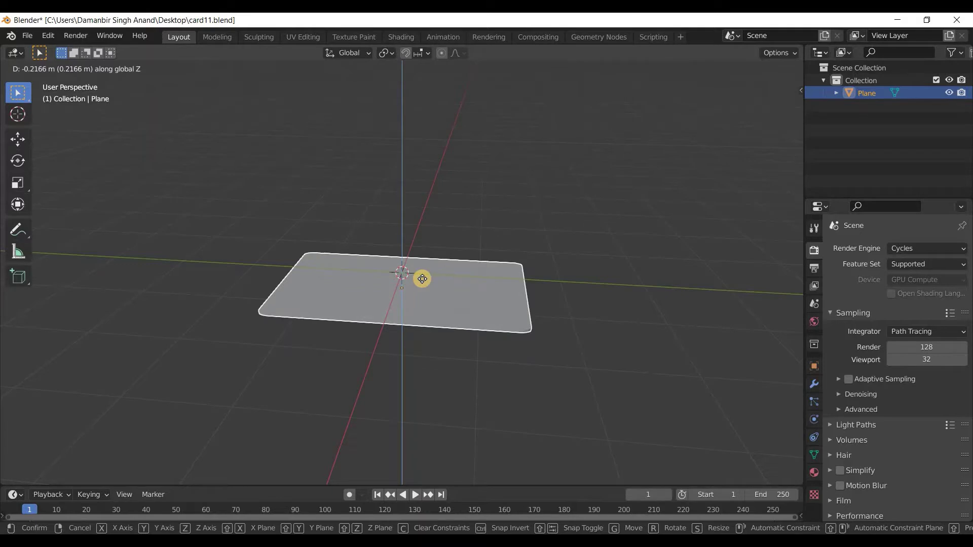
key(x)
click(579, 191)
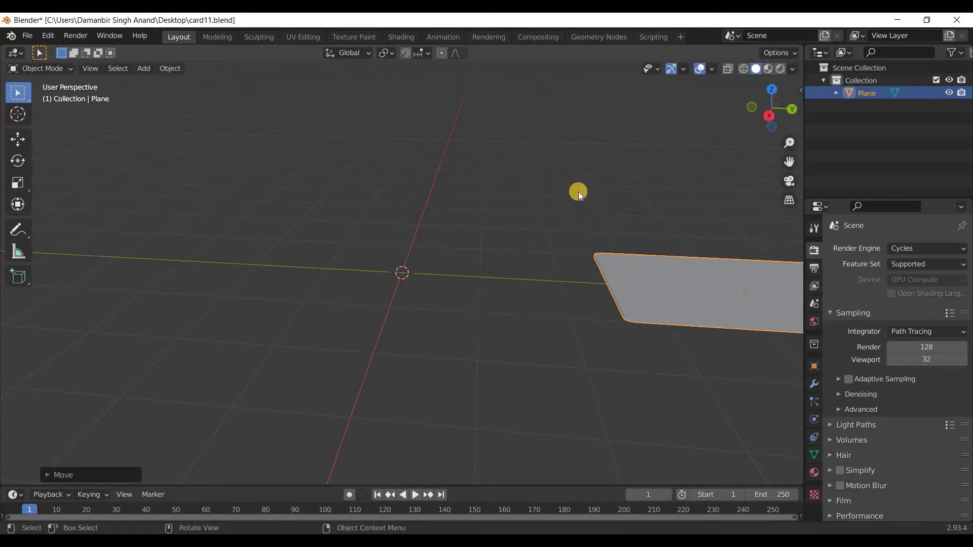
click(442, 228)
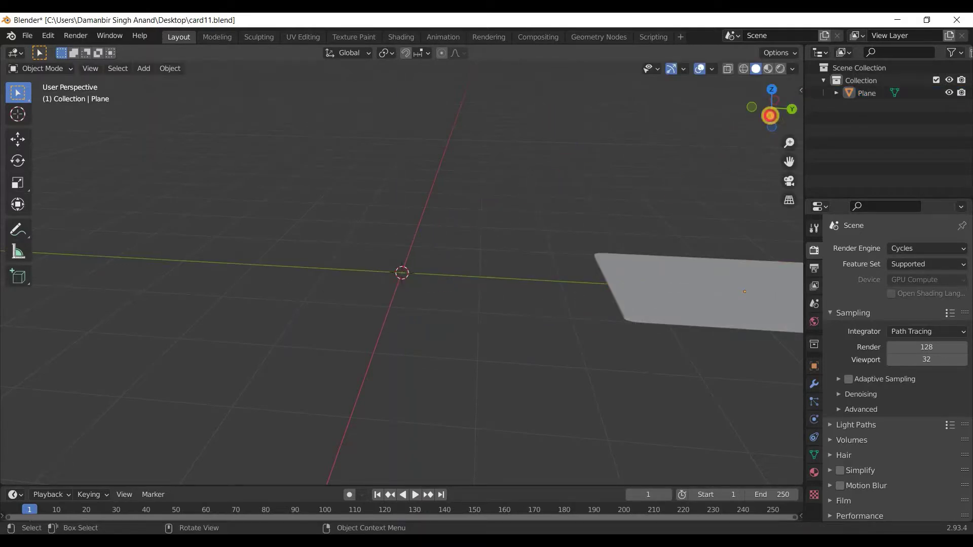
Orbit to look down on the moved plane, then bring up the Shift+A add menu
mouse_move(770, 116)
mouse_down()
mouse_move(46, 117)
mouse_move(76, 108)
mouse_move(26, 127)
mouse_up()
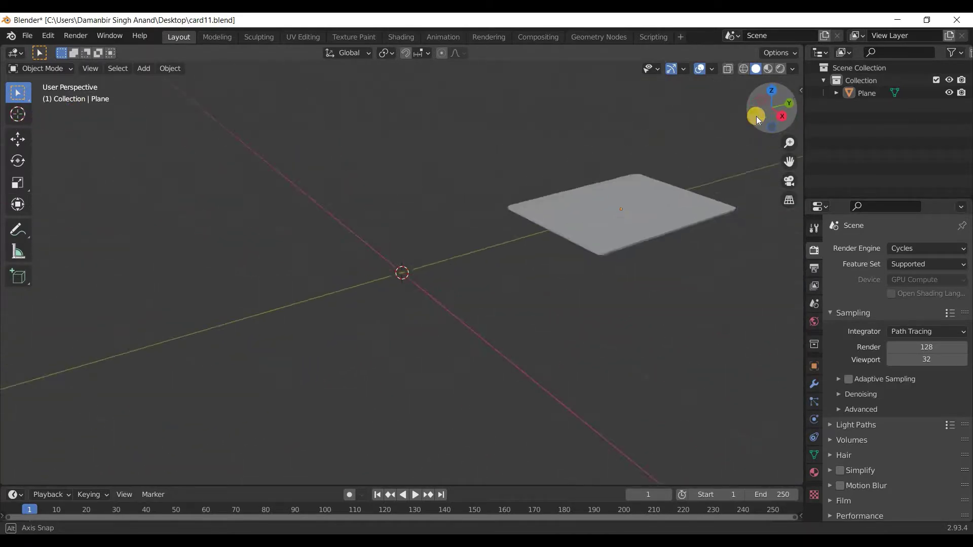
drag(756, 117, 755, 117)
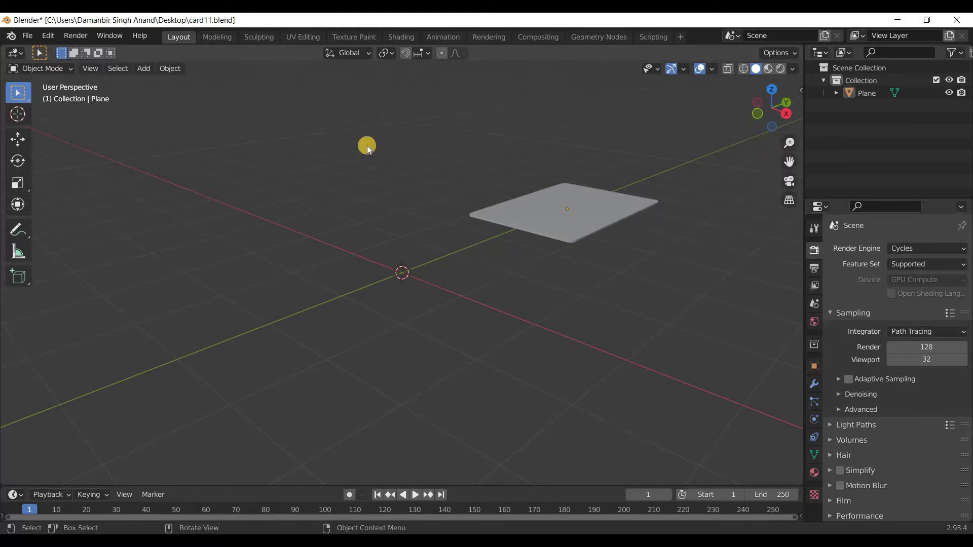
key(a)
drag(749, 120, 324, 175)
click(332, 182)
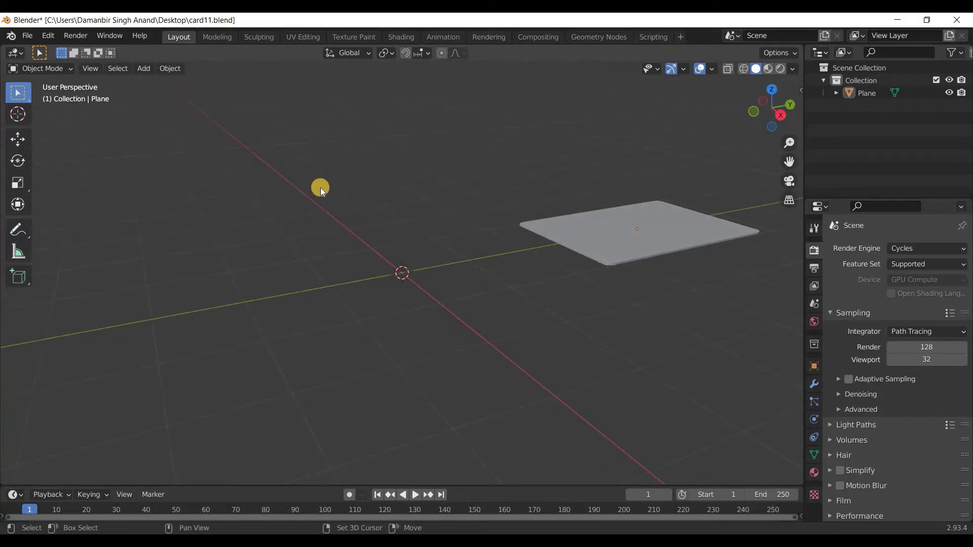
key(shift+a)
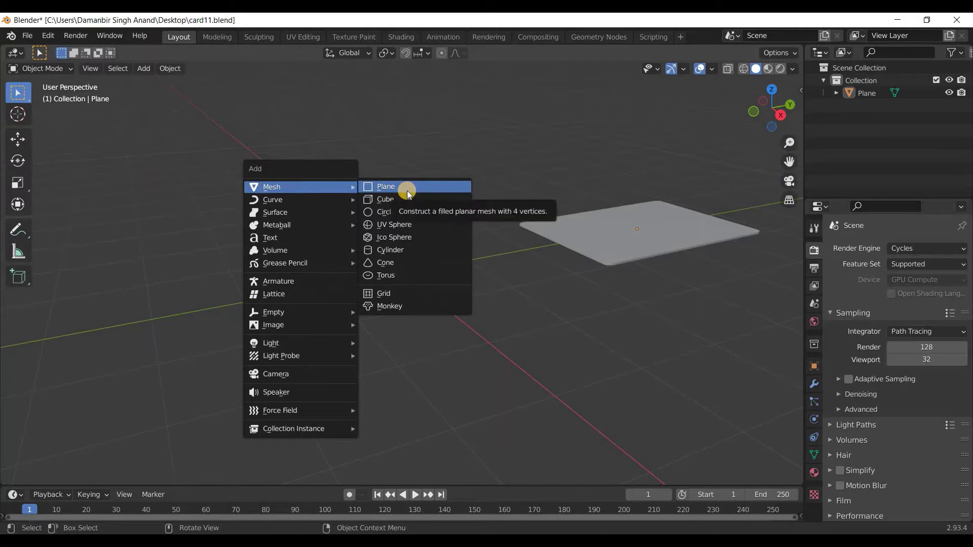
Add a new plane, Plane.001, at the 3D cursor and scale it up greatly
key(Return)
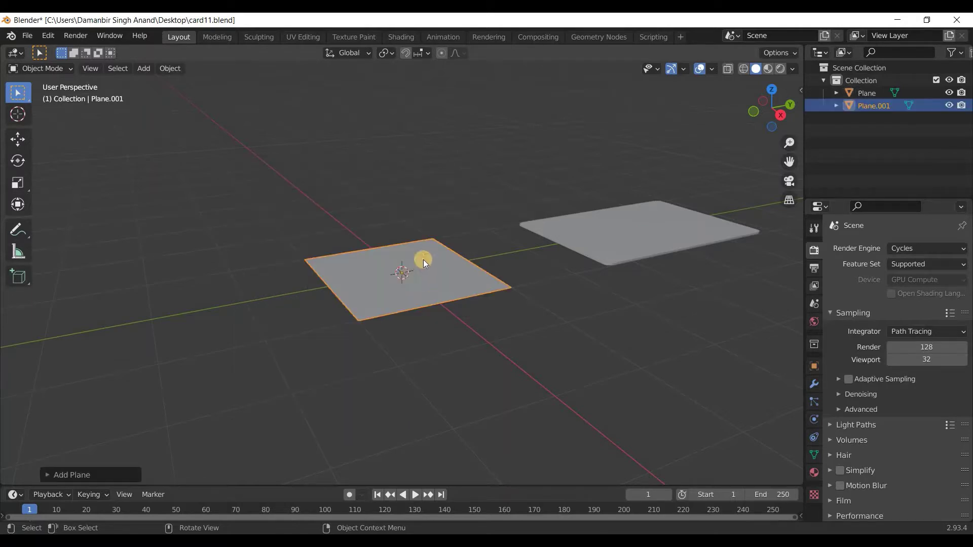
key(s)
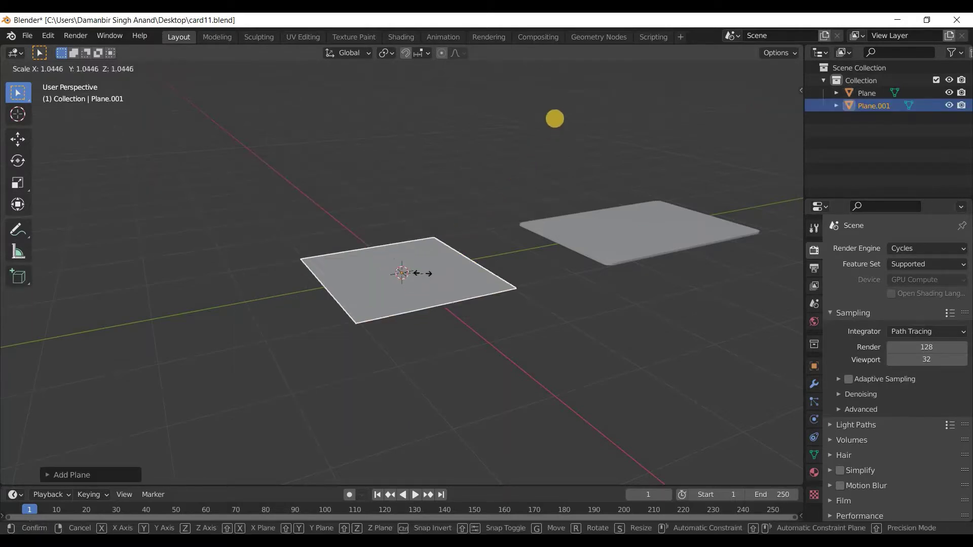
click(620, 236)
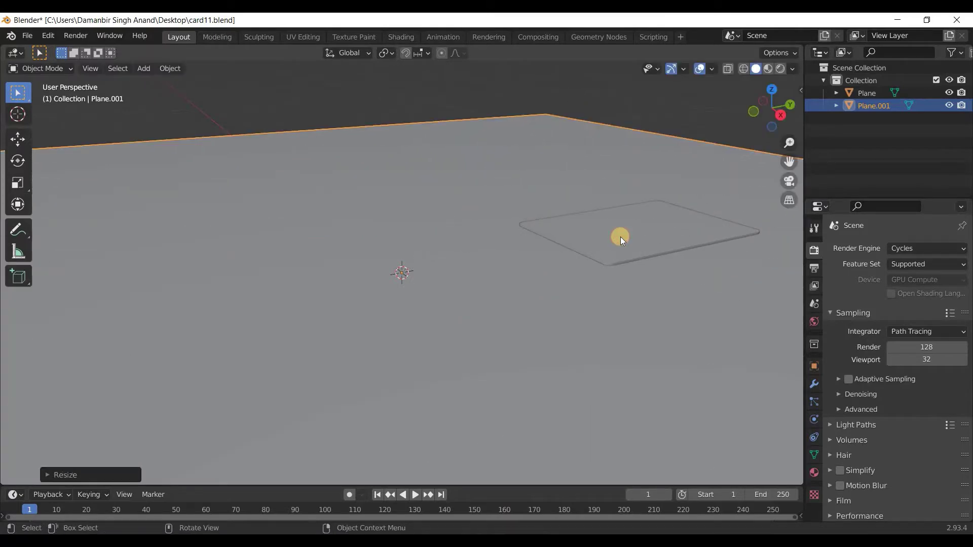
Raise the small rounded plane about 0.25 m along Z and hide it
key(z)
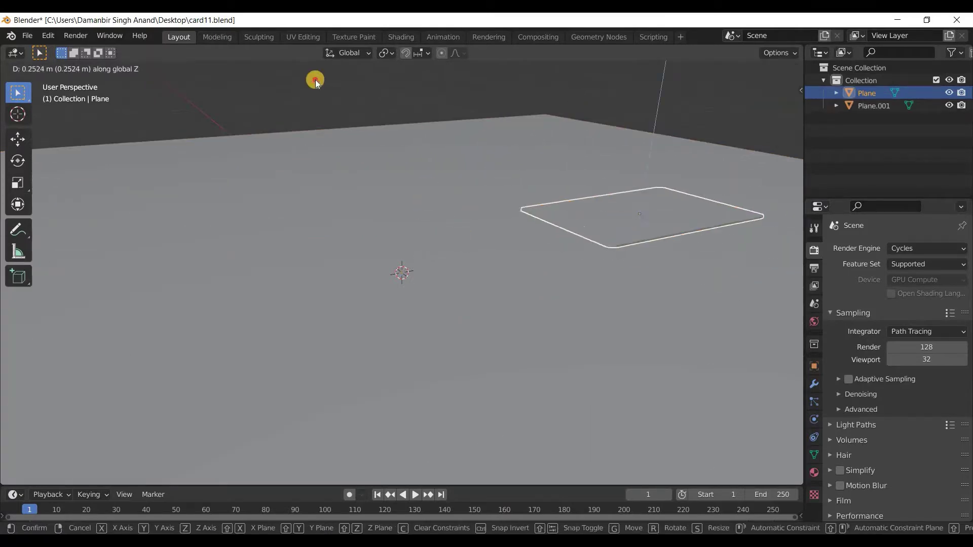
drag(621, 195, 275, 111)
click(217, 174)
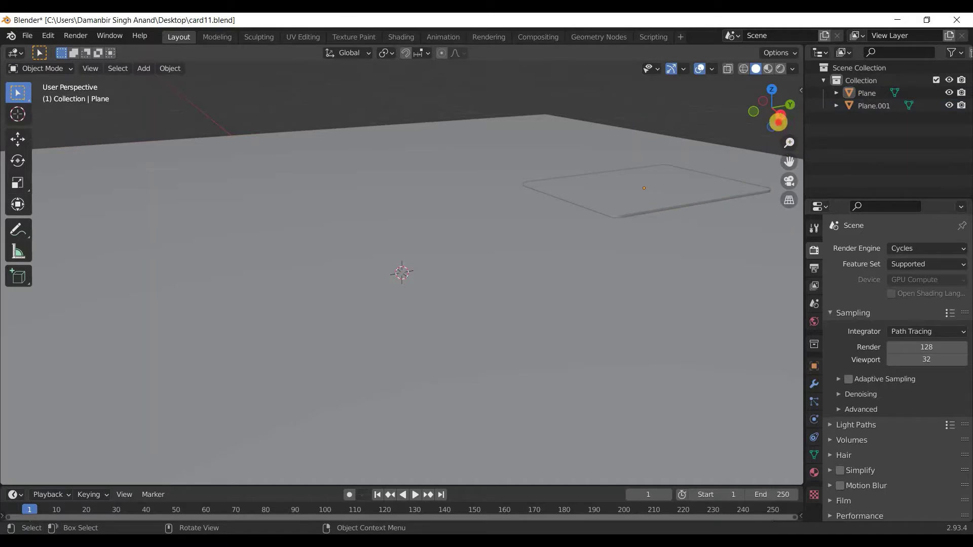
drag(778, 122, 358, 221)
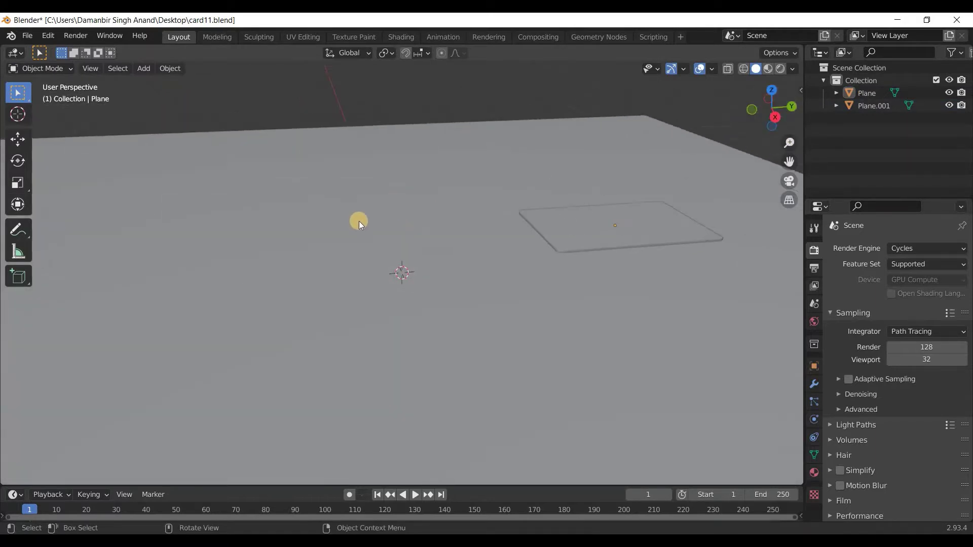
scroll(361, 223, down, 5)
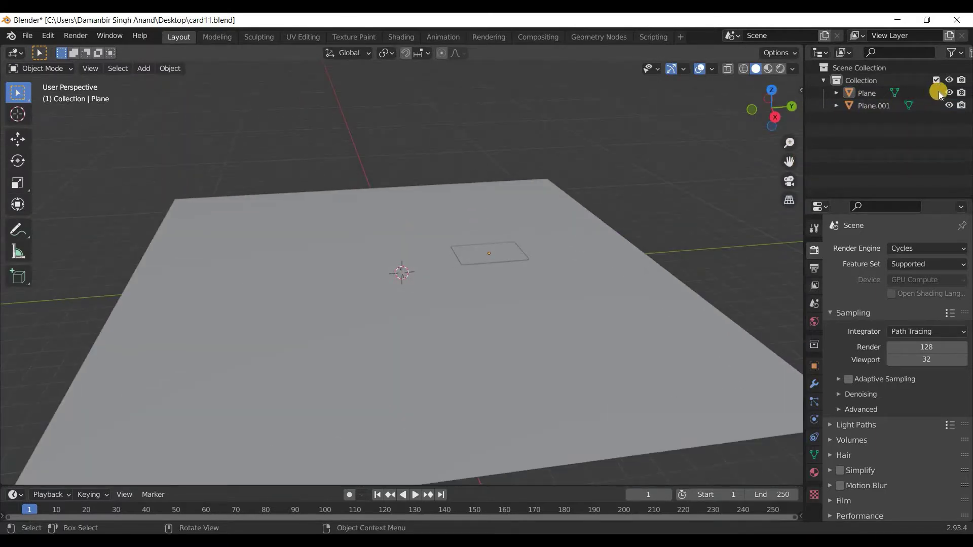
click(949, 92)
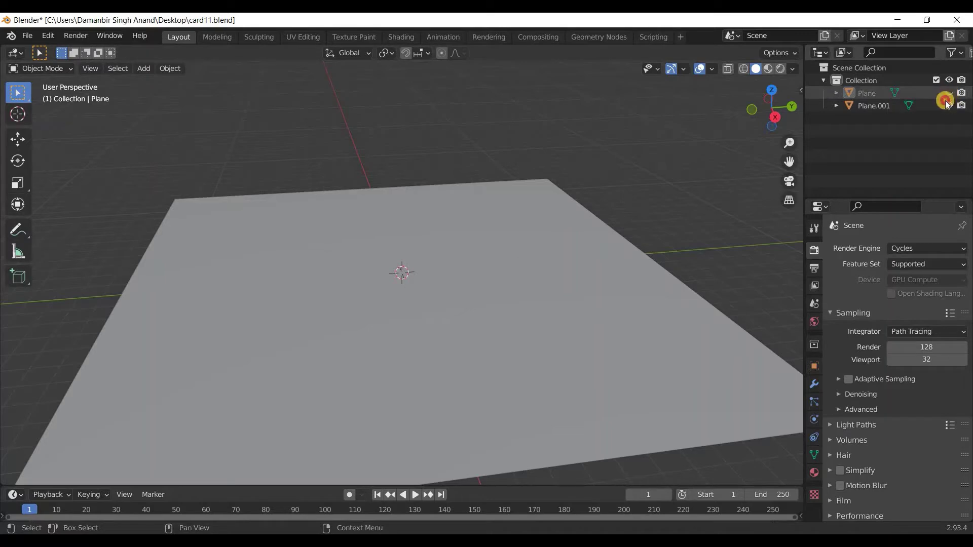
key(alt+h)
Pan and orbit around the large ground plane, then select Plane.001
key(h)
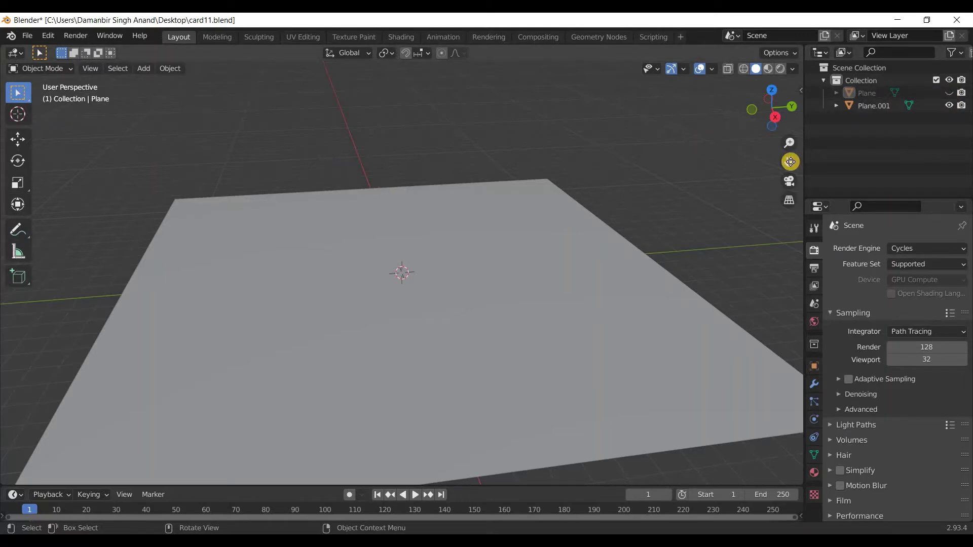
mouse_move(789, 162)
mouse_down()
mouse_move(179, 133)
mouse_move(585, 106)
mouse_move(317, 130)
mouse_move(763, 117)
mouse_move(184, 137)
mouse_move(742, 101)
mouse_move(284, 156)
mouse_move(356, 66)
mouse_move(738, 104)
mouse_move(95, 139)
mouse_move(69, 163)
mouse_move(817, 100)
mouse_move(788, 199)
mouse_move(710, 157)
mouse_up()
mouse_move(488, 184)
middle_down()
mouse_move(449, 139)
mouse_move(515, 157)
mouse_move(782, 159)
mouse_move(643, 183)
mouse_move(604, 154)
mouse_move(671, 475)
mouse_move(795, 232)
mouse_move(783, 124)
middle_up()
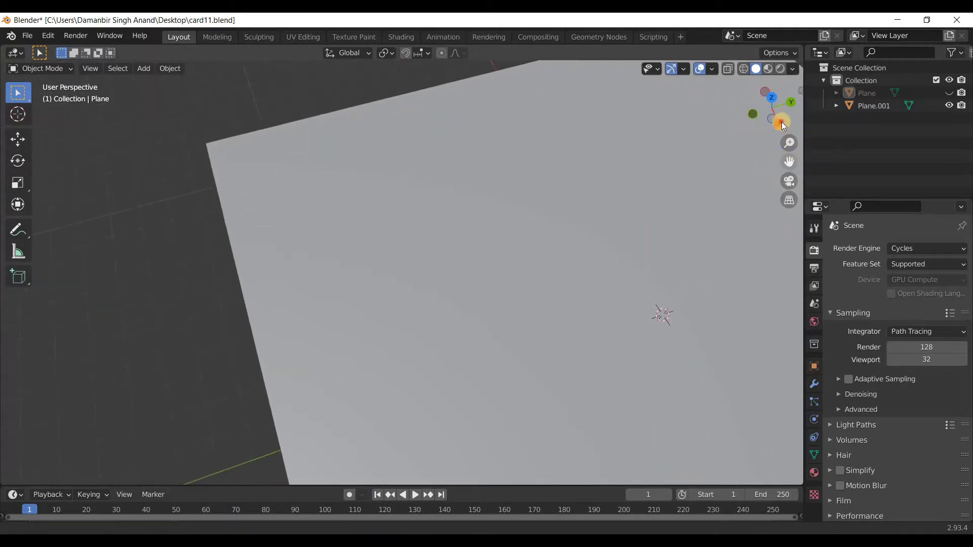
mouse_move(771, 109)
mouse_down()
mouse_move(113, 288)
mouse_move(195, 130)
mouse_up()
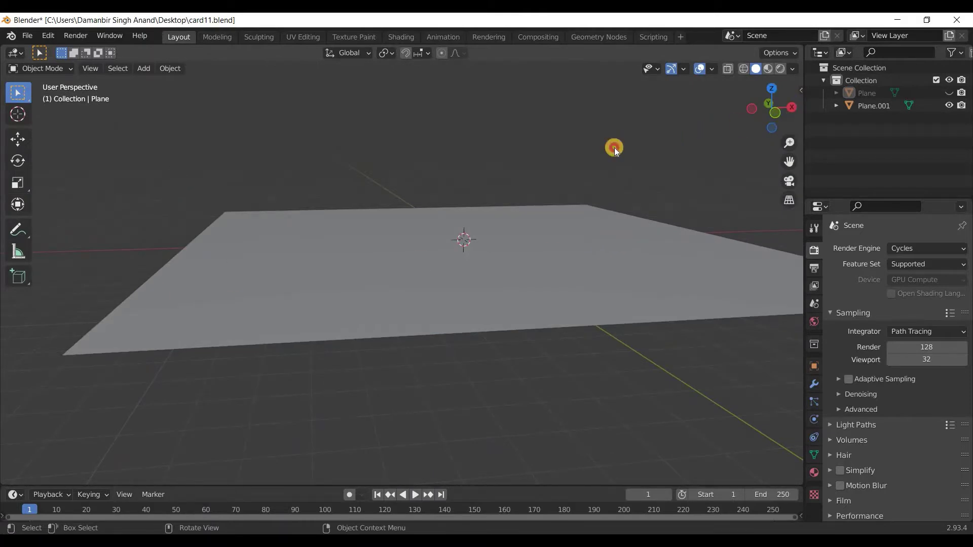
mouse_move(769, 108)
mouse_down()
mouse_move(775, 118)
mouse_move(650, 150)
mouse_move(427, 93)
mouse_up()
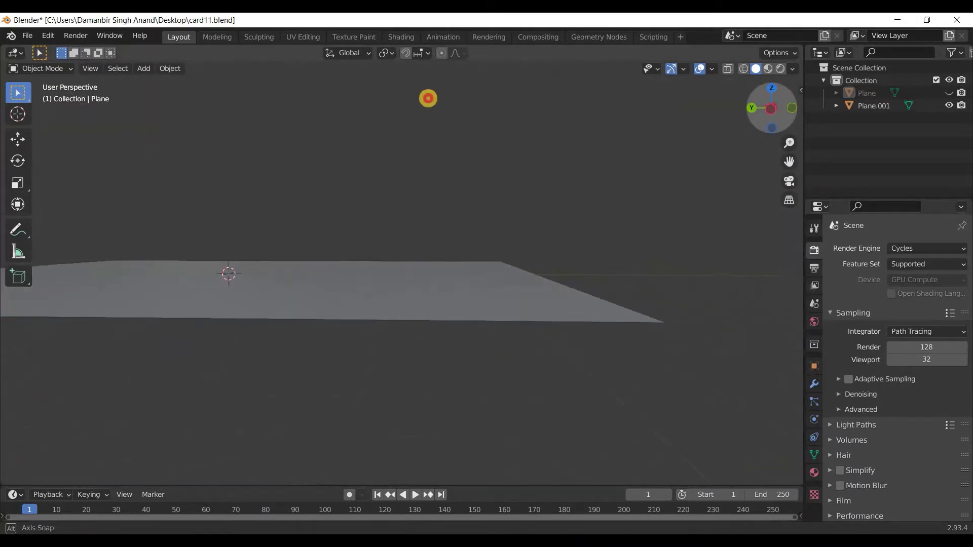
mouse_move(428, 93)
mouse_down()
mouse_move(305, 280)
mouse_move(352, 306)
mouse_up()
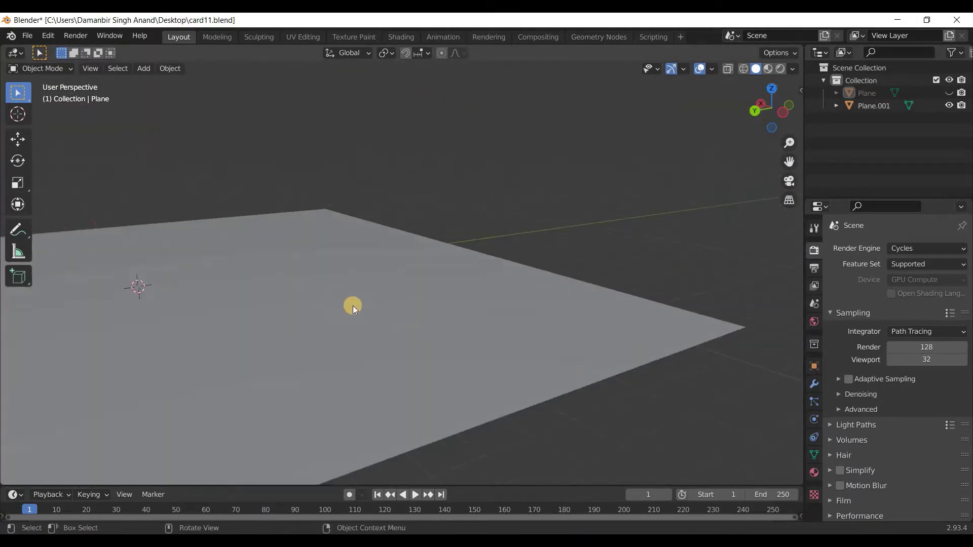
click(291, 297)
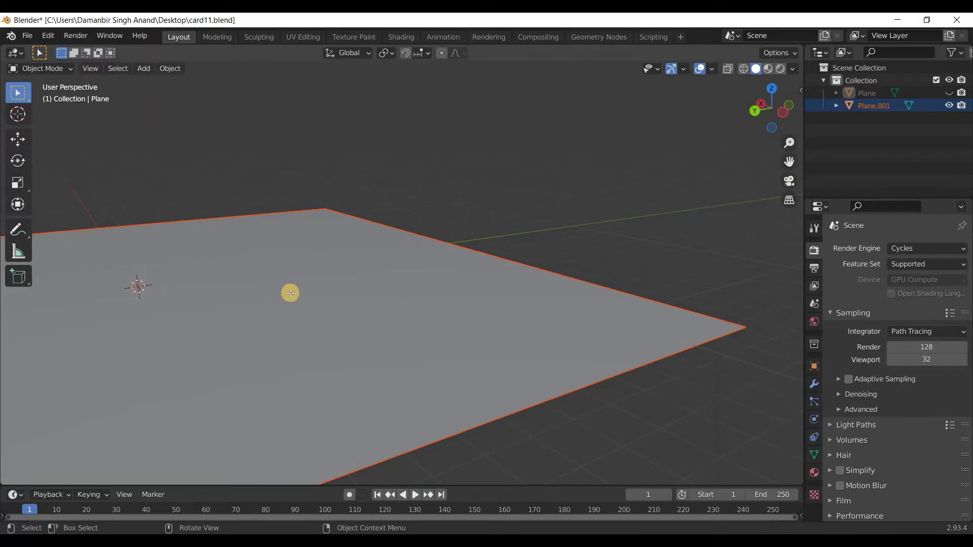
In Edit Mode, extrude Plane.001's back edge straight up along Z into a wall
key(Tab)
click(755, 388)
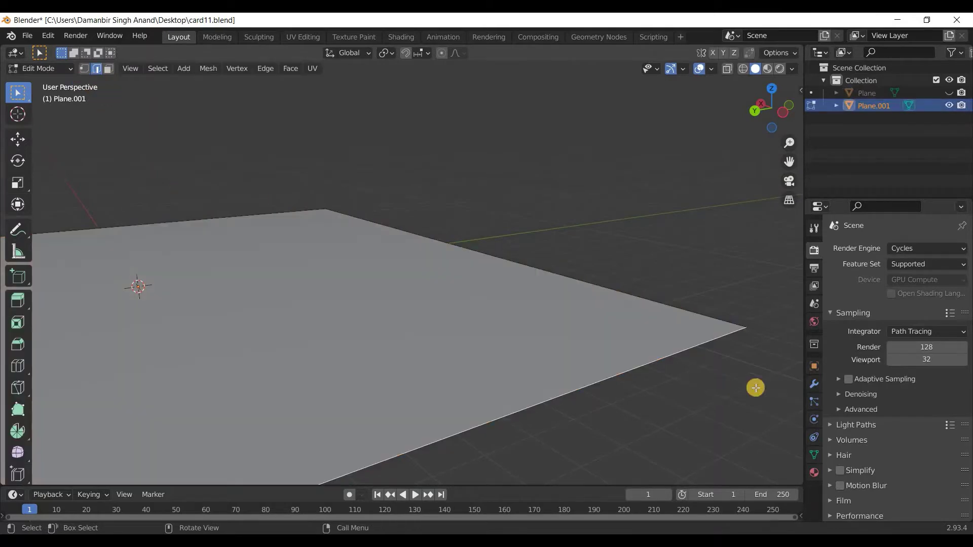
drag(621, 358, 669, 390)
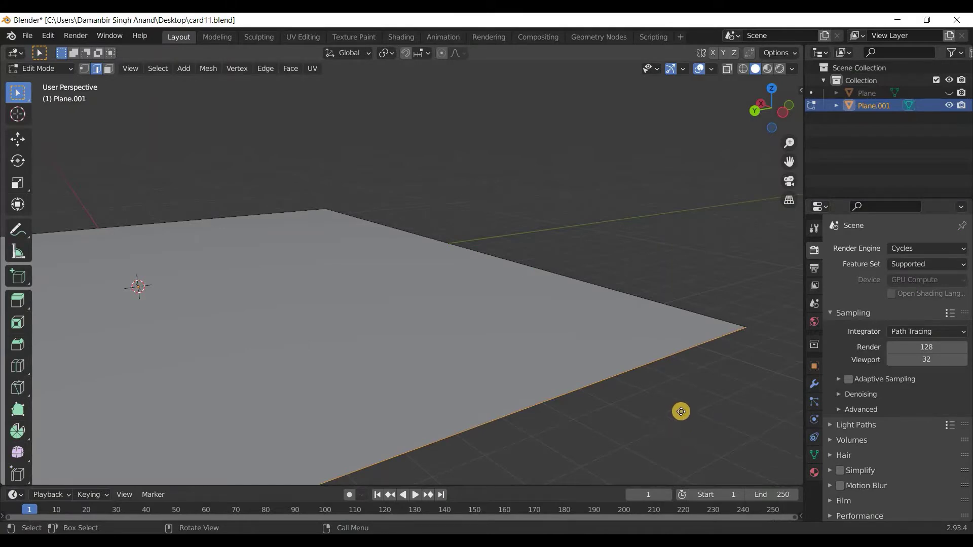
key(e)
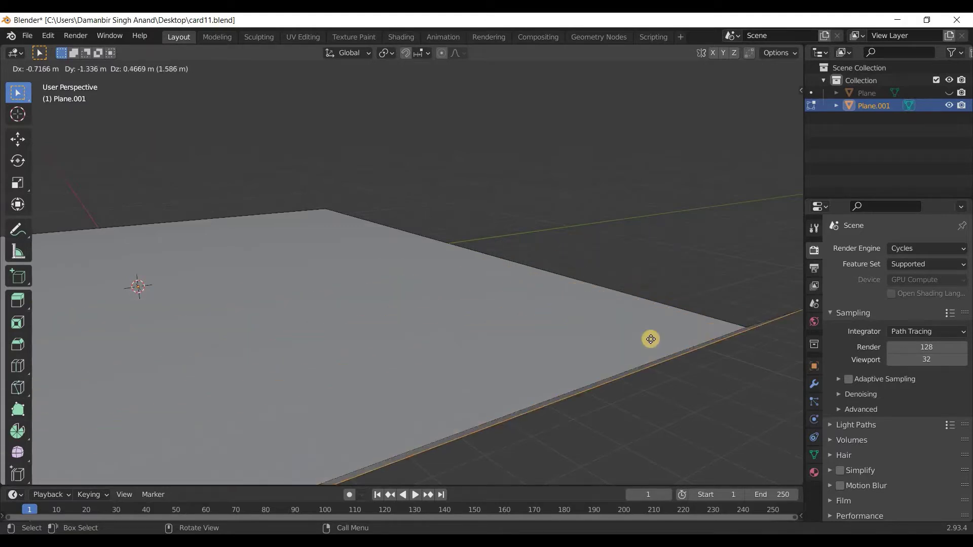
key(z)
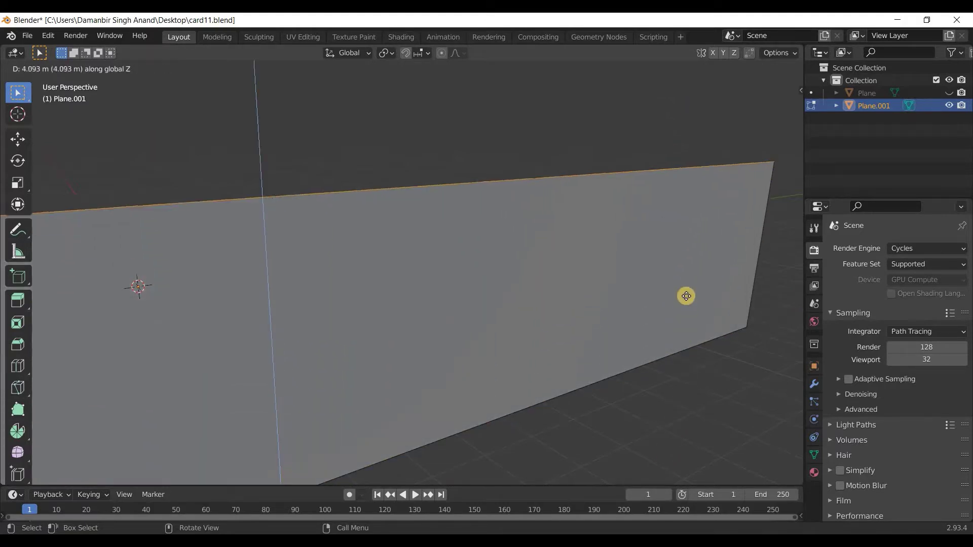
click(788, 111)
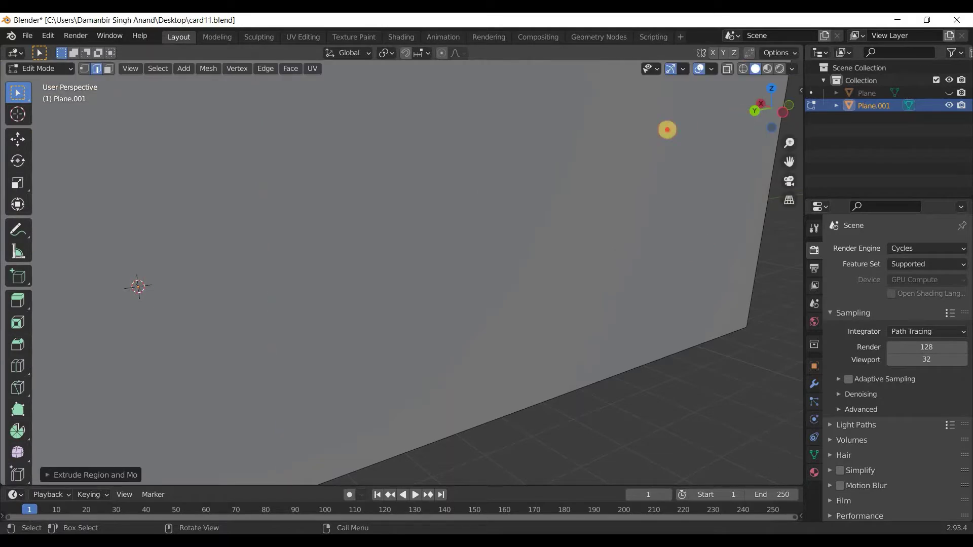
Orbit toward the new wall and select the edge where wall meets floor
mouse_move(571, 135)
middle_down()
mouse_move(365, 89)
mouse_move(602, 95)
mouse_move(580, 100)
mouse_move(450, 419)
mouse_move(743, 165)
middle_up()
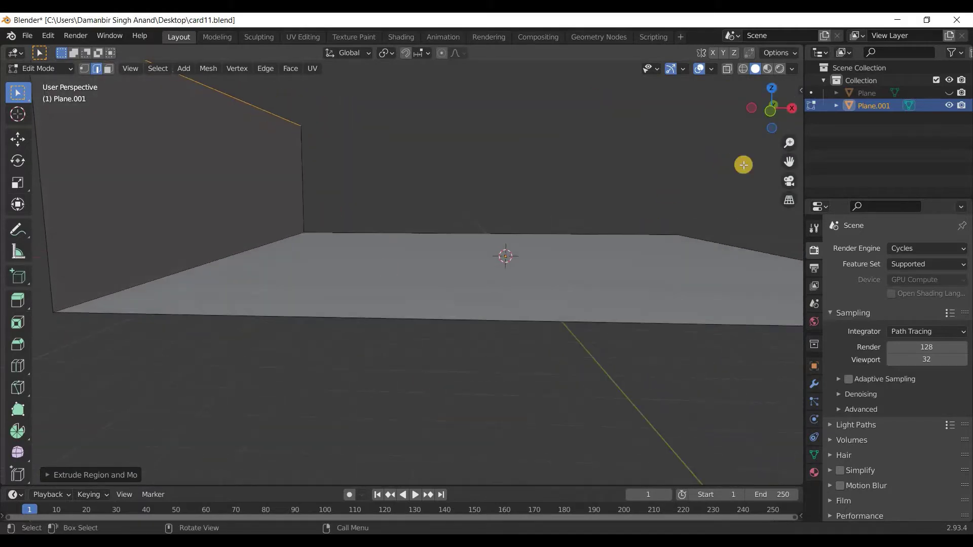
mouse_move(616, 153)
middle_down()
mouse_move(404, 130)
mouse_move(309, 137)
middle_up()
middle_drag(339, 167, 356, 157)
click(355, 164)
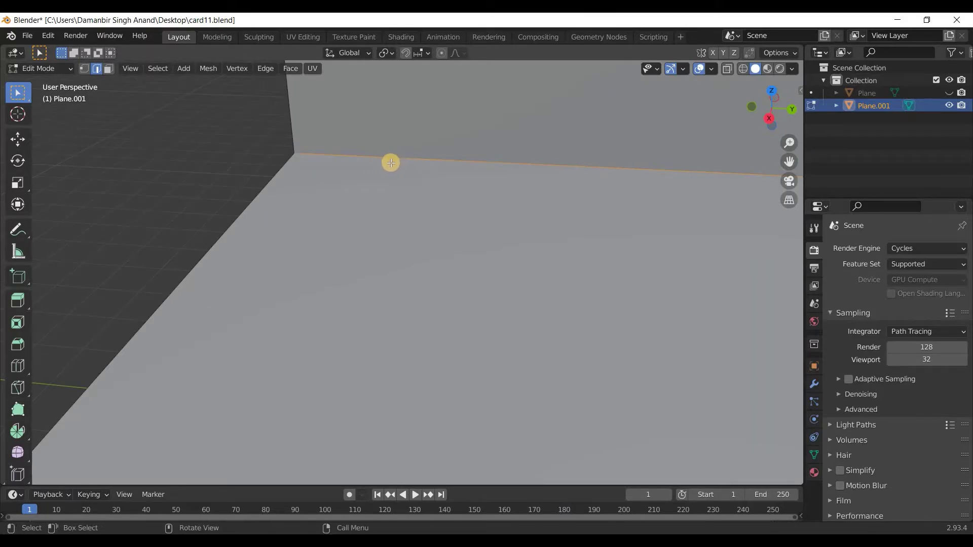
Bevel the wall-floor edge with Ctrl+B, scrolling up for extra segments
key(ctrl+b)
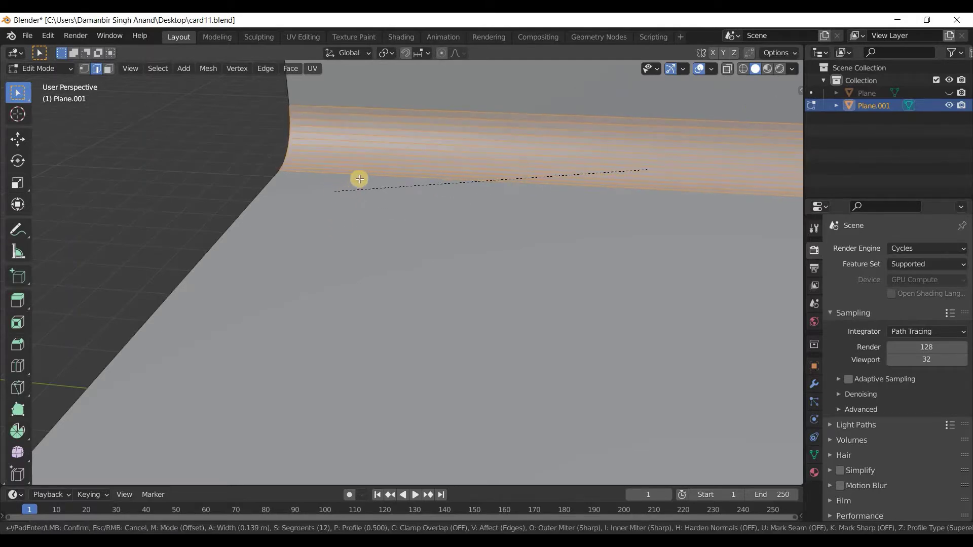
scroll(361, 178, up, 6)
click(182, 147)
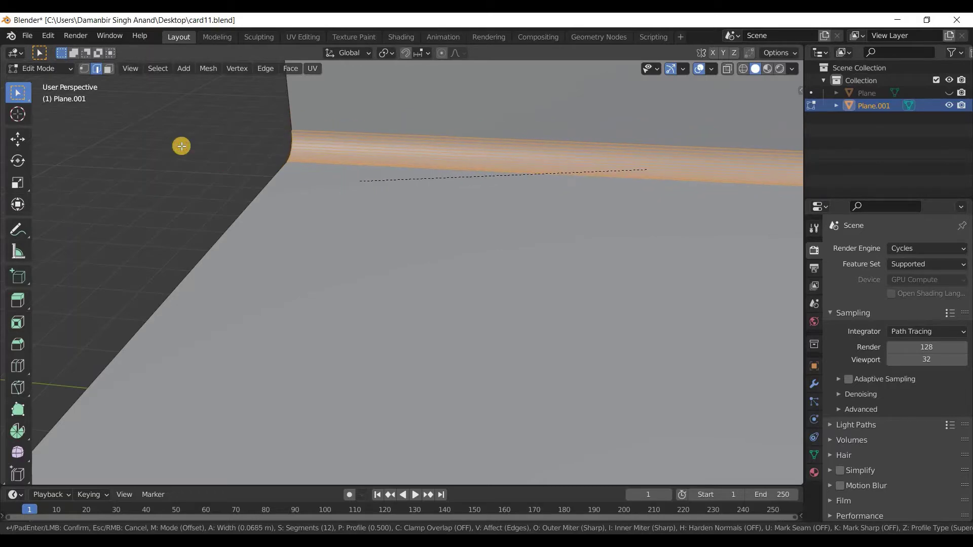
click(721, 112)
Orbit to inspect the curved cove, then return to Object Mode and deselect the backdrop
mouse_move(59, 79)
middle_down()
mouse_move(76, 86)
mouse_move(24, 91)
mouse_move(441, 33)
middle_up()
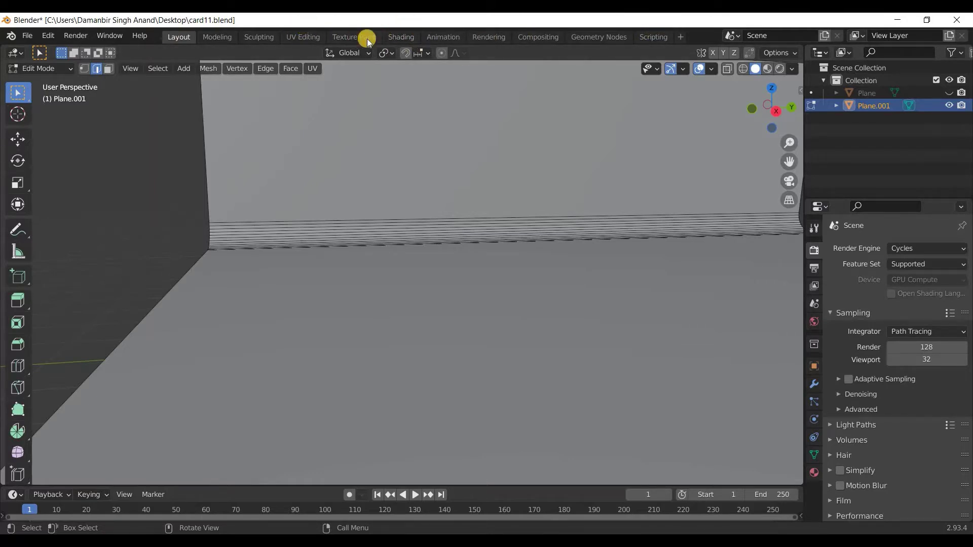
middle_drag(391, 176, 699, 150)
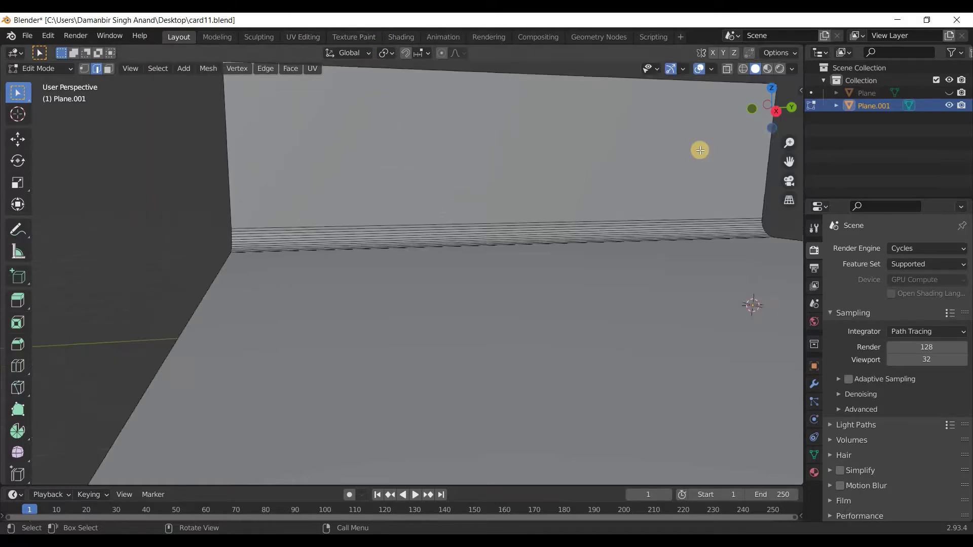
mouse_move(770, 114)
mouse_down()
mouse_move(689, 108)
mouse_move(755, 103)
mouse_move(743, 128)
mouse_up()
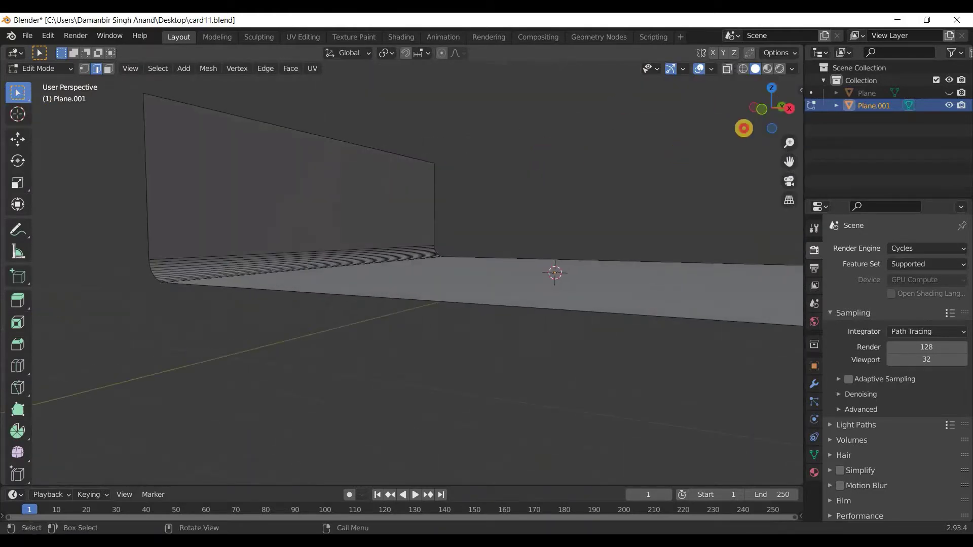
mouse_move(692, 138)
middle_down()
mouse_move(688, 252)
mouse_move(670, 251)
middle_up()
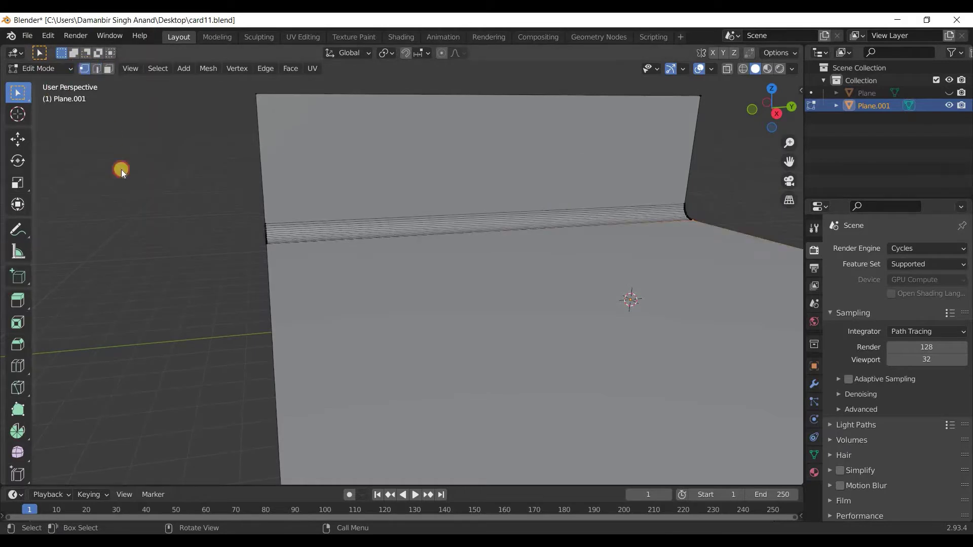
click(40, 68)
click(169, 208)
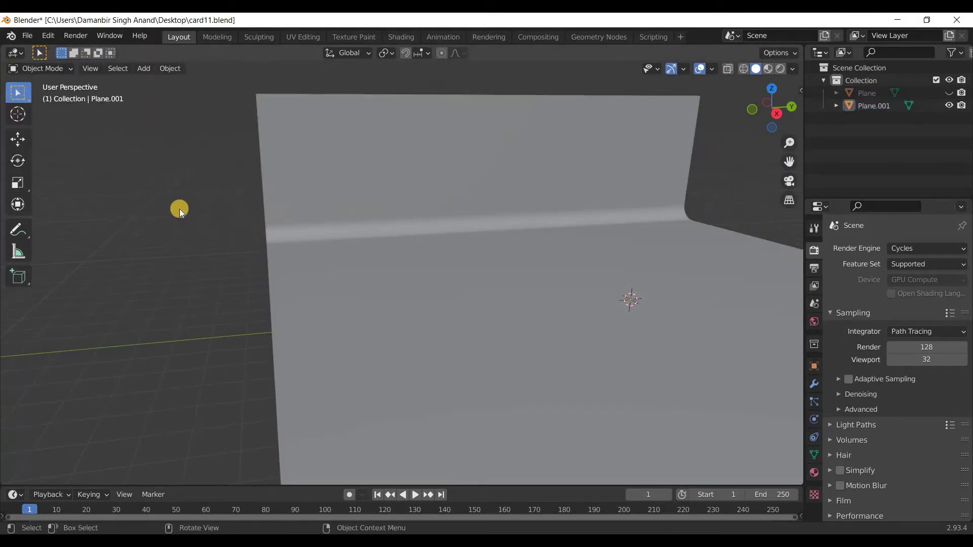
key(z)
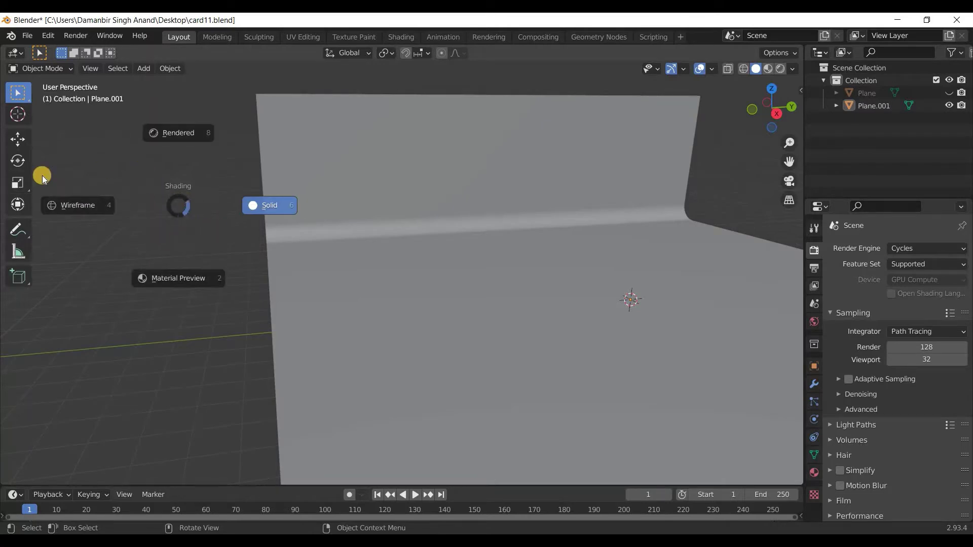
Cycle the viewport through Wireframe and Solid shading into Material Preview
key(4)
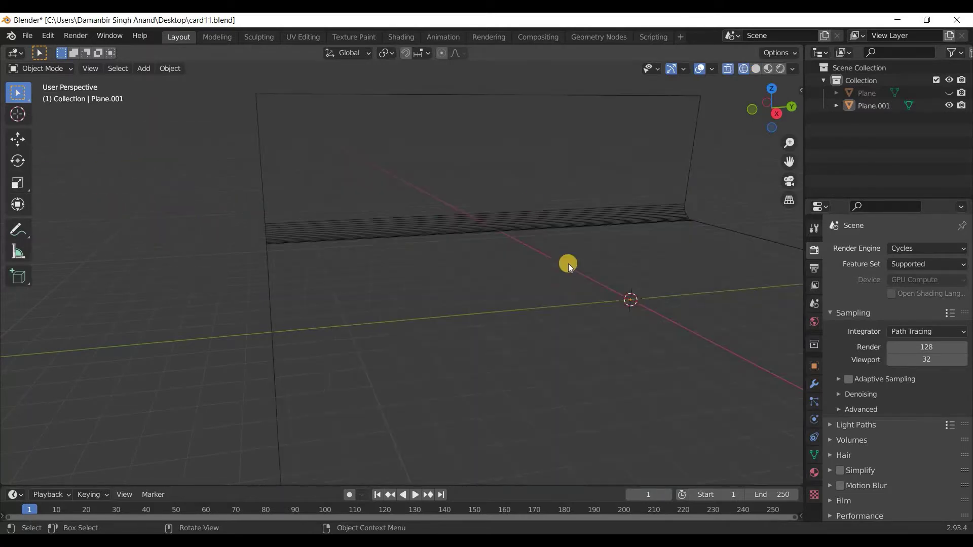
key(z)
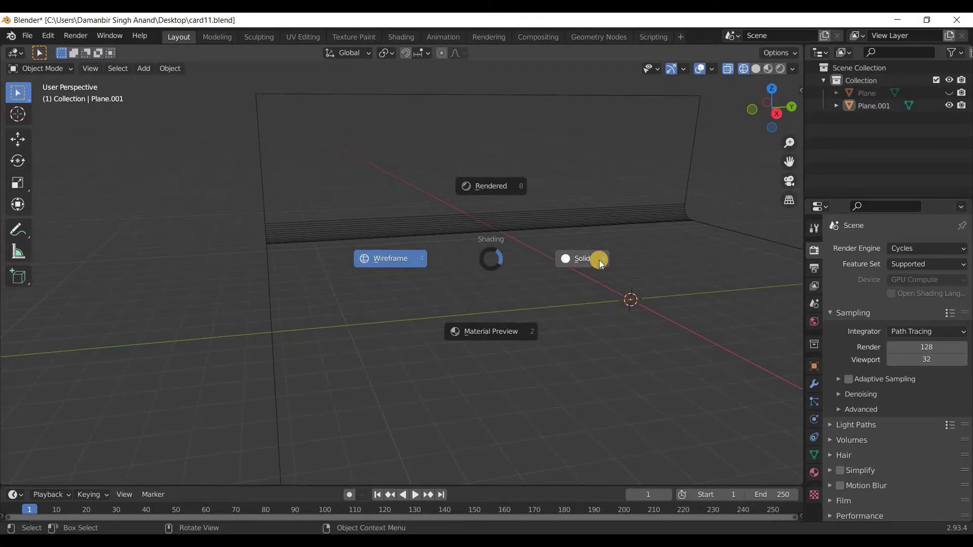
click(598, 260)
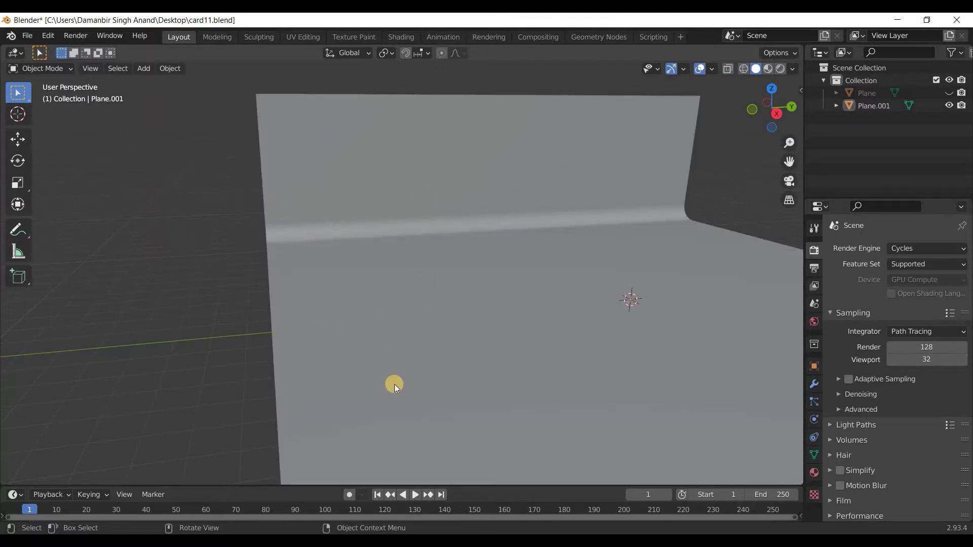
key(z)
click(395, 359)
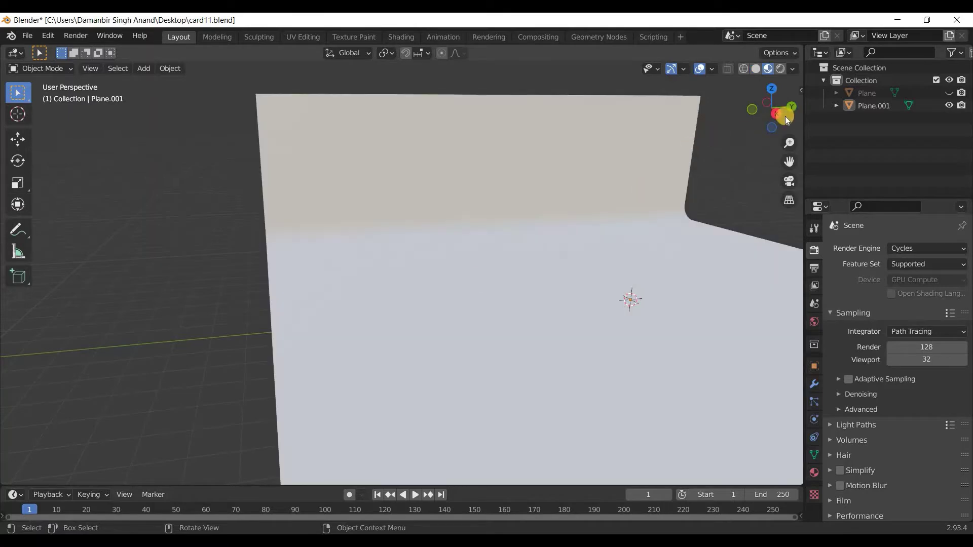
mouse_move(744, 114)
mouse_down()
mouse_move(728, 137)
mouse_move(749, 56)
mouse_up()
Switch to Rendered shading and orbit to view the wall in the Cycles preview
key(z)
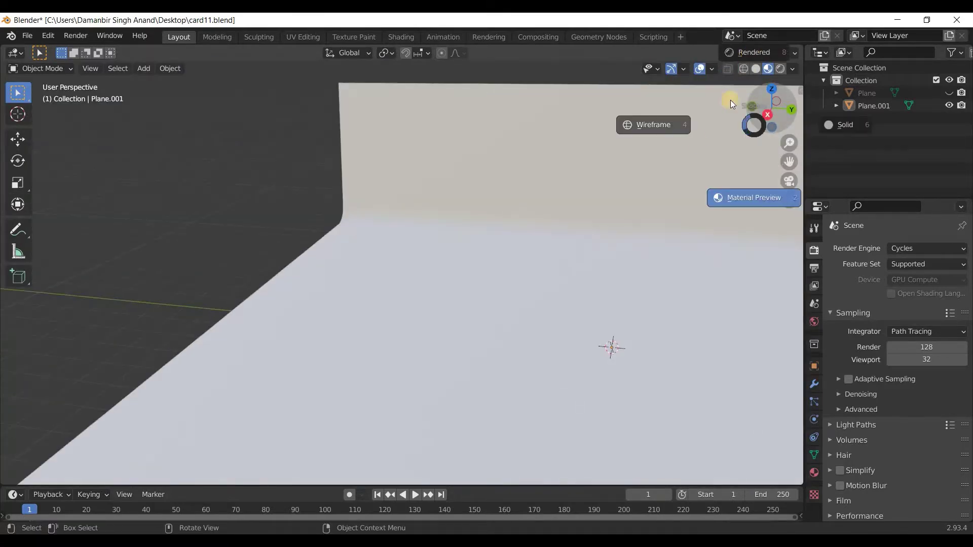
click(794, 143)
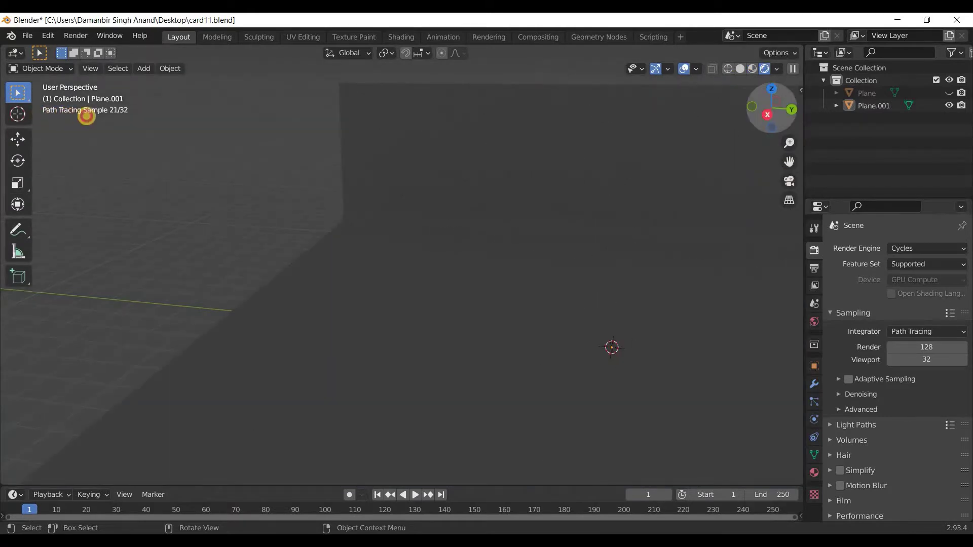
drag(770, 126, 714, 117)
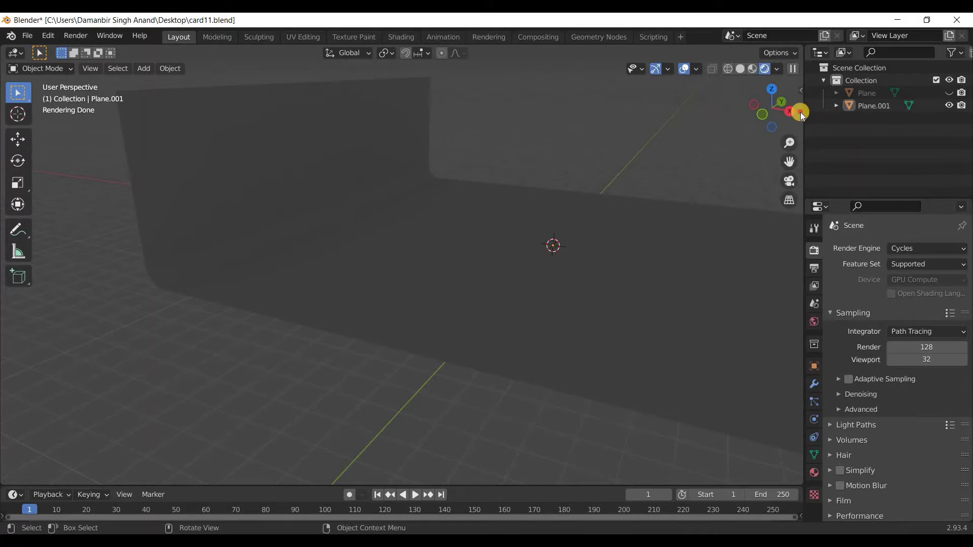
mouse_move(792, 111)
mouse_down()
mouse_move(512, 152)
mouse_move(628, 134)
mouse_up()
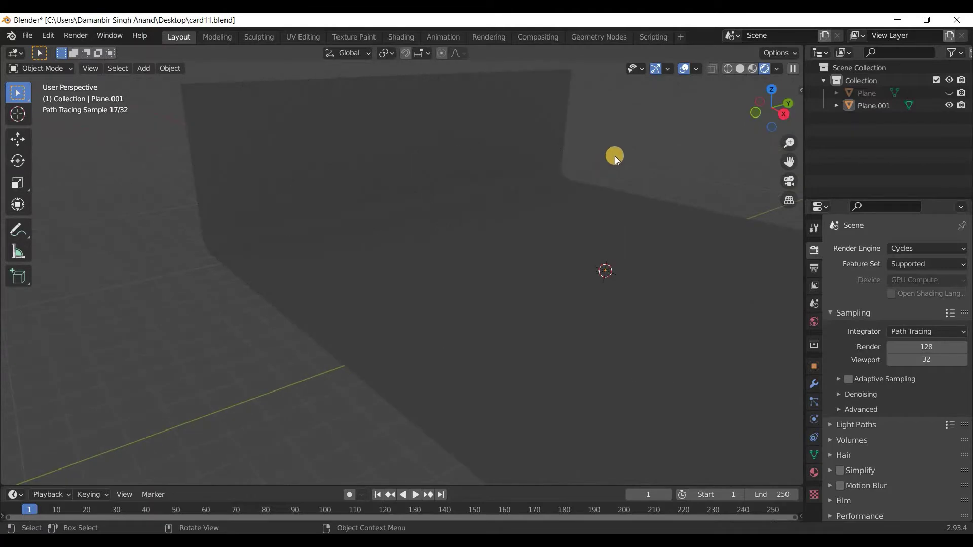
Return to Solid shading and select the backdrop plane Plane.001
key(z)
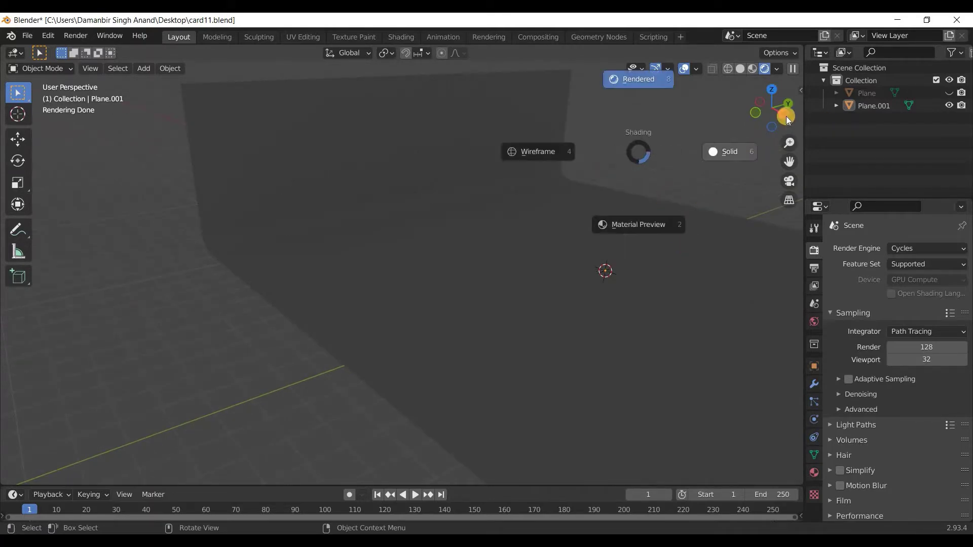
click(730, 148)
mouse_move(784, 111)
mouse_down()
mouse_move(18, 102)
mouse_move(774, 109)
mouse_move(694, 175)
mouse_up()
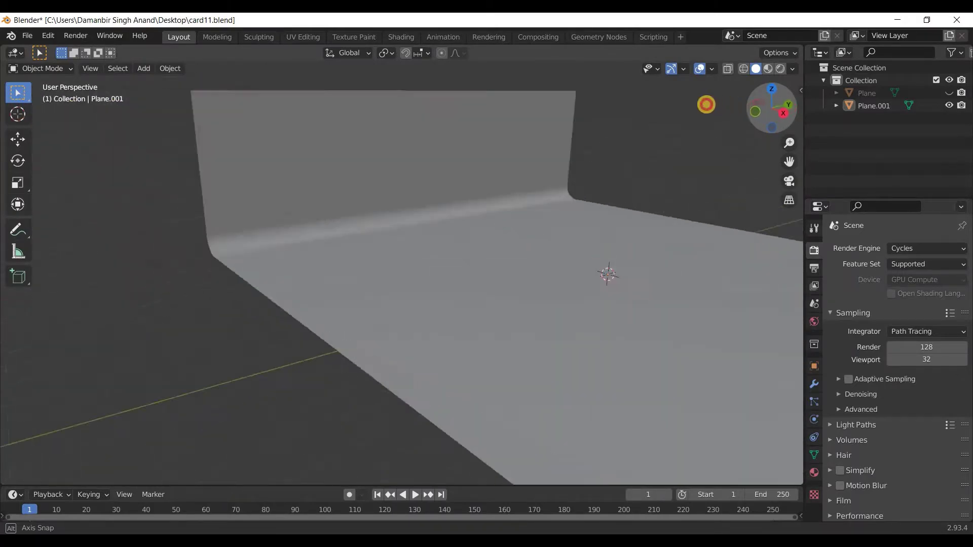
drag(454, 241, 478, 225)
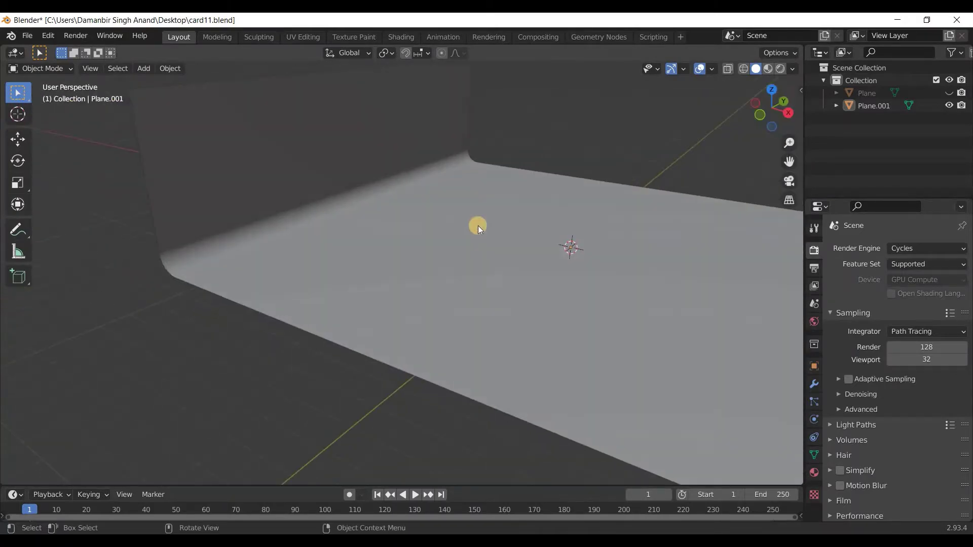
click(434, 177)
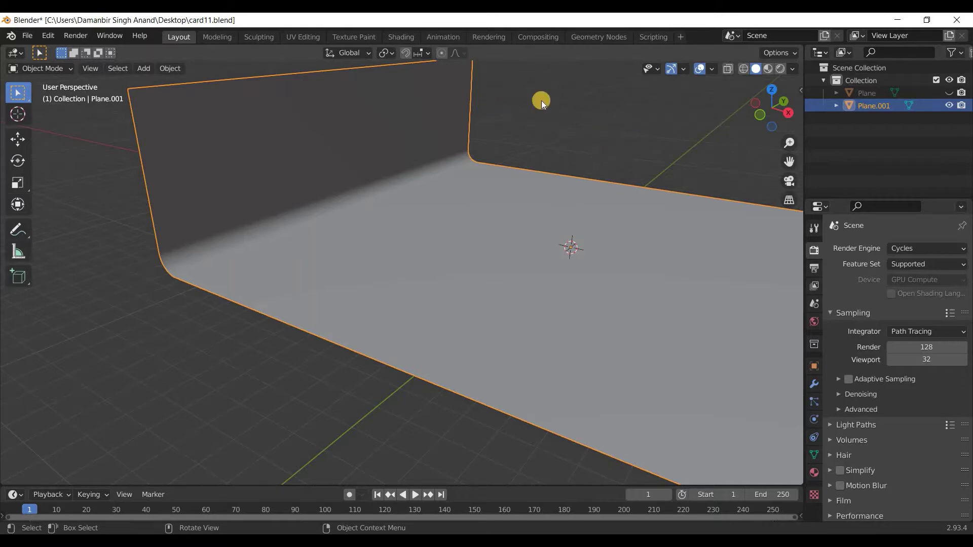
Switch to the Shading workspace in Material Preview and select the backdrop plane
click(397, 37)
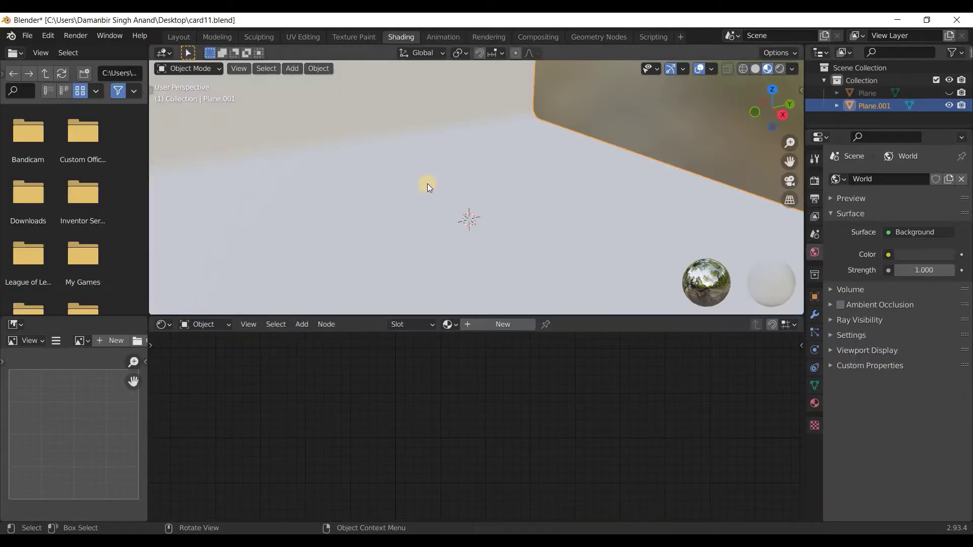
scroll(457, 147, down, 5)
key(z)
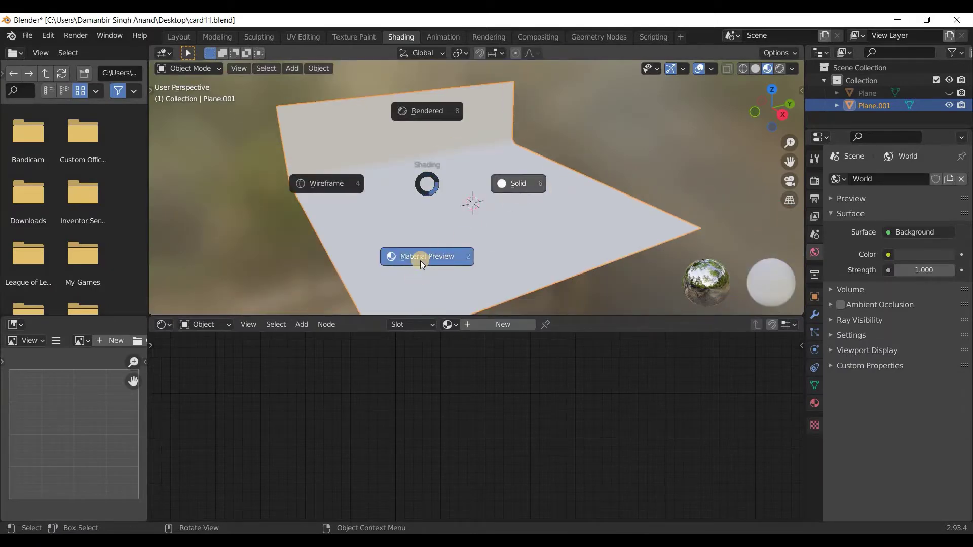
click(215, 203)
click(305, 194)
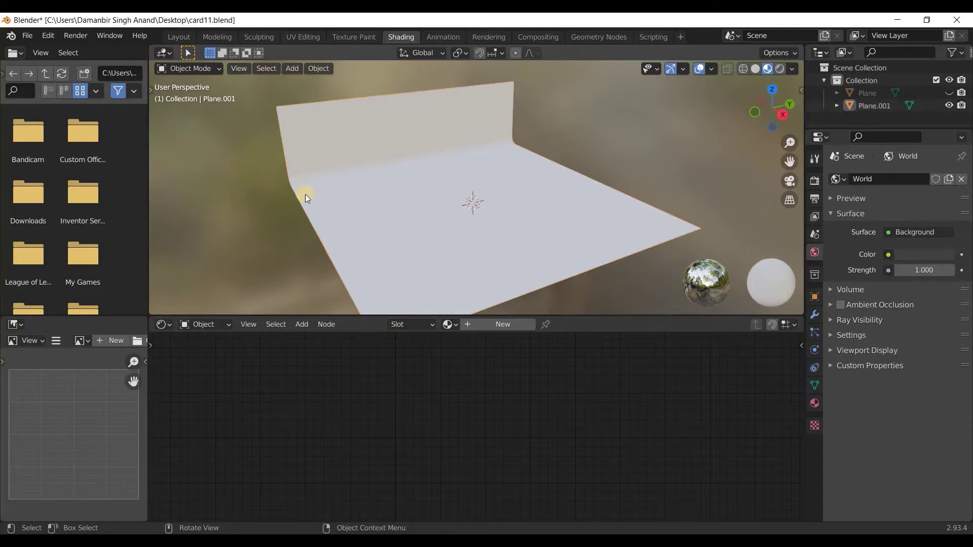
click(385, 204)
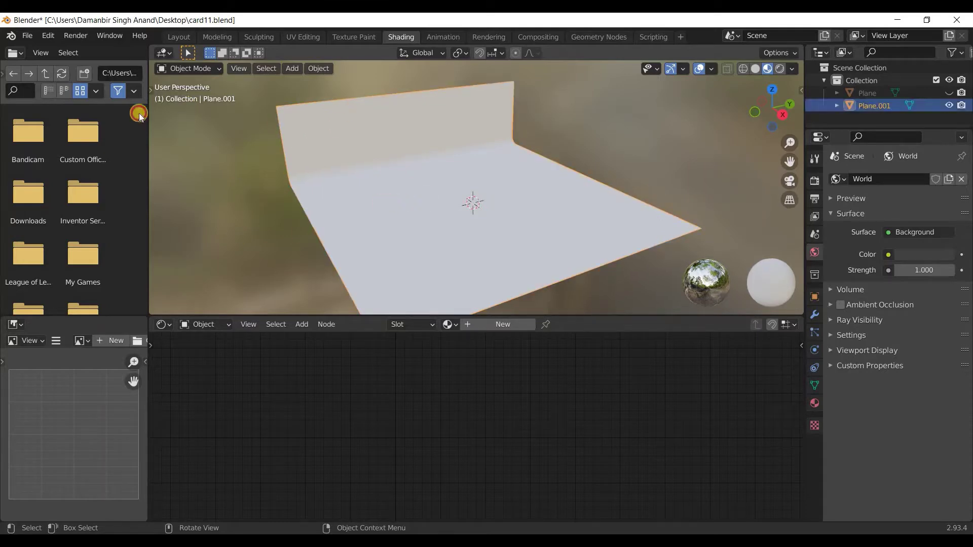
click(443, 166)
click(357, 170)
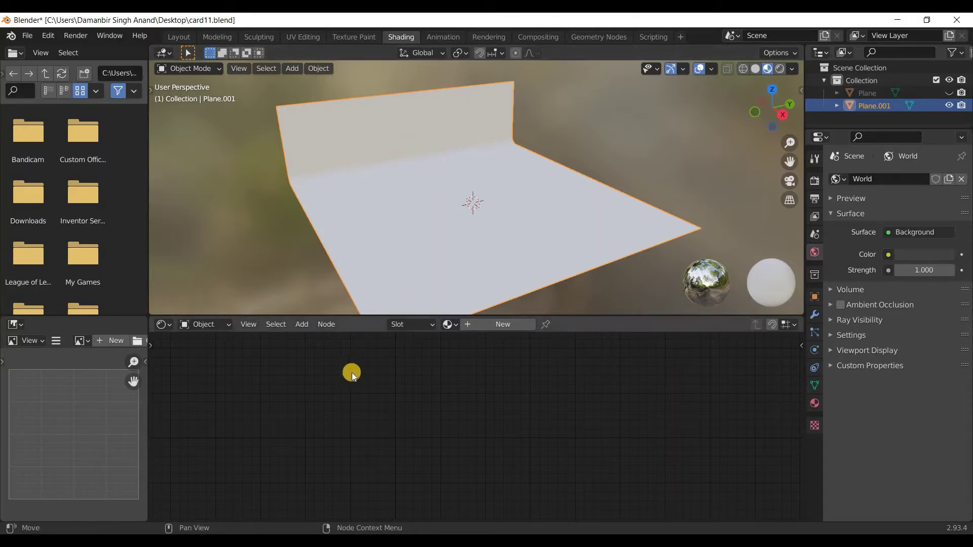
Create Material.001 for the backdrop and set its Base Color to a pale blue
click(480, 324)
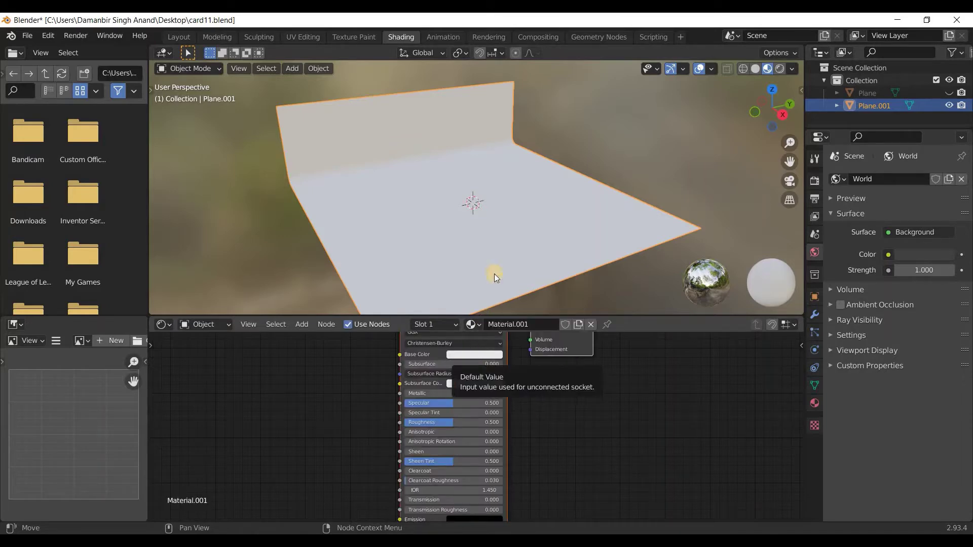
click(474, 354)
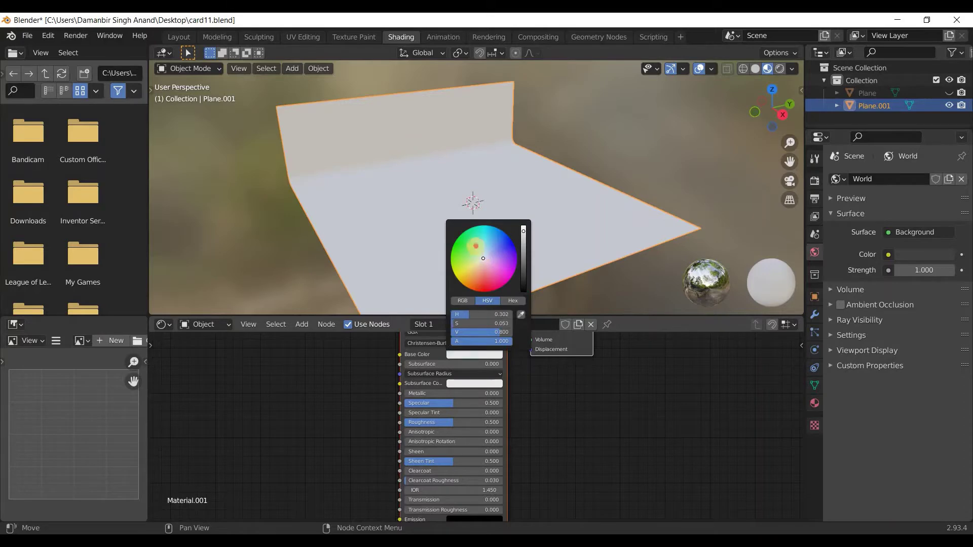
mouse_move(475, 246)
mouse_down()
mouse_move(510, 269)
mouse_move(484, 264)
mouse_up()
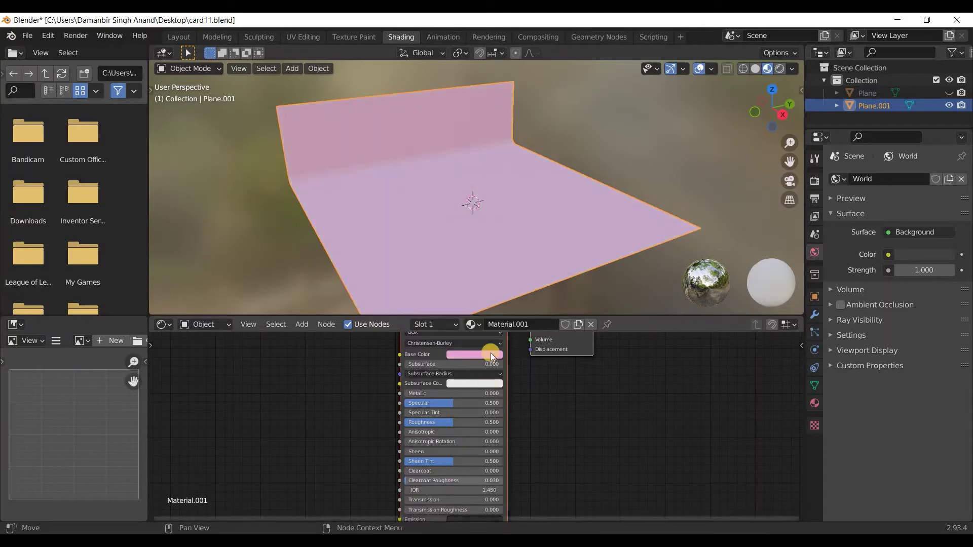
click(474, 354)
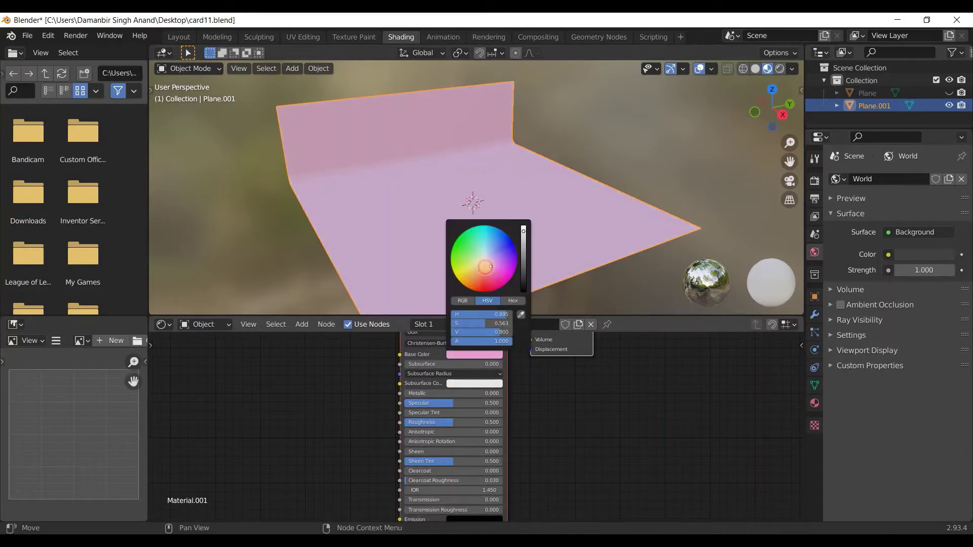
click(476, 263)
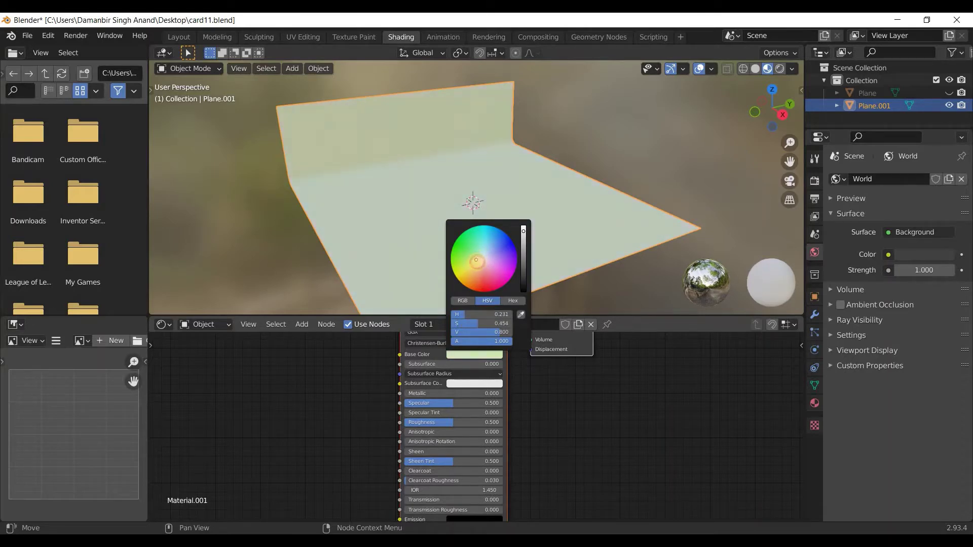
click(482, 255)
click(489, 251)
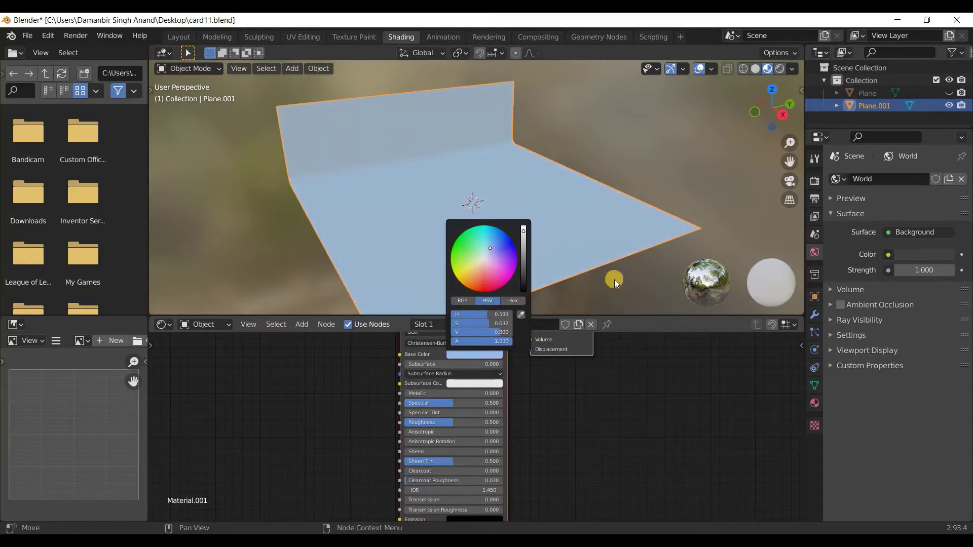
mouse_move(754, 122)
mouse_down()
mouse_move(550, 84)
mouse_move(799, 123)
mouse_up()
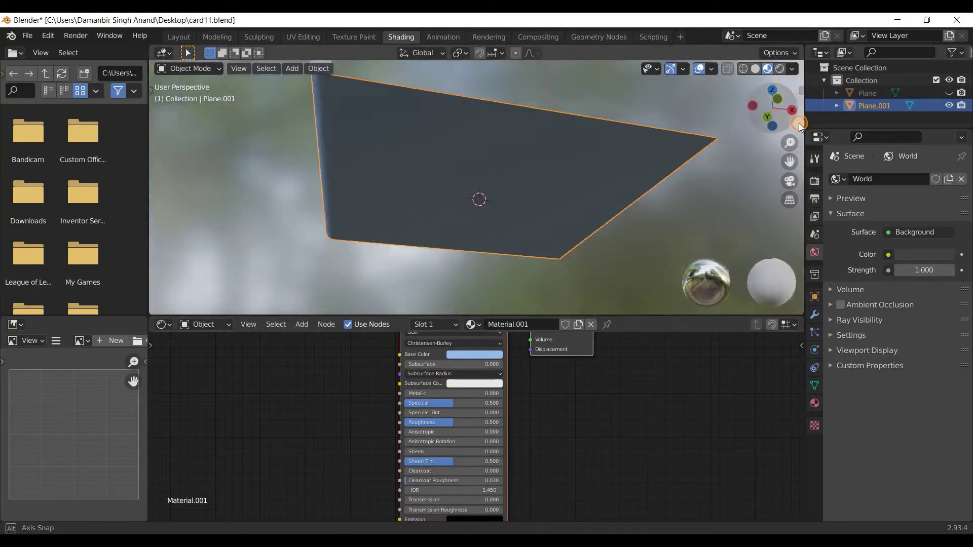
mouse_move(798, 123)
mouse_down()
mouse_move(761, 113)
mouse_move(783, 135)
mouse_up()
In Blender's Layout workspace, unhide the small plane on the backdrop floor and select it
click(343, 109)
click(175, 36)
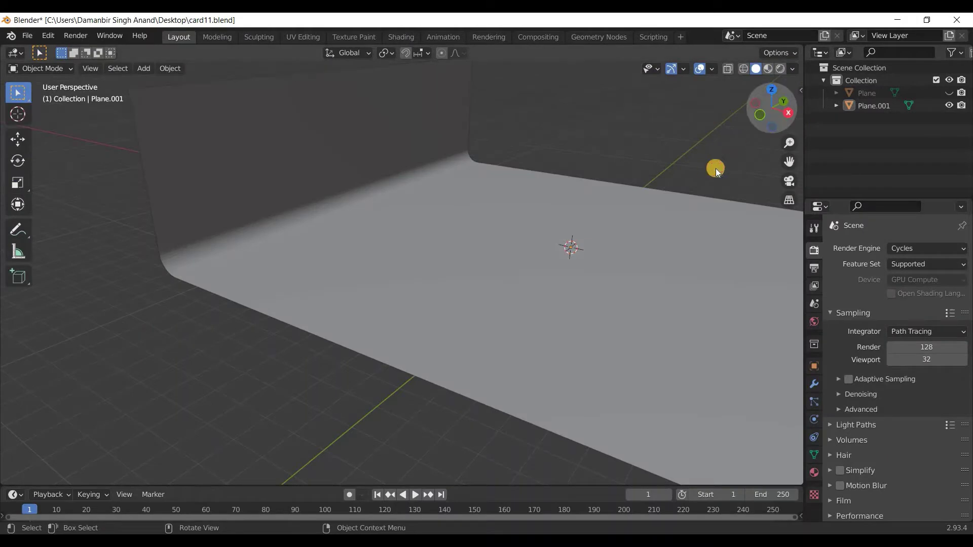
middle_drag(716, 171, 7, 105)
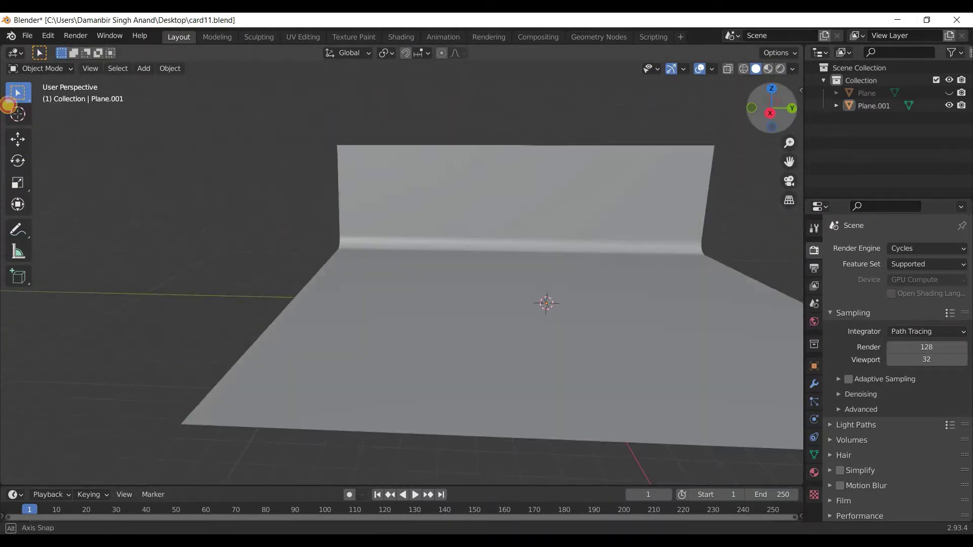
middle_drag(8, 105, 670, 242)
key(alt+h)
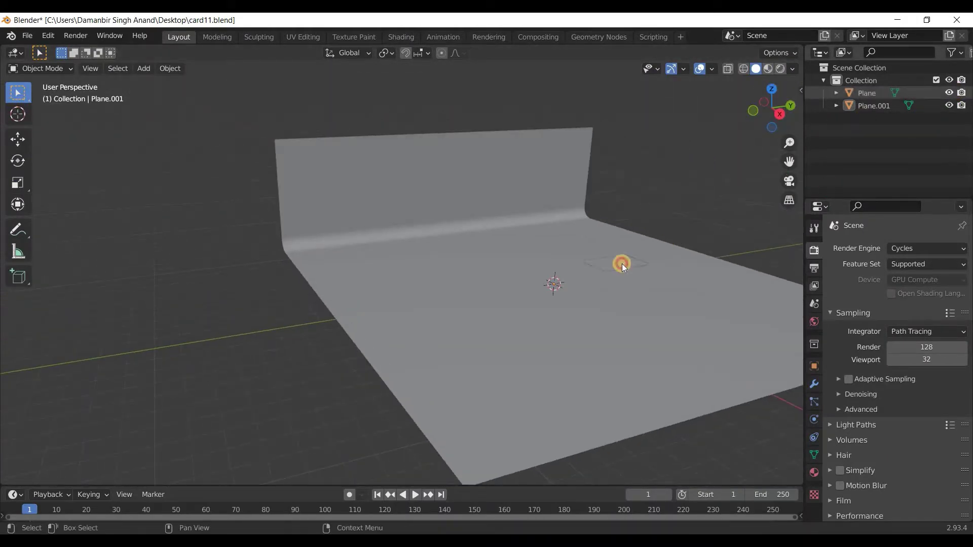
click(622, 264)
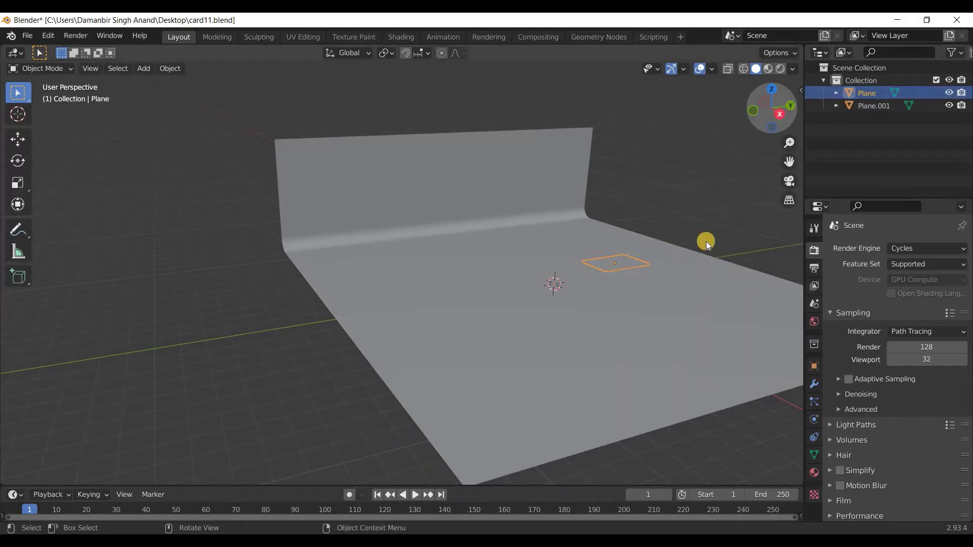
mouse_move(706, 241)
middle_down()
mouse_move(617, 274)
mouse_move(642, 264)
middle_up()
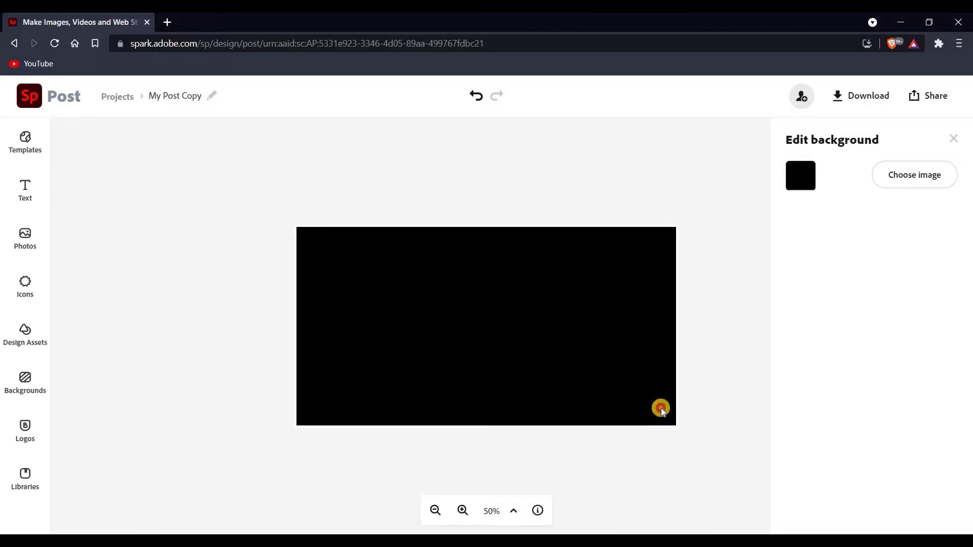
Darken the post background colour to #434242 and add a default text box
click(777, 380)
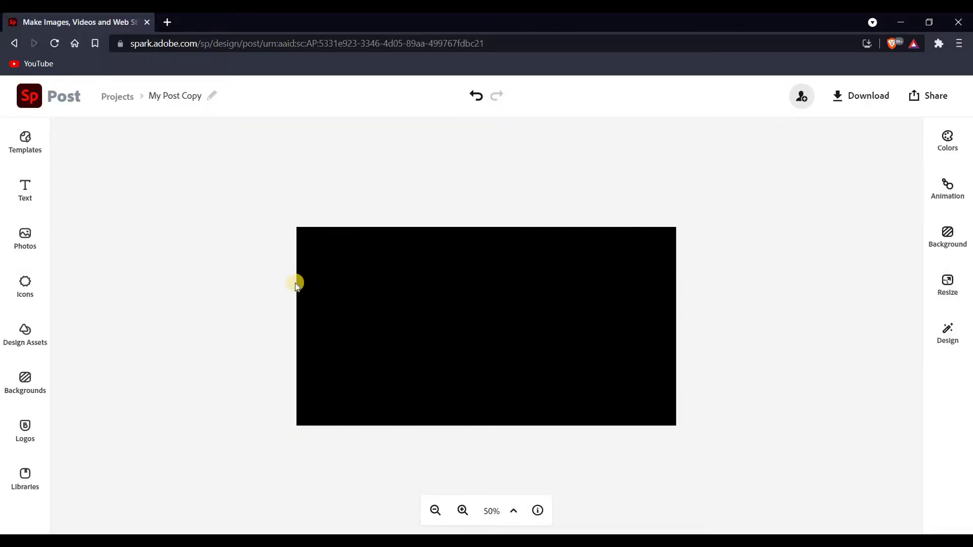
click(399, 290)
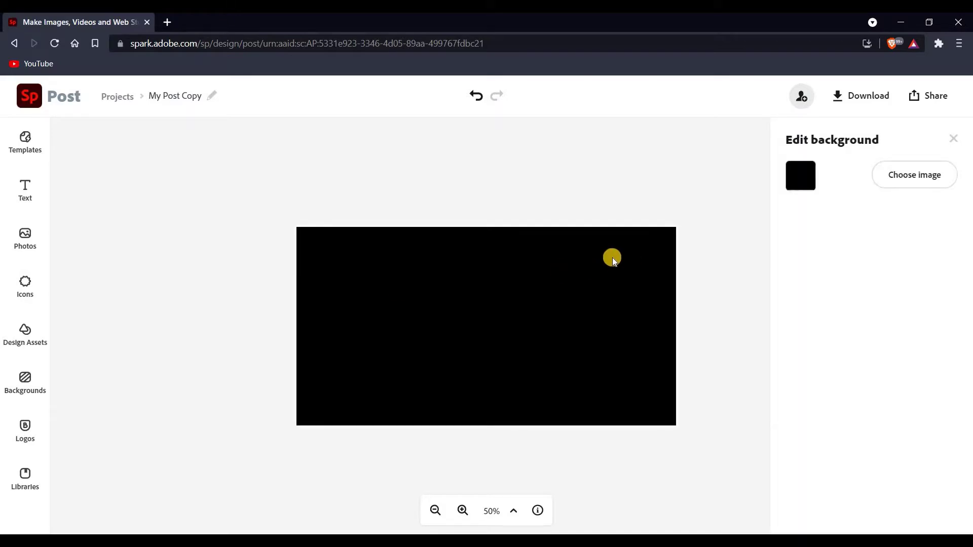
click(802, 179)
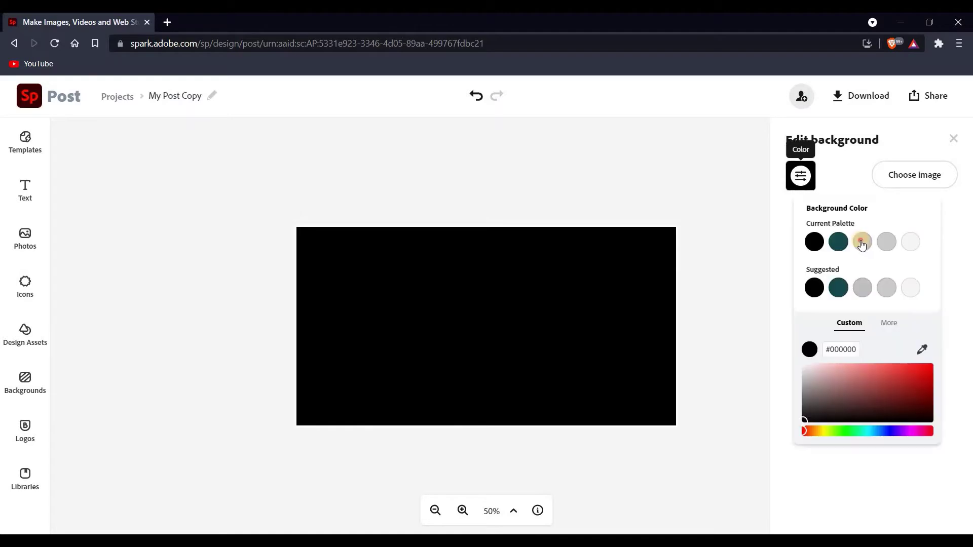
click(809, 176)
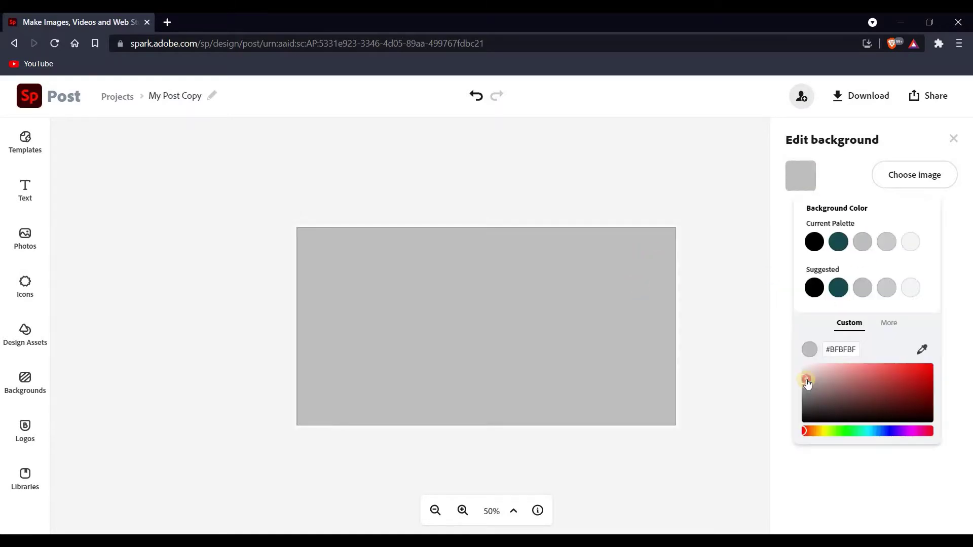
drag(807, 389, 805, 398)
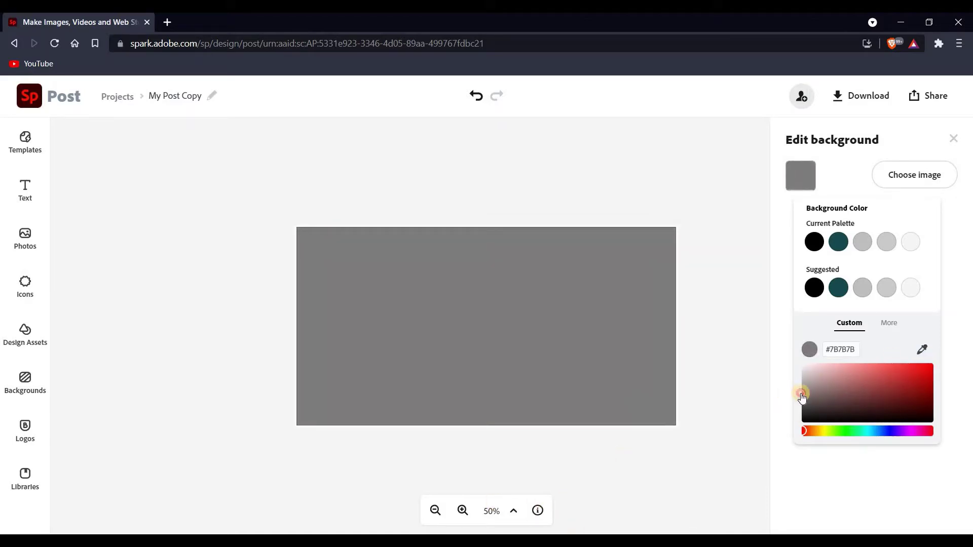
drag(797, 404, 796, 412)
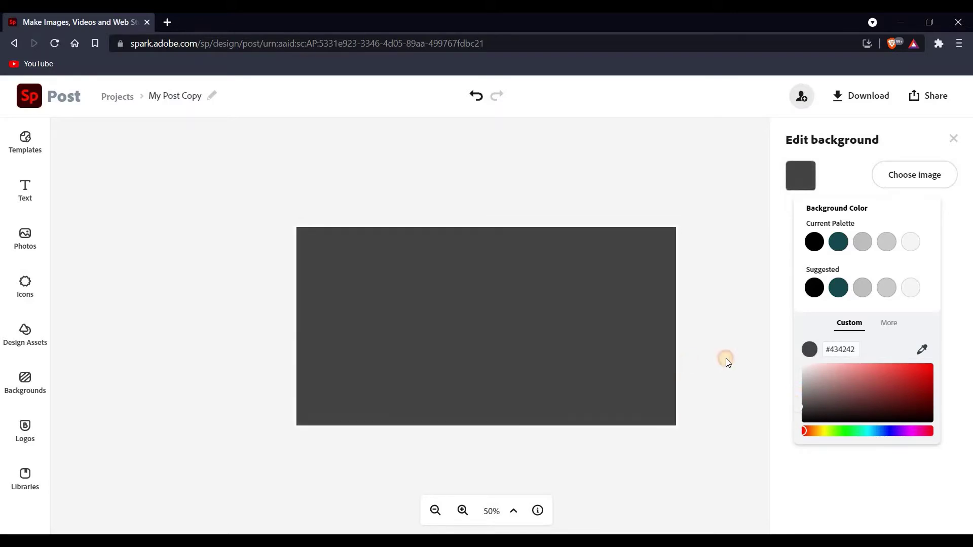
click(449, 255)
click(31, 190)
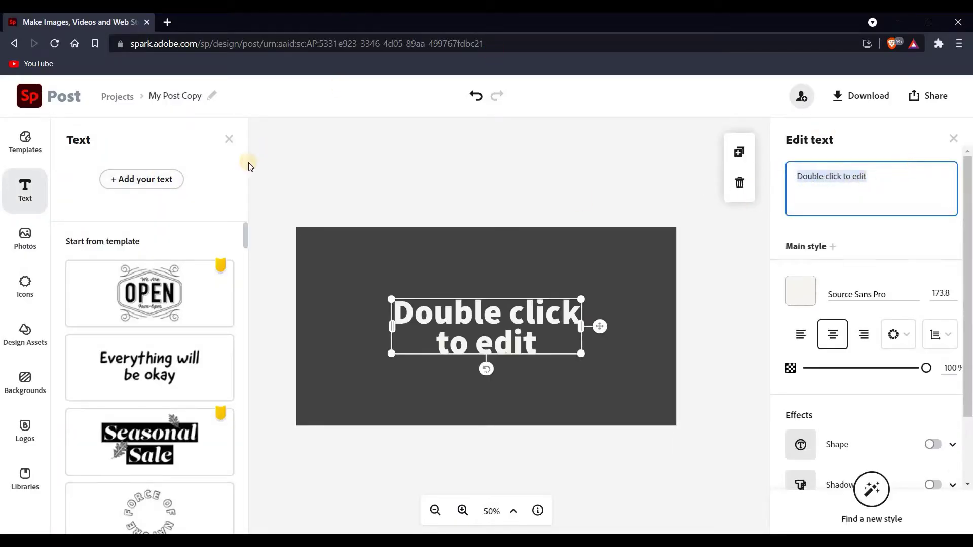
Replace the placeholder with the person's first name and surname, widening the box to one line
key(BackSpace)
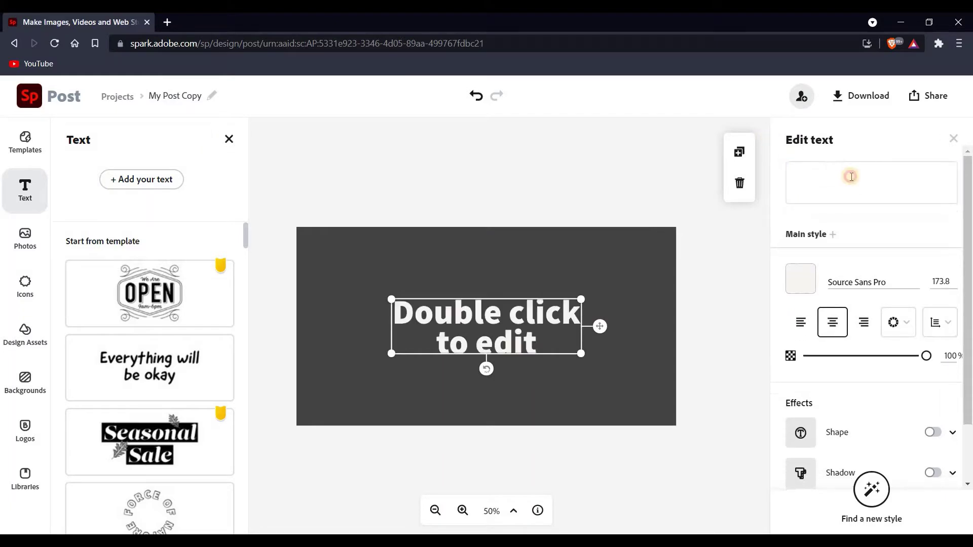
click(851, 177)
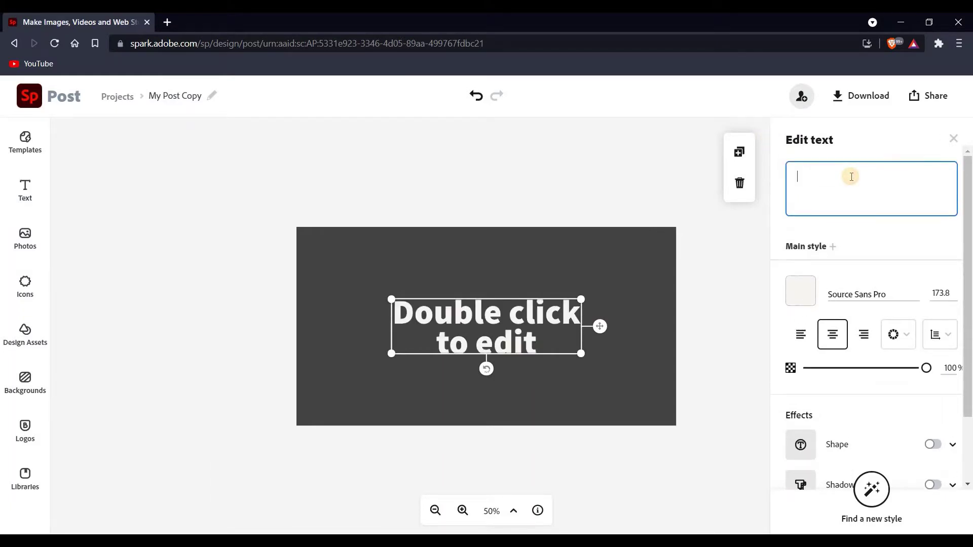
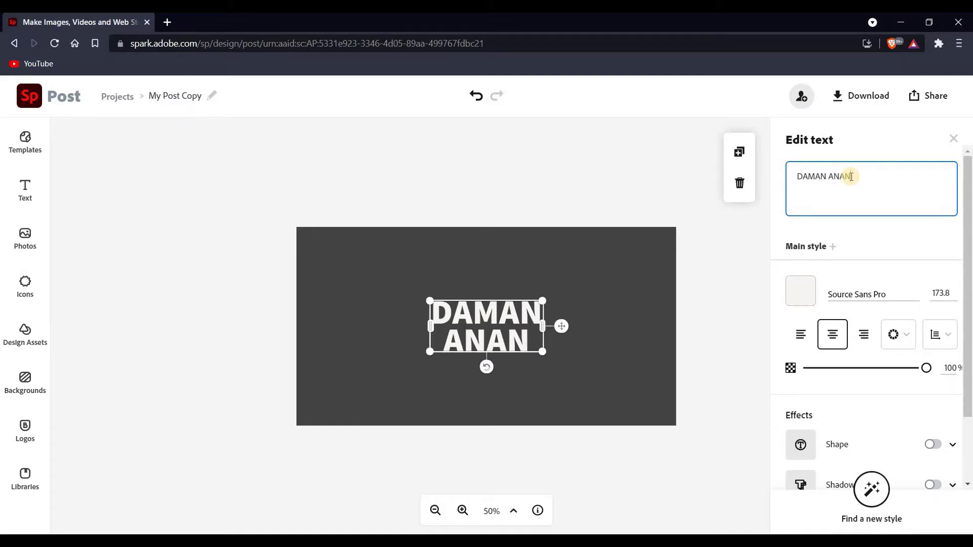
click(445, 322)
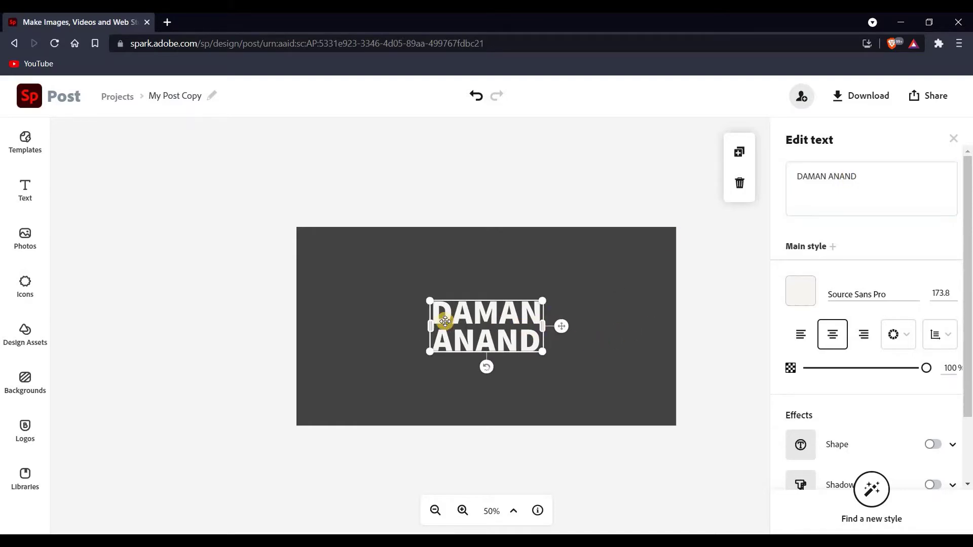
drag(430, 326, 299, 326)
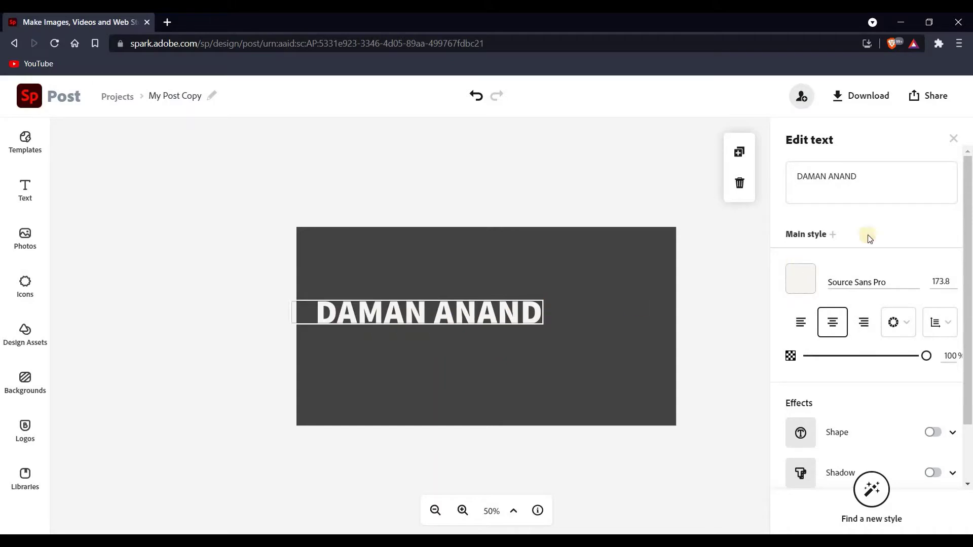
click(858, 286)
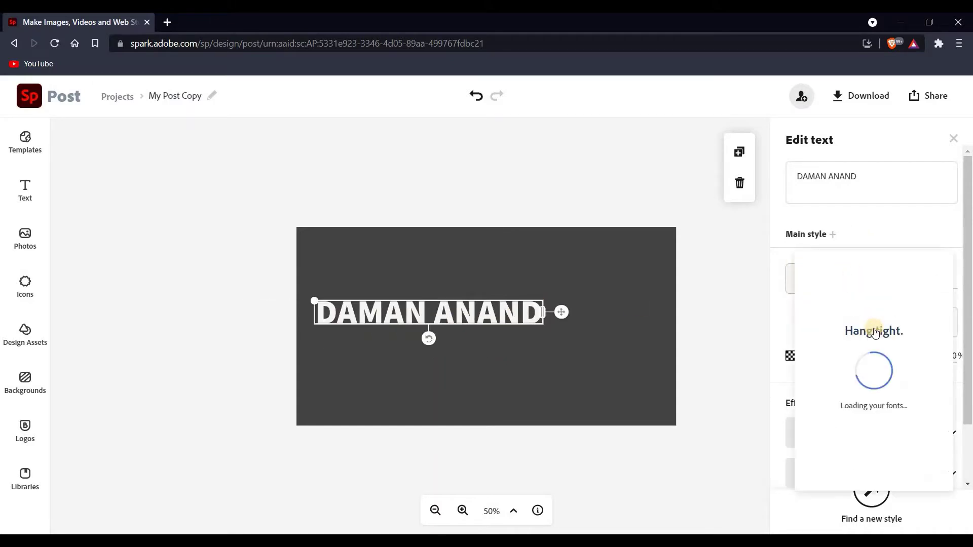
Try Bellfort, Economica and Futura PT Medium on the name, then settle on Montserrat Regular
scroll(851, 310, up, 10)
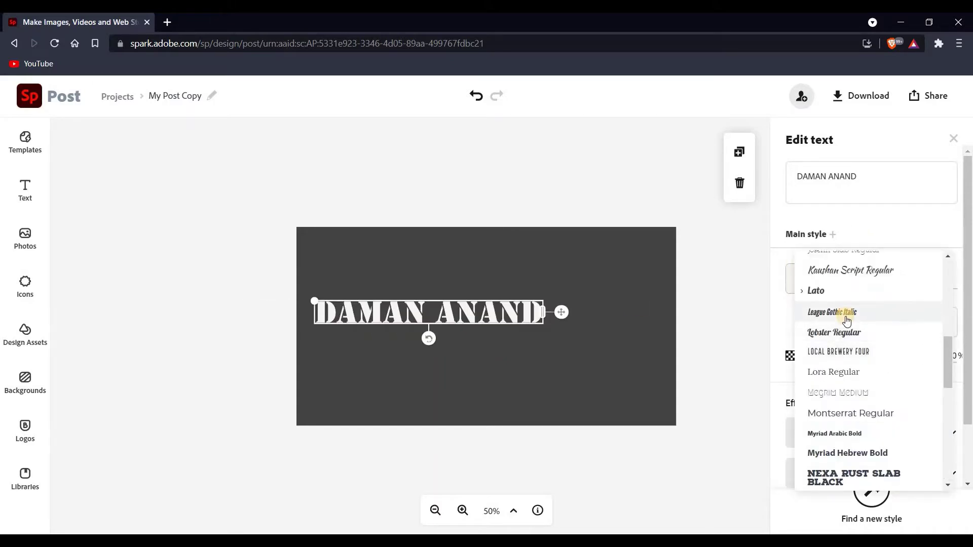
scroll(836, 311, up, 10)
scroll(843, 276, up, 2)
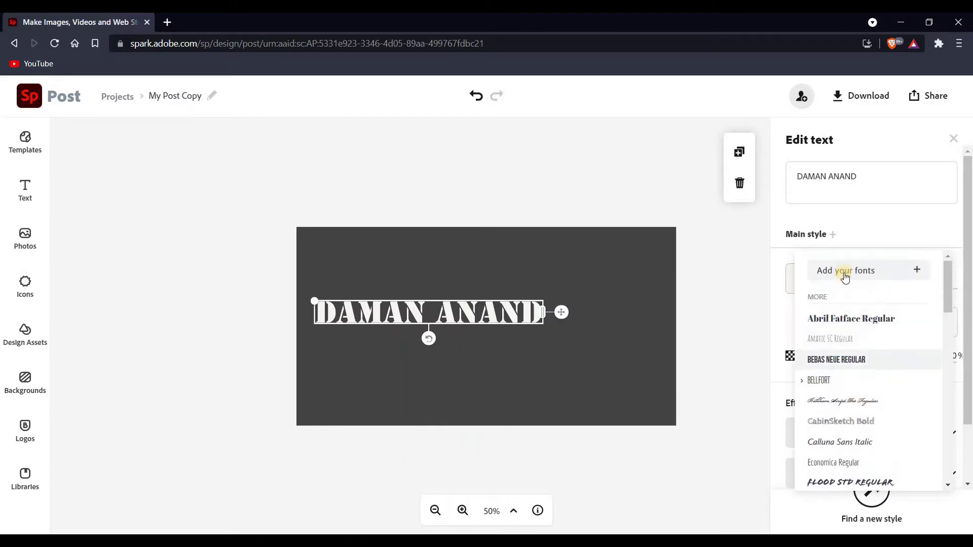
scroll(844, 282, down, 4)
click(829, 277)
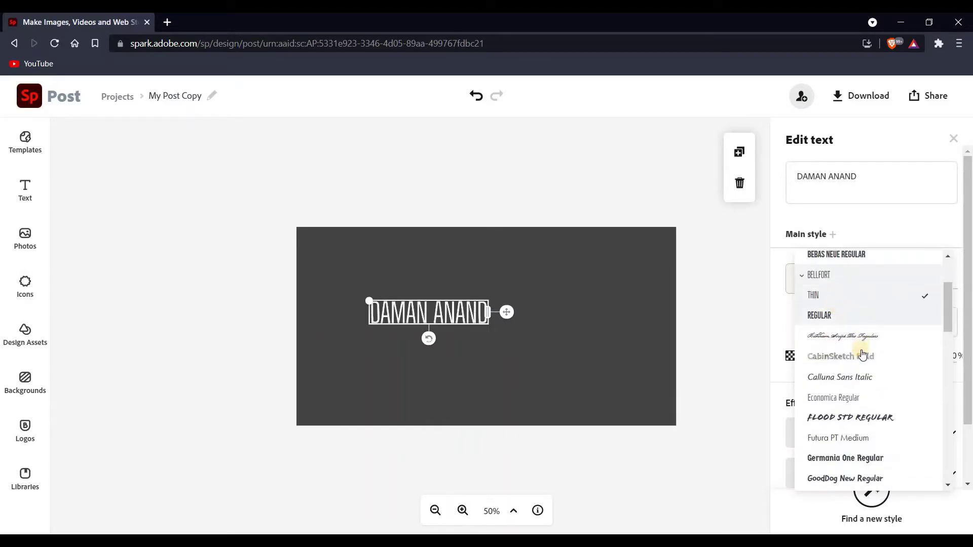
scroll(862, 285, down, 3)
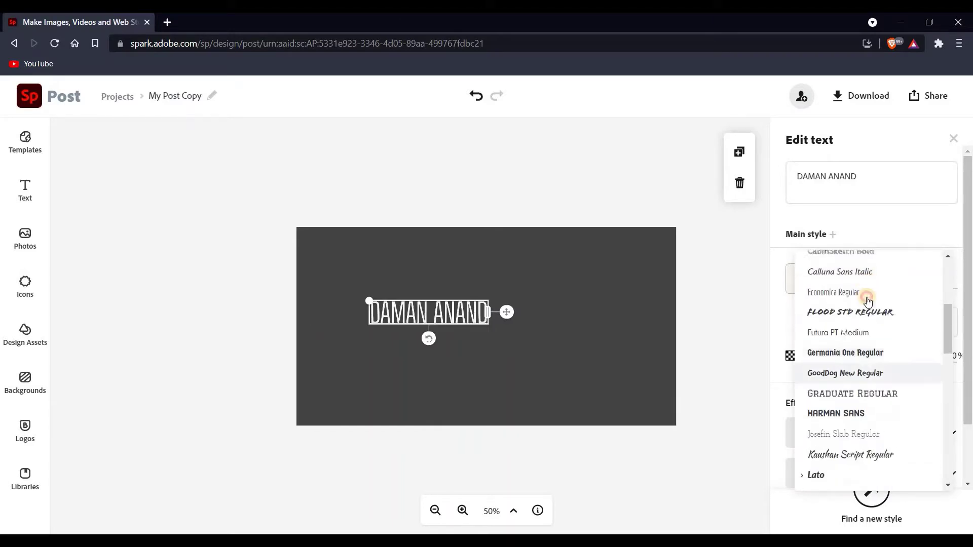
click(862, 293)
click(870, 333)
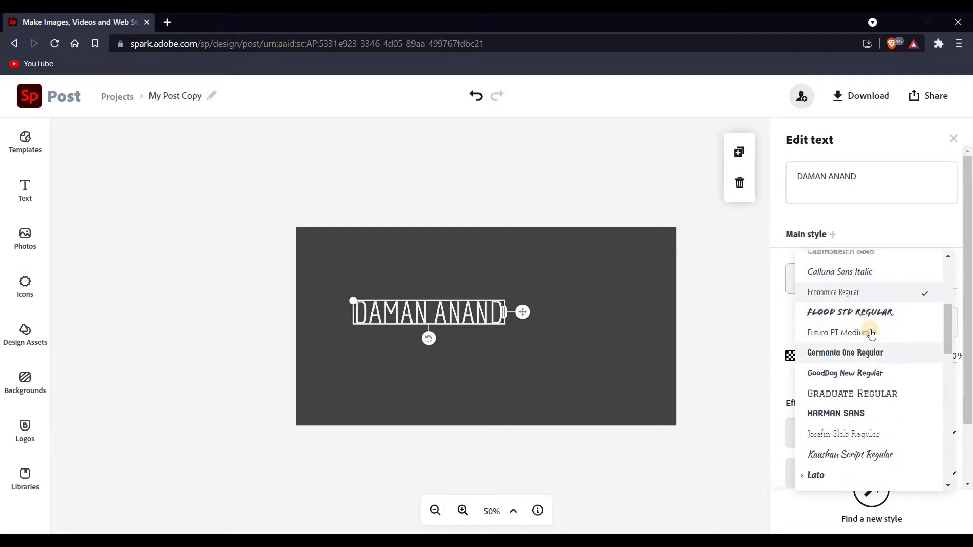
scroll(869, 365, down, 4)
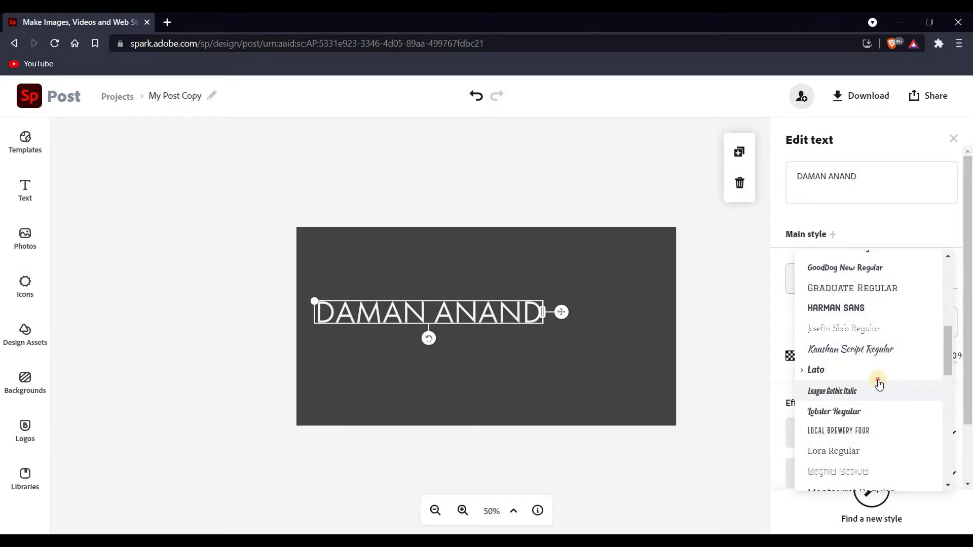
scroll(878, 384, down, 3)
click(880, 386)
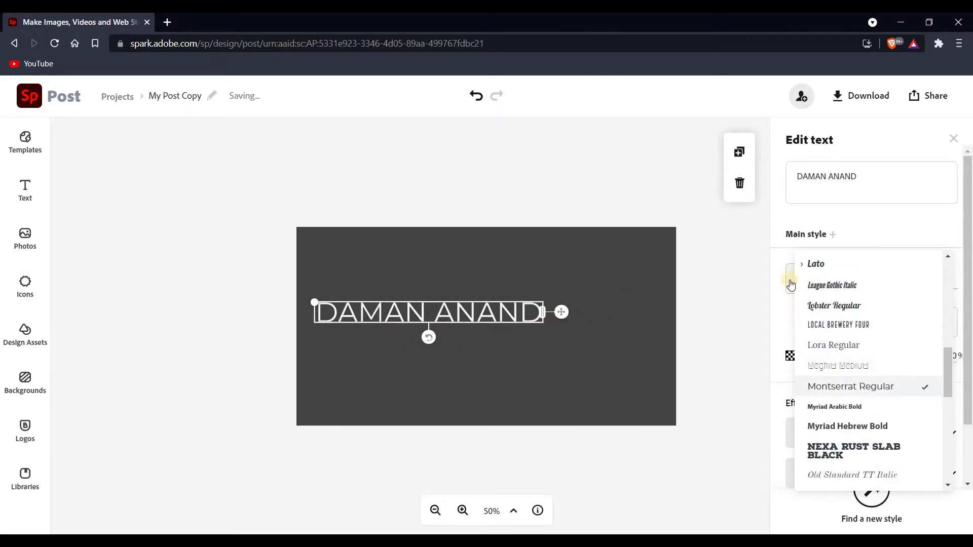
Set the name's letter spacing to 7 and centre it on the post
click(720, 324)
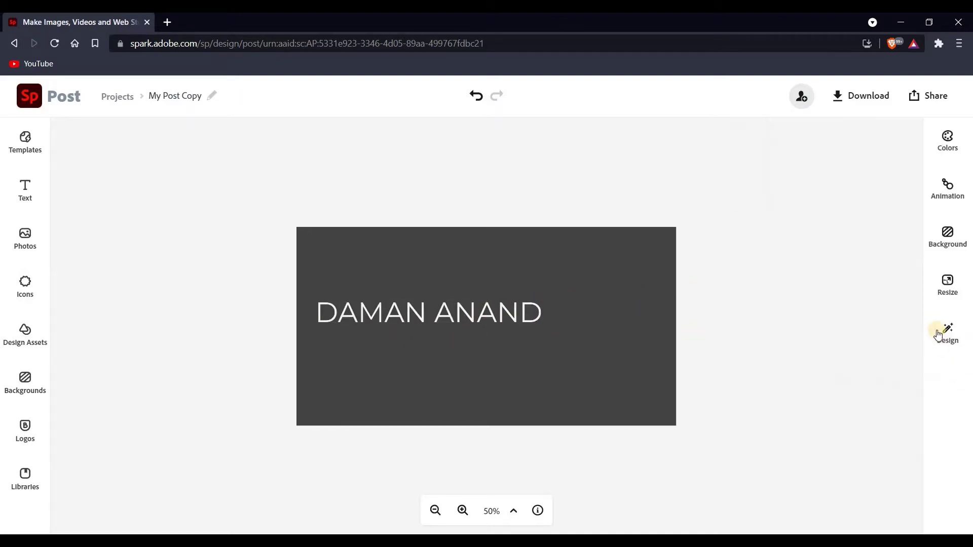
click(938, 334)
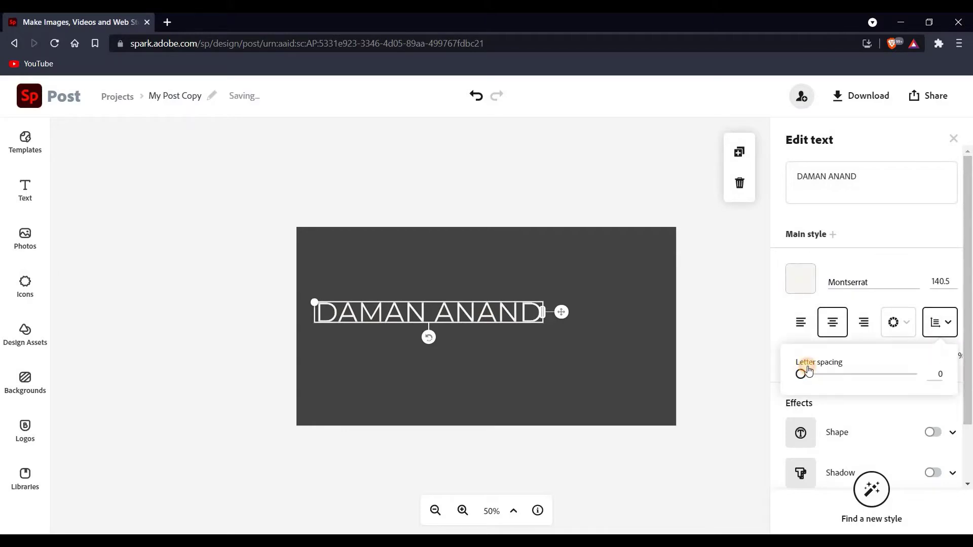
drag(807, 372, 810, 374)
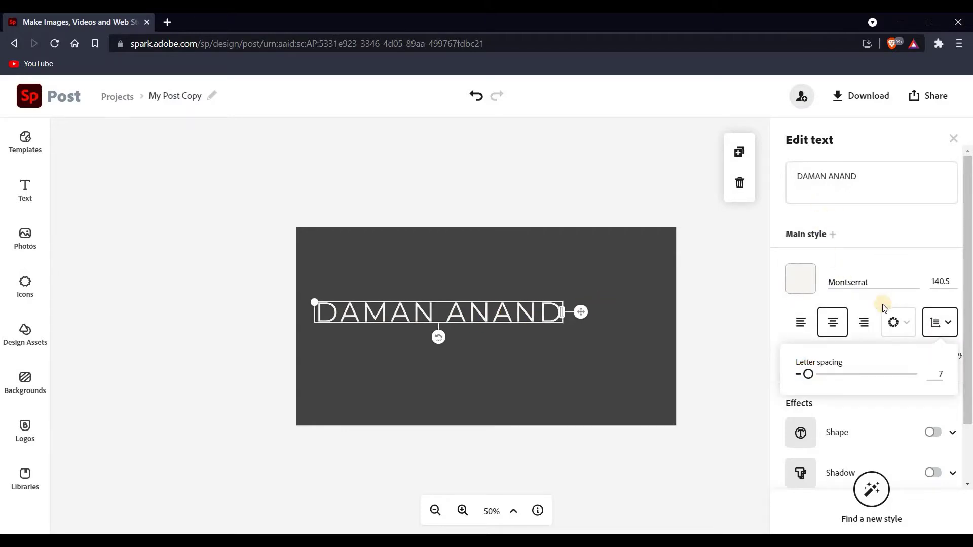
click(497, 319)
drag(498, 329, 497, 324)
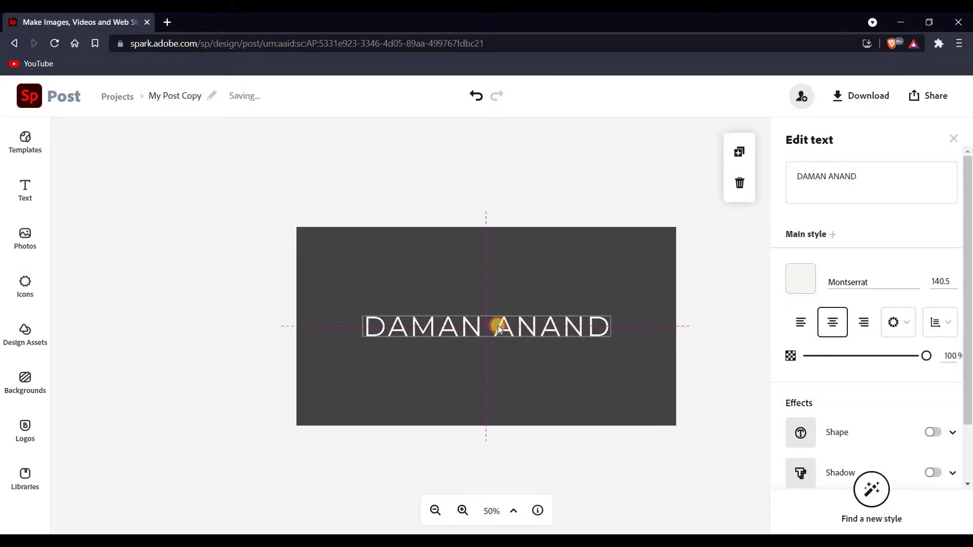
click(513, 328)
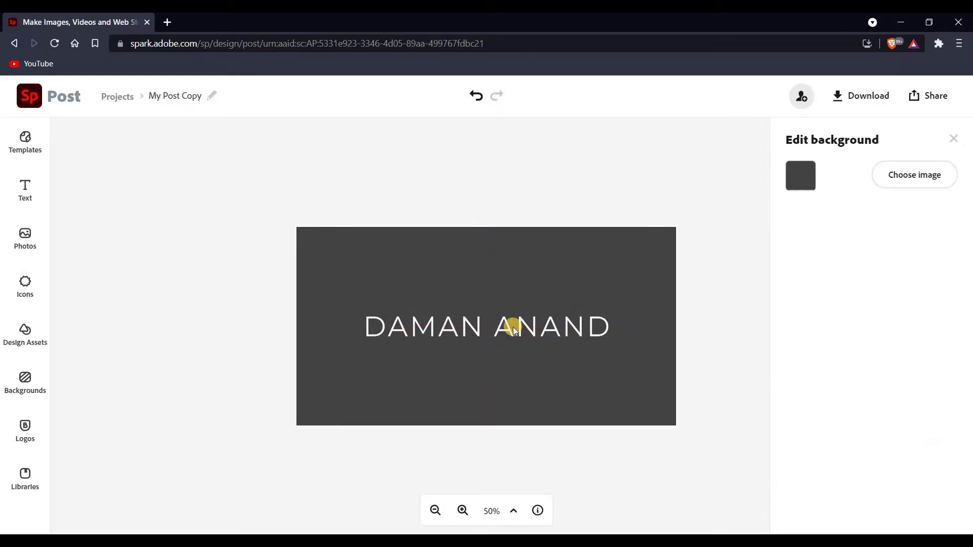
click(503, 329)
click(719, 313)
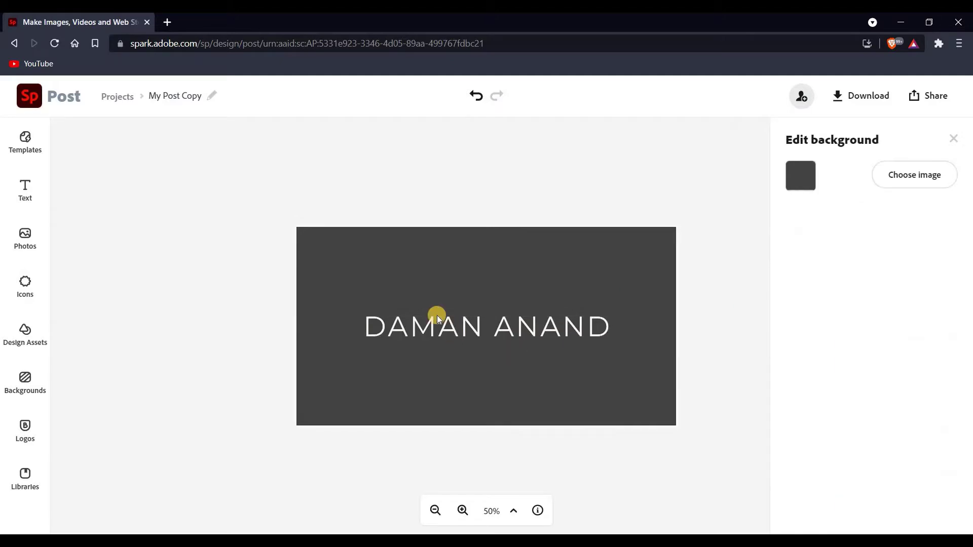
Split the name into separate first-name and surname text boxes placed level, side by side
click(490, 321)
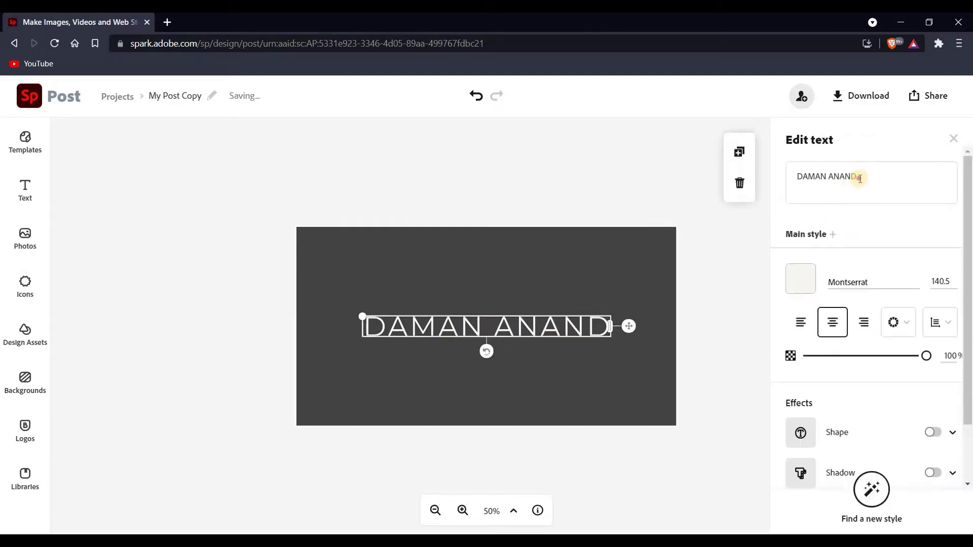
double_click(829, 181)
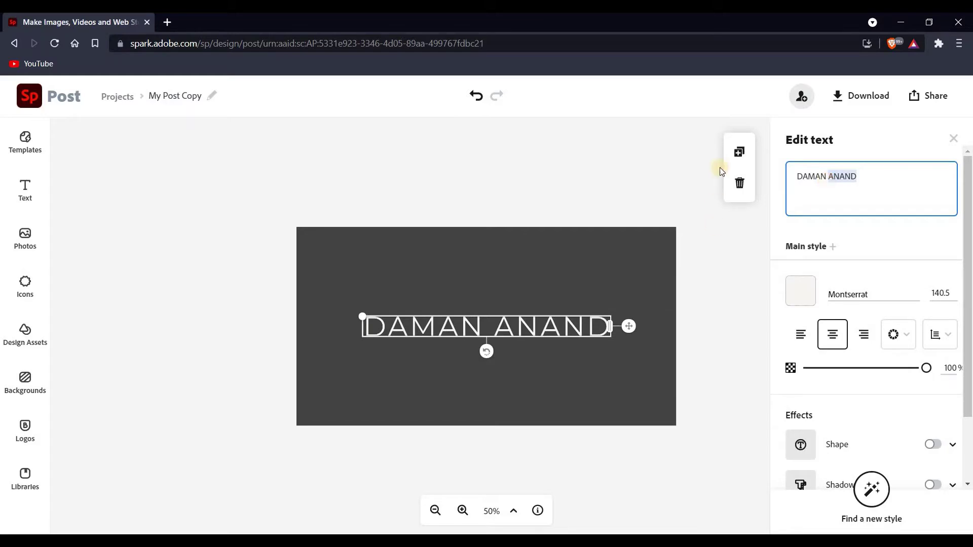
key(BackSpace)
click(739, 152)
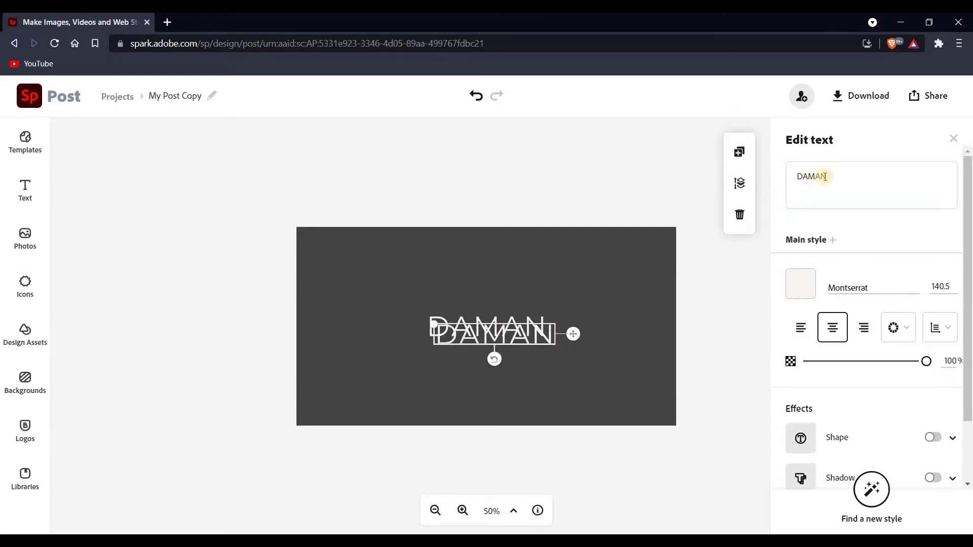
click(740, 183)
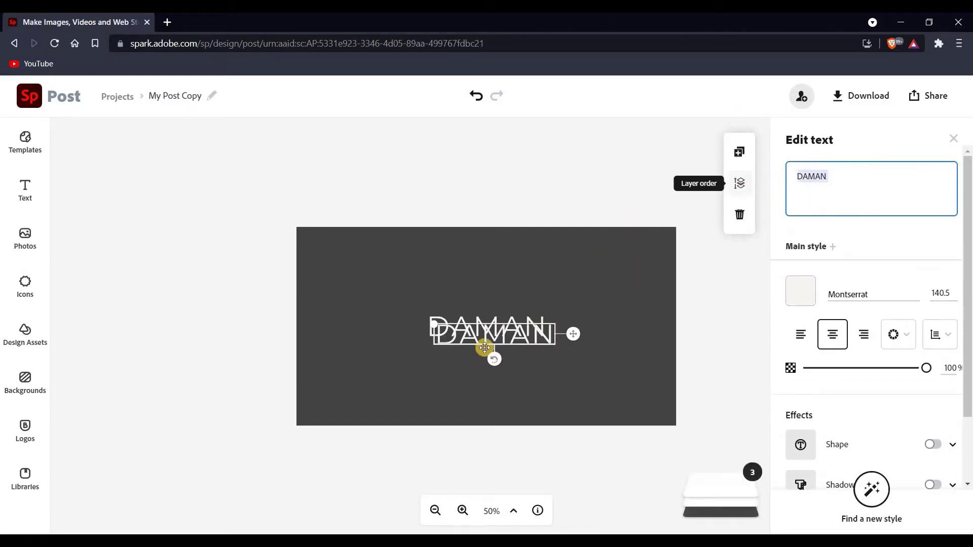
text(ANAND)
drag(507, 328, 558, 361)
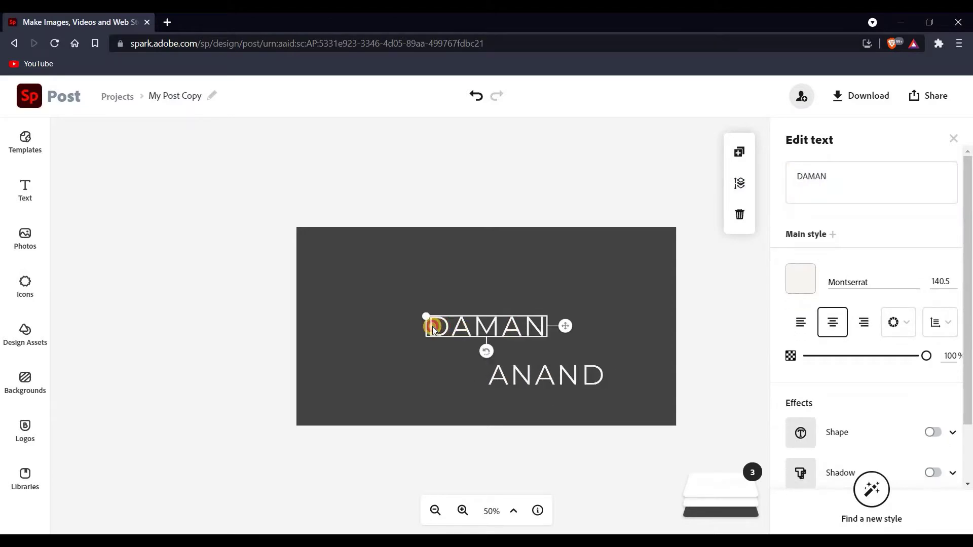
drag(433, 325, 358, 326)
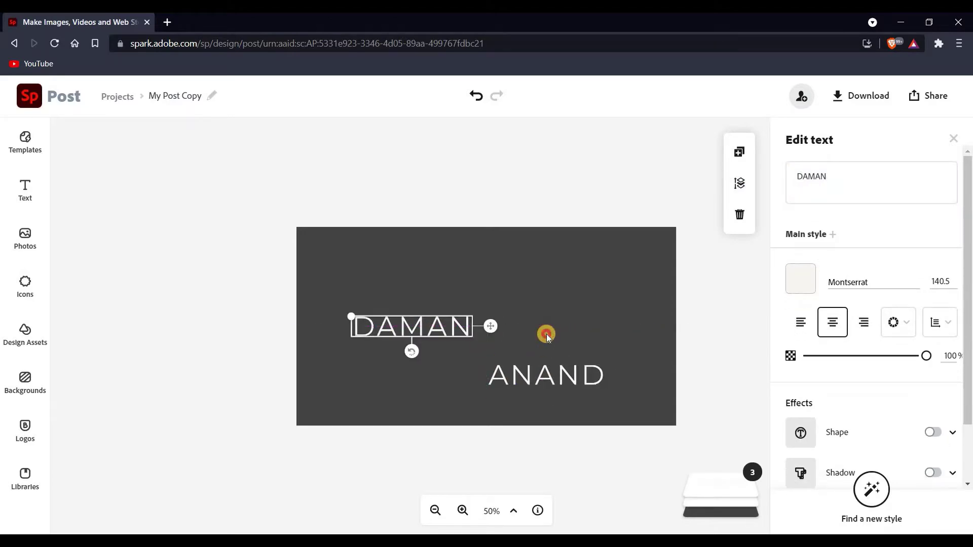
drag(528, 378, 546, 334)
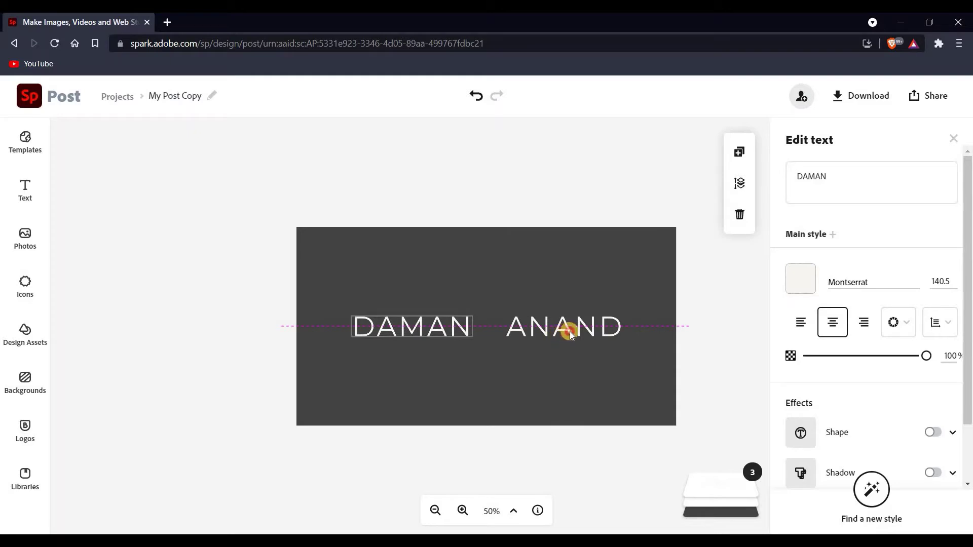
drag(570, 334, 564, 334)
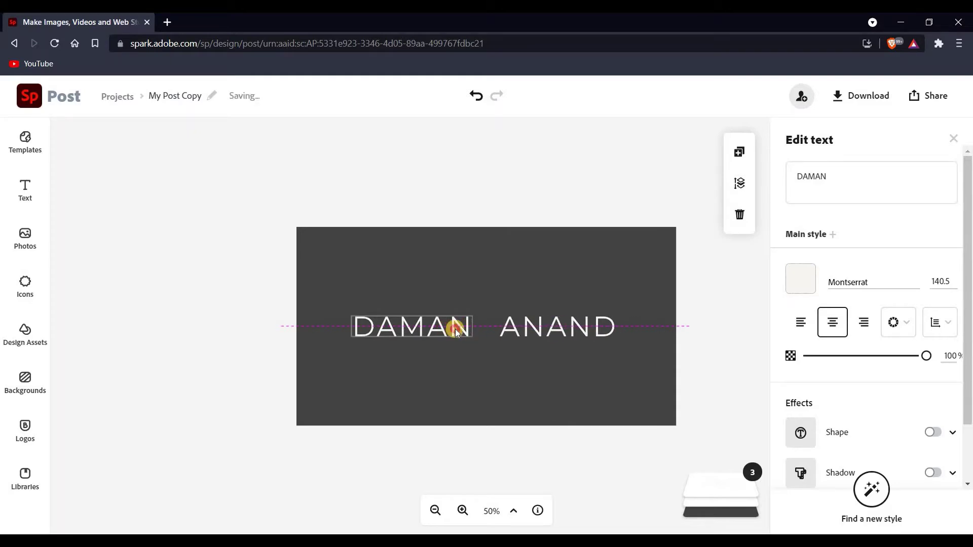
Search the icons for 'line' and drag a straight line onto the post
click(511, 356)
click(441, 256)
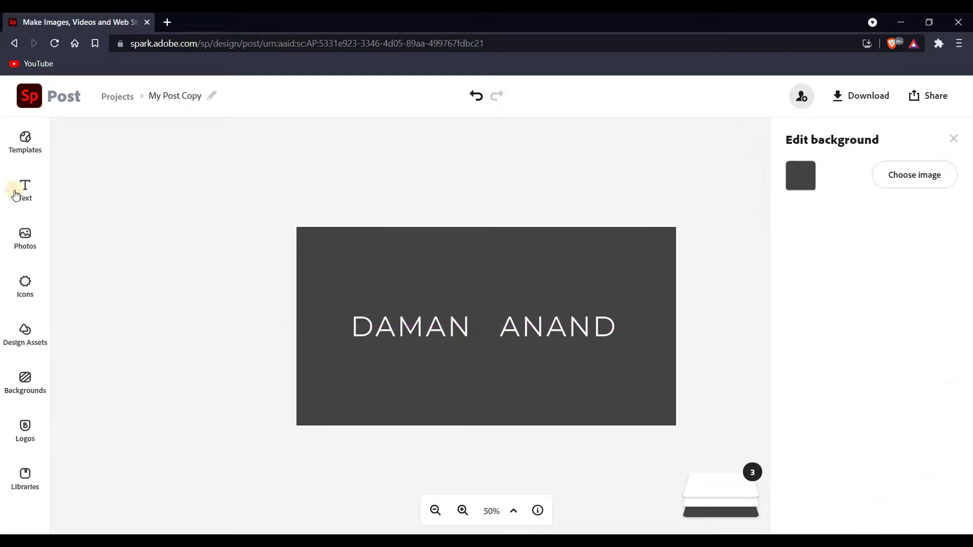
click(25, 286)
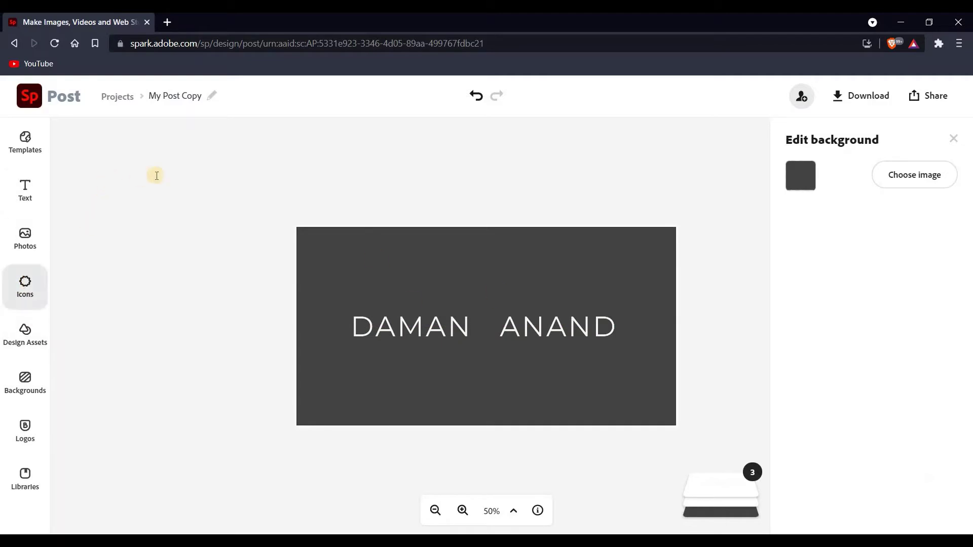
text(heart)
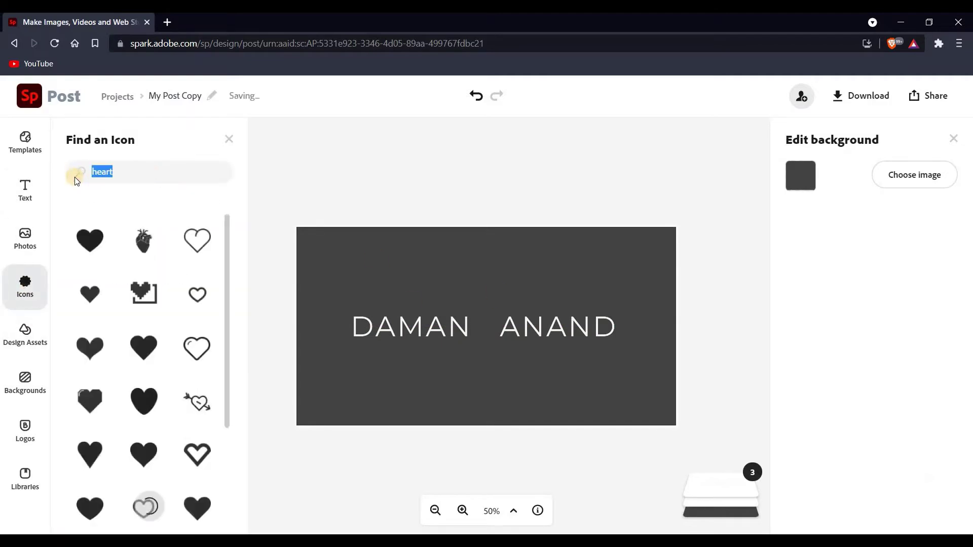
key(BackSpace)
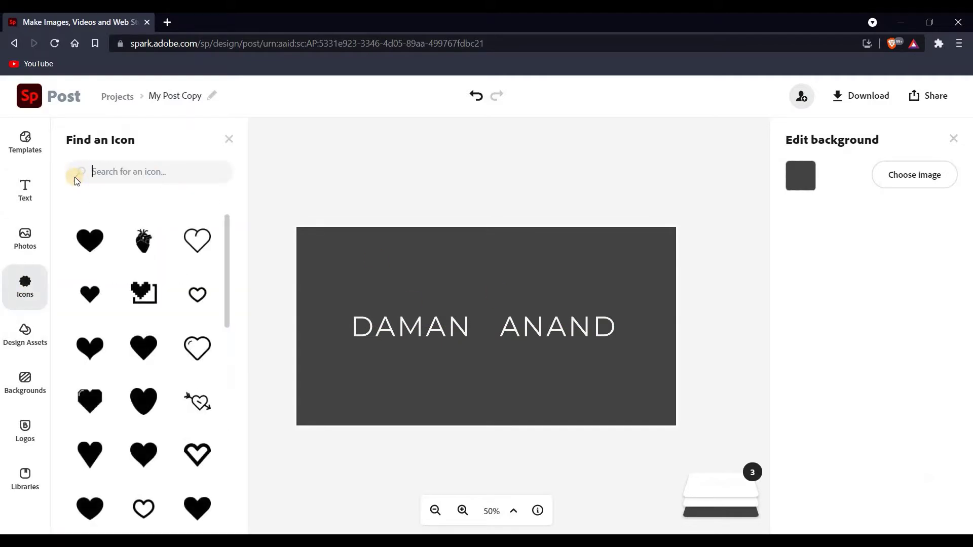
text(line)
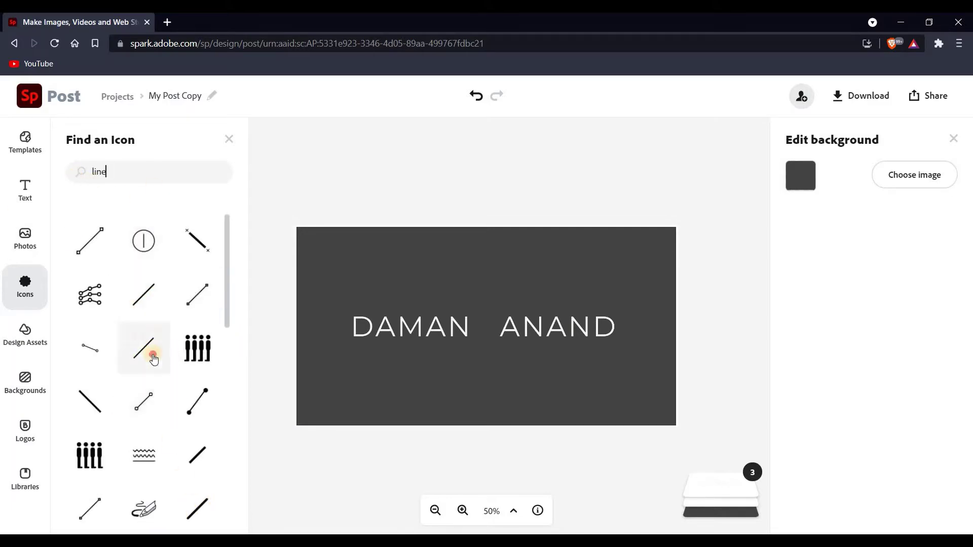
drag(153, 359, 566, 375)
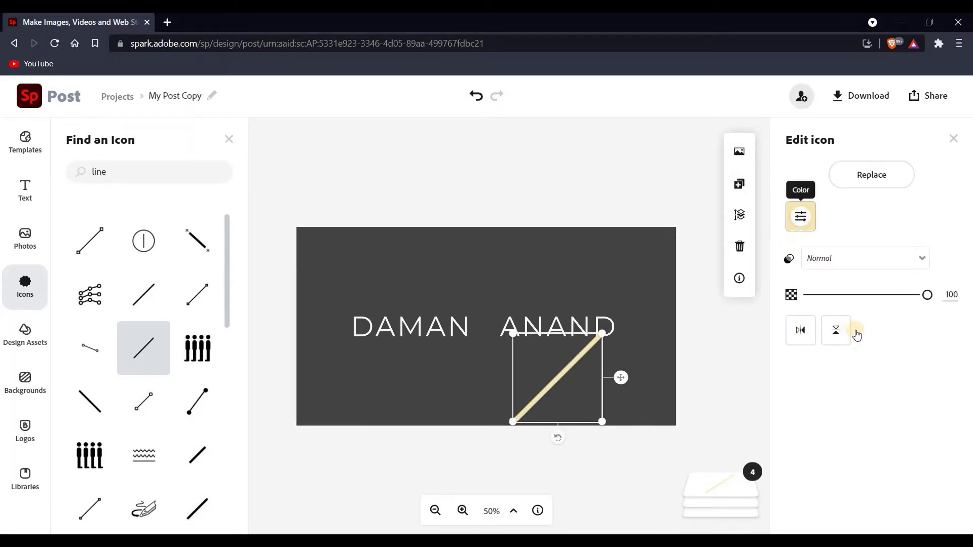
Make the line white and vertical, double and group it, and centre it between the names
click(520, 333)
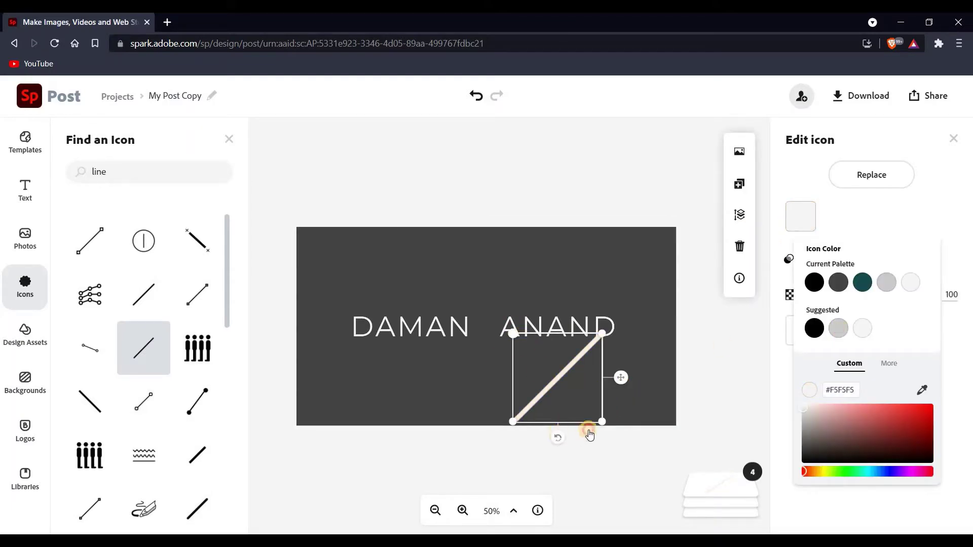
mouse_move(590, 434)
mouse_down()
mouse_move(560, 343)
mouse_move(552, 370)
mouse_up()
drag(489, 327, 482, 360)
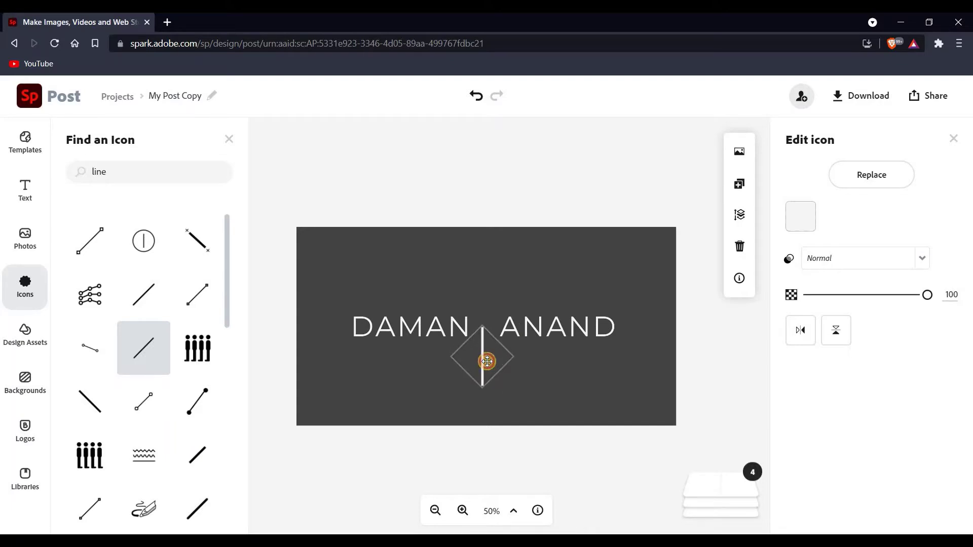
click(746, 194)
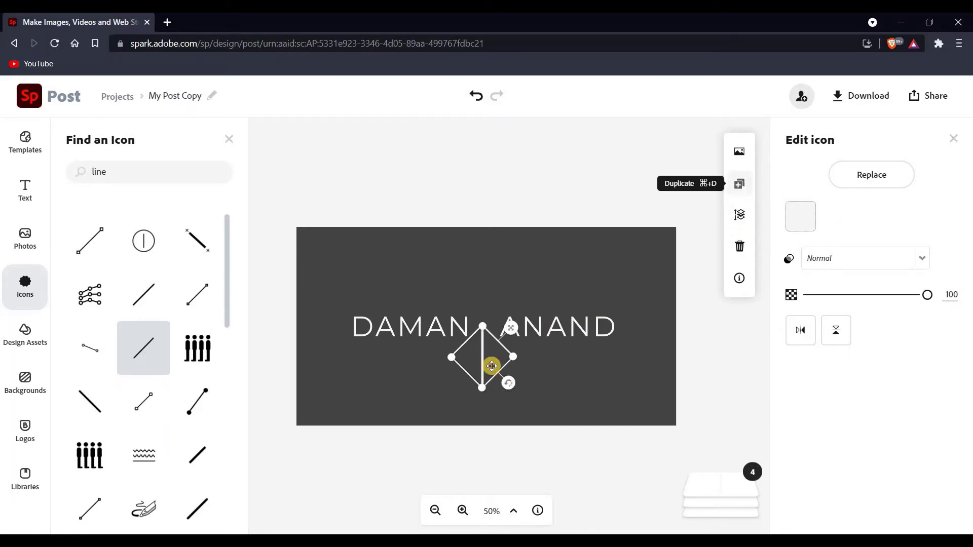
drag(489, 324, 482, 323)
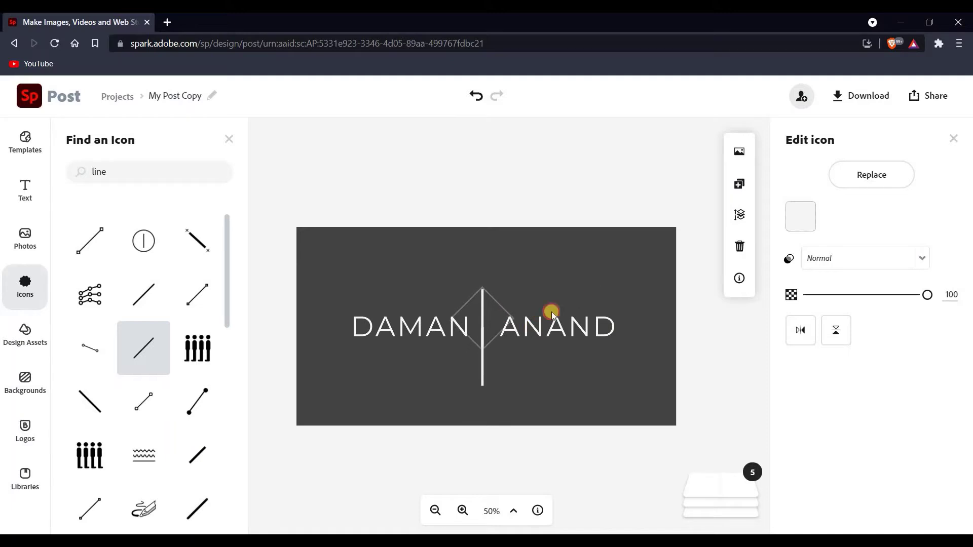
click(497, 324)
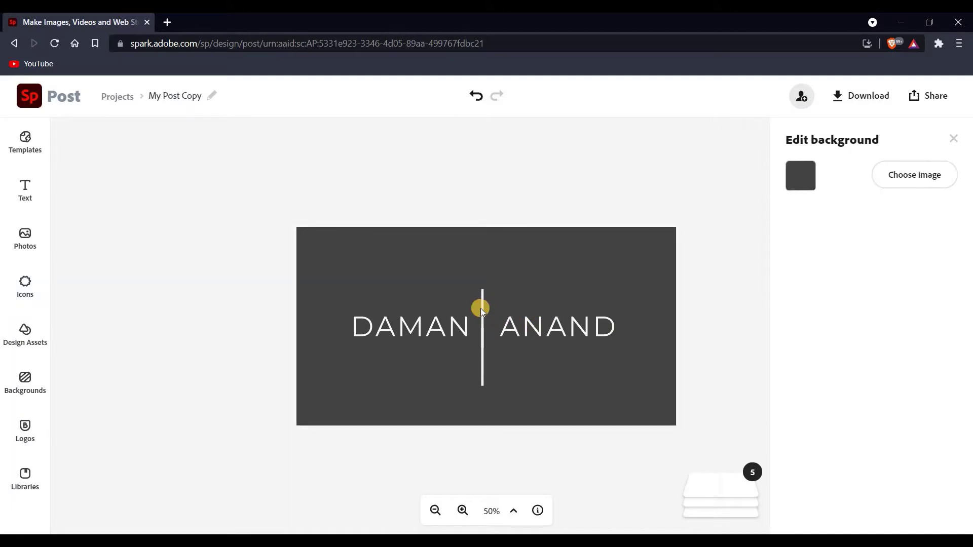
click(480, 375)
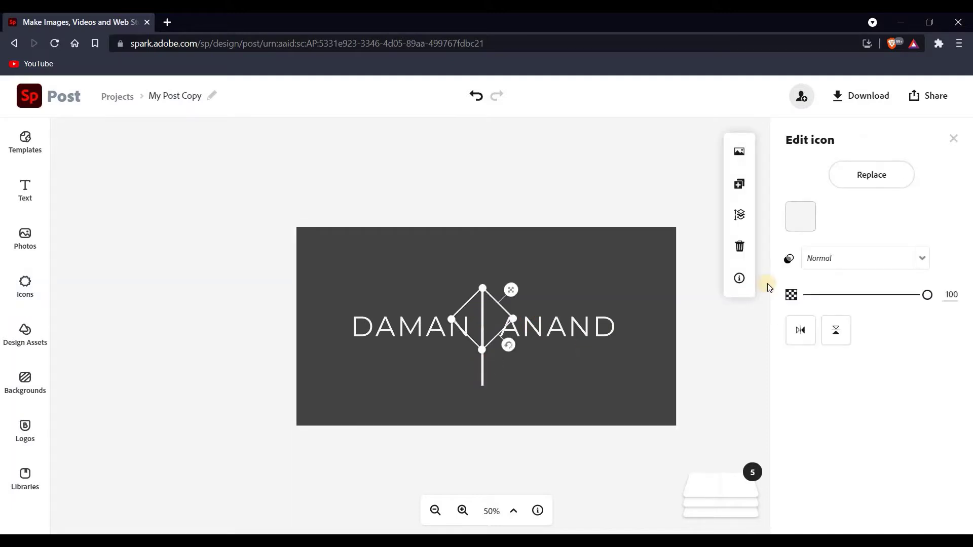
key(ctrl+a)
key(ctrl+g)
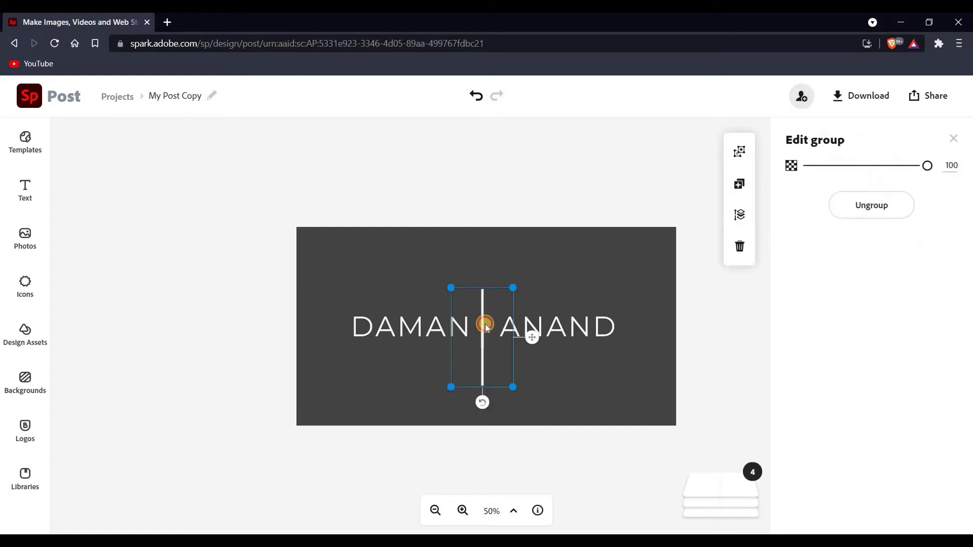
drag(483, 325, 484, 321)
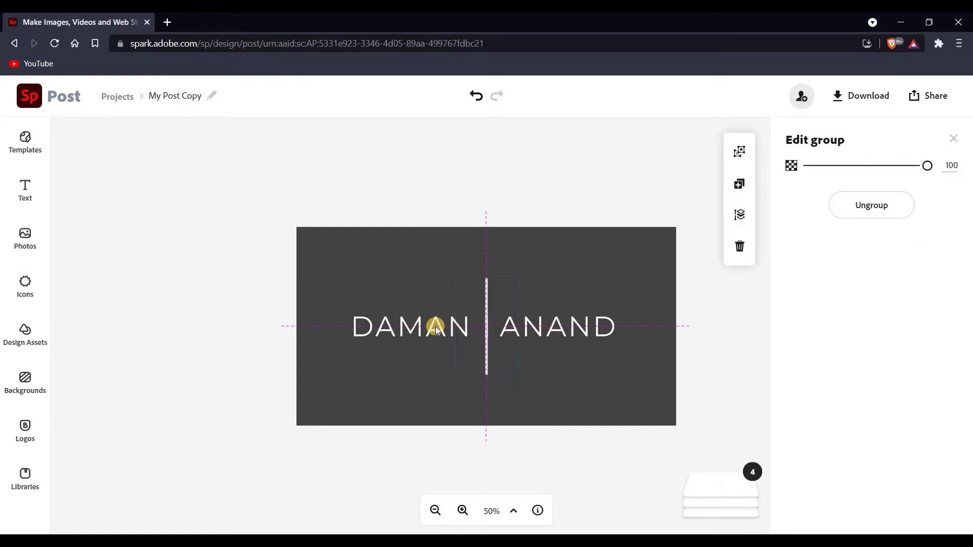
click(508, 325)
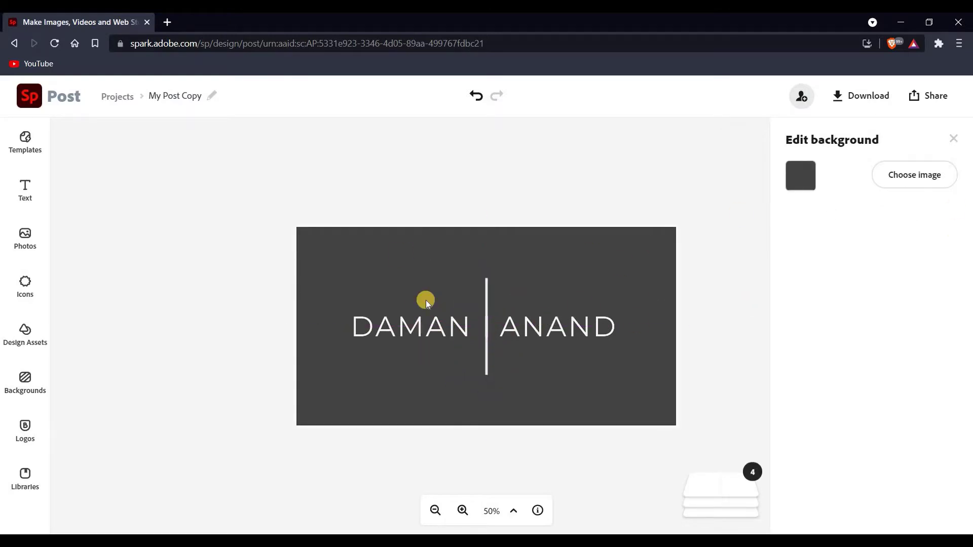
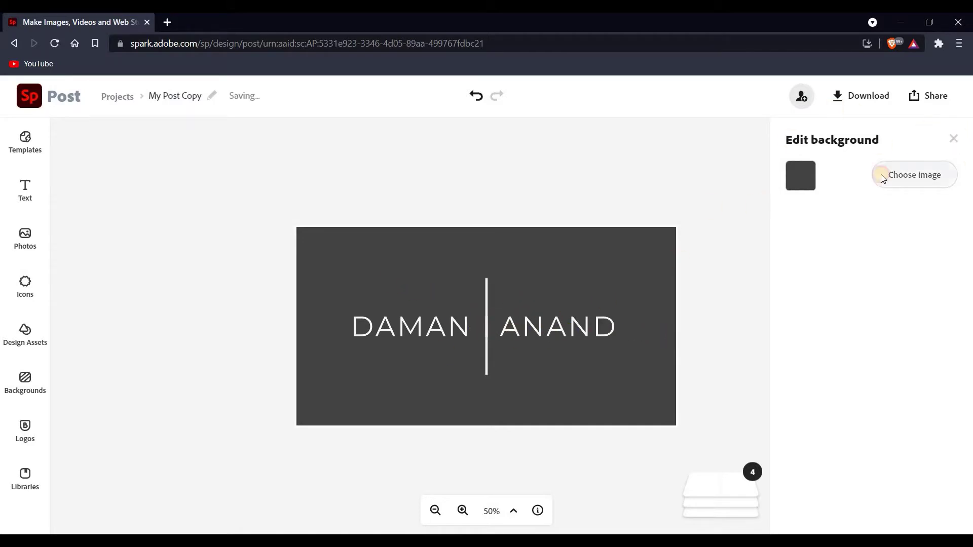
Add a small one-line contact-number text beneath the name, fix its capitalisation and shrink it to 45.7
click(23, 190)
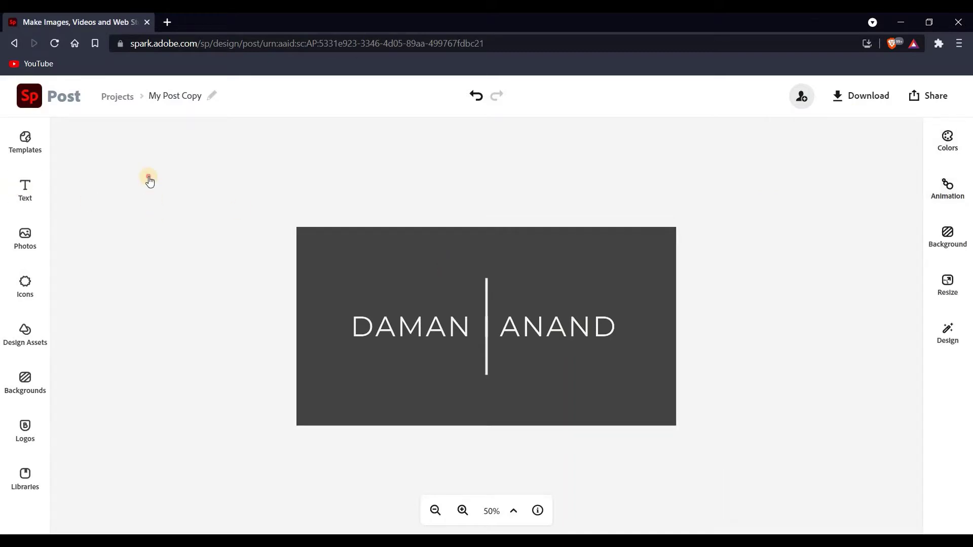
key(t)
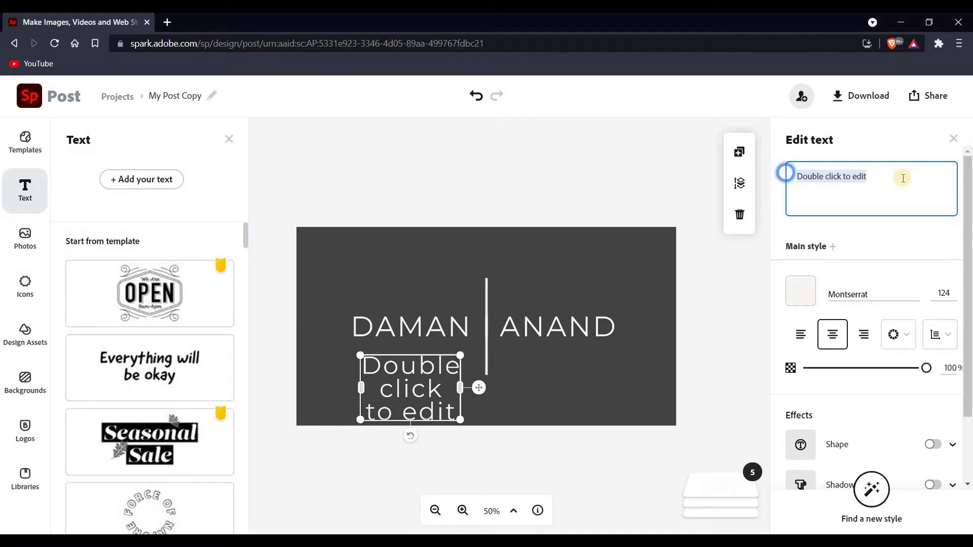
text(COntact )
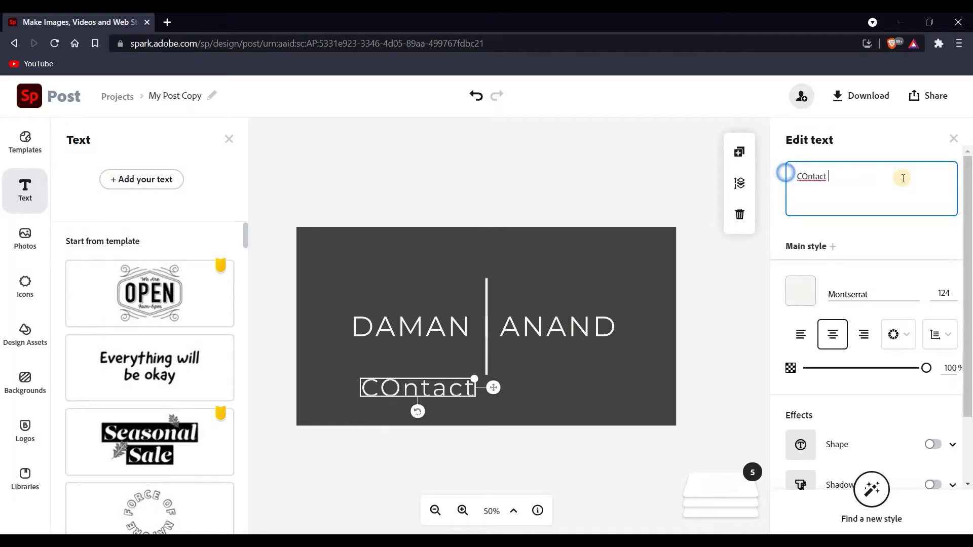
text(No)
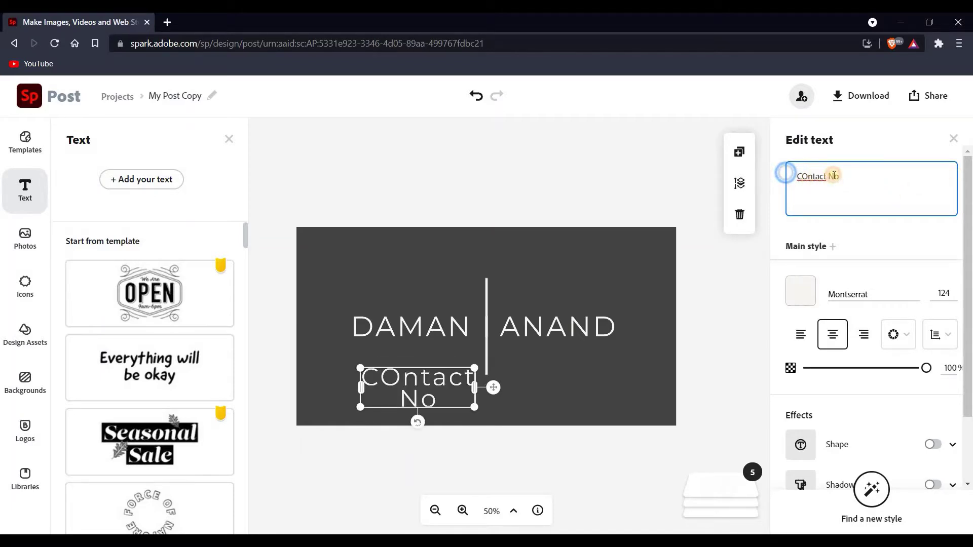
key(Left)
key(Left)
key(Left)
key(BackSpace)
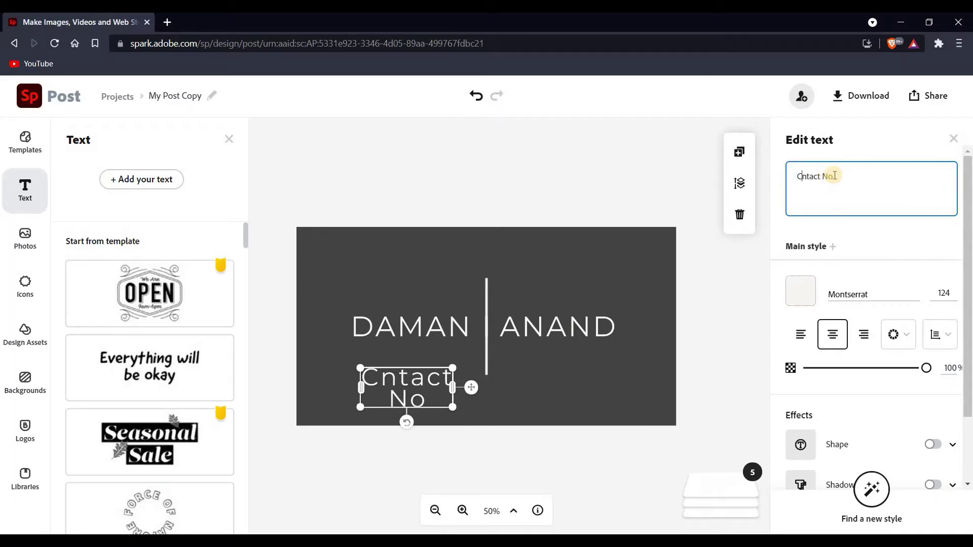
text(o )
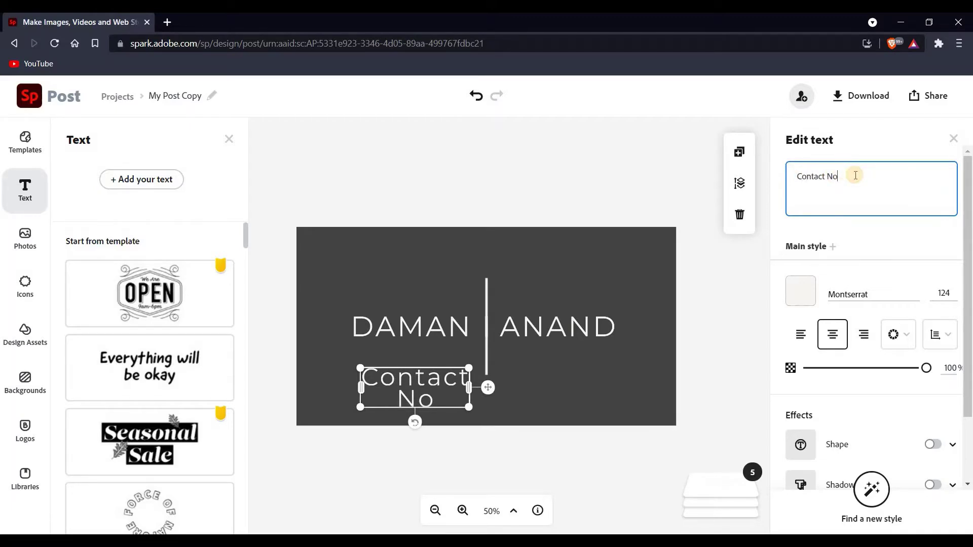
text(- )
text(9)
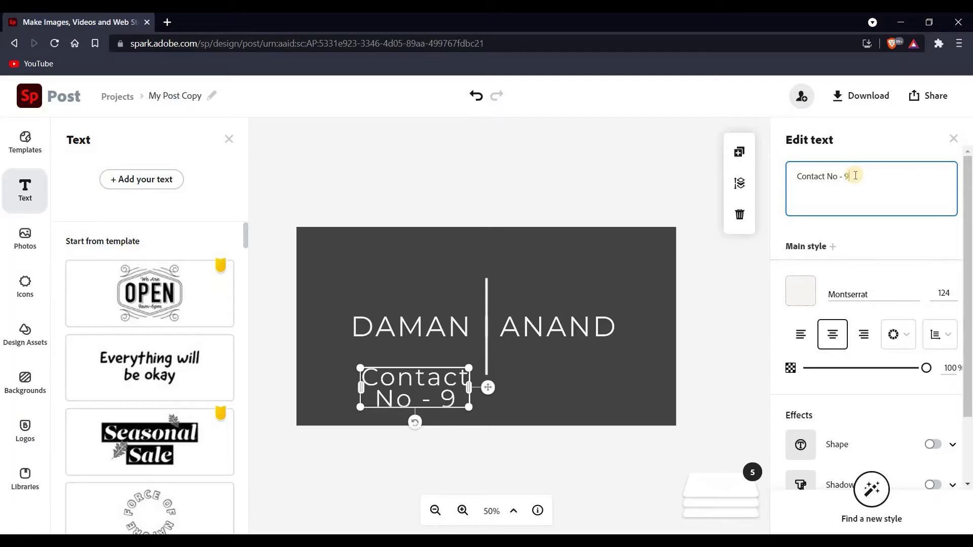
text(94457)
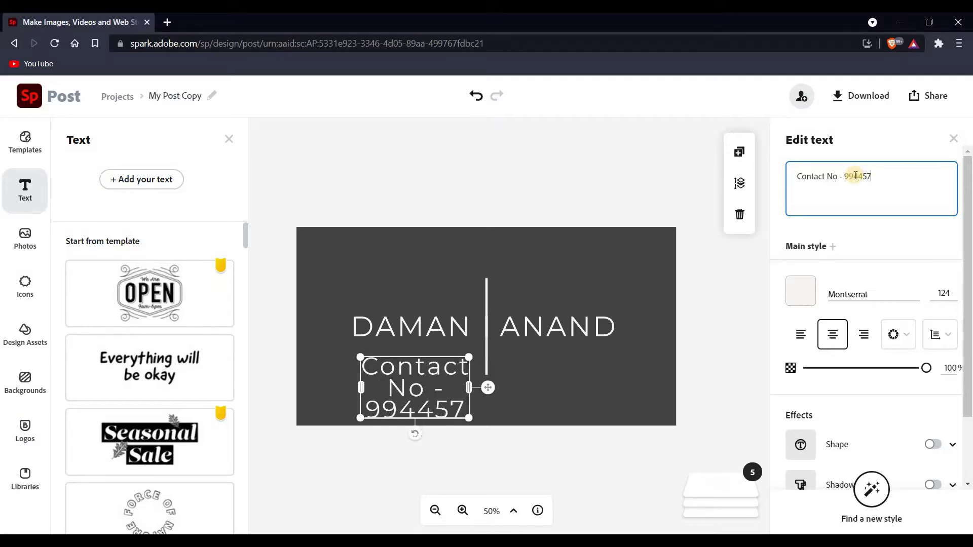
text(892)
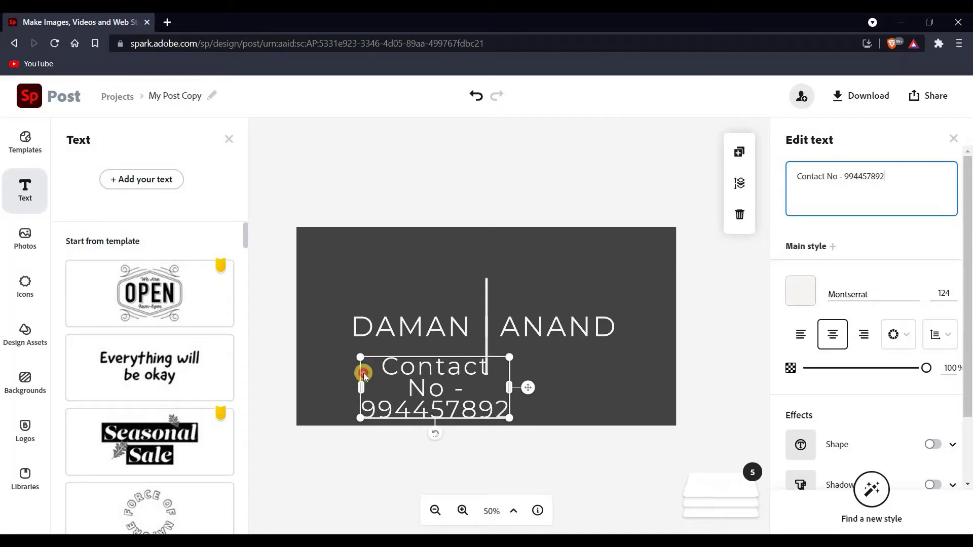
drag(360, 418, 356, 412)
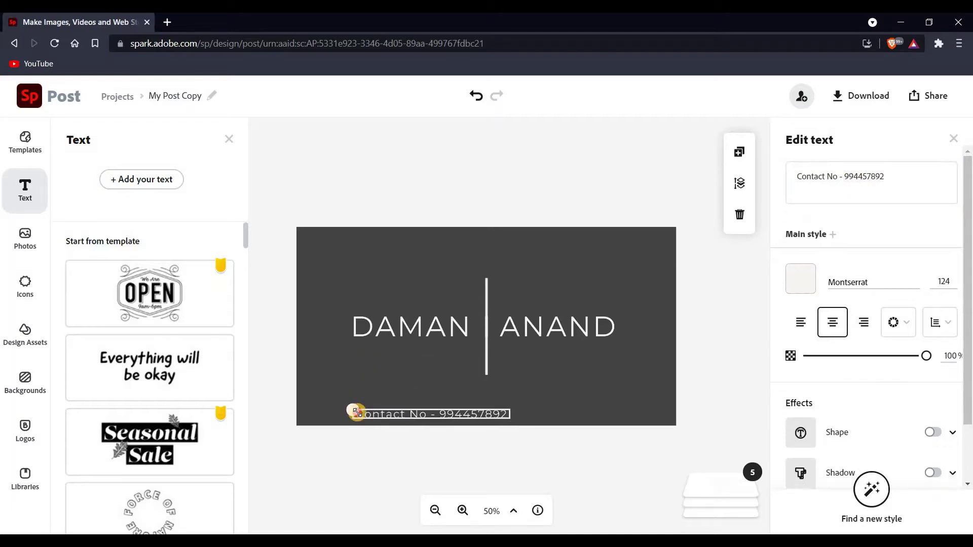
Add a second line with an e-mail address to the contact text
click(902, 185)
key(Return)
text(\Email)
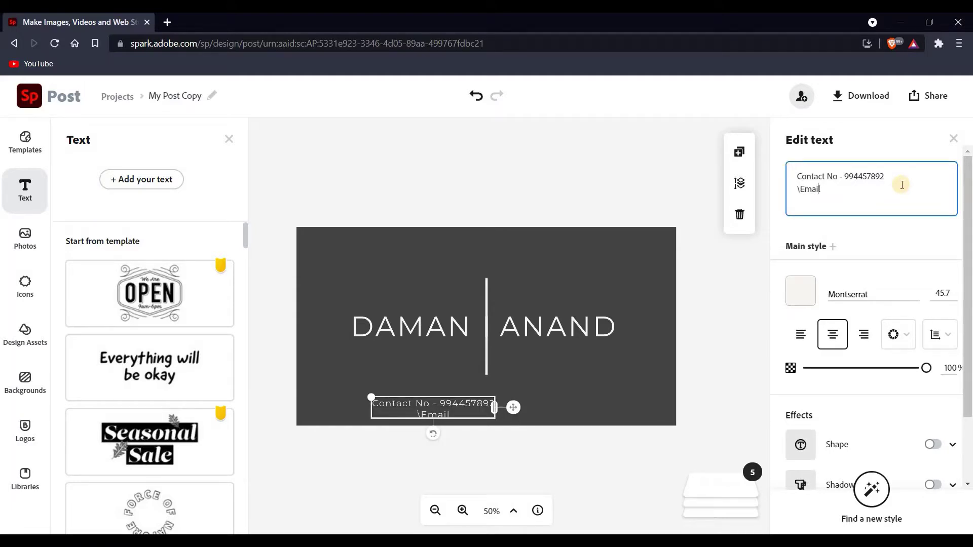
key(BackSpace)
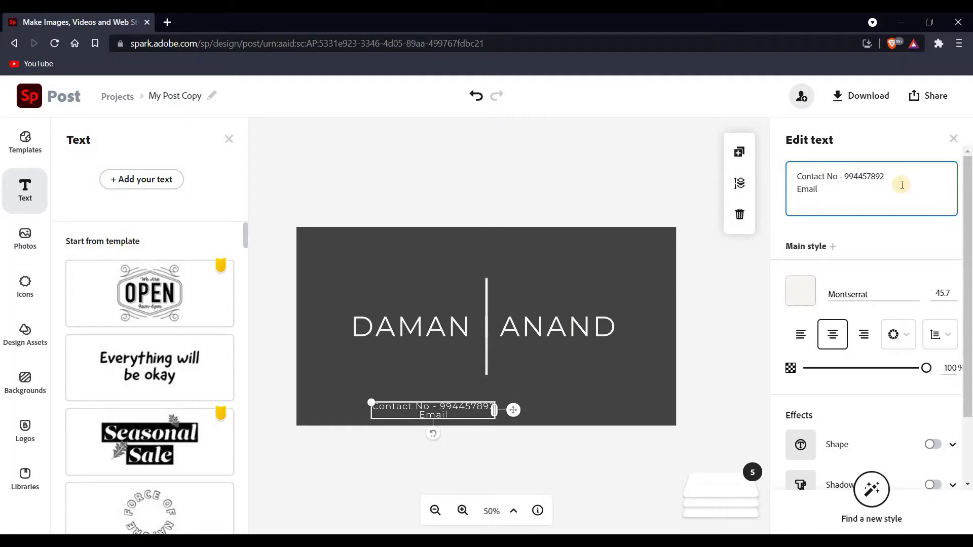
text(- b)
text(labla)
text(@gm)
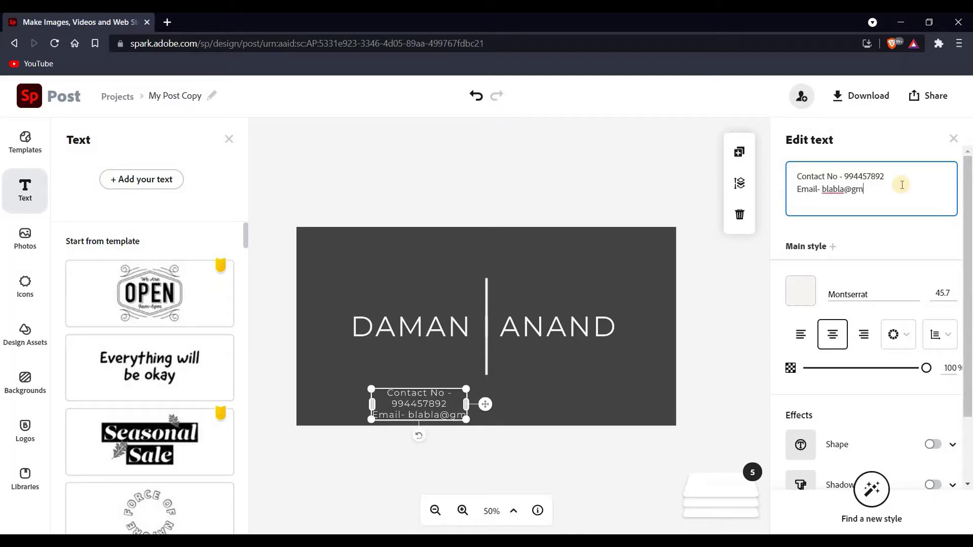
text(lame)
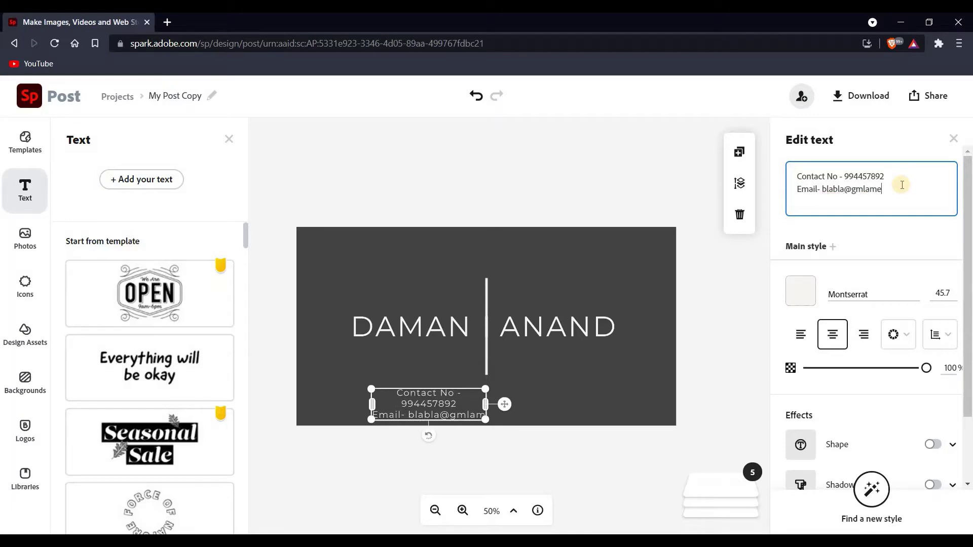
text(.com)
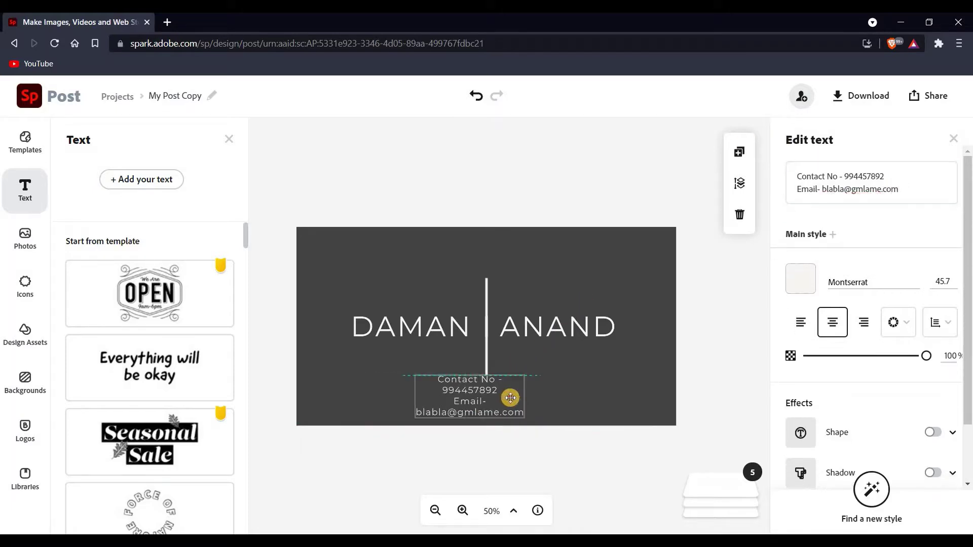
Left-align the contact block, shrink it to 35 and move it to the bottom-left corner
drag(548, 394, 565, 390)
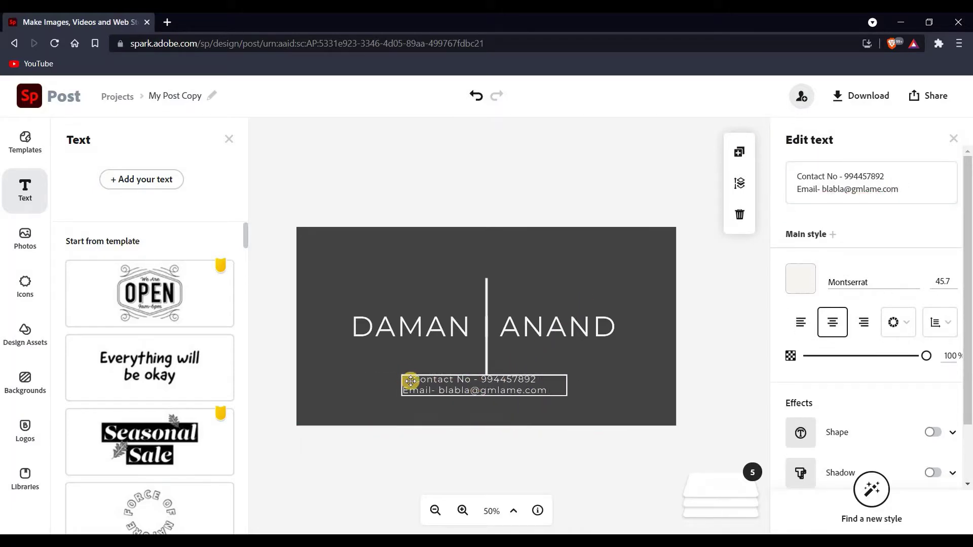
click(801, 323)
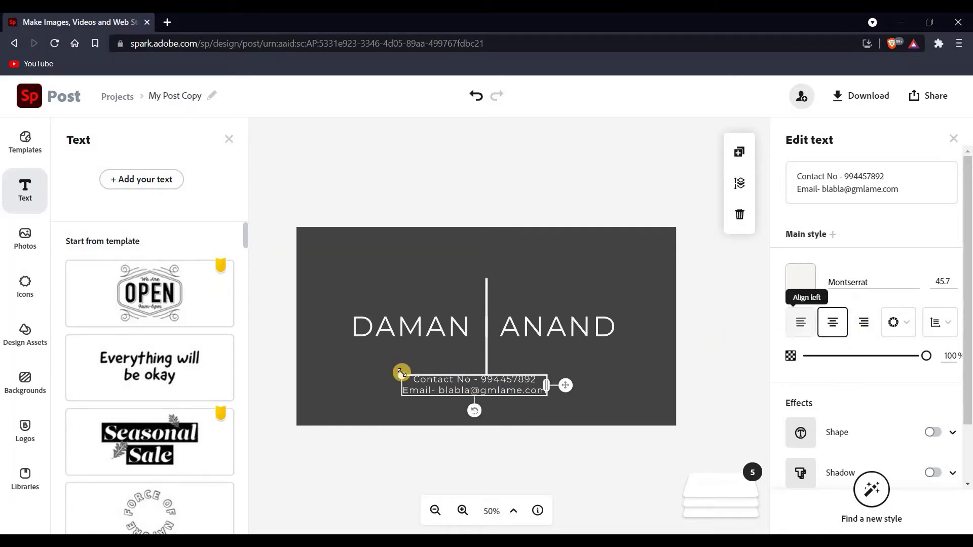
drag(402, 376, 434, 381)
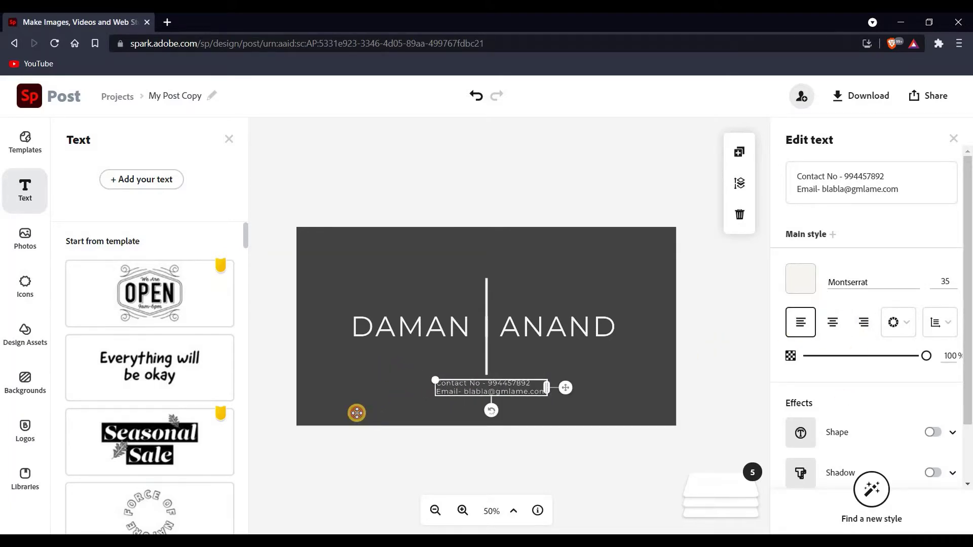
drag(376, 409, 339, 414)
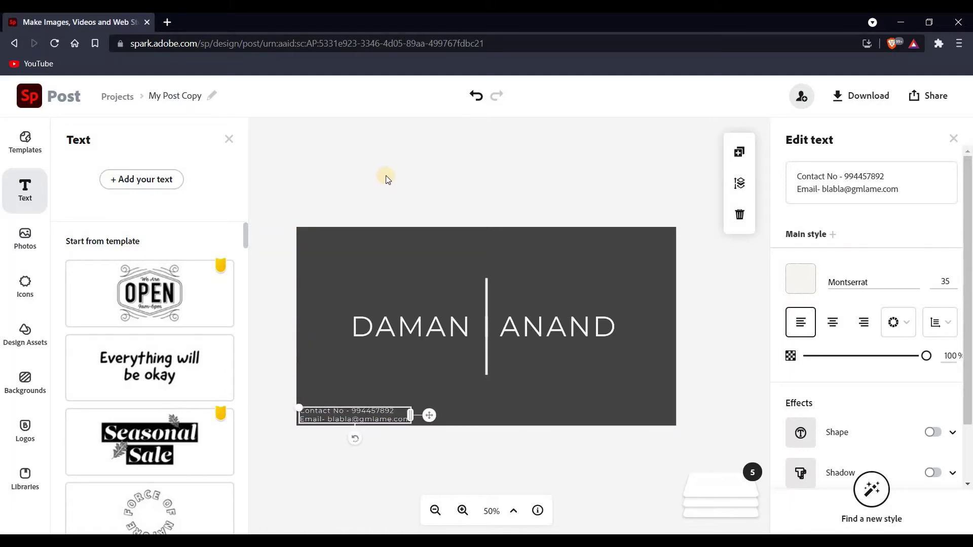
click(350, 414)
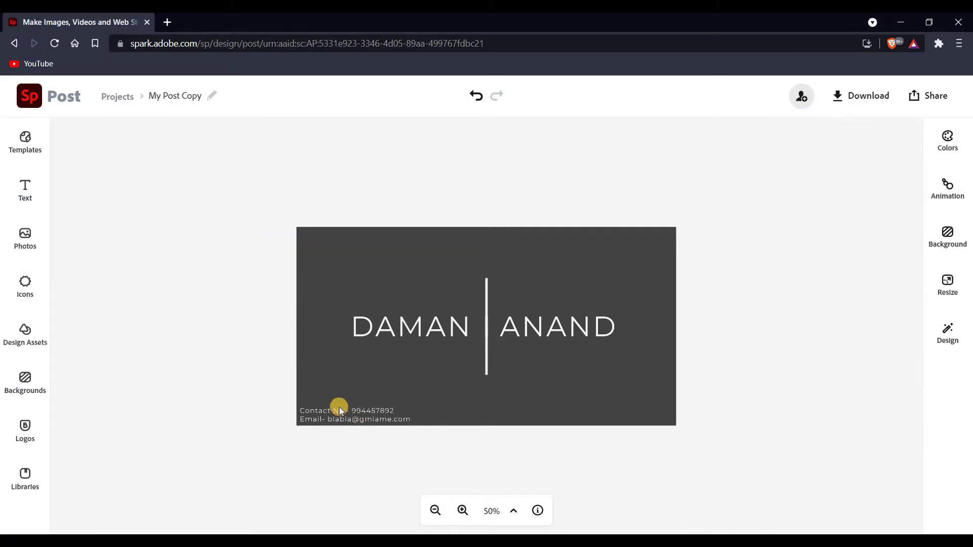
click(339, 407)
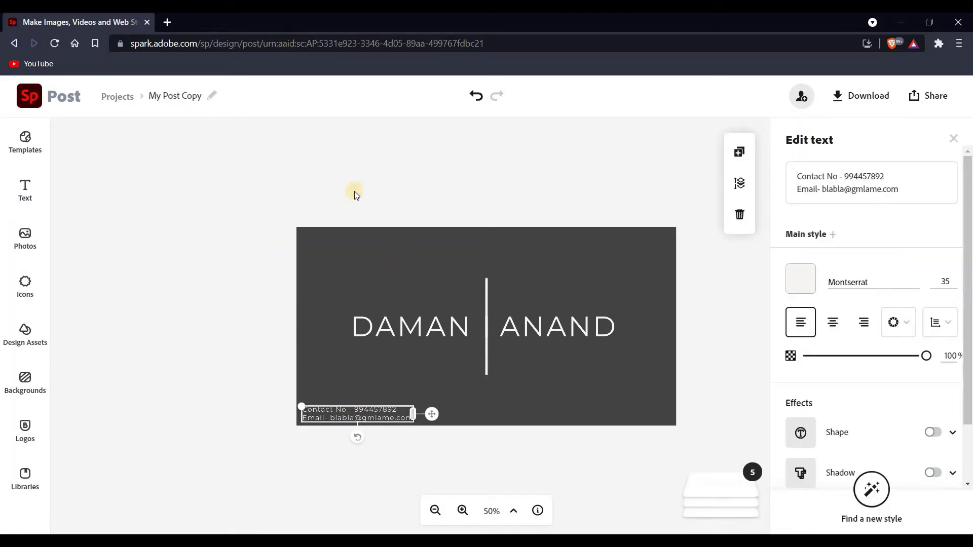
click(448, 382)
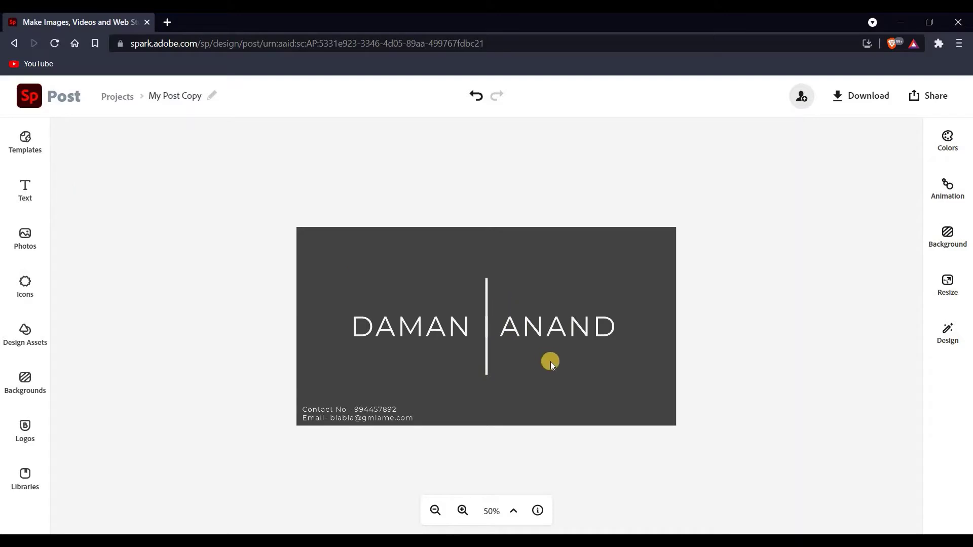
click(572, 322)
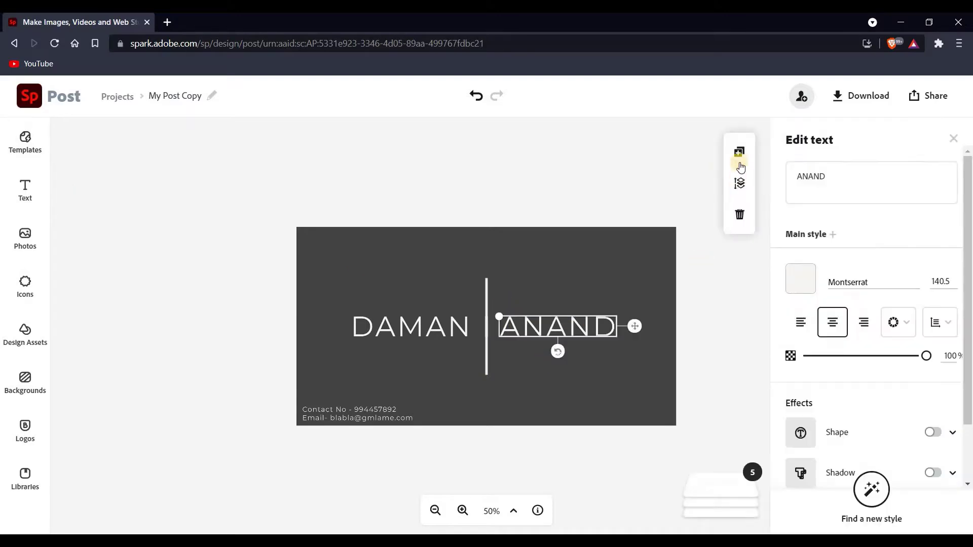
Duplicate the surname text as an 'OWNER' title placed under the divider
click(740, 154)
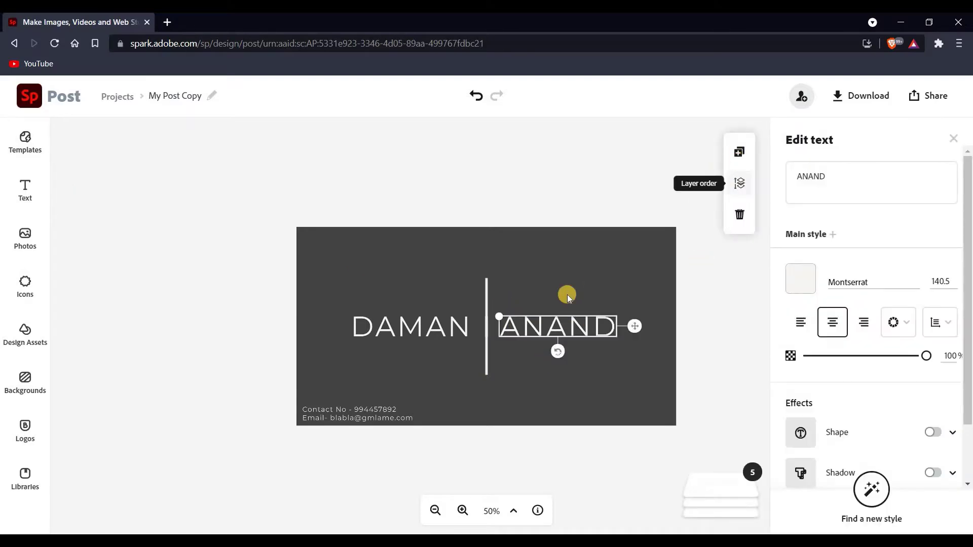
click(787, 183)
text(\)
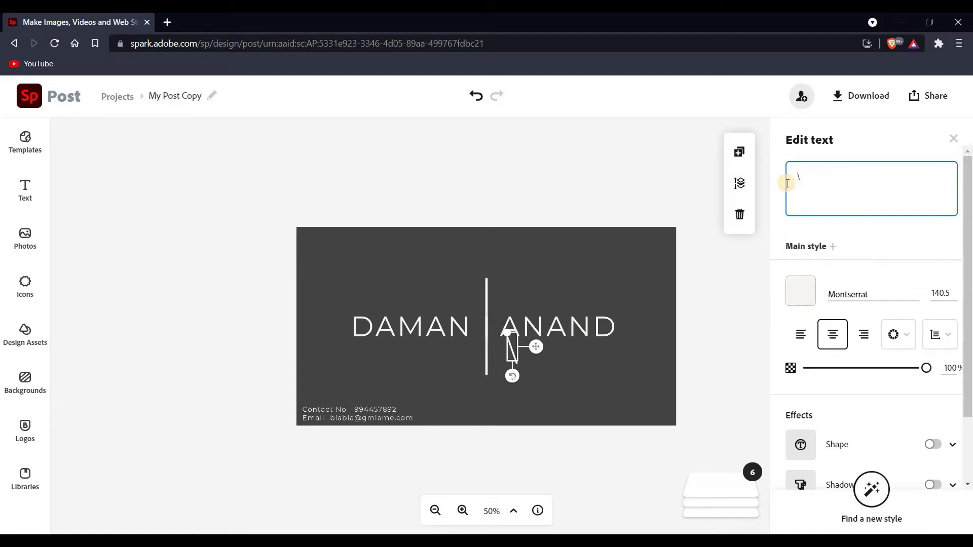
key(BackSpace)
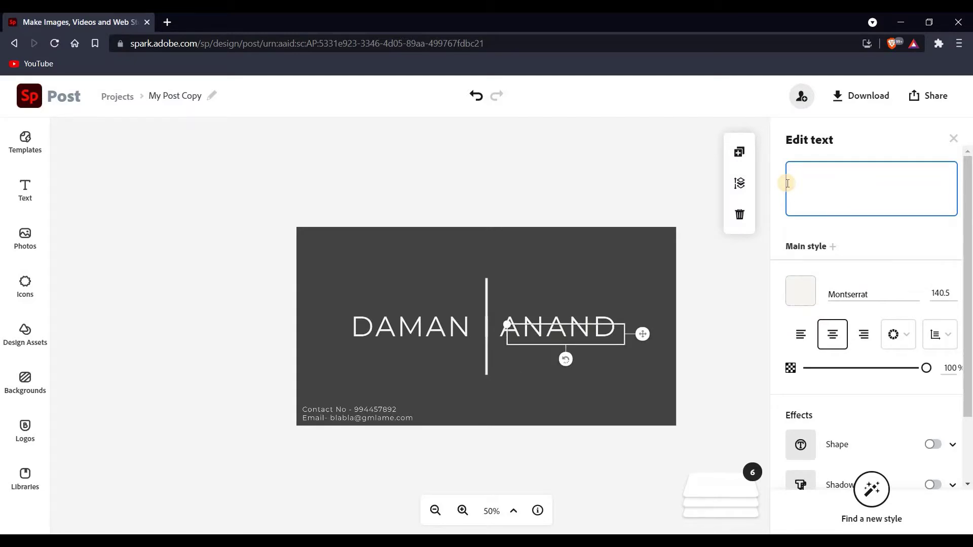
text(OWNE)
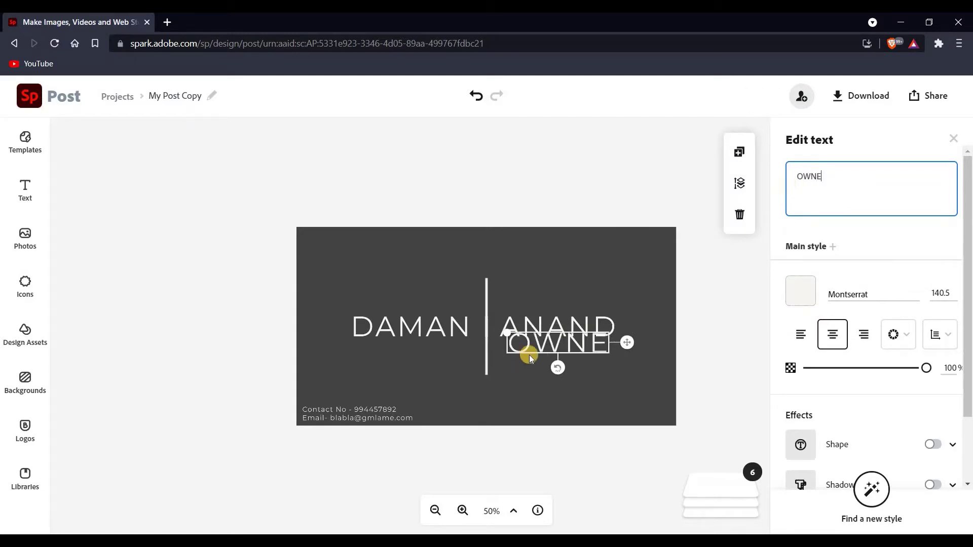
text(R)
drag(538, 343, 653, 349)
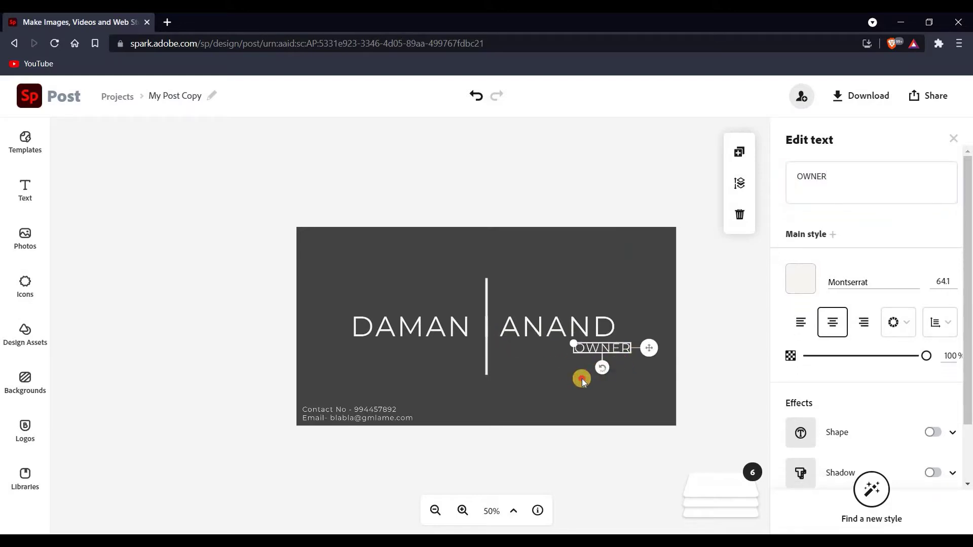
drag(582, 378, 541, 388)
Change the title to 'FOUNDER' and position it in the card's top-left corner
drag(877, 187, 788, 190)
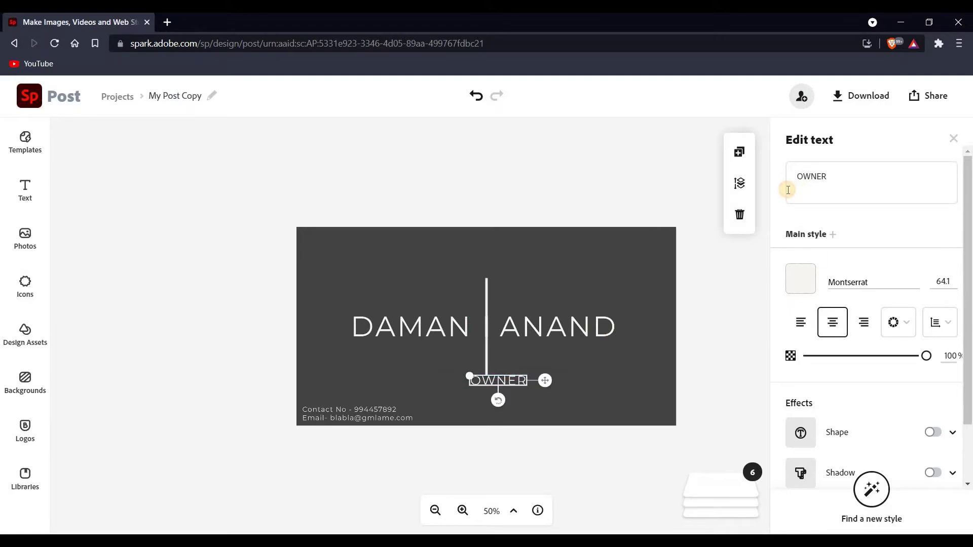
text(FOUNDER)
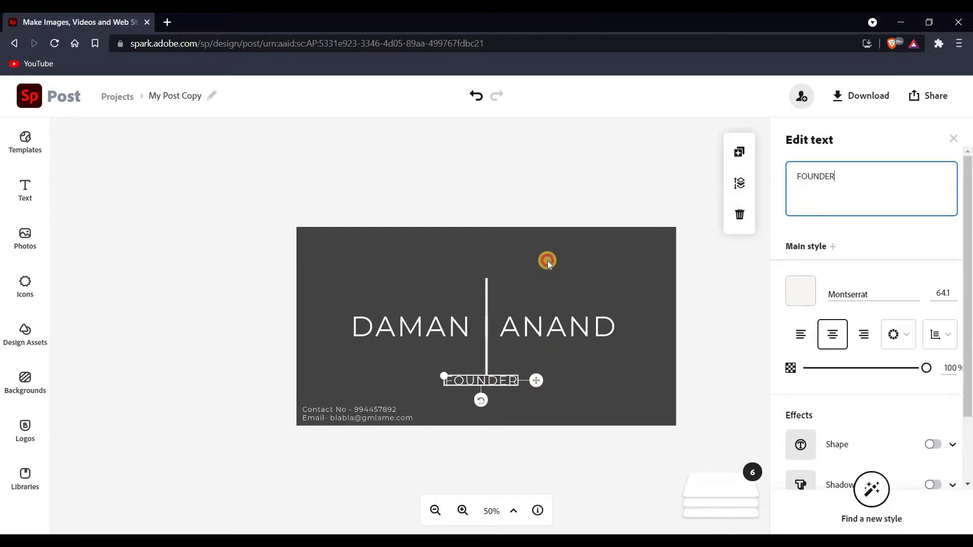
mouse_move(536, 380)
mouse_down()
mouse_move(548, 266)
mouse_move(548, 388)
mouse_up()
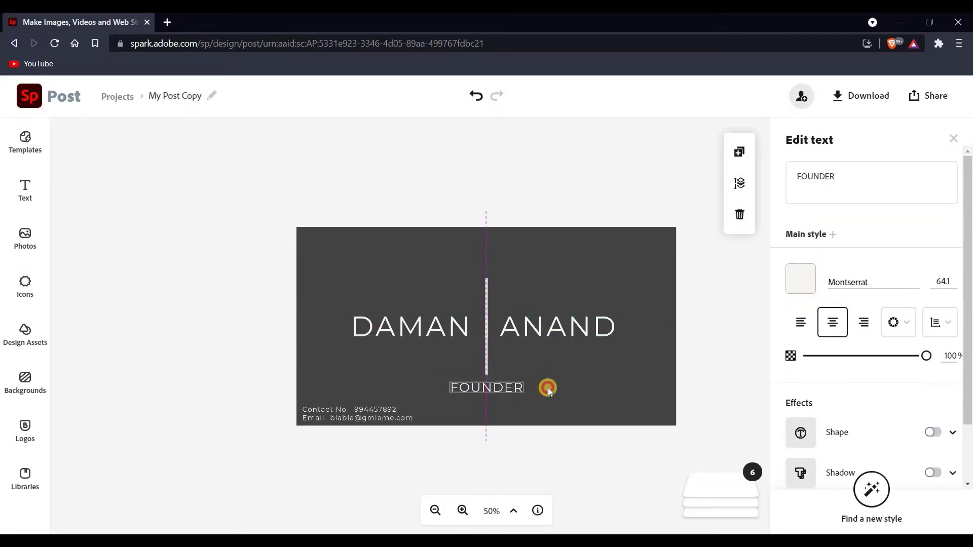
drag(637, 339, 640, 372)
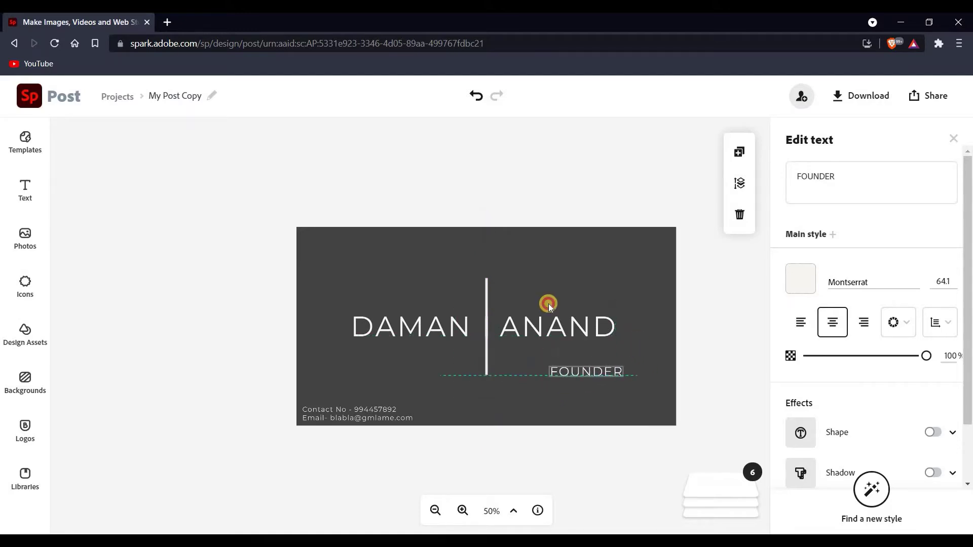
drag(425, 251, 398, 238)
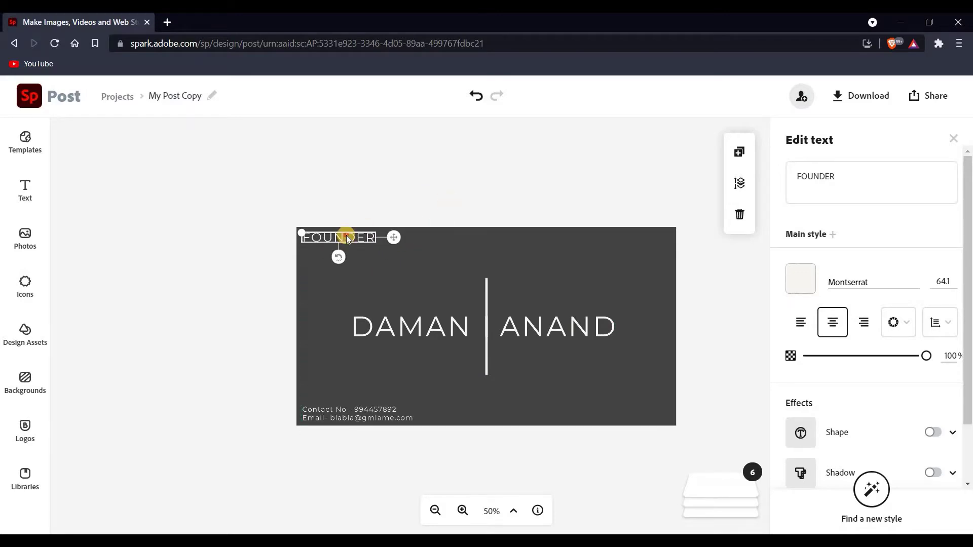
click(484, 193)
key(Up)
key(Left)
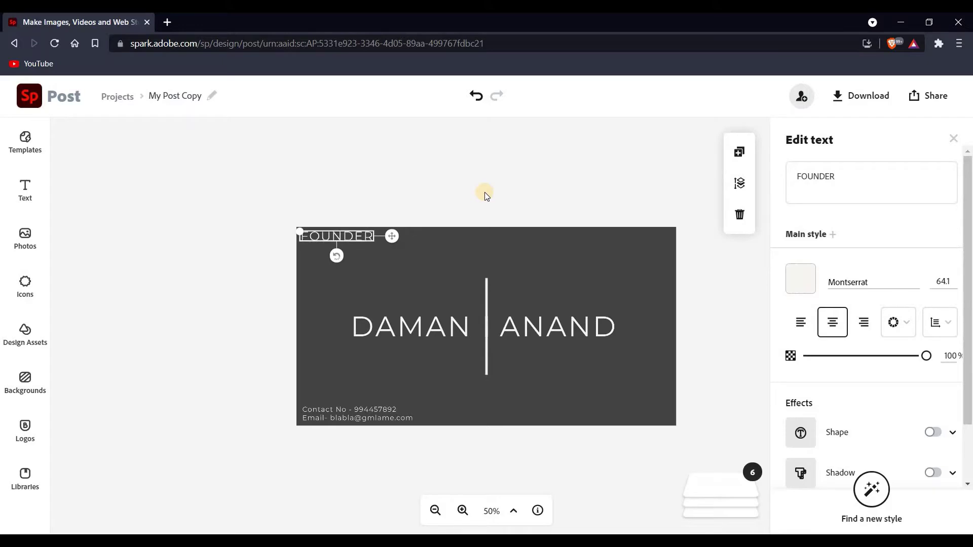
drag(335, 232, 335, 237)
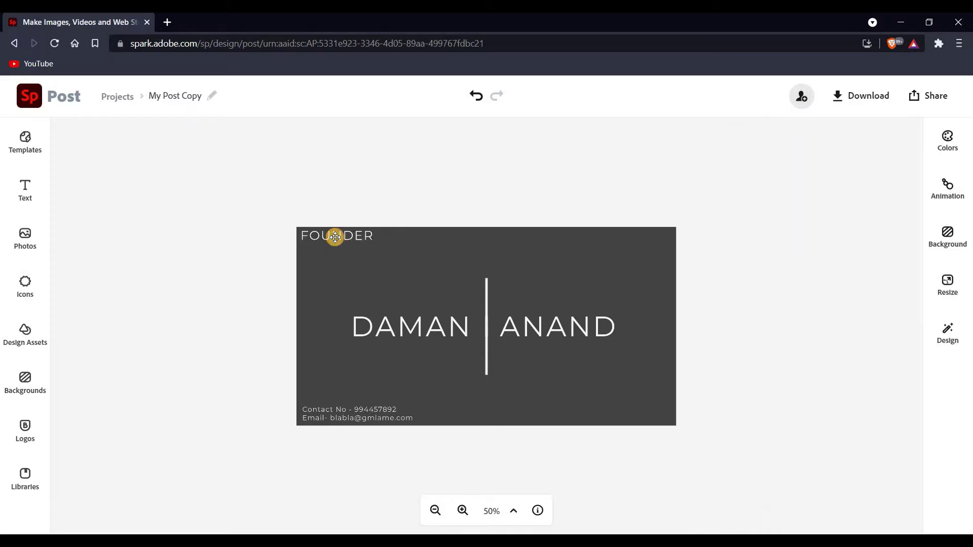
click(334, 237)
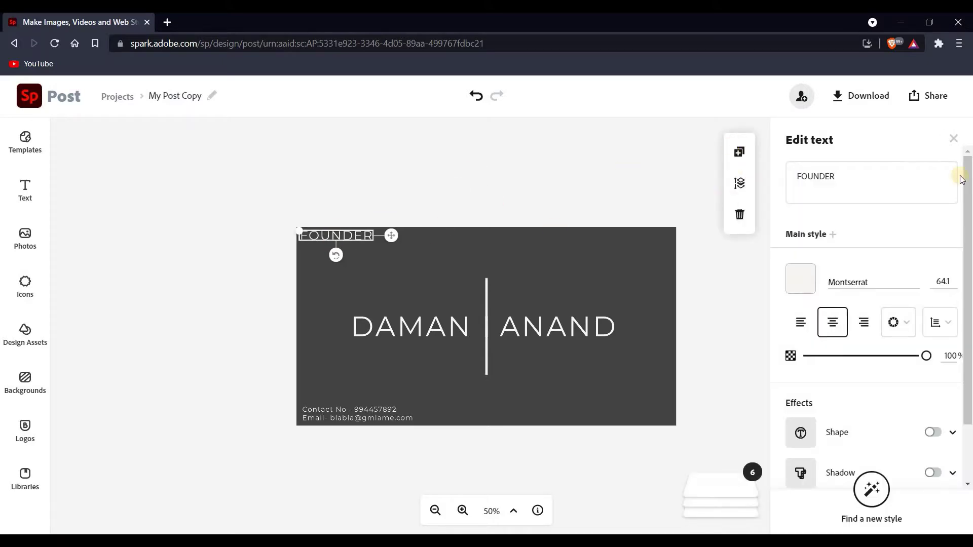
Duplicate the FOUNDER label and replace its text with 'ANAND LTD'
click(740, 151)
click(847, 161)
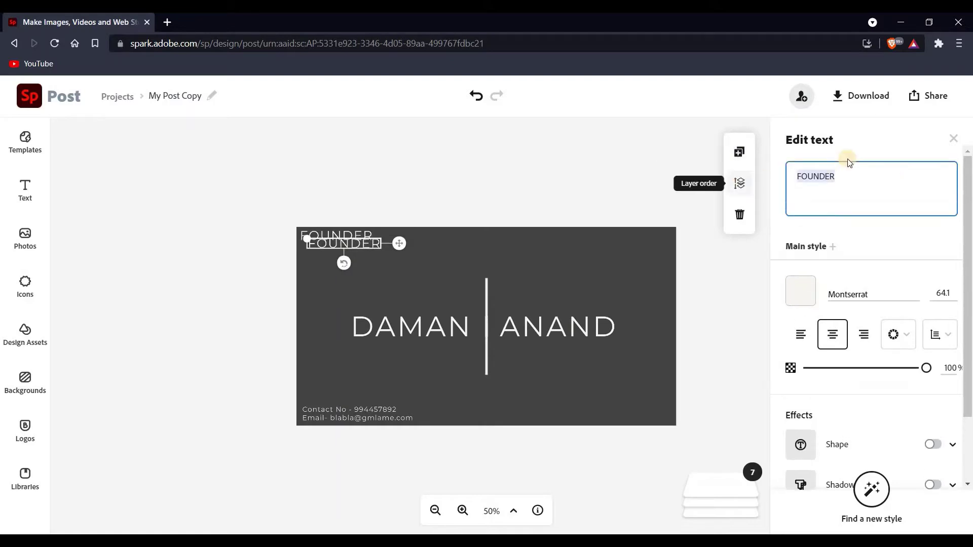
key(End)
key(BackSpace)
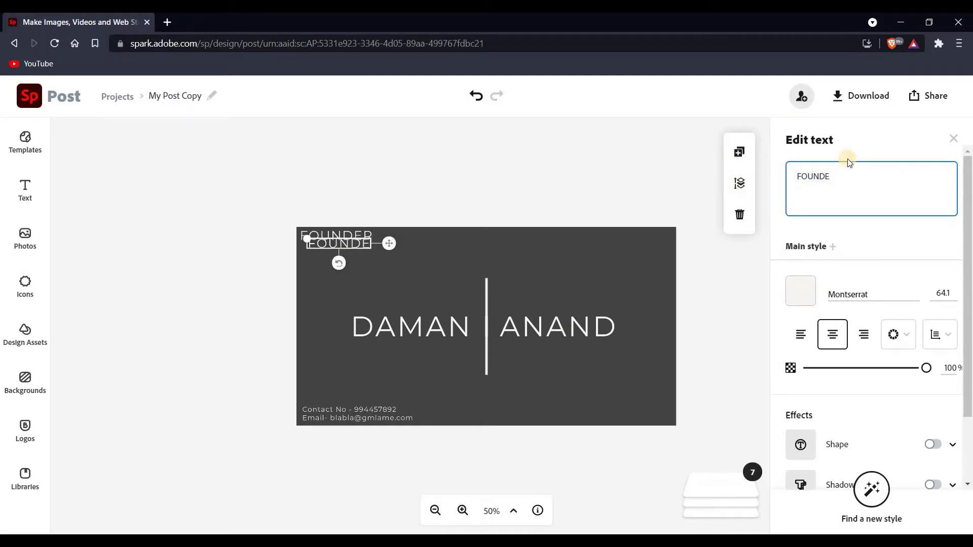
key(BackSpace)
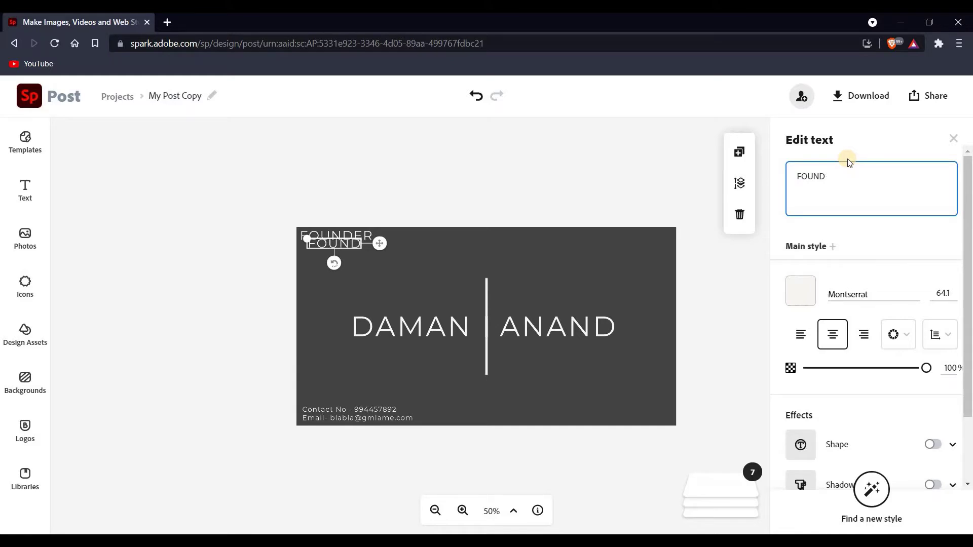
key(BackSpace)
key(BackSpace)
key(BackSpace)
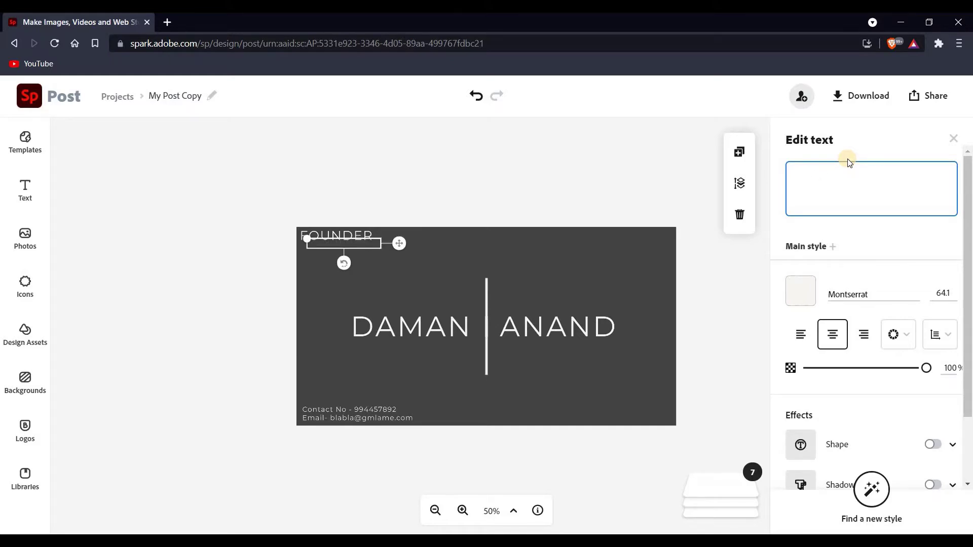
text(ANAND )
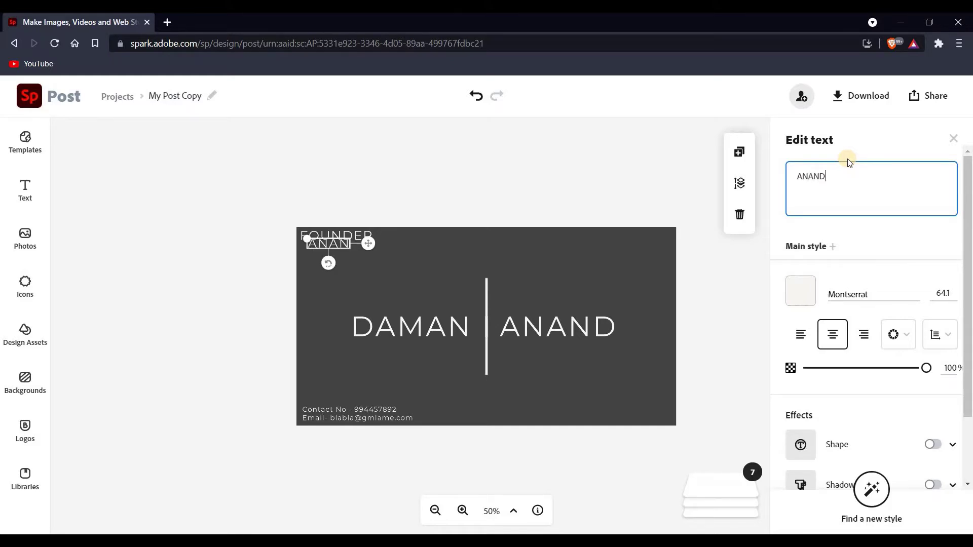
text(LTD)
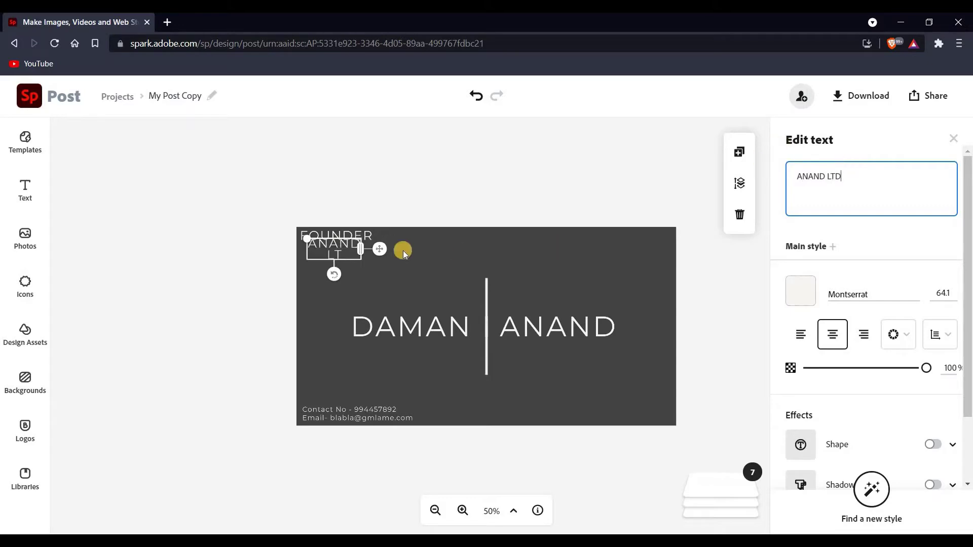
Widen the 'ANAND LTD' label to one line and move it to the top-right corner
drag(390, 252, 488, 252)
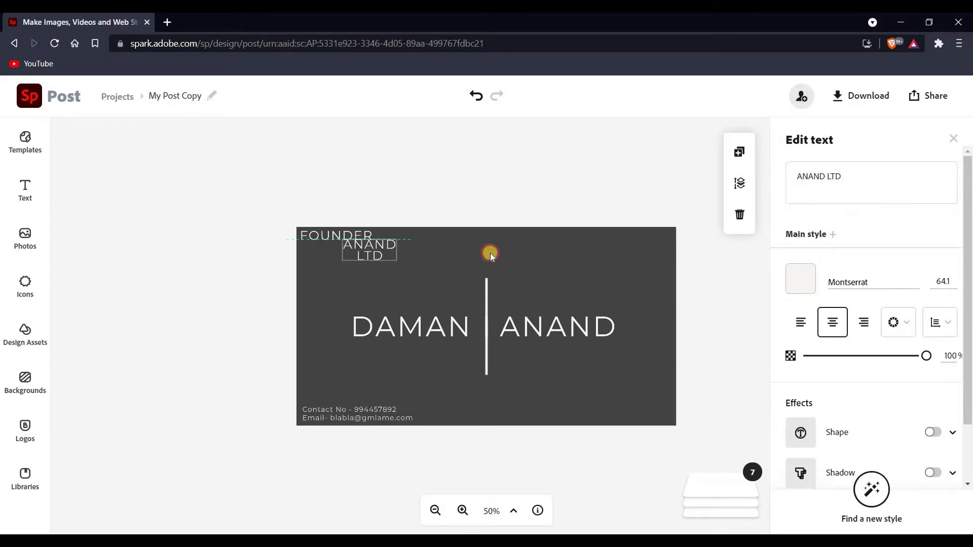
drag(306, 248, 634, 236)
click(693, 240)
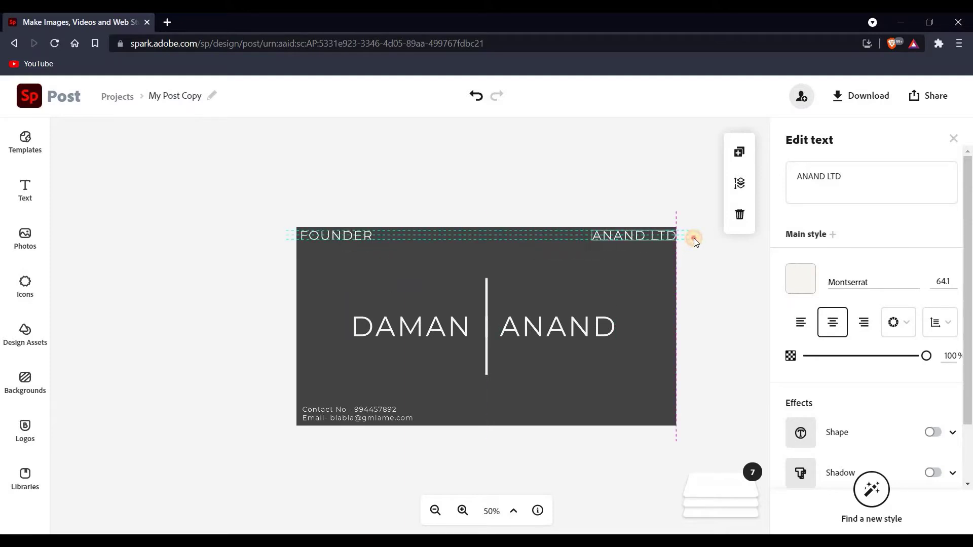
drag(693, 238, 691, 235)
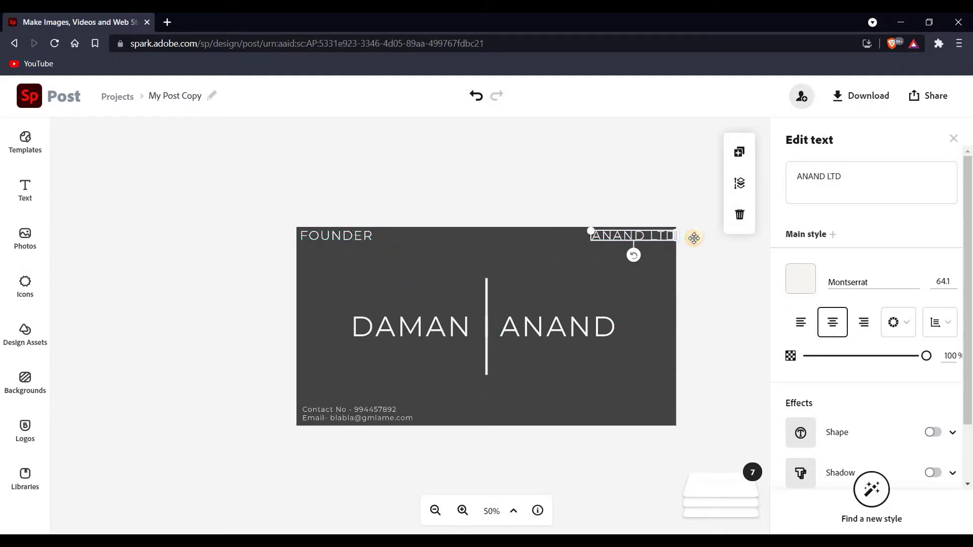
click(796, 283)
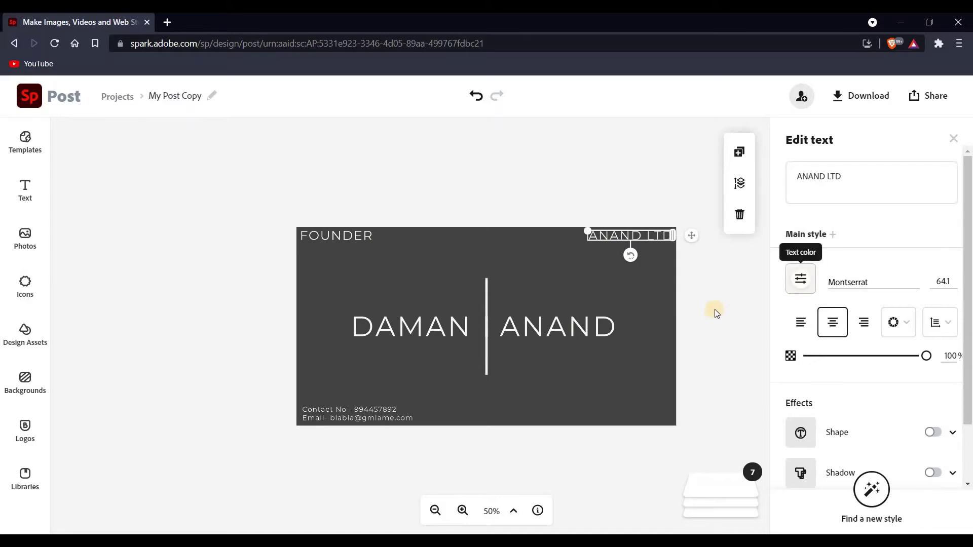
Colour the 'ANAND LTD' label golden yellow (#F3D53D)
click(729, 313)
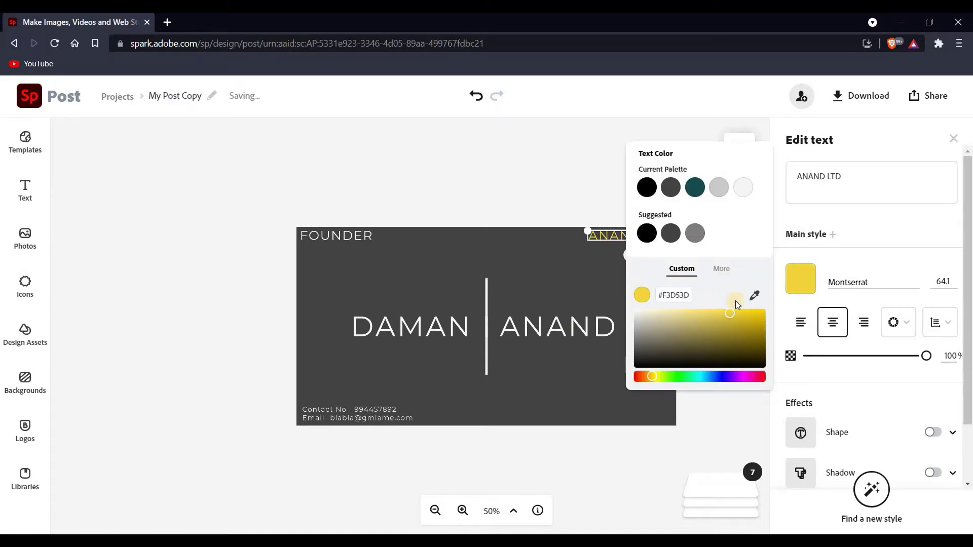
click(735, 318)
click(496, 175)
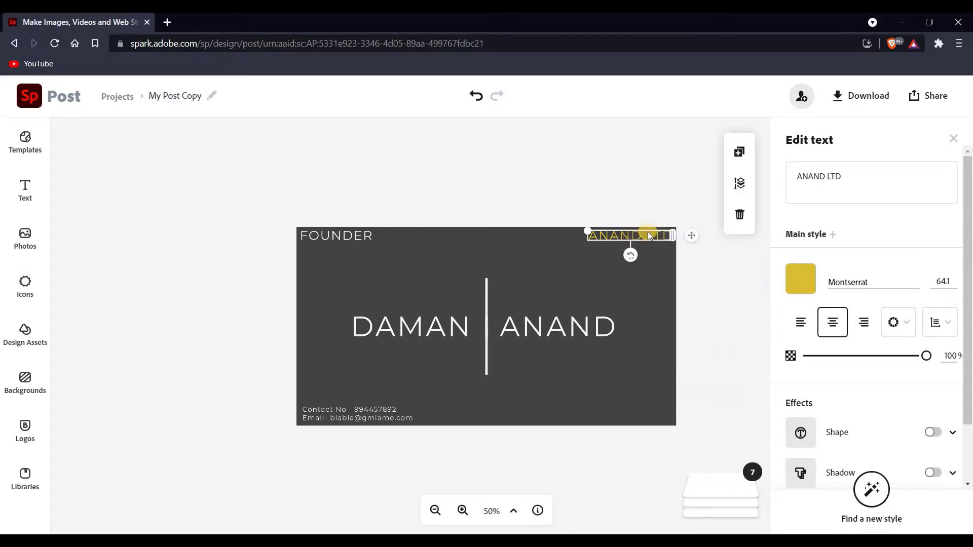
click(647, 218)
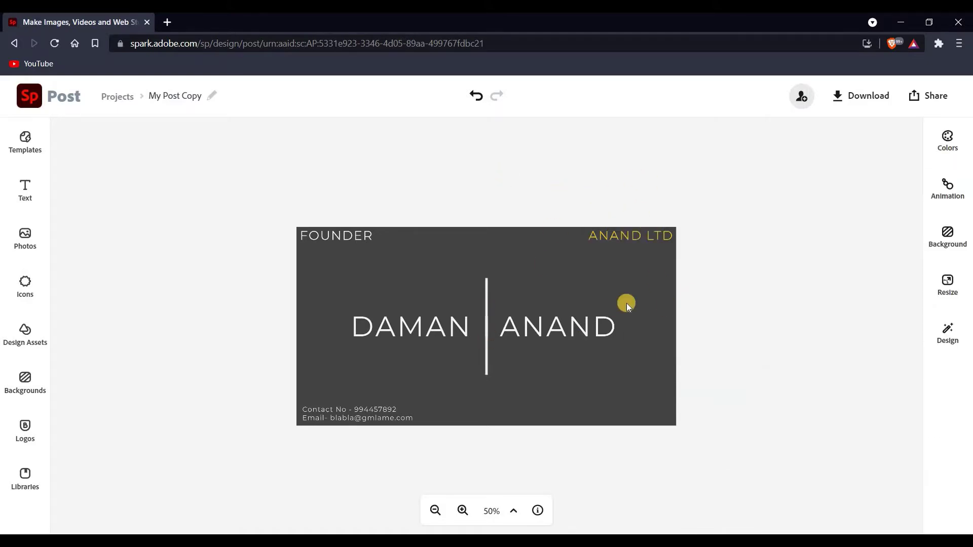
Download the card as a JPG named 'CARD INT 1.jpg' to the Desktop
click(861, 96)
click(818, 149)
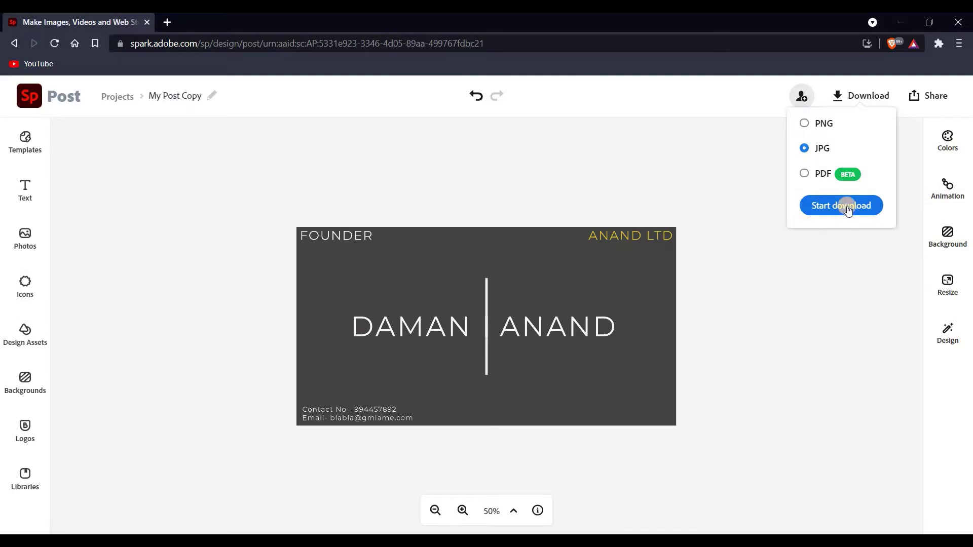
click(813, 207)
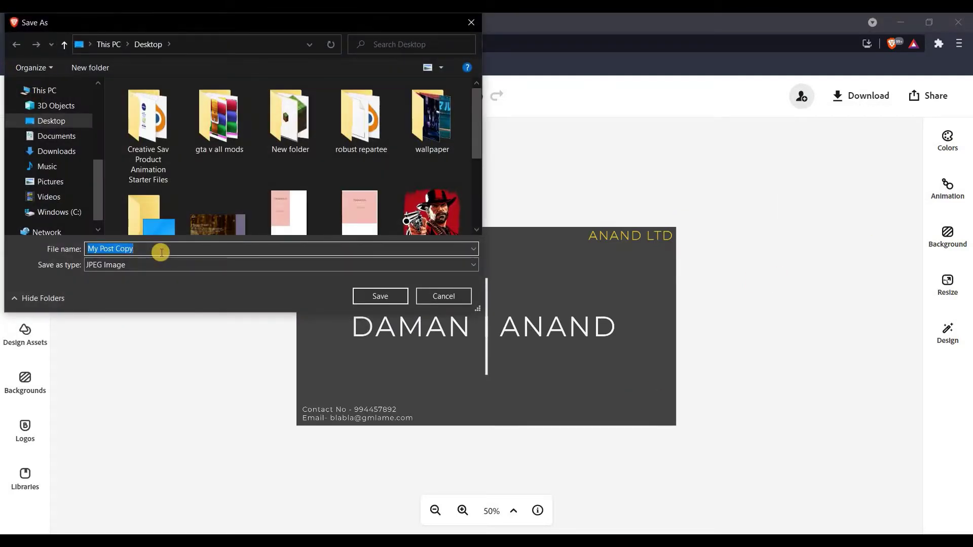
key(BackSpace)
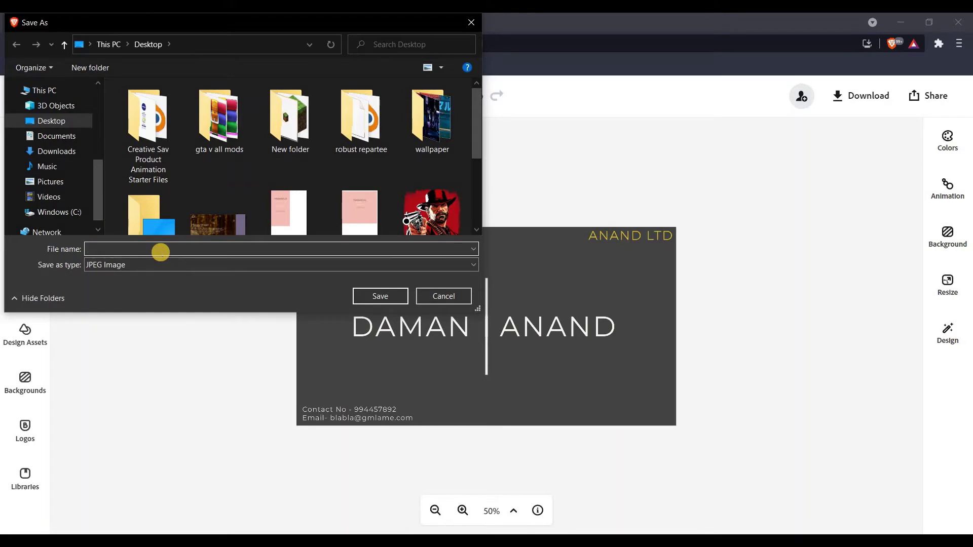
text(CARD INT 1)
click(380, 296)
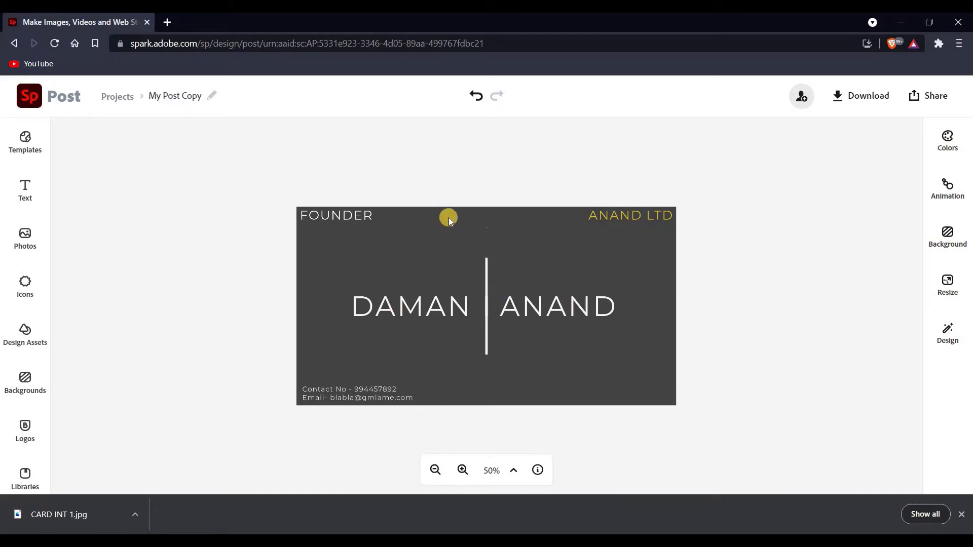
Delete the central name heading and divider, then enlarge the company name in the card centre
drag(472, 254, 401, 246)
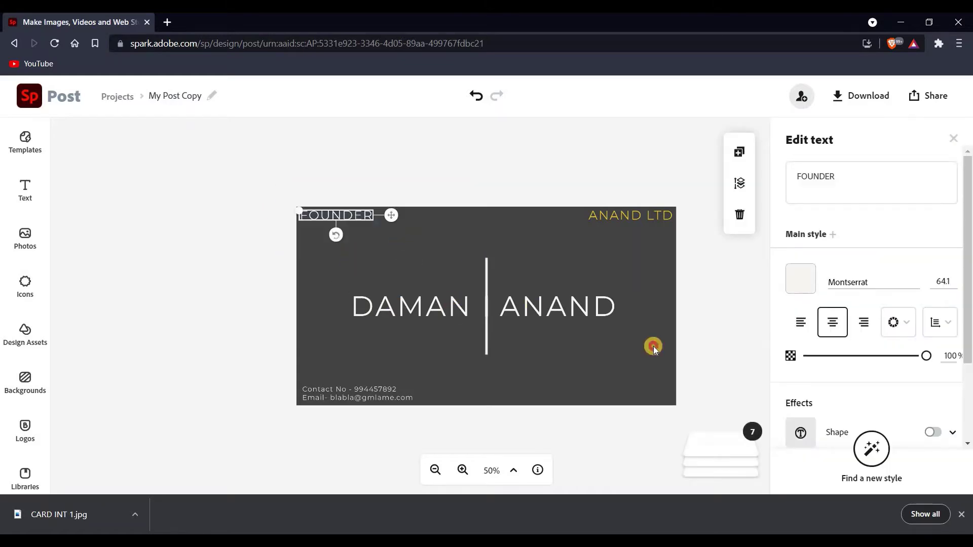
drag(652, 345, 628, 361)
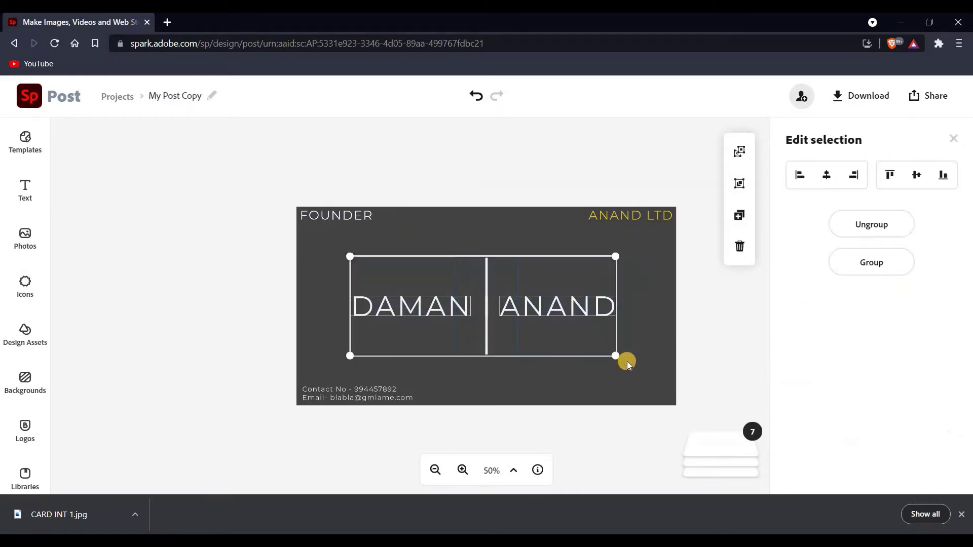
click(593, 248)
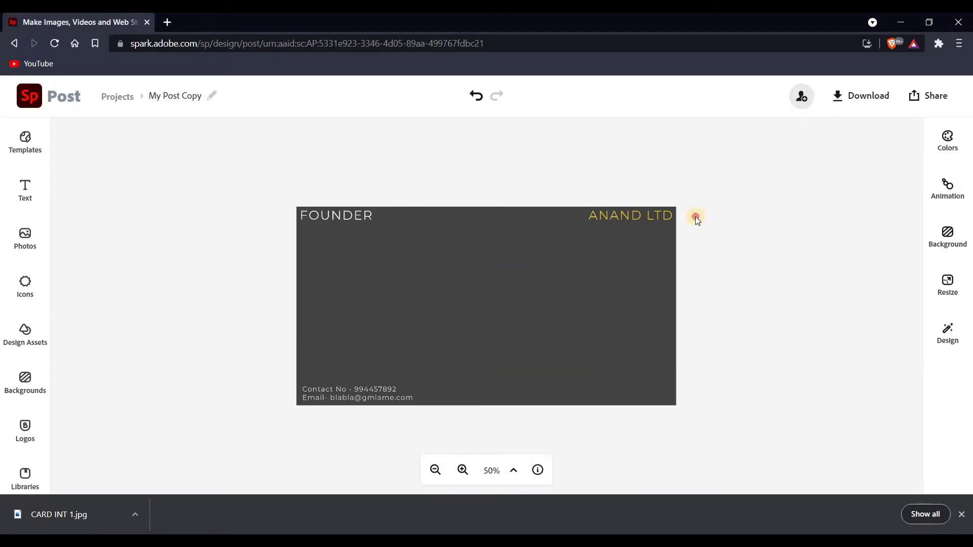
drag(695, 217, 449, 303)
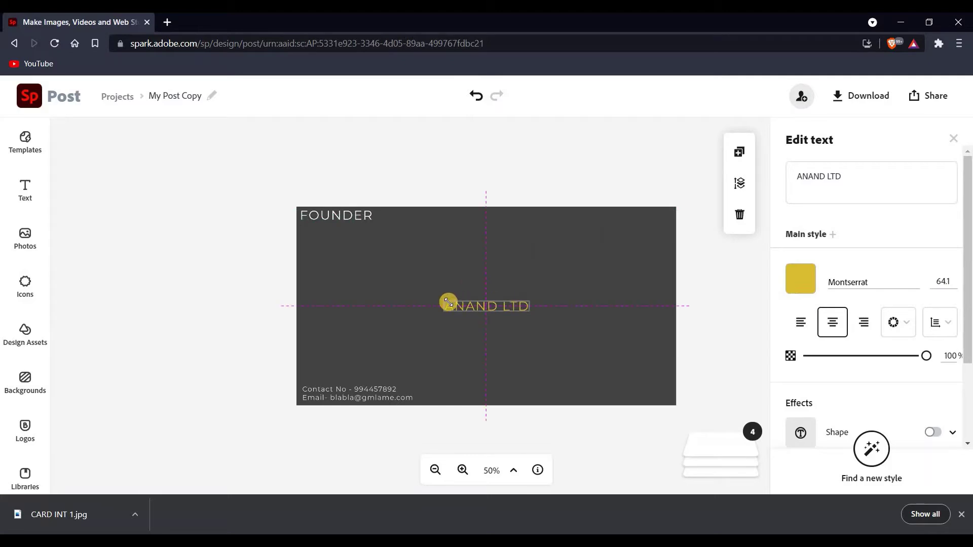
drag(555, 309, 646, 275)
Shrink FOUNDER below the company name and delete the contact details
click(398, 227)
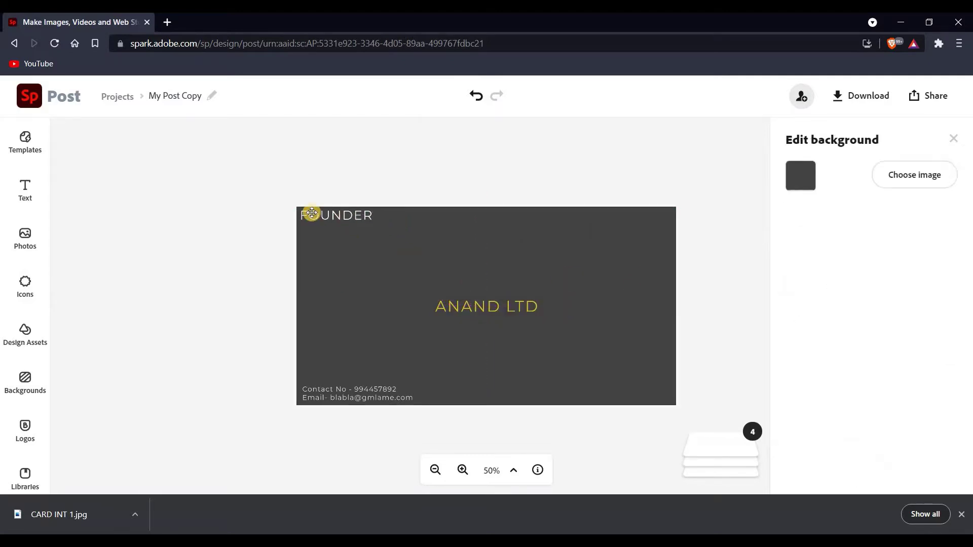
click(311, 213)
mouse_move(392, 218)
mouse_down()
mouse_move(537, 326)
mouse_move(559, 285)
mouse_up()
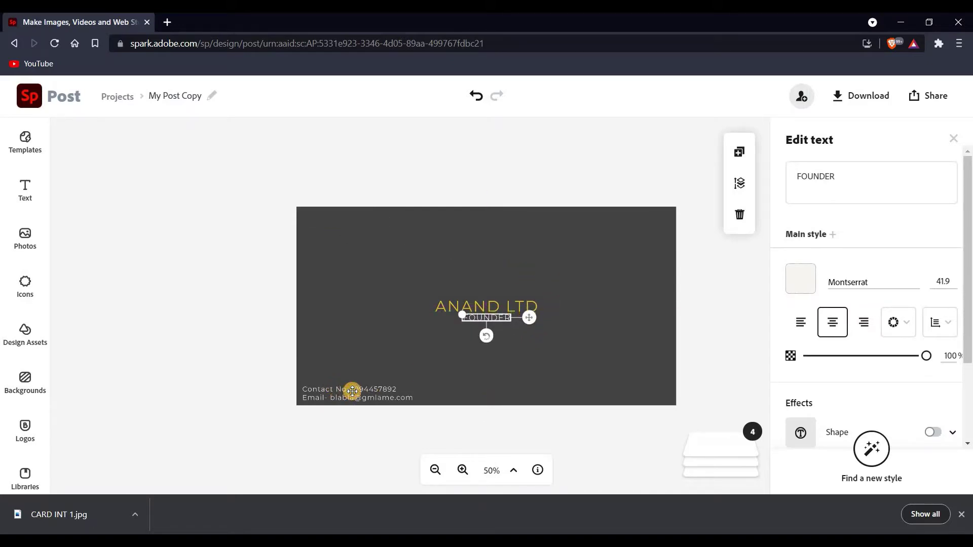
click(416, 394)
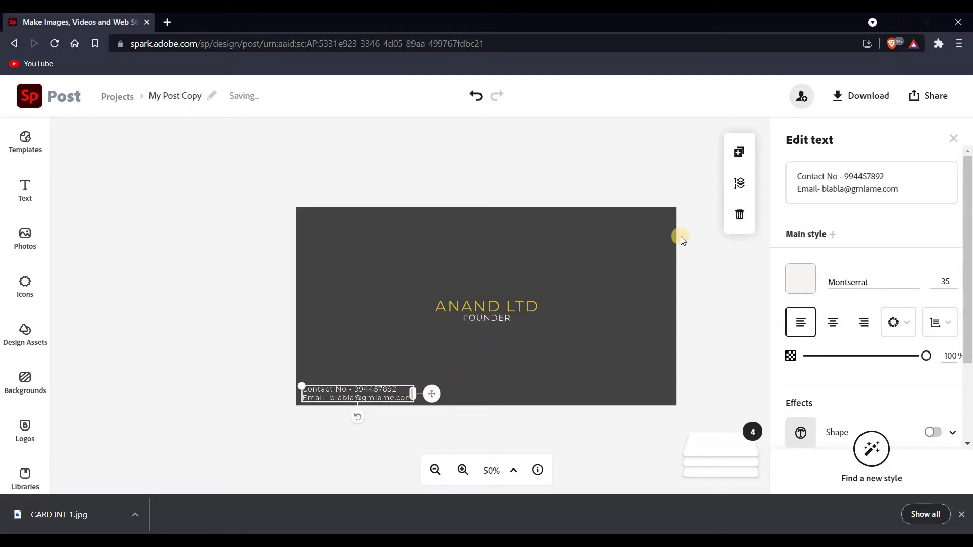
click(739, 214)
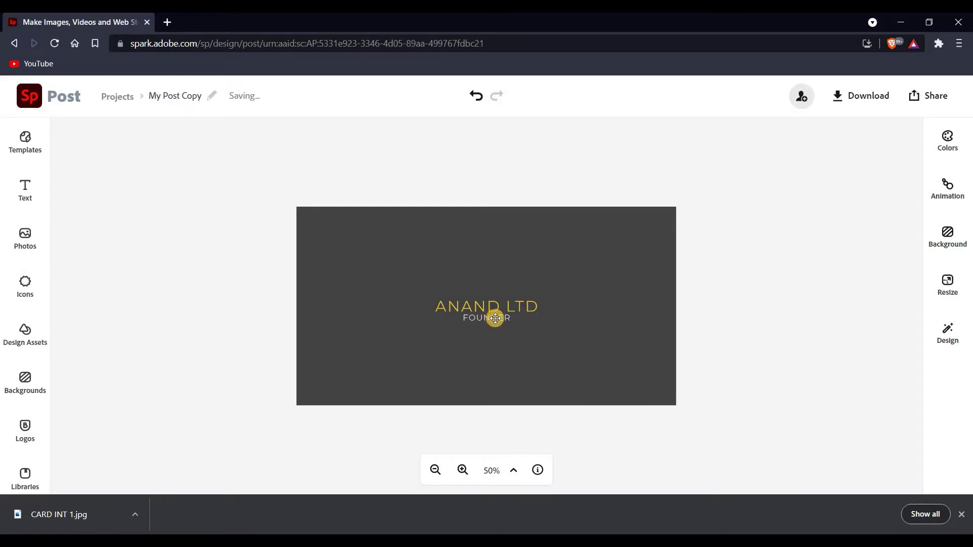
Add a full stop to make 'ANAND LTD.' and centre it above FOUNDER
click(511, 304)
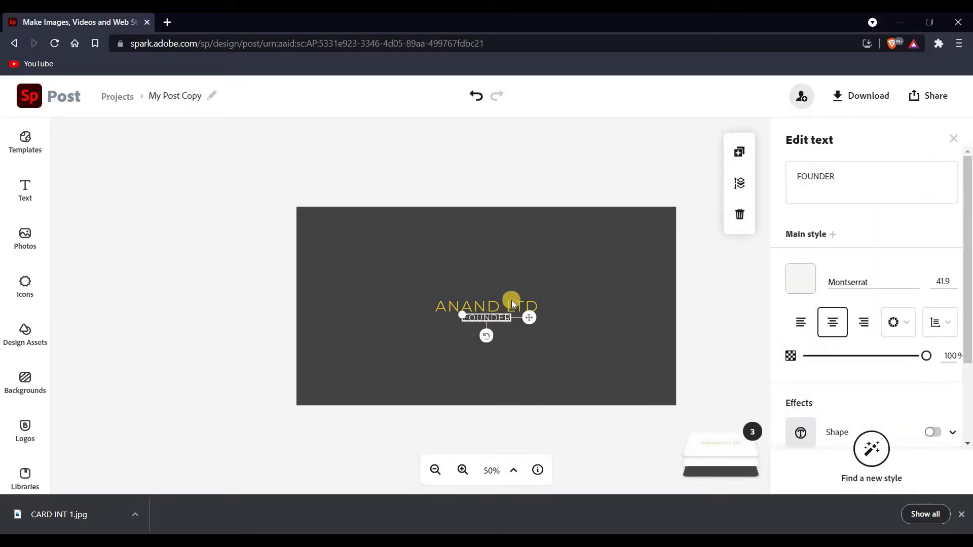
click(853, 180)
text(.)
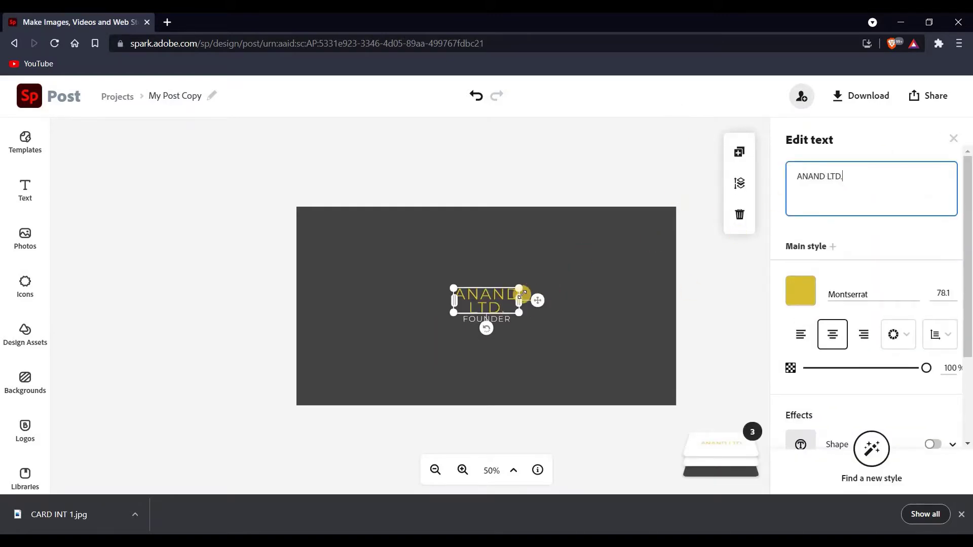
click(529, 300)
drag(521, 299, 557, 291)
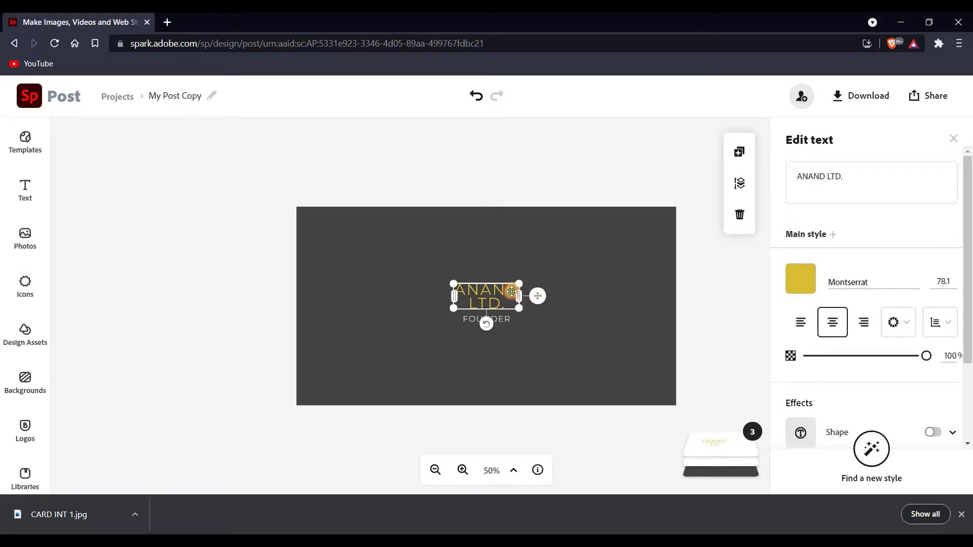
drag(504, 305, 484, 304)
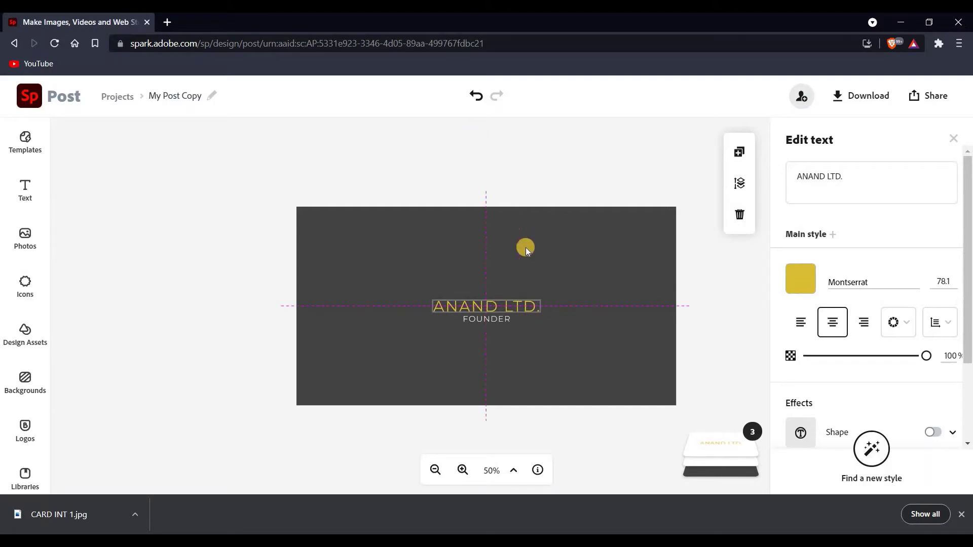
click(497, 317)
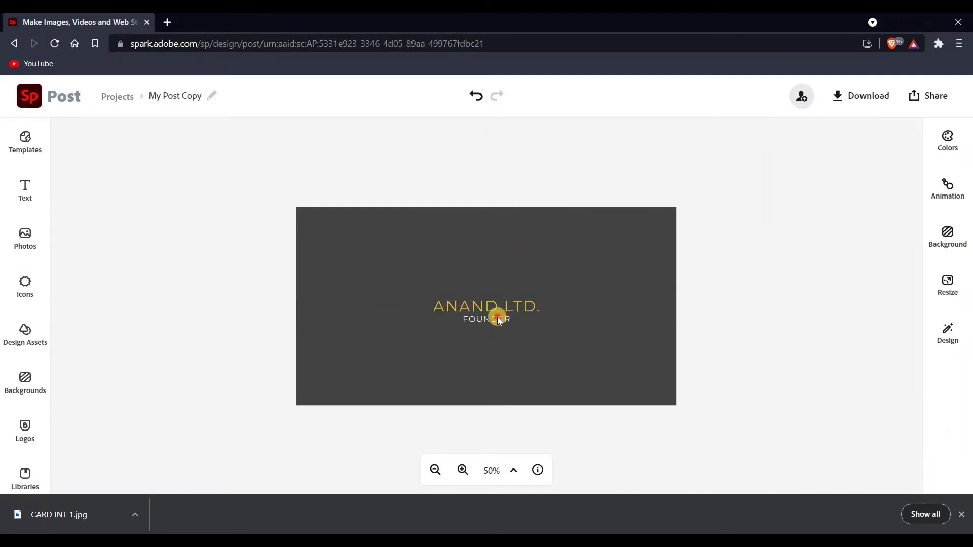
Download the simplified card as the JPEG 'card int 2bk.jpg' to the desktop
click(594, 178)
click(835, 106)
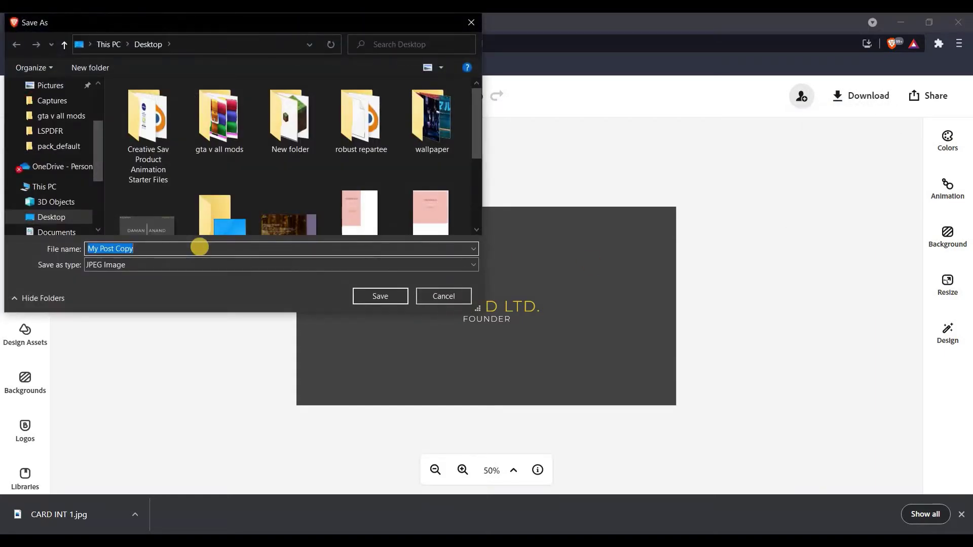
text(card int )
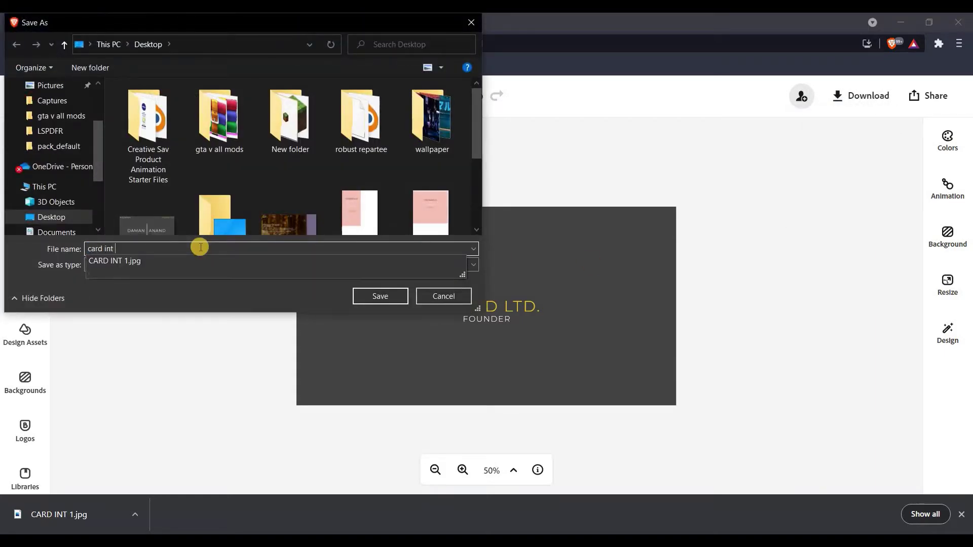
text(2bk)
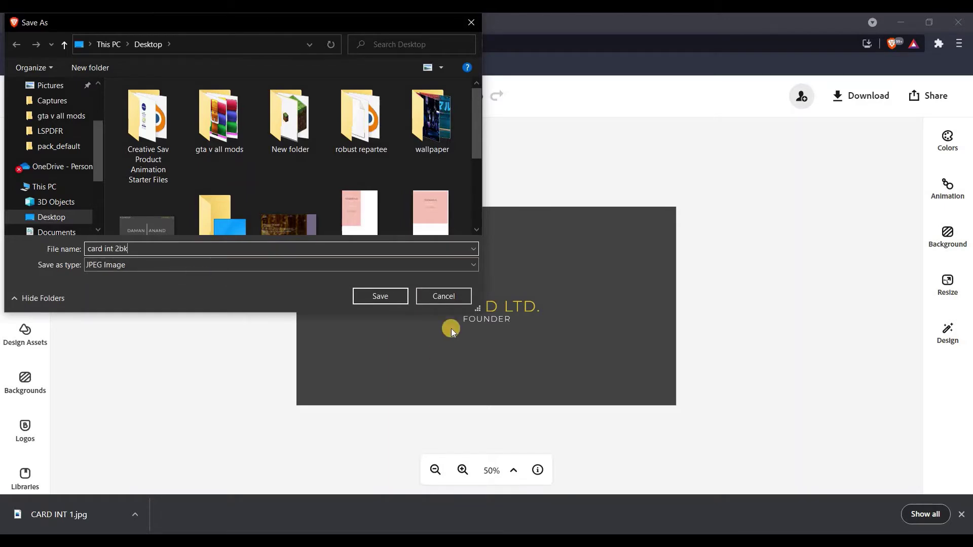
click(364, 294)
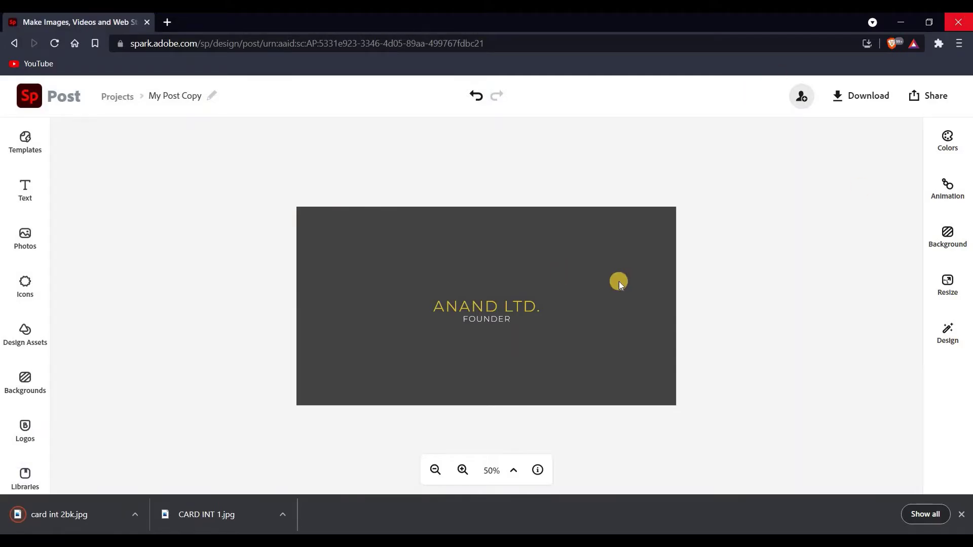
Show the desktop and place the CARD INT 1 and card int 2bk images side by side
key(super+d)
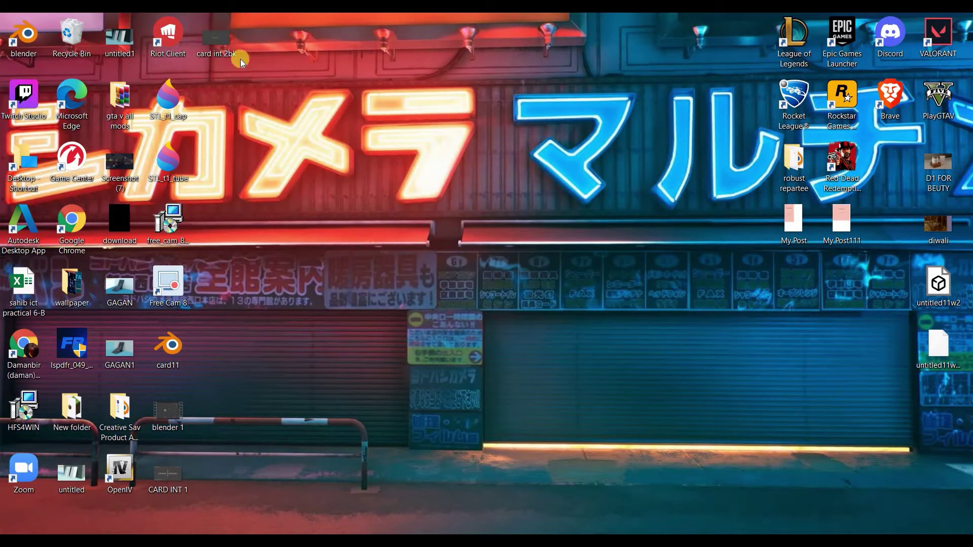
drag(167, 474, 360, 163)
drag(215, 38, 360, 99)
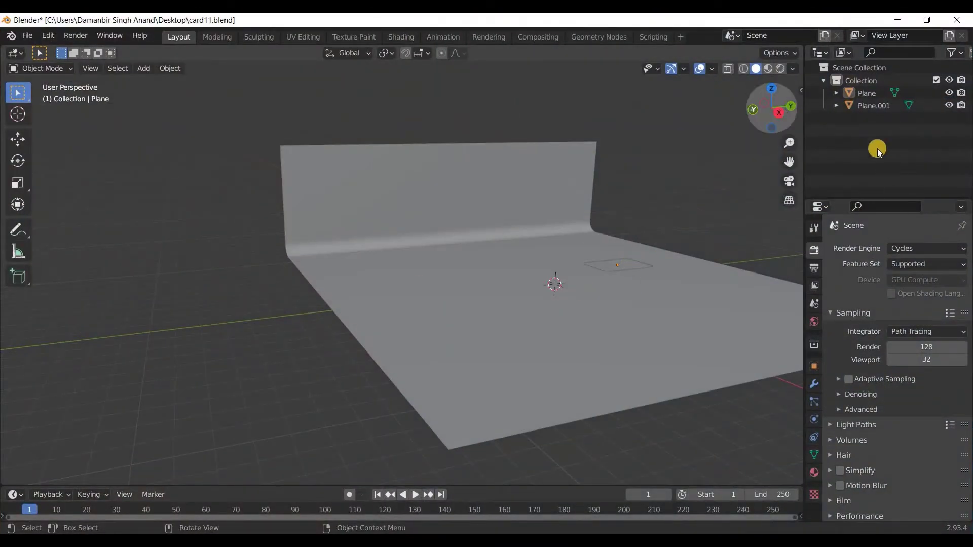
Hide the backdrop Plane.001 and frame the small card plane in the Shading workspace
click(949, 106)
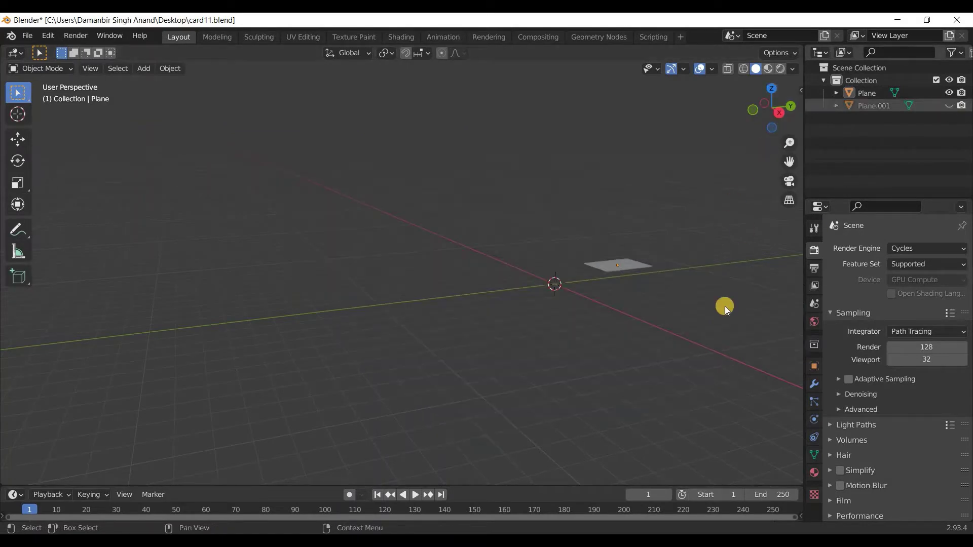
mouse_move(789, 162)
mouse_down()
mouse_move(779, 382)
mouse_move(536, 263)
mouse_up()
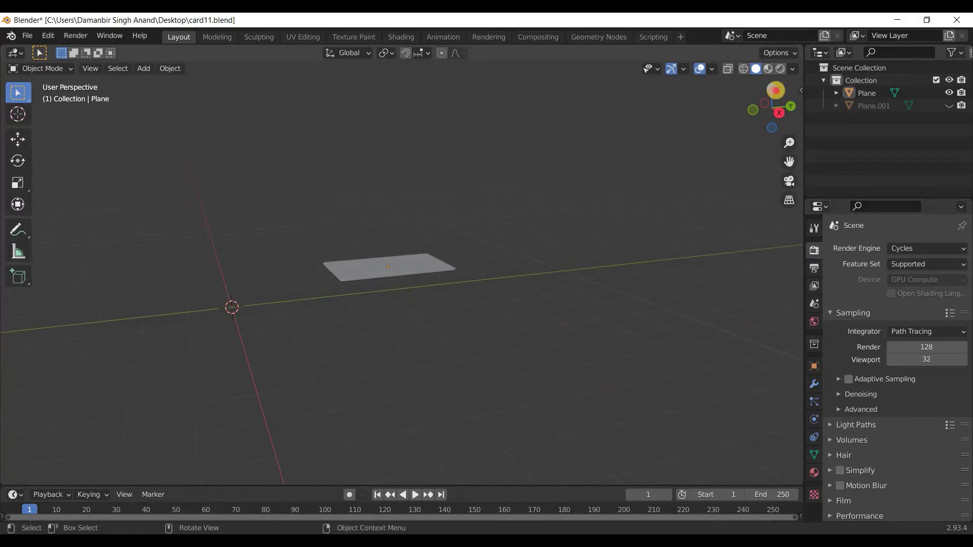
scroll(89, 172, up, 2)
mouse_move(88, 172)
middle_down()
mouse_move(107, 94)
mouse_move(589, 206)
middle_up()
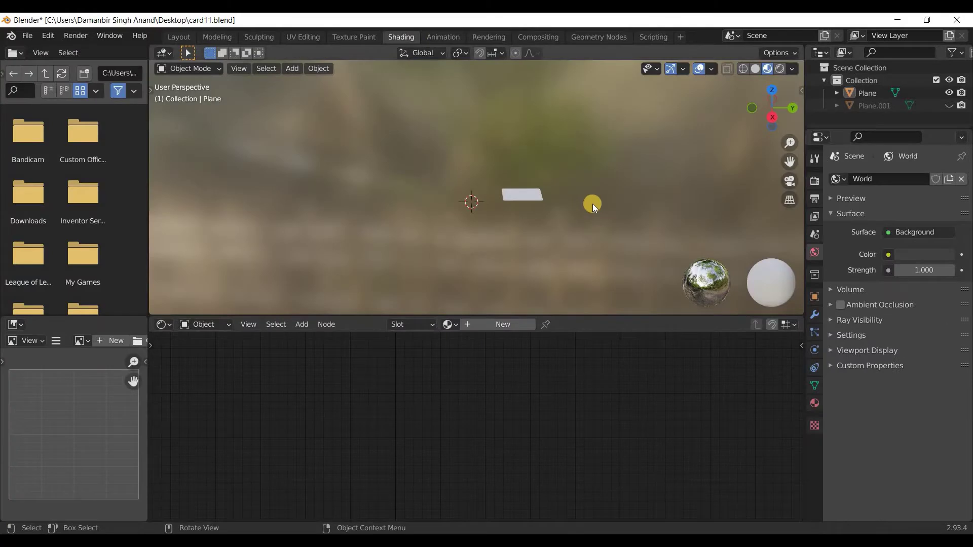
drag(789, 143, 792, 176)
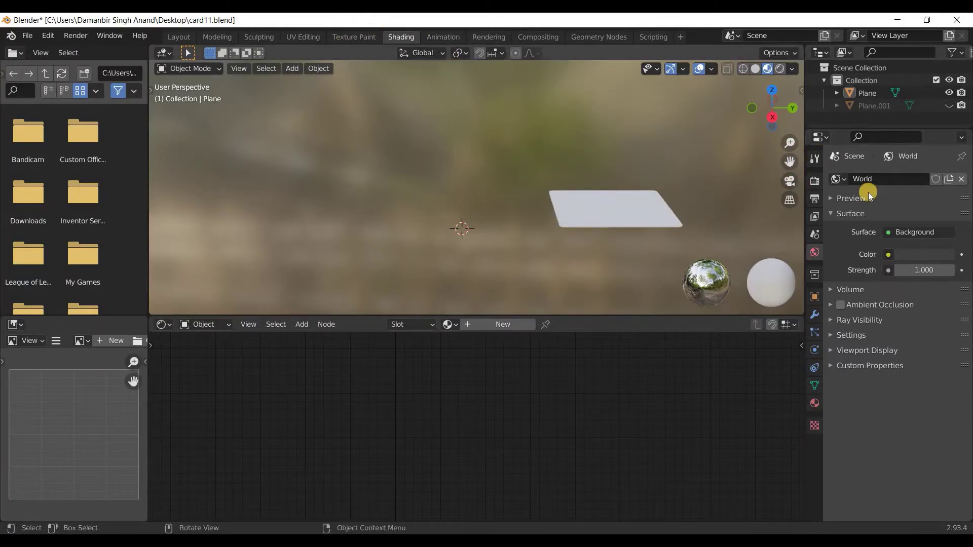
shift+middle_drag(417, 304, 434, 210)
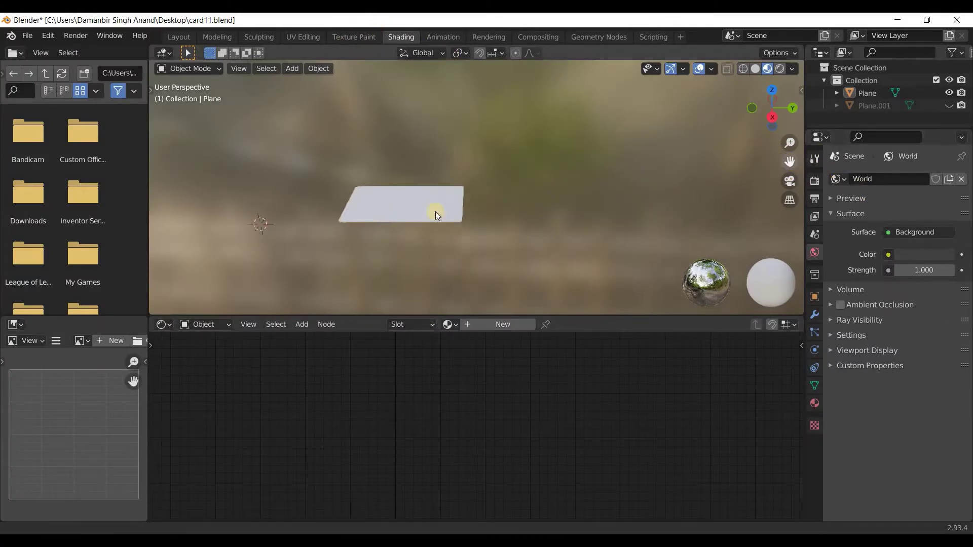
scroll(208, 92, up, 2)
scroll(208, 92, up, 3)
Put the card plane into Edit Mode with face select and view it from above
click(190, 68)
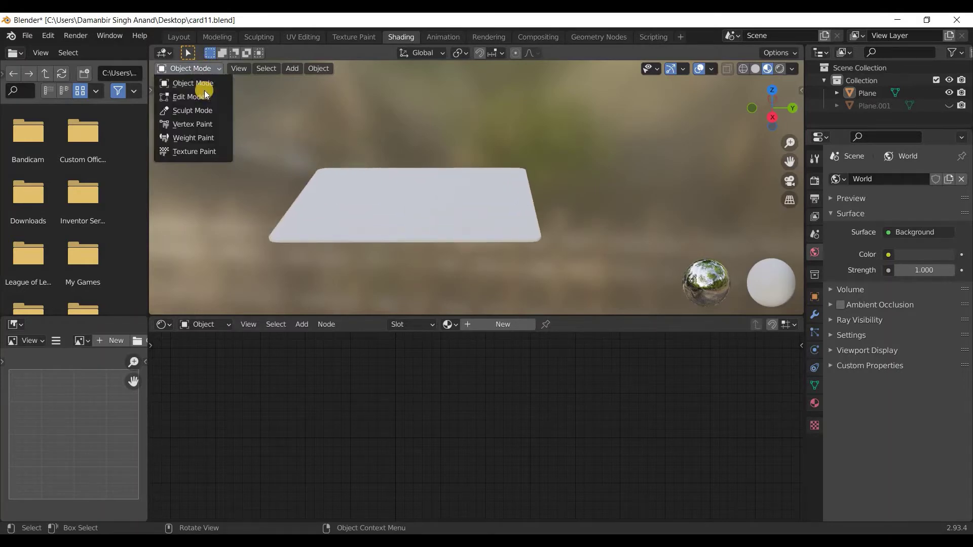
key(Return)
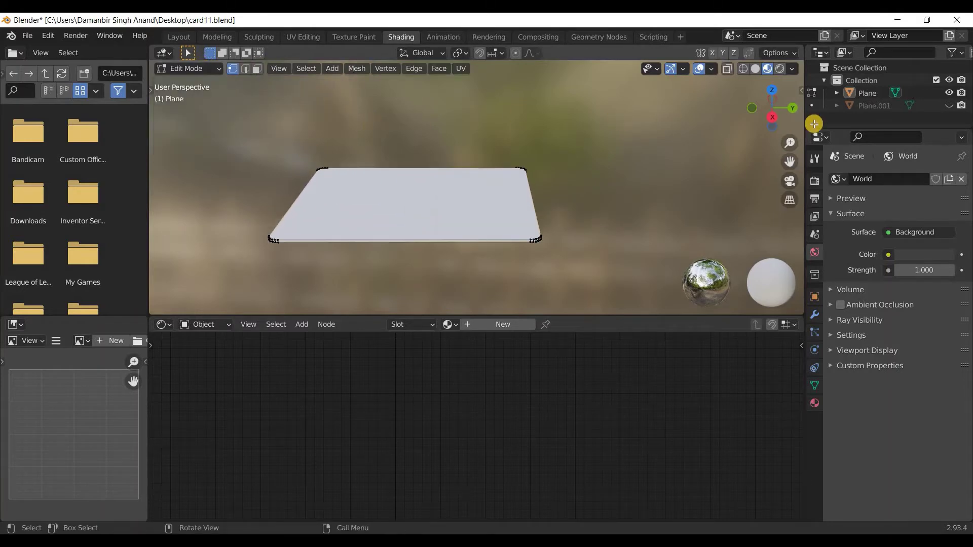
mouse_move(774, 116)
mouse_down()
mouse_move(258, 99)
mouse_move(639, 232)
mouse_up()
scroll(429, 178, down, 1)
scroll(490, 173, down, 2)
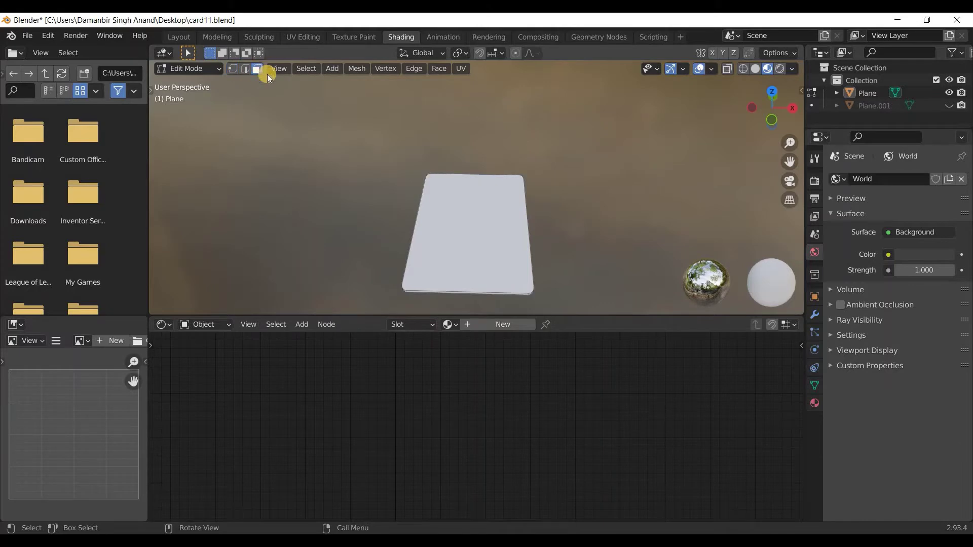
Create new material Material.002 on the card plane and look over its Principled BSDF settings
click(497, 326)
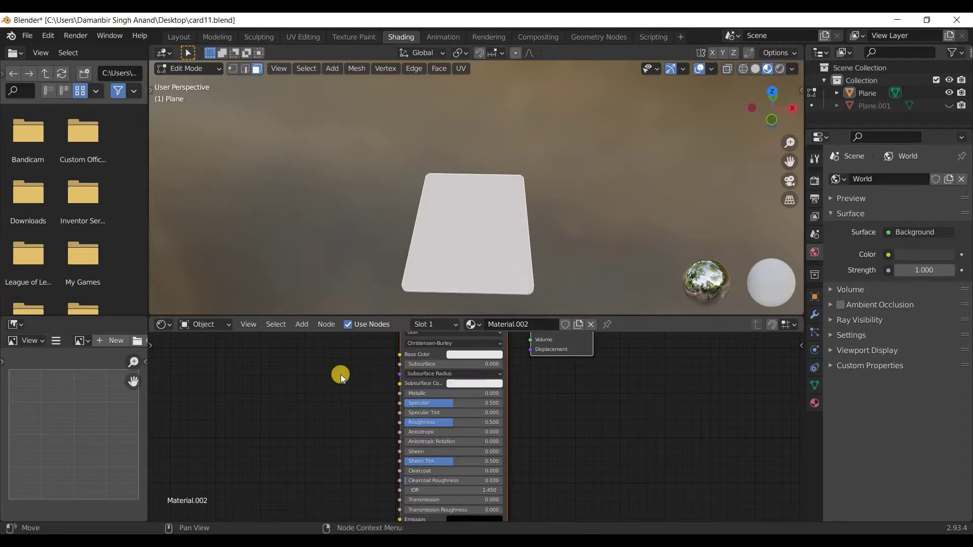
scroll(341, 378, down, 1)
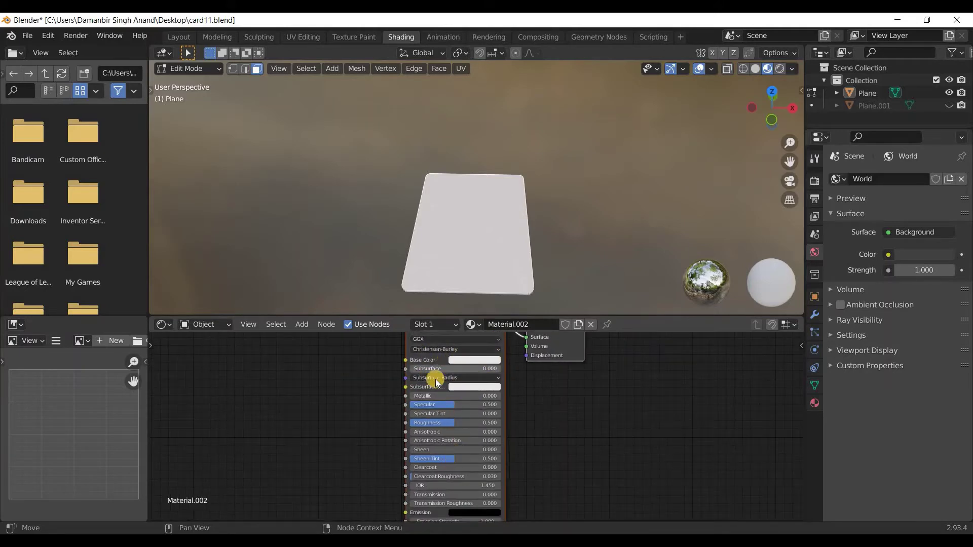
drag(423, 431, 427, 431)
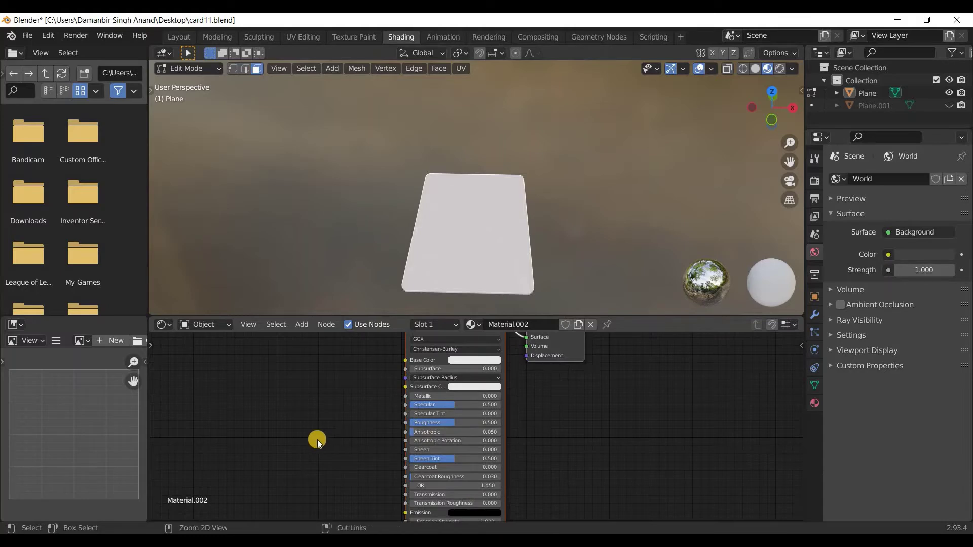
key(ctrl+z)
key(ctrl+shift+z)
ctrl+scroll(306, 423, up, 5)
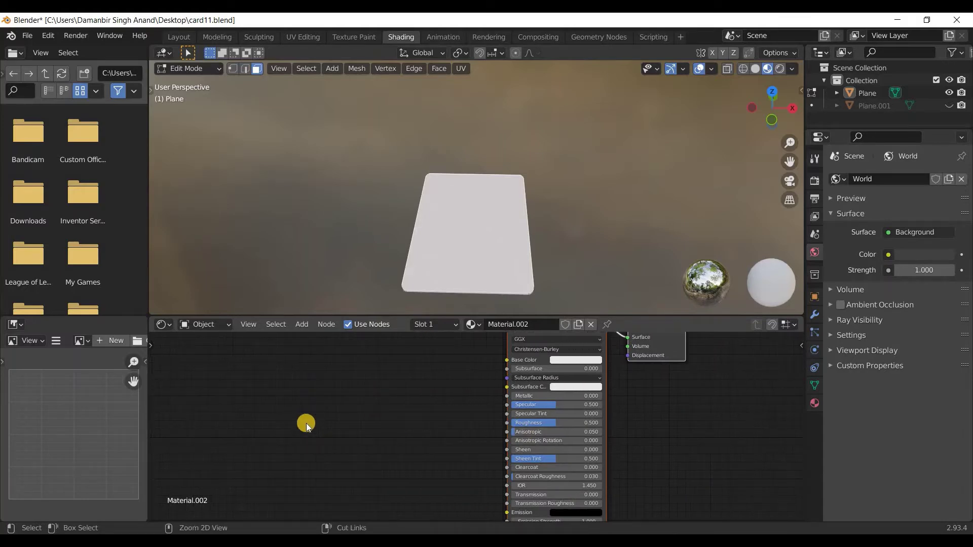
ctrl+scroll(306, 424, down, 8)
ctrl+scroll(306, 424, up, 2)
ctrl+scroll(306, 424, up, 4)
ctrl+scroll(296, 417, down, 6)
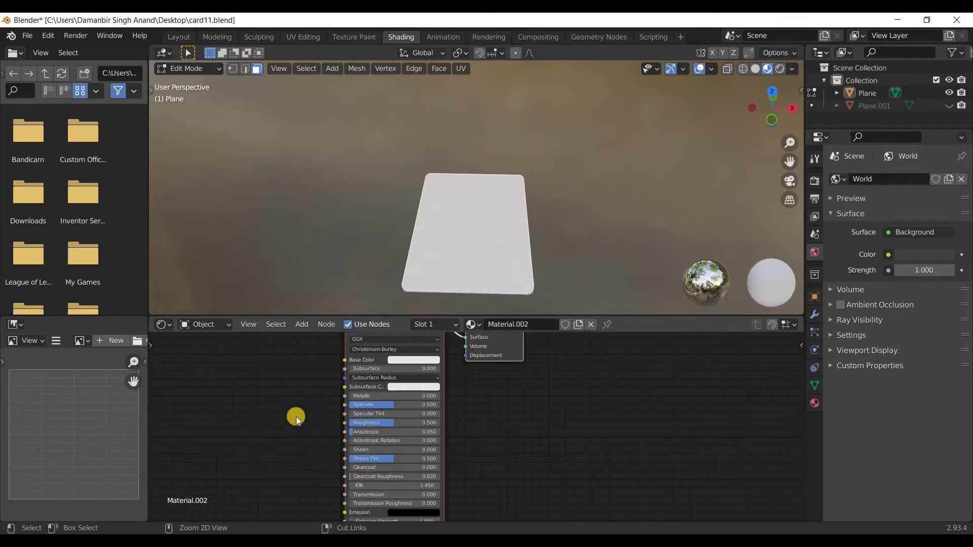
ctrl+scroll(295, 416, up, 6)
ctrl+scroll(296, 416, down, 6)
ctrl+scroll(299, 412, up, 3)
ctrl+scroll(299, 412, up, 1)
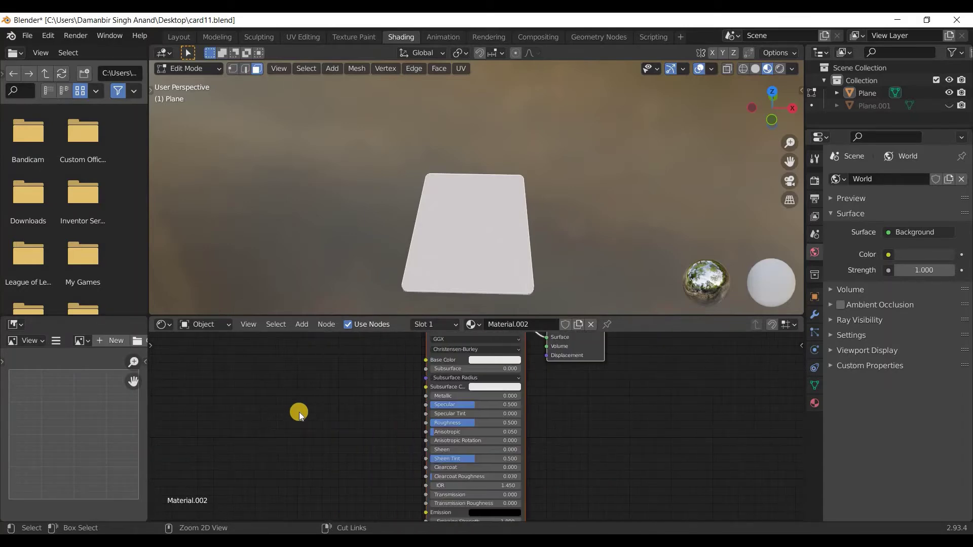
ctrl+scroll(298, 412, down, 6)
ctrl+scroll(298, 411, up, 2)
shift+scroll(299, 412, up, 2)
shift+scroll(299, 411, up, 2)
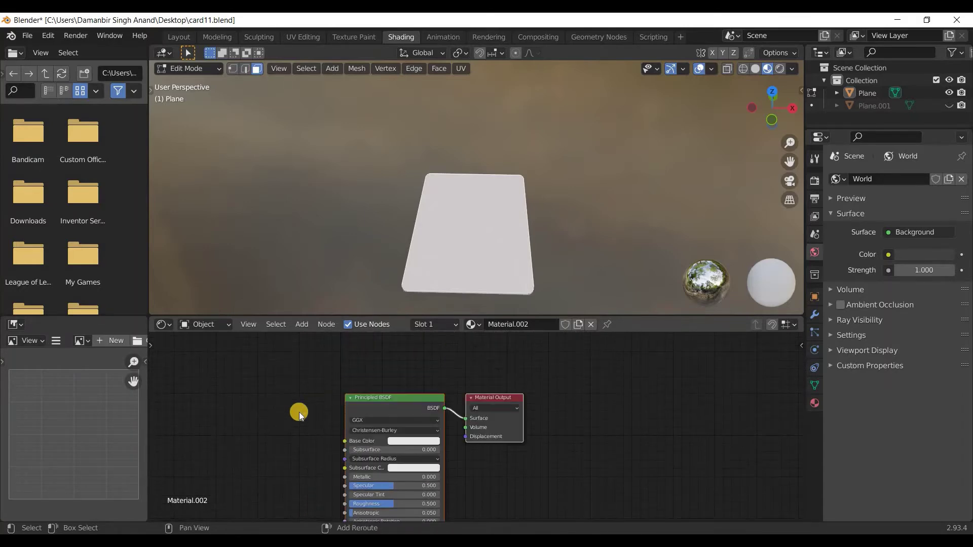
shift+scroll(299, 412, down, 2)
shift+scroll(299, 412, up, 2)
shift+scroll(306, 393, down, 2)
shift+scroll(306, 393, up, 2)
shift+scroll(360, 383, down, 1)
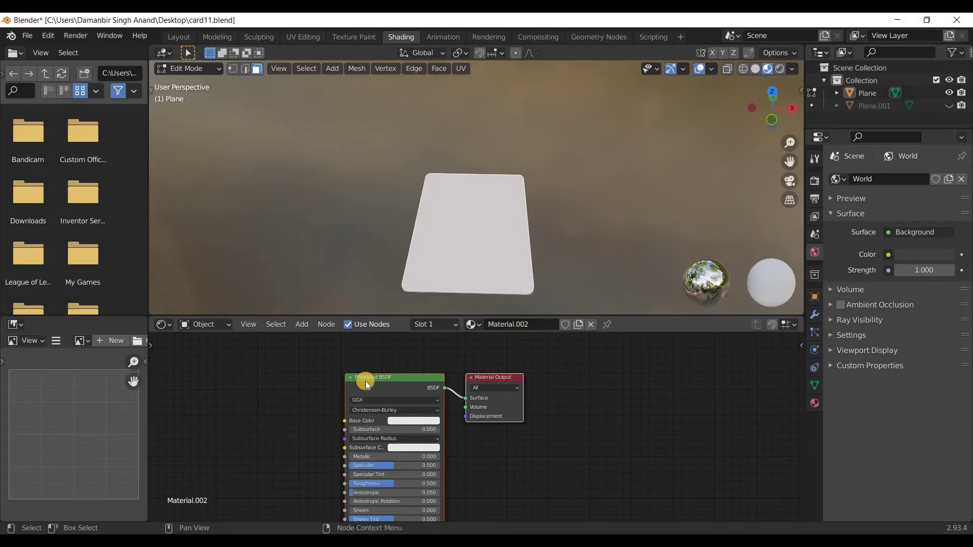
scroll(388, 378, up, 1)
scroll(388, 378, up, 1)
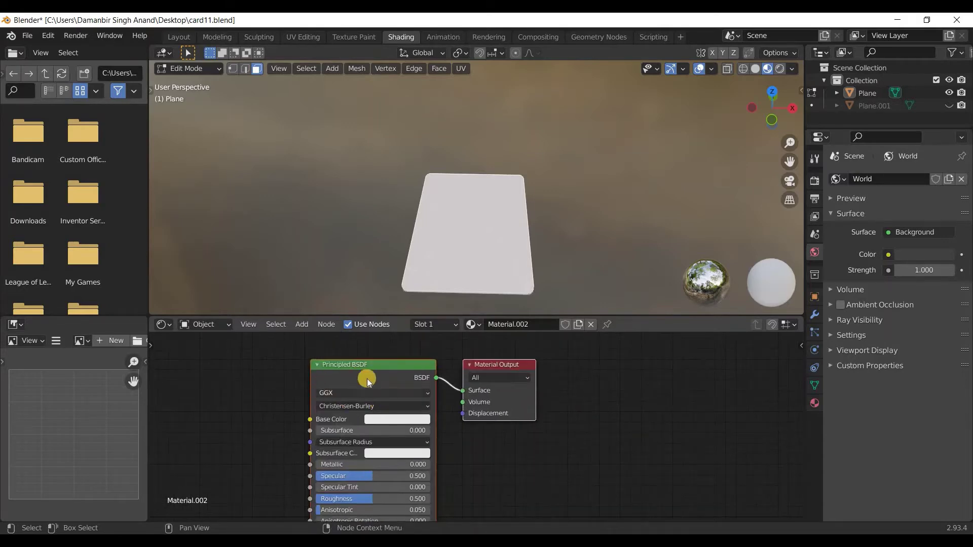
scroll(374, 378, down, 1)
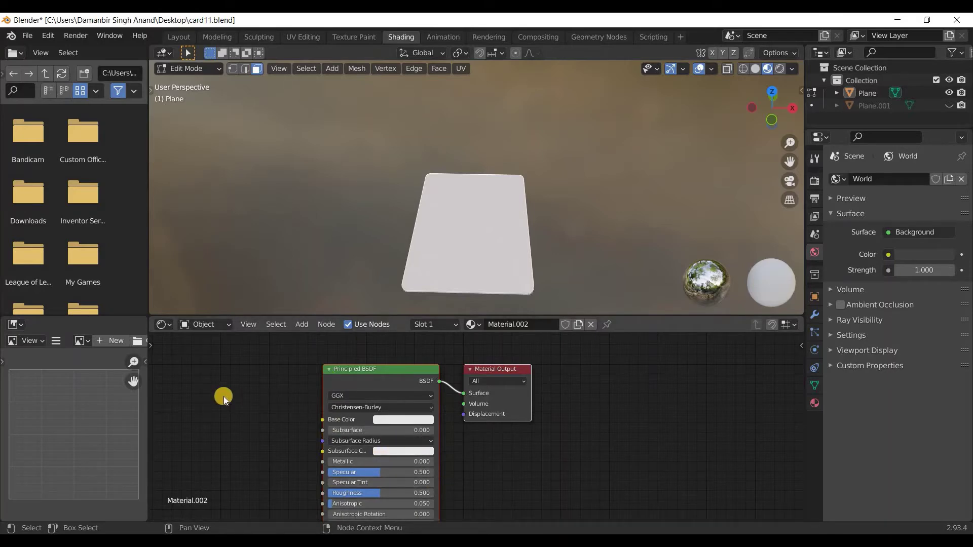
Add an Image Texture node left of the shader, wiring its Color into Base Color
key(shift+a)
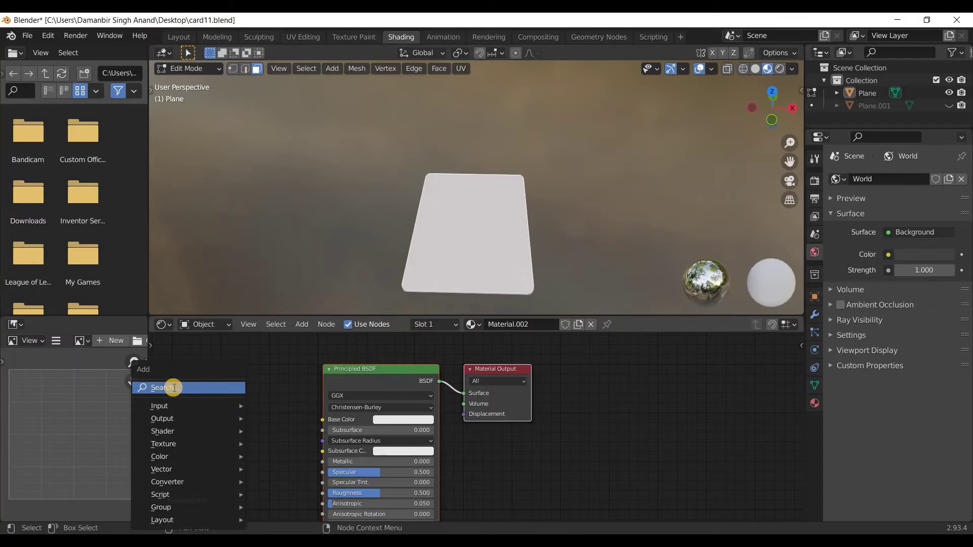
click(174, 388)
text(image)
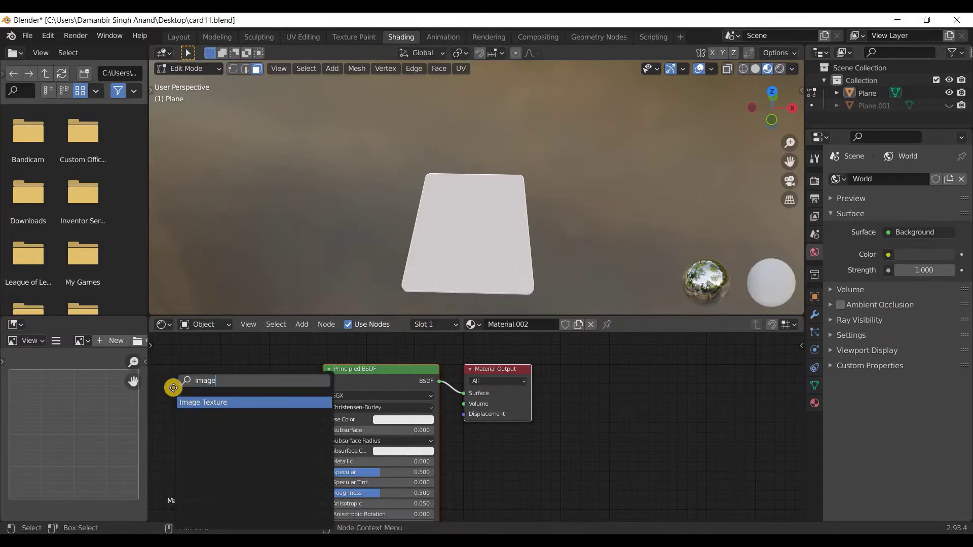
key(Return)
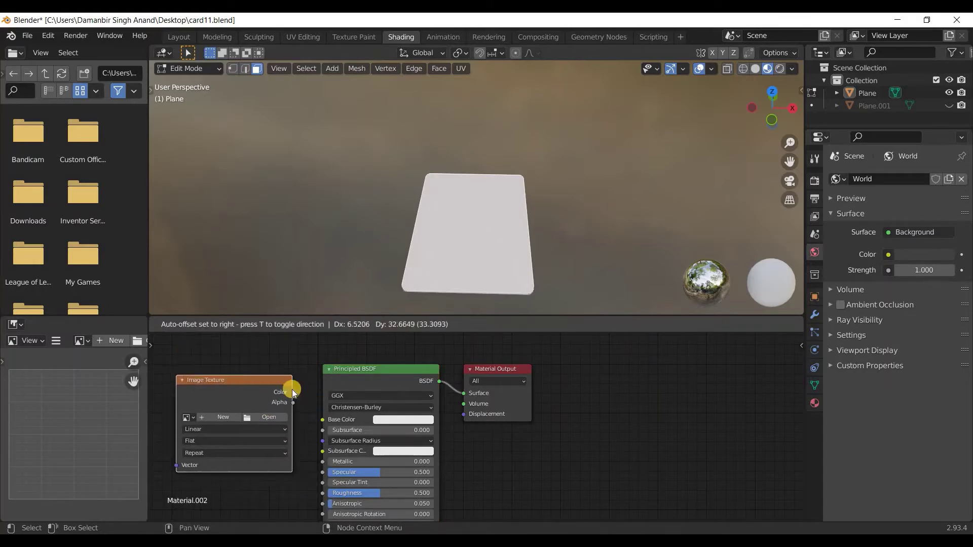
click(293, 393)
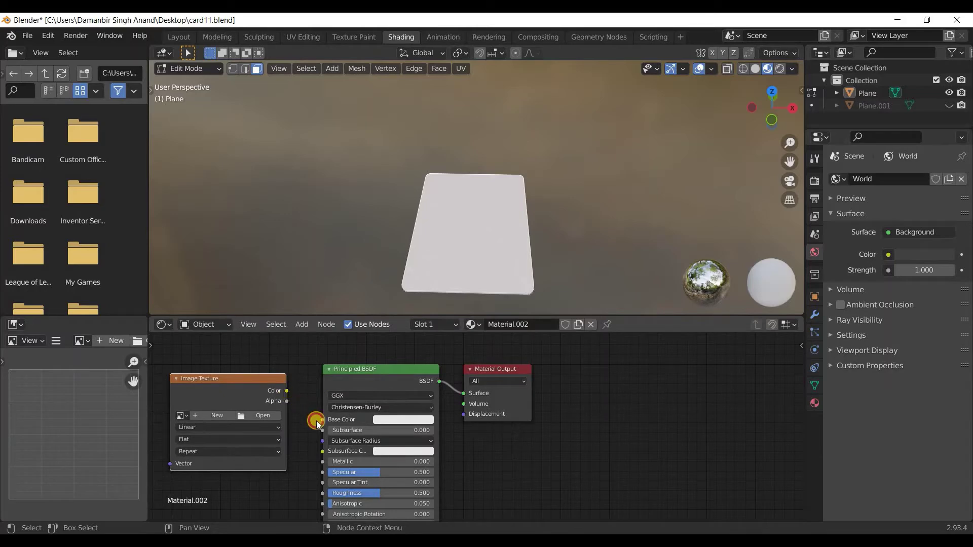
drag(323, 429, 287, 391)
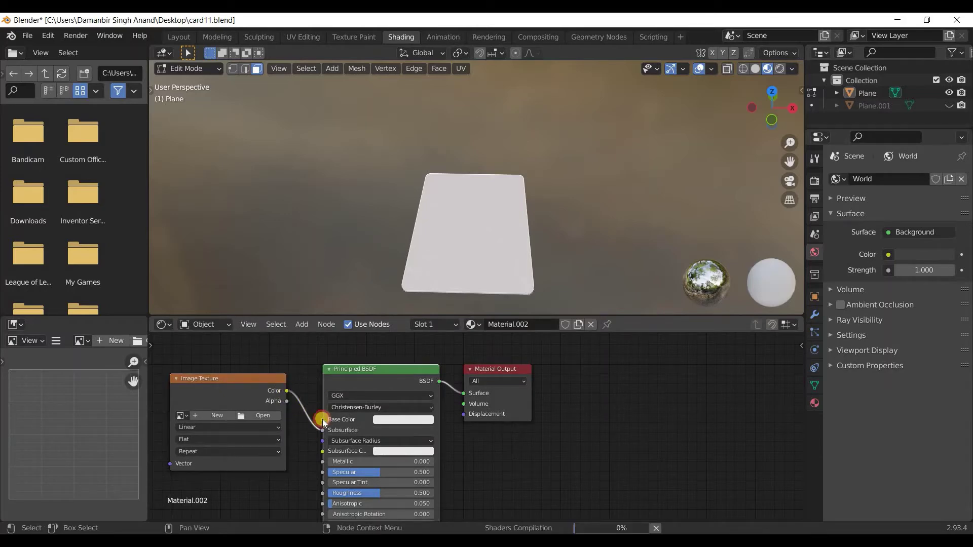
drag(323, 427, 299, 428)
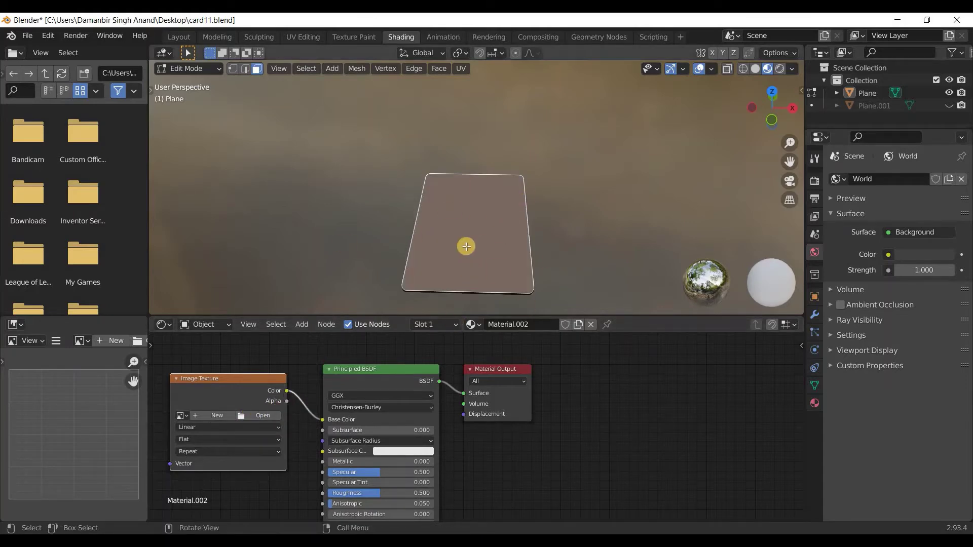
Load CARD INT 1.jpg from the Desktop into the Image Texture node
click(267, 418)
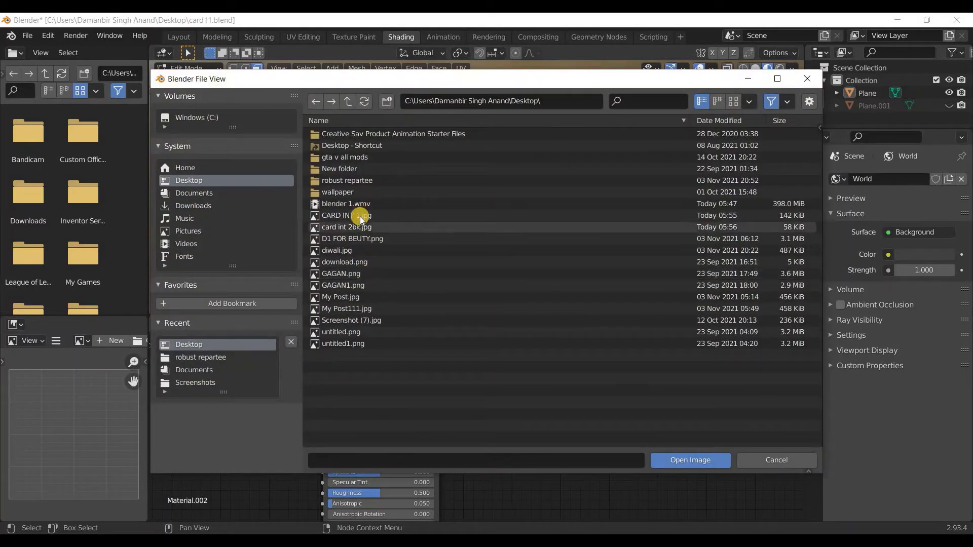
click(373, 218)
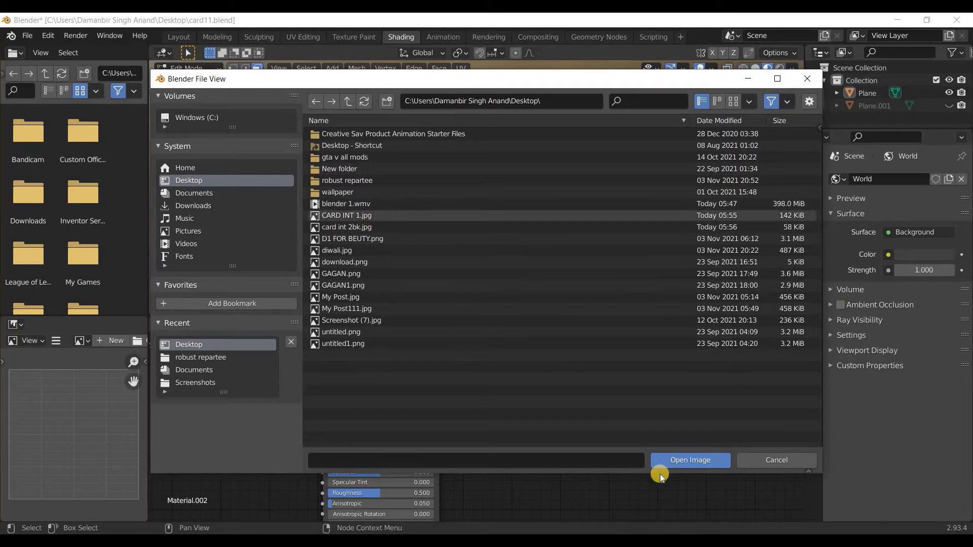
key(Return)
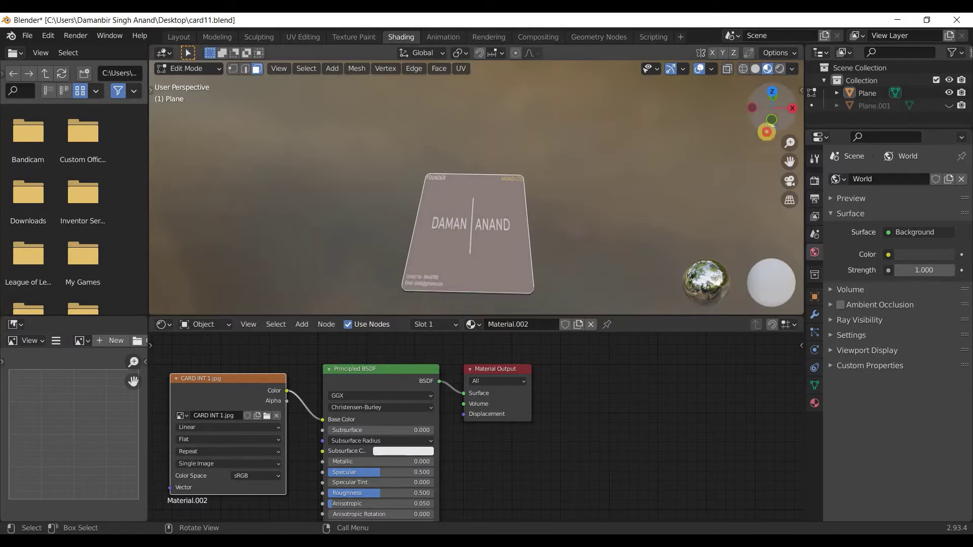
Orbit around the textured card, including its underside, and return to the Layout workspace
mouse_move(768, 127)
mouse_down()
mouse_move(791, 259)
mouse_move(786, 136)
mouse_move(482, 242)
mouse_move(473, 257)
mouse_up()
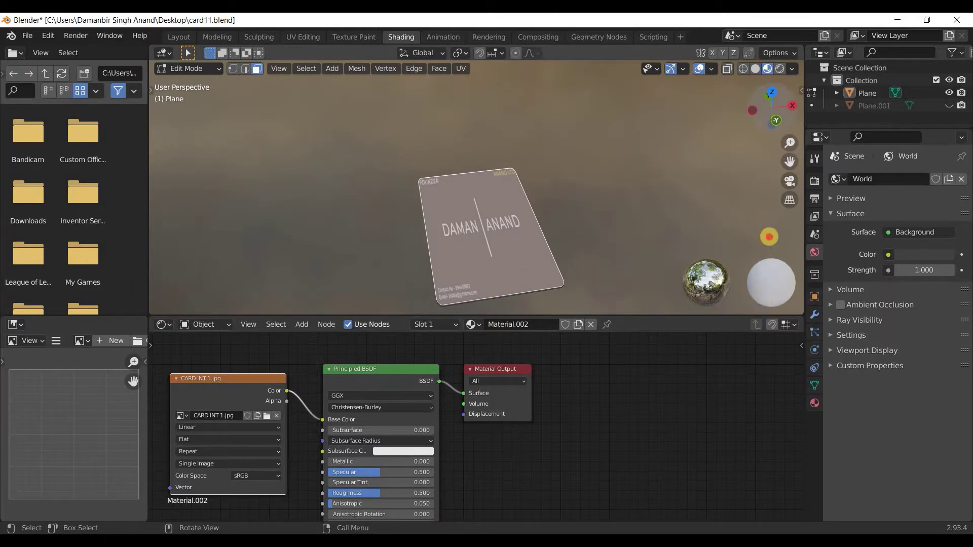
mouse_move(772, 108)
mouse_down()
mouse_move(778, 289)
mouse_move(222, 202)
mouse_move(207, 233)
mouse_move(196, 71)
mouse_move(741, 274)
mouse_move(156, 233)
mouse_up()
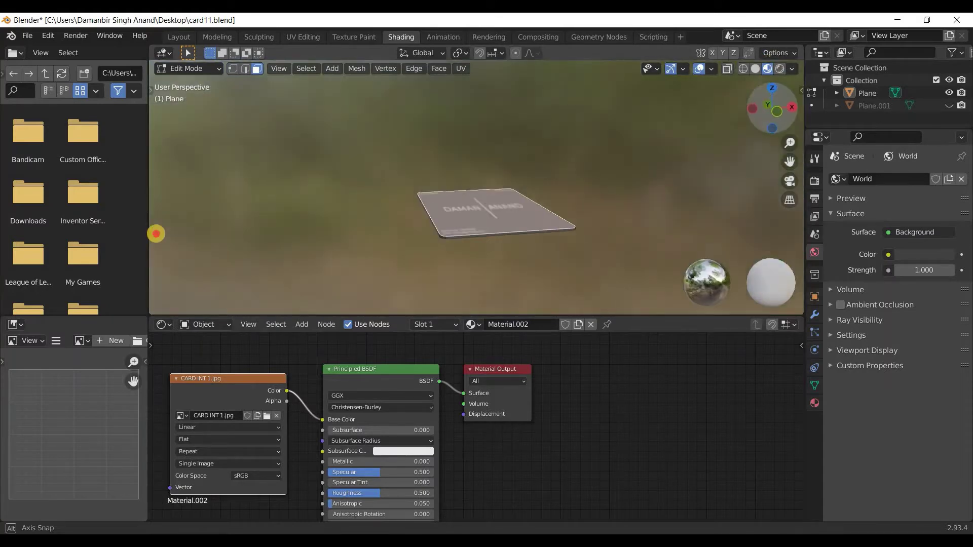
middle_drag(156, 234, 549, 141)
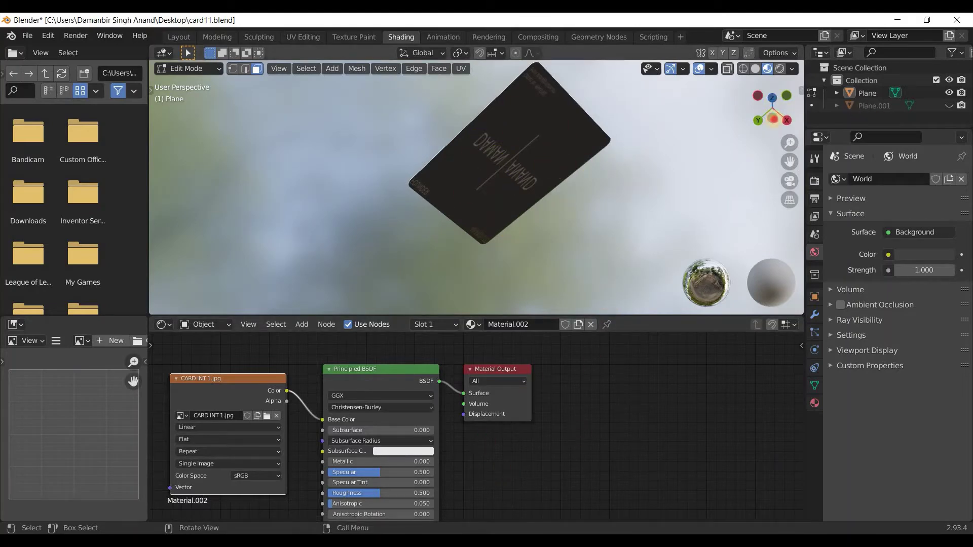
middle_drag(412, 197, 482, 163)
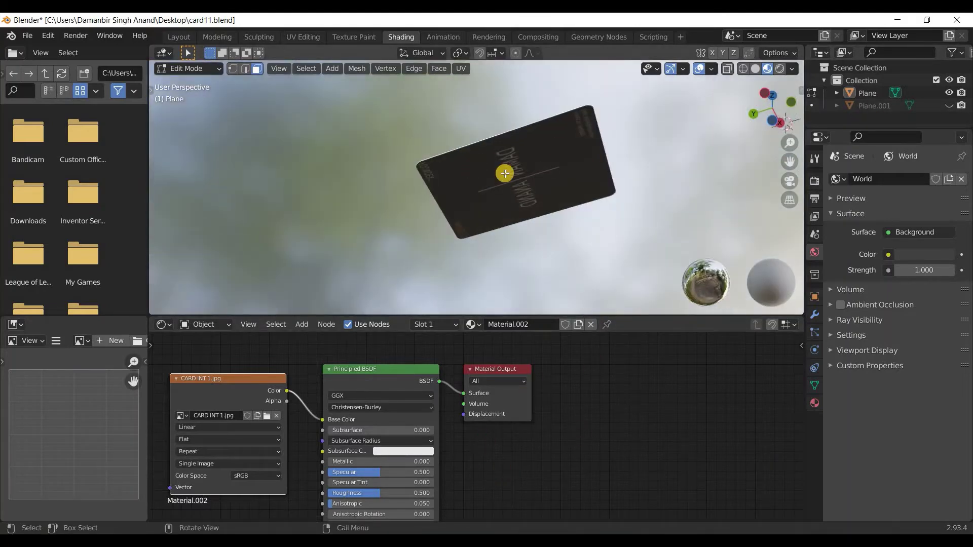
click(178, 33)
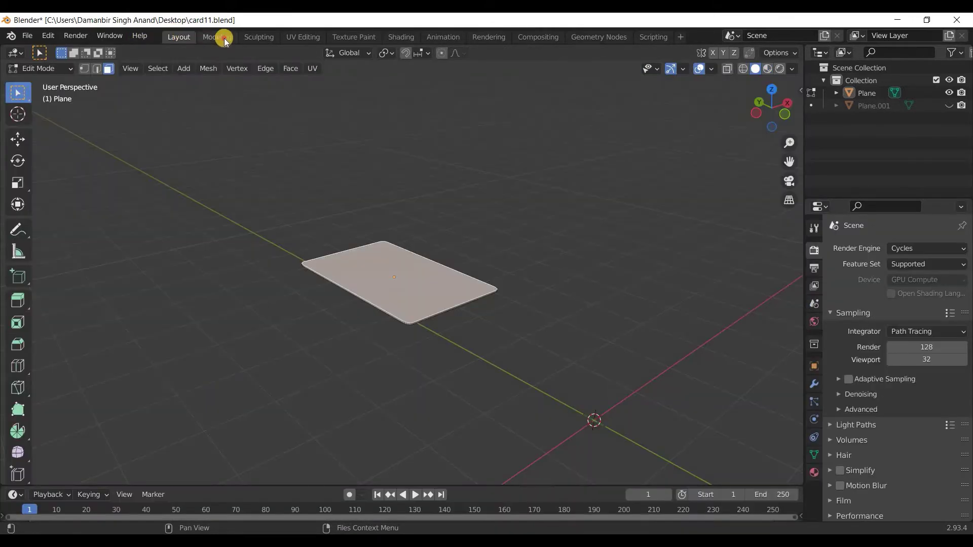
Delete the Image Texture node from the card's material in the Shading workspace
click(403, 38)
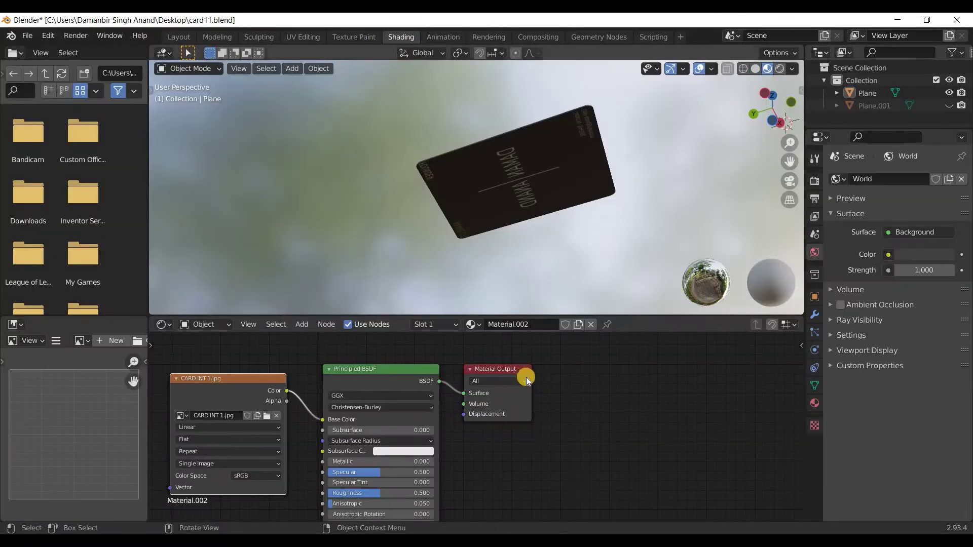
right_click(251, 375)
click(249, 375)
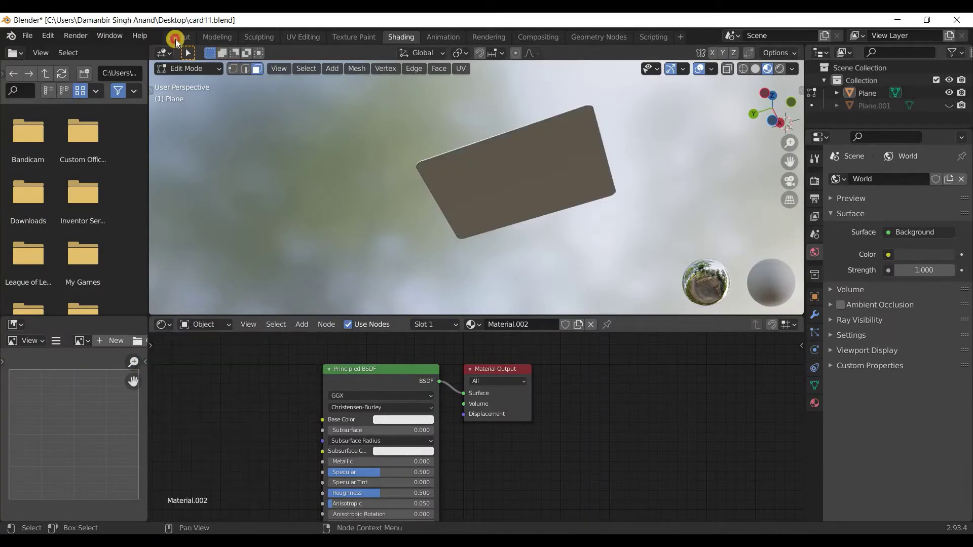
Duplicate the card in Object Mode as Plane.002 and hide the duplicate
click(178, 37)
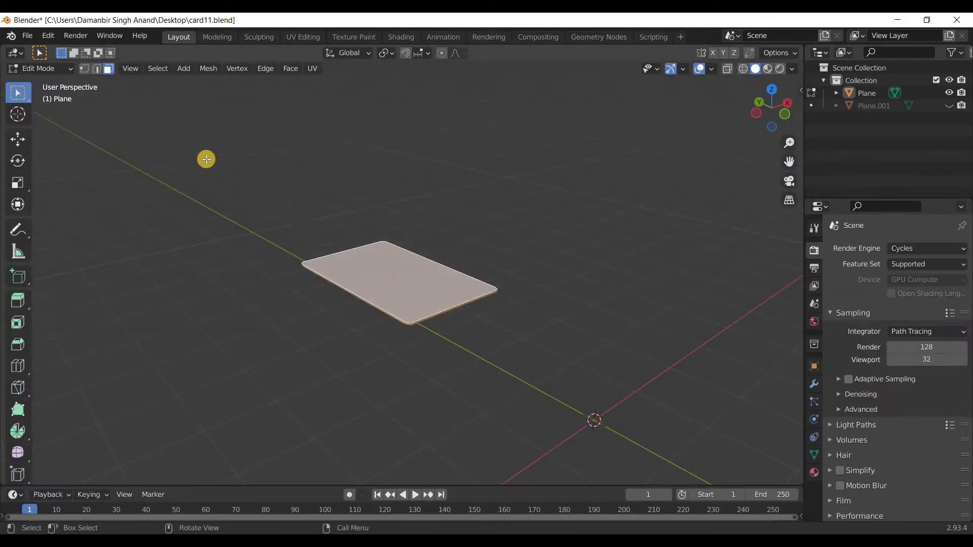
key(Tab)
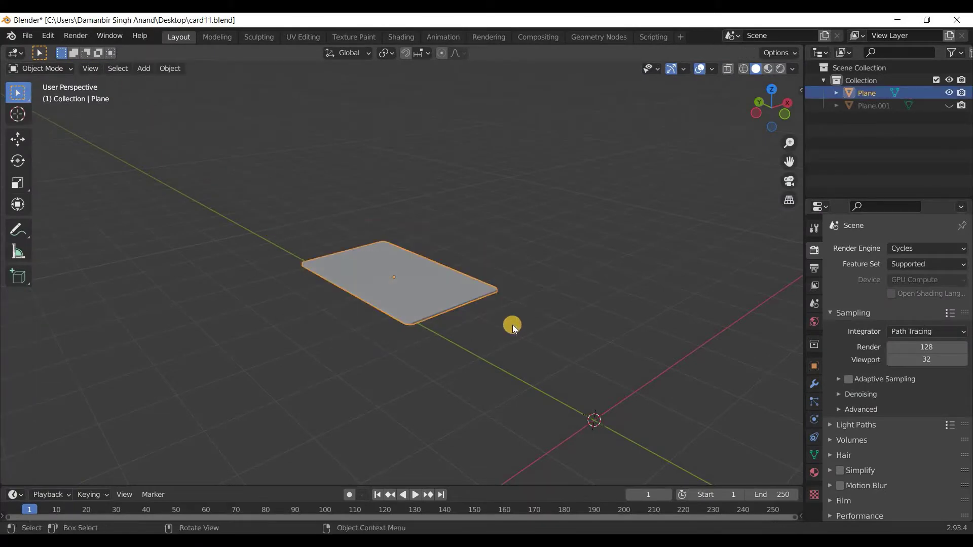
key(shift+d)
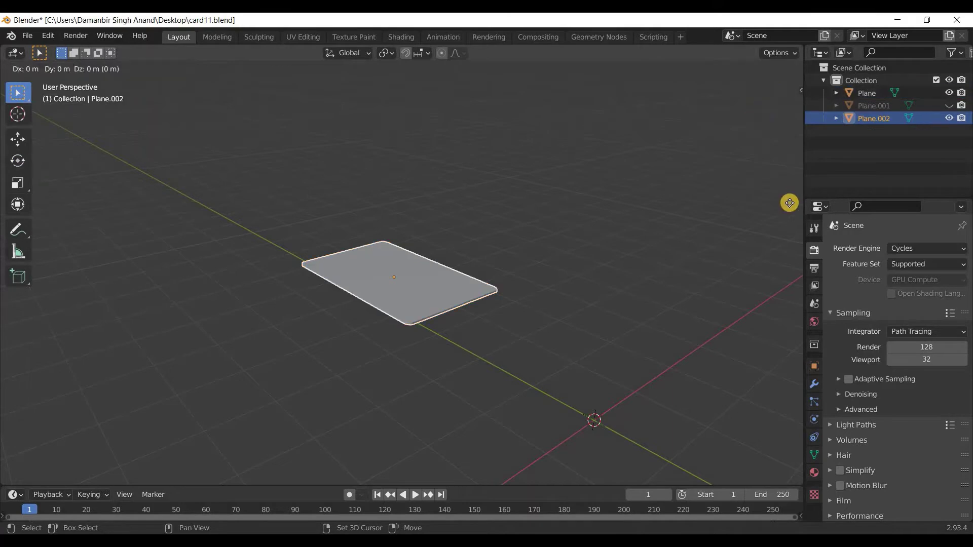
click(941, 122)
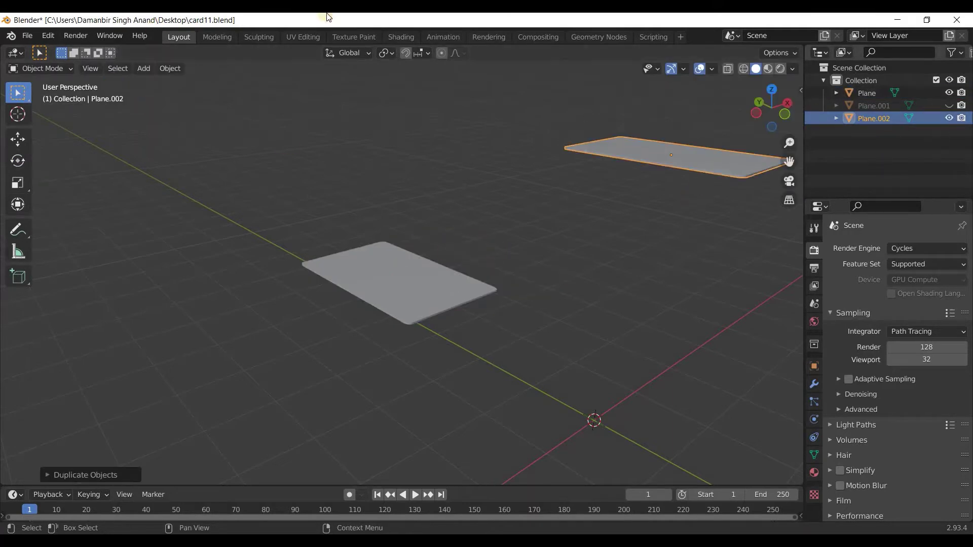
key(h)
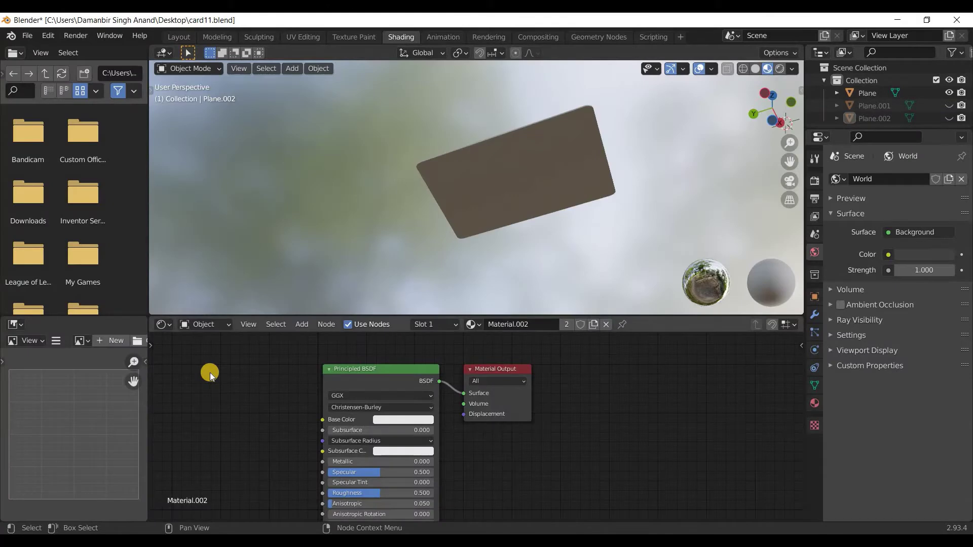
key(shift+a)
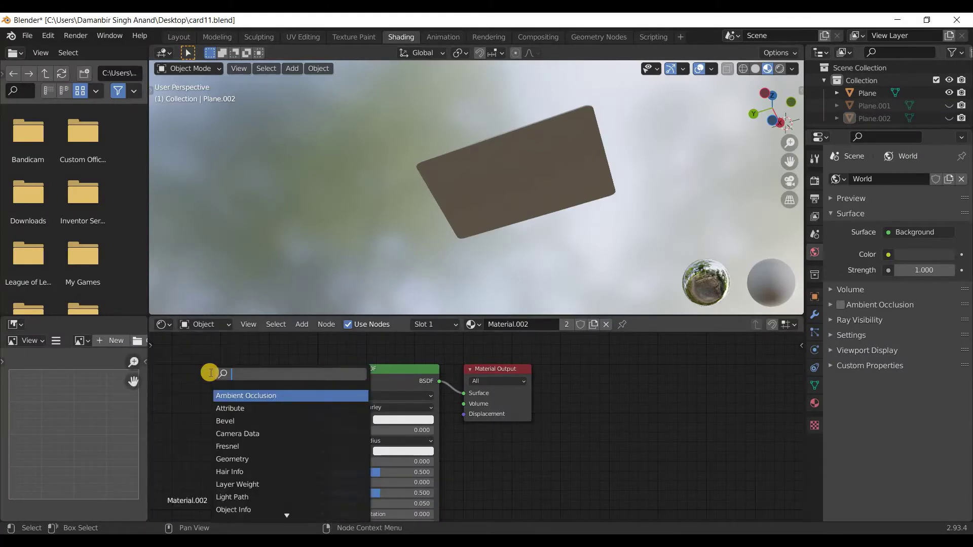
Add an Image Texture node loading CARD INT 1.jpg, wired into Base Color
text(image)
key(Return)
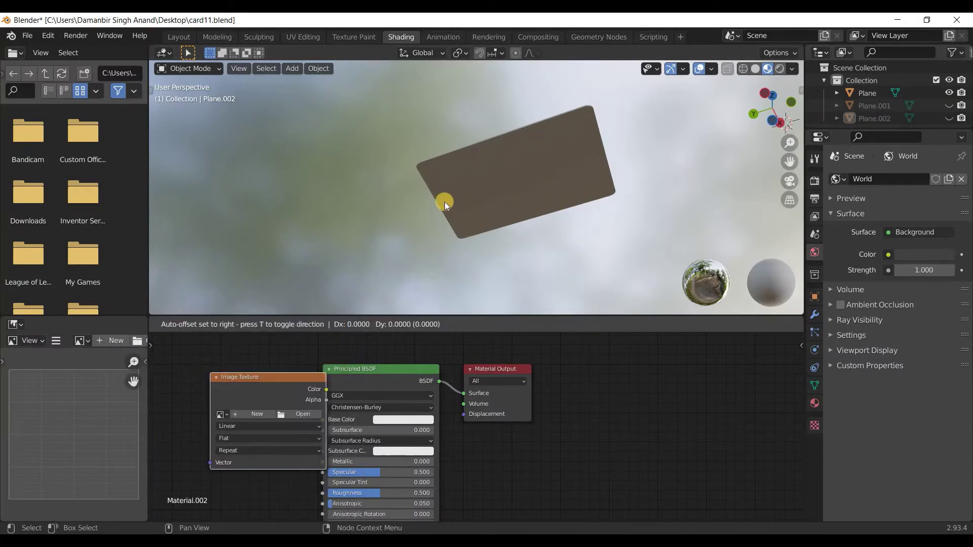
click(282, 401)
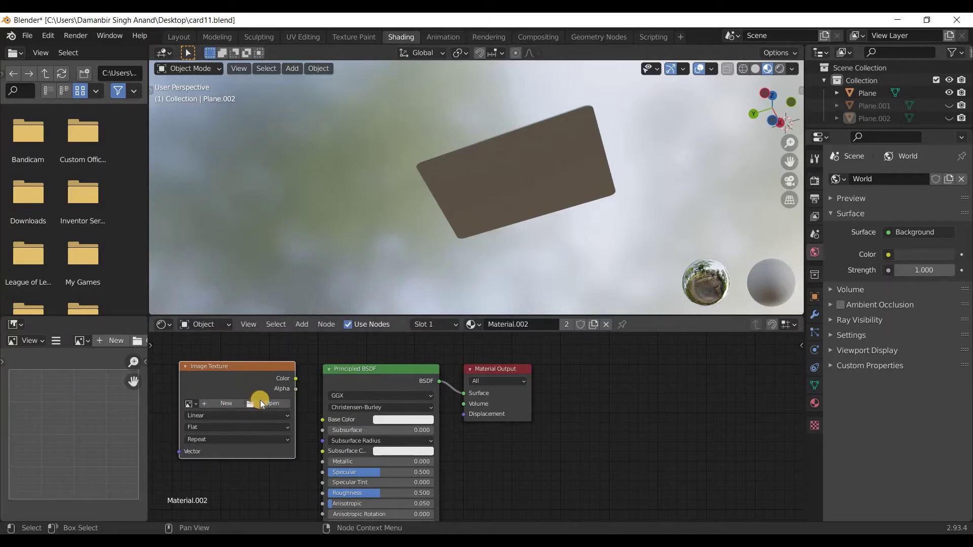
click(260, 404)
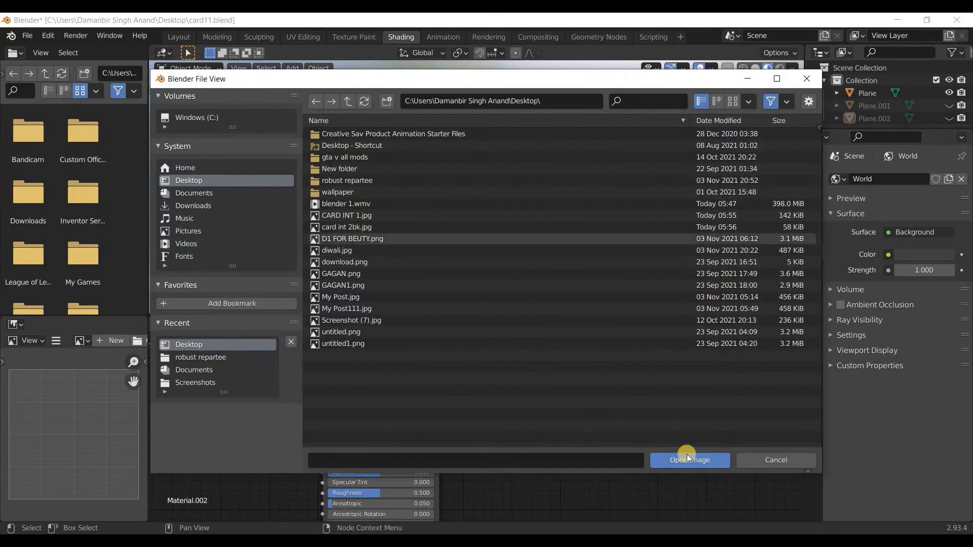
click(688, 459)
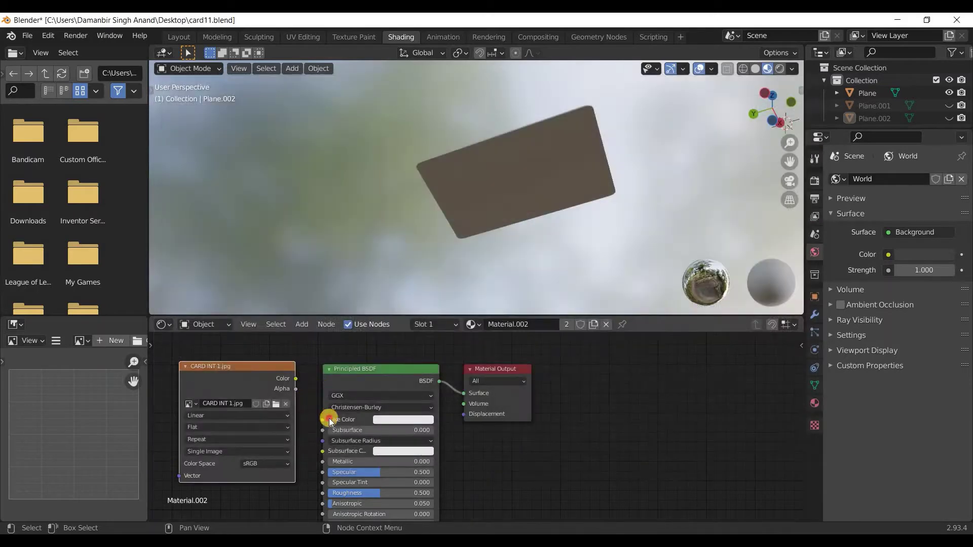
drag(327, 421, 296, 378)
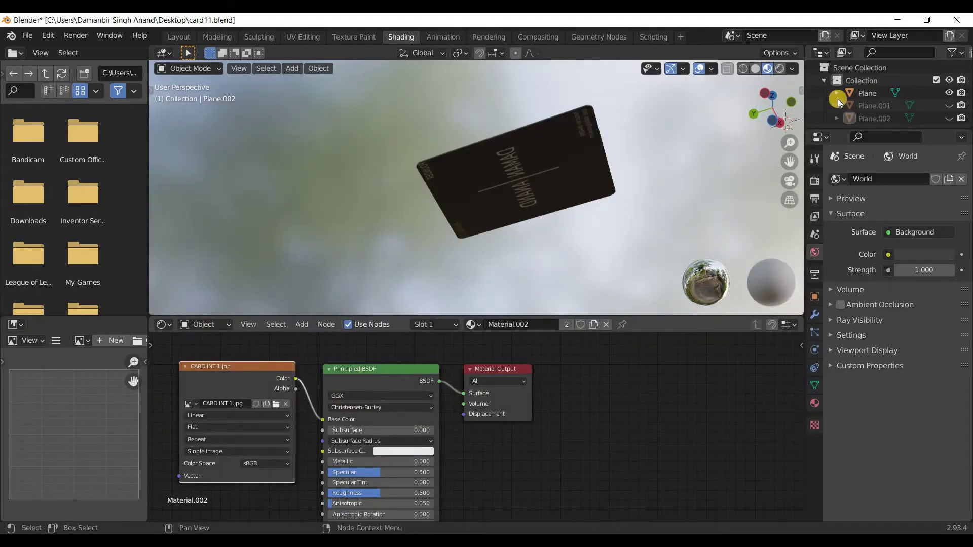
Orbit to a top-down view of the card and make Plane.002 active
drag(765, 110, 545, 253)
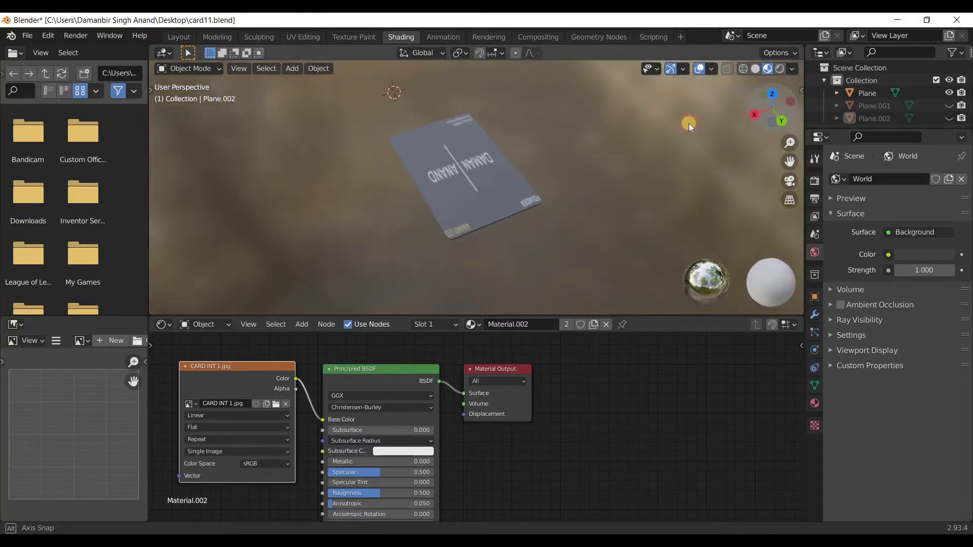
mouse_move(546, 253)
mouse_down()
mouse_move(189, 81)
mouse_move(529, 229)
mouse_up()
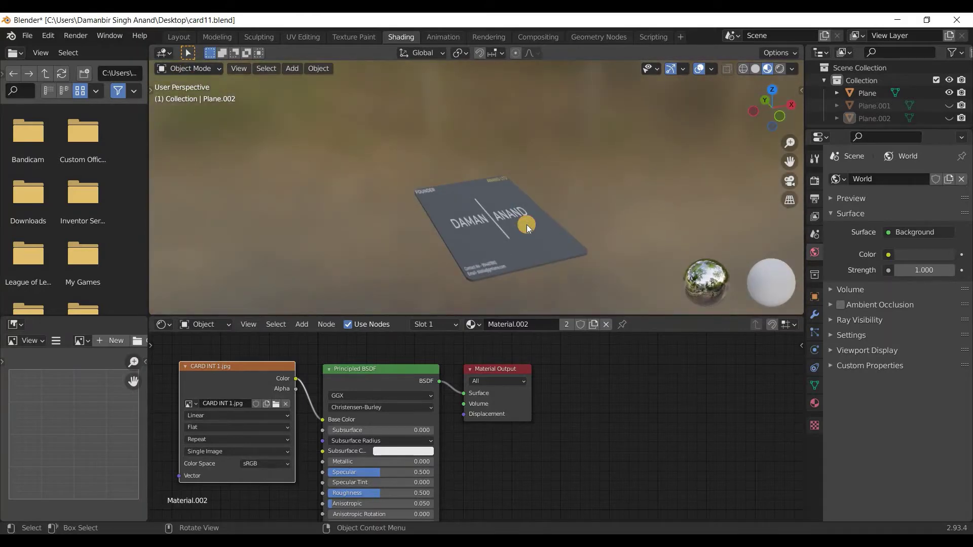
click(527, 226)
click(530, 232)
Replace the CARD INT 1.jpg image node with a fresh Image Texture node
right_click(266, 360)
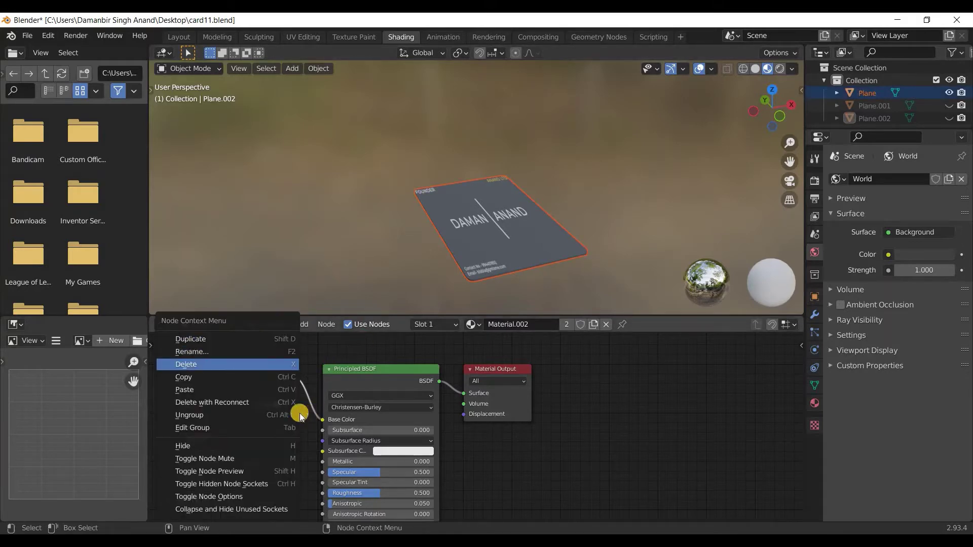
click(284, 364)
key(shift+a)
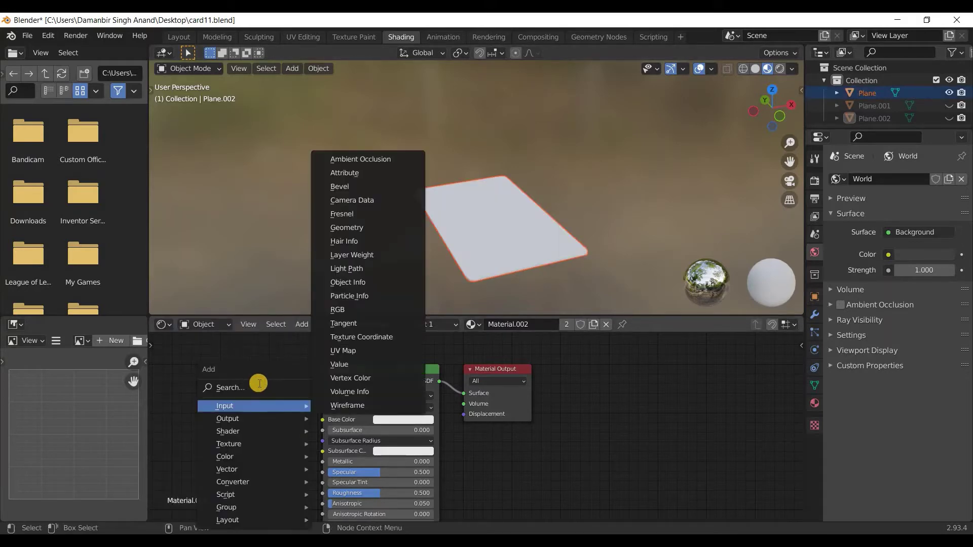
click(258, 383)
text(im)
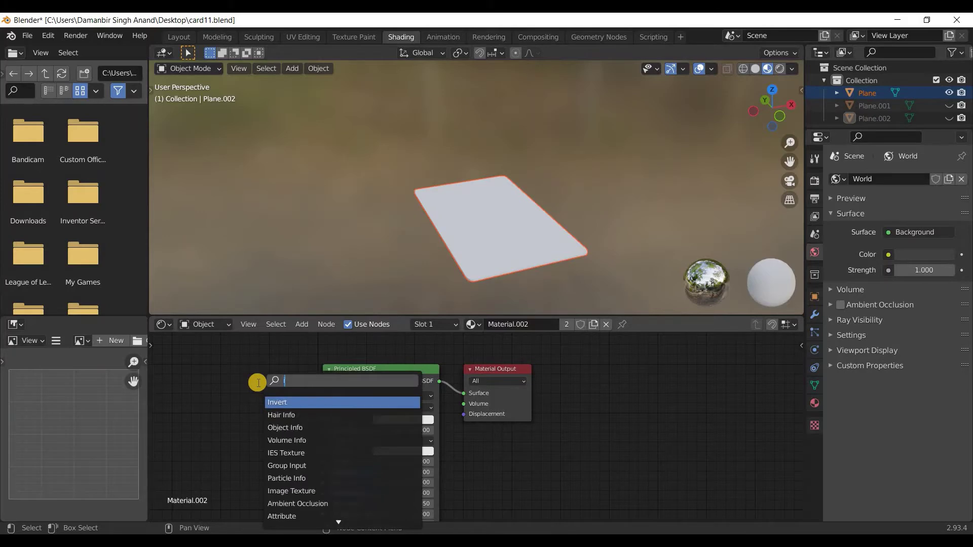
text(age)
key(Return)
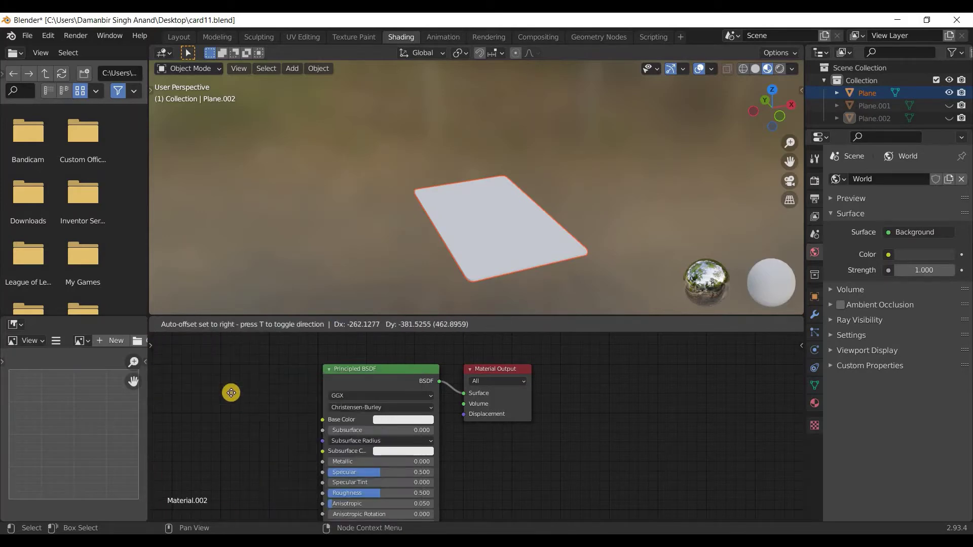
click(311, 369)
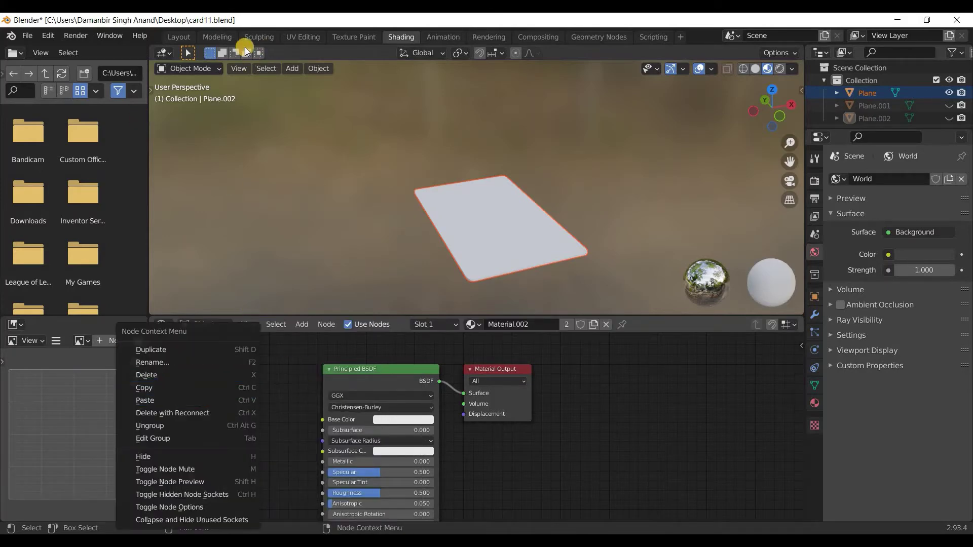
With Plane in Edit Mode, add another Image Texture node connected to Base Color
click(495, 218)
key(Tab)
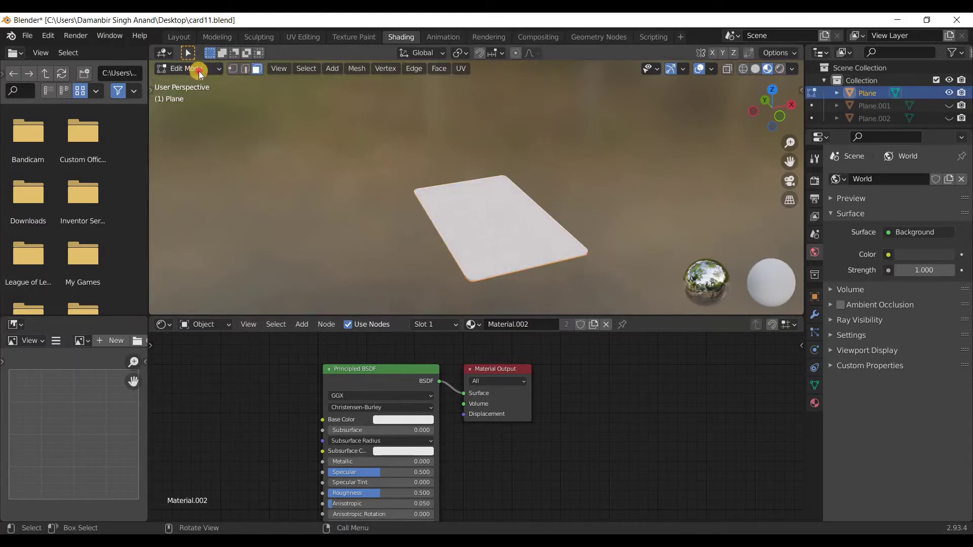
key(alt+a)
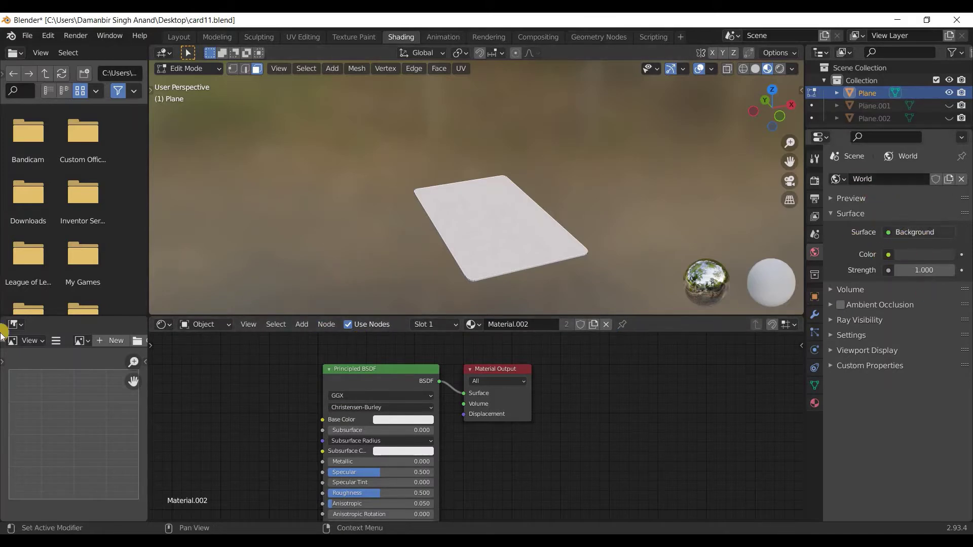
click(211, 394)
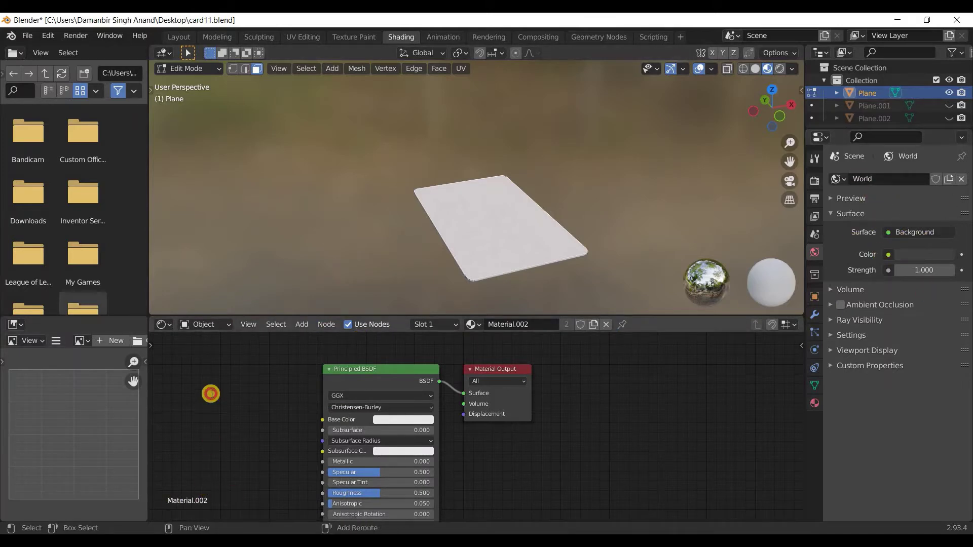
key(shift+a)
click(211, 394)
text(image)
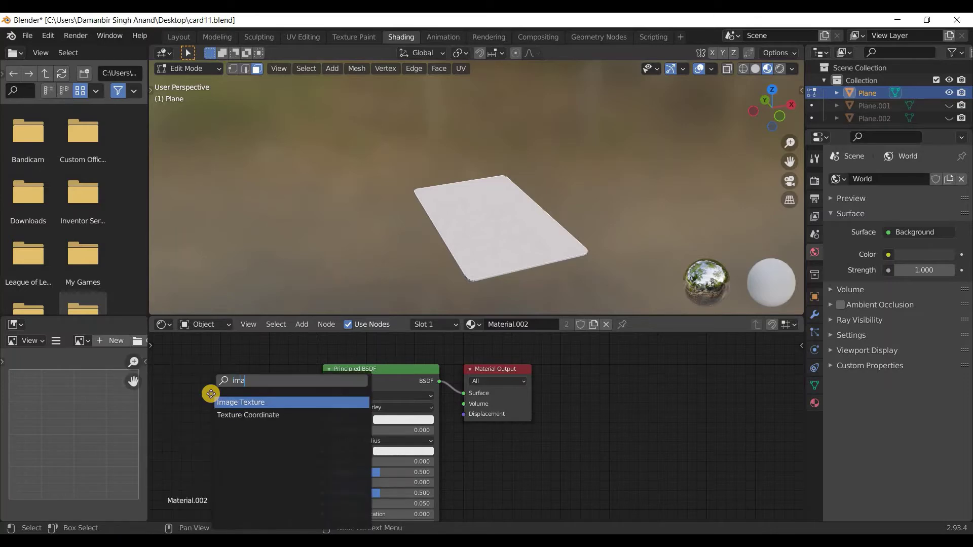
key(Return)
click(302, 375)
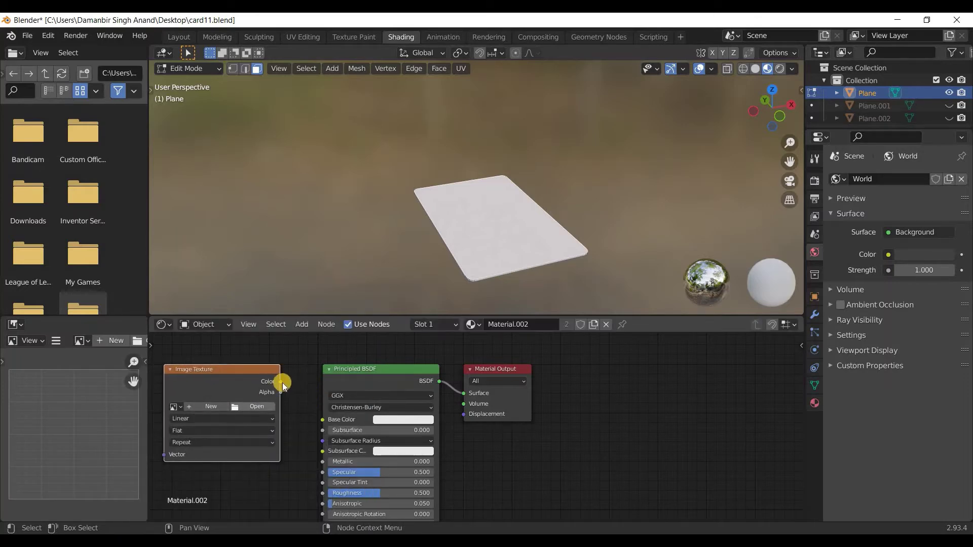
drag(280, 381, 322, 420)
Load CARD INT 1.jpg into the new Image Texture node
click(248, 406)
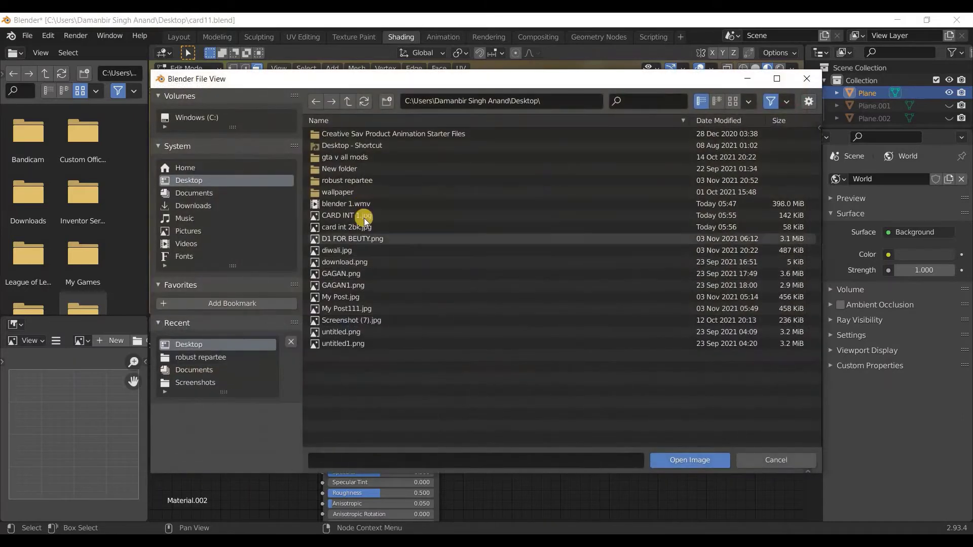
click(364, 218)
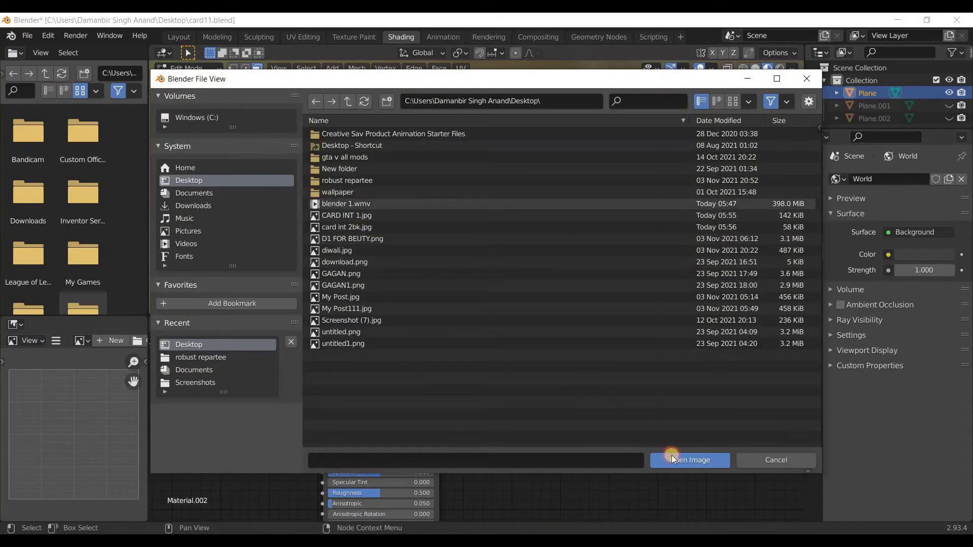
click(679, 460)
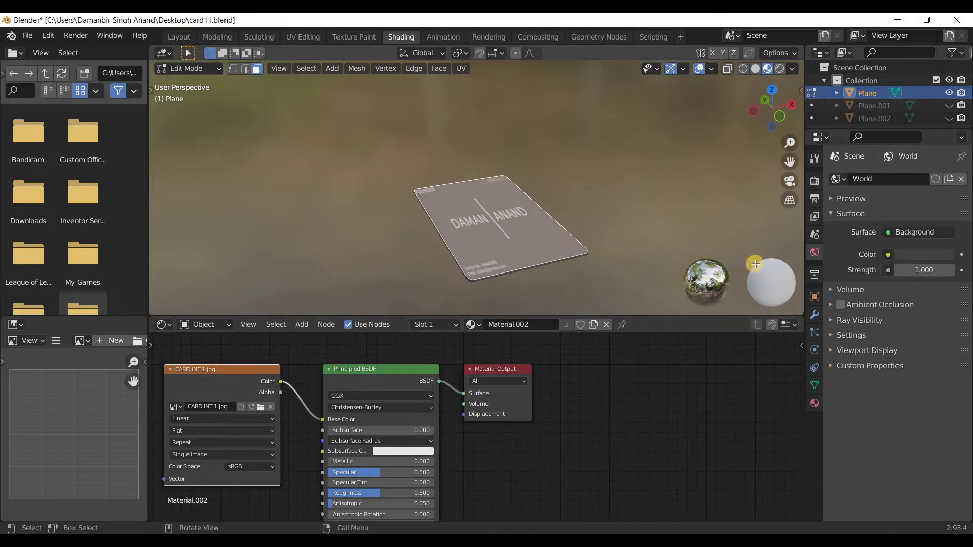
click(546, 321)
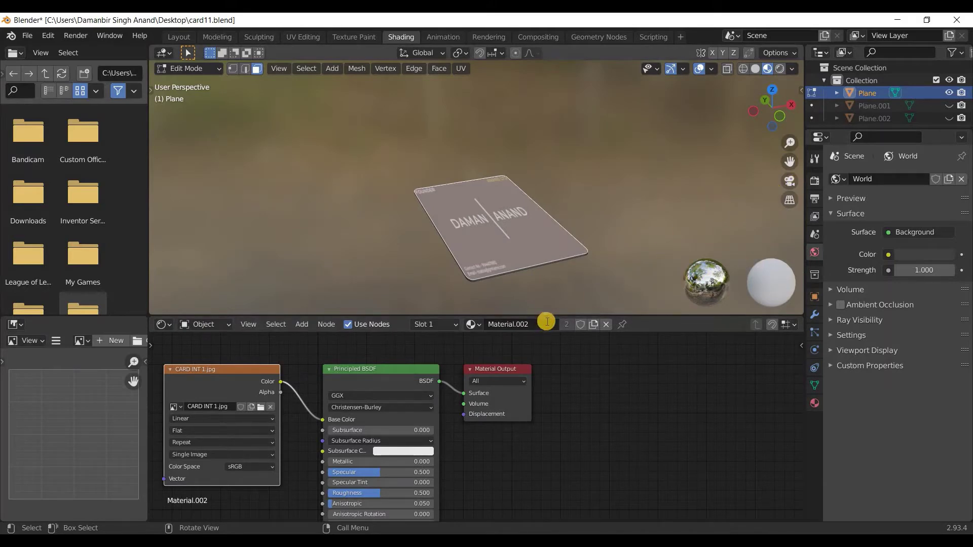
Rename the material Material.002 to 'front'
click(546, 321)
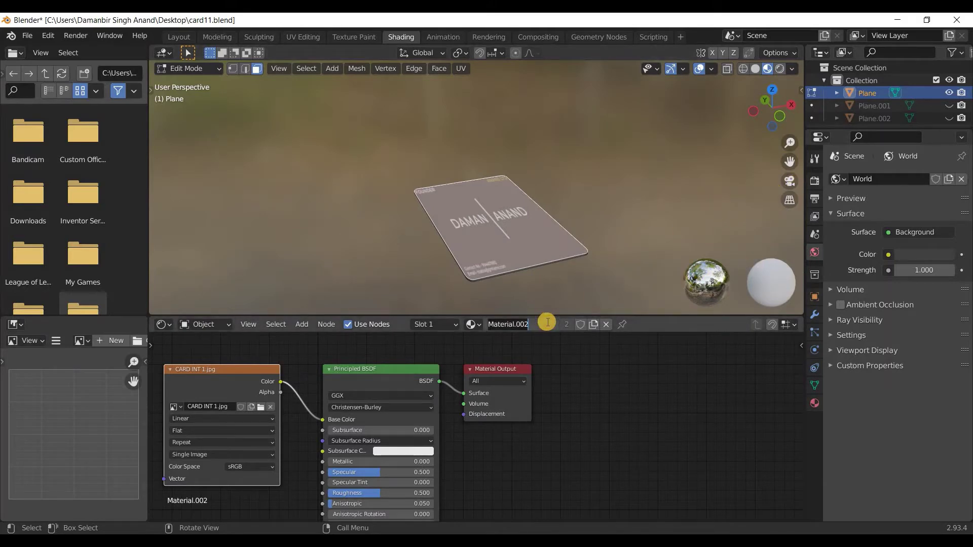
text(front)
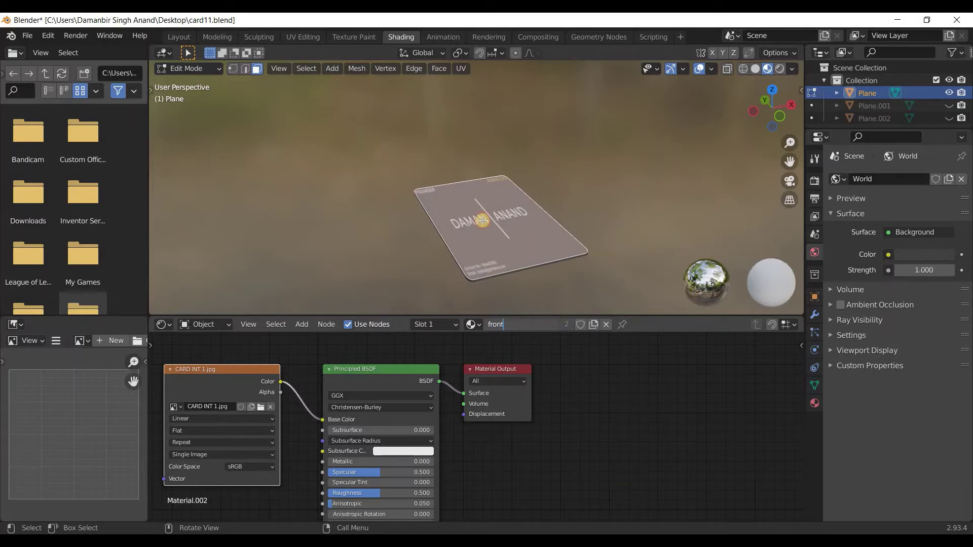
key(Return)
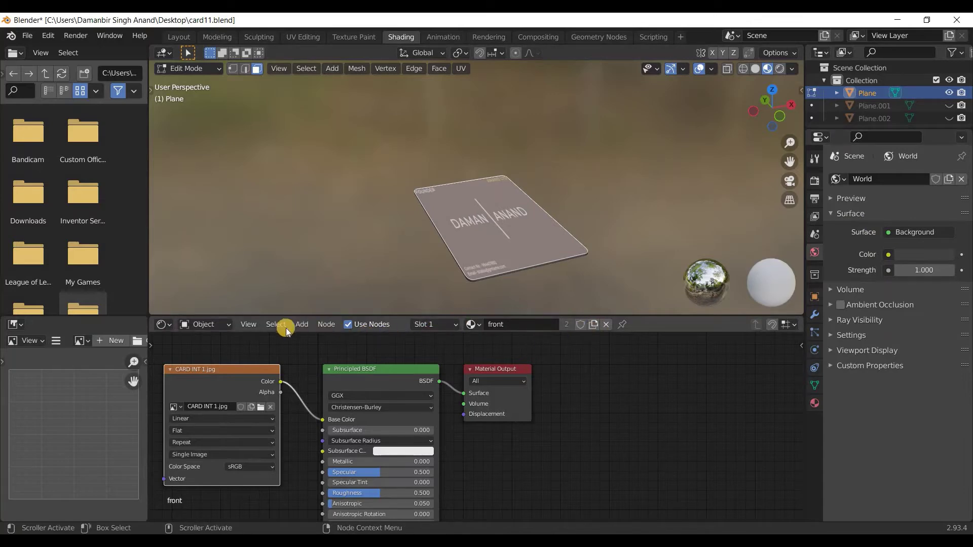
Select all card geometry and browse the world surface shaders and available materials
click(303, 323)
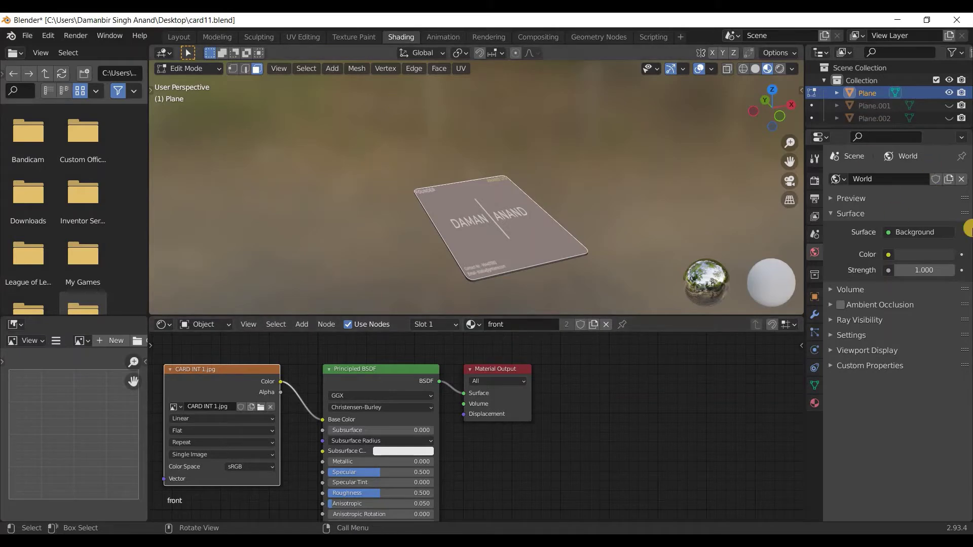
drag(417, 161, 667, 305)
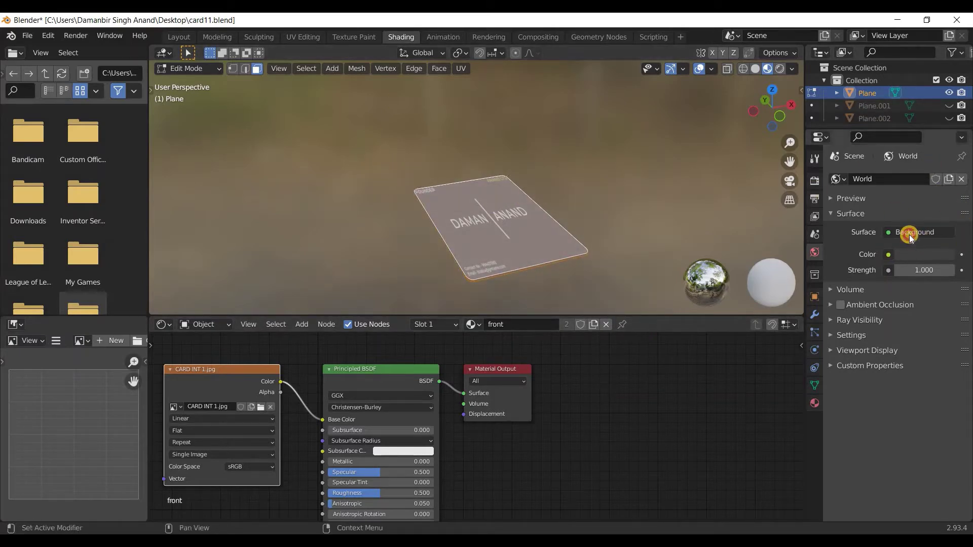
click(910, 234)
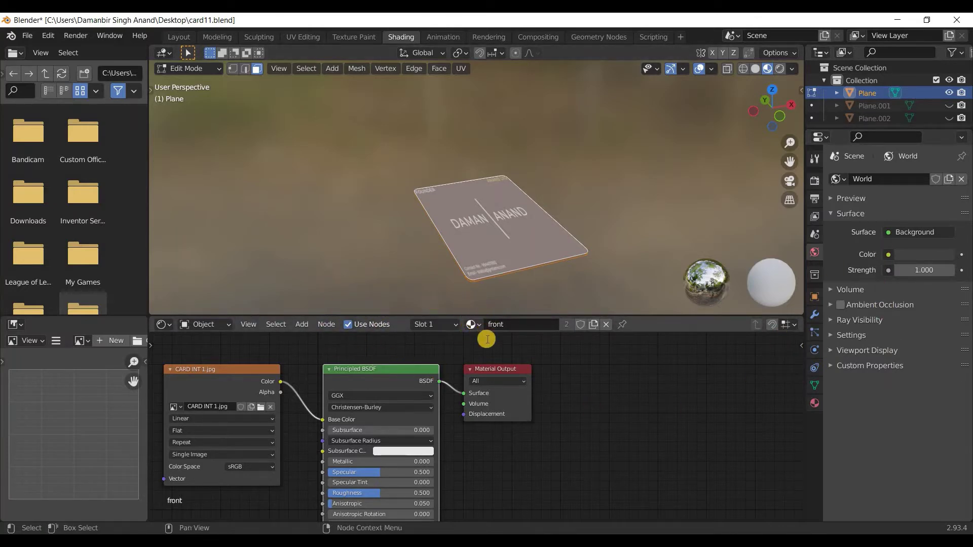
click(472, 324)
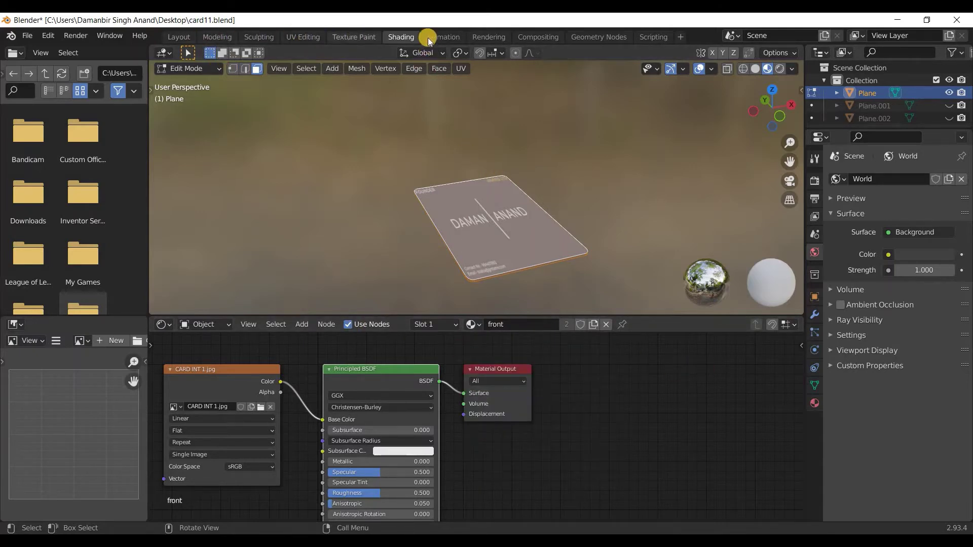
In UV Editing, view the card from top (numpad 7) with Material Preview shading
click(292, 35)
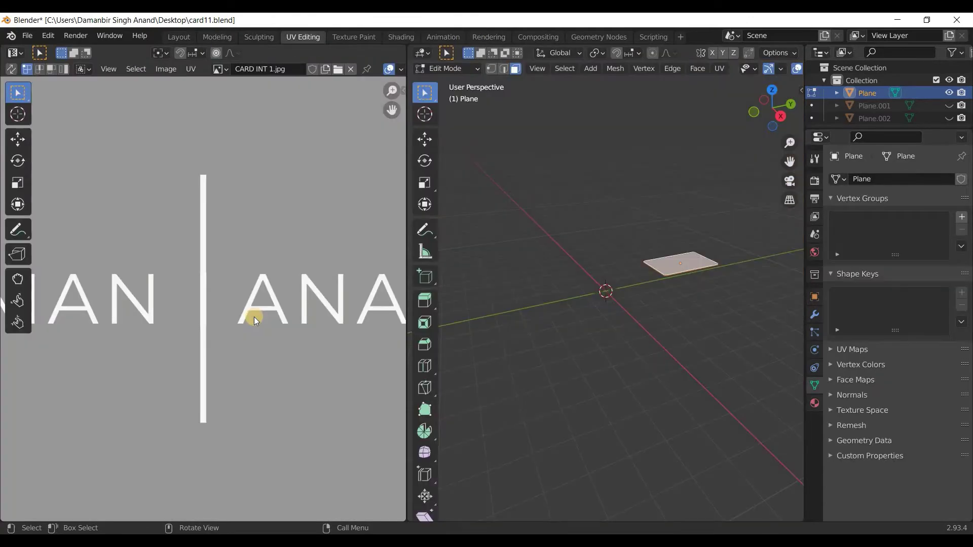
scroll(254, 317, down, 3)
scroll(254, 317, down, 1)
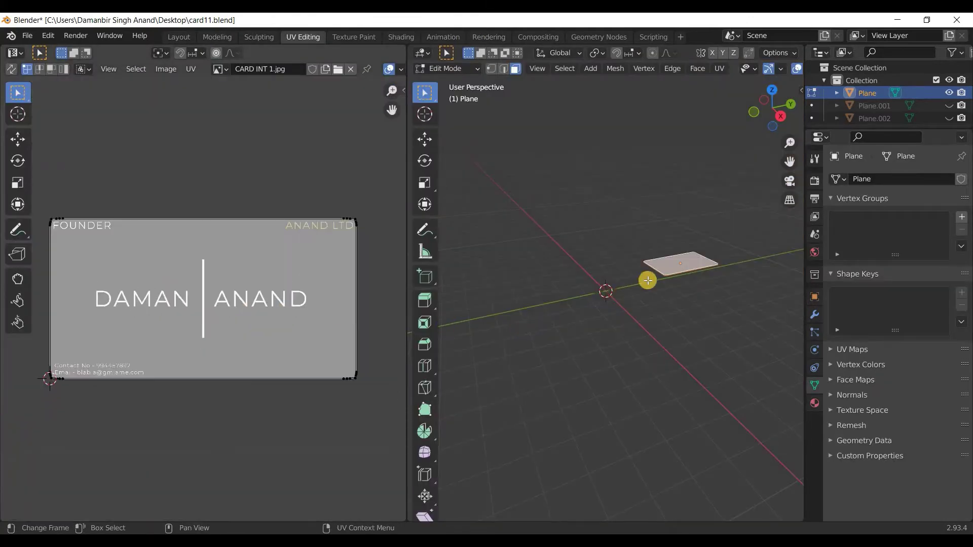
mouse_move(774, 112)
mouse_down()
mouse_move(770, 170)
mouse_move(776, 86)
mouse_up()
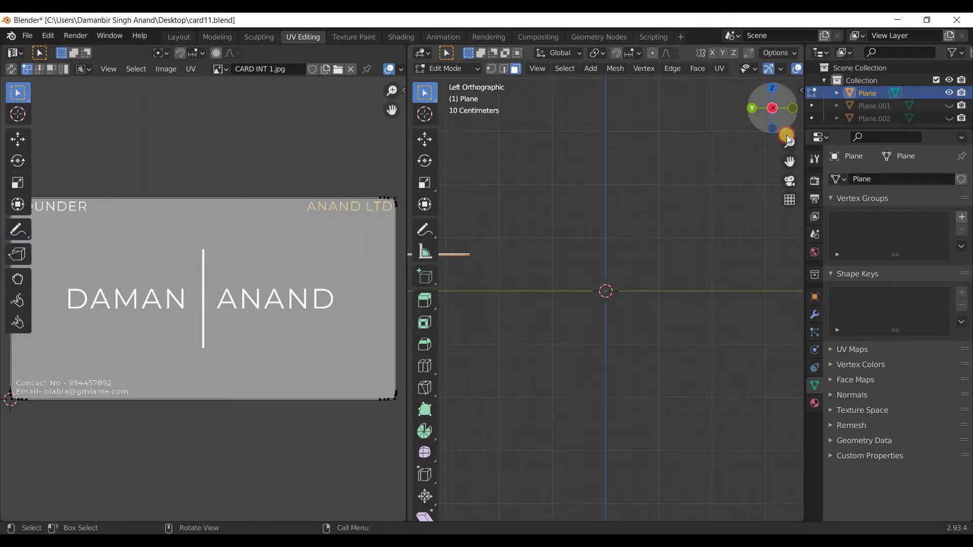
key(KP_7)
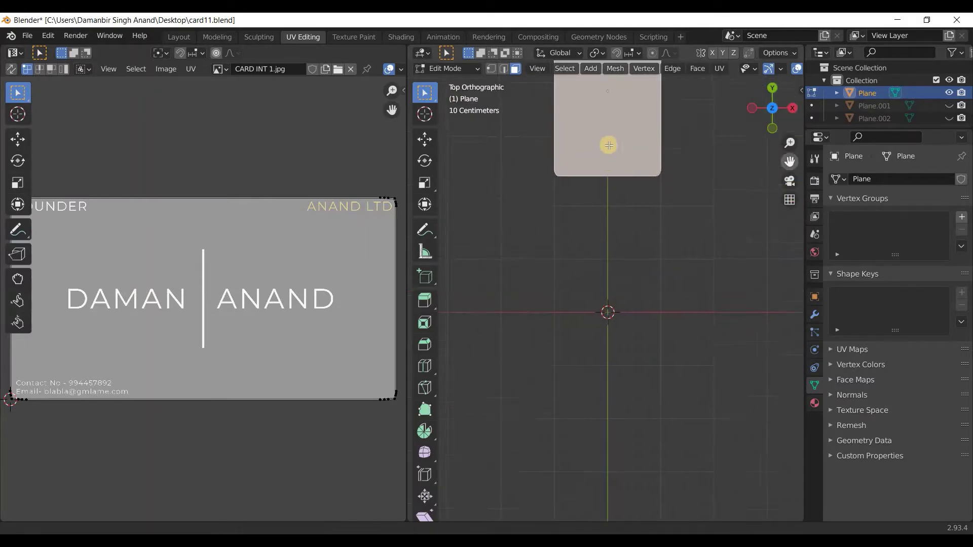
shift+scroll(655, 156, up, 5)
scroll(654, 156, up, 1)
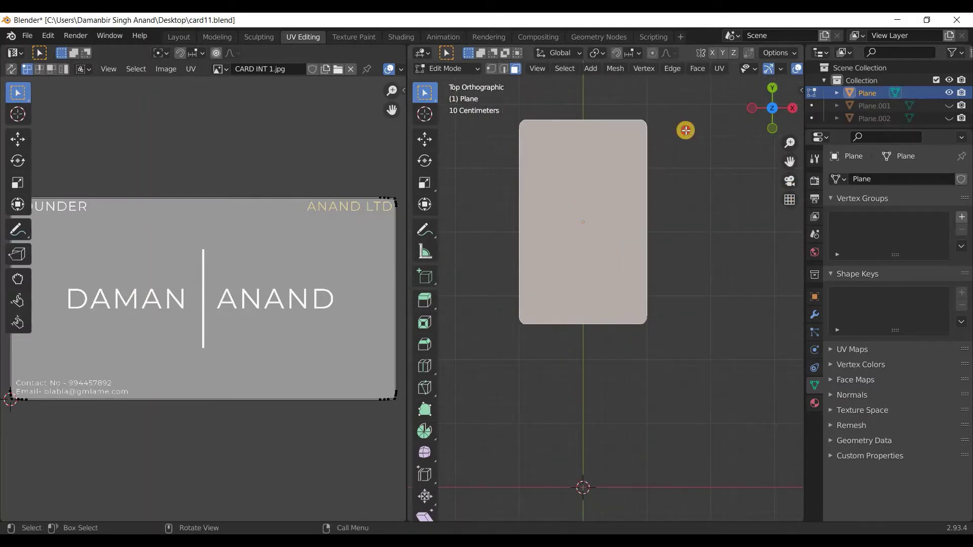
click(686, 217)
key(z)
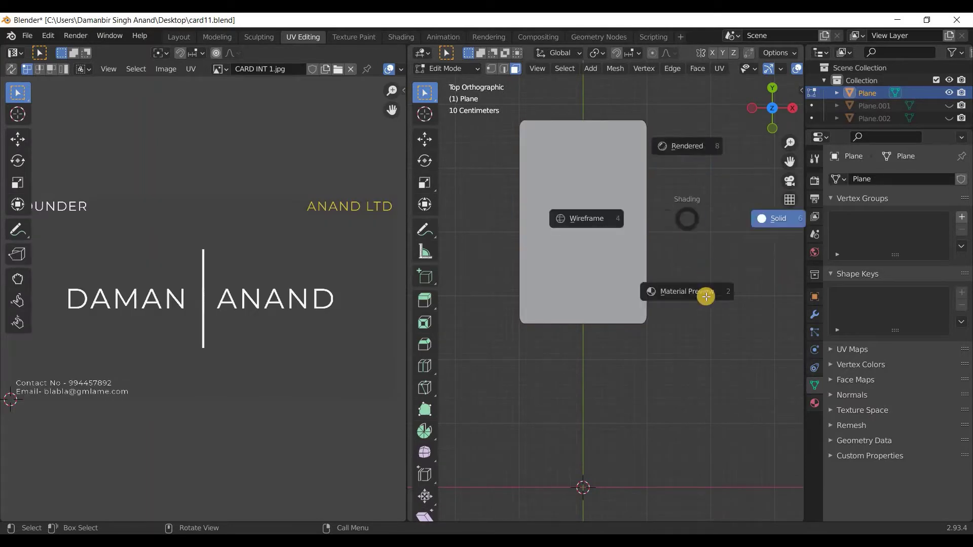
click(689, 276)
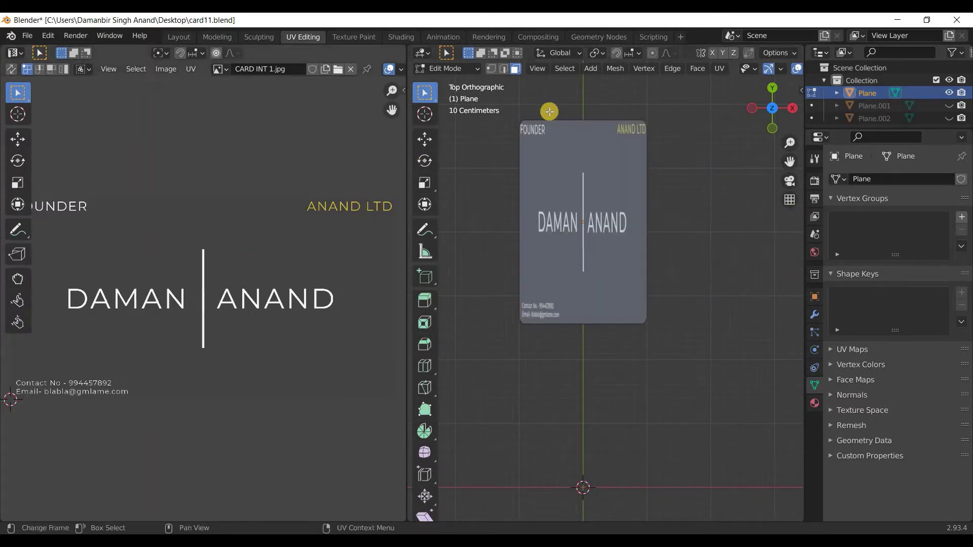
Select the whole card and move its UVs to line up with the card image
drag(498, 115, 673, 353)
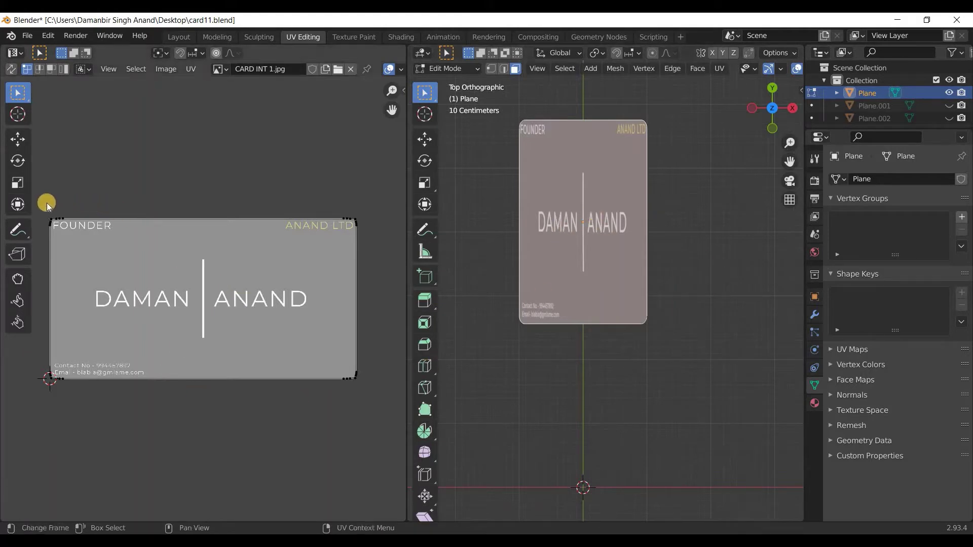
drag(390, 427, 56, 222)
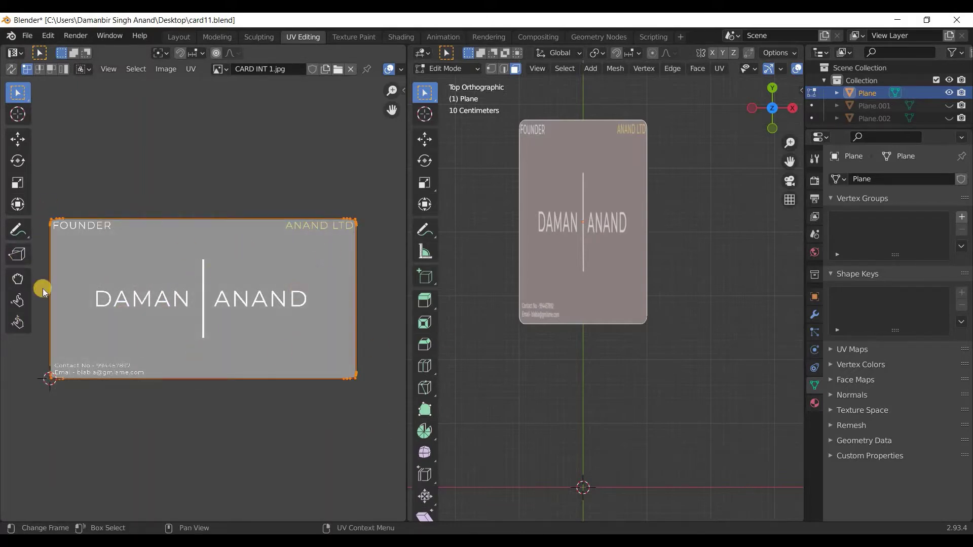
key(g)
key(g)
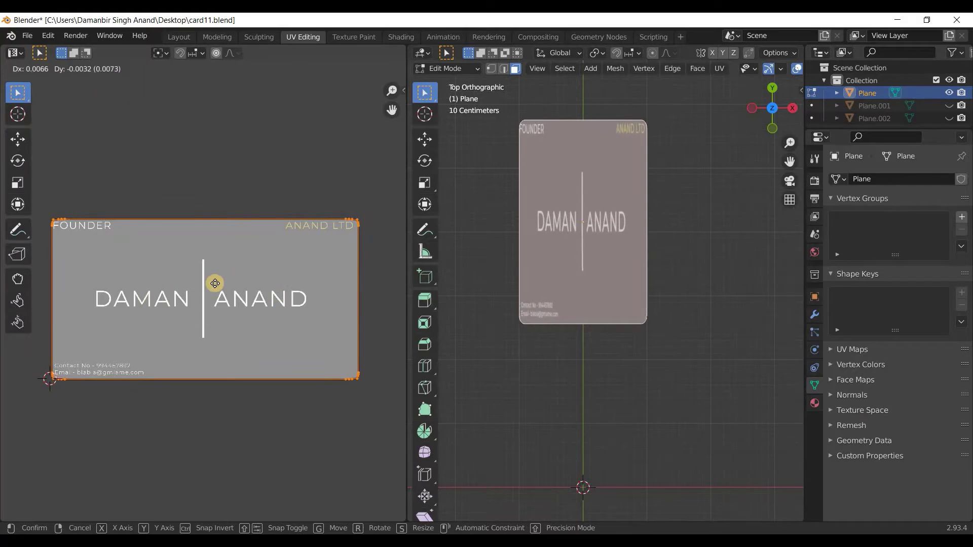
key(Escape)
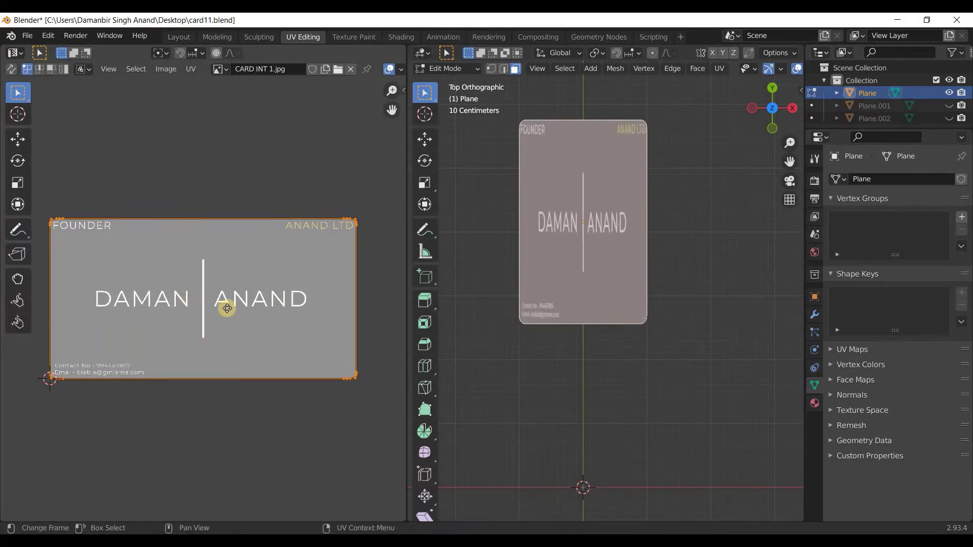
key(g)
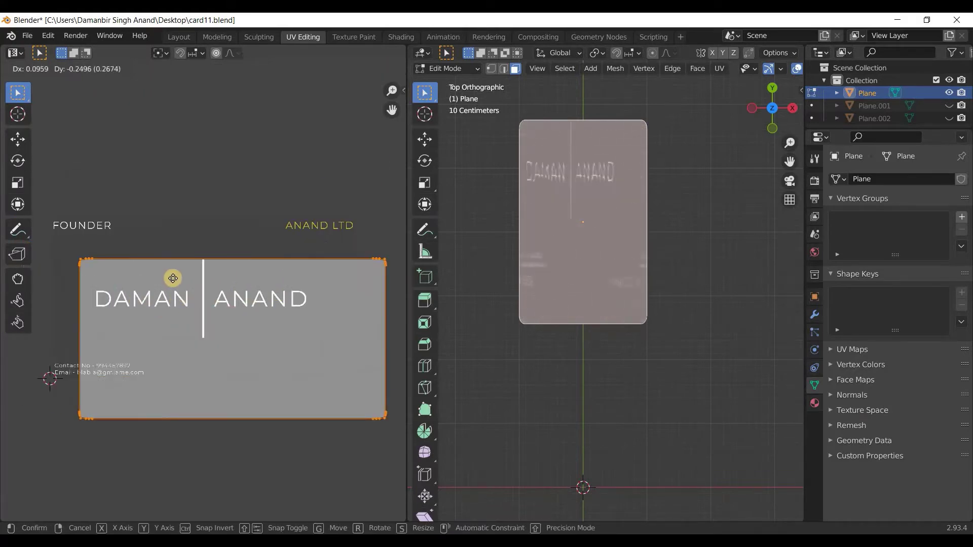
click(181, 315)
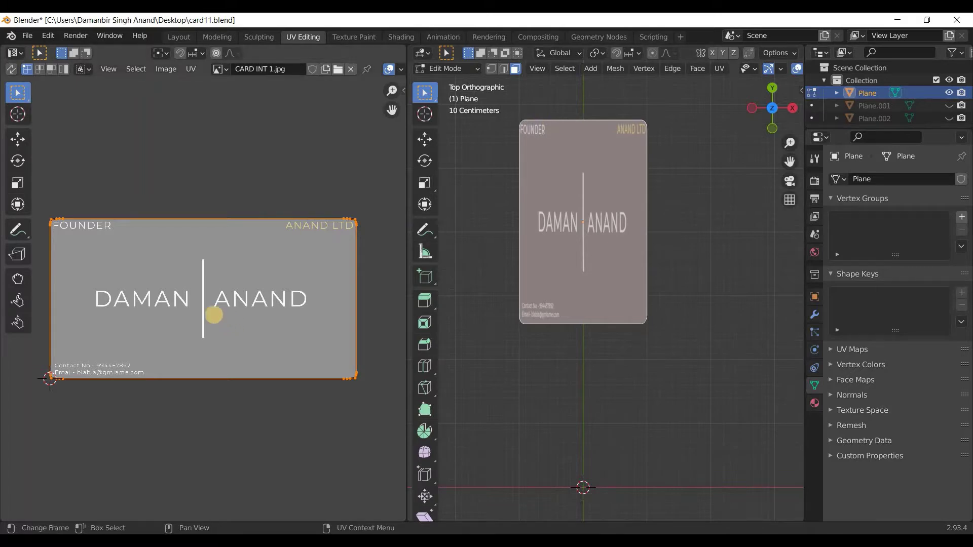
Rotate the card's UV island 90 degrees so it stands upright
key(s)
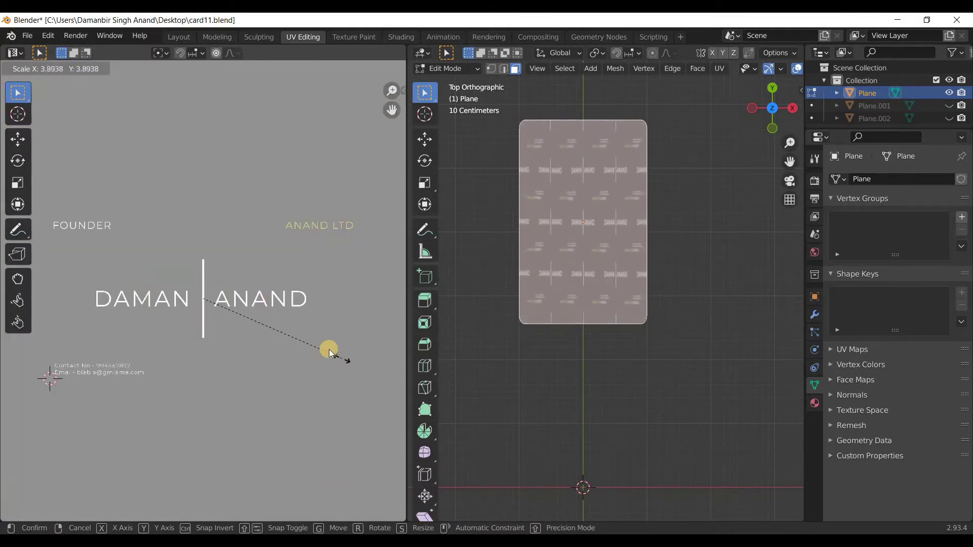
right_click(329, 349)
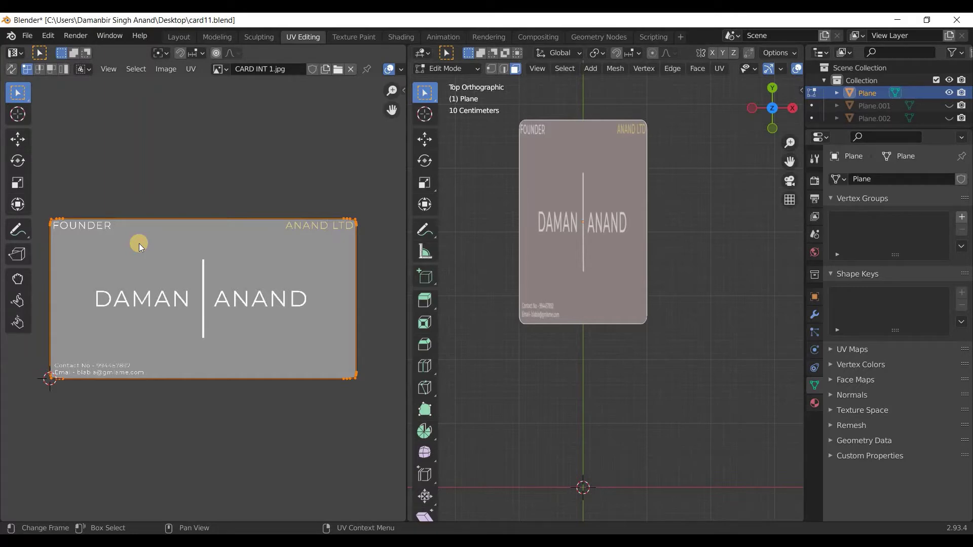
key(r)
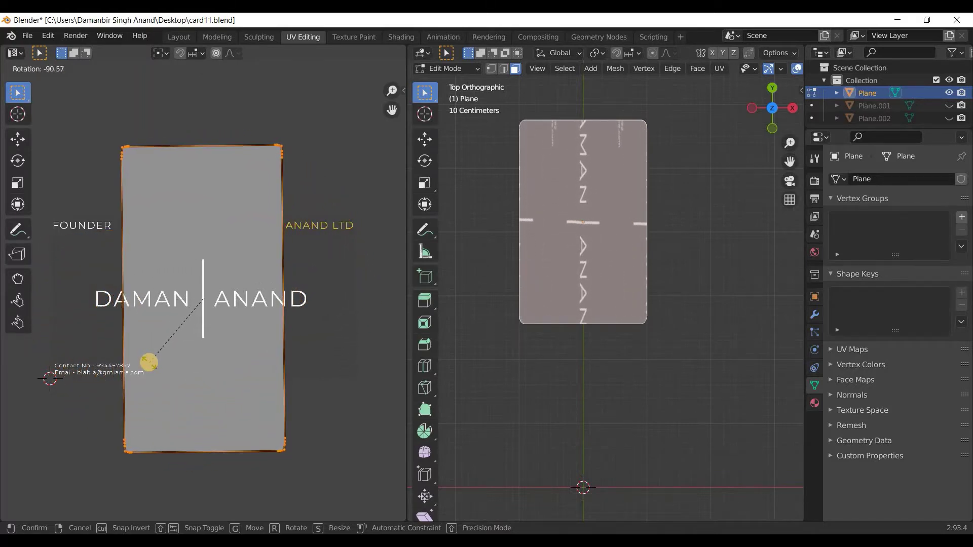
right_click(149, 363)
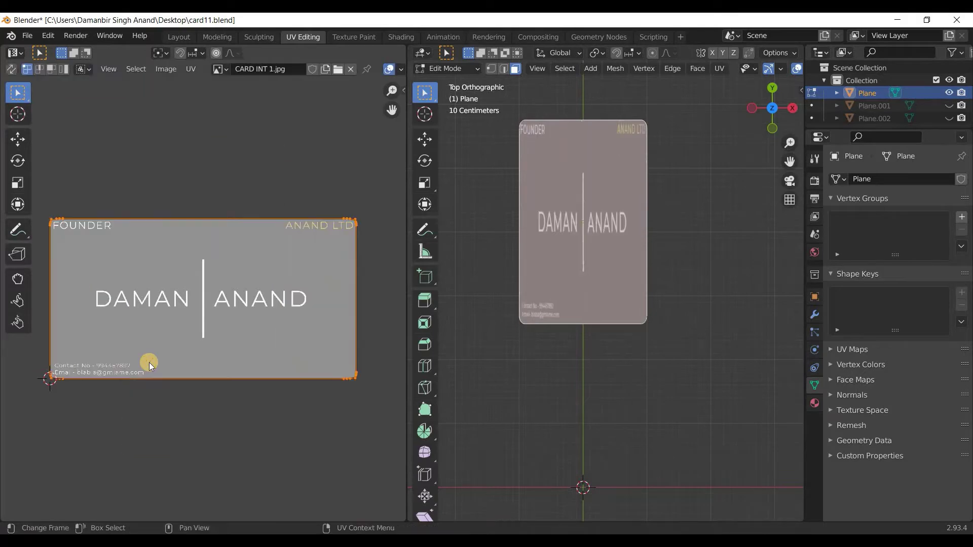
key(r)
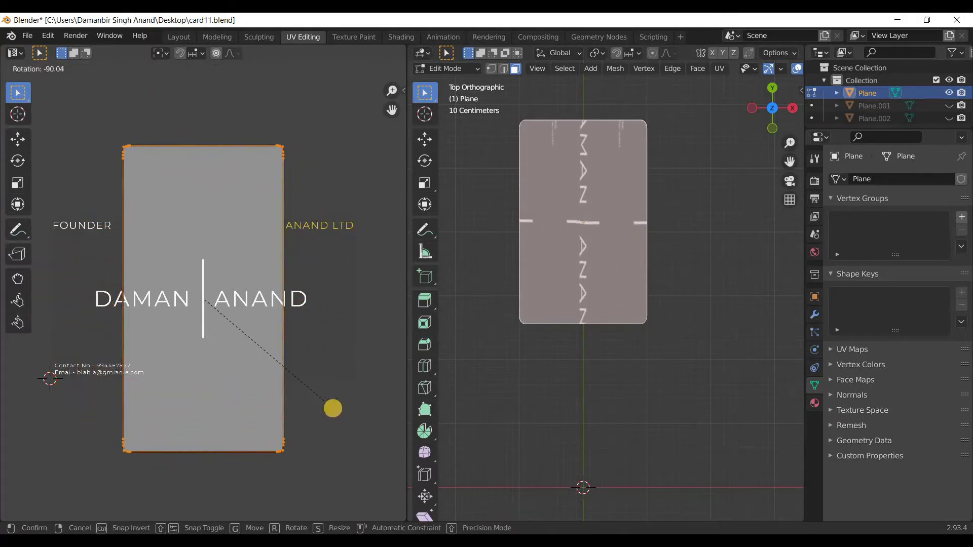
click(116, 344)
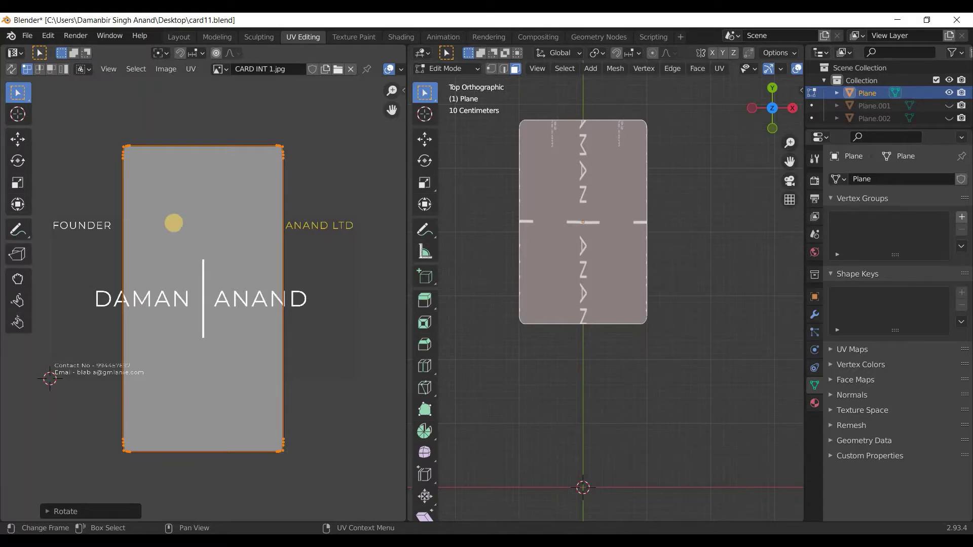
Scale the UV rectangle vertically, then horizontally, to fit the whole card image
key(s)
key(x)
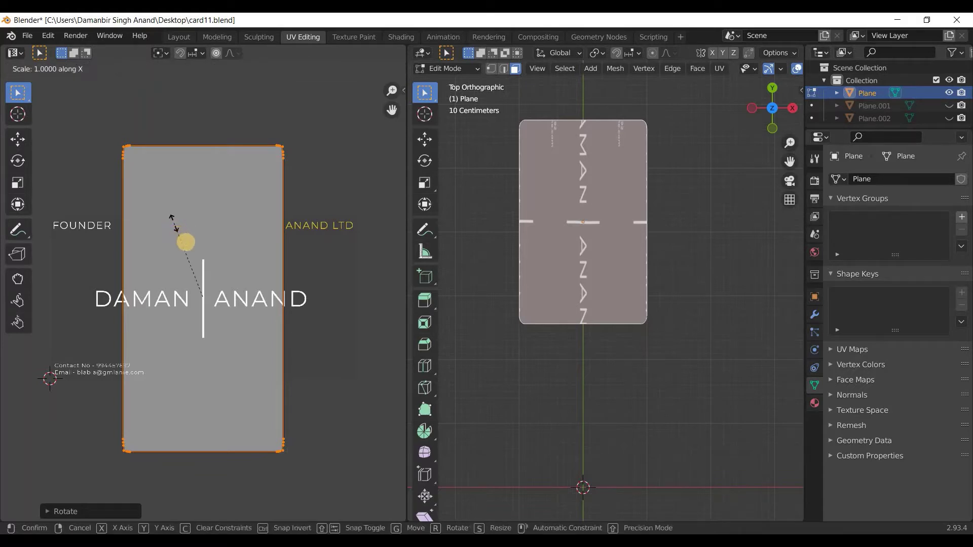
key(y)
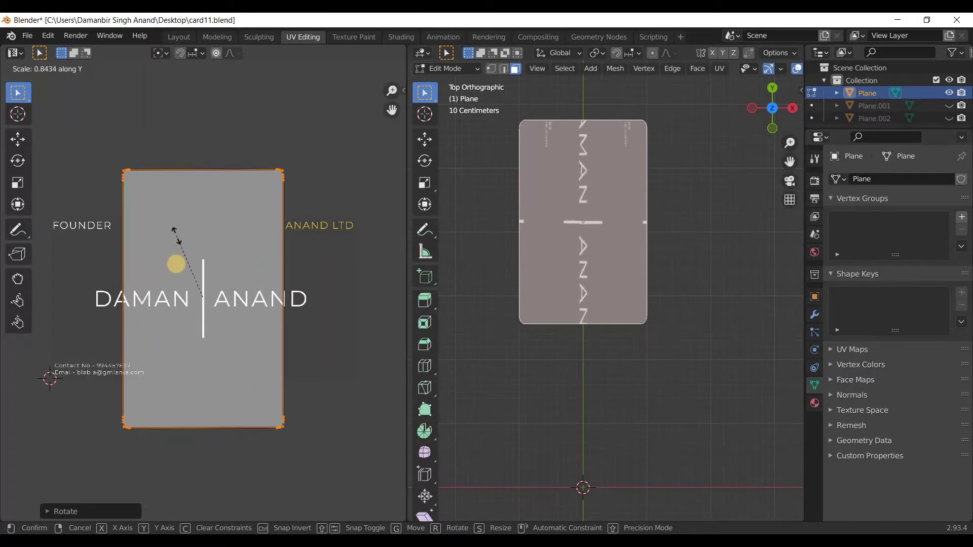
click(176, 267)
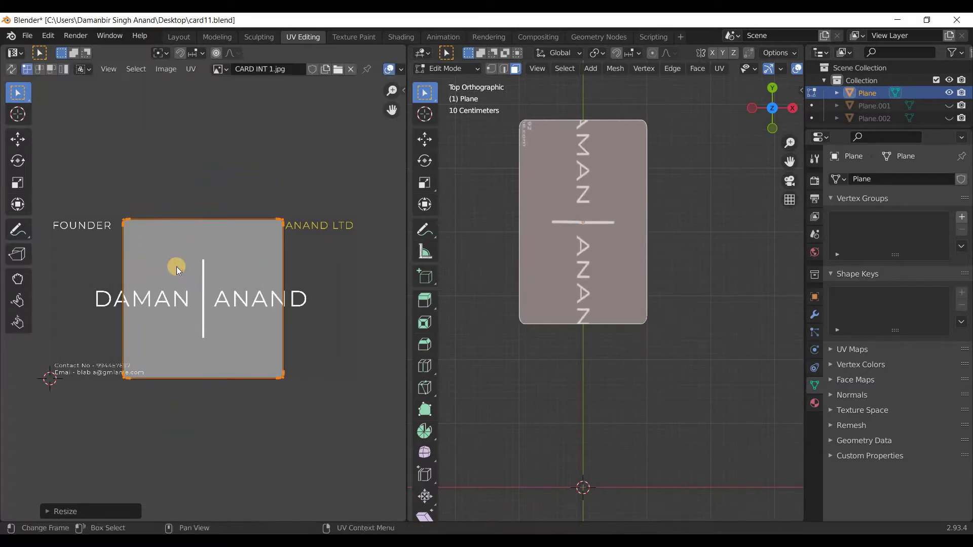
key(s)
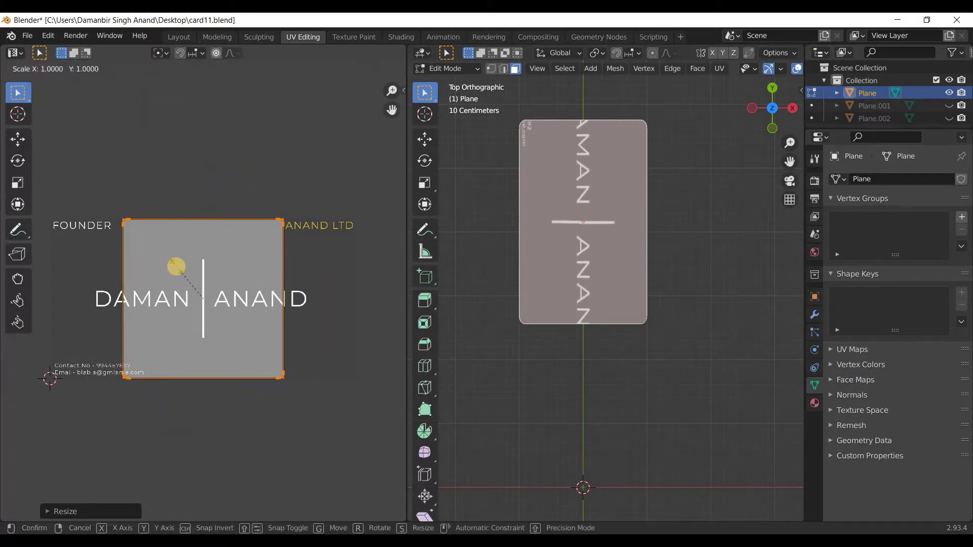
key(x)
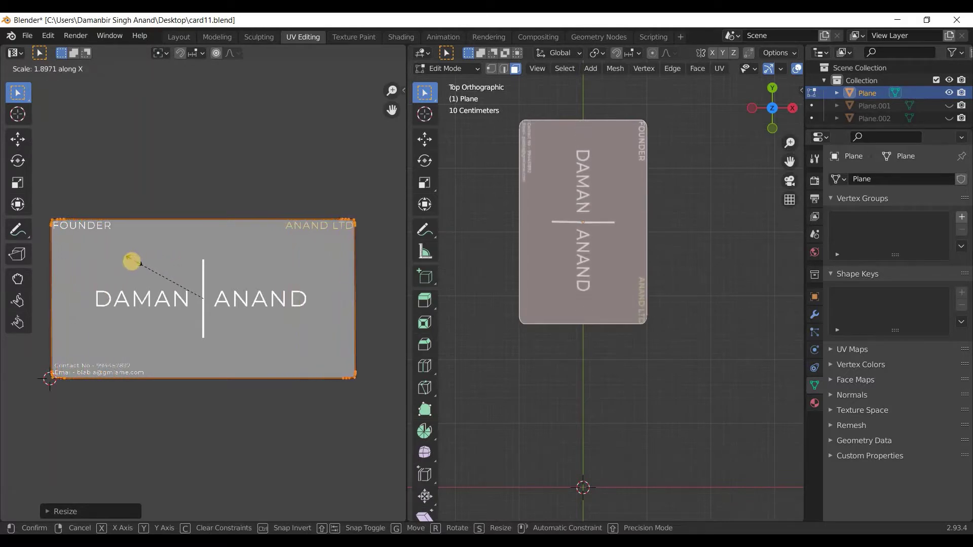
click(489, 392)
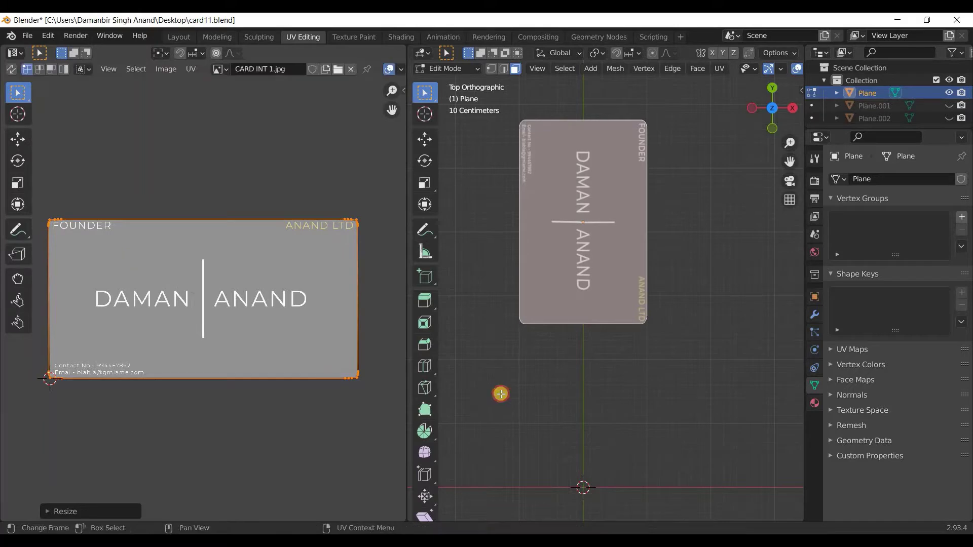
key(alt+a)
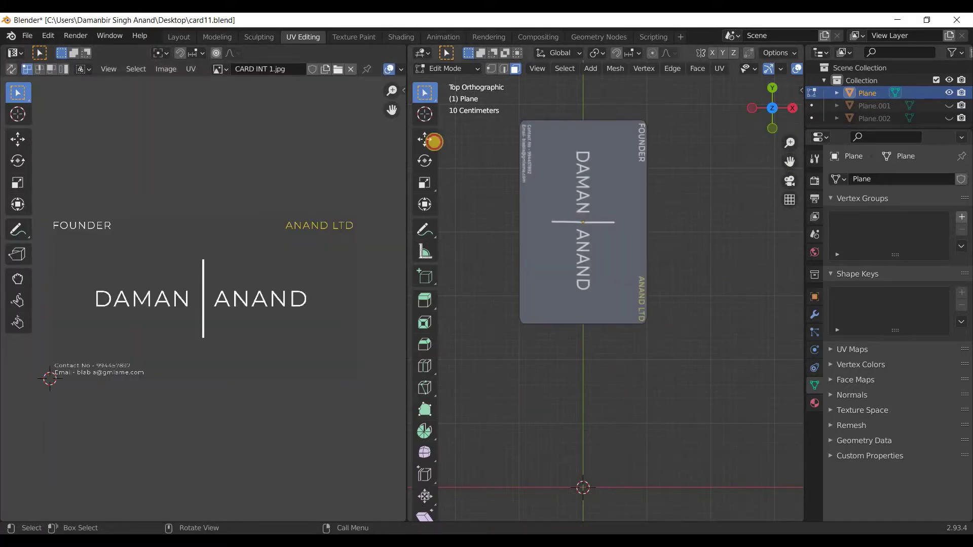
Orbit around the textured card in perspective and return to the Layout workspace
mouse_move(508, 122)
middle_down()
mouse_move(654, 430)
mouse_move(648, 393)
mouse_move(641, 458)
mouse_move(597, 504)
mouse_move(454, 508)
mouse_move(701, 86)
mouse_move(467, 512)
mouse_move(445, 469)
mouse_move(747, 102)
mouse_move(434, 123)
mouse_move(631, 119)
mouse_move(552, 108)
mouse_move(691, 126)
mouse_move(447, 87)
mouse_move(593, 93)
mouse_move(588, 78)
mouse_move(556, 78)
mouse_move(626, 90)
mouse_move(648, 67)
mouse_move(640, 63)
middle_up()
mouse_move(287, 268)
middle_down()
mouse_move(493, 341)
mouse_move(502, 319)
middle_up()
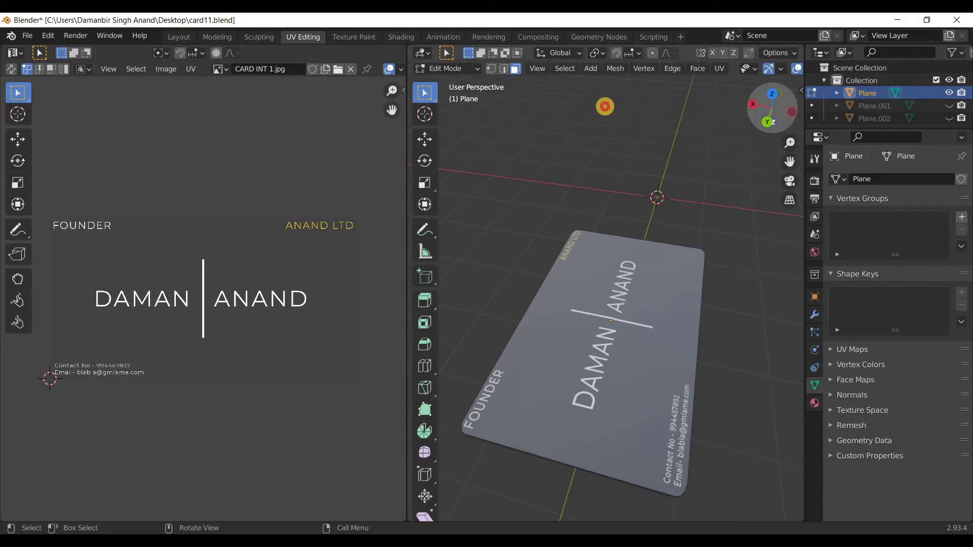
middle_drag(604, 104, 402, 86)
click(177, 36)
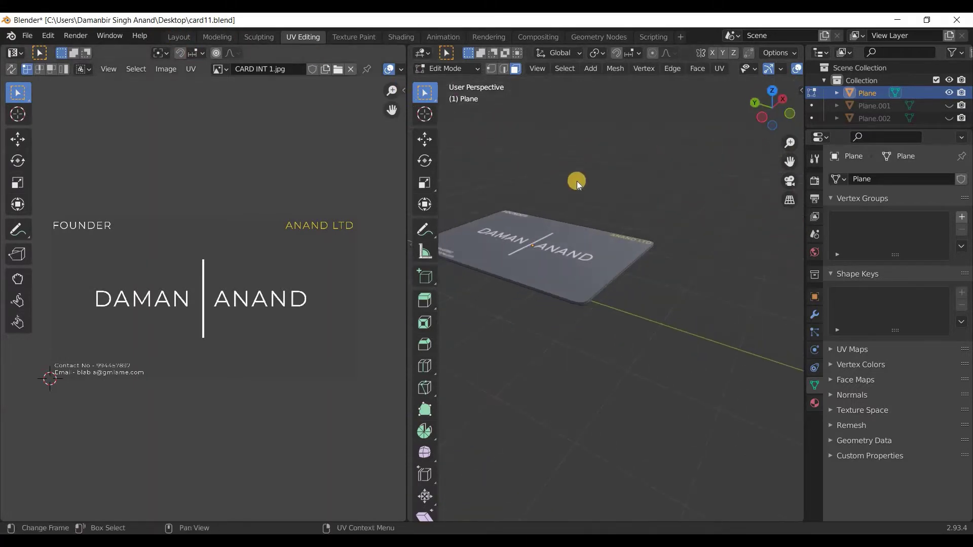
Switch the viewport to Material Preview so the card's texture shows
key(z)
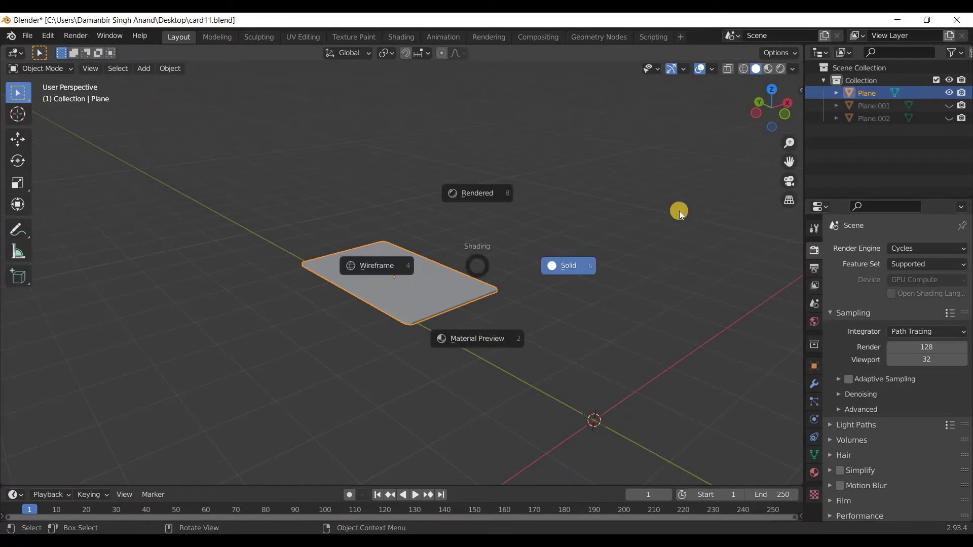
key(2)
mouse_move(48, 166)
middle_down()
mouse_move(734, 104)
mouse_move(722, 102)
middle_up()
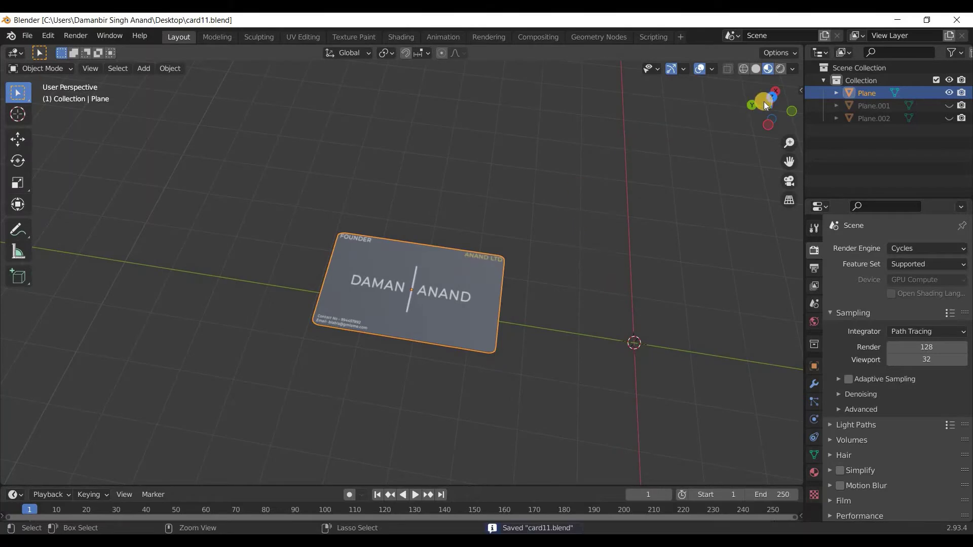
mouse_move(542, 412)
middle_down()
mouse_move(408, 362)
mouse_move(227, 330)
mouse_move(324, 465)
mouse_move(450, 97)
mouse_move(702, 138)
mouse_move(28, 120)
mouse_move(131, 480)
mouse_move(17, 95)
mouse_move(734, 121)
mouse_move(770, 87)
mouse_move(629, 208)
mouse_move(645, 215)
mouse_move(762, 102)
middle_up()
Unhide the light-blue backdrop plane Plane.001 and orbit around the card and backdrop
drag(765, 105, 947, 106)
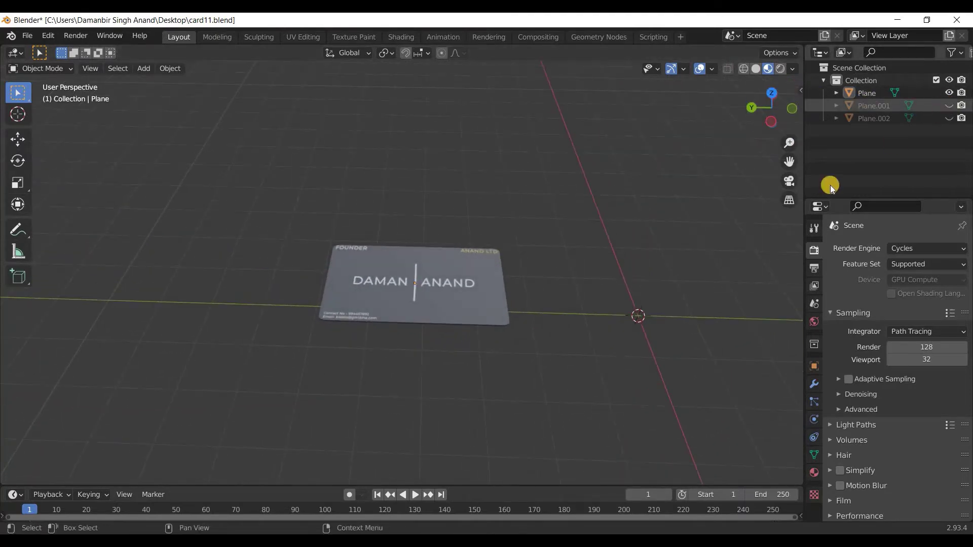
click(949, 105)
mouse_move(761, 115)
mouse_down()
mouse_move(191, 79)
mouse_move(219, 74)
mouse_move(152, 89)
mouse_move(588, 191)
mouse_move(437, 105)
mouse_move(396, 32)
mouse_up()
Lower Plane.001's Base Color value to 0.687 in the Shading workspace, then return to Layout
click(397, 71)
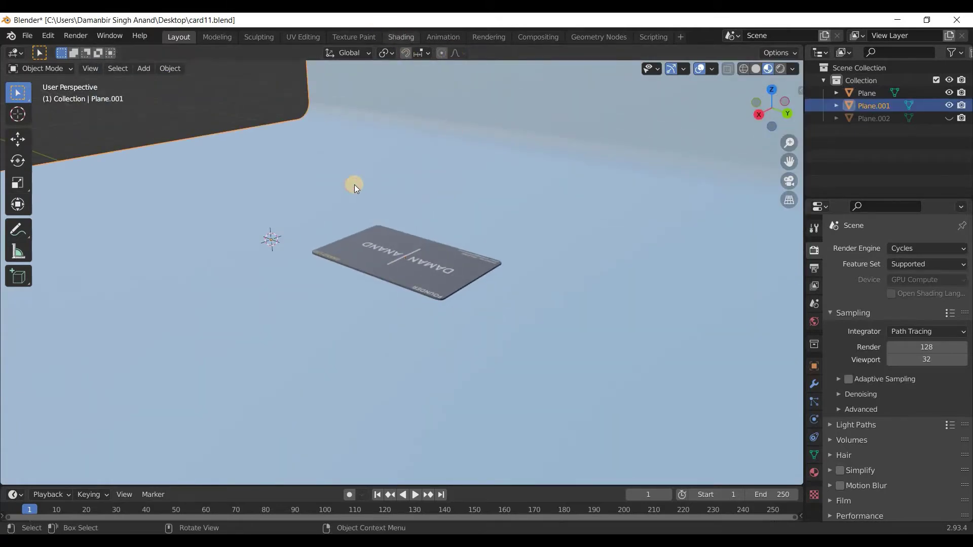
click(401, 37)
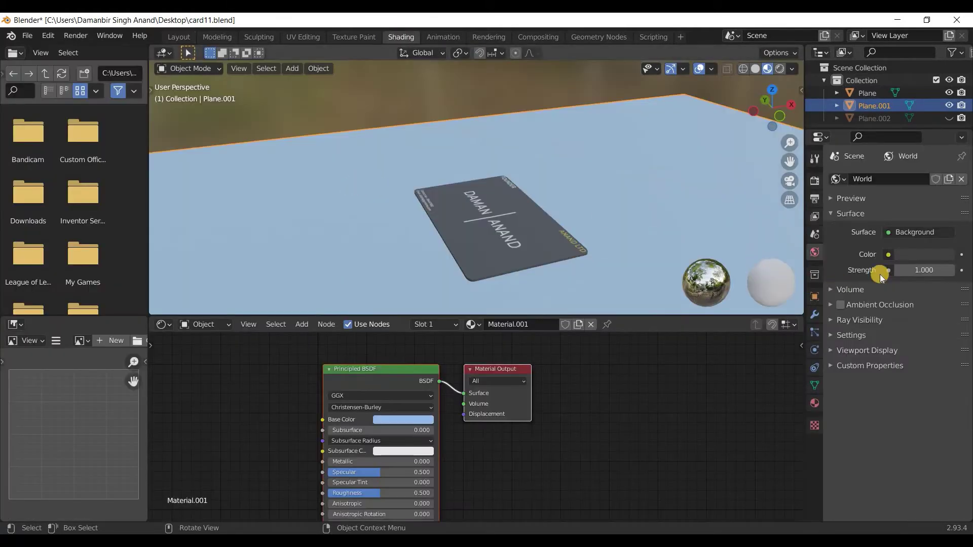
click(397, 421)
drag(456, 287, 456, 316)
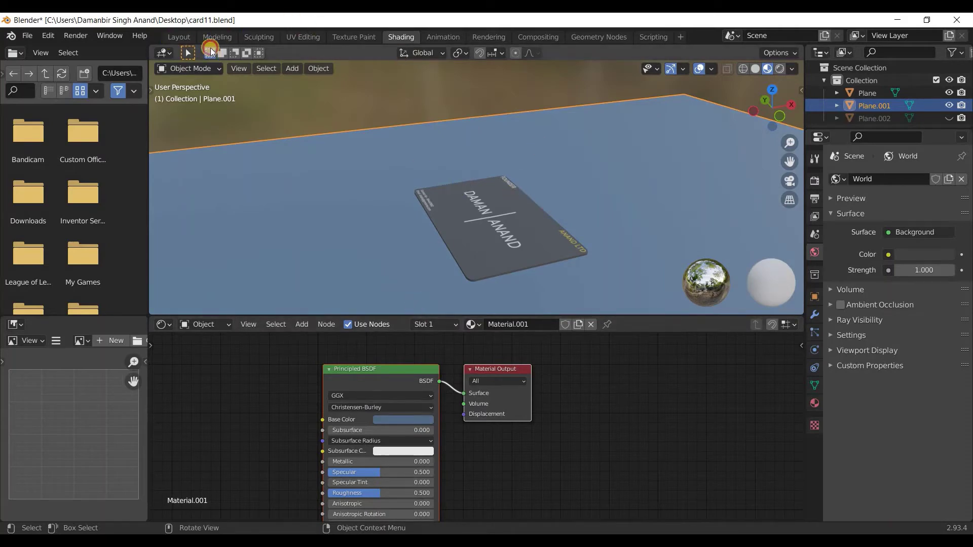
key(ctrl+Page_Up)
key(ctrl+Page_Up)
key(ctrl+Page_Up)
key(ctrl+Page_Up)
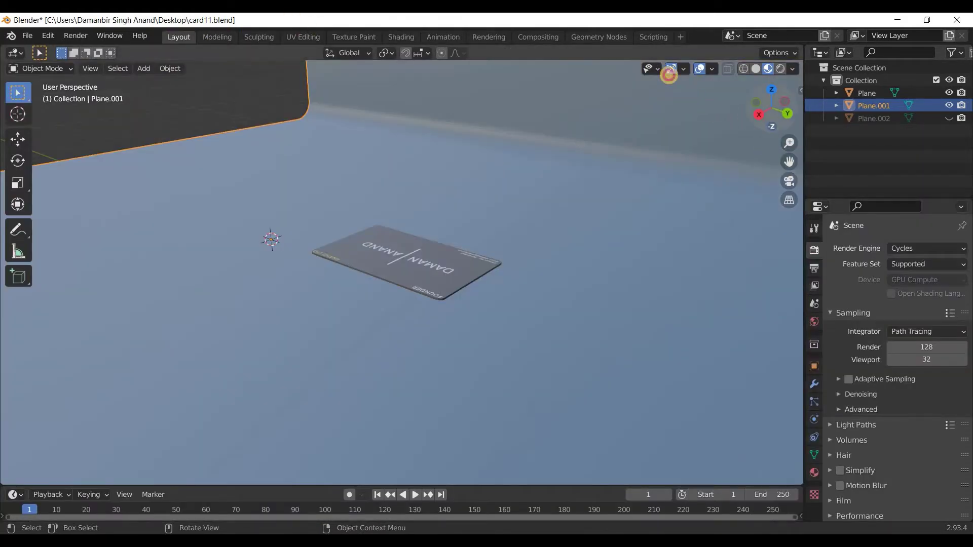
mouse_move(771, 108)
mouse_down()
mouse_move(798, 93)
mouse_move(502, 154)
mouse_move(510, 198)
mouse_up()
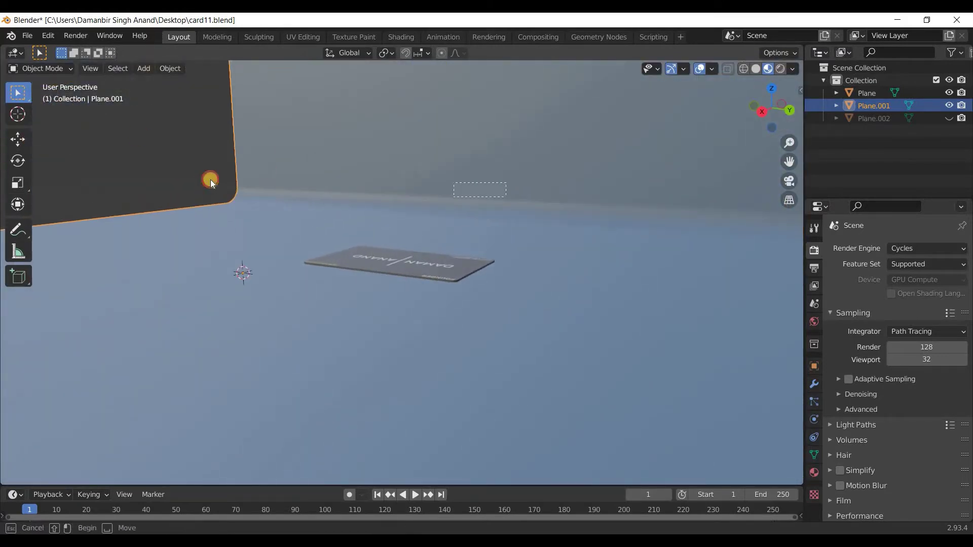
click(592, 196)
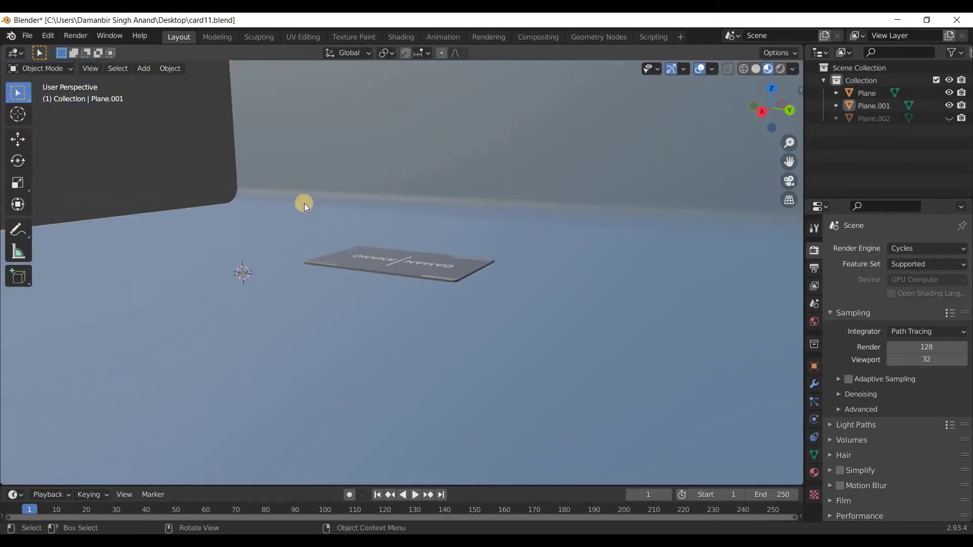
Add a cube, raise it along Z and slide it along X above the card
key(shift+a)
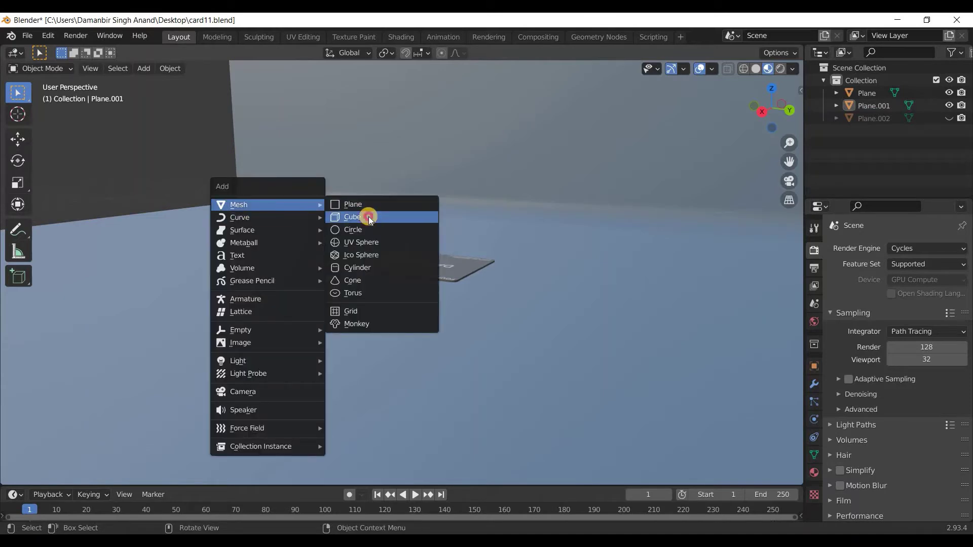
key(Return)
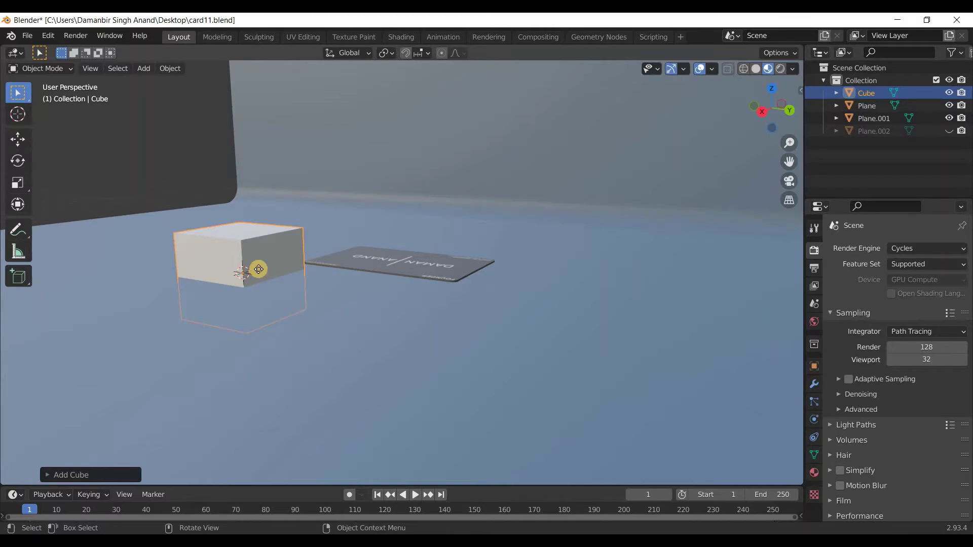
key(g)
key(z)
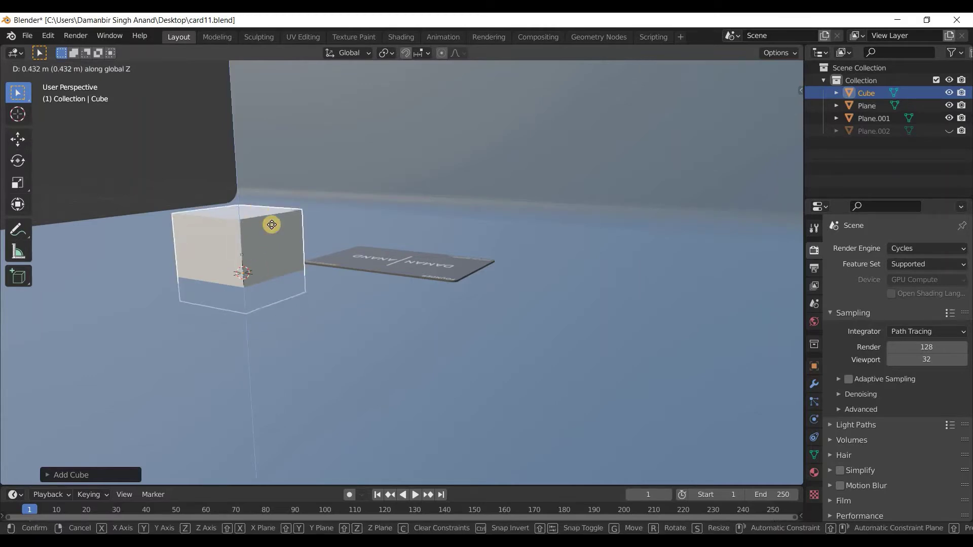
click(271, 224)
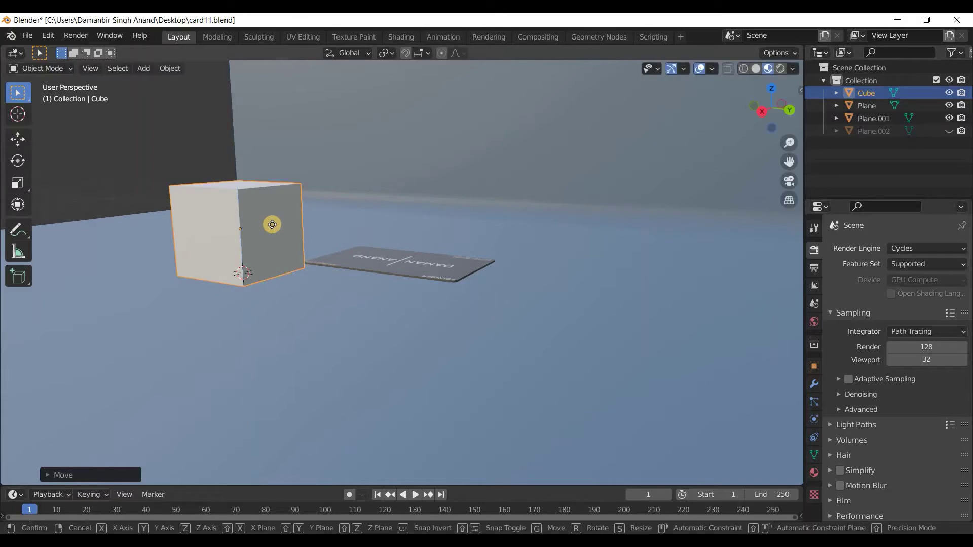
key(g)
key(x)
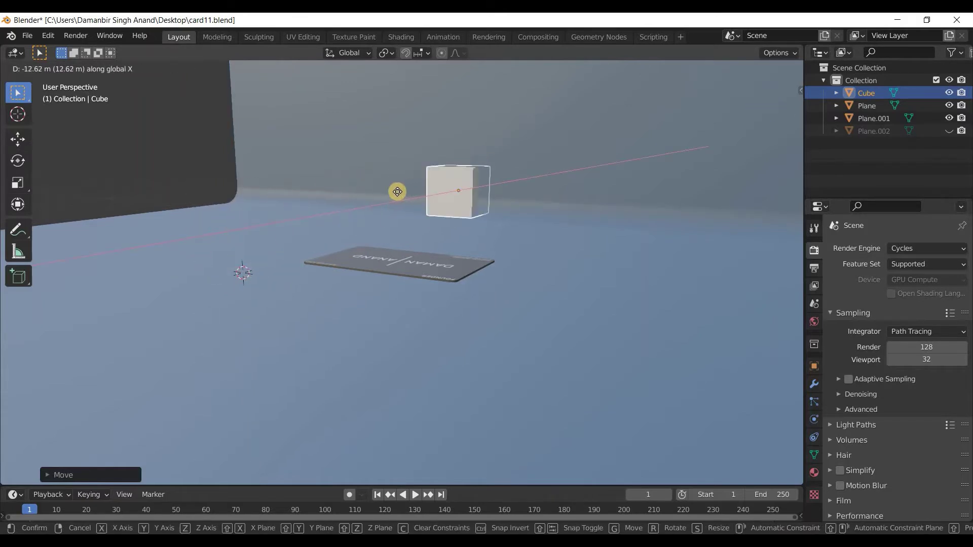
click(783, 115)
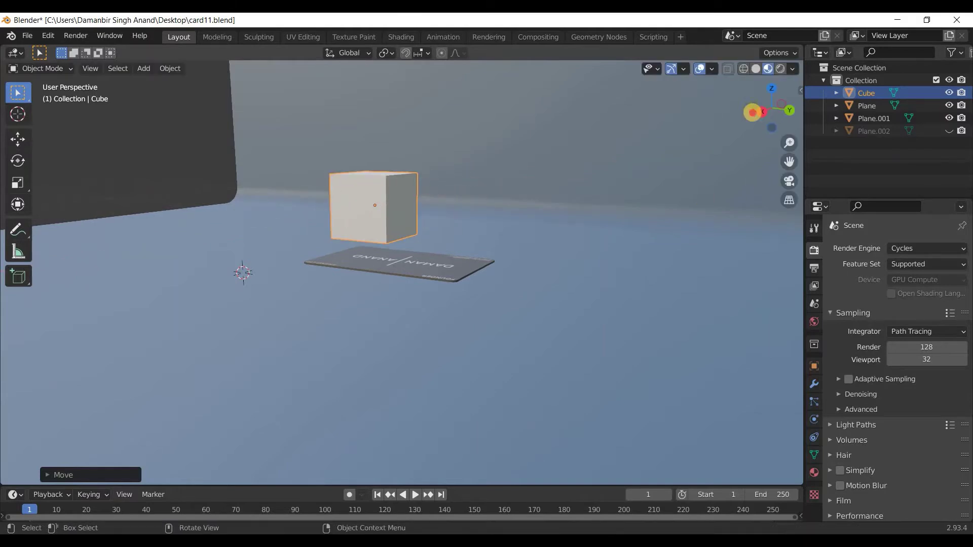
mouse_move(629, 99)
middle_down()
mouse_move(678, 102)
mouse_move(574, 166)
mouse_move(767, 112)
middle_up()
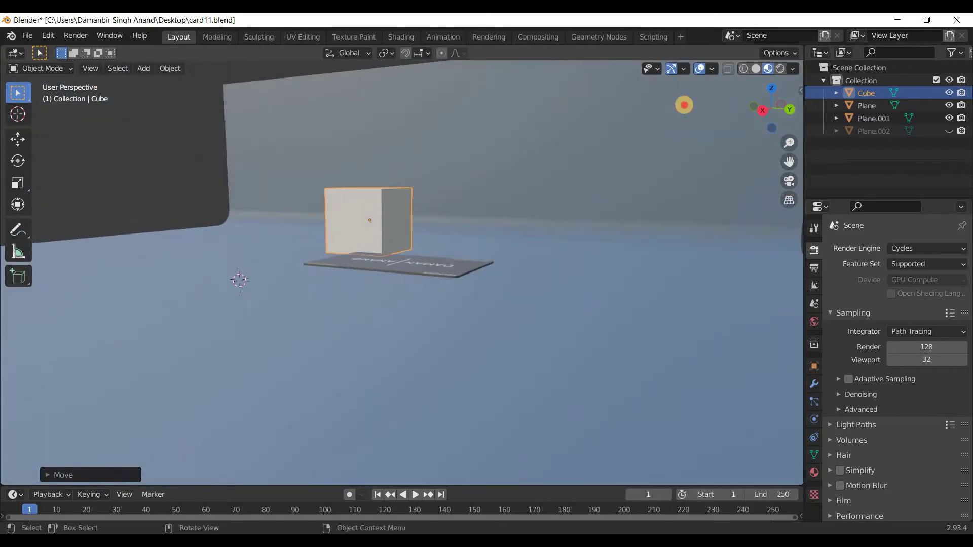
mouse_move(778, 125)
mouse_down()
mouse_move(391, 177)
mouse_move(369, 201)
mouse_up()
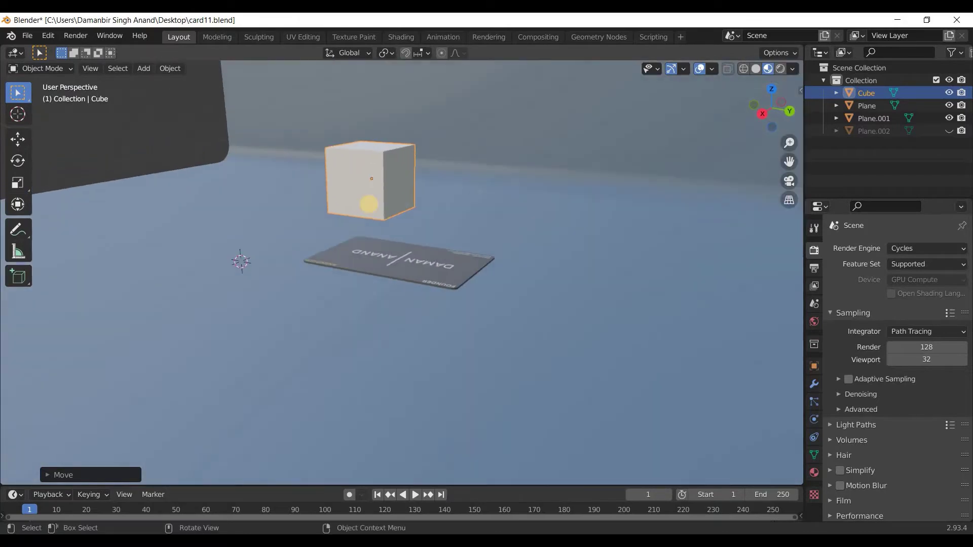
Stretch the cube along X into a long block
key(s)
key(x)
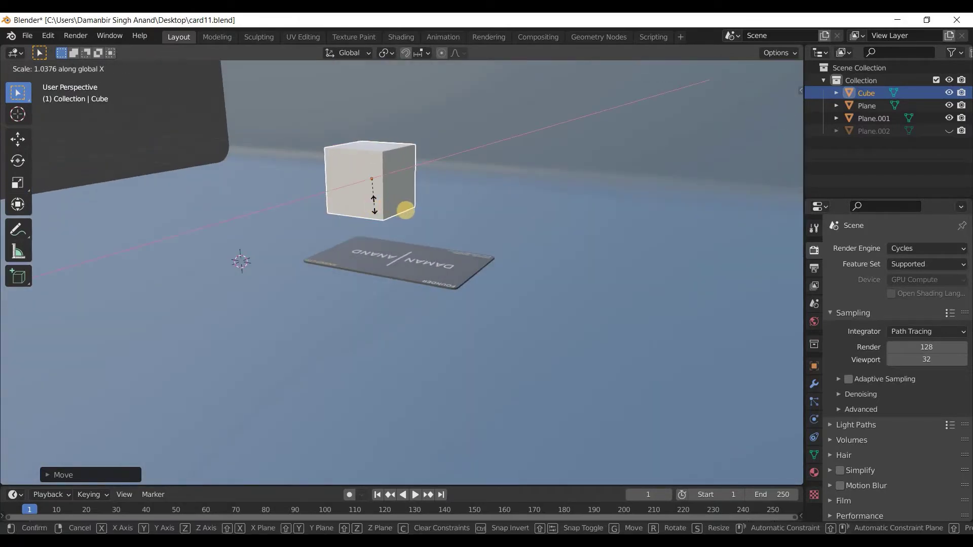
click(427, 272)
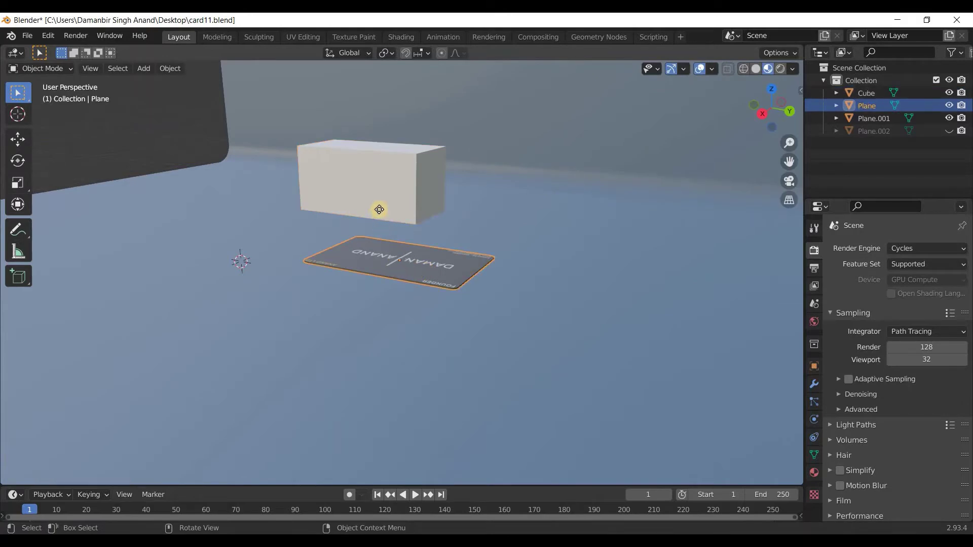
Raise the card and rotate it about X to stand upright at about -90°
key(g)
click(362, 194)
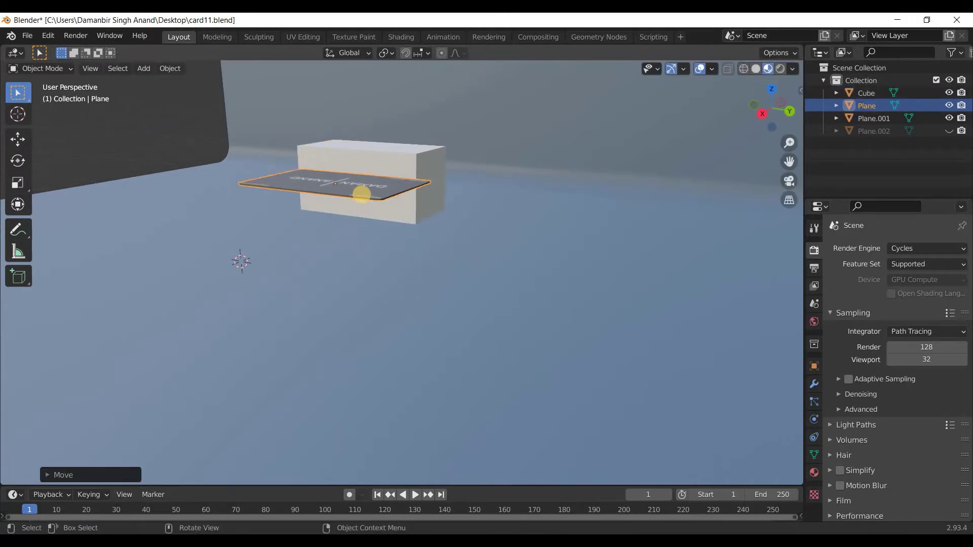
key(r)
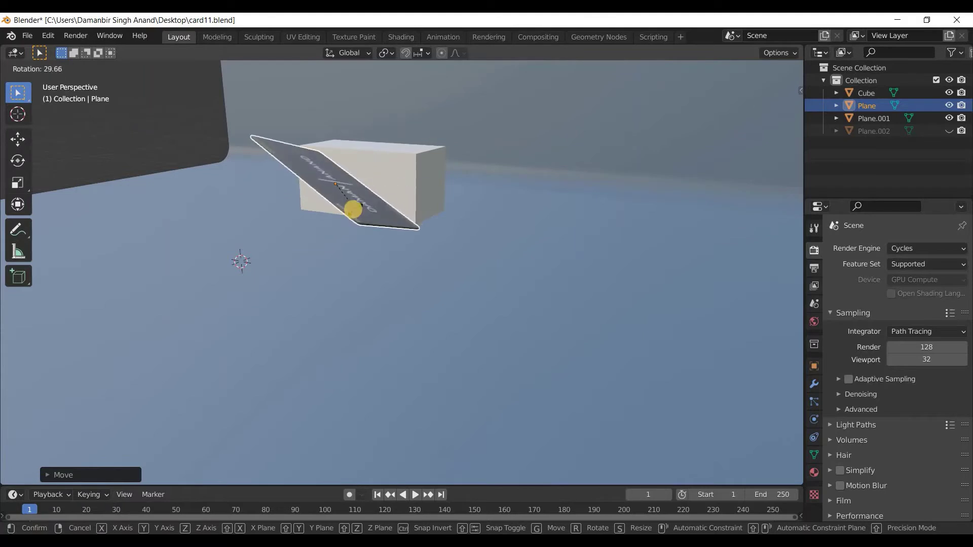
key(x)
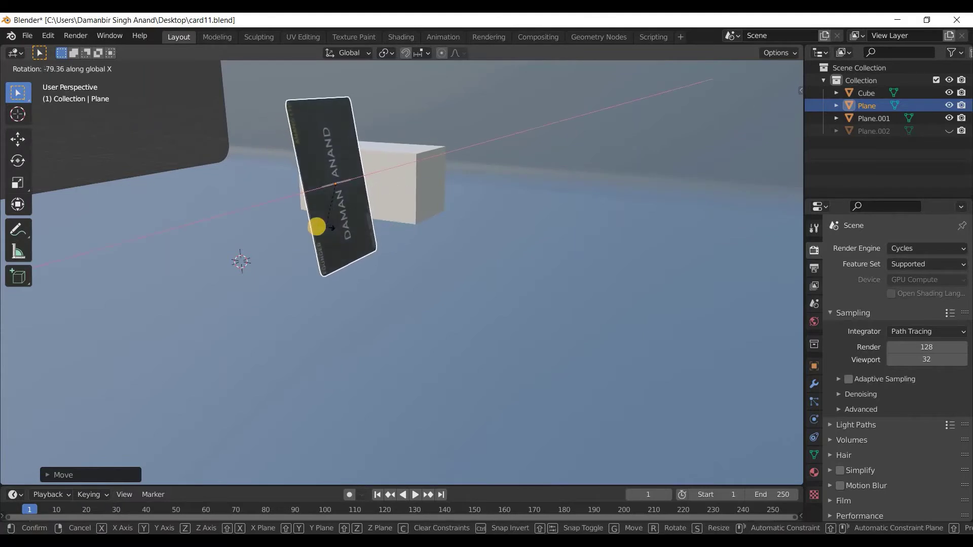
click(317, 230)
click(419, 187)
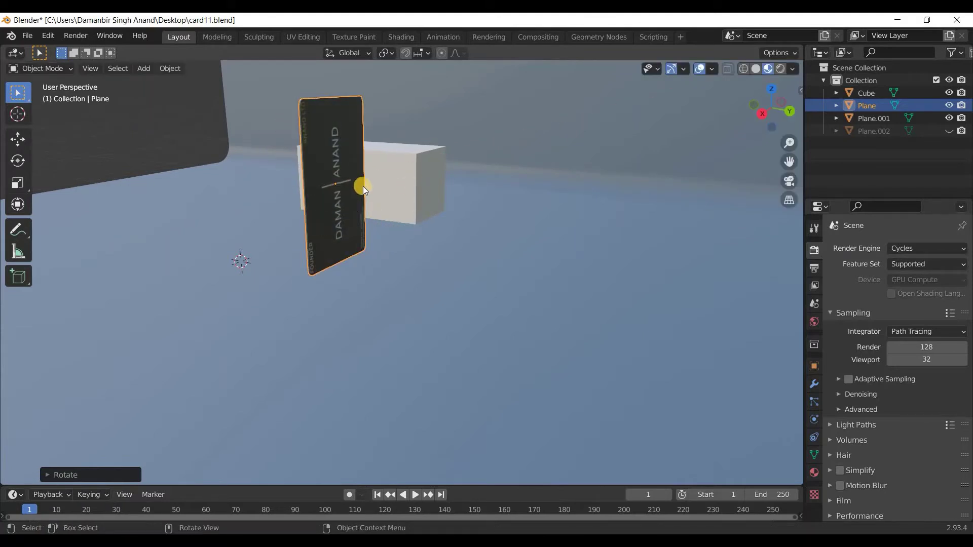
drag(793, 109, 428, 198)
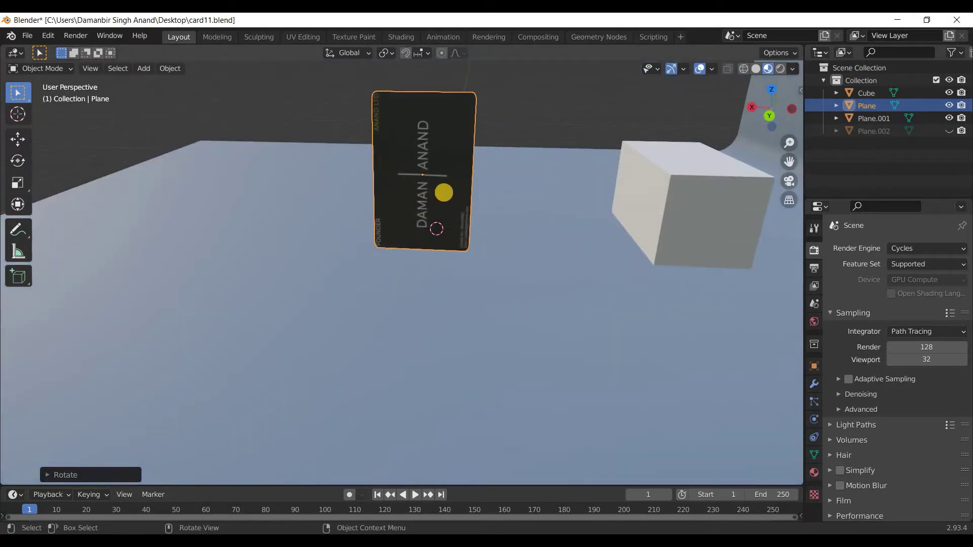
Give the business card a quarter turn about the Z axis
key(r)
key(z)
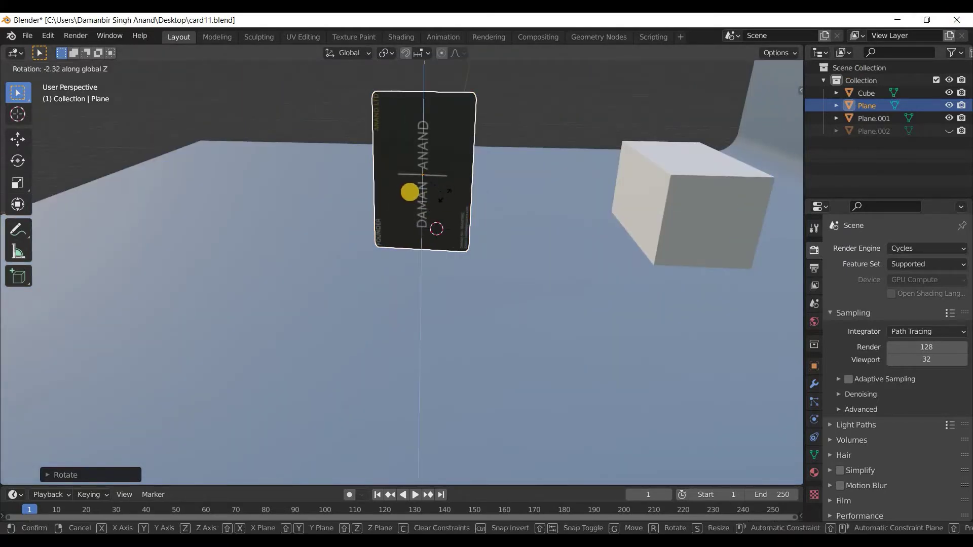
click(685, 199)
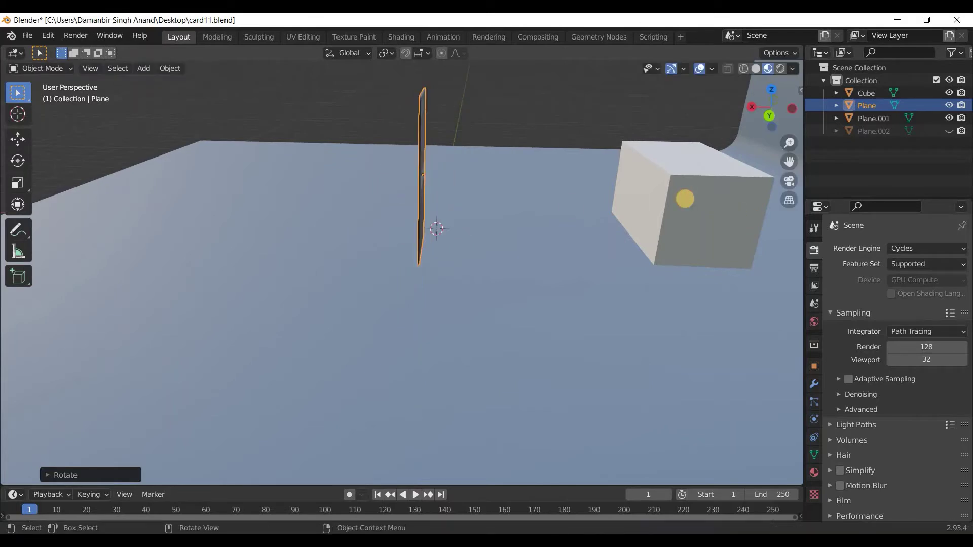
Scale the cube taller along Z
key(s)
key(z)
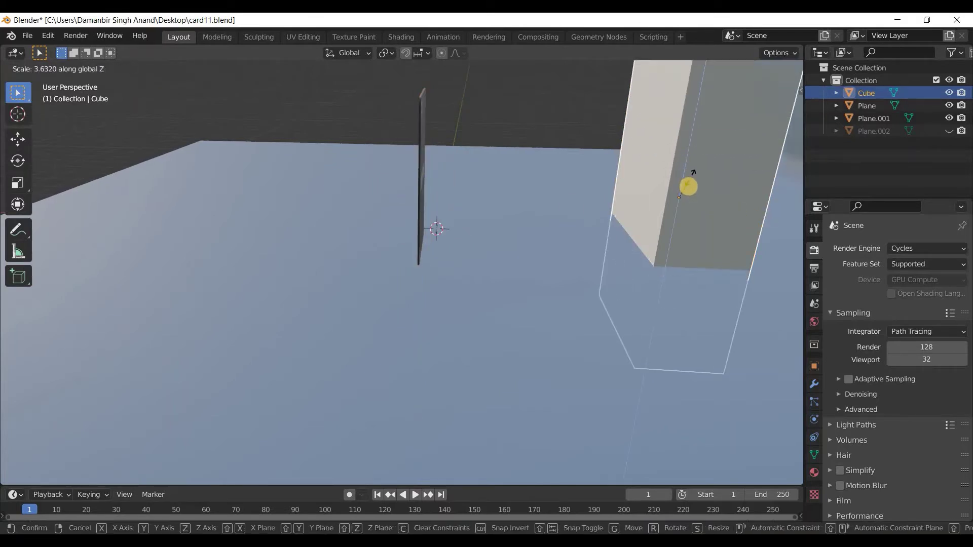
click(773, 127)
mouse_move(65, 104)
middle_down()
mouse_move(743, 107)
mouse_move(352, 148)
middle_up()
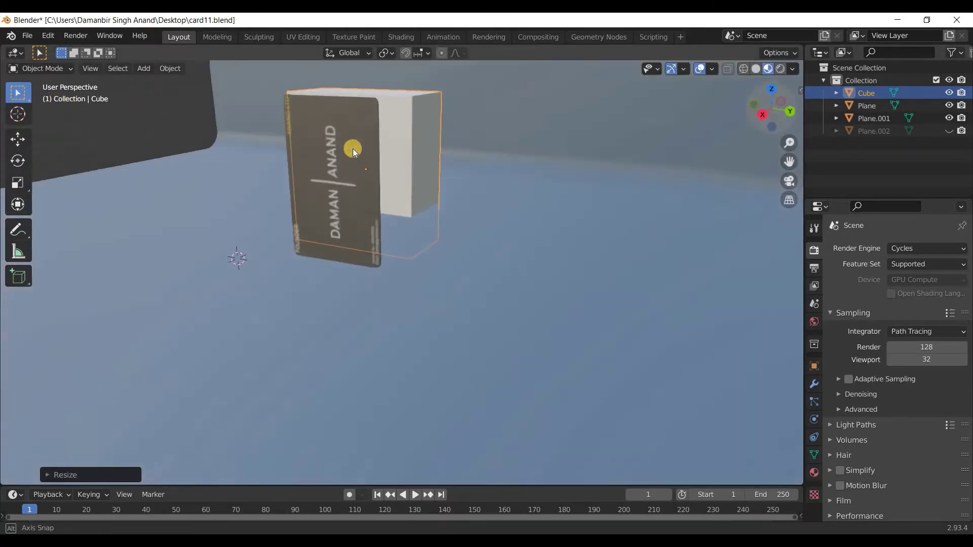
Move the card along X in front of the cube and set its height above the floor
click(353, 149)
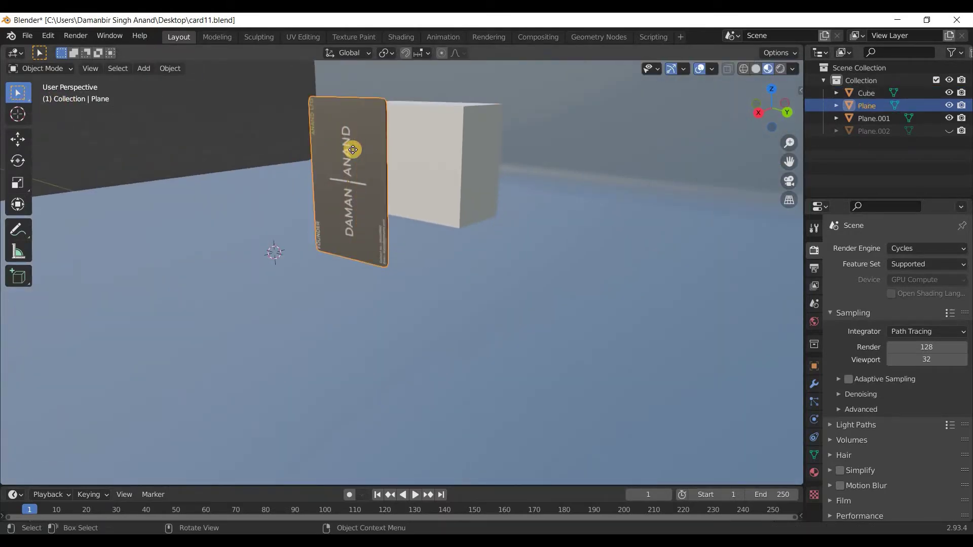
key(g)
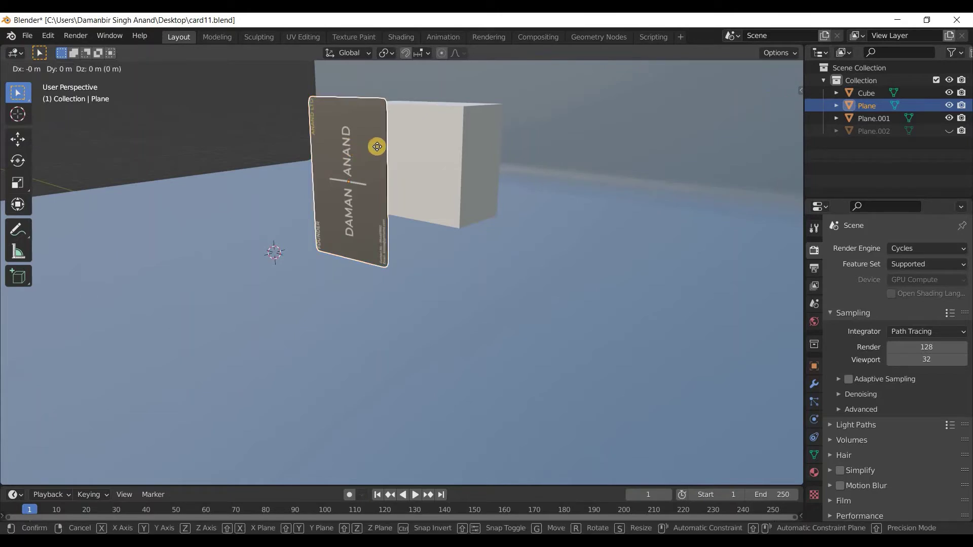
key(x)
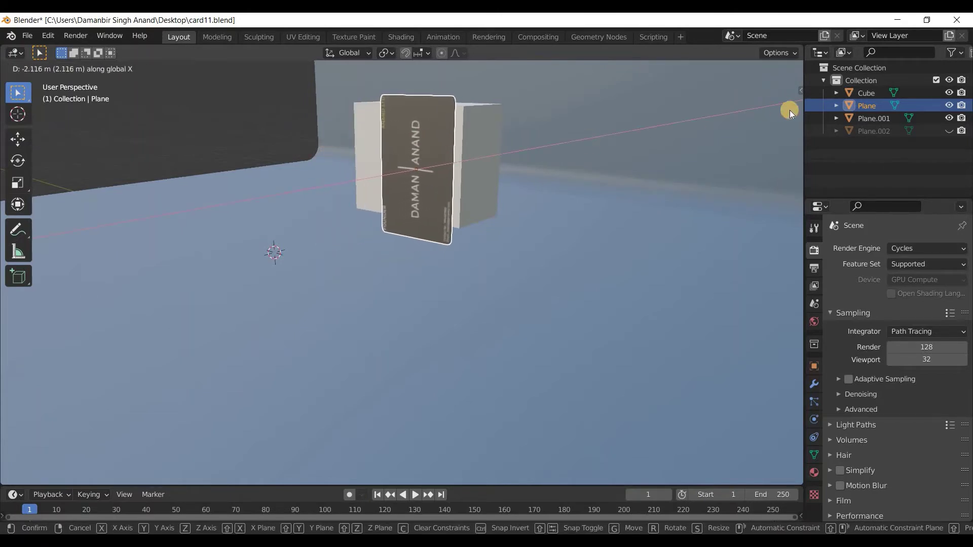
click(731, 115)
mouse_move(670, 108)
middle_down()
mouse_move(677, 75)
mouse_move(683, 156)
middle_up()
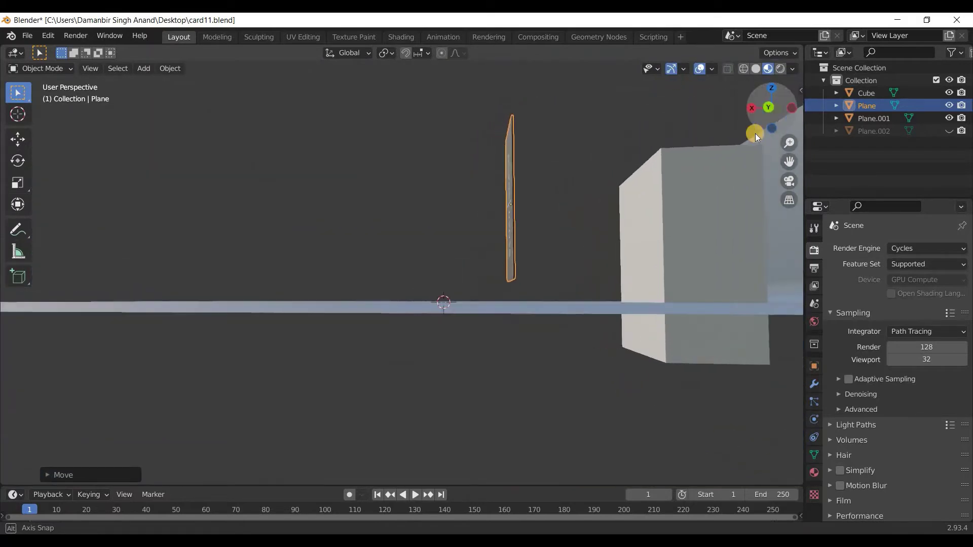
key(g)
key(z)
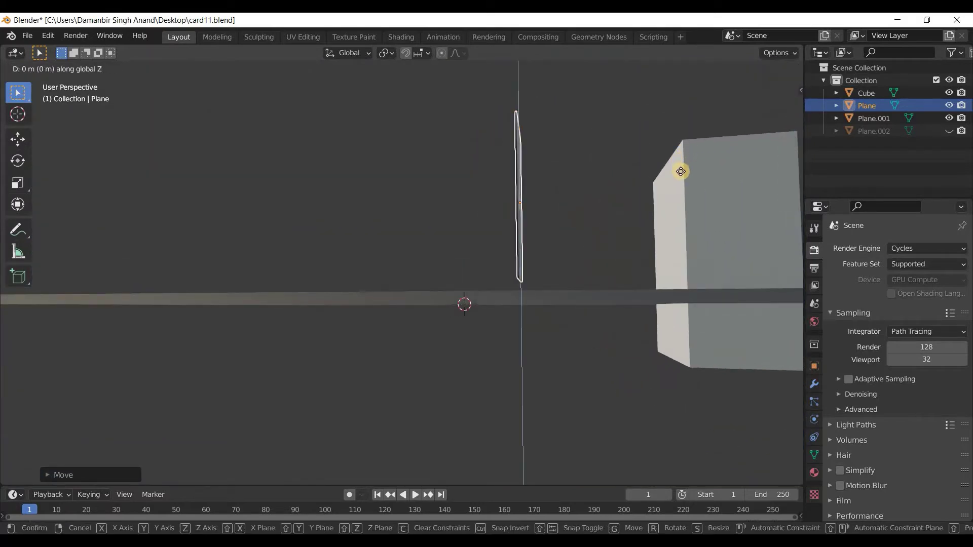
click(780, 123)
mouse_move(790, 119)
middle_down()
mouse_move(28, 111)
mouse_move(150, 143)
mouse_move(28, 137)
mouse_move(457, 215)
mouse_move(714, 117)
middle_up()
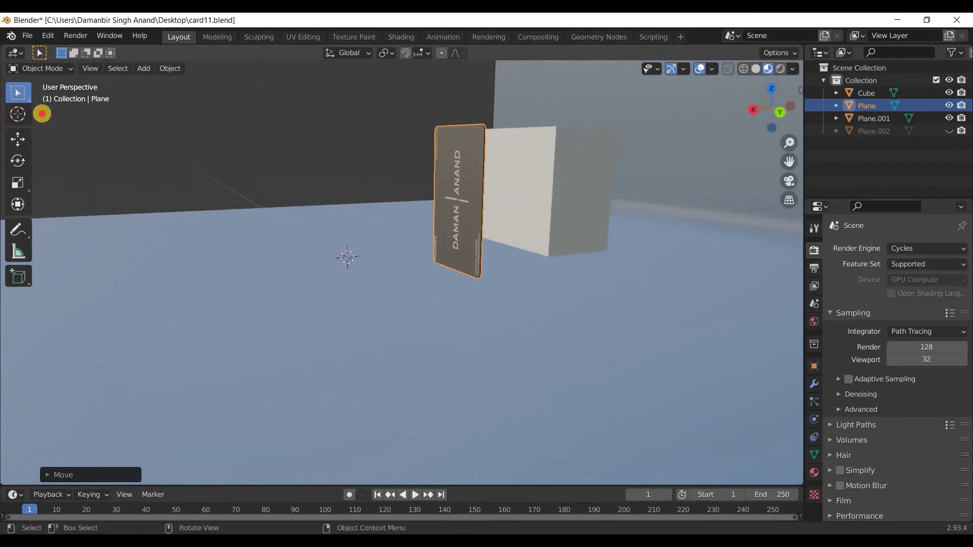
Slide the card along Y in line with the cube, then along X beside it
mouse_move(58, 107)
middle_down()
mouse_move(757, 167)
mouse_move(786, 152)
mouse_move(180, 168)
mouse_move(533, 218)
middle_up()
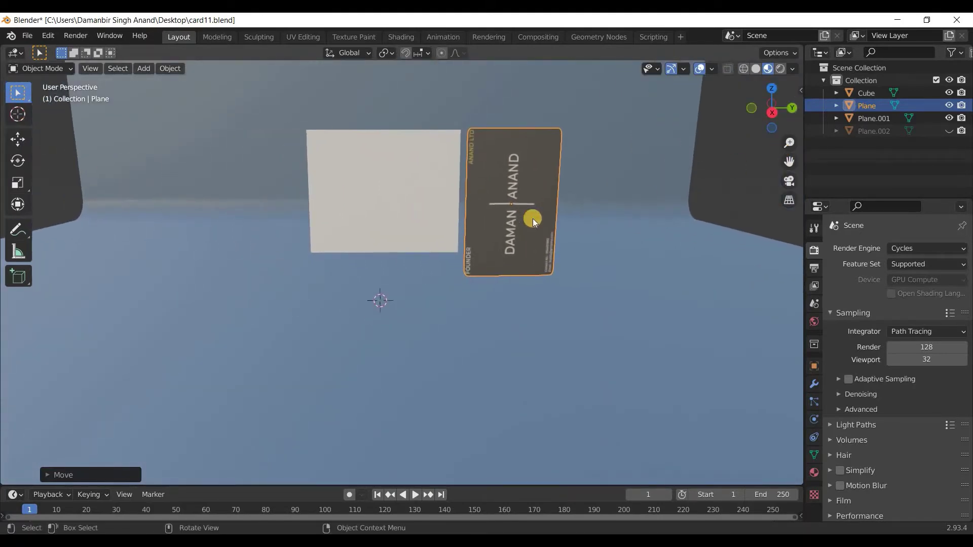
key(g)
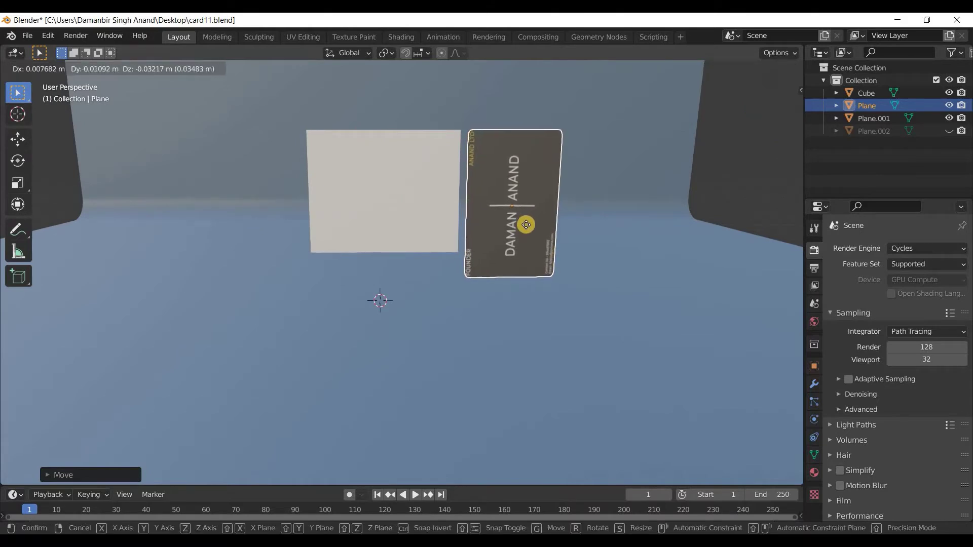
key(y)
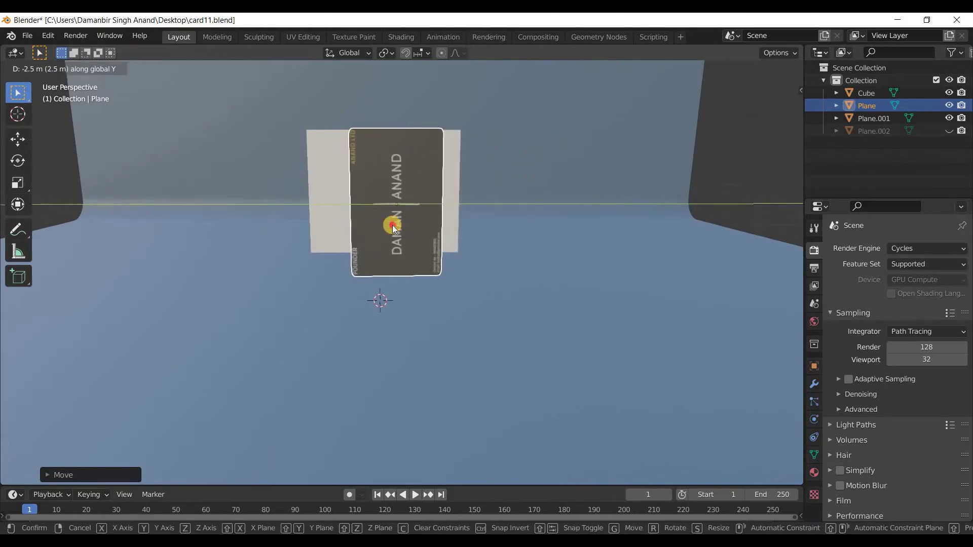
click(771, 106)
drag(770, 108, 772, 112)
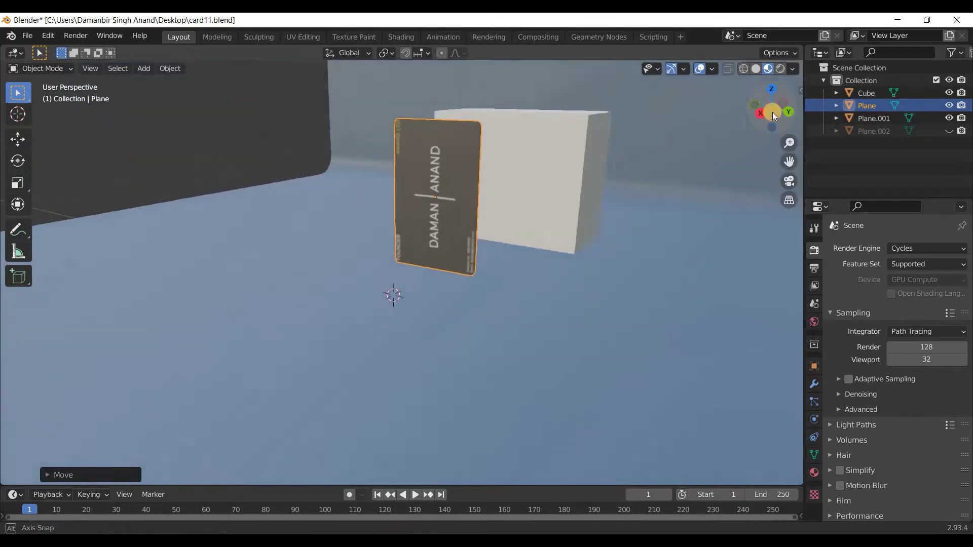
key(g)
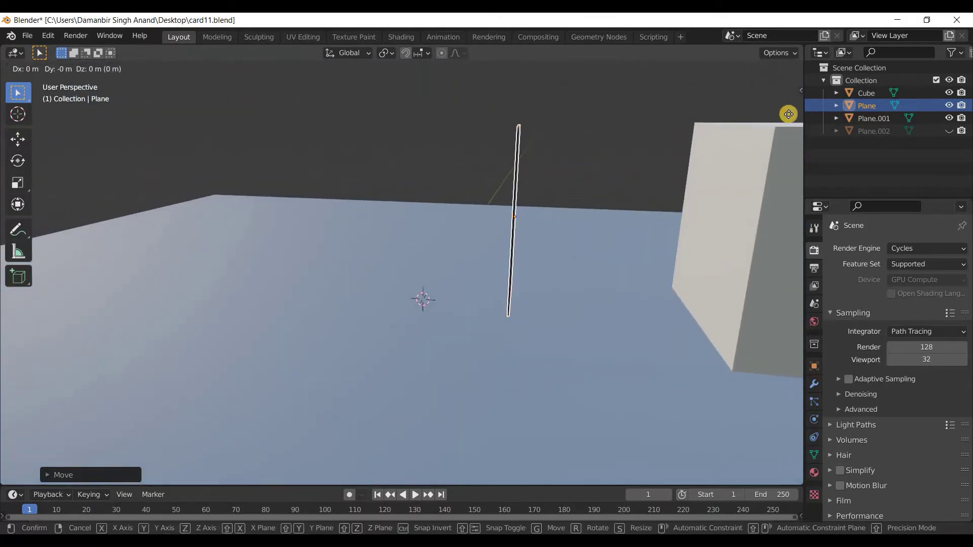
key(x)
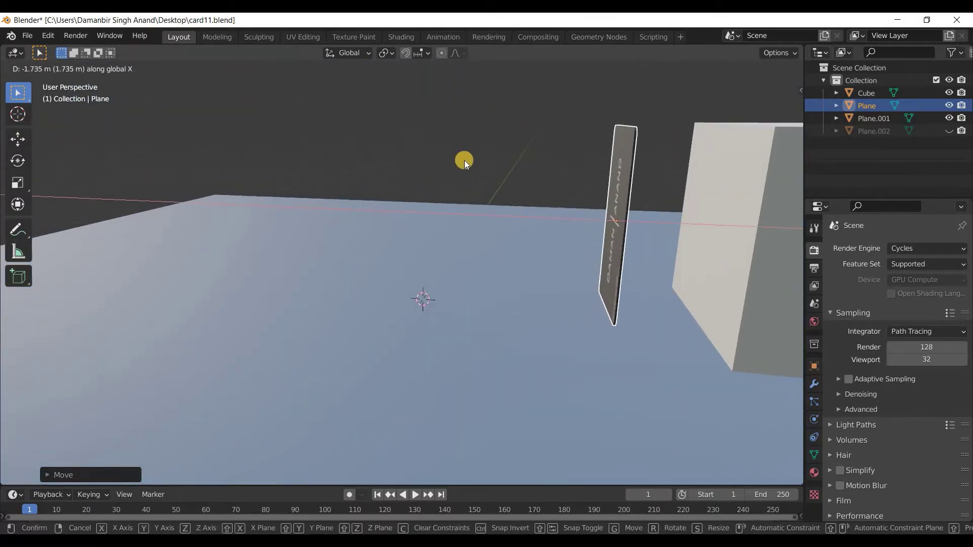
click(464, 160)
mouse_move(801, 161)
mouse_down()
mouse_move(673, 124)
mouse_move(674, 163)
mouse_move(510, 100)
mouse_move(496, 108)
mouse_up()
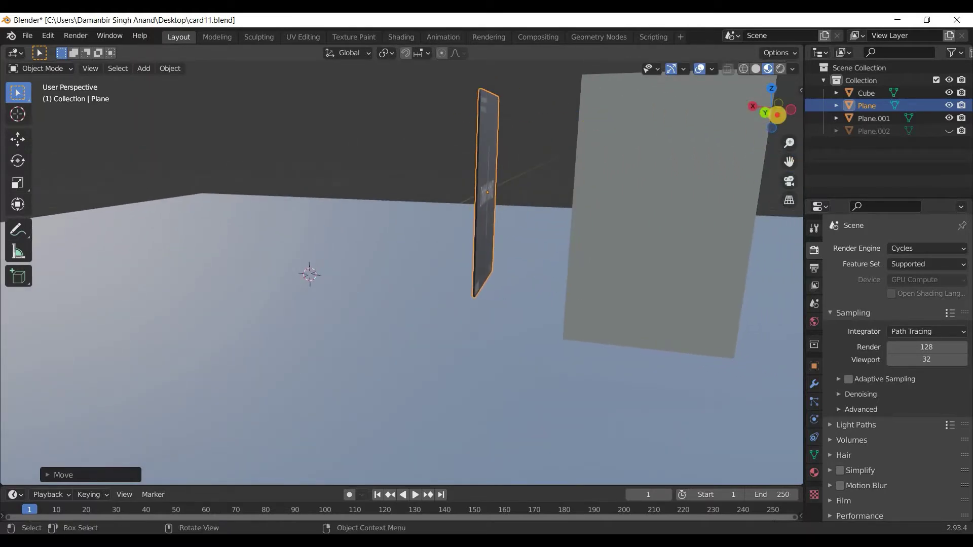
Adjust the card's position along X and its height along Z
mouse_move(777, 115)
mouse_down()
mouse_move(20, 113)
mouse_move(759, 111)
mouse_move(550, 153)
mouse_up()
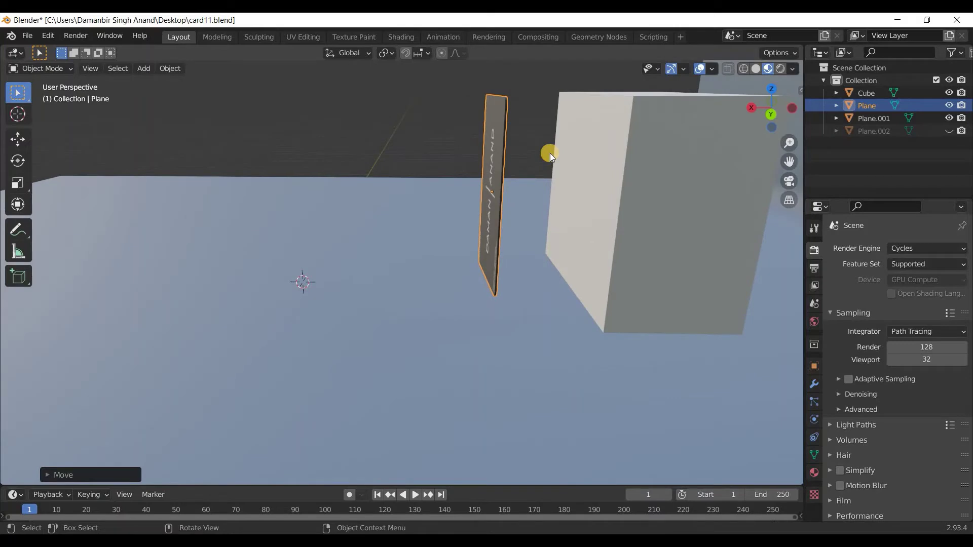
key(g)
key(x)
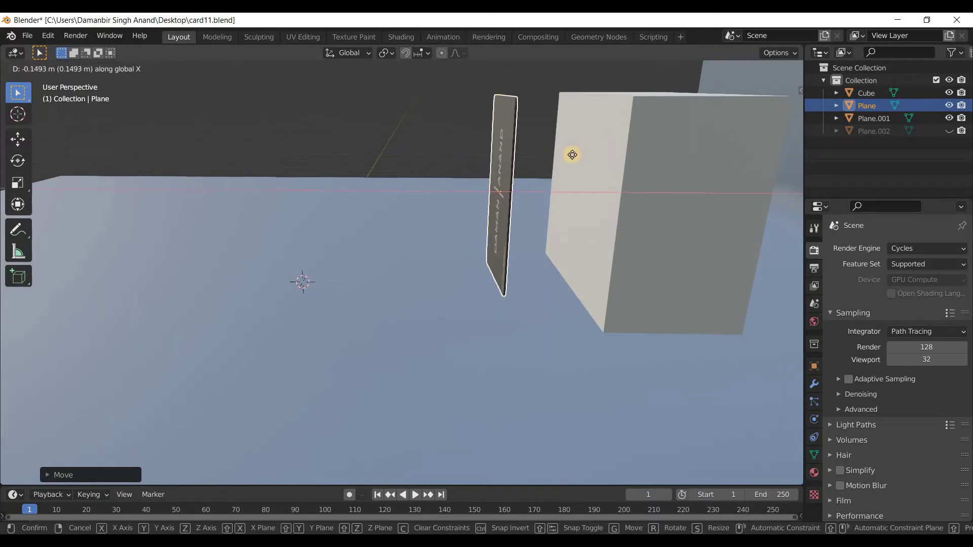
click(572, 155)
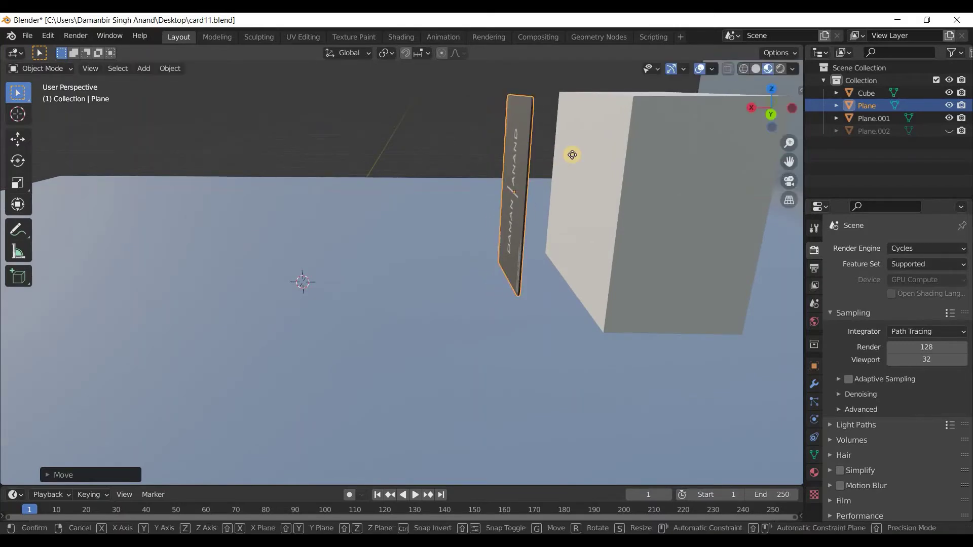
key(g)
key(z)
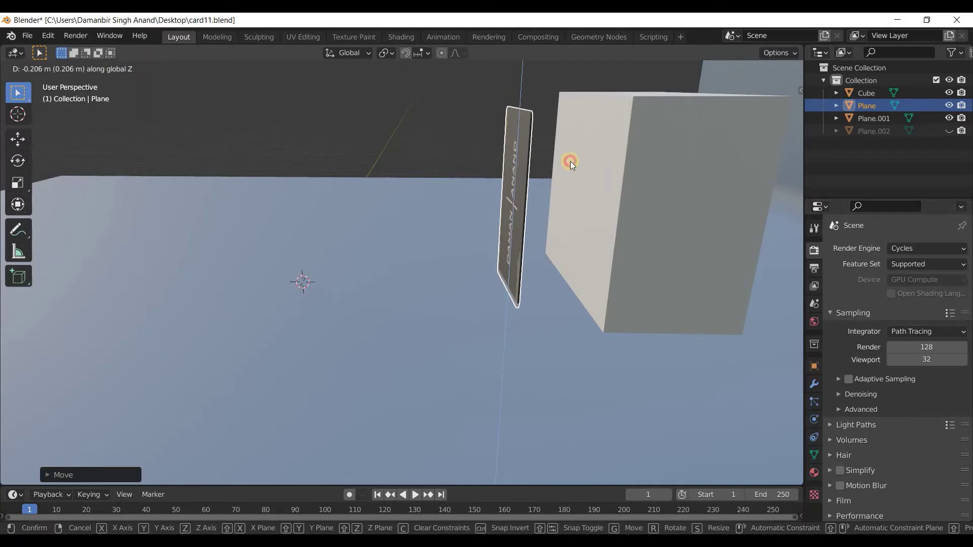
click(573, 174)
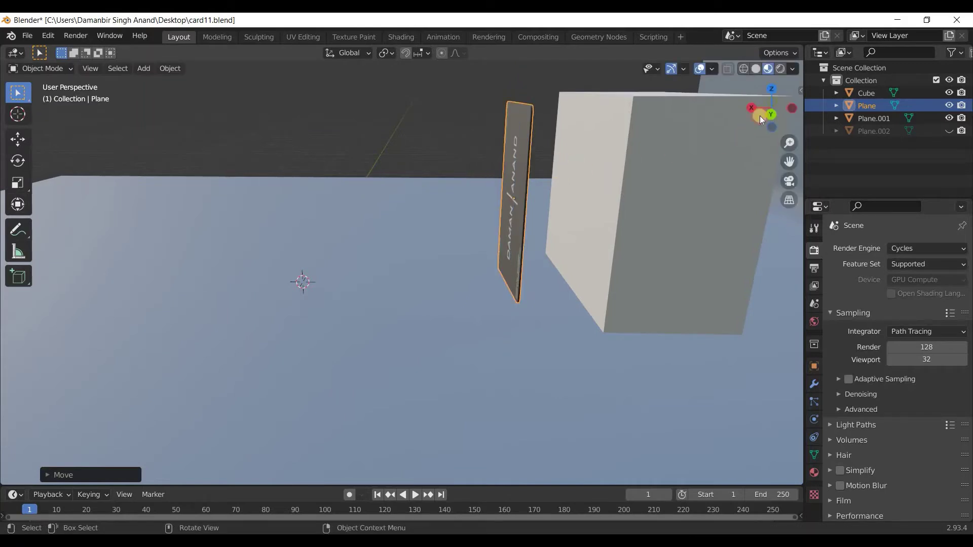
Tilt the card about 13° around Y and shift it 0.58 m along X against the cube
drag(760, 118, 587, 159)
key(r)
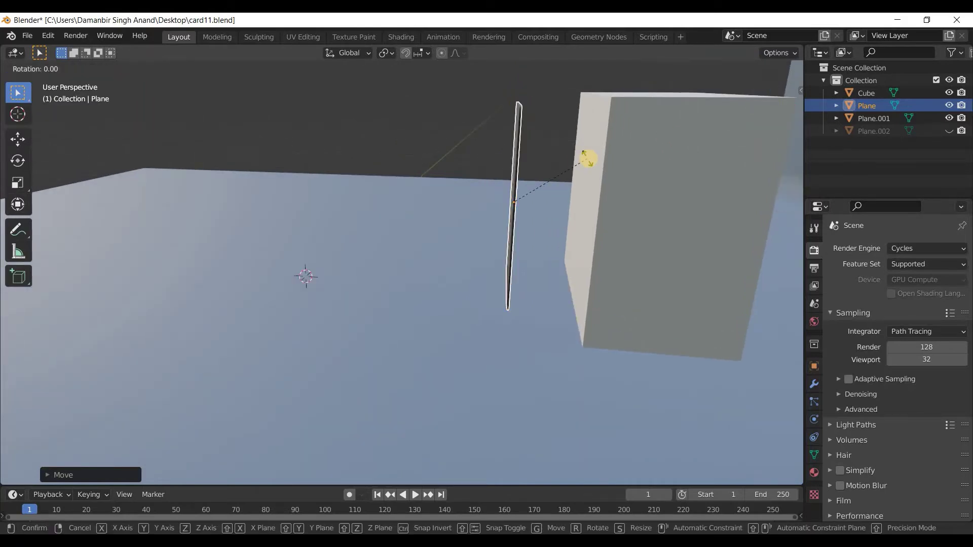
key(z)
key(x)
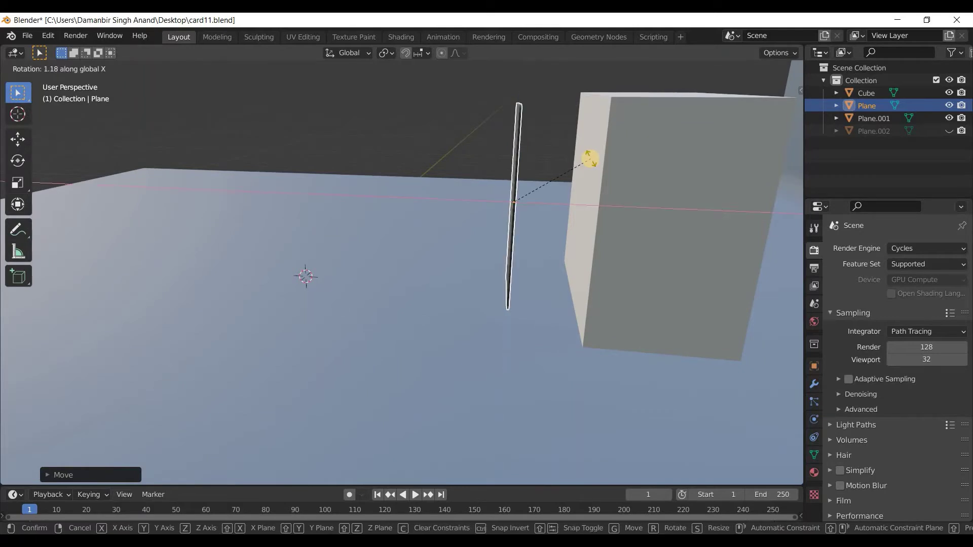
key(y)
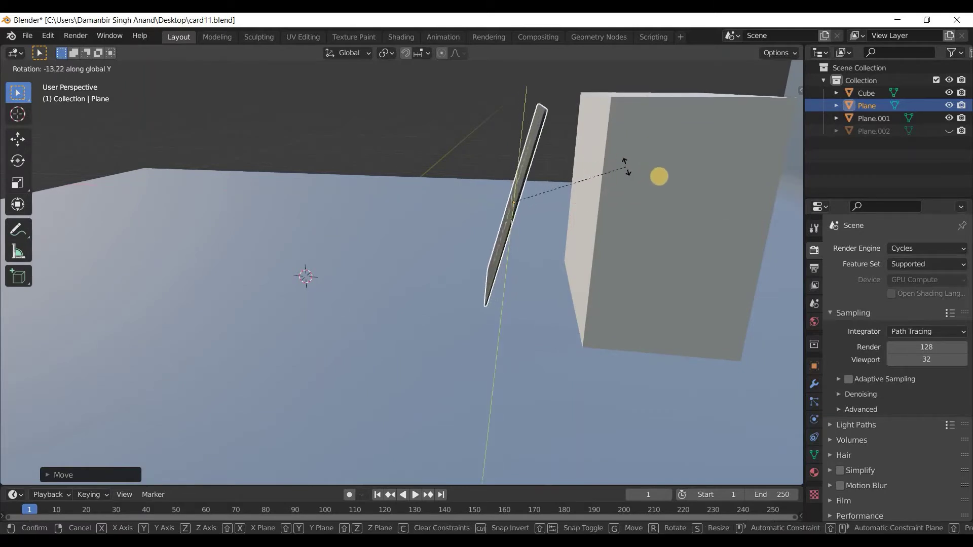
click(632, 168)
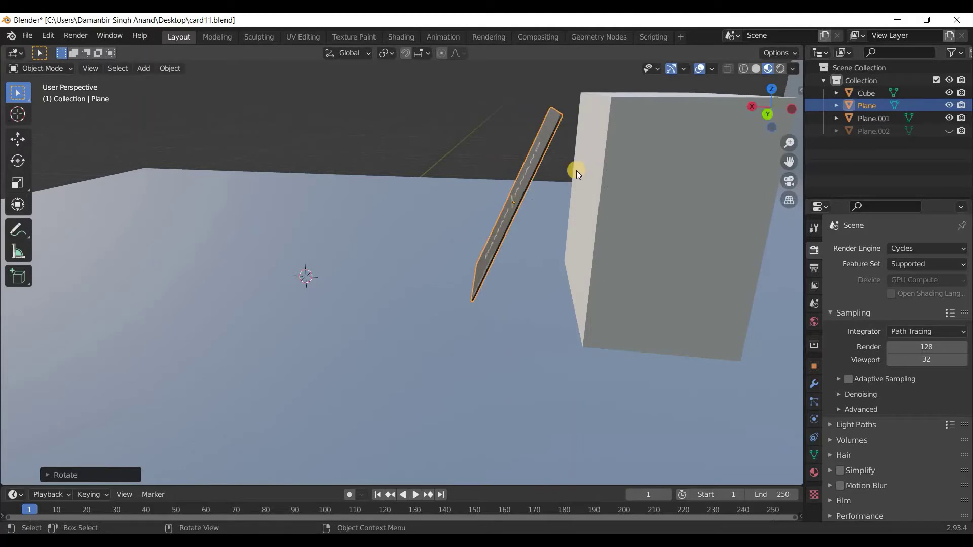
key(g)
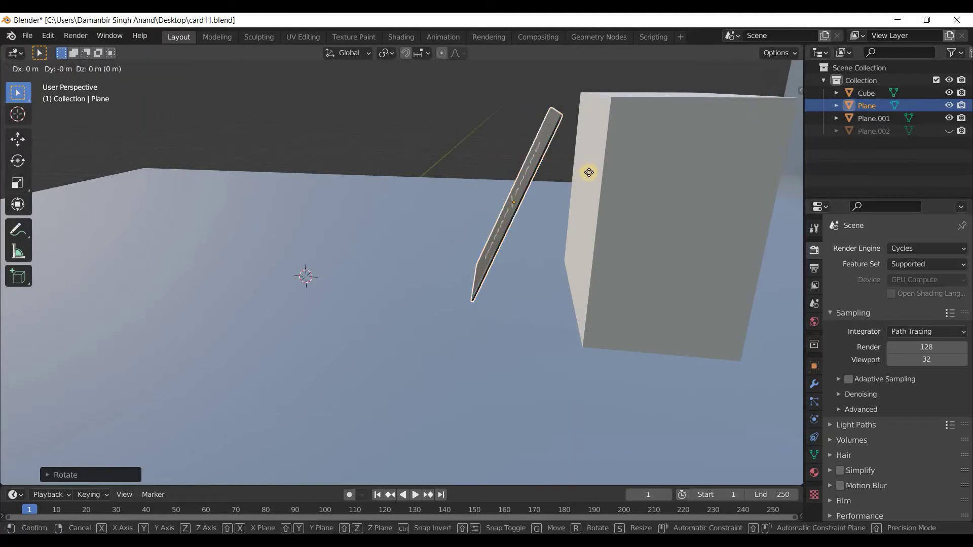
key(x)
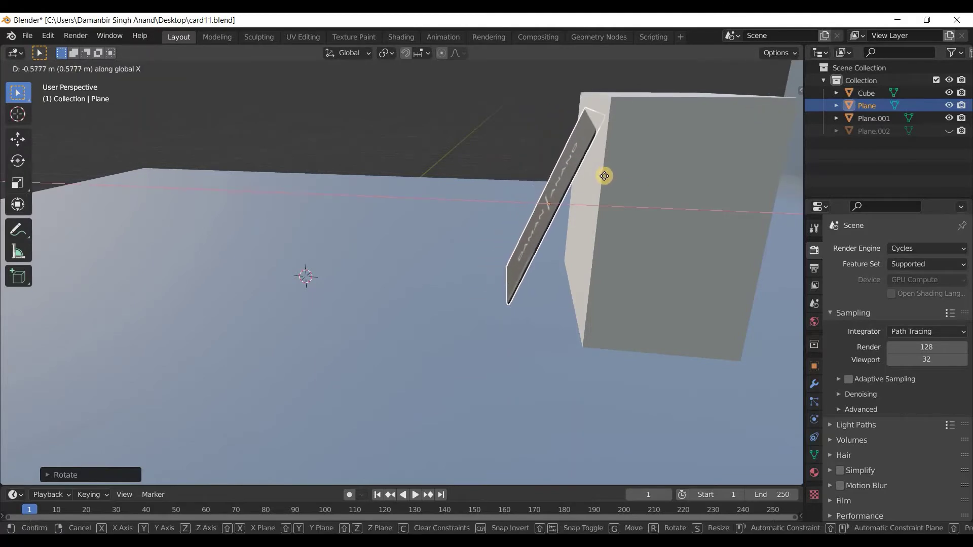
click(40, 151)
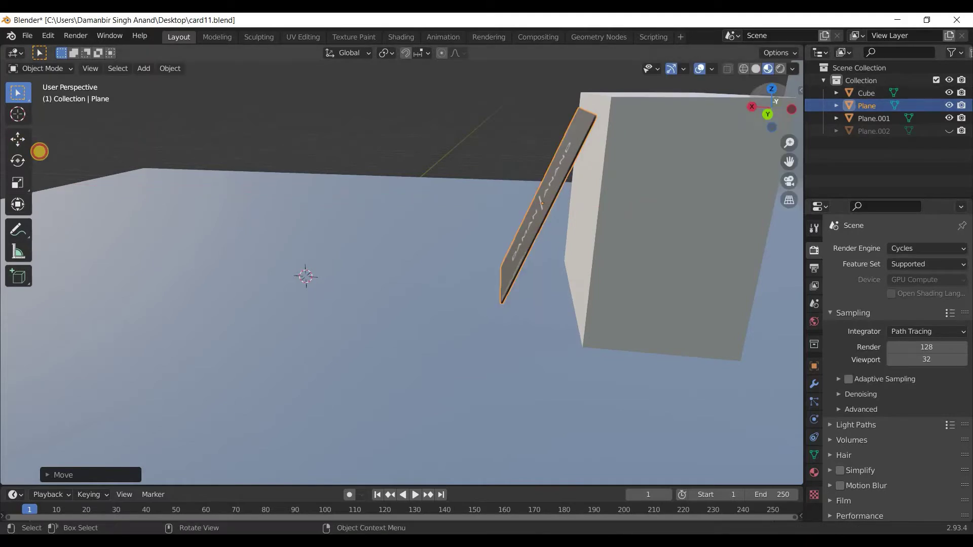
mouse_move(40, 152)
middle_down()
mouse_move(751, 78)
mouse_move(247, 97)
mouse_move(784, 112)
middle_up()
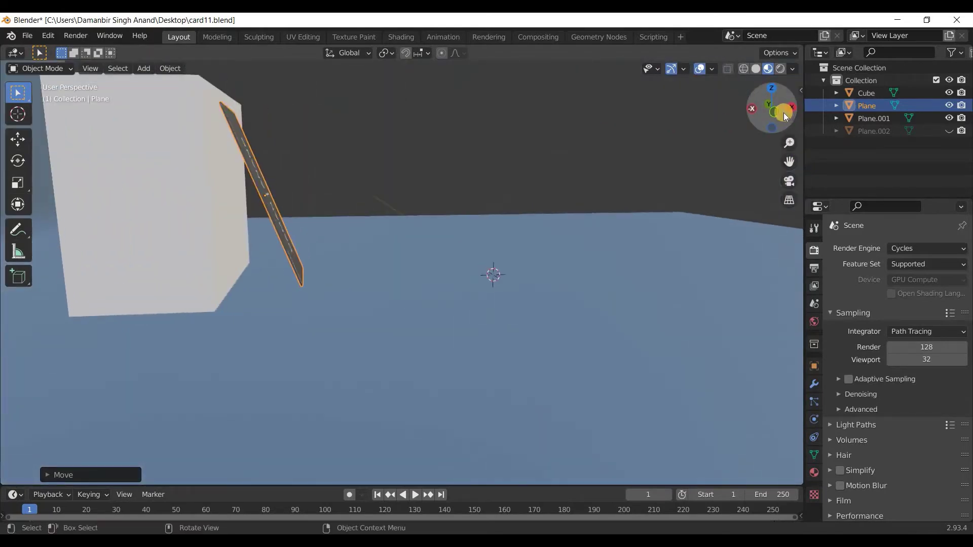
From front and top views, turn the card about 1.65° around Z
click(780, 111)
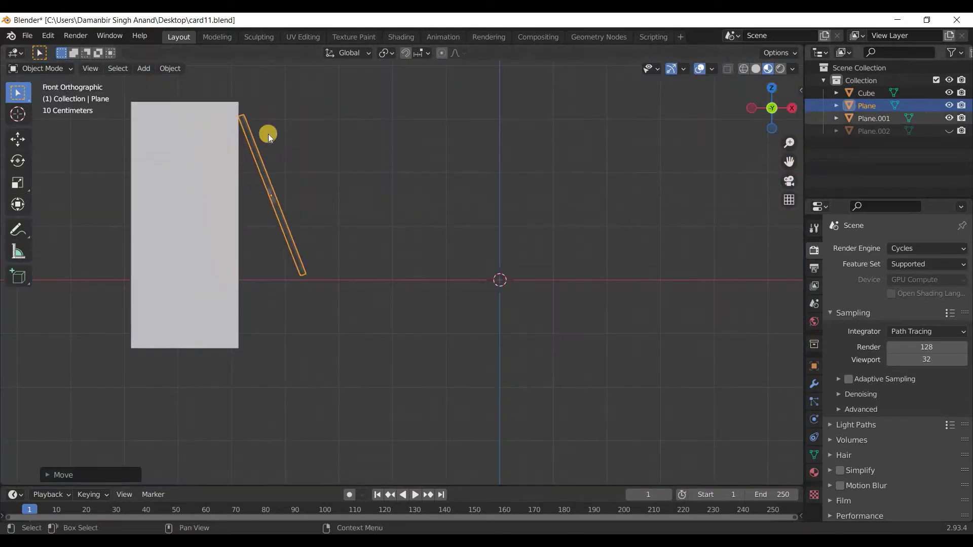
click(771, 90)
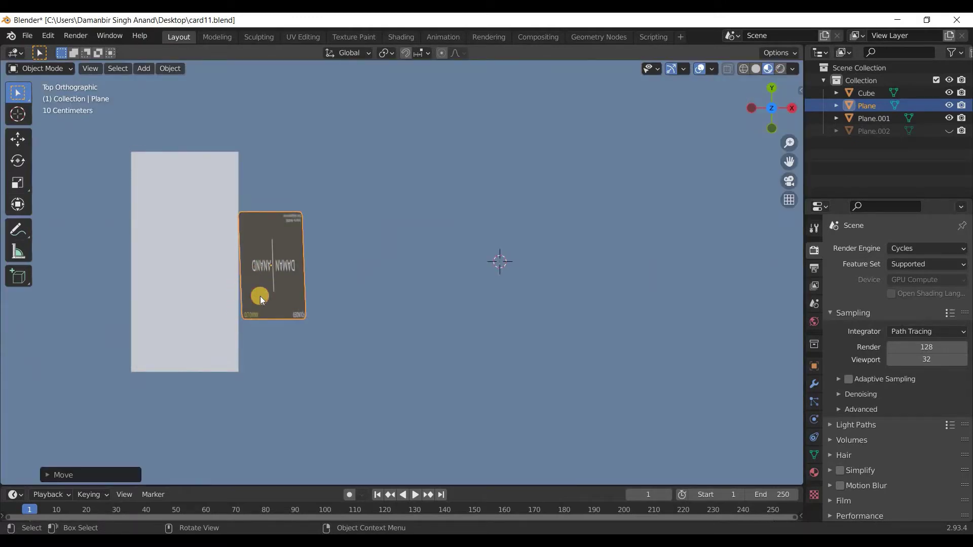
click(260, 296)
key(r)
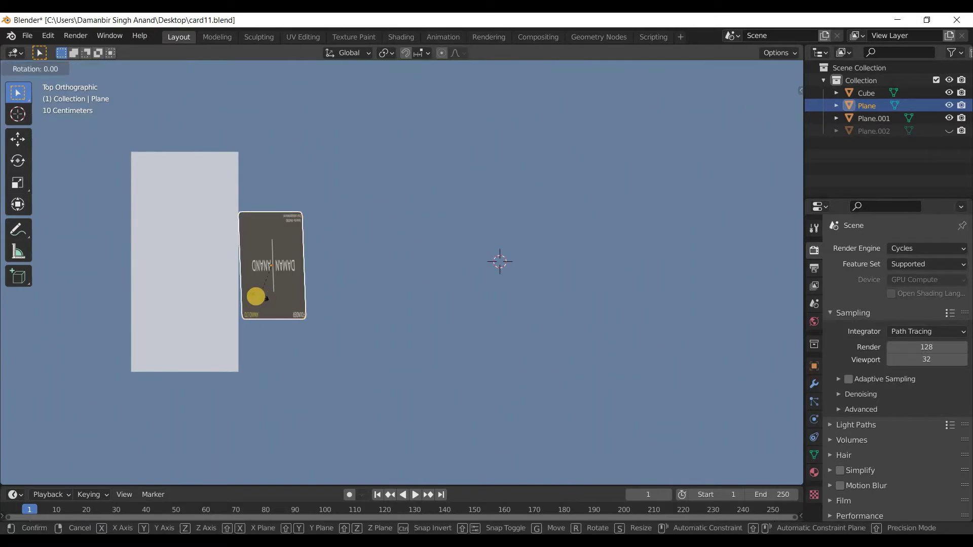
key(z)
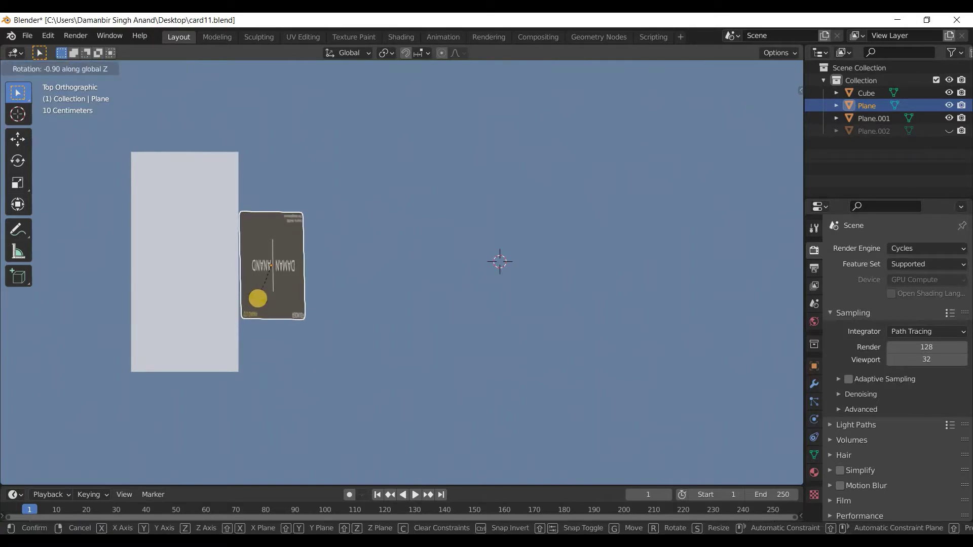
click(257, 298)
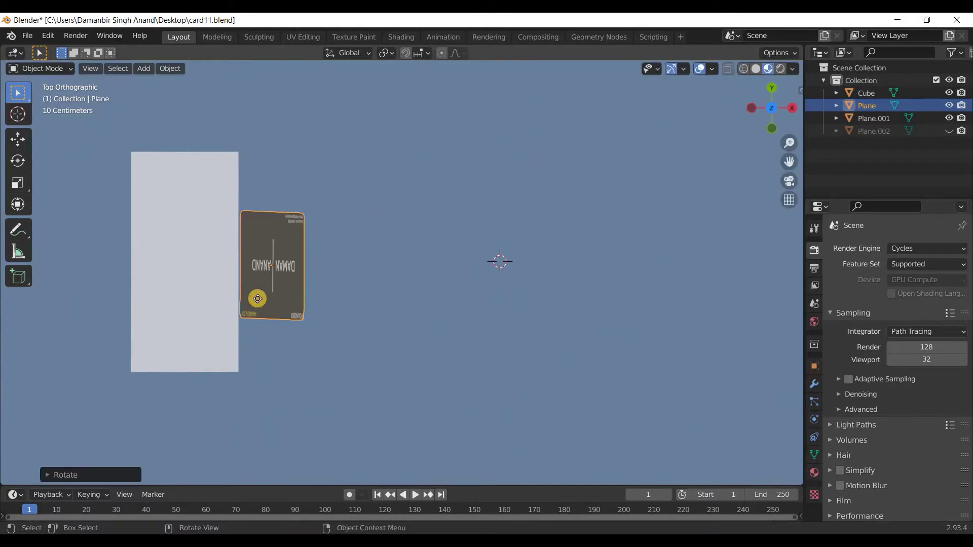
Shift the card along X flush with the cube and check it from the Right view
key(g)
key(x)
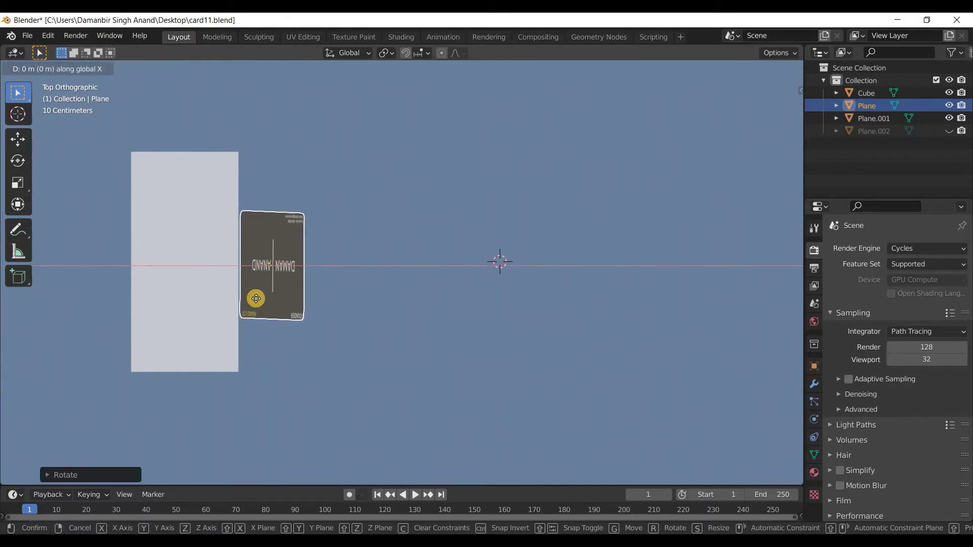
click(779, 102)
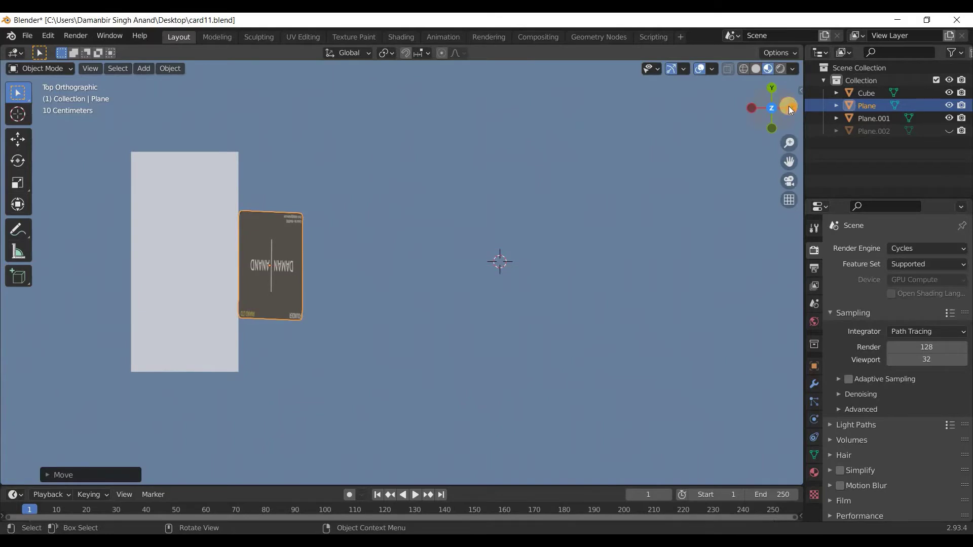
key(KP_3)
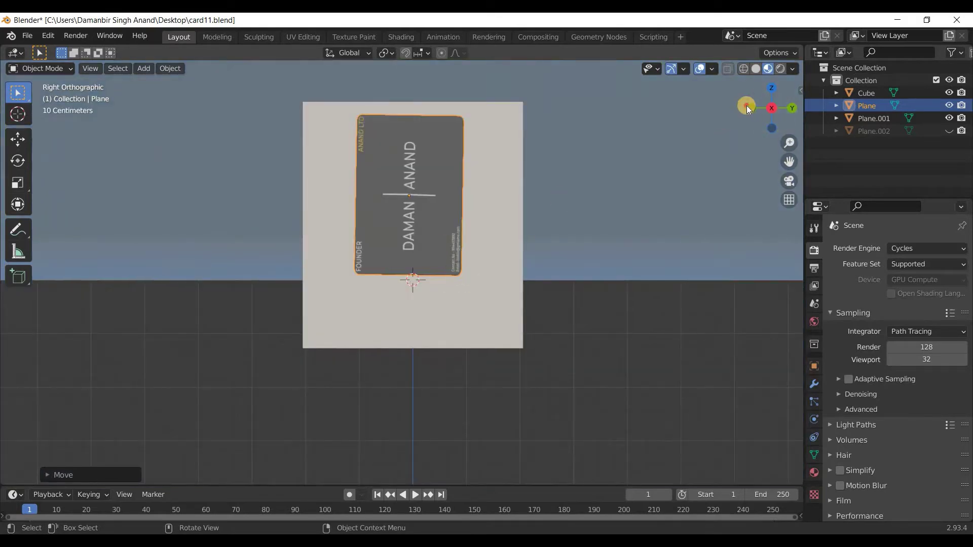
click(790, 120)
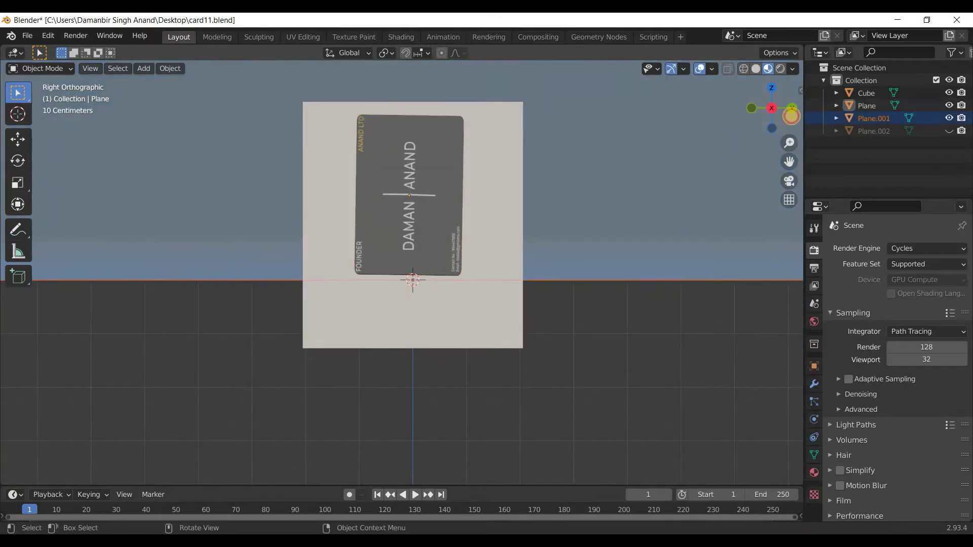
drag(790, 115, 792, 109)
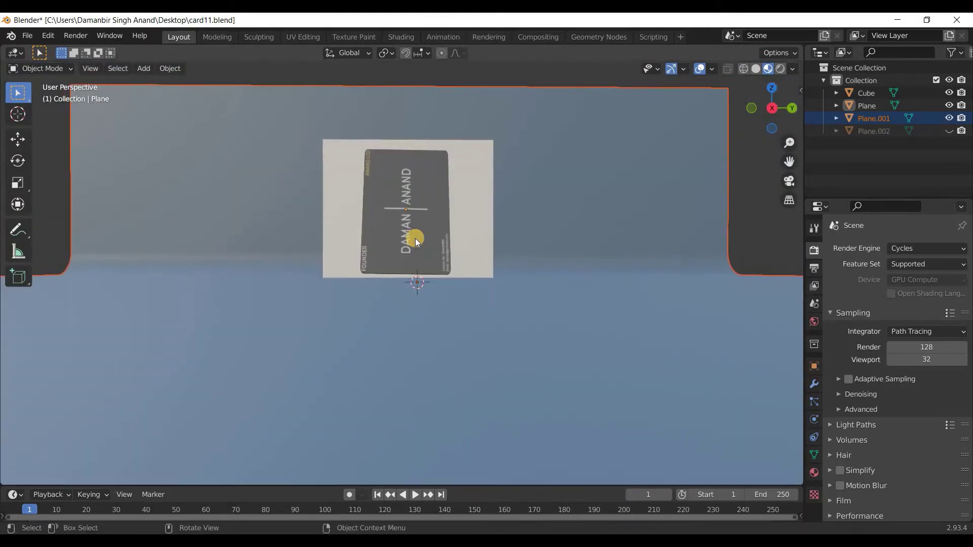
Raise the card slightly along Z and tilt it about X
click(415, 238)
key(g)
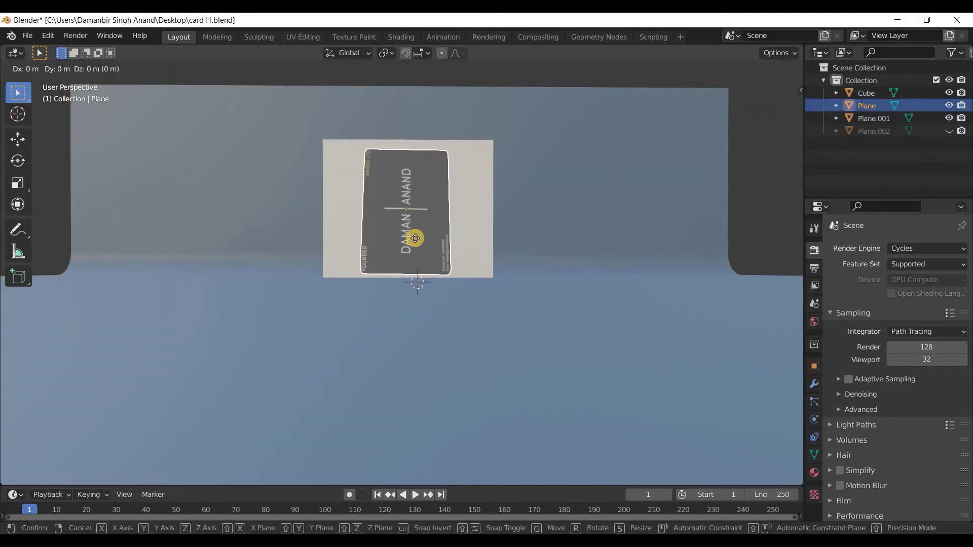
key(z)
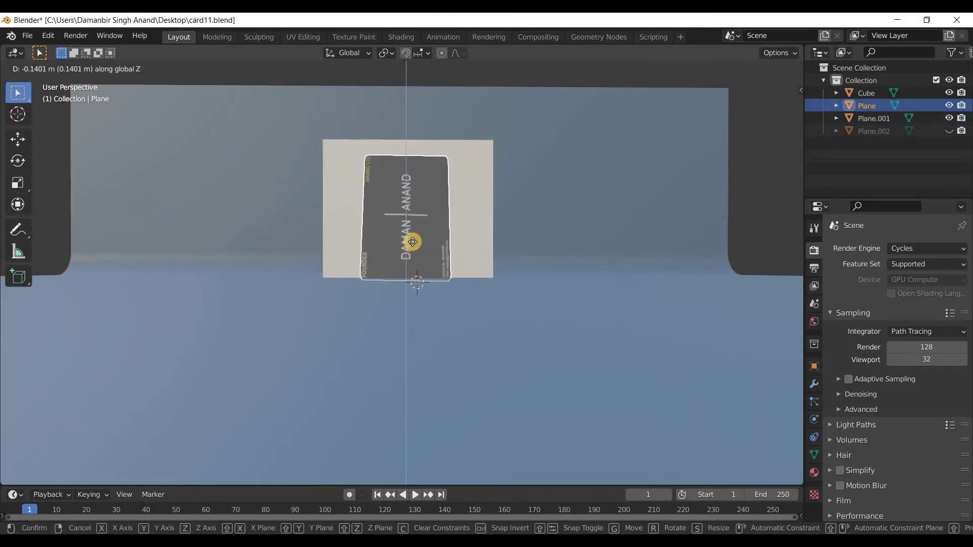
click(414, 245)
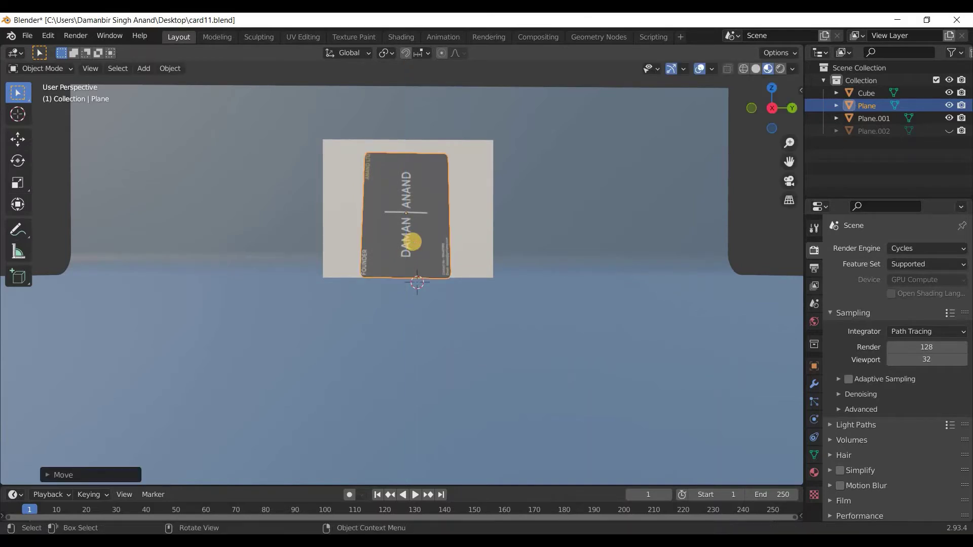
key(r)
key(x)
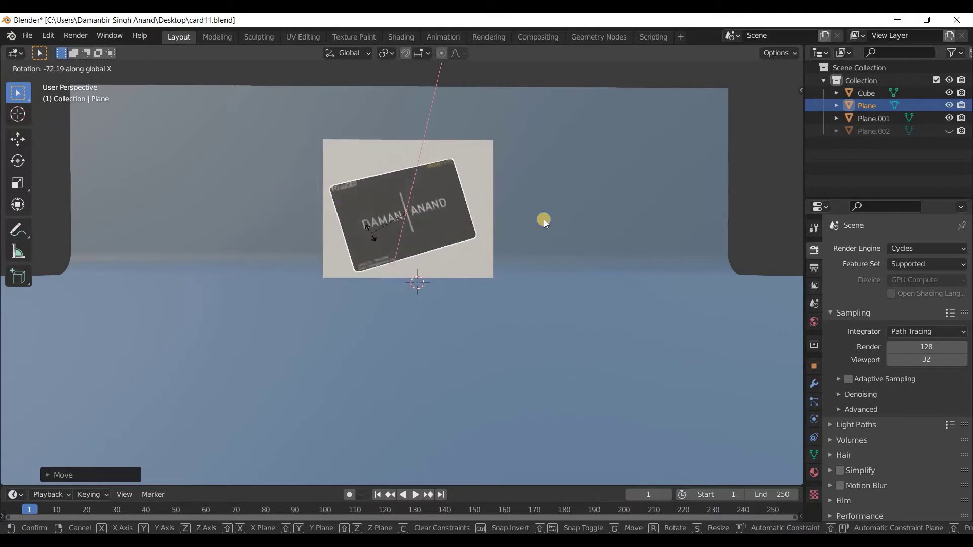
click(791, 106)
drag(780, 108, 559, 227)
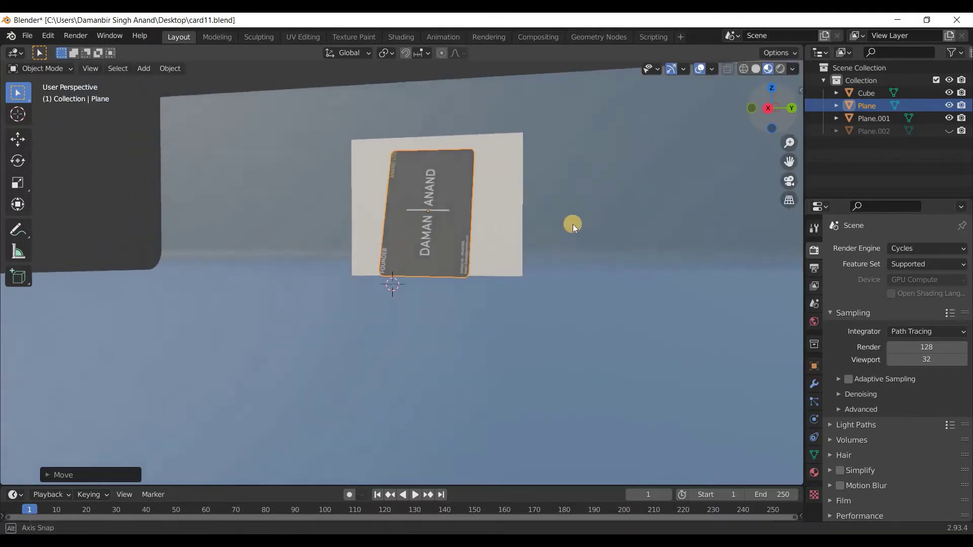
Refine the card's X-axis tilt so it leans on the block, cancelling a stray move
key(r)
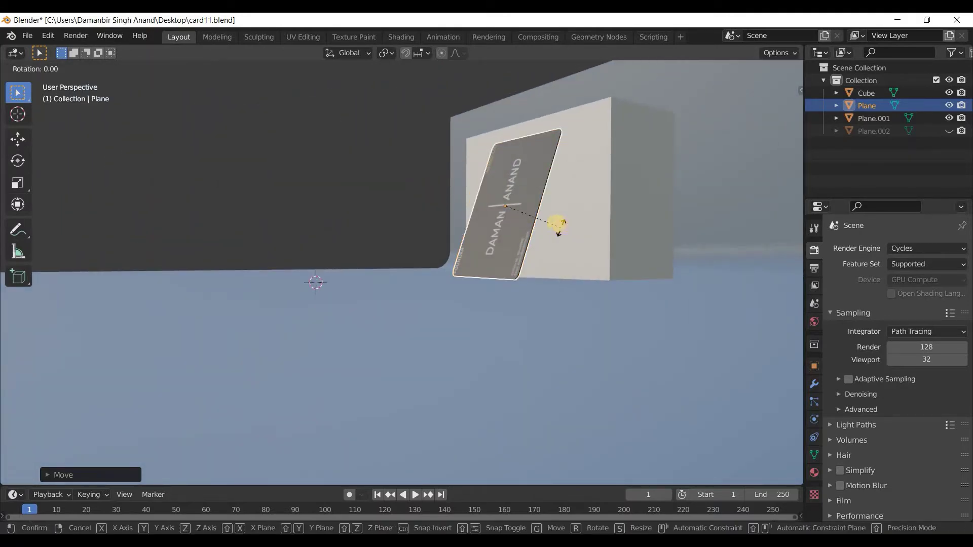
key(x)
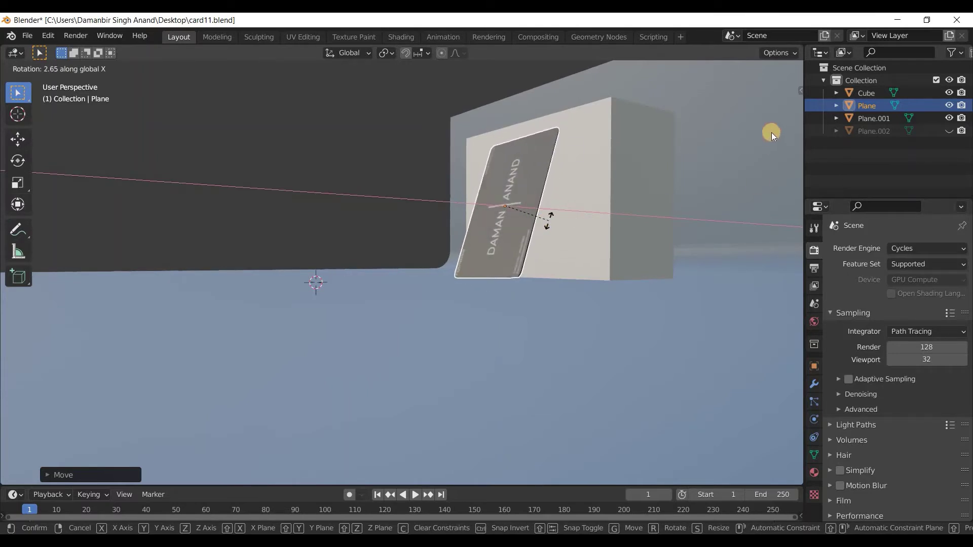
click(776, 104)
mouse_move(47, 105)
middle_down()
mouse_move(538, 156)
mouse_move(486, 159)
middle_up()
key(g)
key(x)
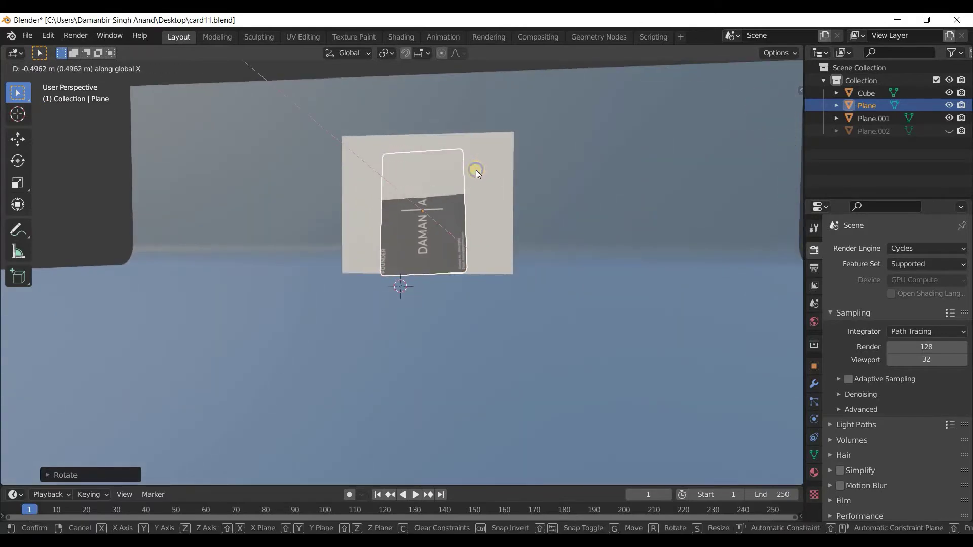
right_click(478, 166)
key(r)
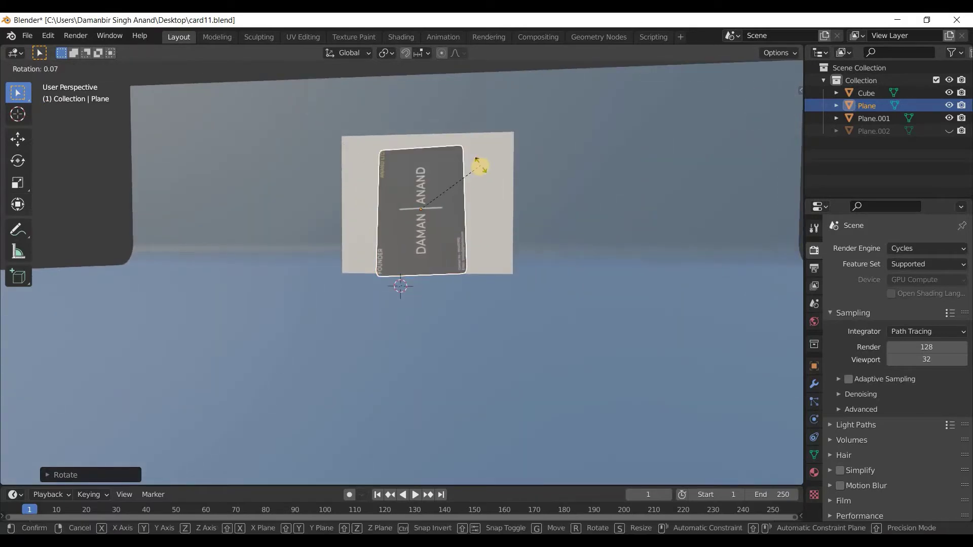
key(x)
click(756, 110)
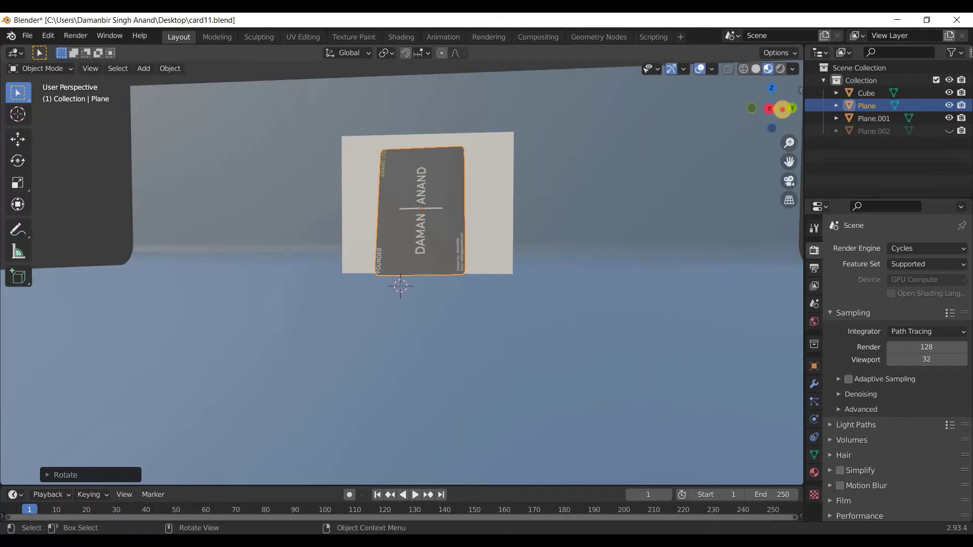
Inspect the leaning card from several angles and select the block behind it
click(769, 108)
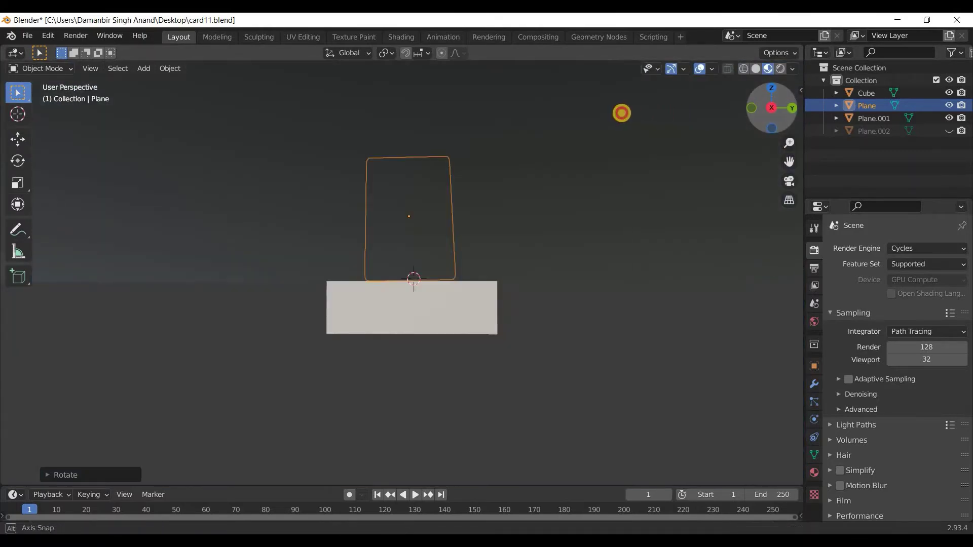
middle_drag(400, 274, 375, 284)
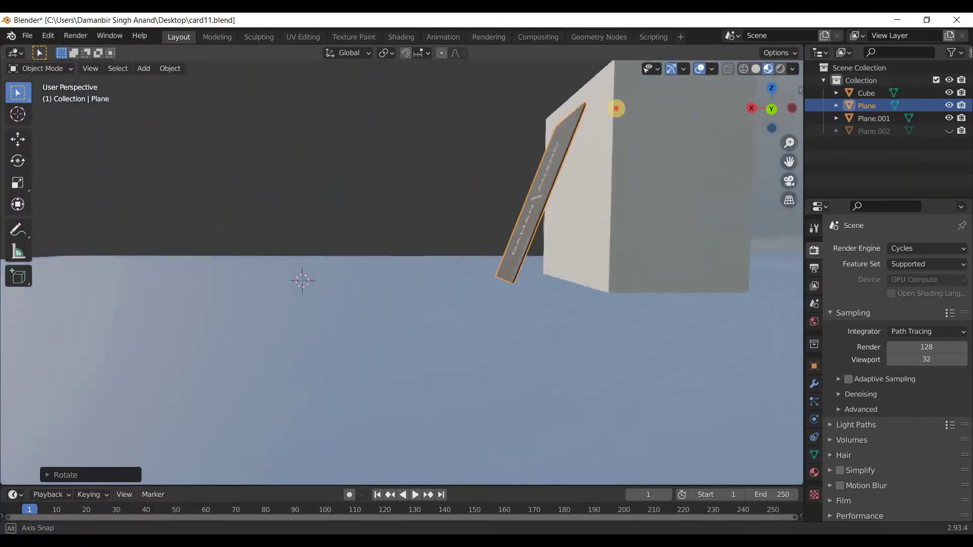
middle_drag(577, 102, 727, 126)
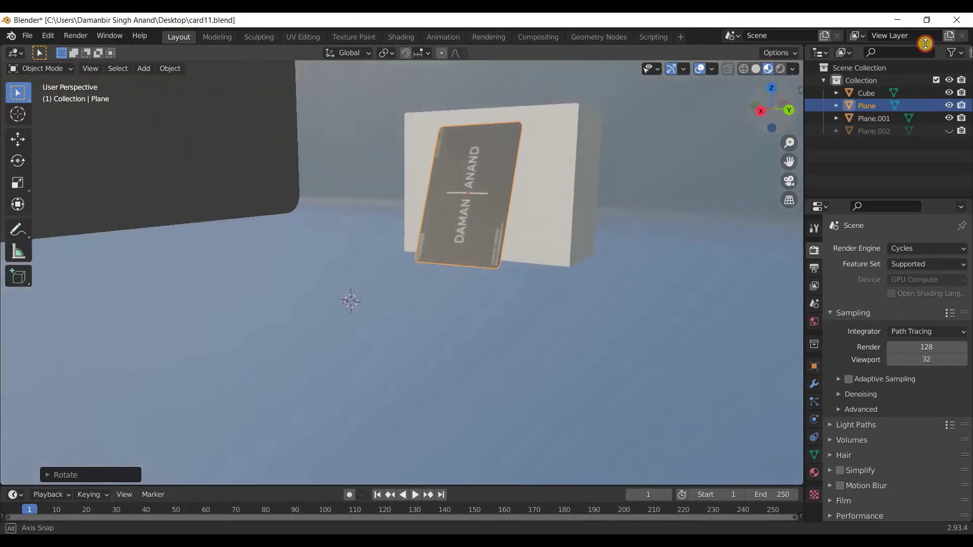
middle_drag(925, 43, 814, 102)
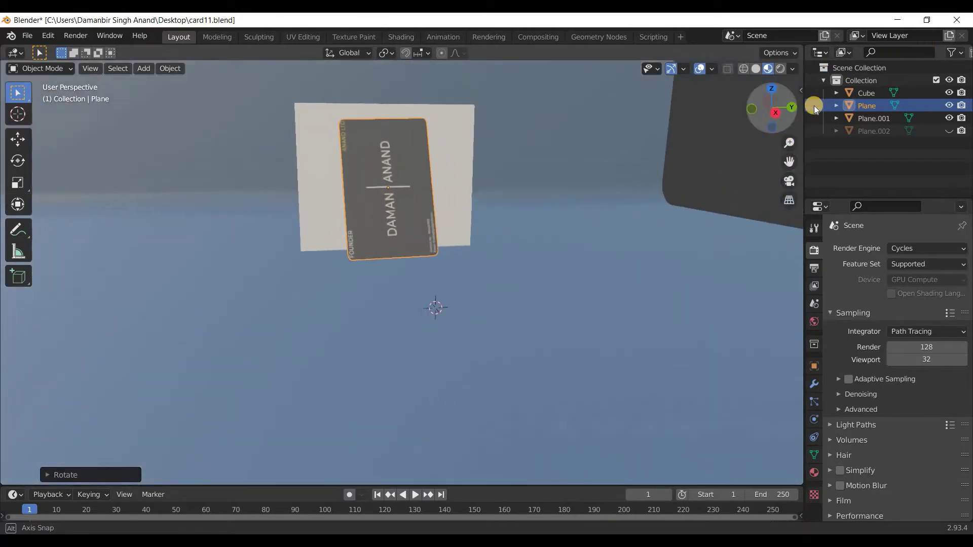
mouse_move(647, 115)
middle_down()
mouse_move(725, 132)
mouse_move(748, 115)
middle_up()
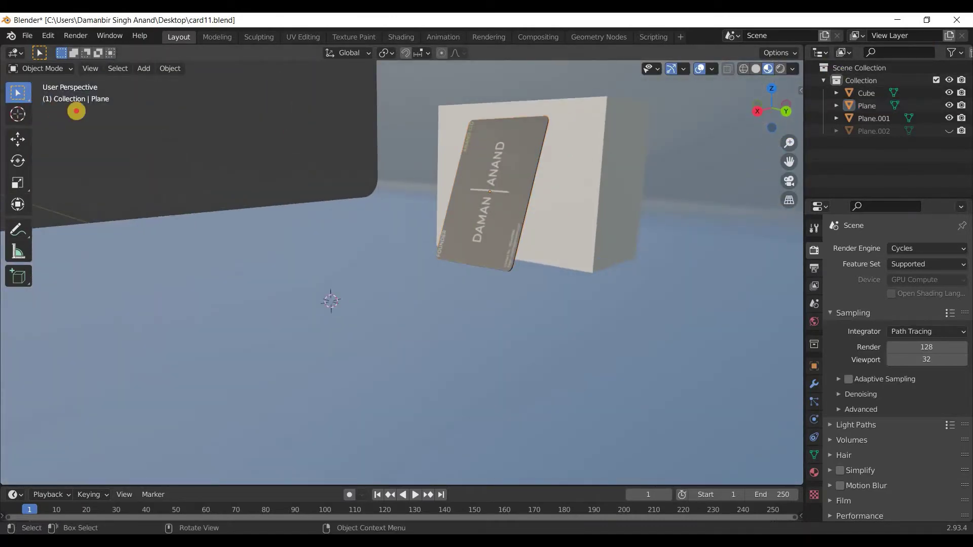
mouse_move(201, 104)
middle_down()
mouse_move(127, 110)
mouse_move(574, 131)
mouse_move(541, 150)
mouse_move(644, 156)
middle_up()
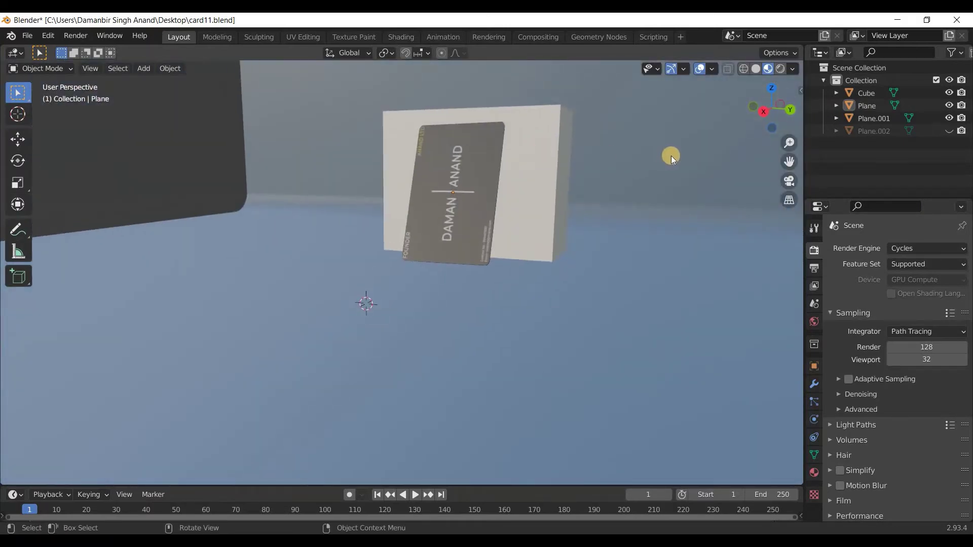
click(564, 155)
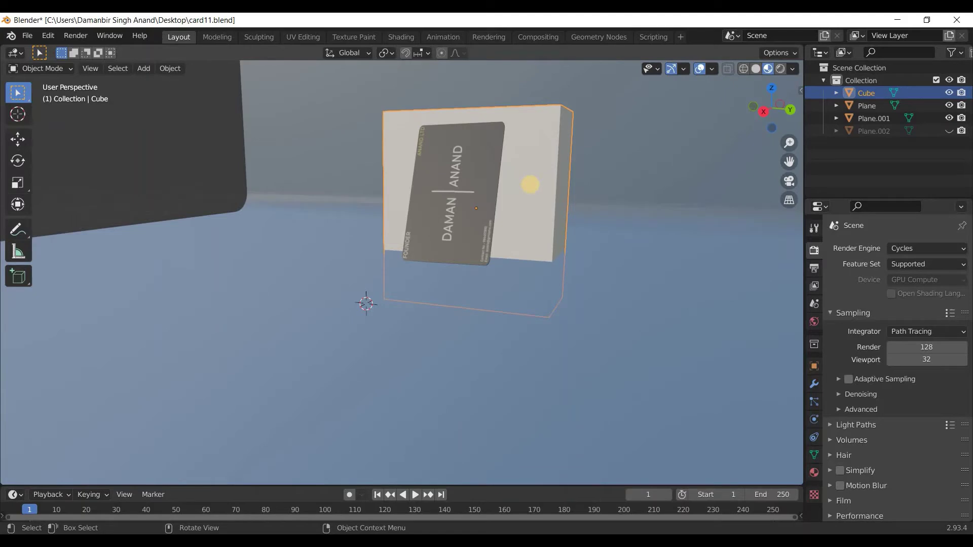
Stretch the block along Y into a long cube
key(s)
key(y)
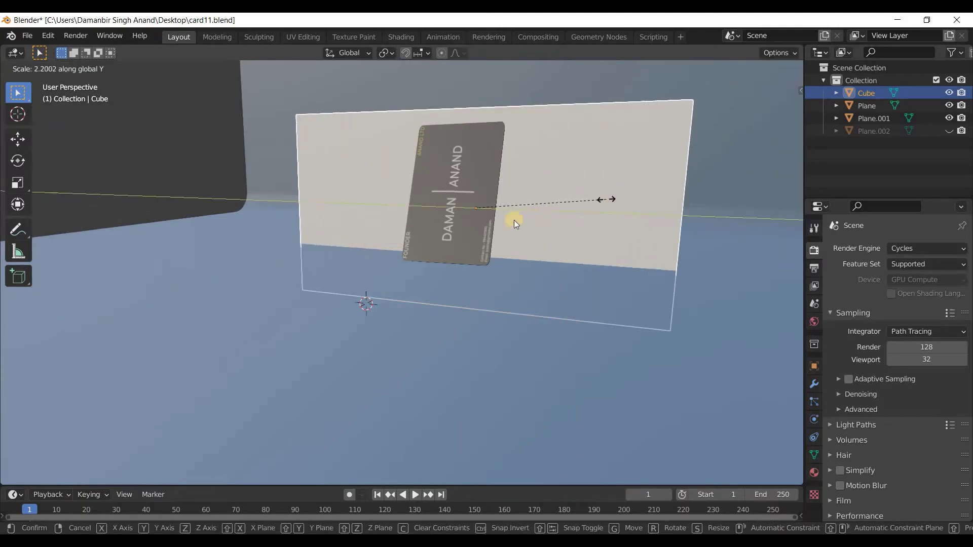
click(469, 216)
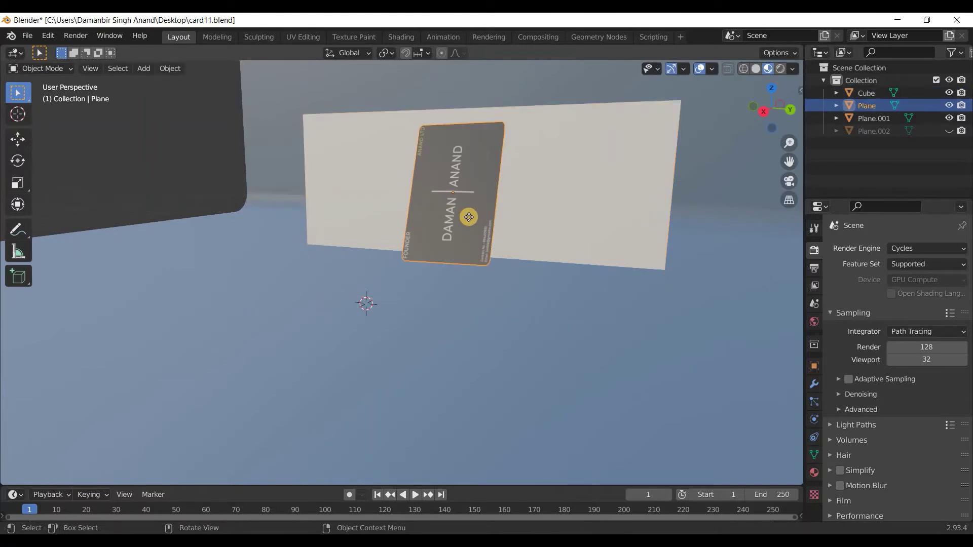
Slide the leaning card along Y toward the block's left end
key(g)
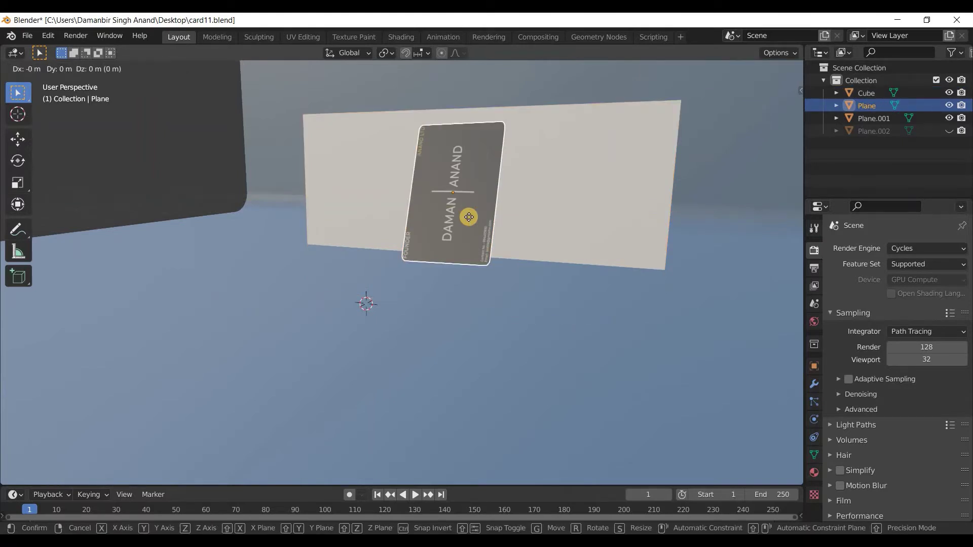
key(y)
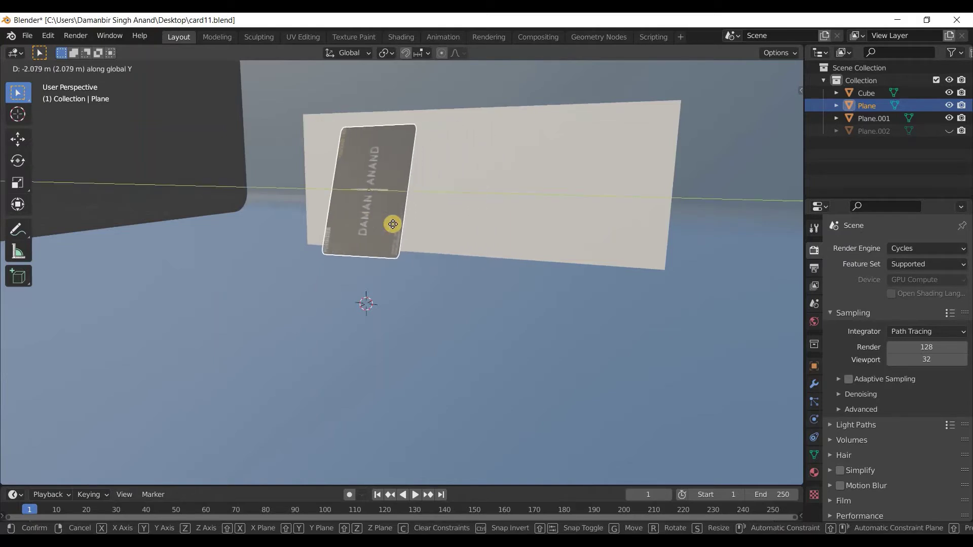
click(473, 258)
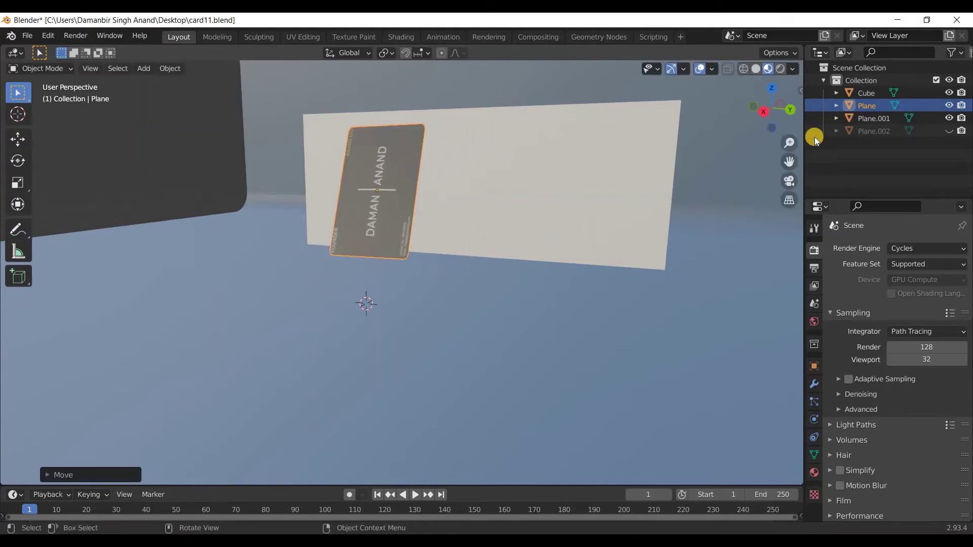
mouse_move(623, 109)
middle_down()
mouse_move(167, 120)
mouse_move(111, 108)
mouse_move(230, 183)
mouse_move(208, 269)
mouse_move(312, 266)
middle_up()
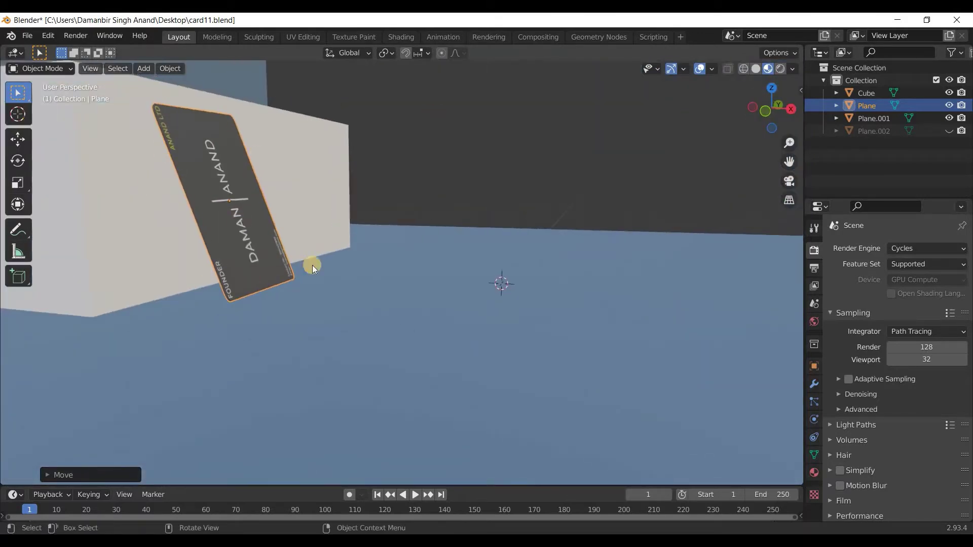
click(337, 257)
Reveal the hidden second card Plane.002 with Alt+H and look down at it on the floor
mouse_move(783, 106)
mouse_down()
mouse_move(630, 107)
mouse_move(569, 121)
mouse_move(493, 114)
mouse_move(762, 109)
mouse_move(813, 124)
mouse_up()
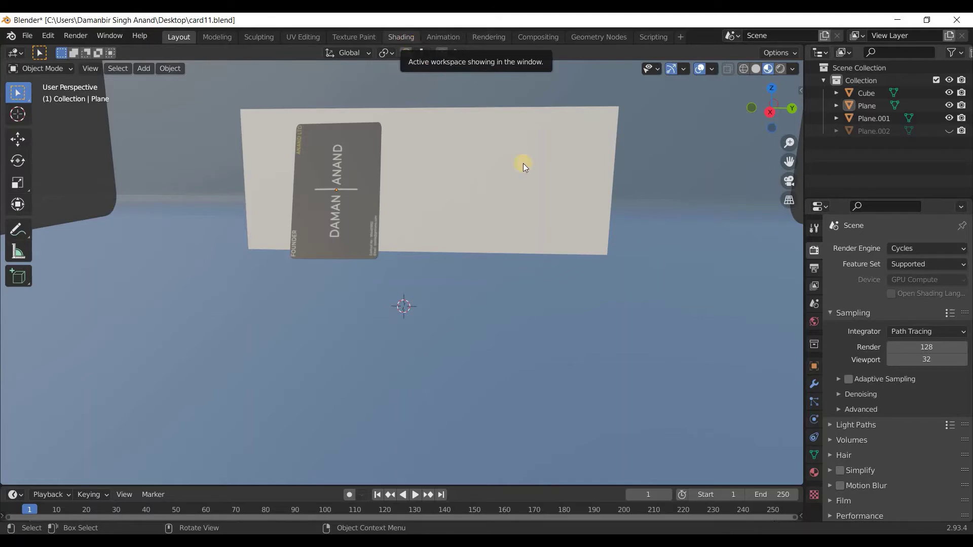
click(881, 130)
key(alt+h)
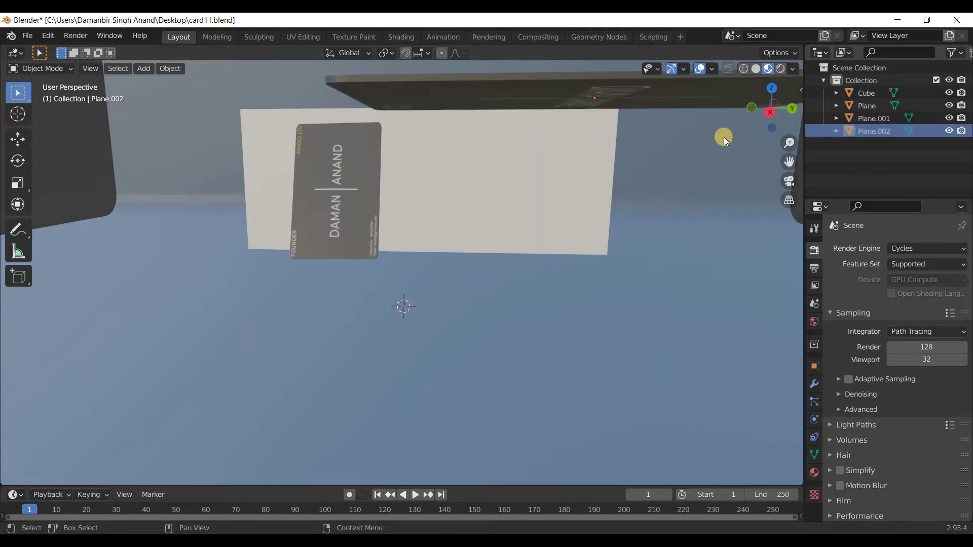
middle_drag(692, 189, 773, 106)
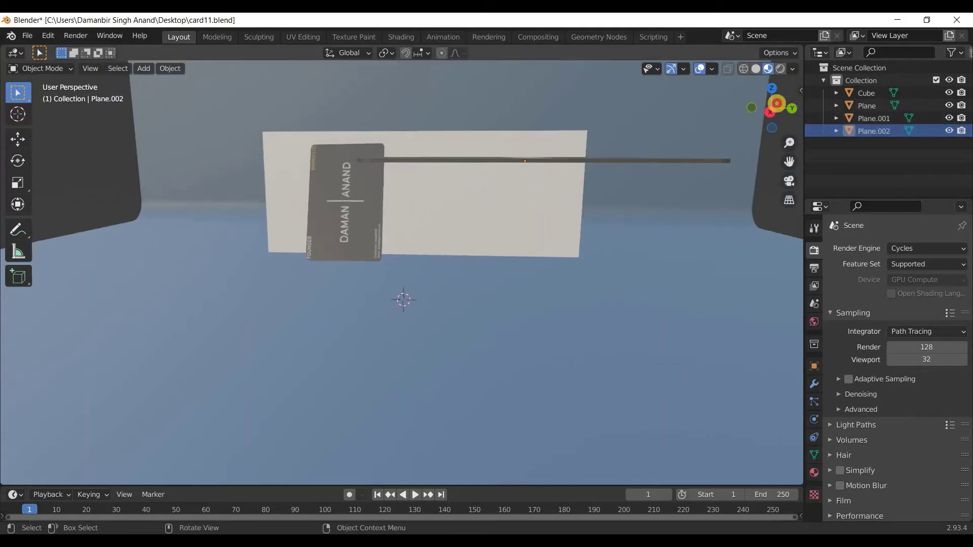
drag(774, 106, 587, 288)
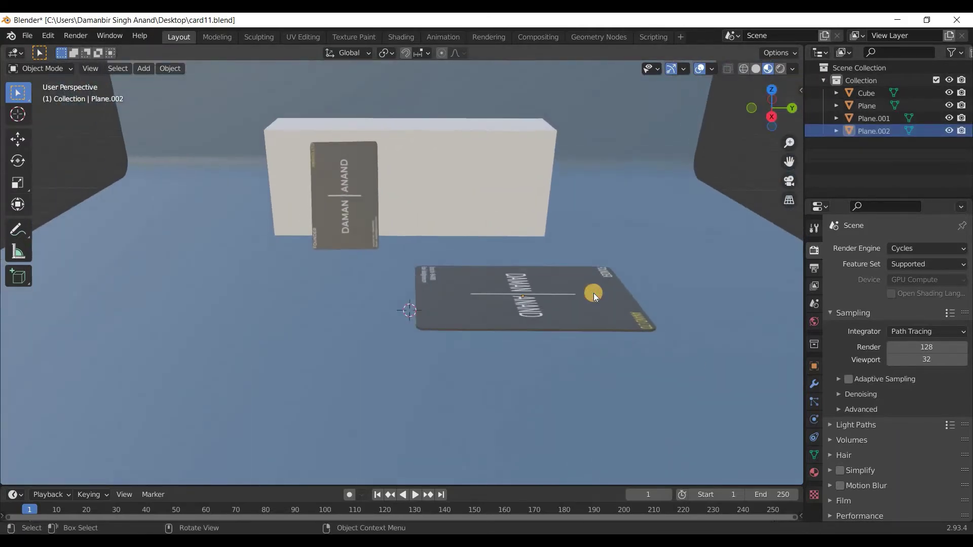
shift+click(594, 293)
Unlink CARD INT 1.jpg from the card material's Image Texture node, then select the leaning card
click(401, 37)
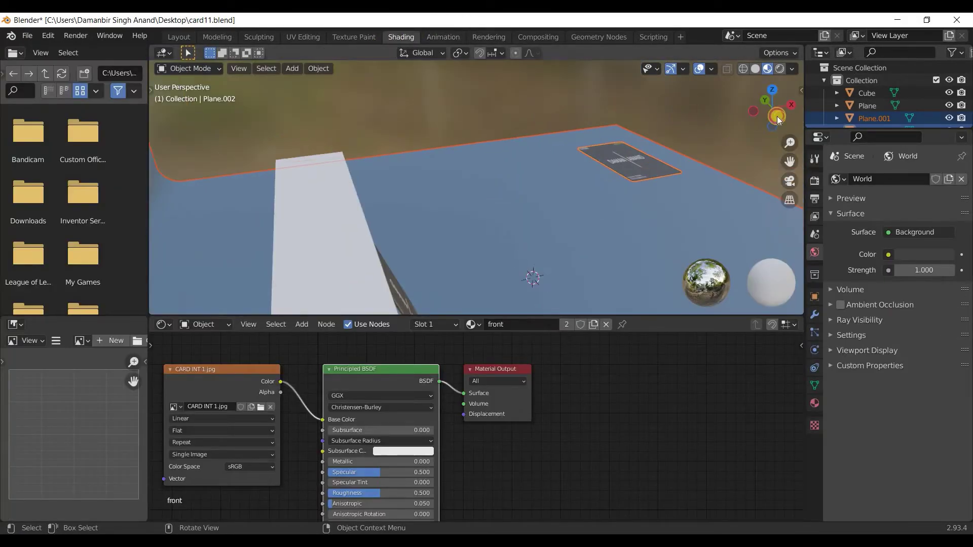
drag(772, 106, 337, 290)
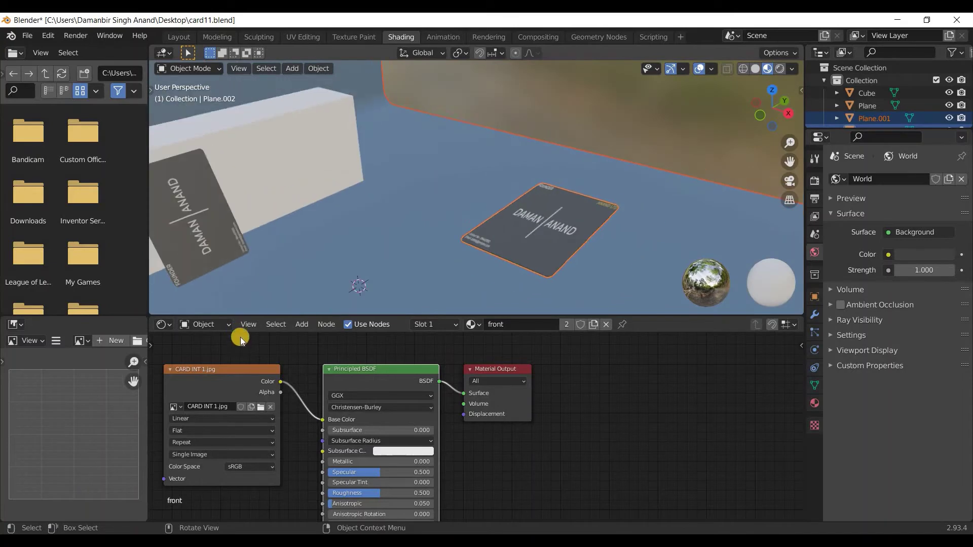
click(247, 406)
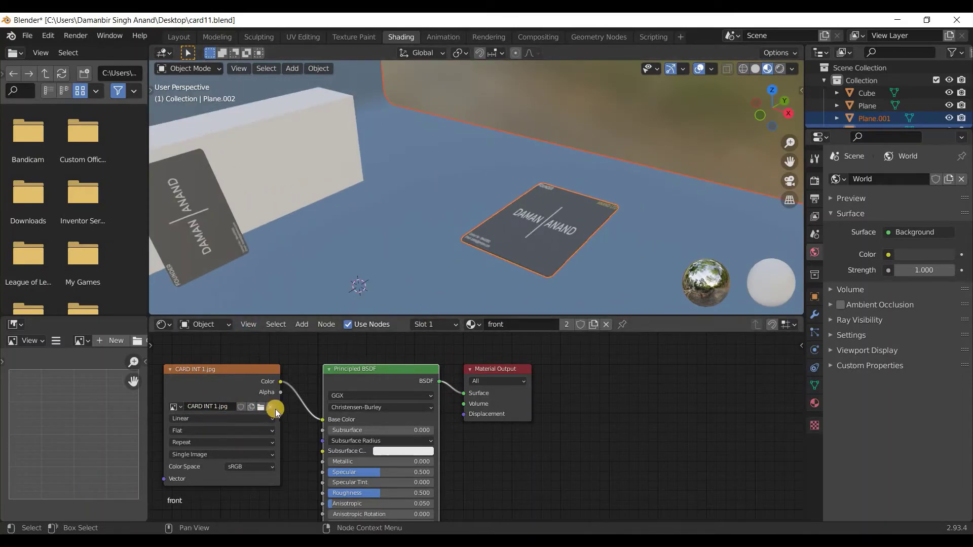
click(245, 411)
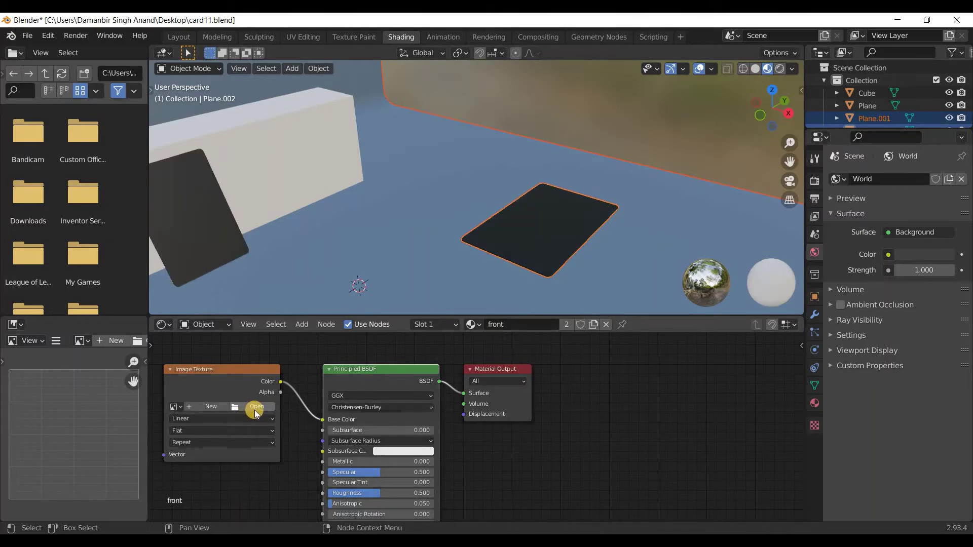
key(ctrl)
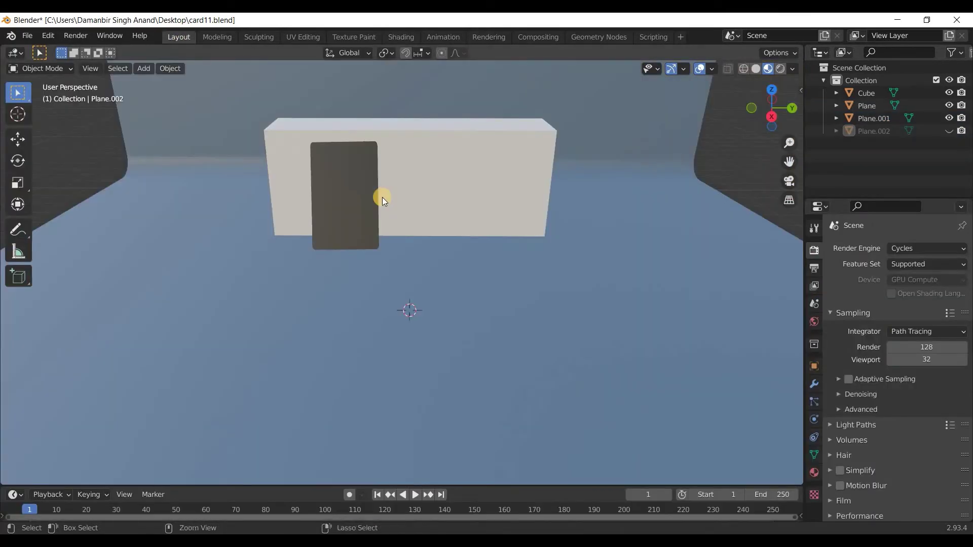
click(382, 196)
key(ctrl+z)
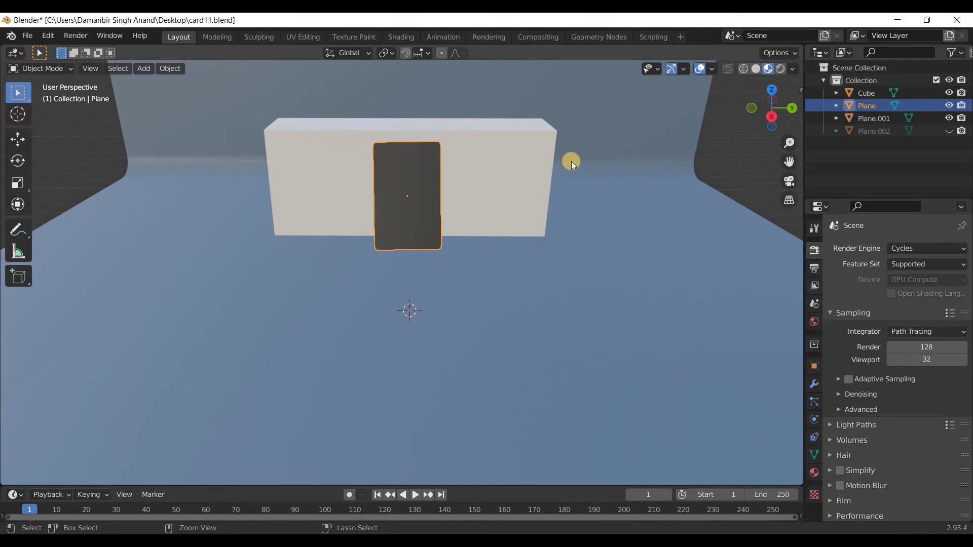
Switch to the Shading workspace to work on the floor card's material
click(400, 38)
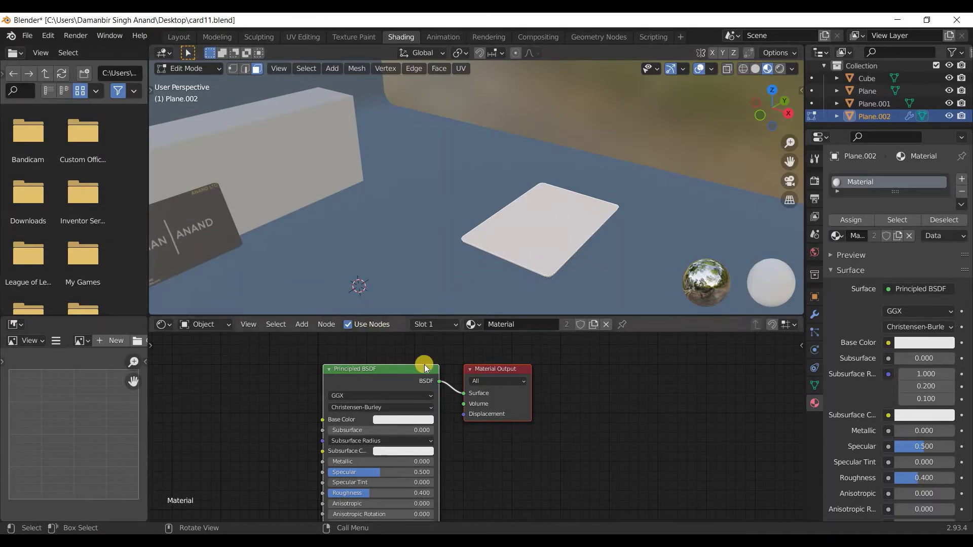
Deselect the floor card's faces and swap its white Material for the slate-blue Material.001
click(191, 68)
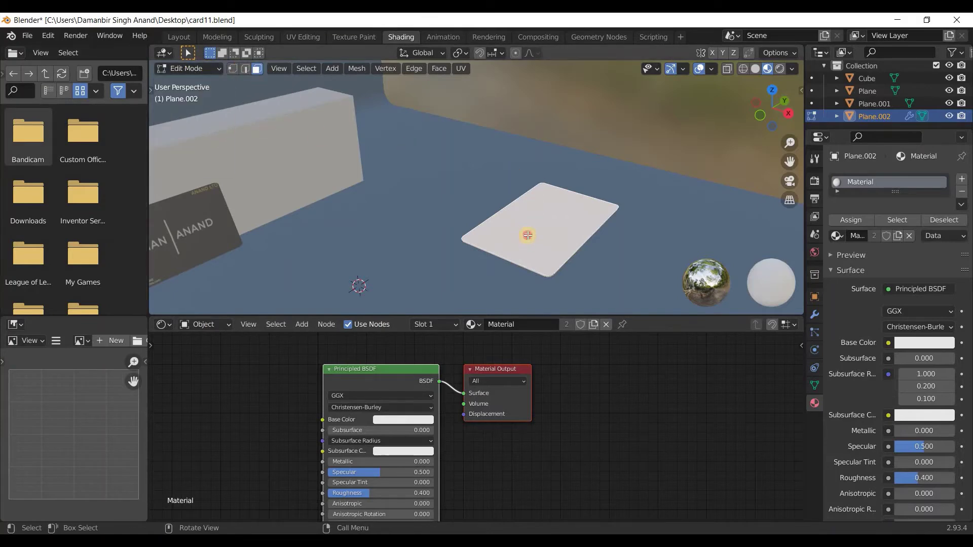
click(614, 130)
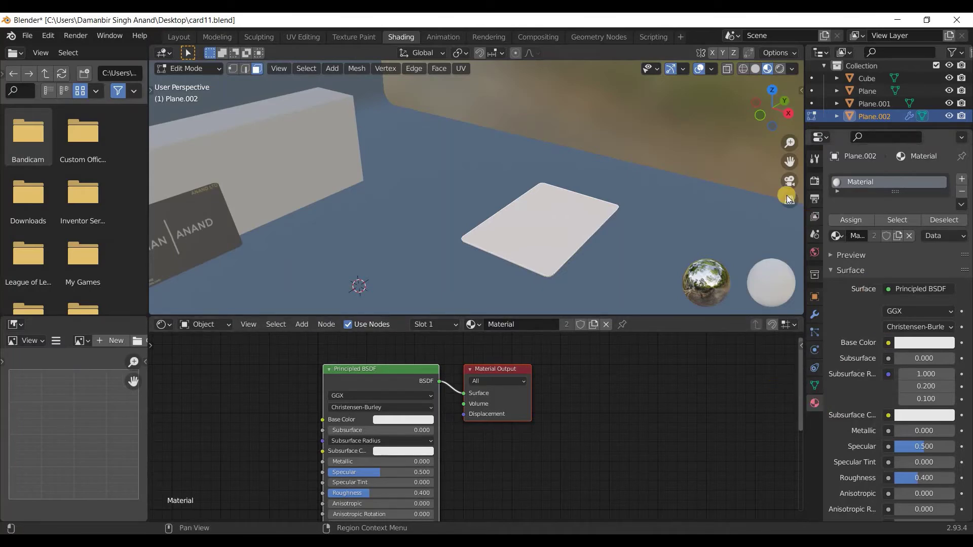
click(849, 223)
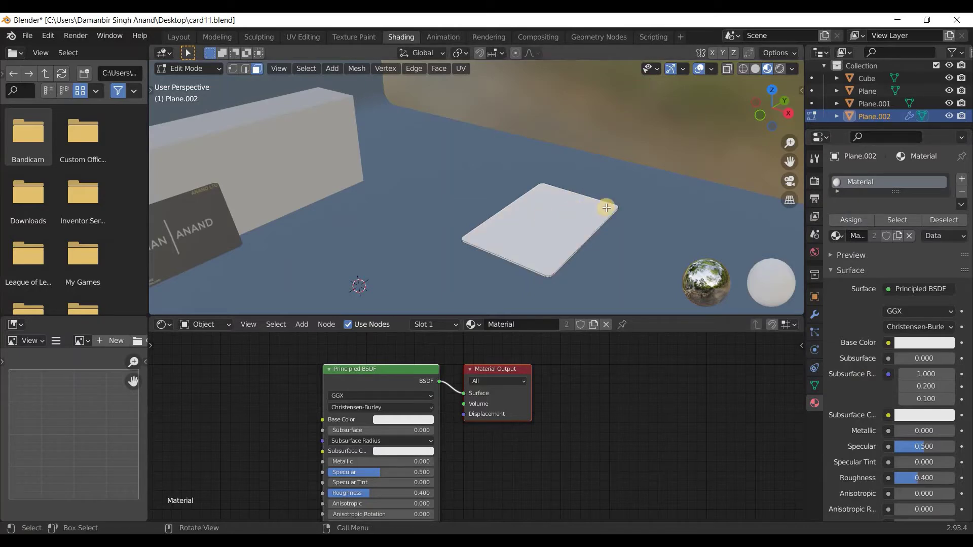
click(841, 237)
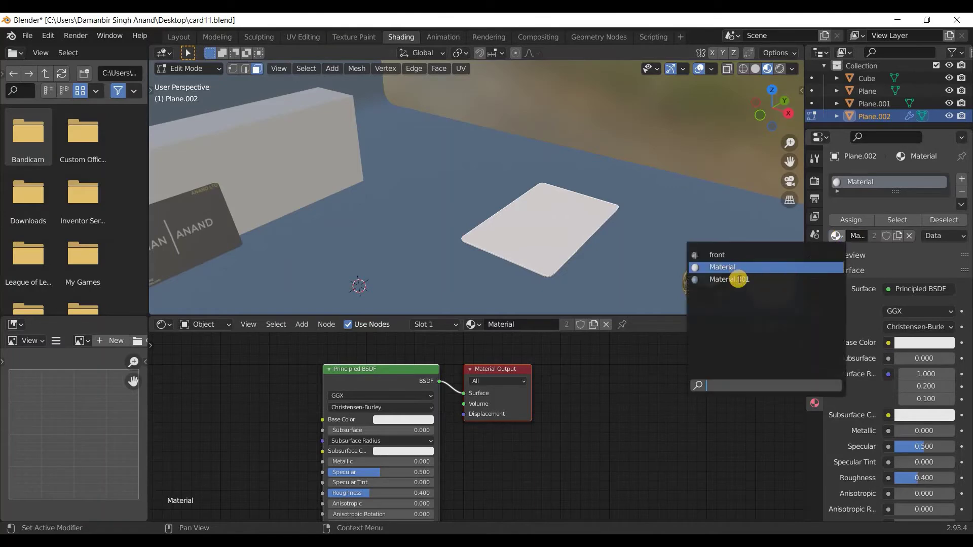
key(Up)
key(Up)
key(Up)
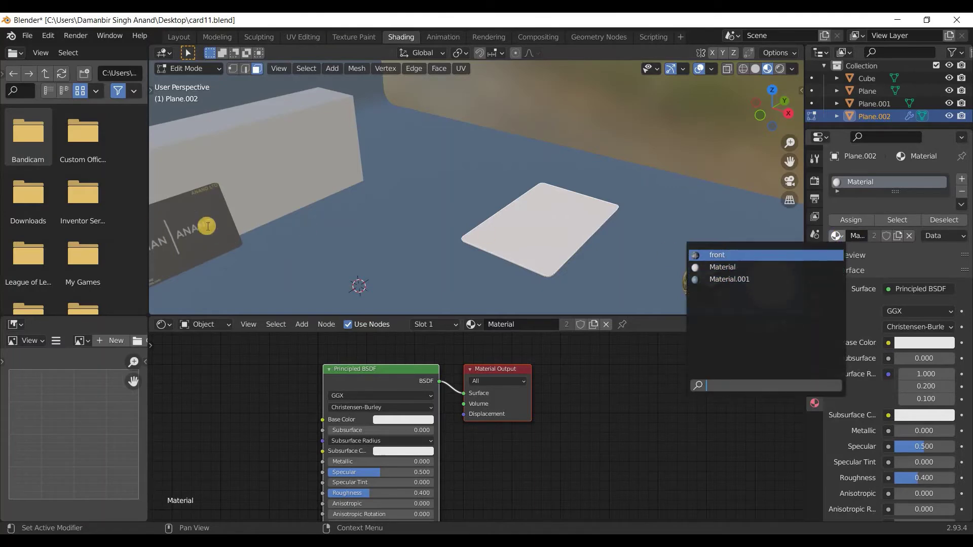
click(743, 281)
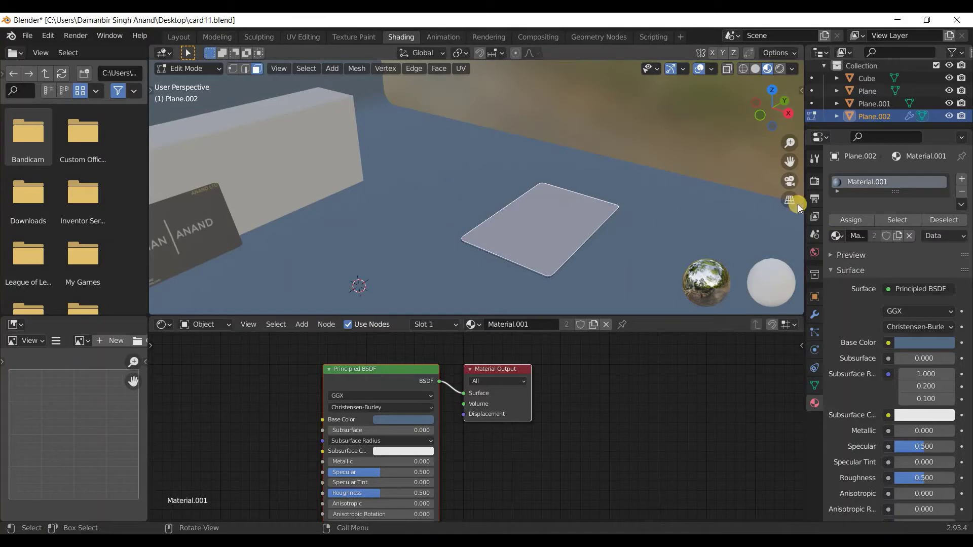
click(480, 322)
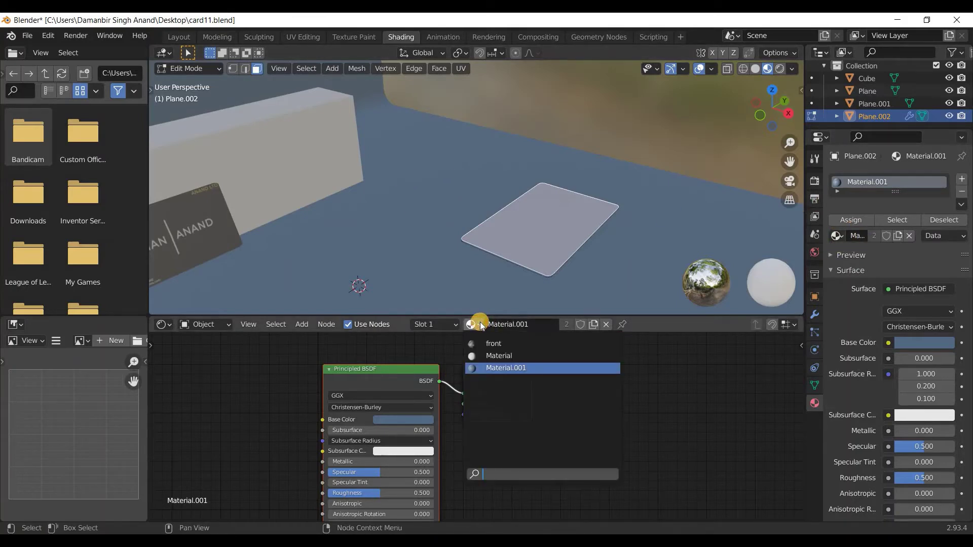
click(506, 323)
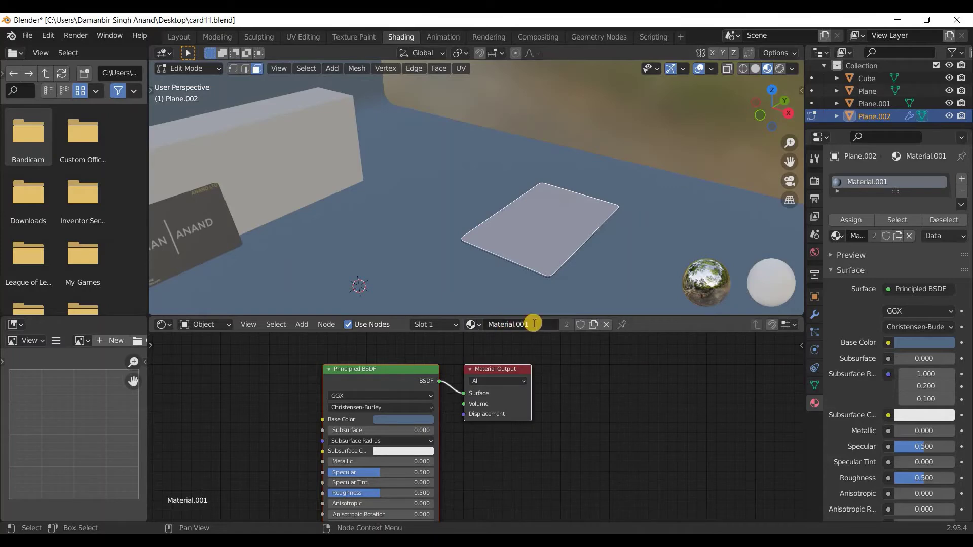
click(552, 214)
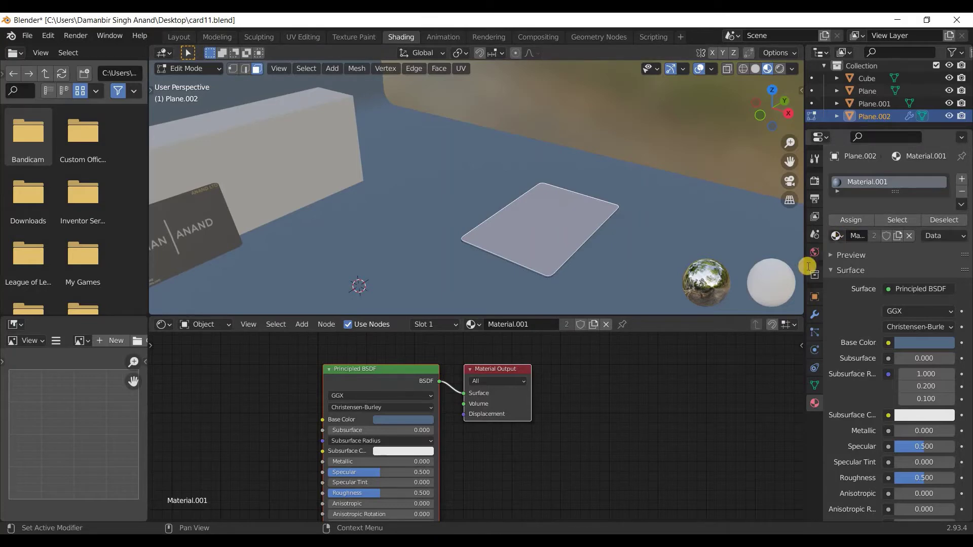
click(837, 236)
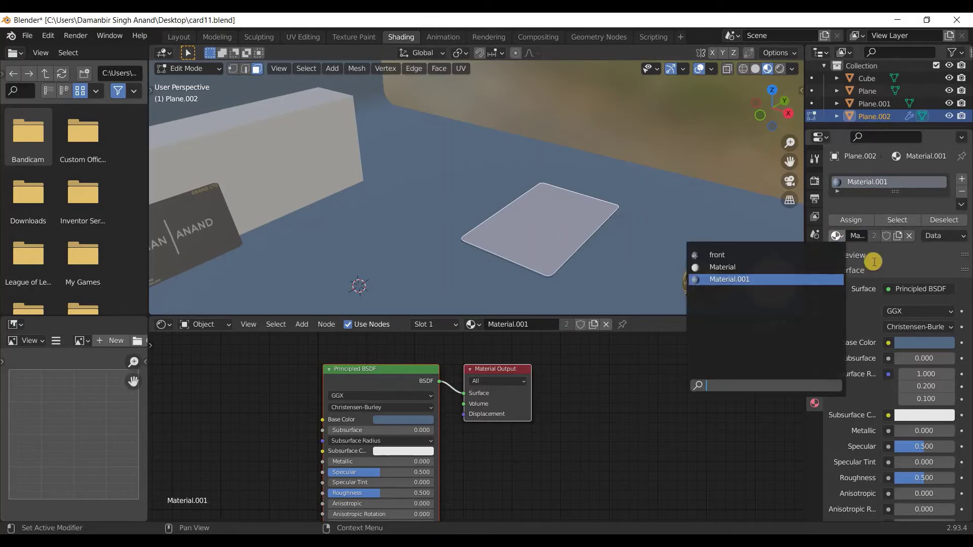
Add a second material slot with new Material.002 and an Image Texture node
click(961, 183)
click(962, 181)
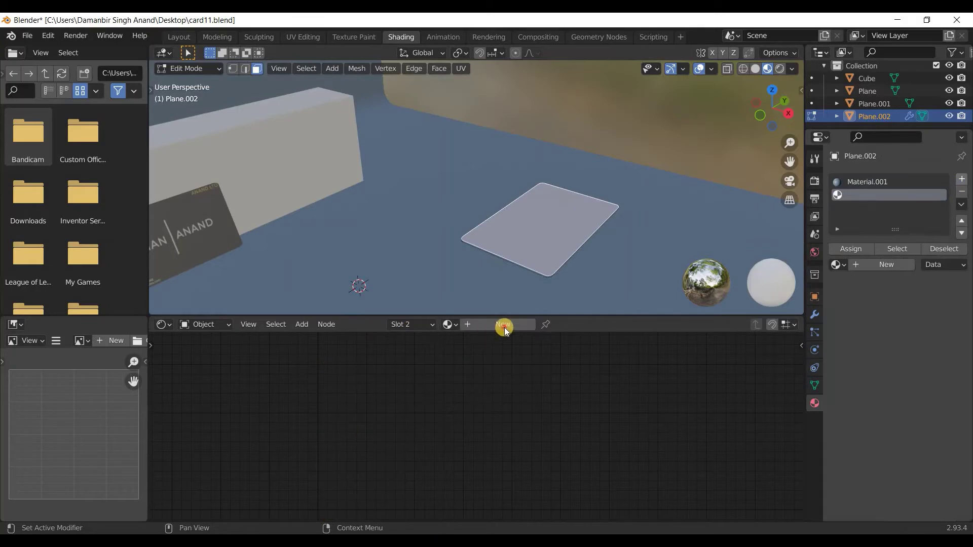
click(501, 324)
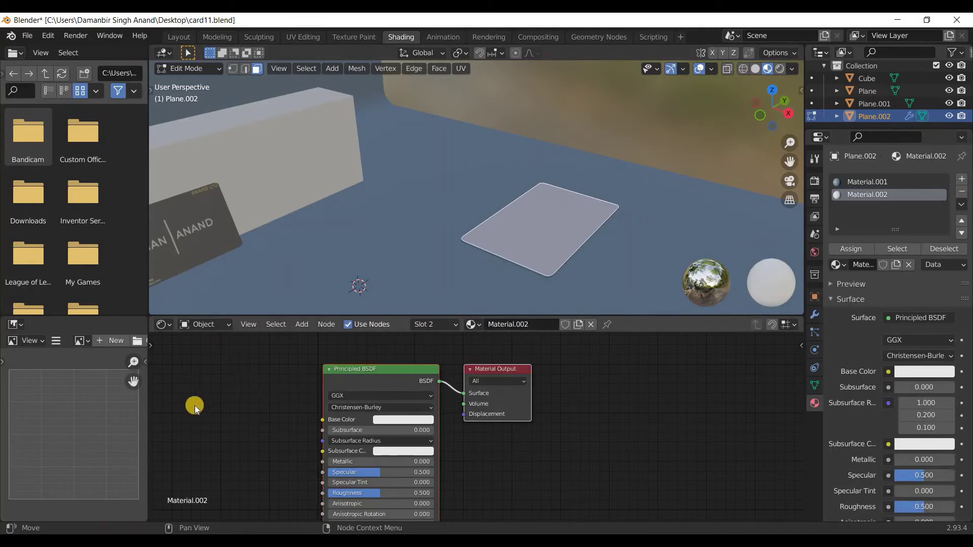
key(shift+a)
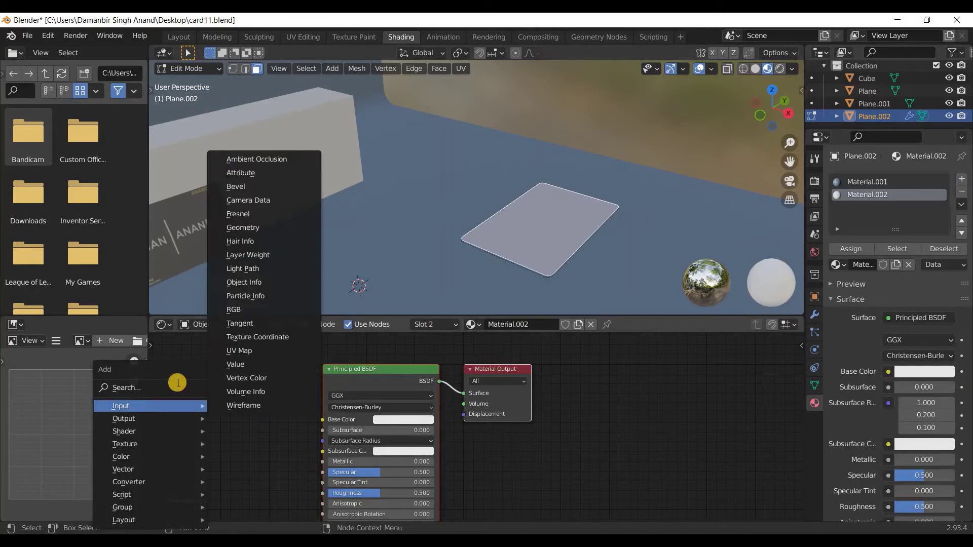
key(space)
text(image)
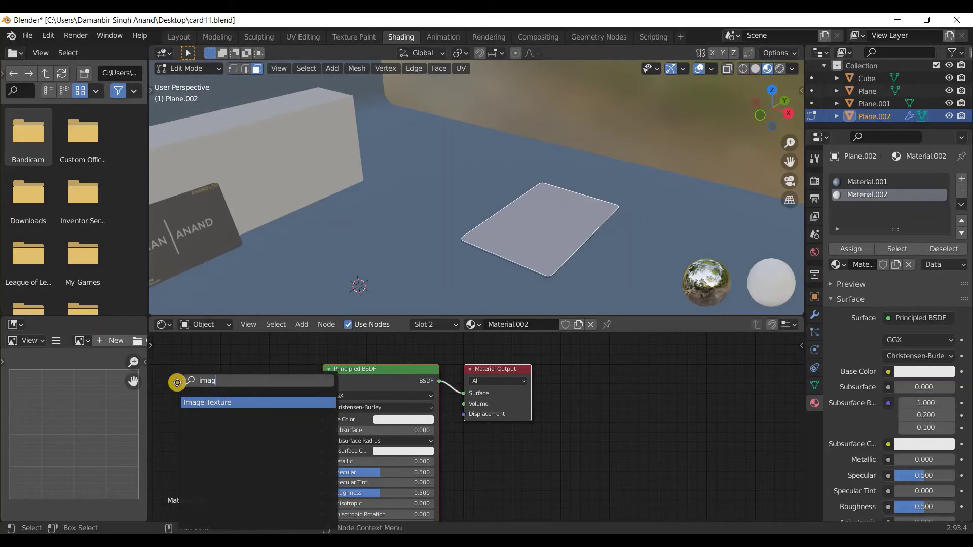
key(Return)
Load card int 2bk.jpg into the texture, link it to Base Color, and assign it
click(230, 424)
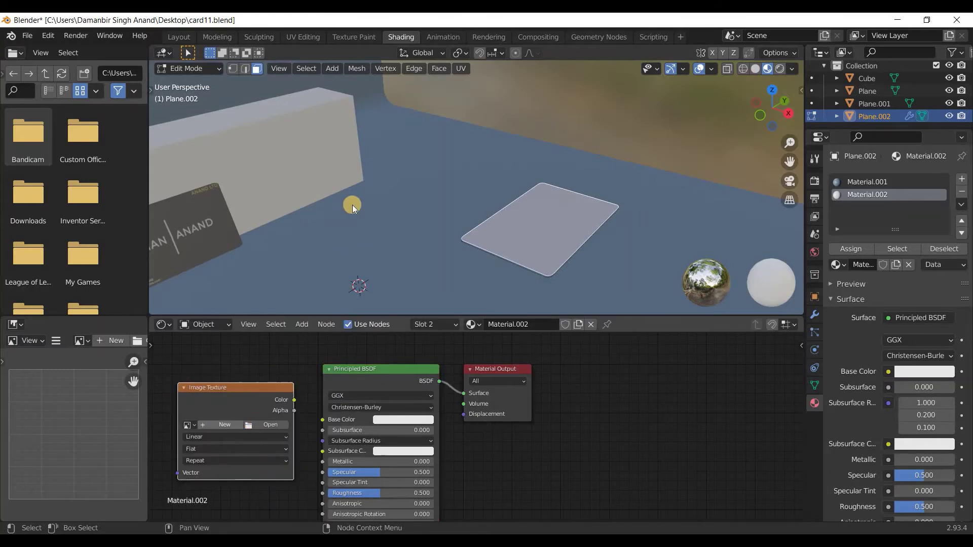
click(270, 425)
click(360, 227)
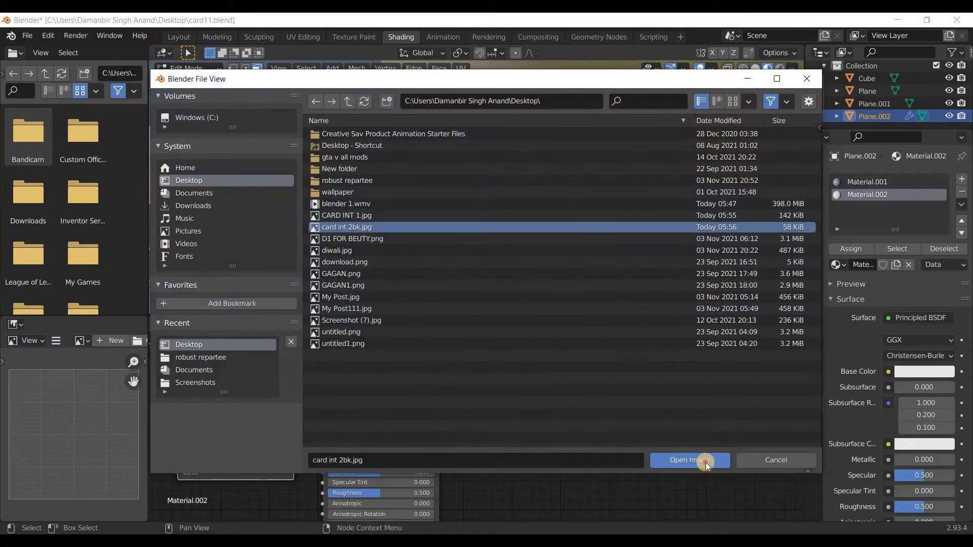
key(Return)
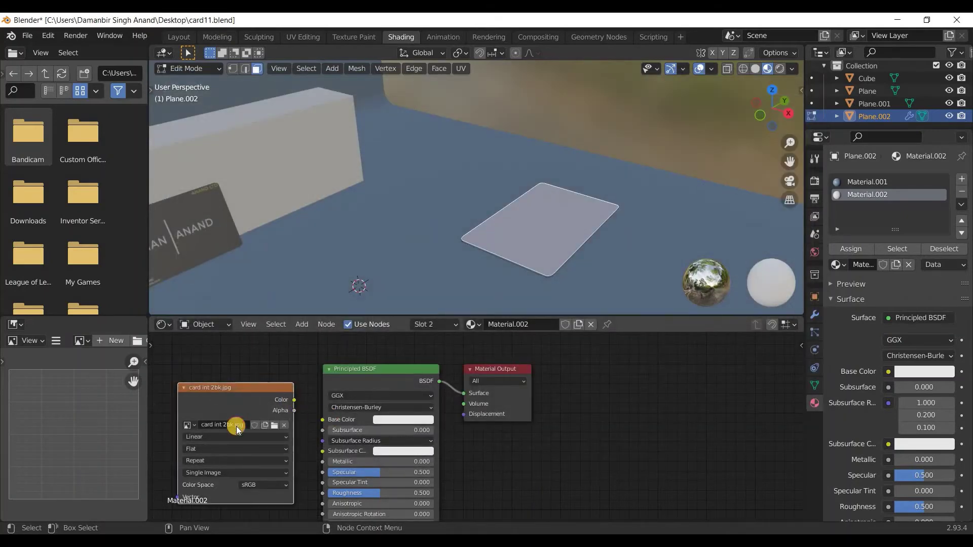
key(f)
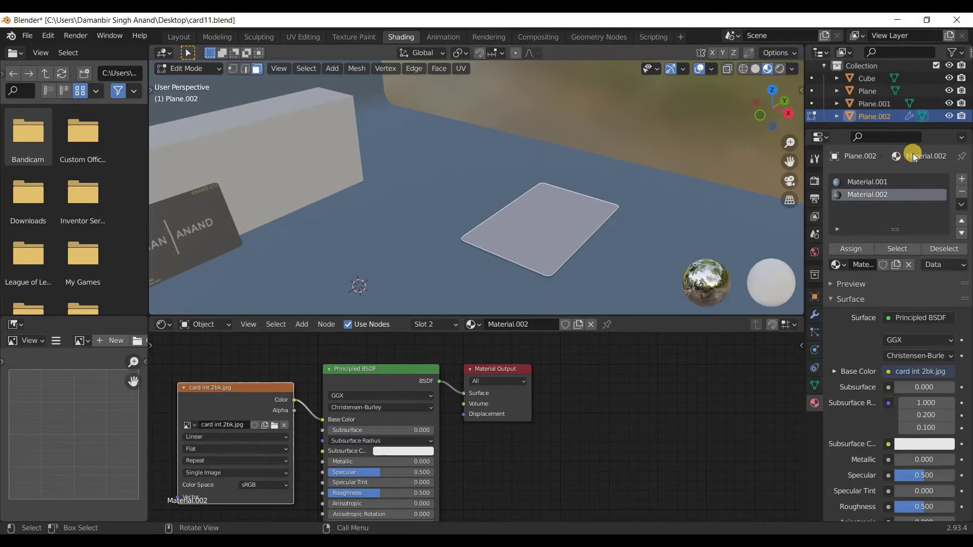
click(850, 253)
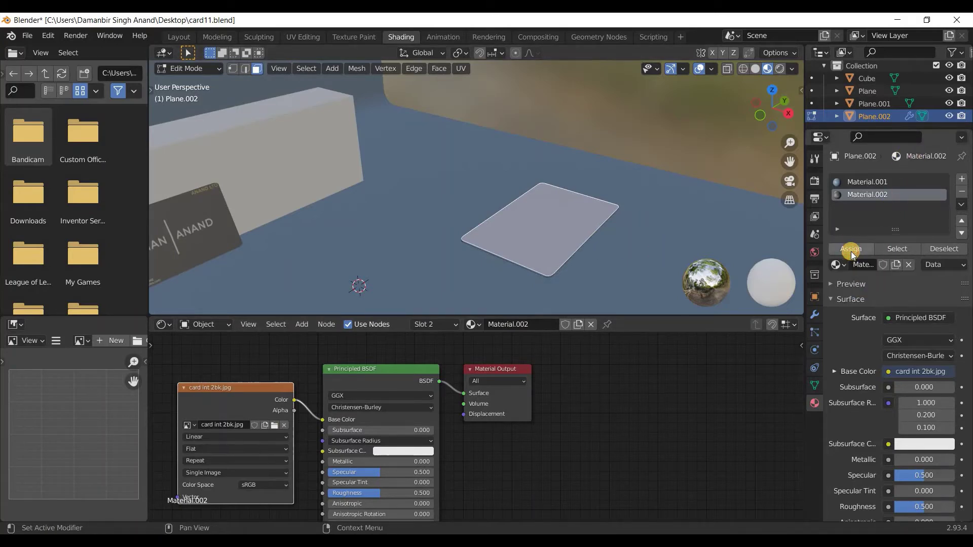
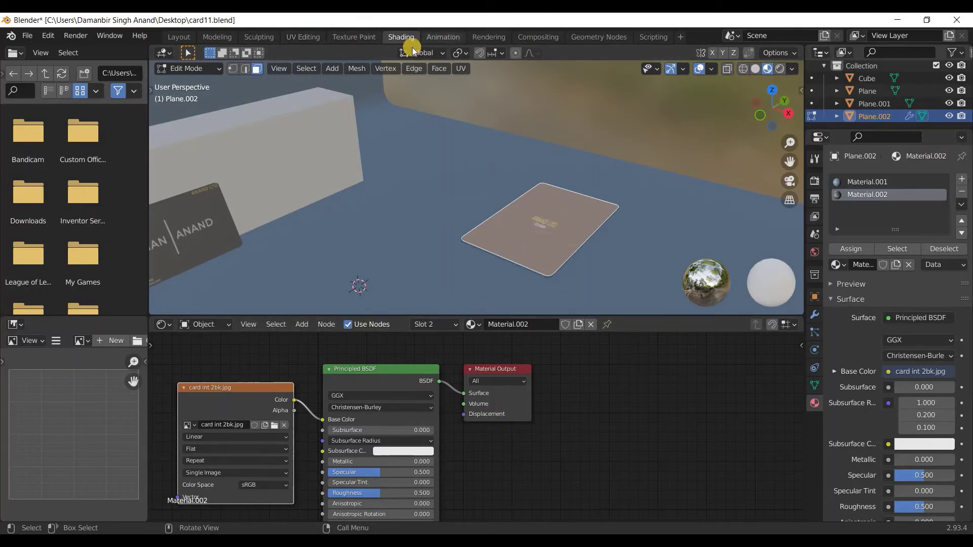
In UV Editing, bring the flat card into view and box-select its entire UV island
click(302, 37)
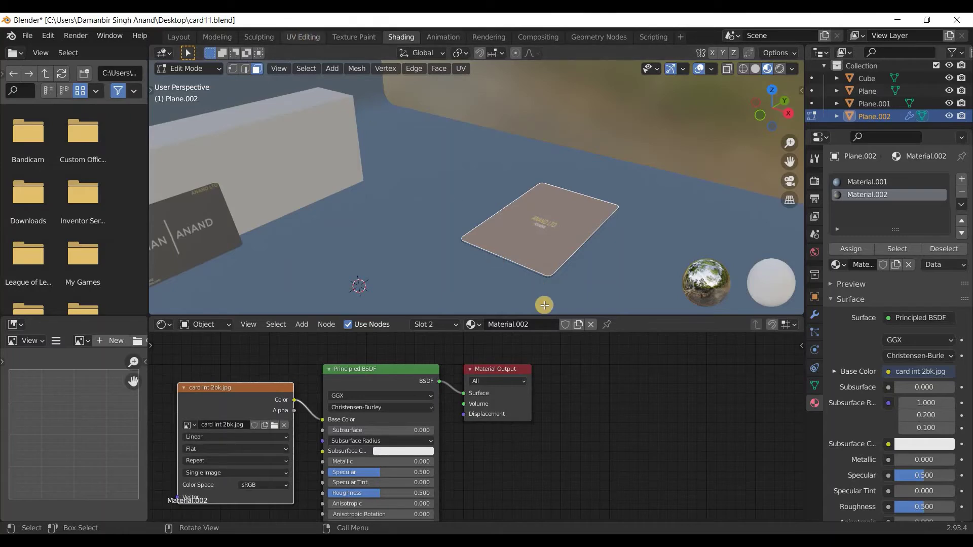
scroll(553, 299, down, 1)
scroll(556, 301, down, 5)
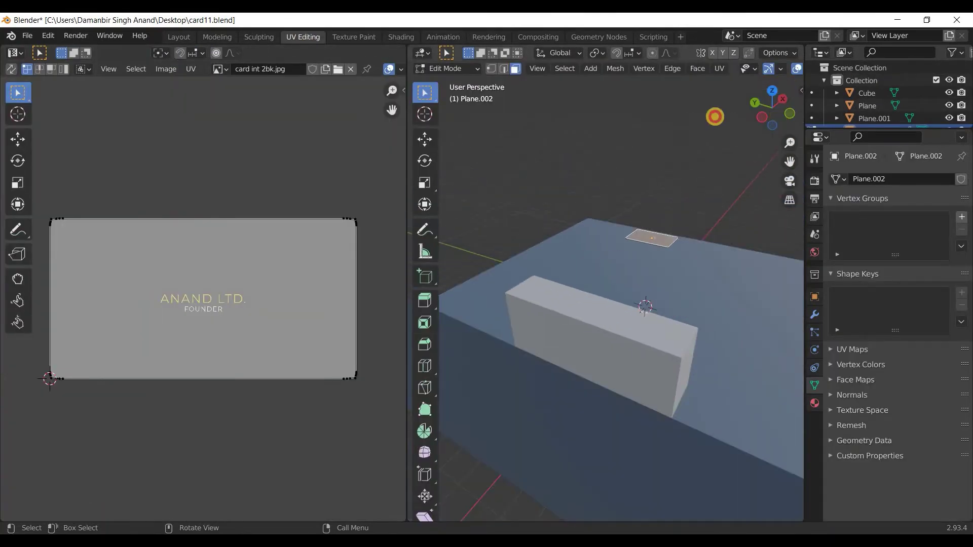
drag(768, 114, 793, 162)
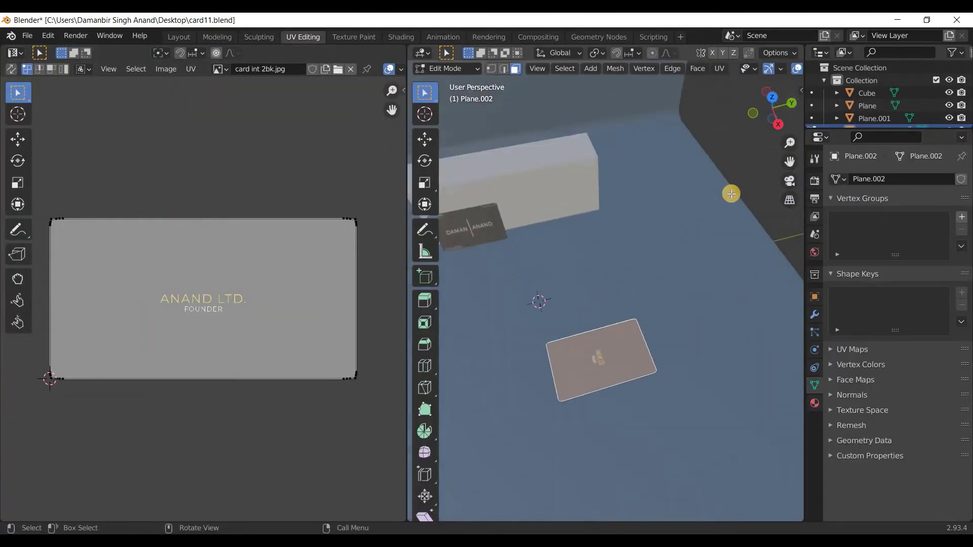
scroll(597, 374, down, 3)
shift+middle_drag(597, 374, 640, 343)
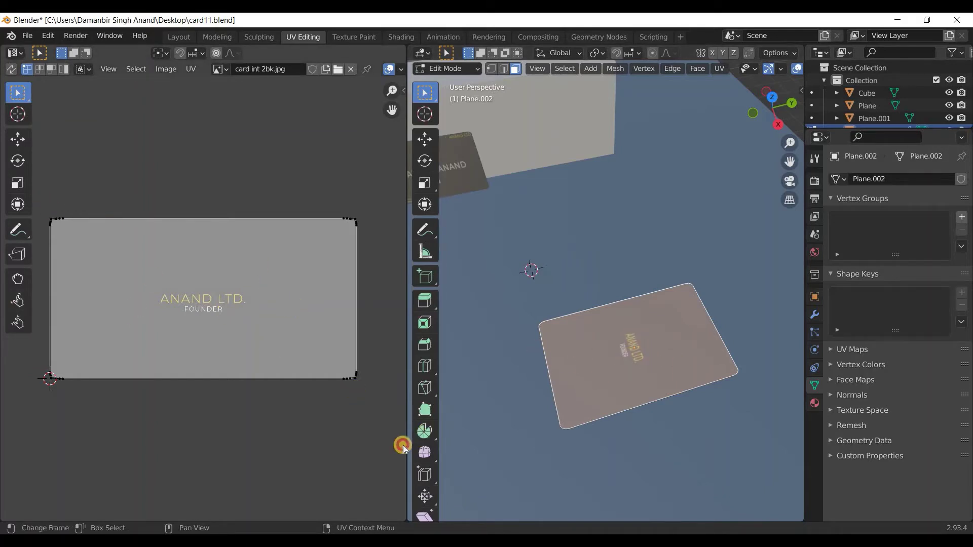
drag(40, 203, 357, 429)
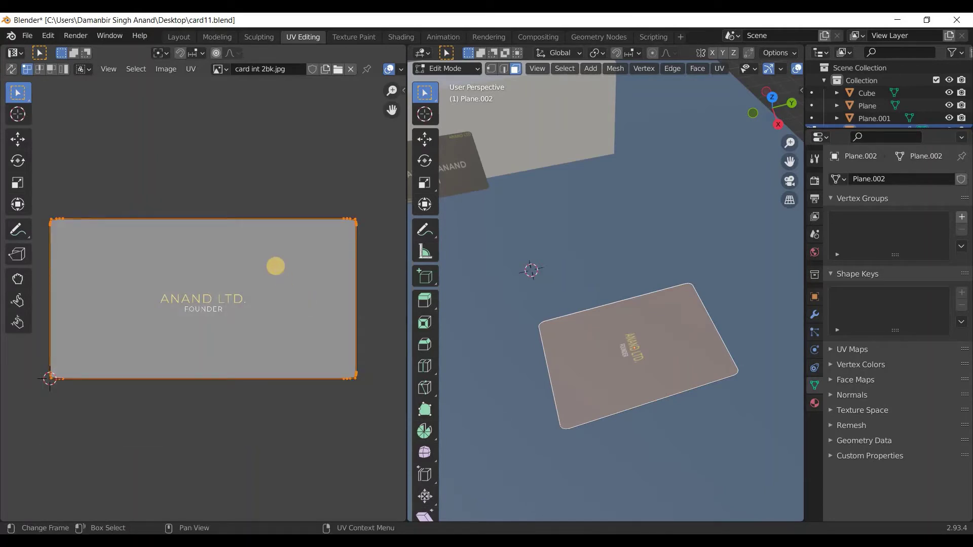
Rotate the card's UV island about -90° and squash it vertically
key(r)
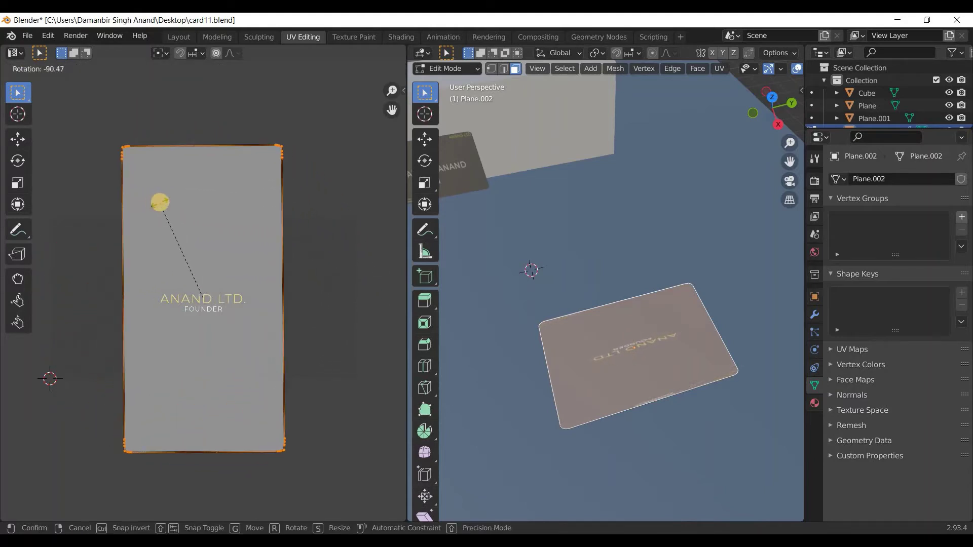
click(159, 203)
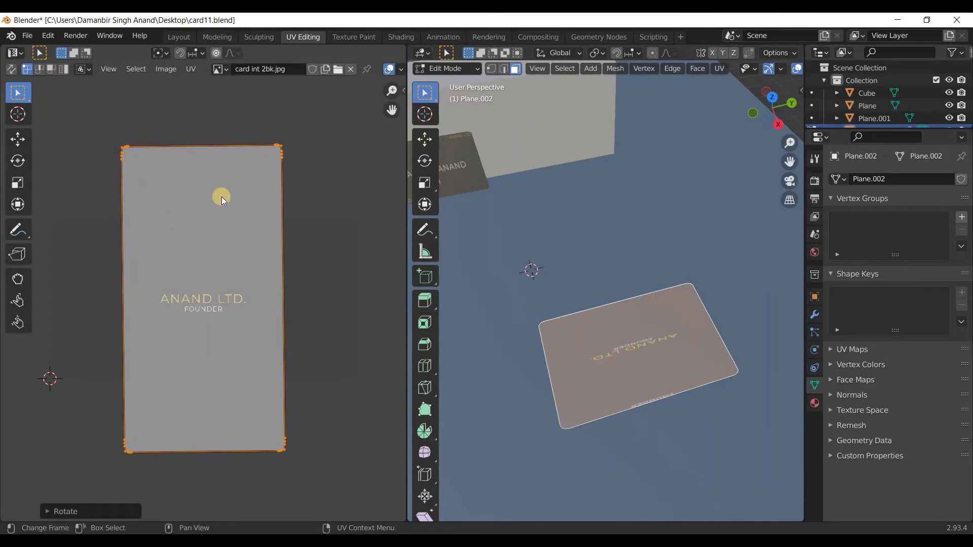
key(s)
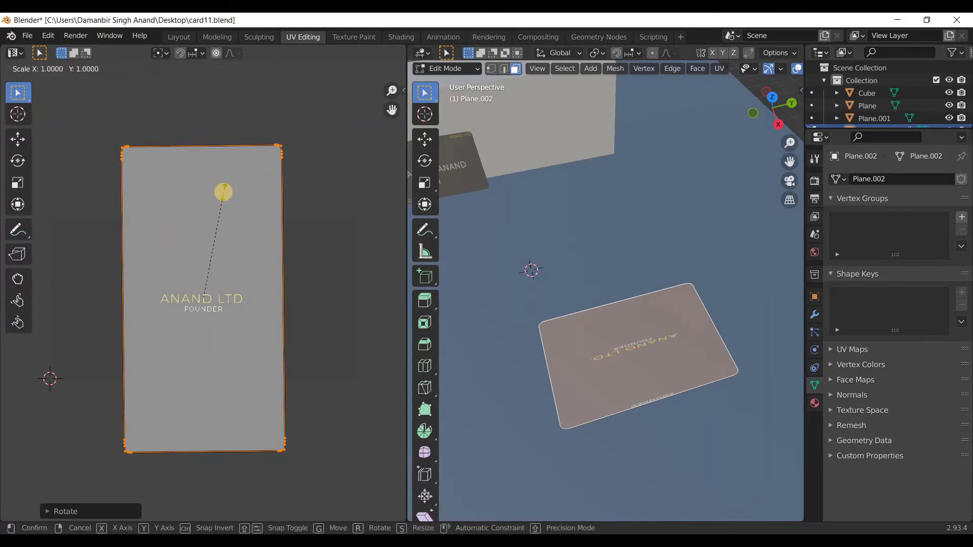
key(x)
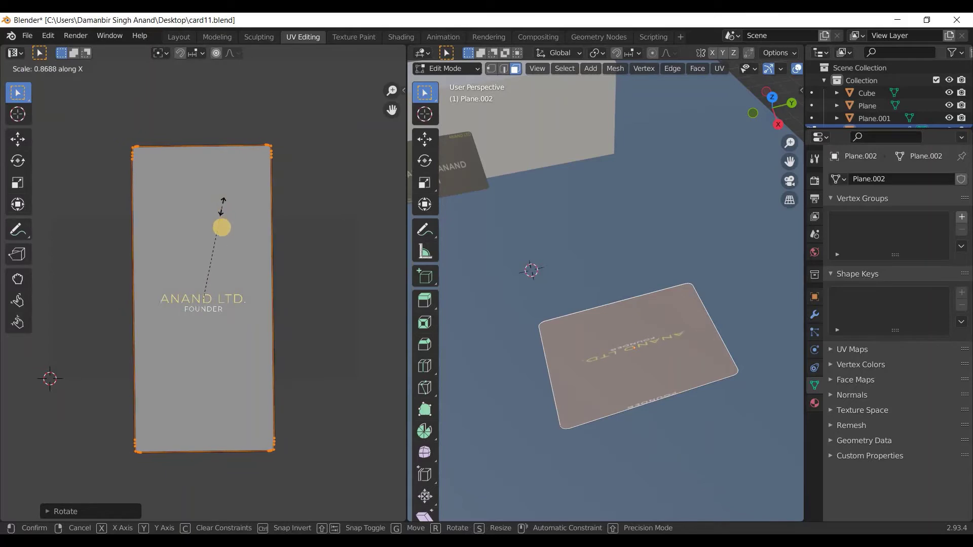
key(y)
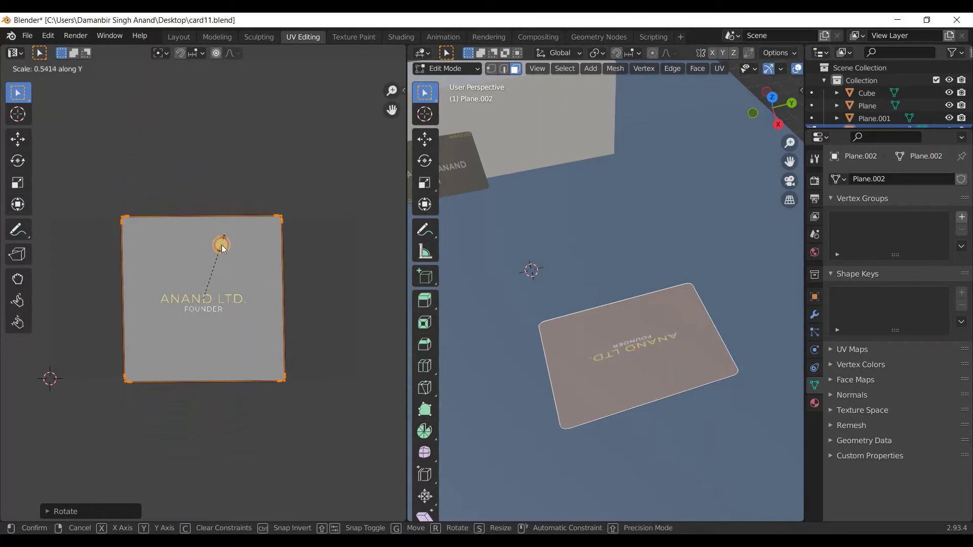
click(221, 245)
Stretch the UV island horizontally and straighten it with a slight rotation
key(s)
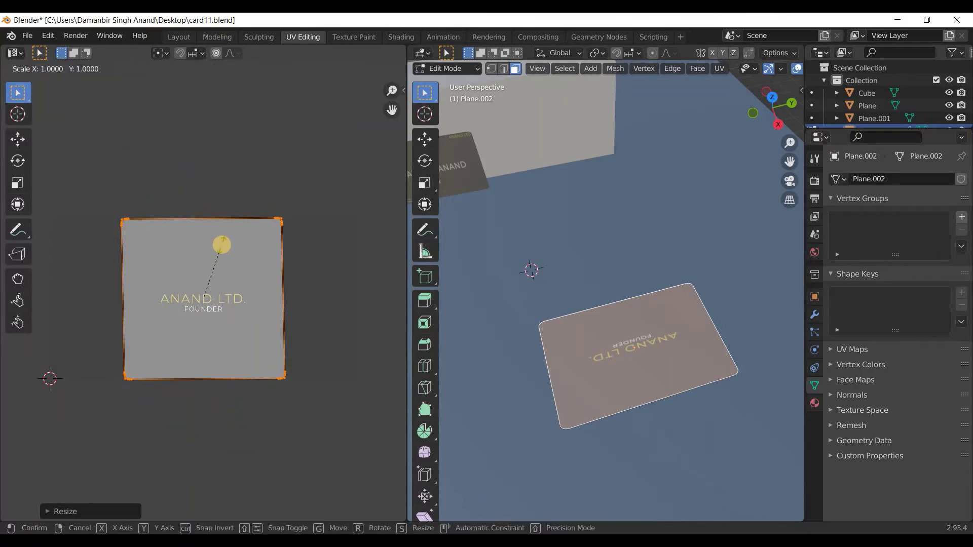
key(x)
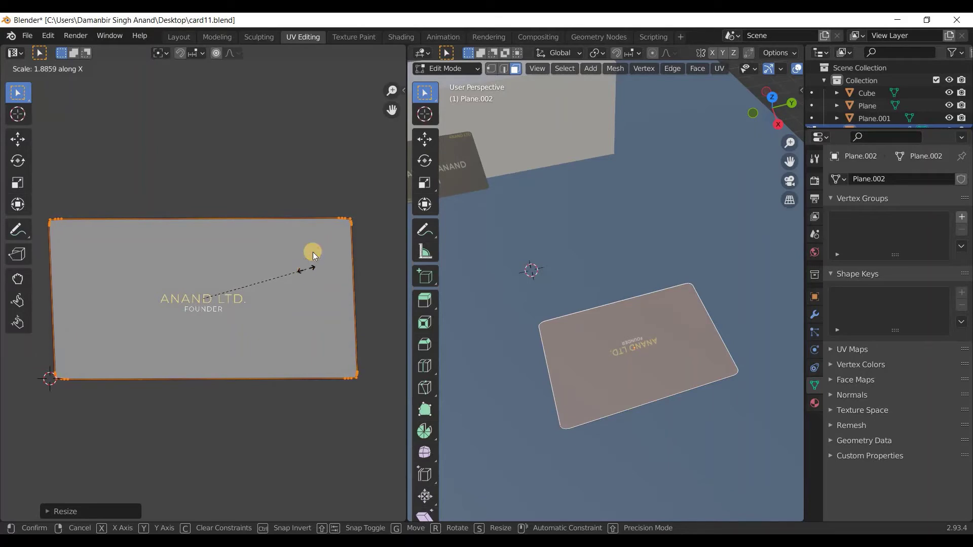
click(312, 251)
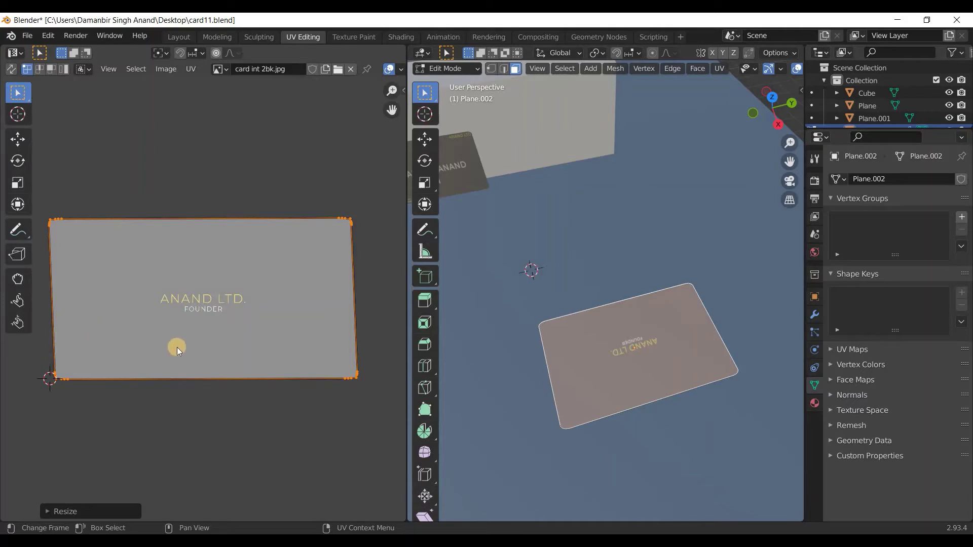
key(r)
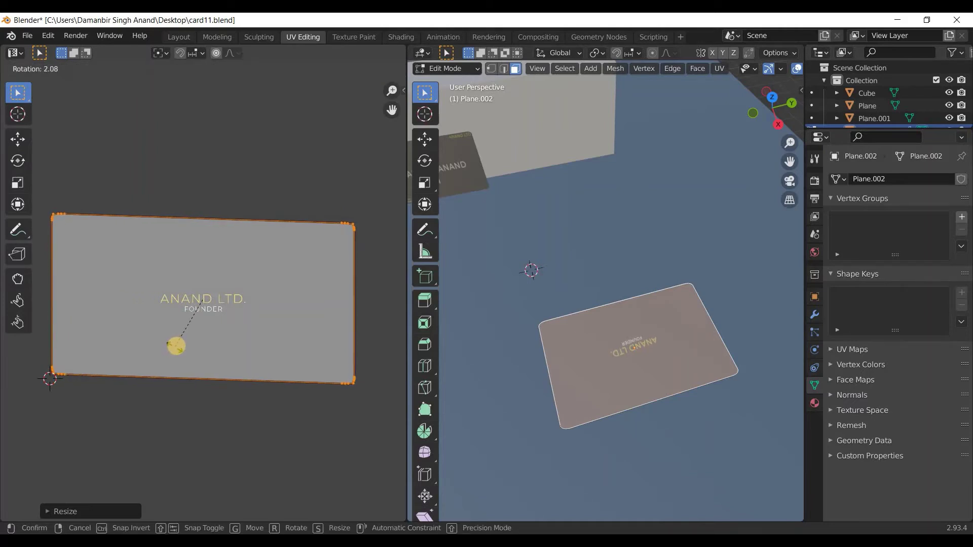
click(208, 397)
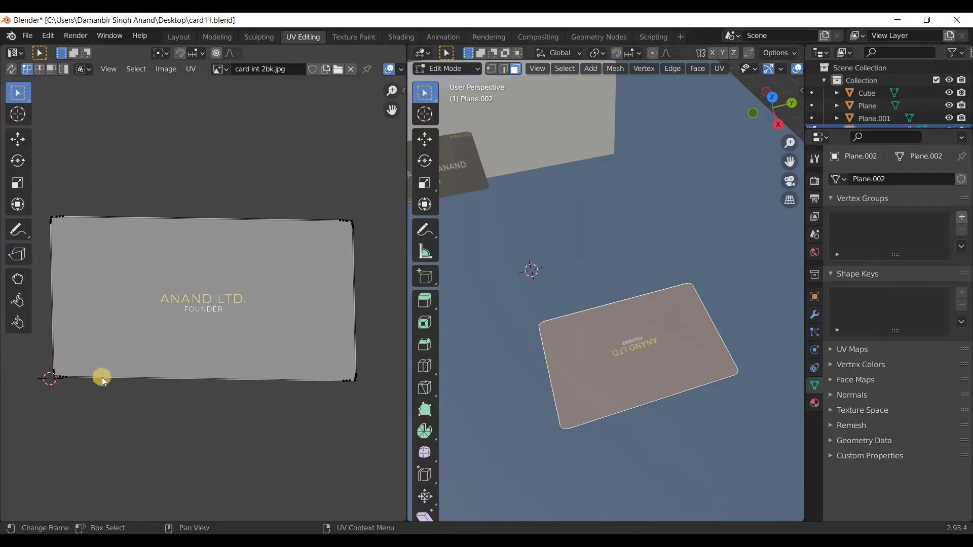
Nudge the bottom-left UV edges along X and Y onto the image border
scroll(263, 238, up, 1)
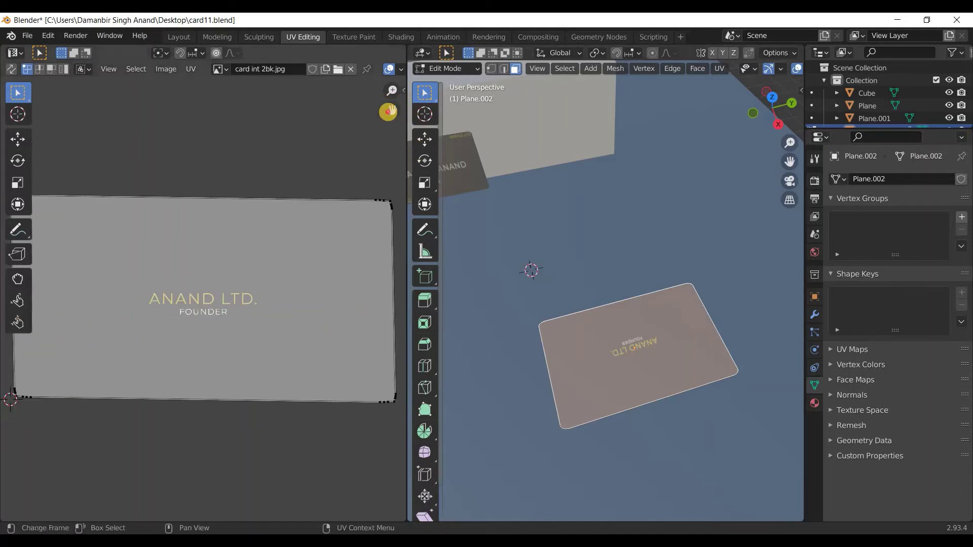
middle_drag(61, 404, 193, 448)
scroll(182, 473, up, 2)
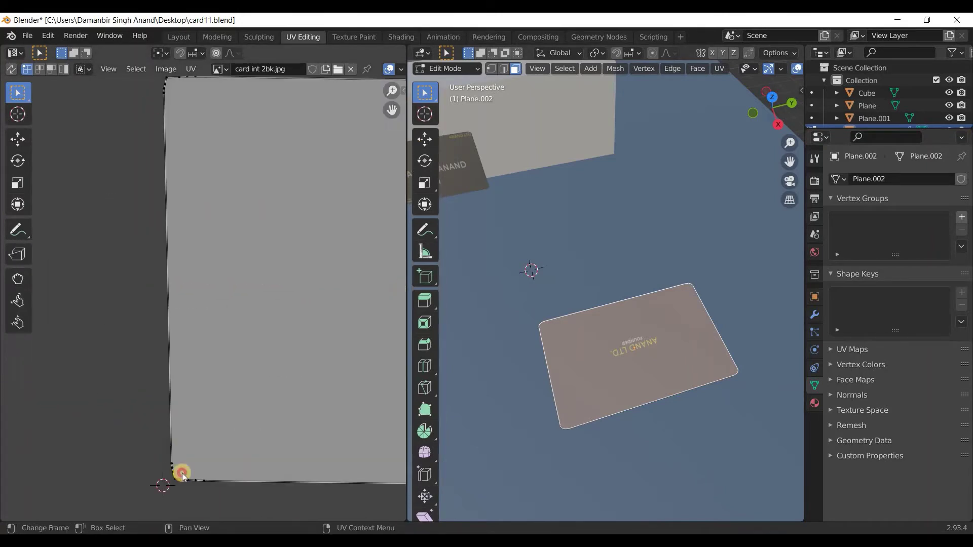
drag(136, 423, 250, 505)
key(g)
key(x)
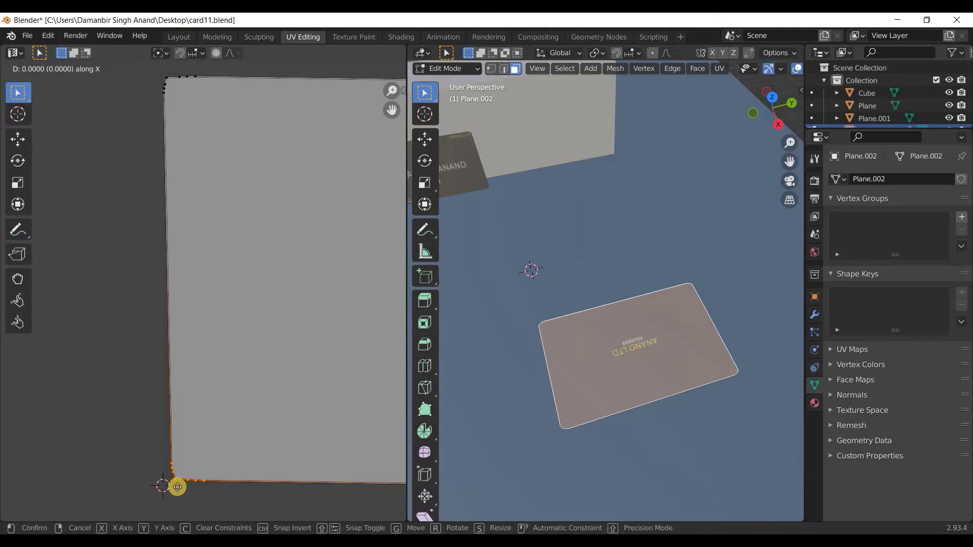
click(178, 490)
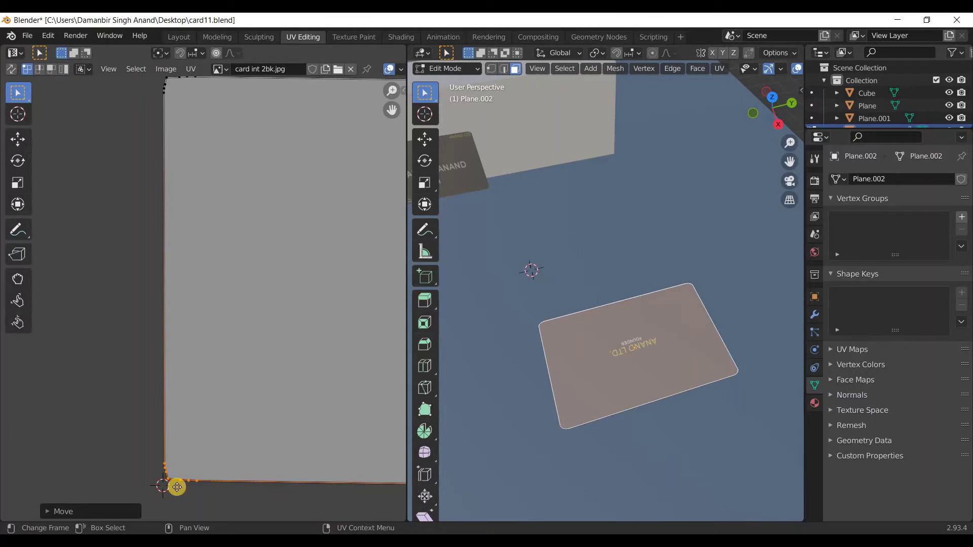
key(g)
key(y)
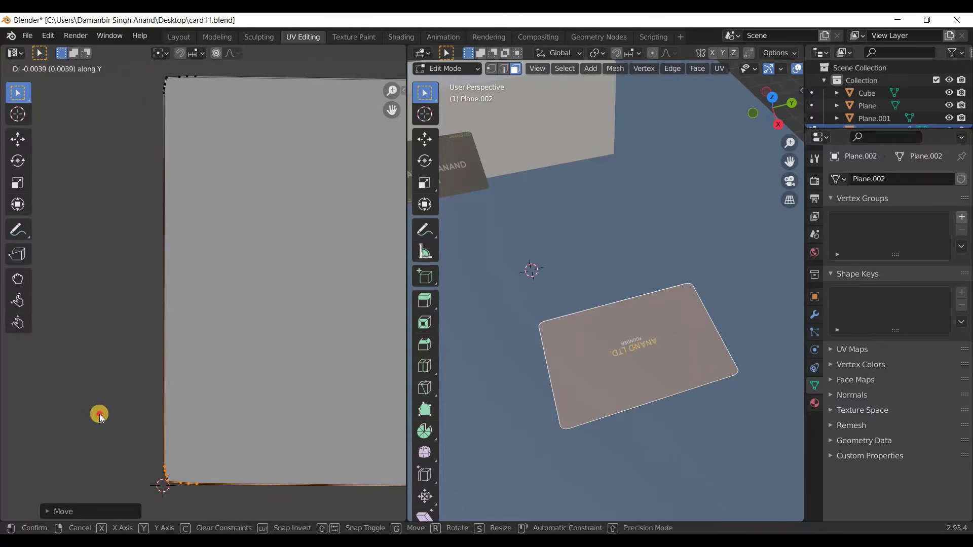
click(100, 415)
Nudge the top-right UV edges along X and Y flush with the image border
scroll(376, 135, down, 1)
scroll(333, 112, down, 3)
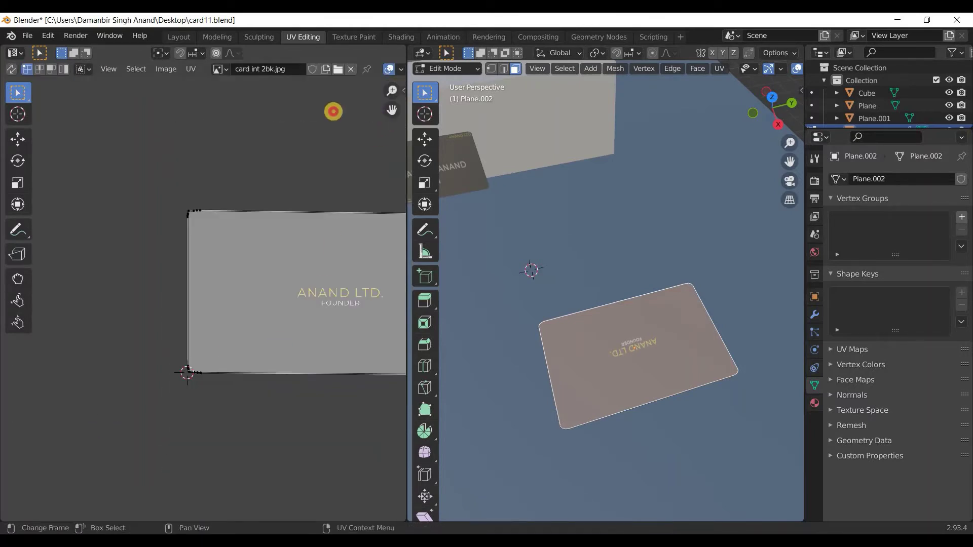
drag(392, 110, 394, 110)
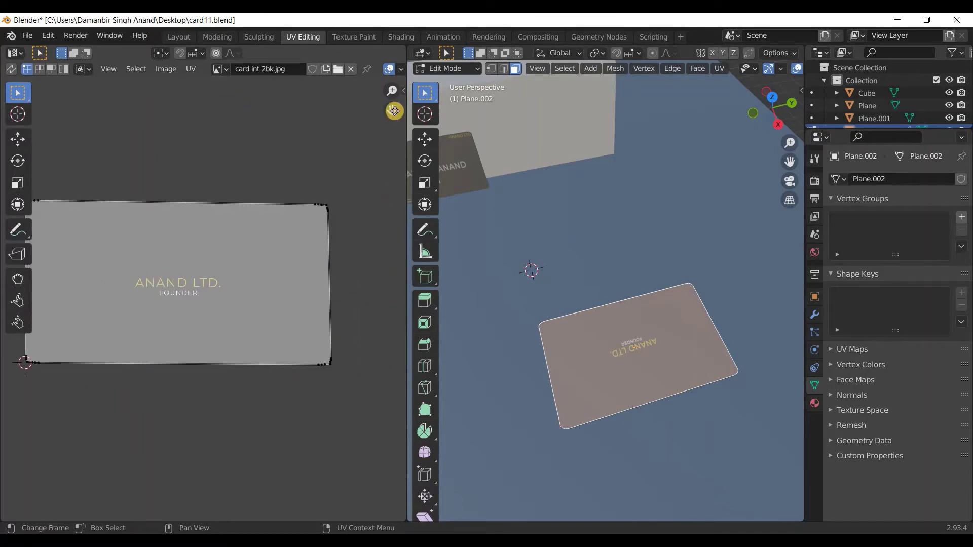
scroll(387, 133, up, 3)
scroll(266, 165, up, 5)
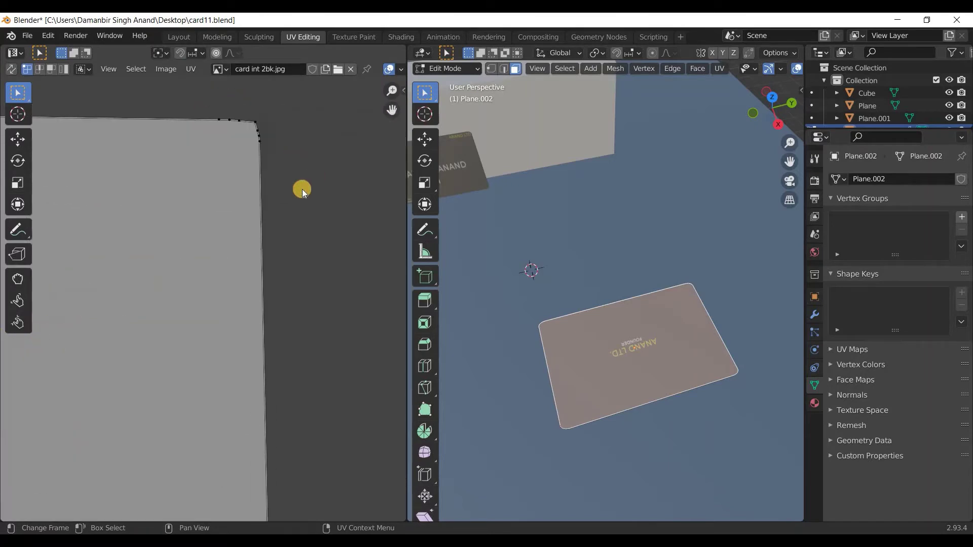
key(g)
key(x)
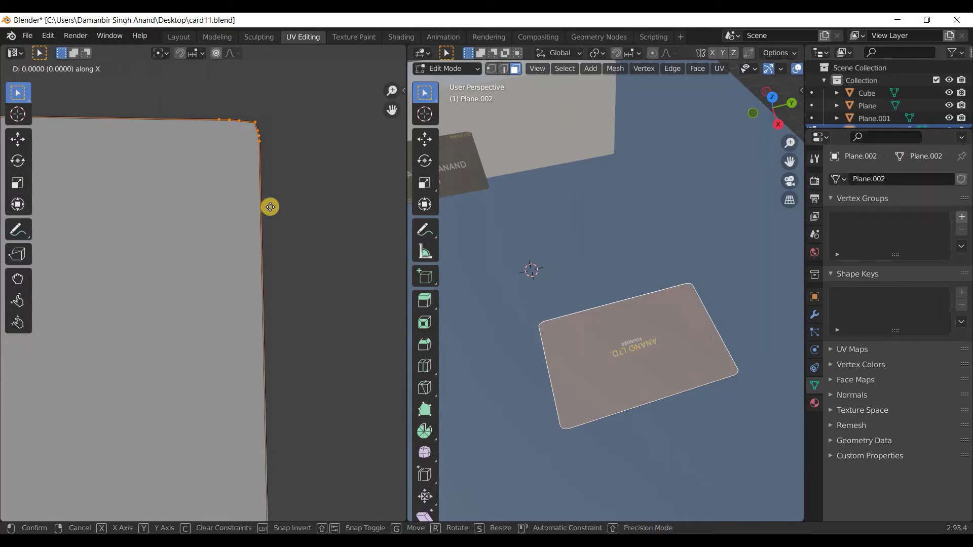
click(267, 208)
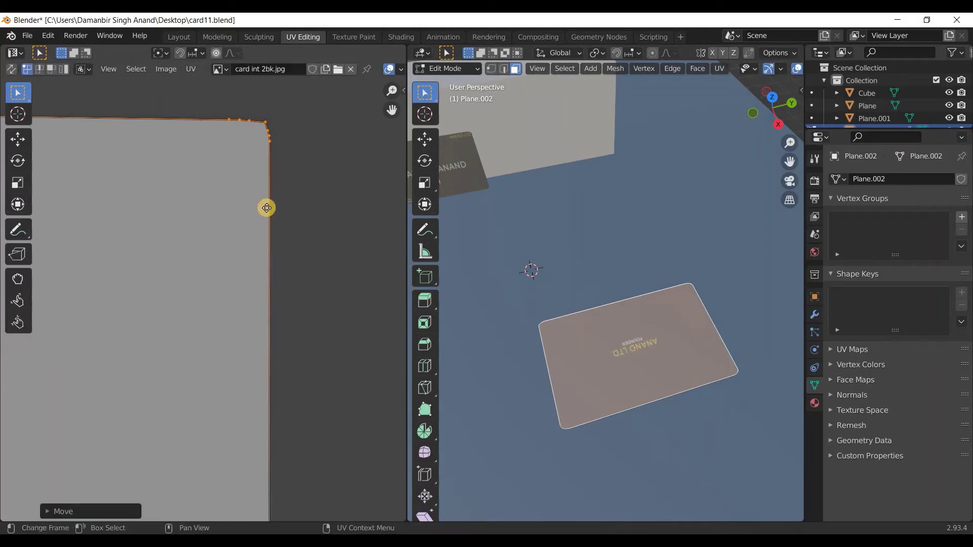
key(g)
key(y)
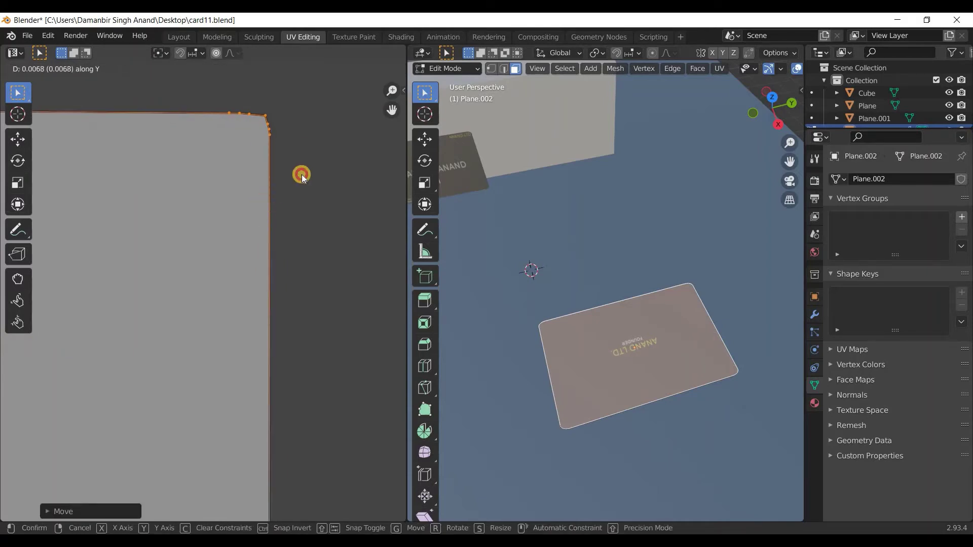
click(281, 231)
Frame the whole UV layout and deselect the card's faces
scroll(214, 227, down, 5)
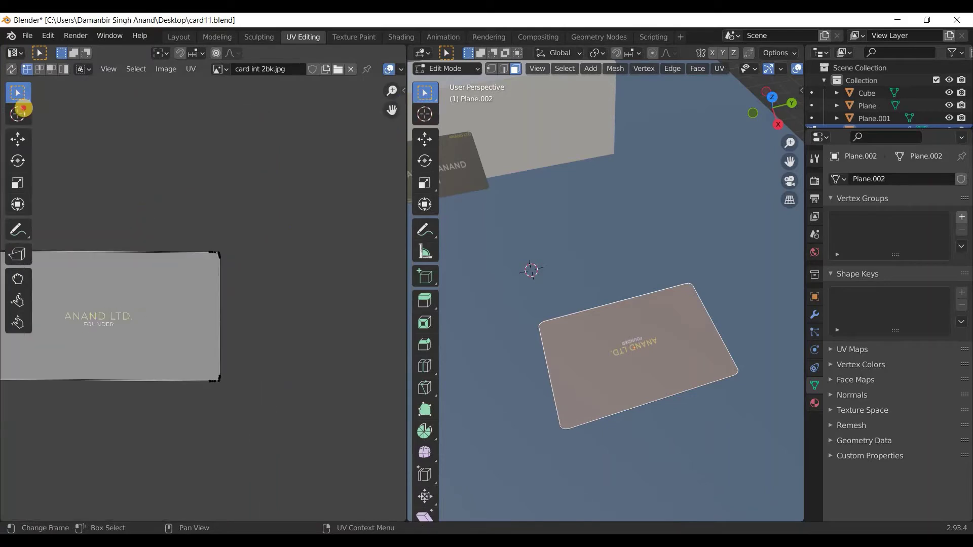
key(Home)
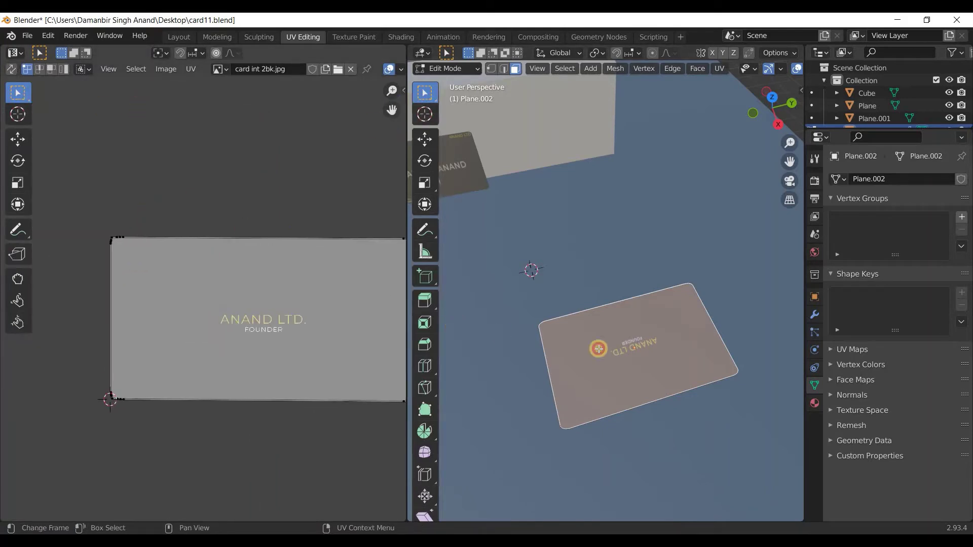
key(alt+a)
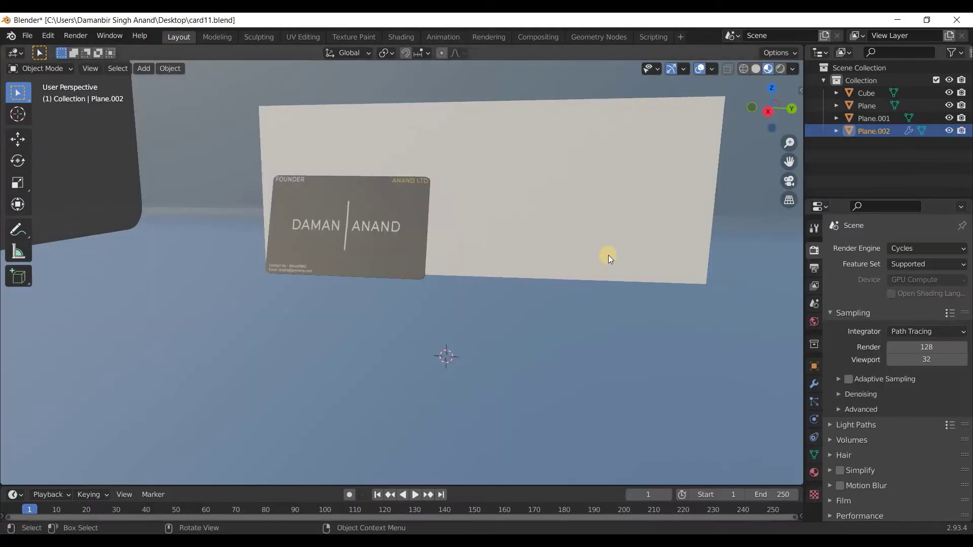
Select the flat ANAND LTD card and move it down onto the floor
mouse_move(607, 254)
middle_down()
mouse_move(641, 174)
mouse_move(783, 111)
middle_up()
drag(783, 111, 782, 112)
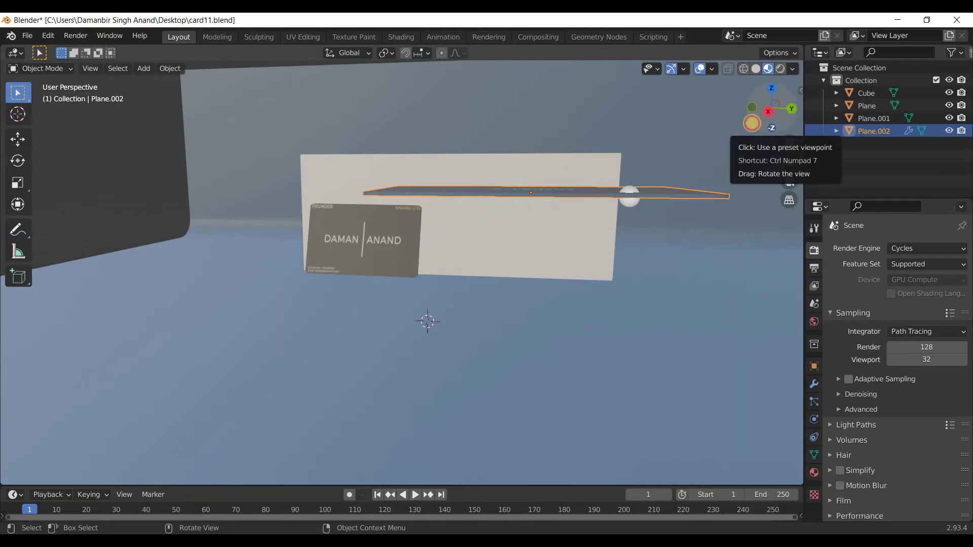
drag(782, 111, 169, 345)
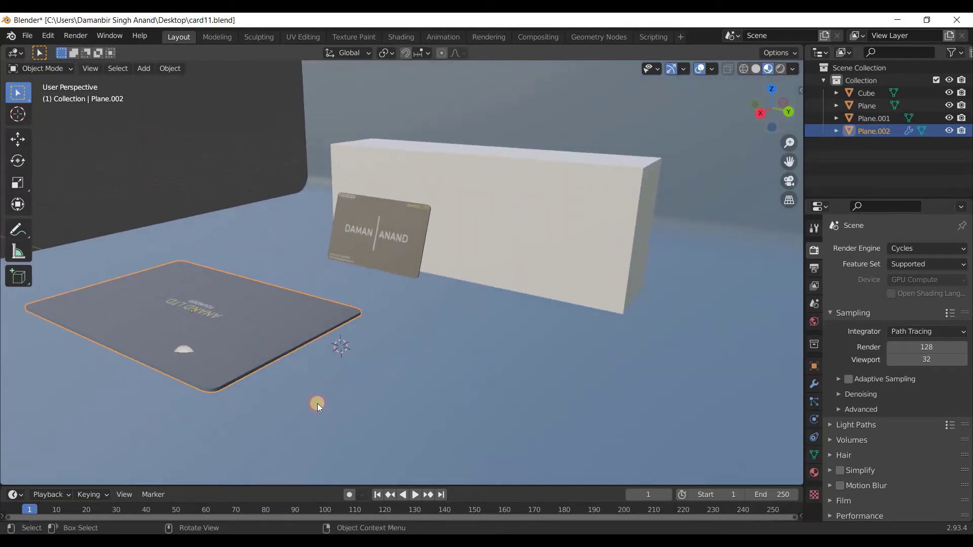
click(360, 290)
click(256, 327)
key(g)
click(792, 106)
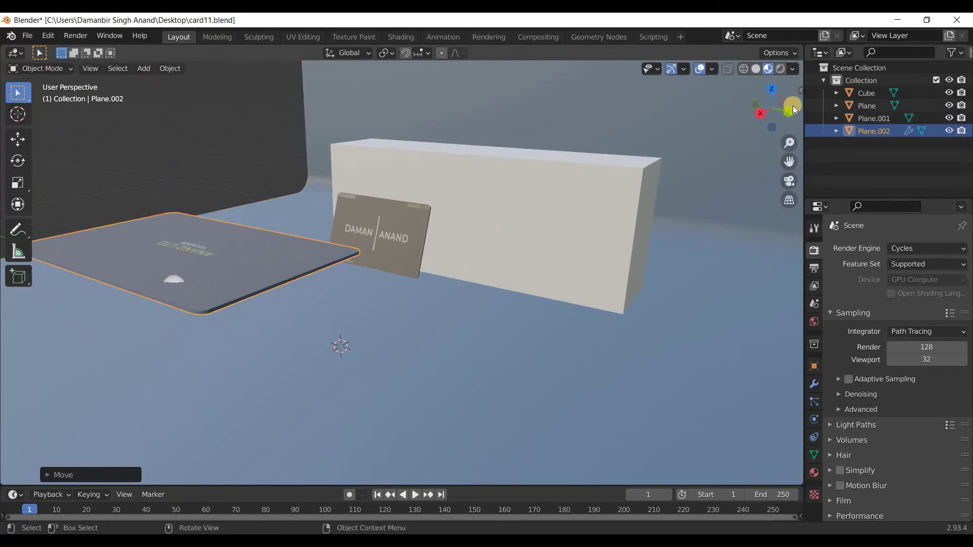
Frame the lowered card and add the floor backdrop to the selection
middle_drag(471, 123, 800, 406)
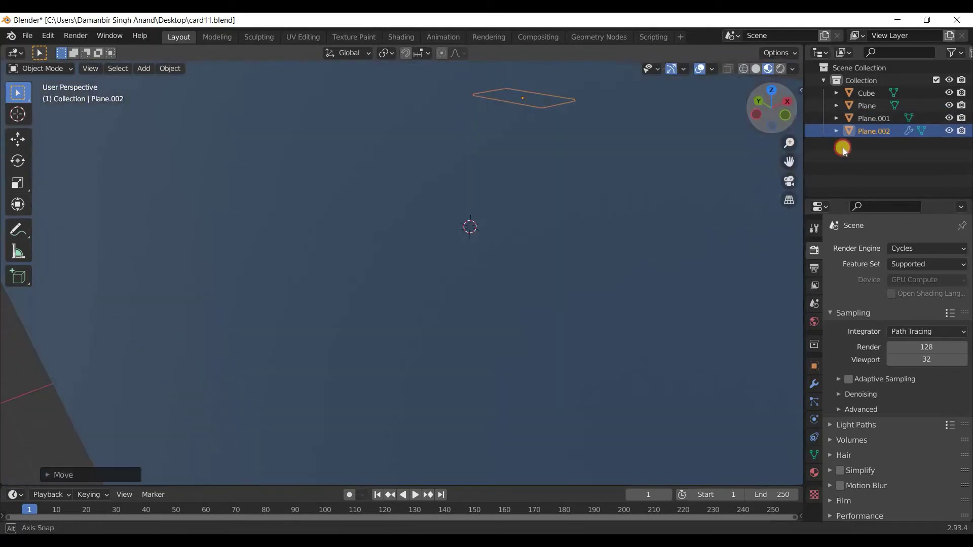
scroll(589, 171, down, 6)
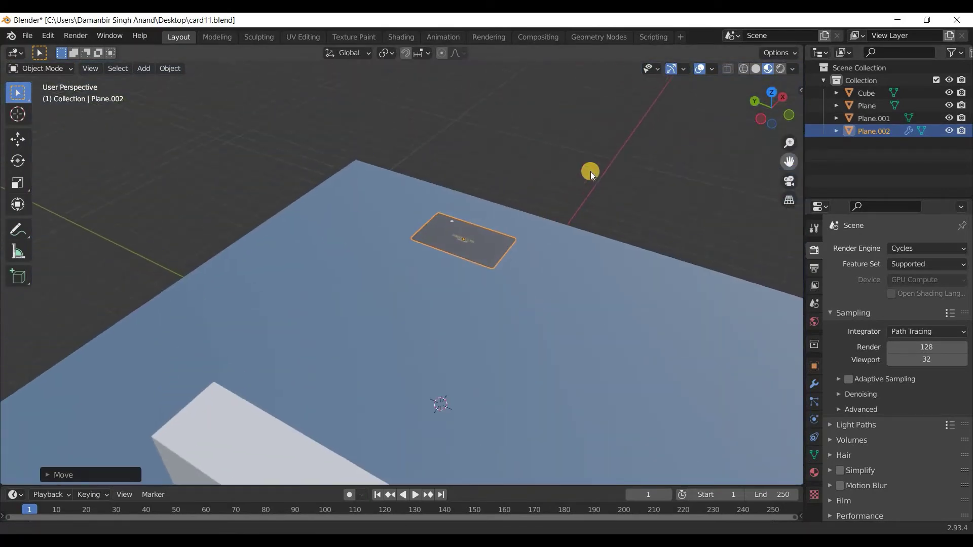
mouse_move(775, 81)
mouse_down()
mouse_move(749, 118)
mouse_move(779, 139)
mouse_up()
key(KP_Decimal)
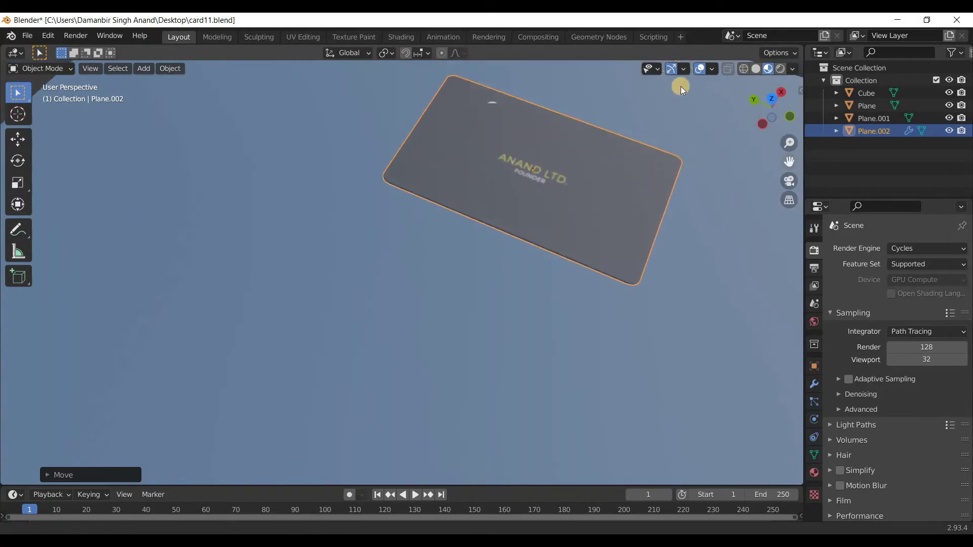
middle_drag(537, 154, 546, 110)
scroll(546, 110, up, 1)
shift+click(497, 122)
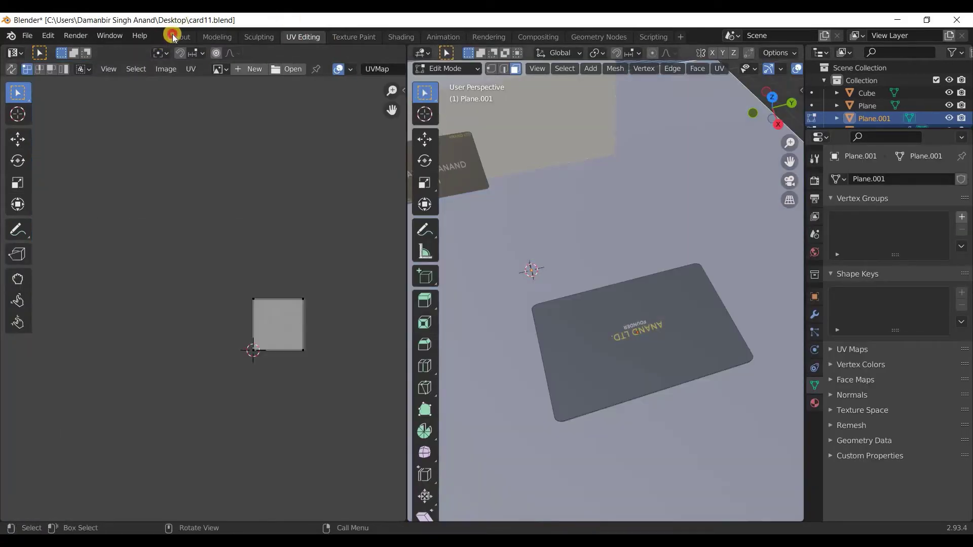
Back in the Layout workspace, reorient the view and select only the flat card Plane.002
click(169, 36)
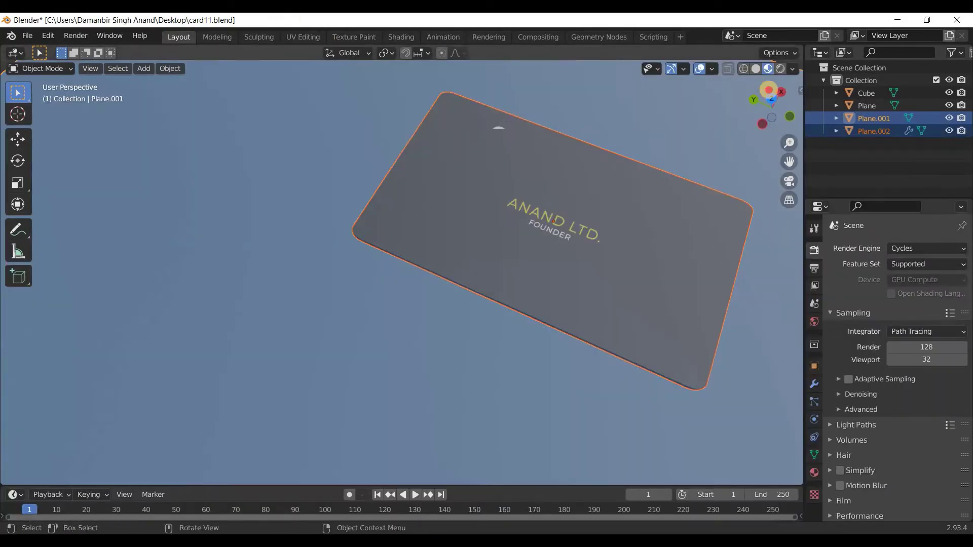
middle_drag(764, 469, 782, 156)
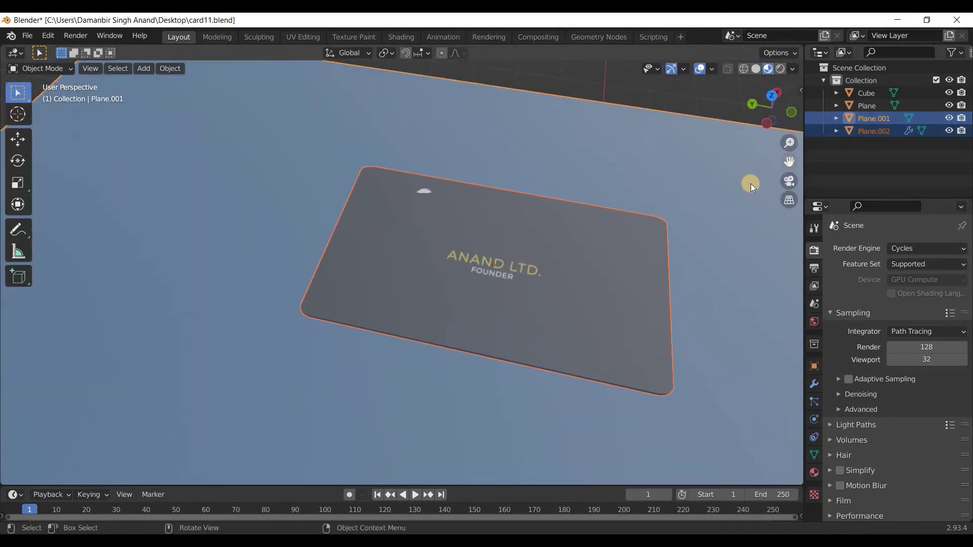
mouse_move(768, 117)
mouse_down()
mouse_move(782, 82)
mouse_move(728, 154)
mouse_move(619, 218)
mouse_move(542, 250)
mouse_move(778, 136)
mouse_move(38, 423)
mouse_move(551, 366)
mouse_move(577, 457)
mouse_up()
scroll(778, 136, down, 5)
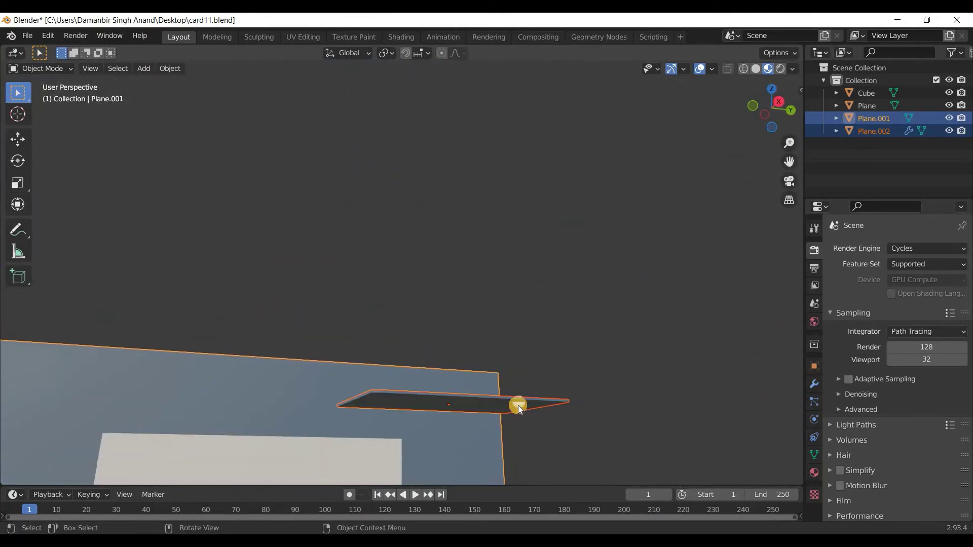
click(490, 404)
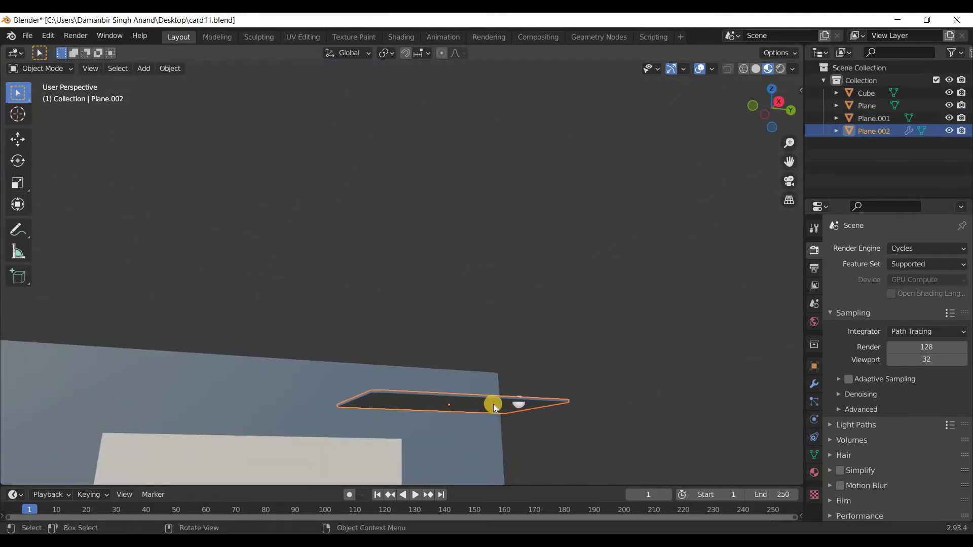
click(874, 117)
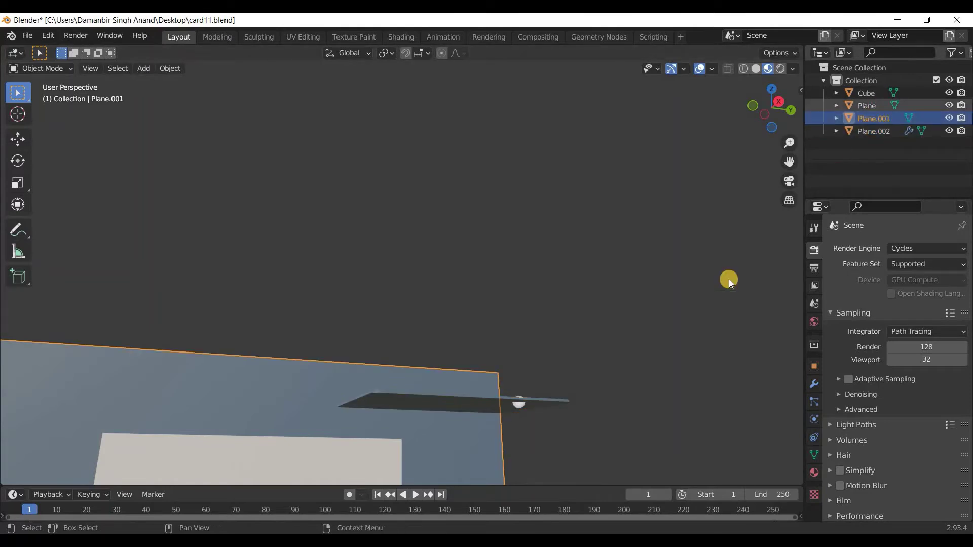
click(516, 408)
click(522, 401)
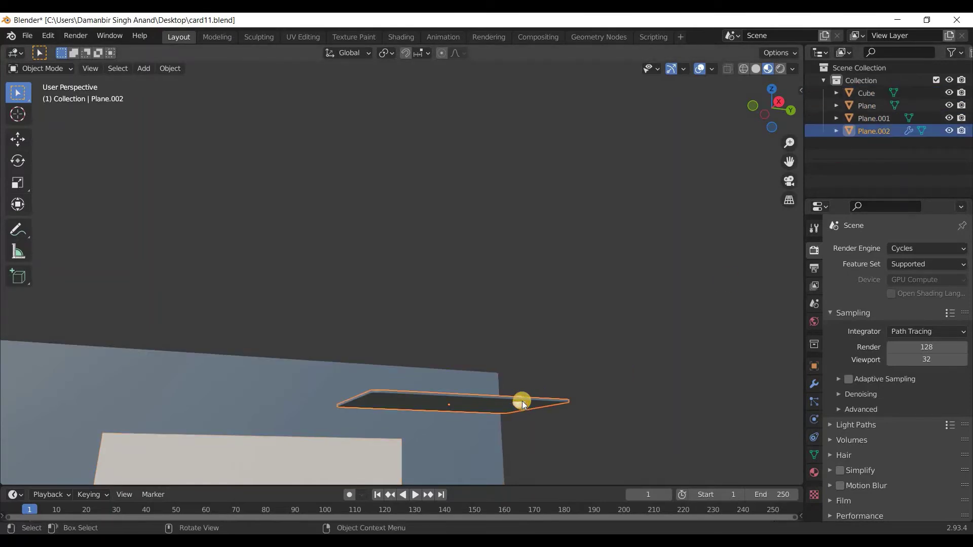
Slide the flat card about 1.9 m along the X axis
key(g)
key(g)
key(x)
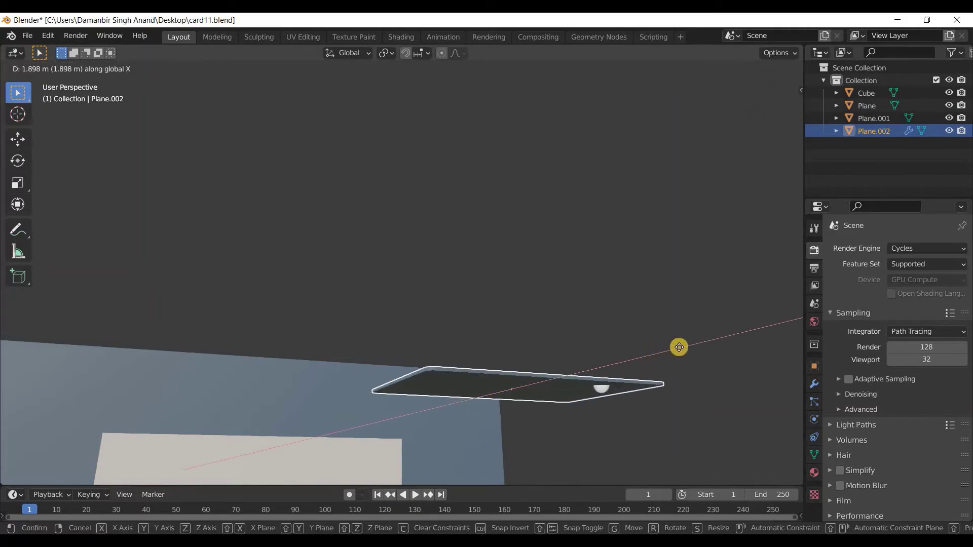
click(768, 124)
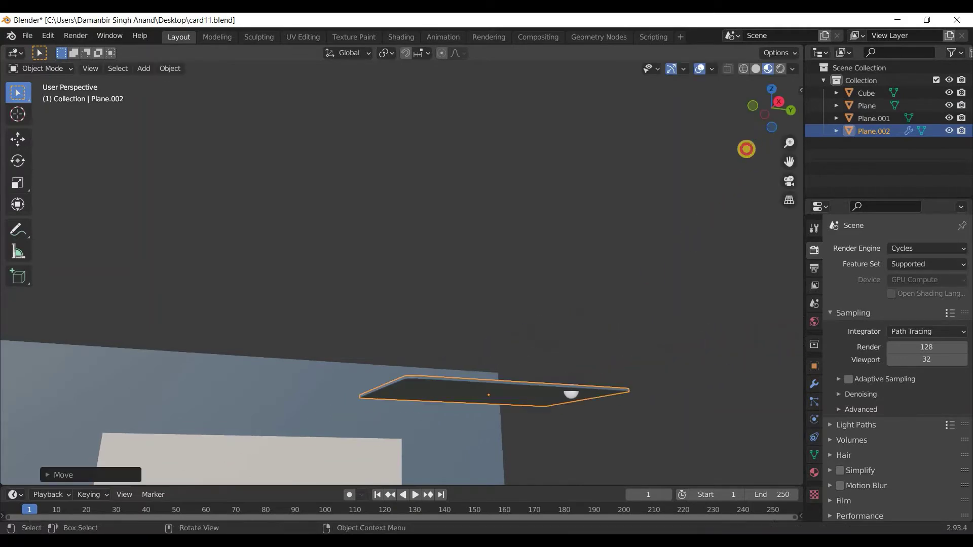
mouse_move(762, 133)
mouse_down()
mouse_move(755, 117)
mouse_move(393, 38)
mouse_up()
click(393, 38)
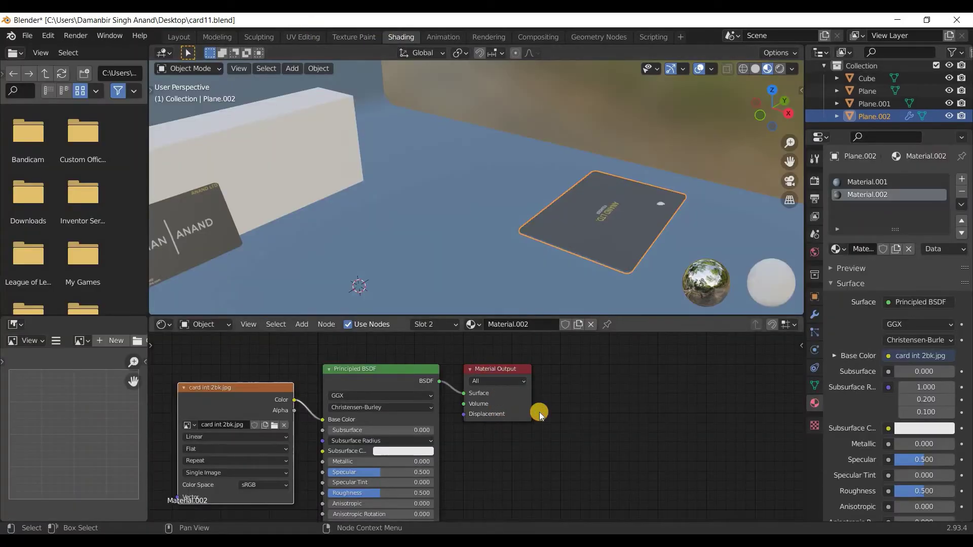
key(Delete)
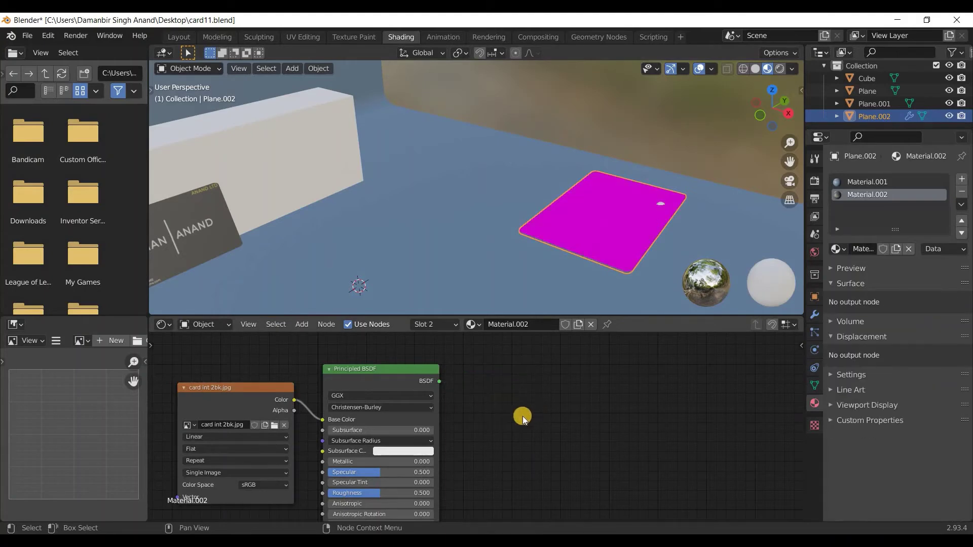
key(ctrl+z)
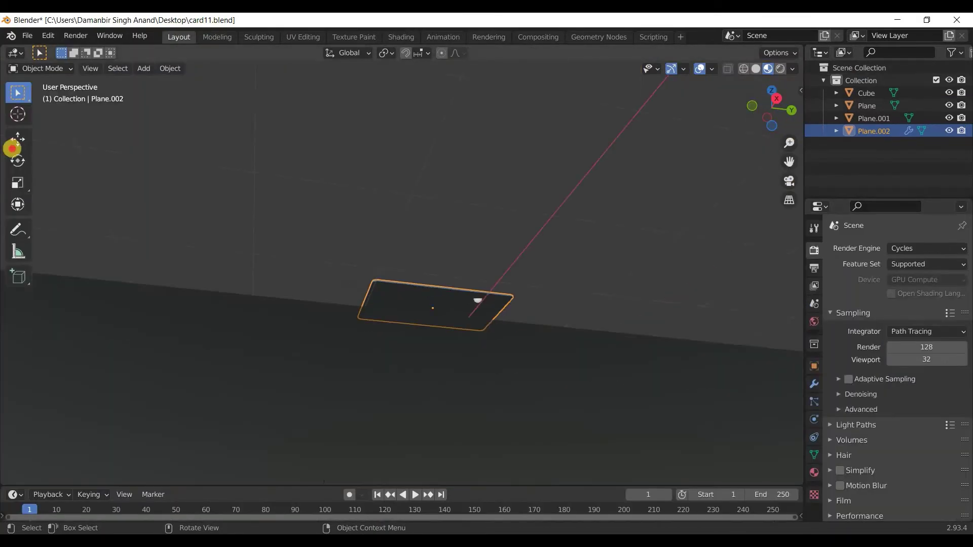
Move the flat card Plane.002 up onto the box
mouse_move(517, 348)
middle_down()
mouse_move(509, 373)
mouse_move(529, 399)
middle_up()
key(g)
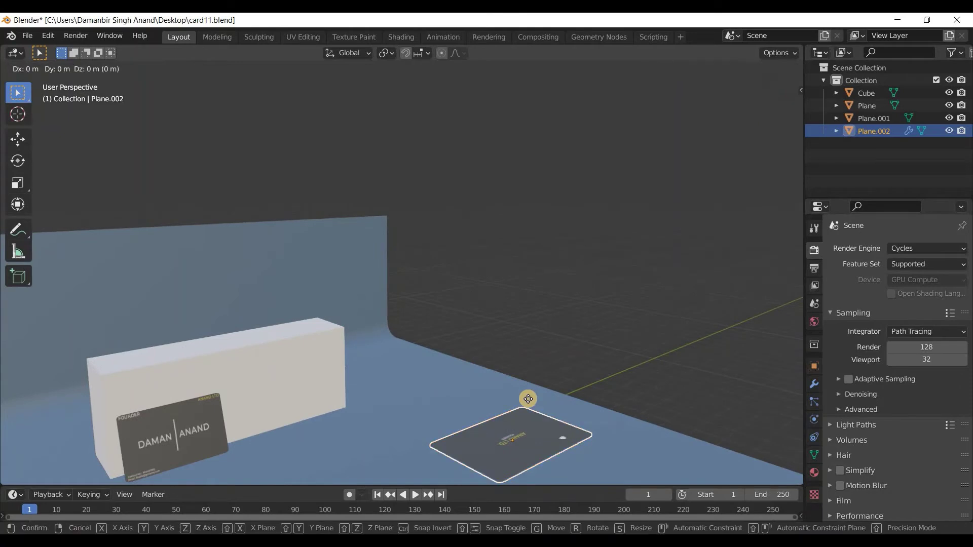
key(z)
key(z)
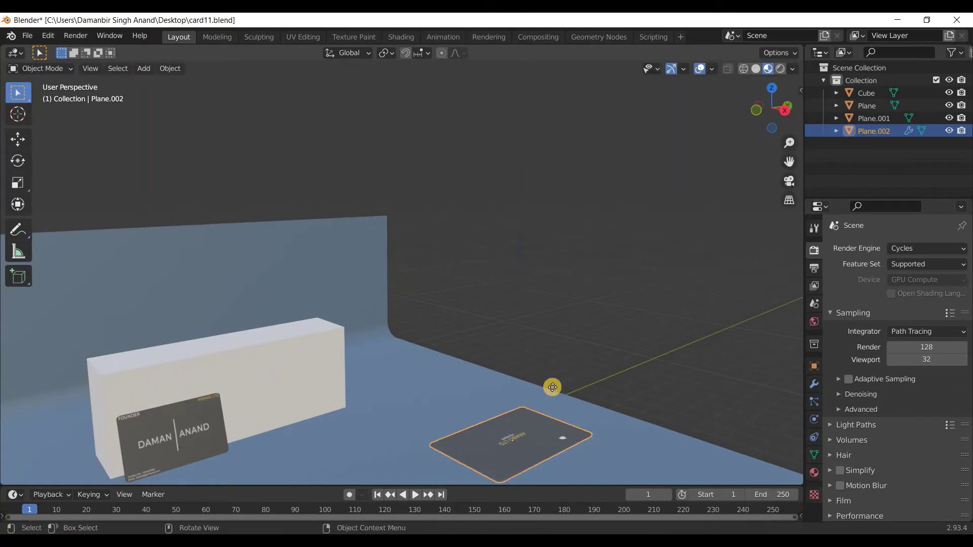
key(z)
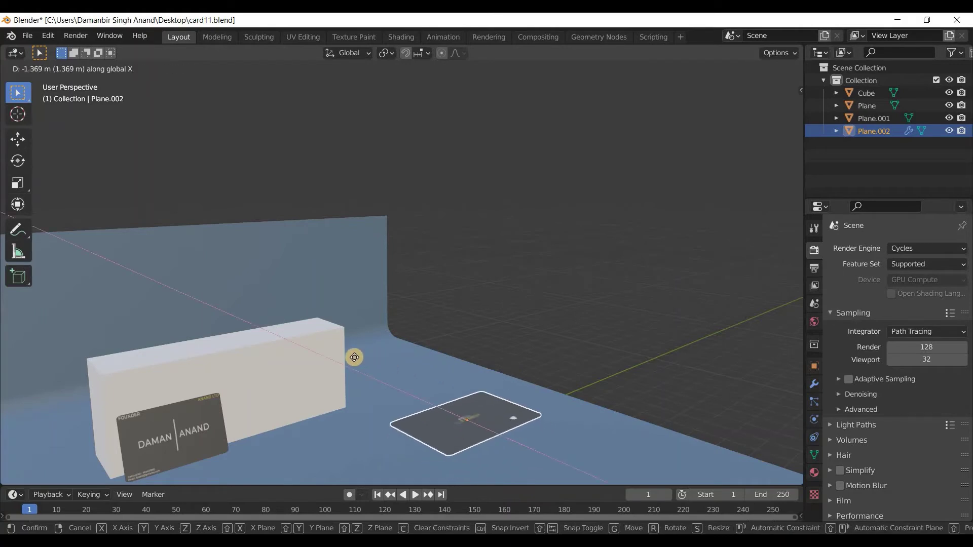
click(737, 126)
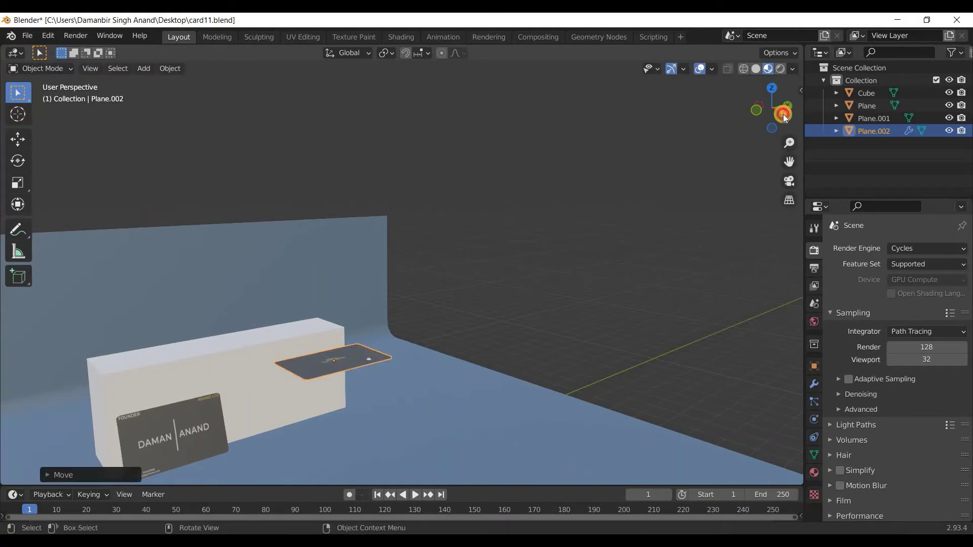
mouse_move(784, 117)
mouse_down()
mouse_move(786, 209)
mouse_move(779, 175)
mouse_up()
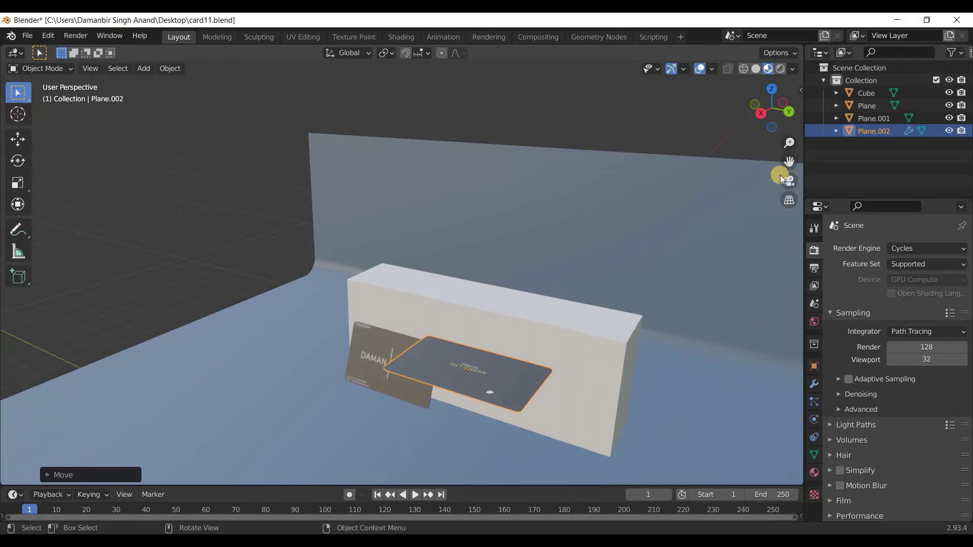
mouse_move(783, 109)
mouse_down()
mouse_move(752, 103)
mouse_move(725, 123)
mouse_move(637, 80)
mouse_up()
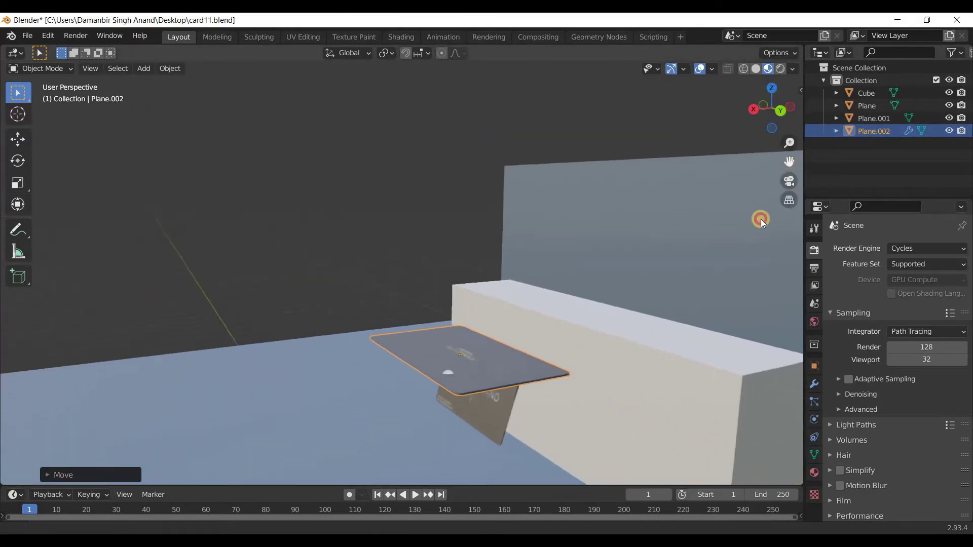
drag(761, 223, 423, 308)
Turn the card around Z and tilt it around Y to lean against the box
key(r)
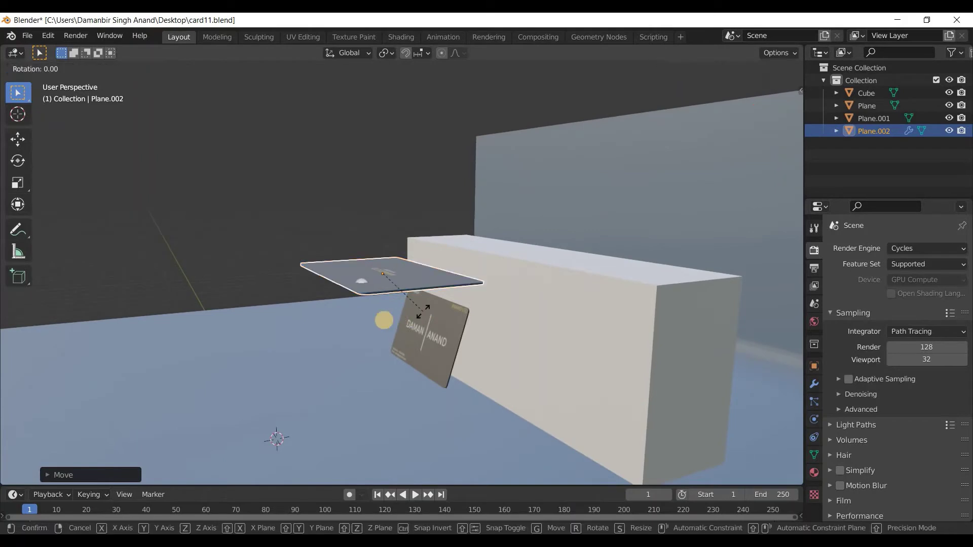
key(z)
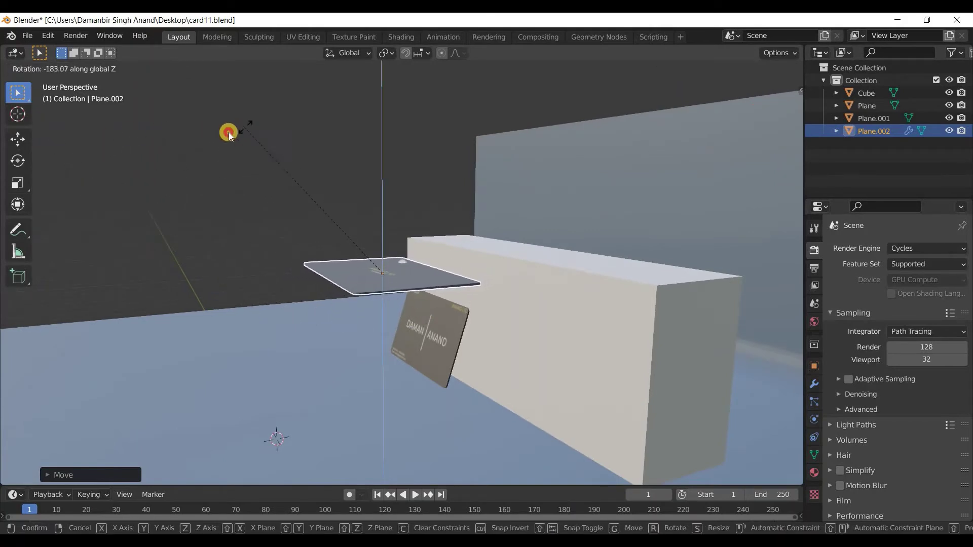
click(170, 129)
key(r)
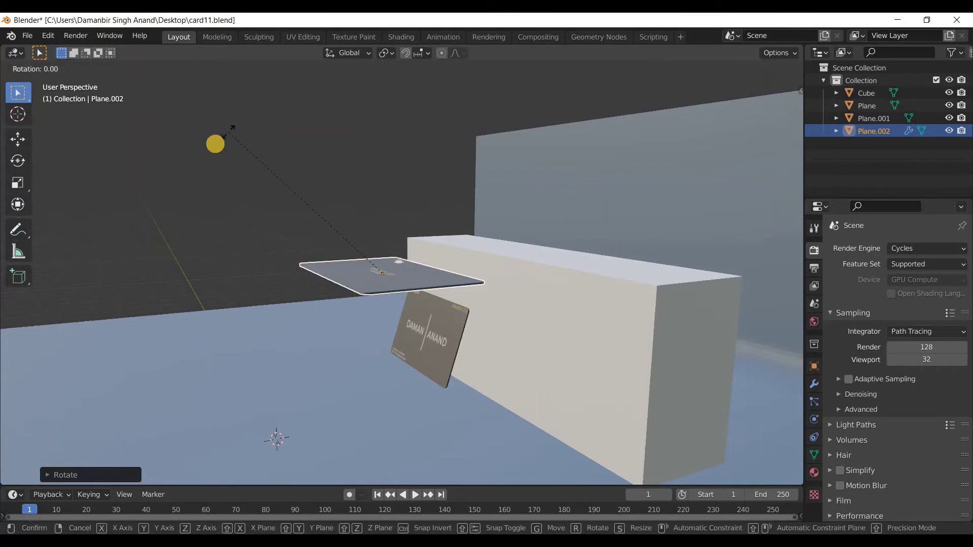
key(y)
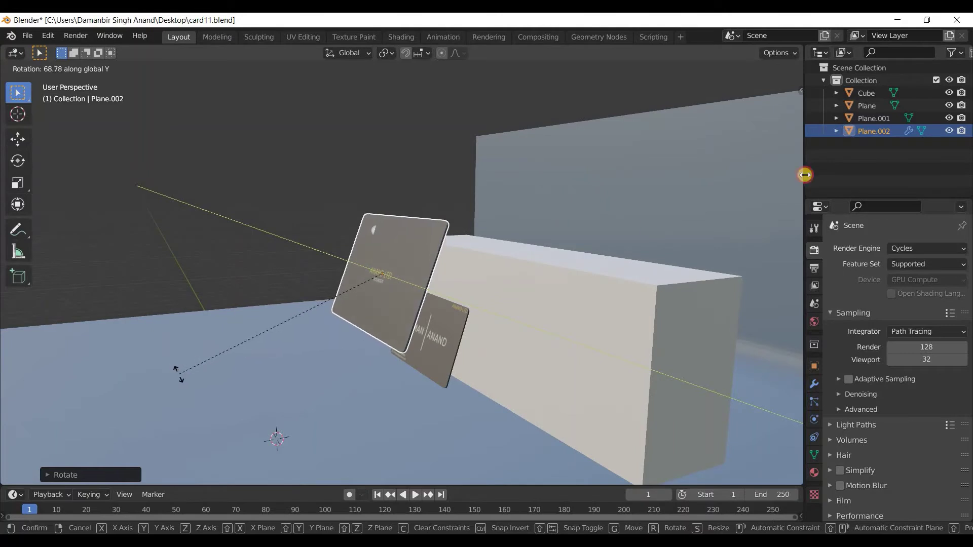
click(782, 173)
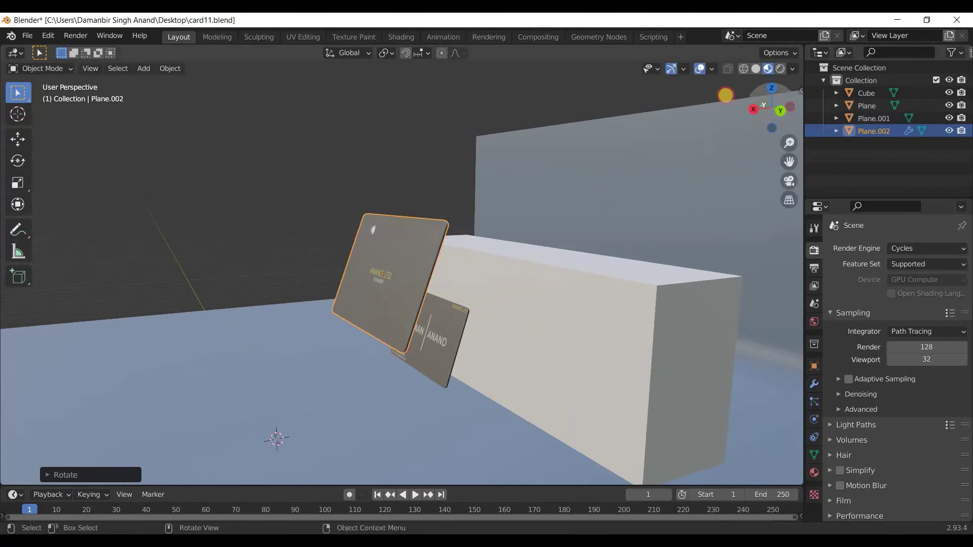
Lower the ANAND LTD card along Z toward the box's base
middle_drag(725, 95, 775, 152)
key(g)
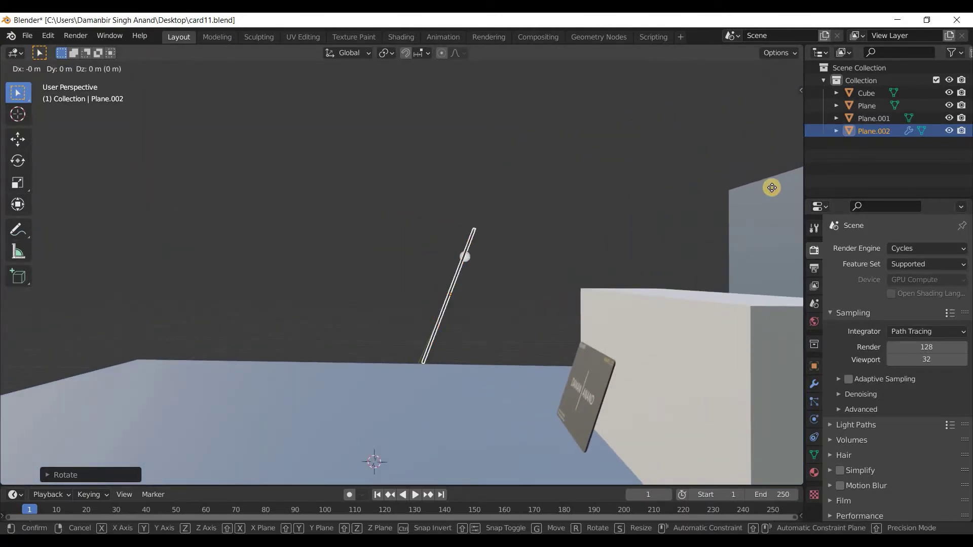
key(z)
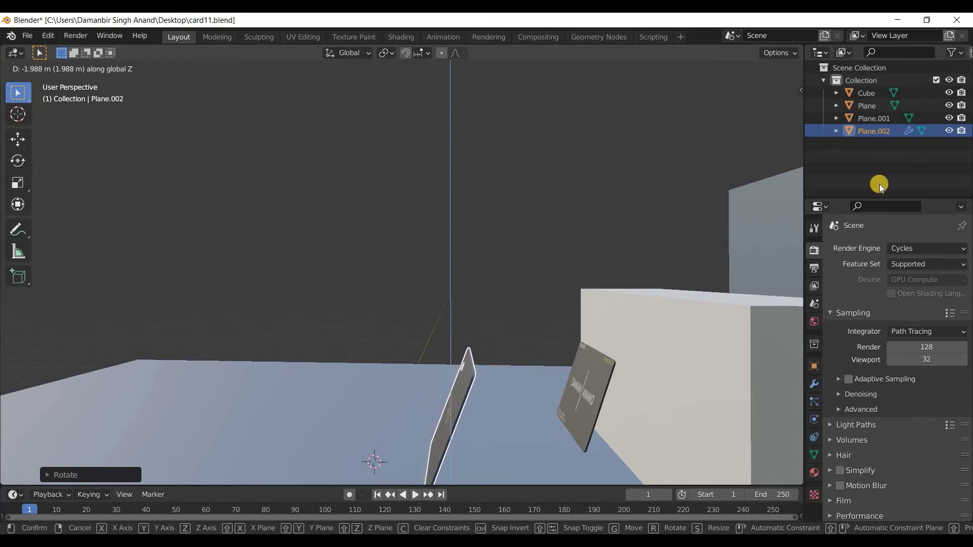
click(789, 172)
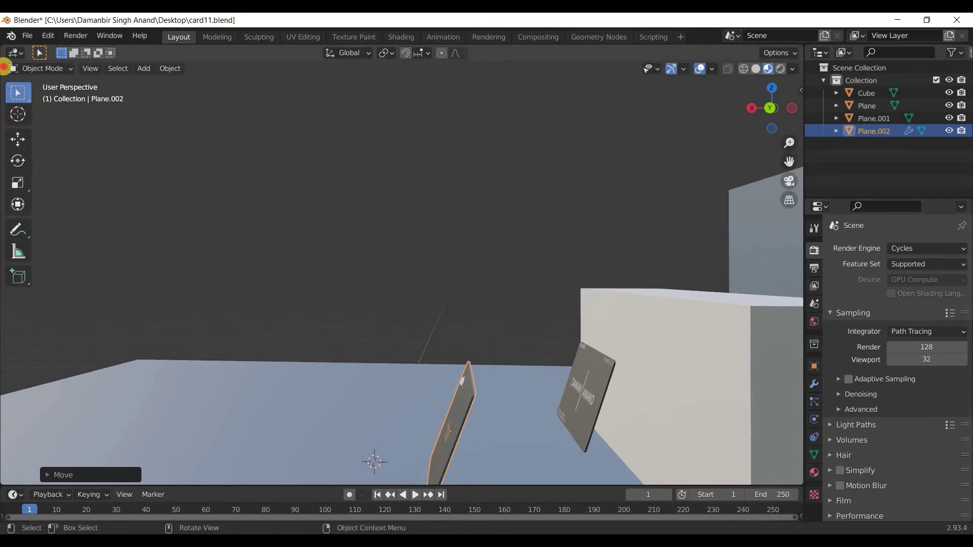
shift+middle_drag(562, 477, 562, 409)
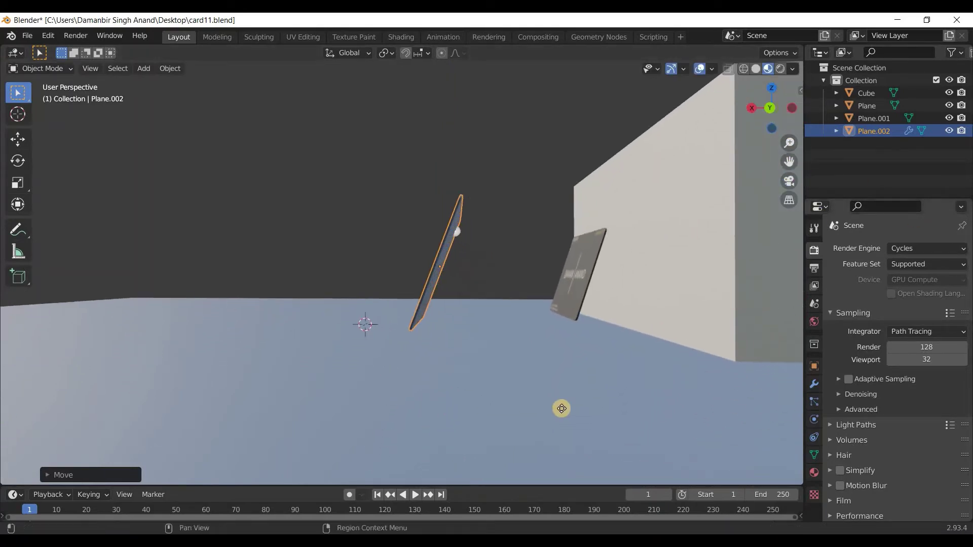
key(g)
key(z)
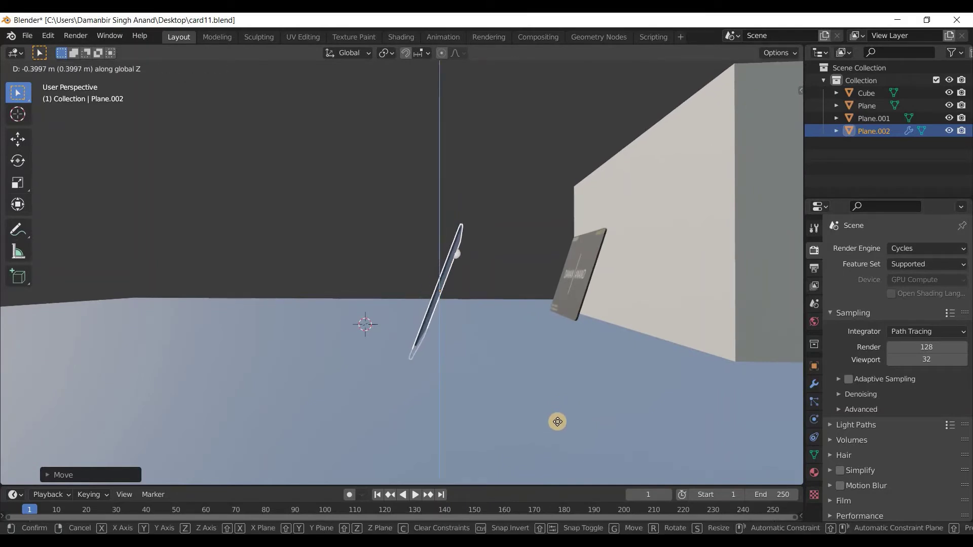
click(796, 135)
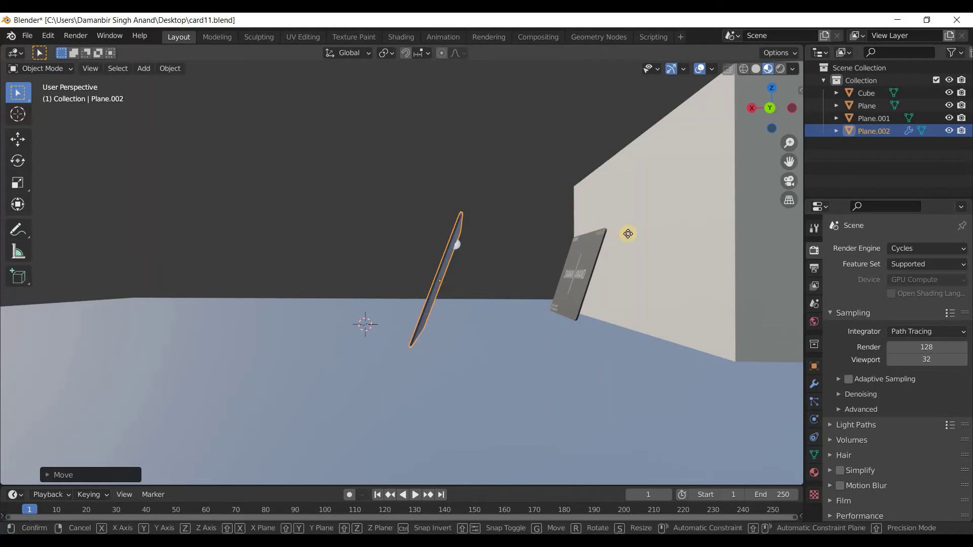
key(g)
key(y)
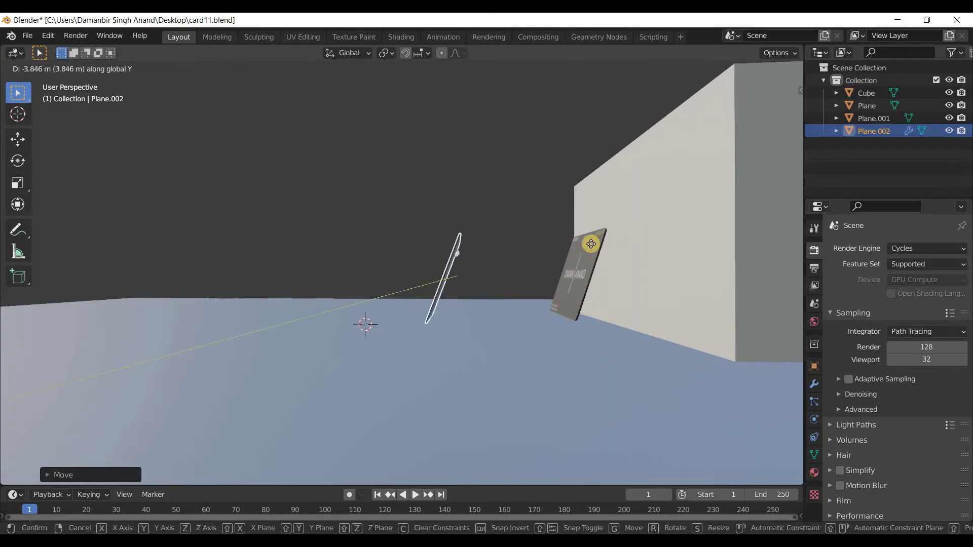
key(x)
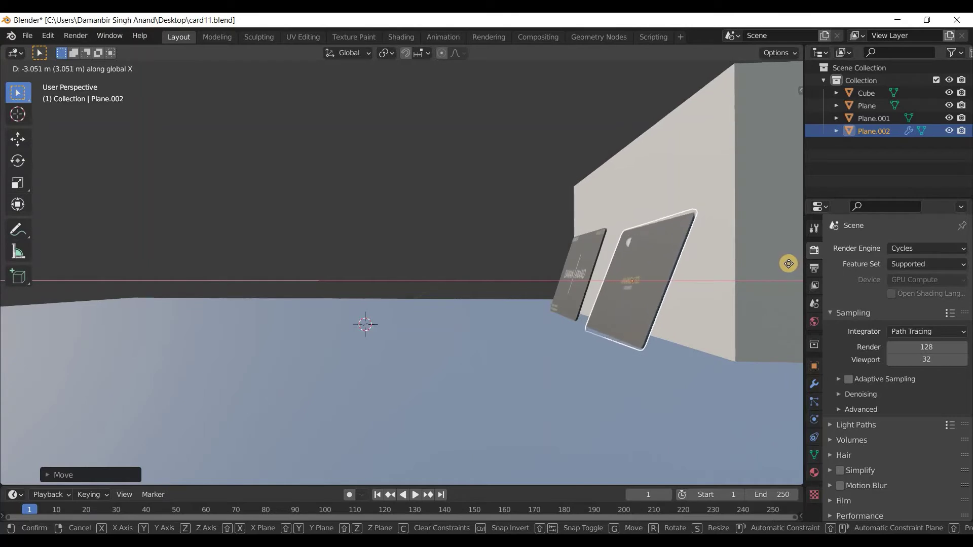
click(774, 125)
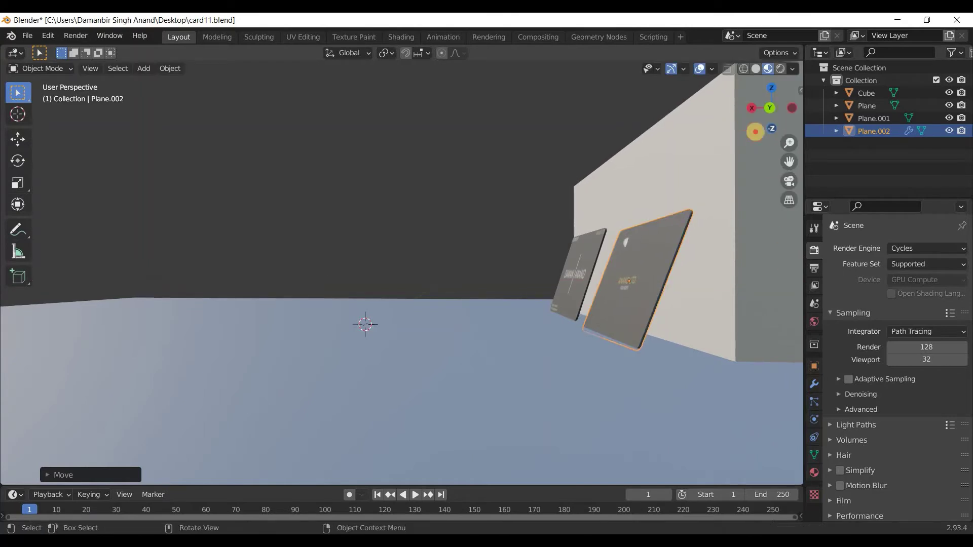
mouse_move(755, 132)
mouse_down()
mouse_move(28, 144)
mouse_move(78, 145)
mouse_move(55, 145)
mouse_move(479, 245)
mouse_up()
key(g)
key(x)
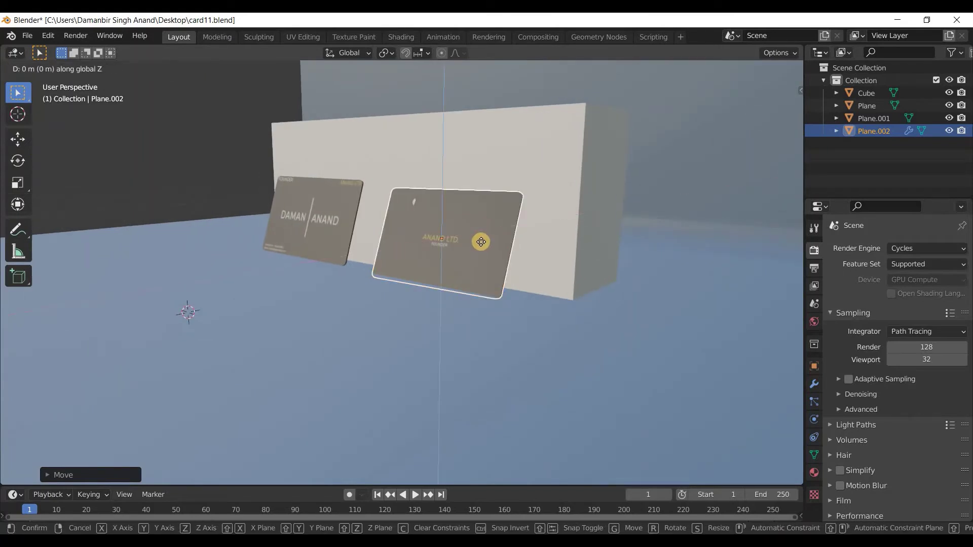
click(765, 122)
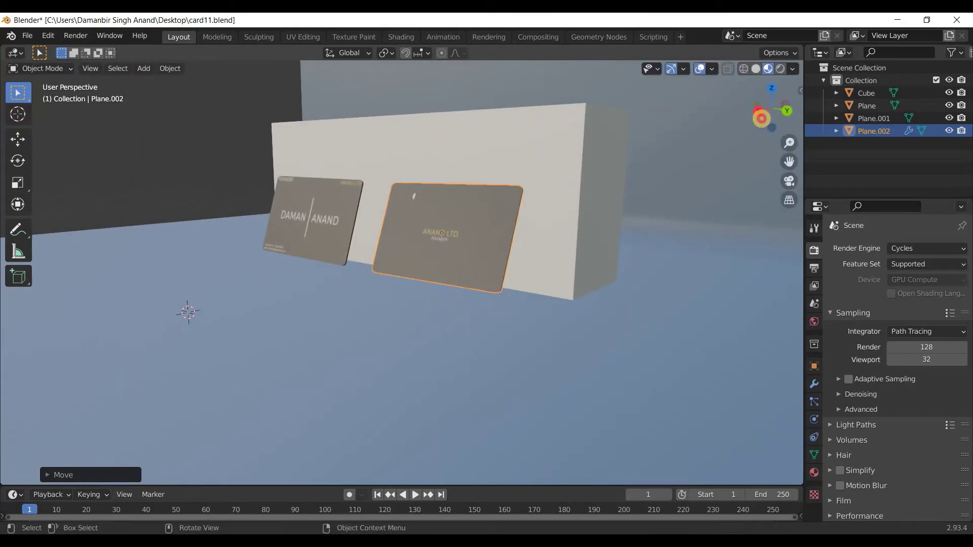
mouse_move(705, 111)
middle_down()
mouse_move(667, 99)
mouse_move(798, 115)
mouse_move(236, 186)
mouse_move(264, 185)
middle_up()
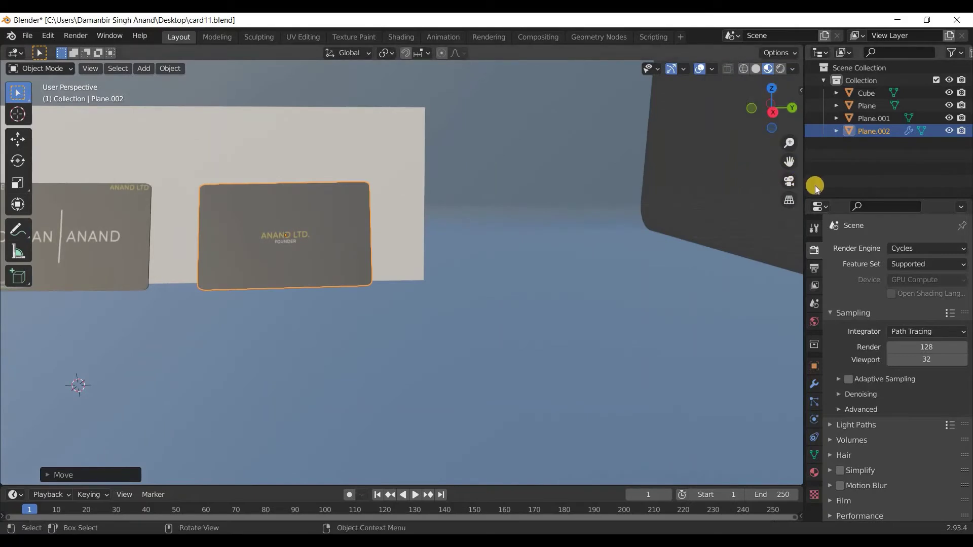
Rotate the right card Plane.002 about -1.8° around X to match the left card's lean
drag(800, 161, 478, 337)
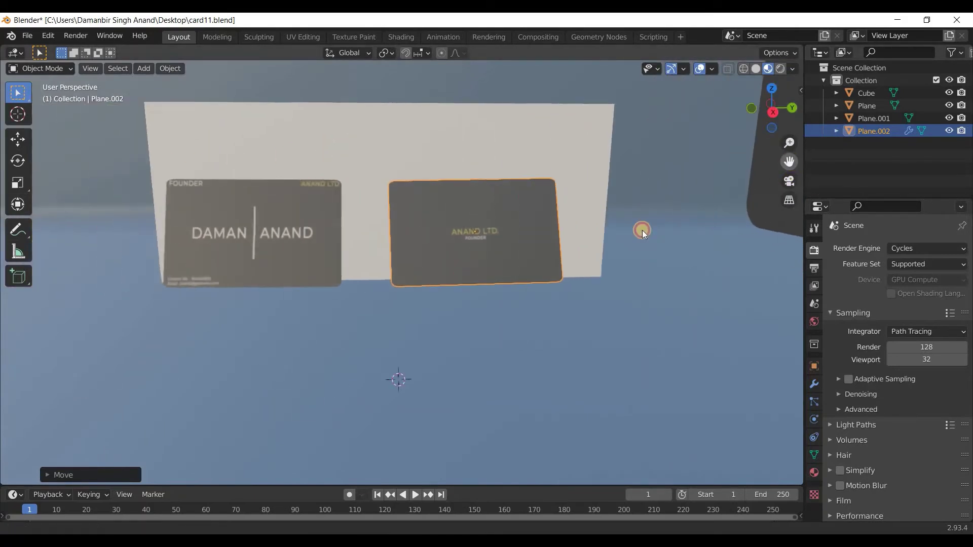
click(265, 298)
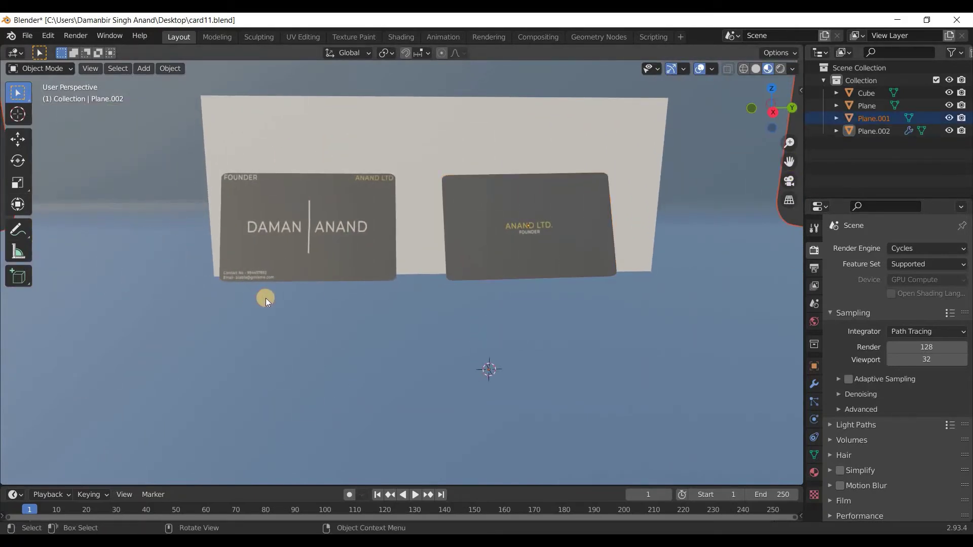
scroll(276, 291, up, 1)
scroll(275, 291, up, 2)
scroll(315, 287, up, 2)
scroll(401, 233, down, 1)
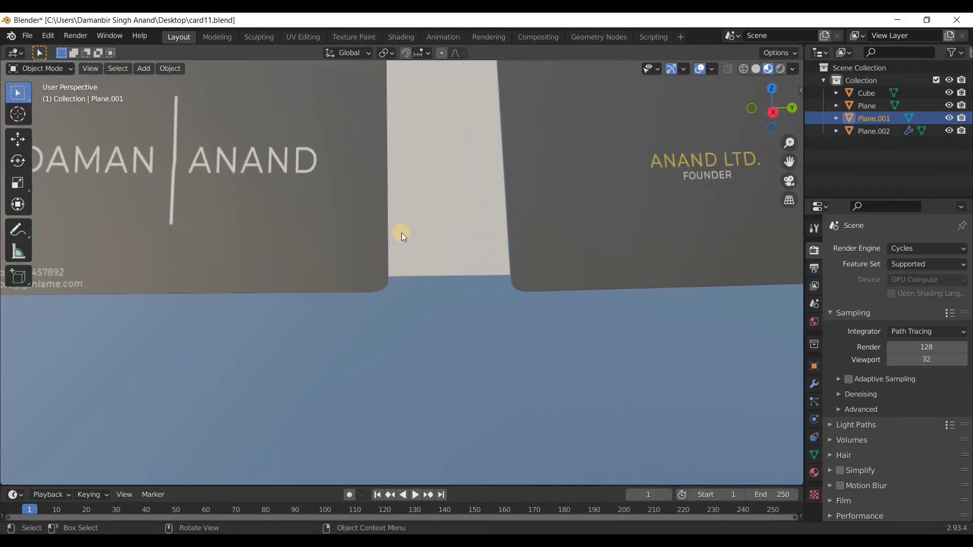
scroll(517, 224, down, 4)
click(481, 198)
scroll(482, 199, up, 1)
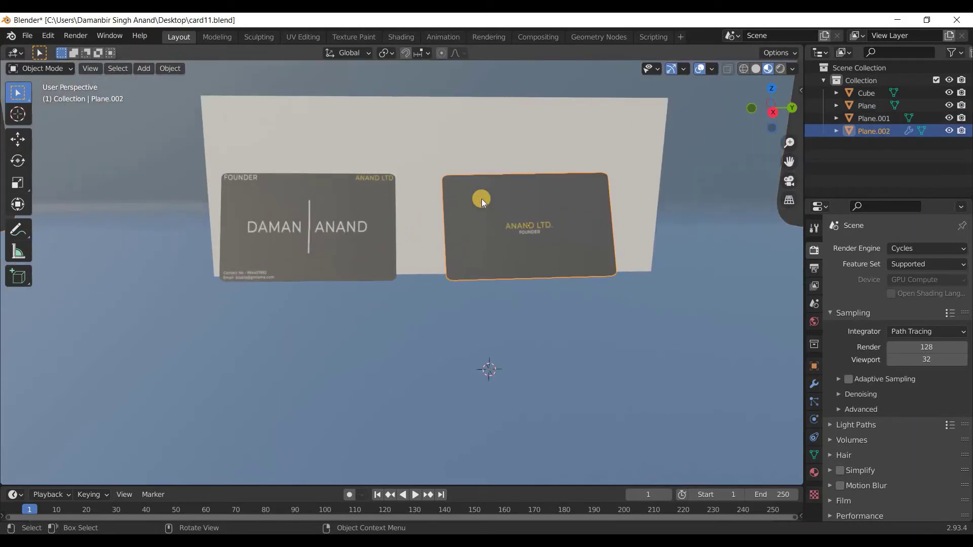
key(r)
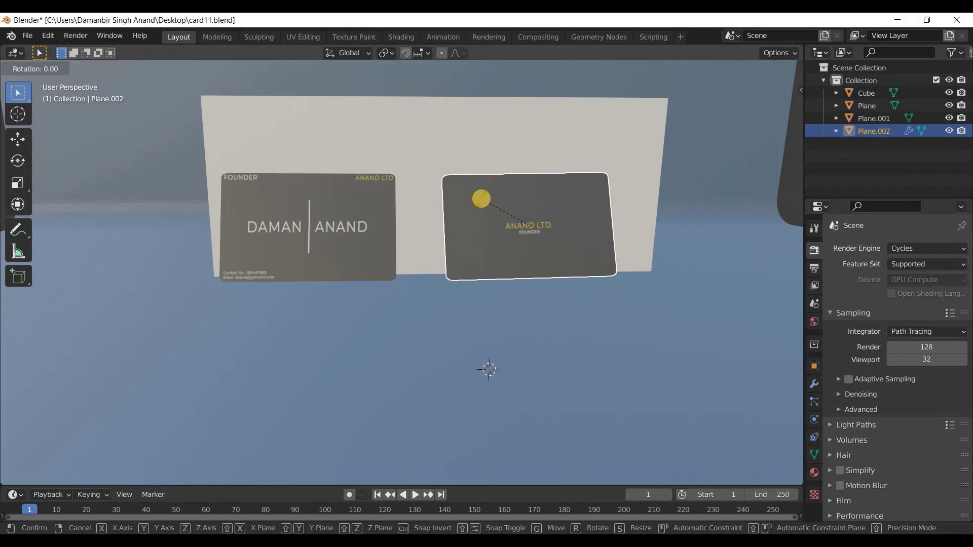
key(x)
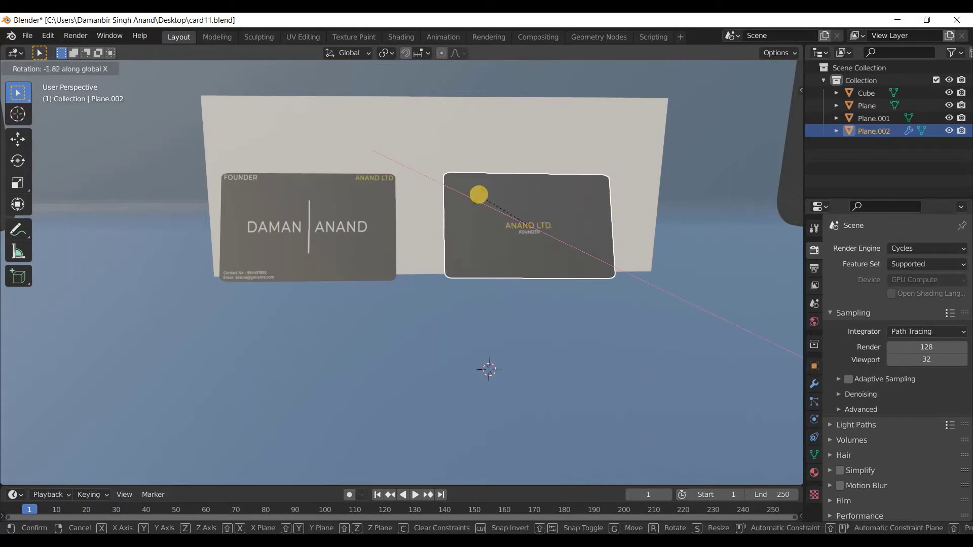
click(768, 114)
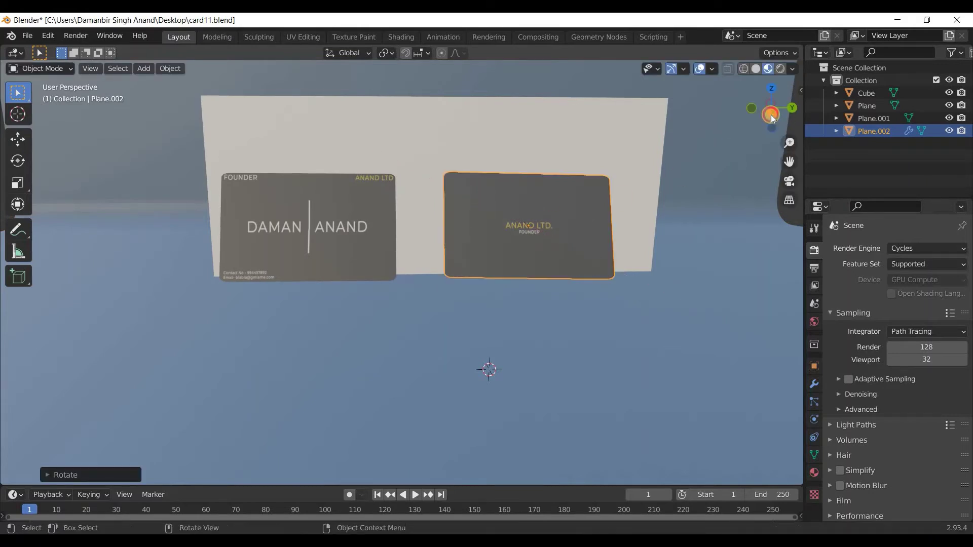
In Right view, rotate the ANAND LTD card around X until it sits level with the left card
key(KP_3)
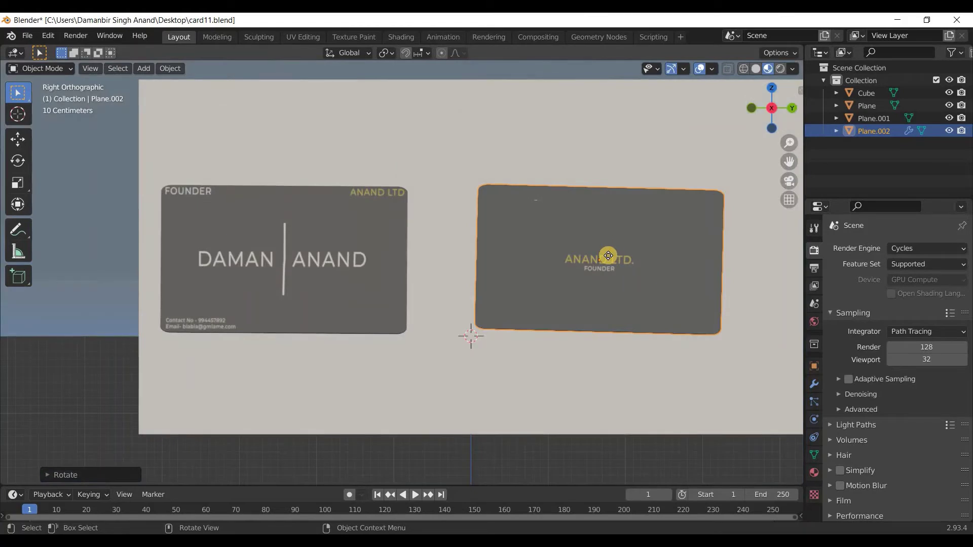
key(g)
key(x)
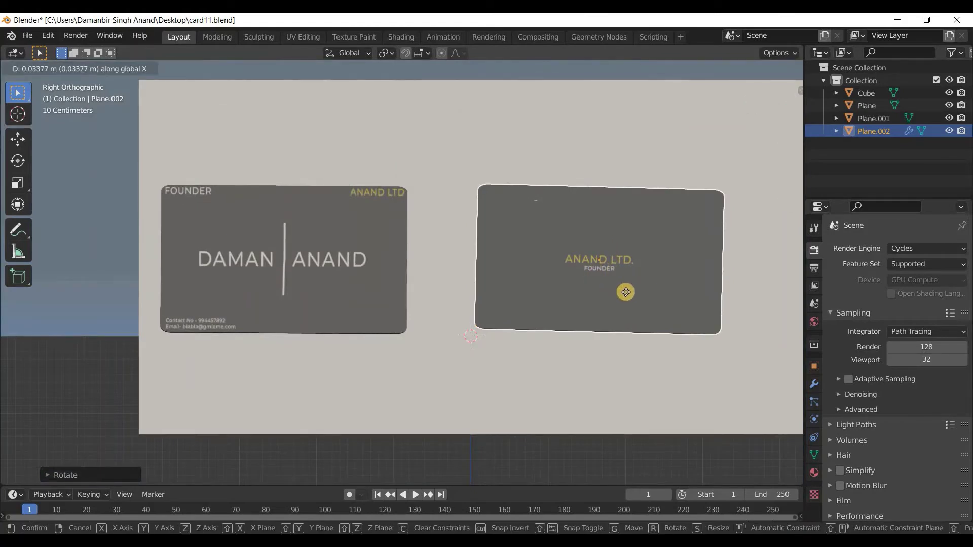
key(r)
right_click(597, 281)
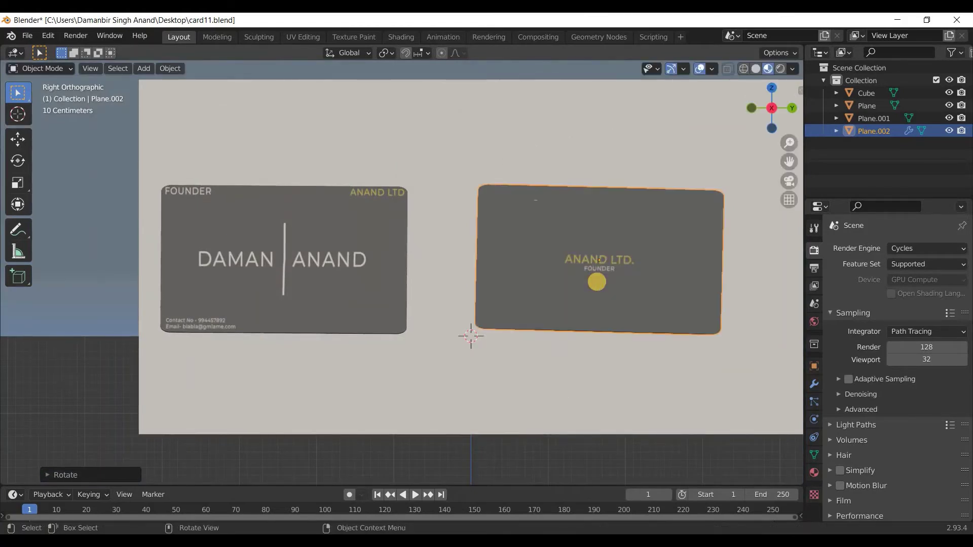
key(r)
key(x)
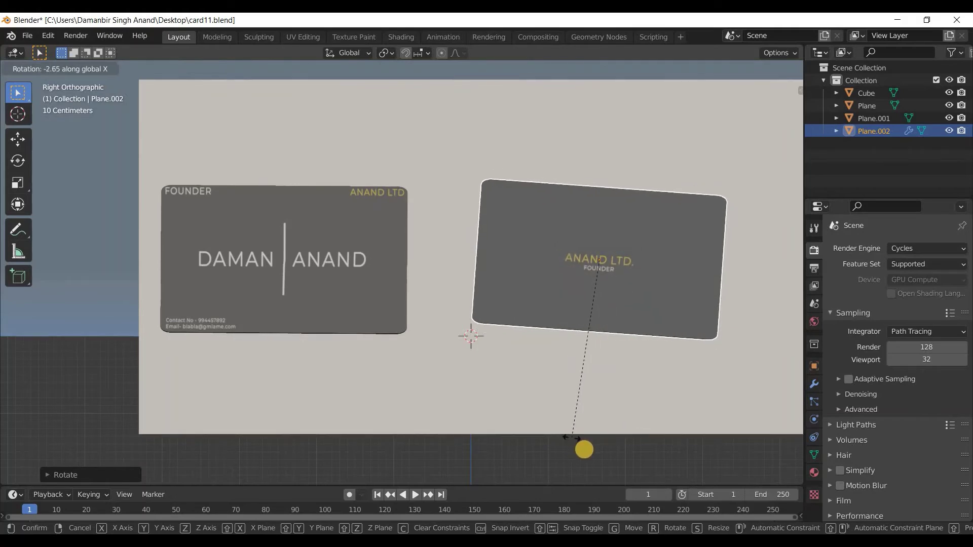
click(582, 450)
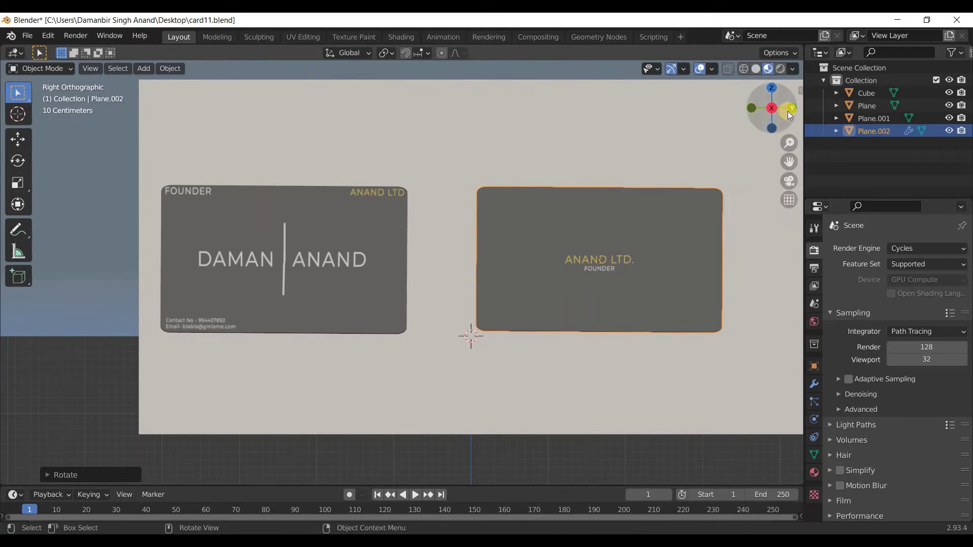
click(788, 110)
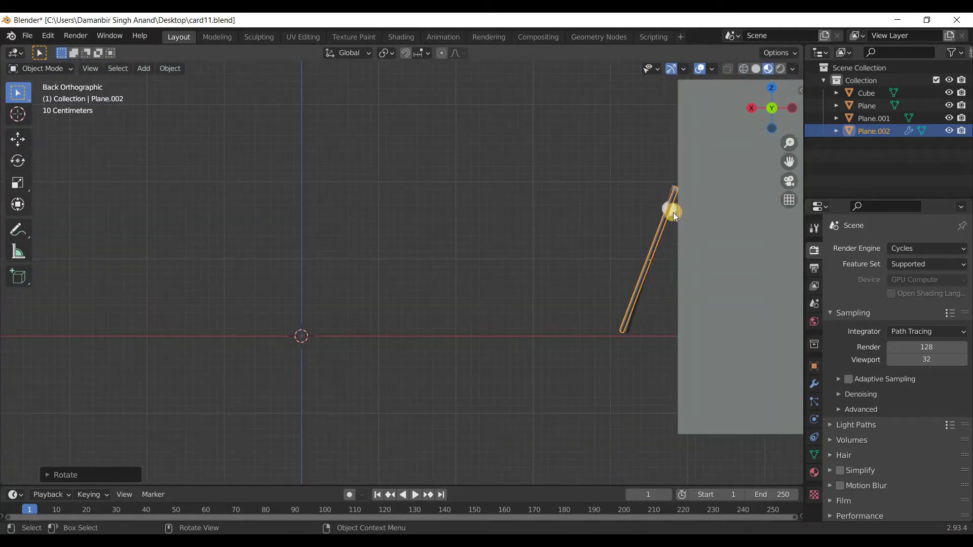
Orbit the viewport until the backdrop, box and both cards face the view head-on
click(769, 88)
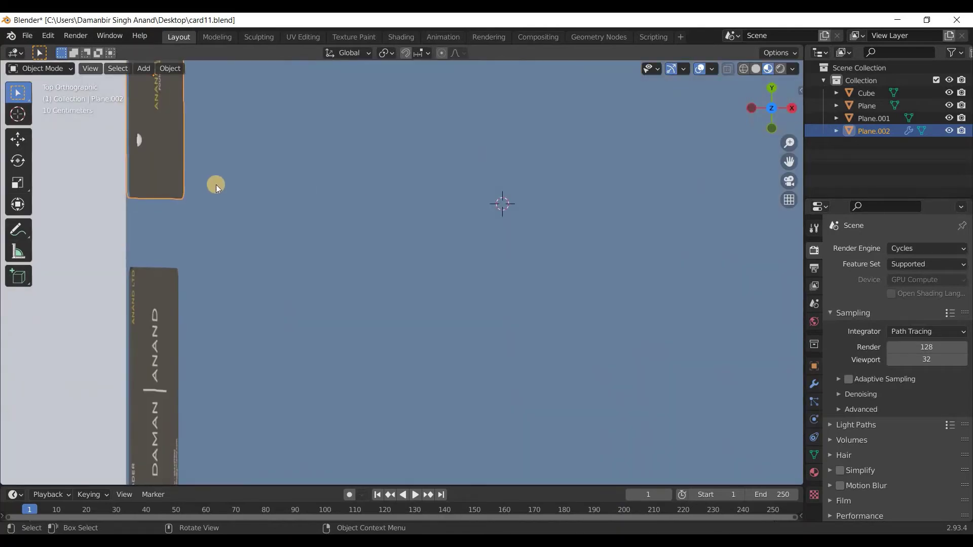
scroll(215, 185, down, 2)
scroll(272, 302, down, 1)
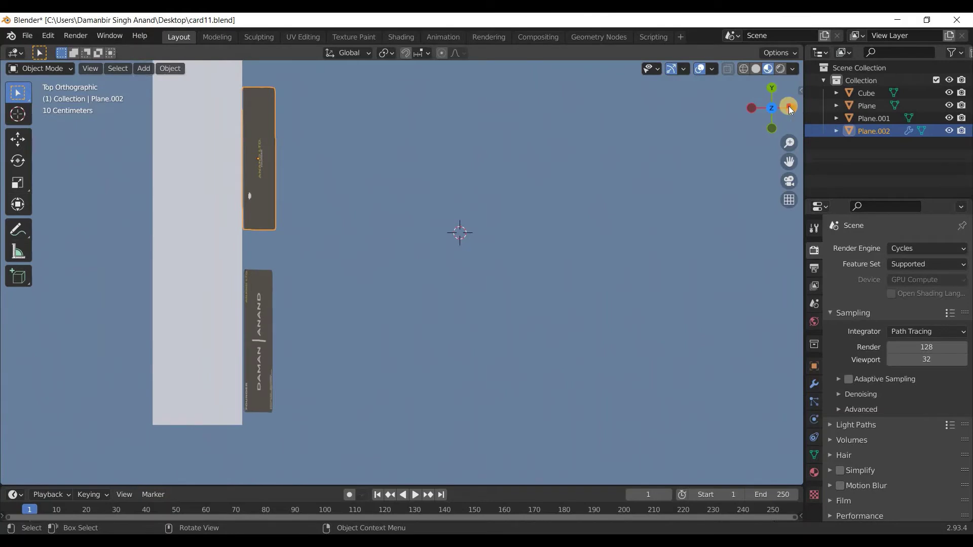
key(KP_3)
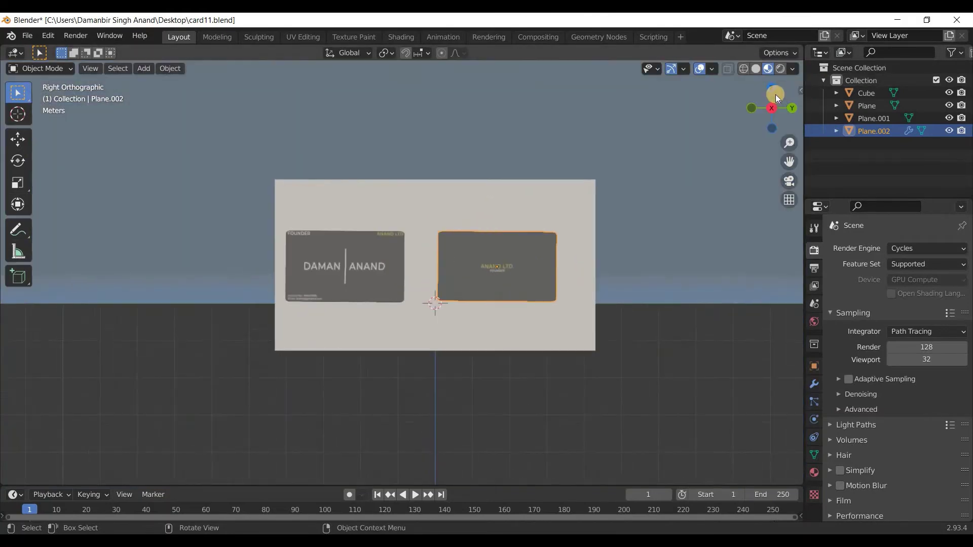
mouse_move(775, 94)
mouse_down()
mouse_move(722, 103)
mouse_move(555, 193)
mouse_up()
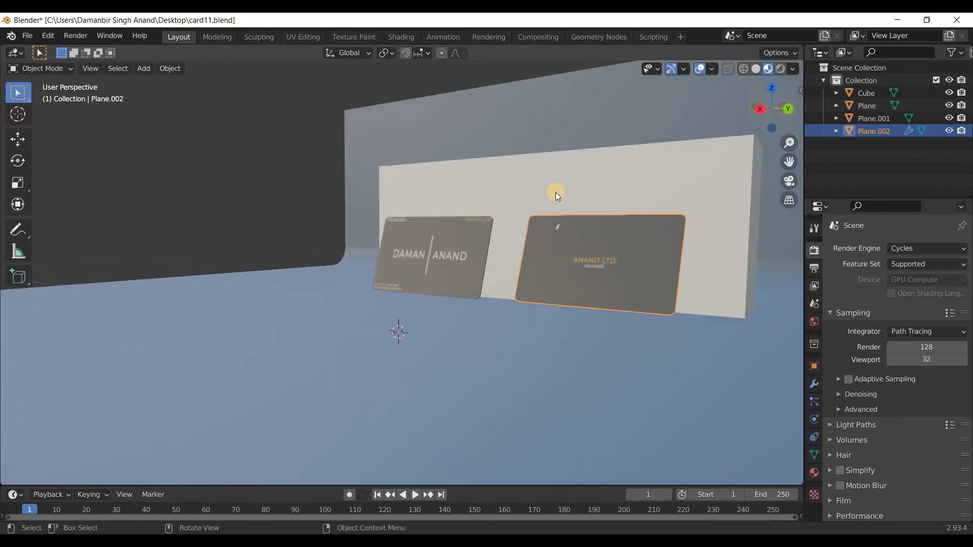
click(725, 188)
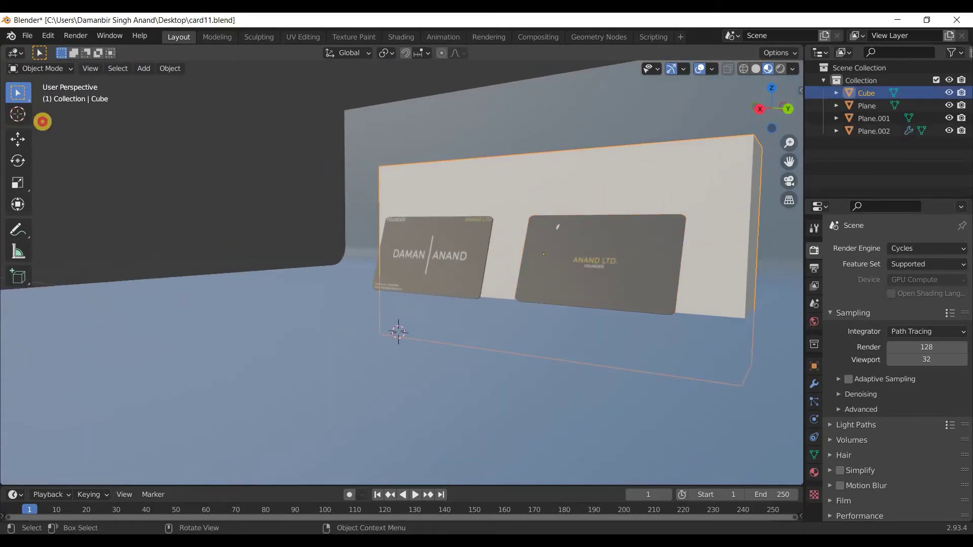
middle_drag(539, 246, 367, 165)
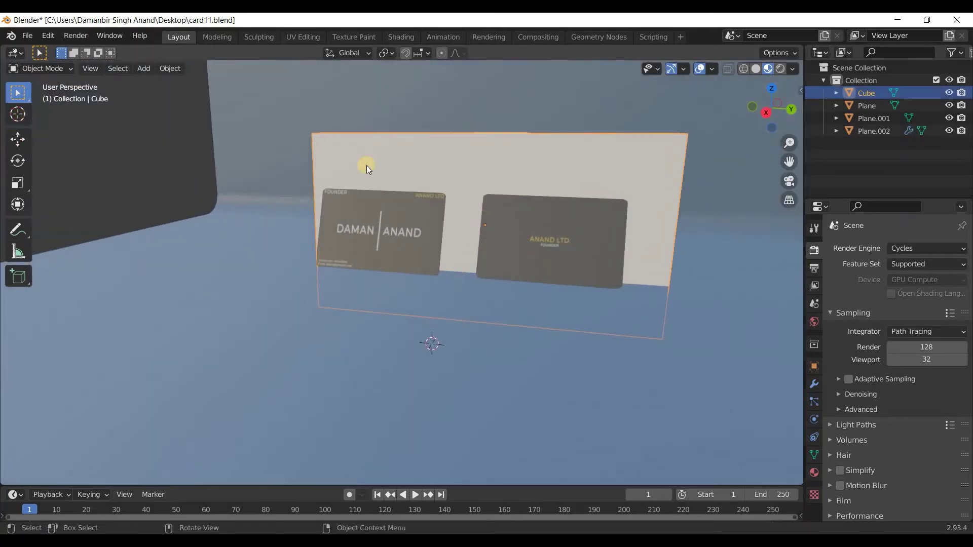
click(516, 177)
mouse_move(798, 109)
mouse_down()
mouse_move(704, 142)
mouse_move(510, 178)
mouse_move(530, 186)
mouse_up()
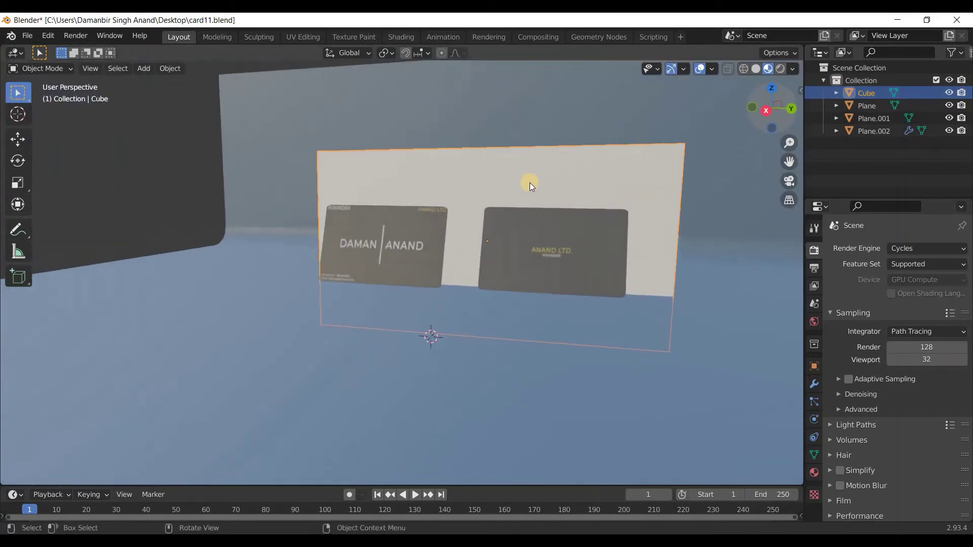
mouse_move(771, 117)
mouse_down()
mouse_move(34, 115)
mouse_move(871, 183)
mouse_up()
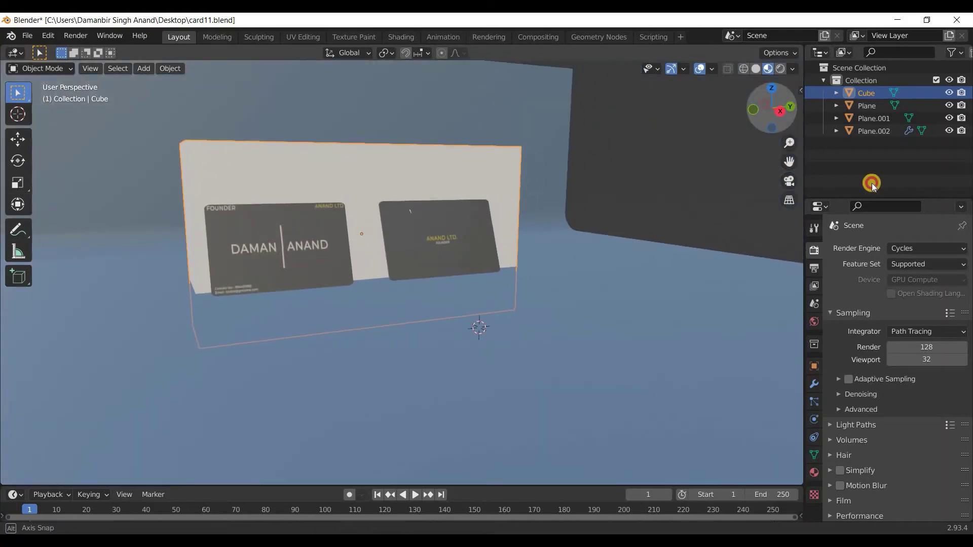
drag(918, 210, 684, 264)
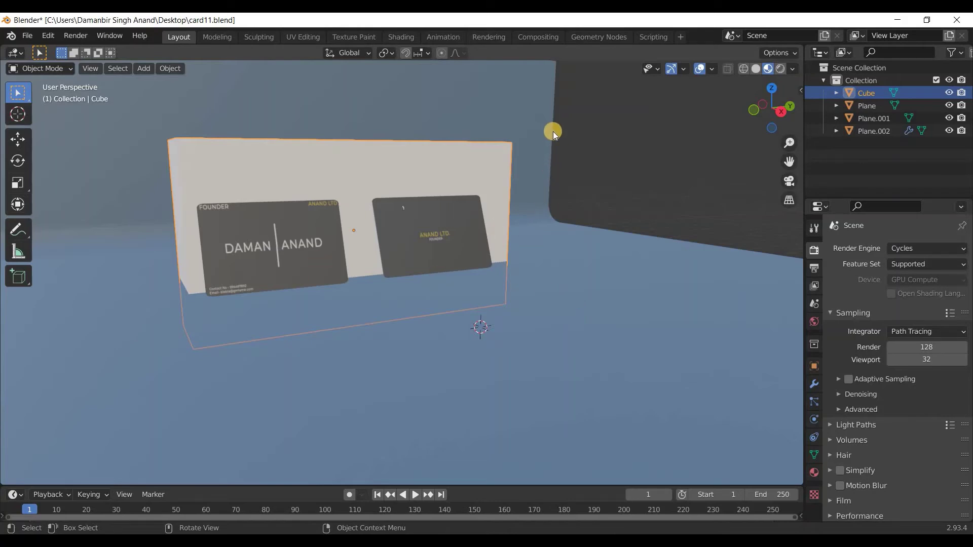
Preview the scene in Rendered, then Solid, then back to Material Preview shading
key(z)
click(500, 263)
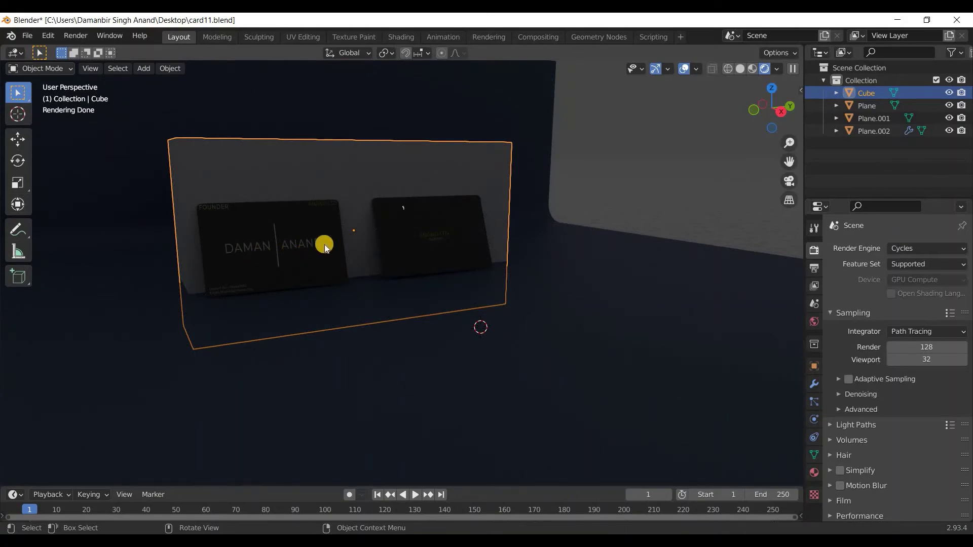
key(z)
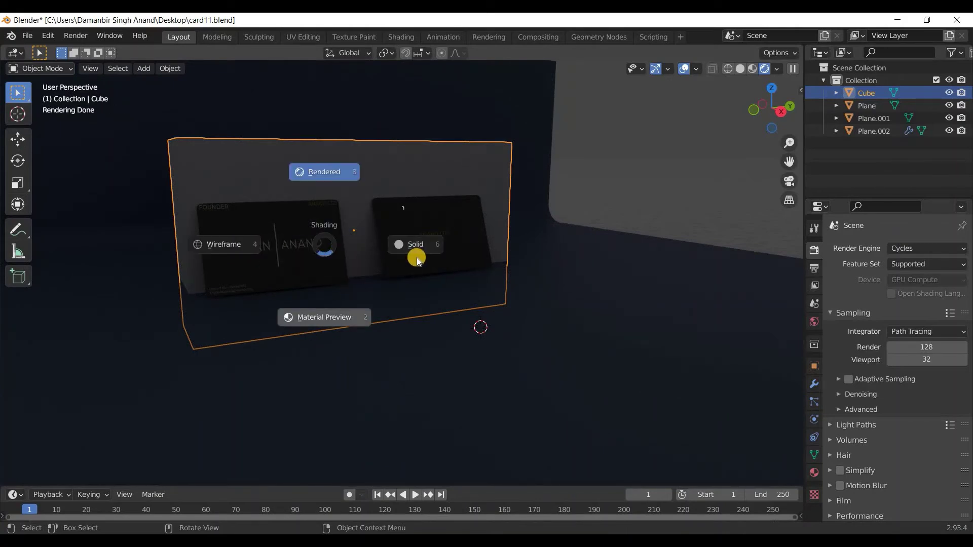
click(416, 259)
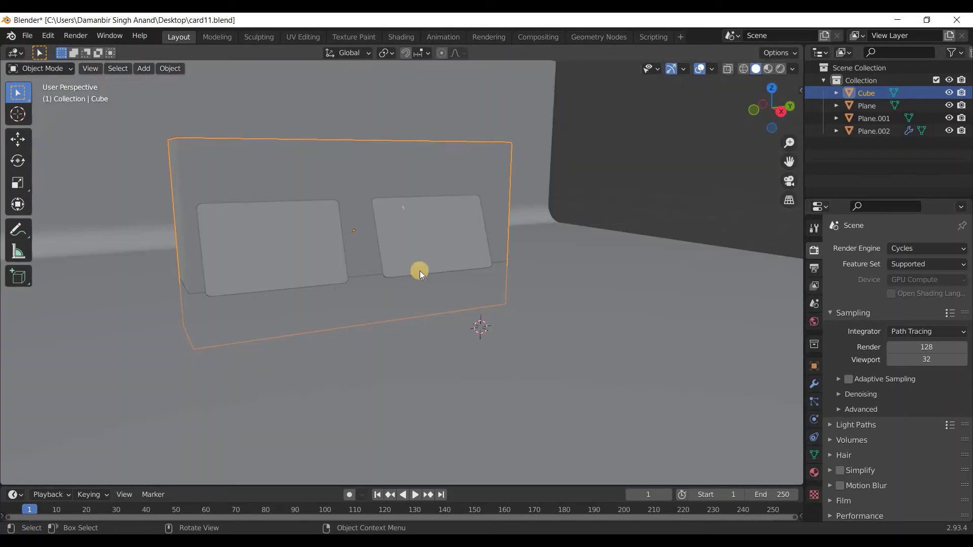
key(z)
click(596, 238)
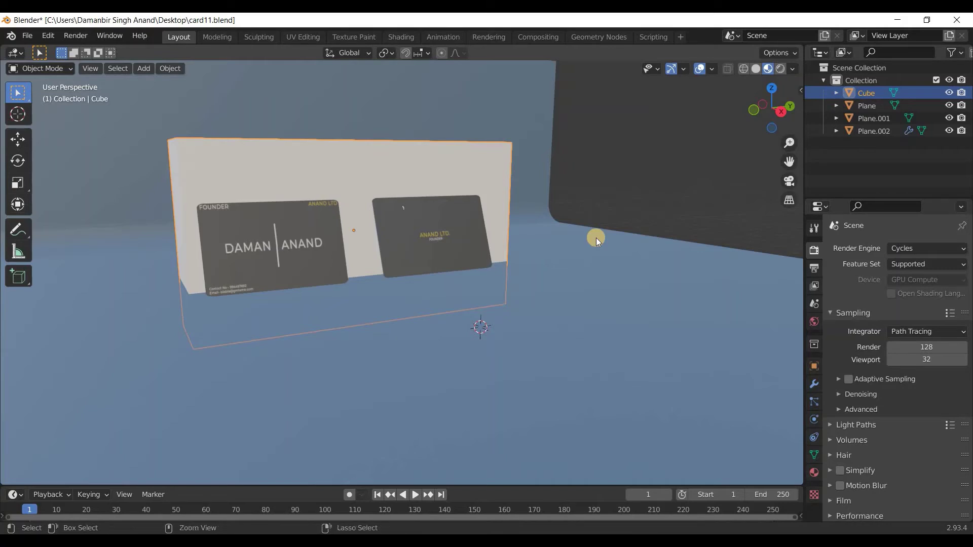
Save card11.blend and zoom in on a more frontal view of the cards
key(ctrl+s)
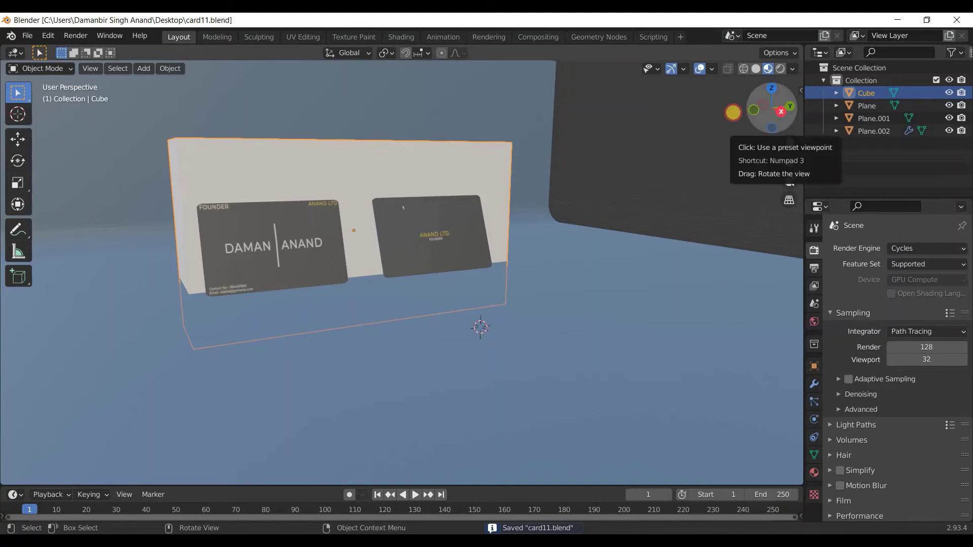
mouse_move(732, 112)
mouse_down()
mouse_move(722, 85)
mouse_move(723, 96)
mouse_move(763, 98)
mouse_move(714, 108)
mouse_move(780, 114)
mouse_move(786, 124)
mouse_move(793, 110)
mouse_move(659, 183)
mouse_move(780, 184)
mouse_up()
scroll(697, 199, up, 1)
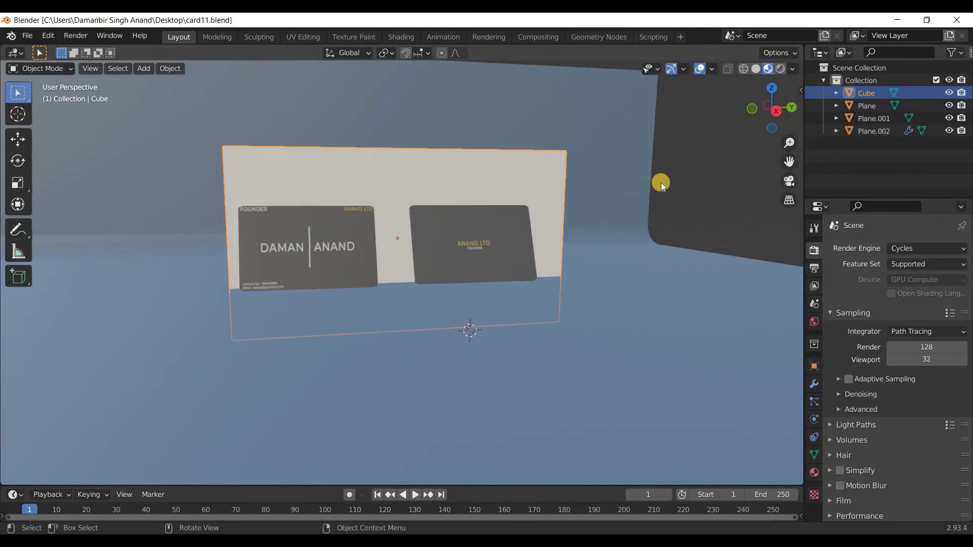
Add a camera at the 3D cursor, leaving it in place
key(shift+a)
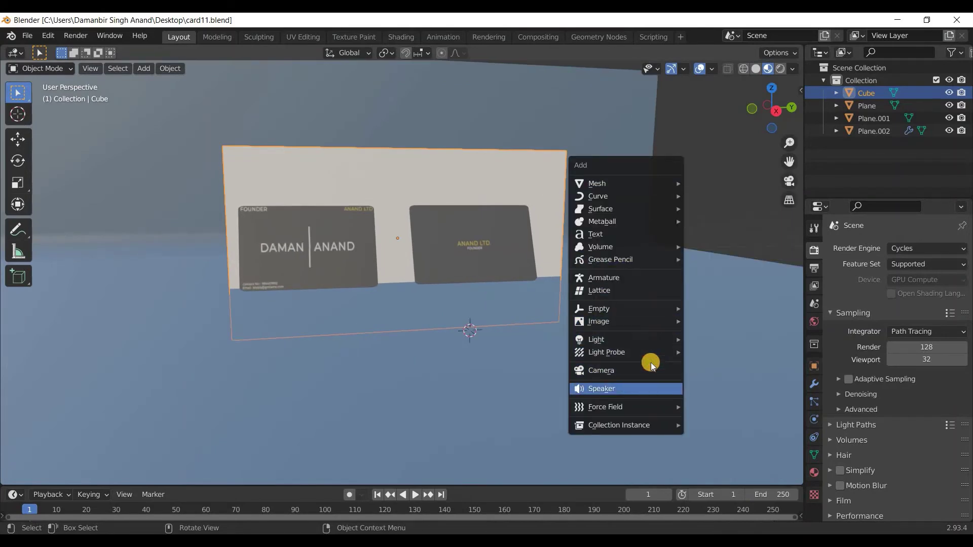
key(Return)
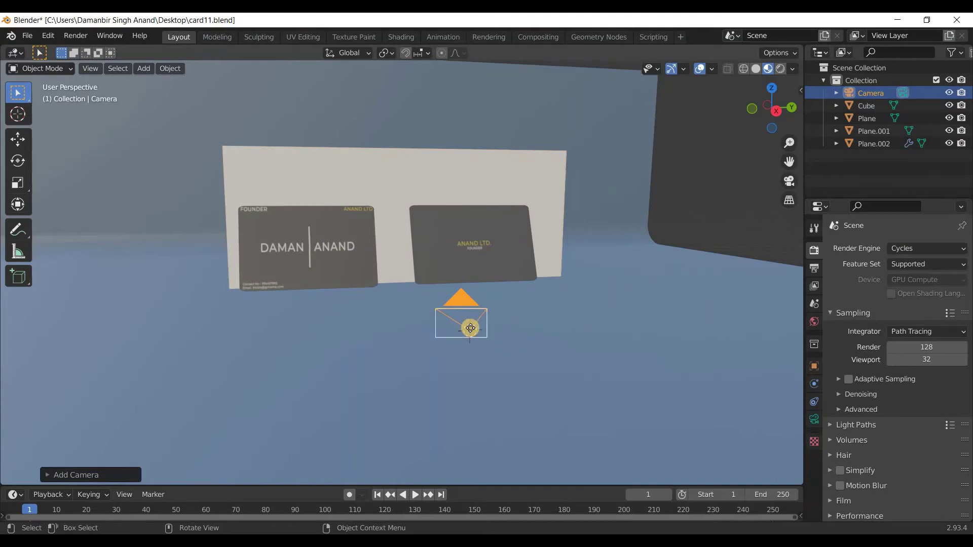
key(g)
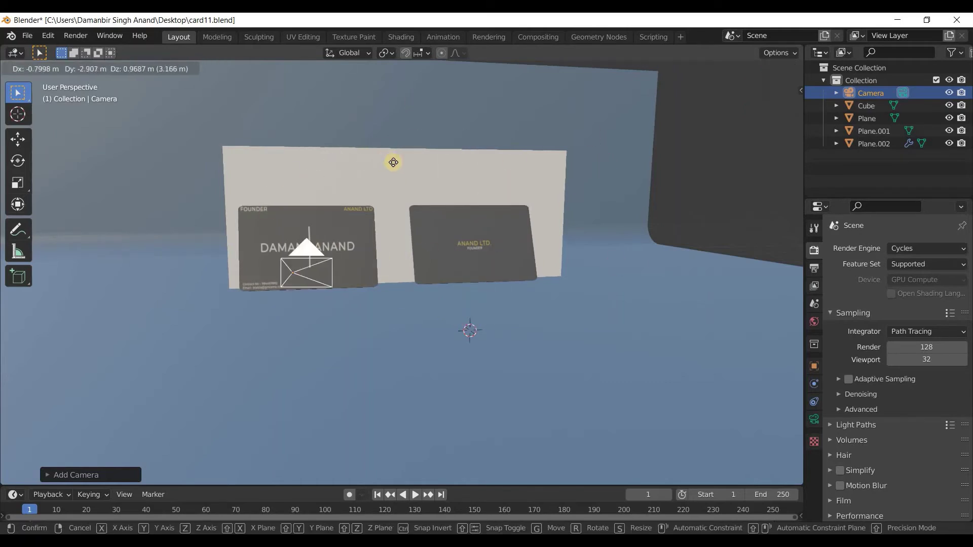
key(Escape)
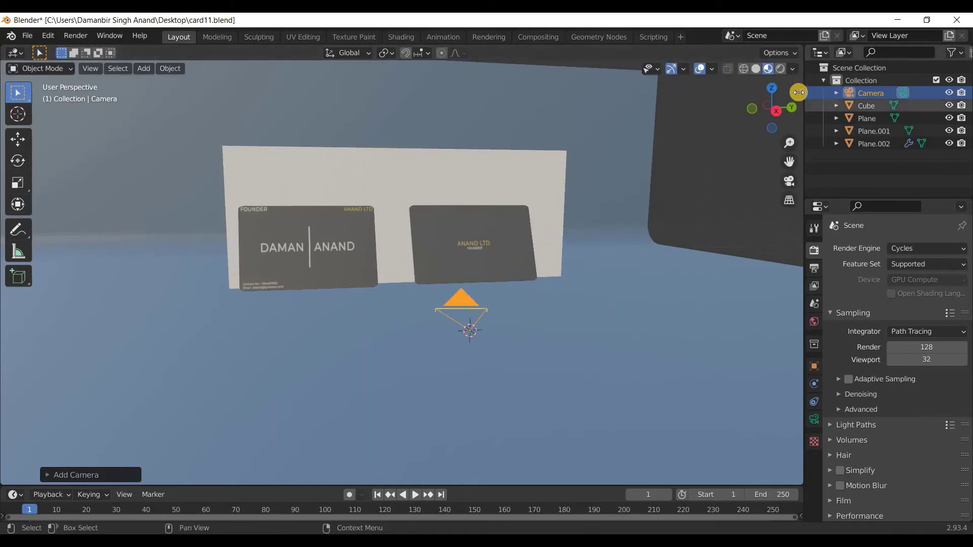
Enable Lock Camera to View in the sidebar and look through the camera
key(n)
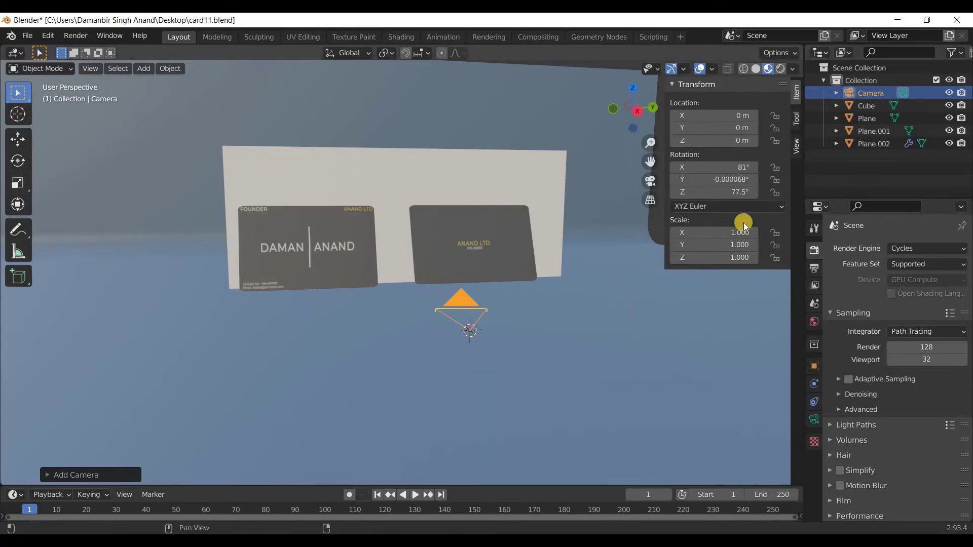
ctrl+scroll(743, 222, down, 2)
click(725, 241)
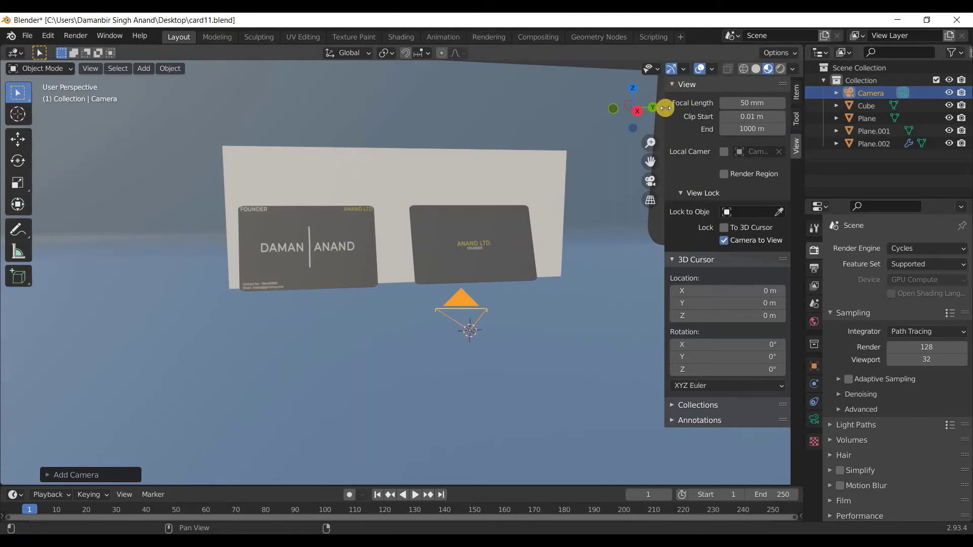
key(n)
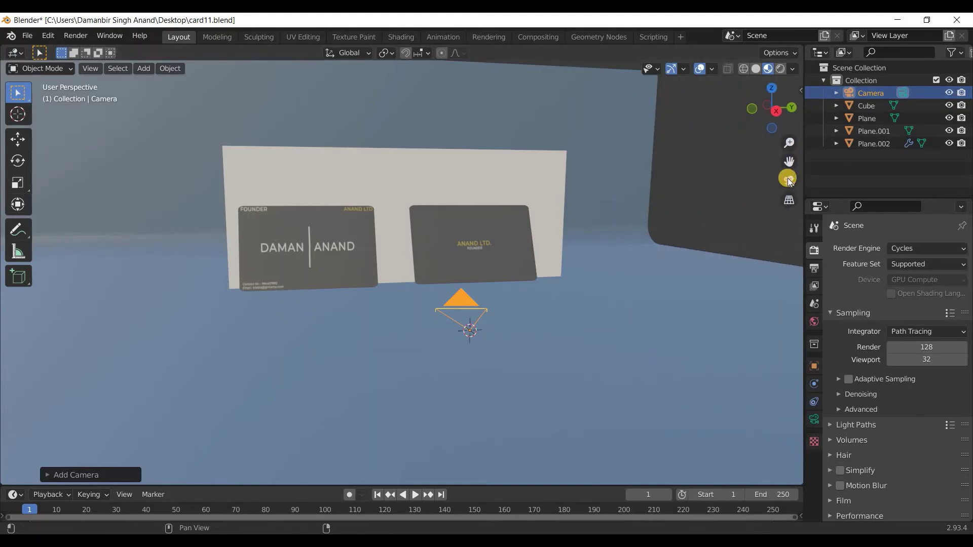
key(KP_0)
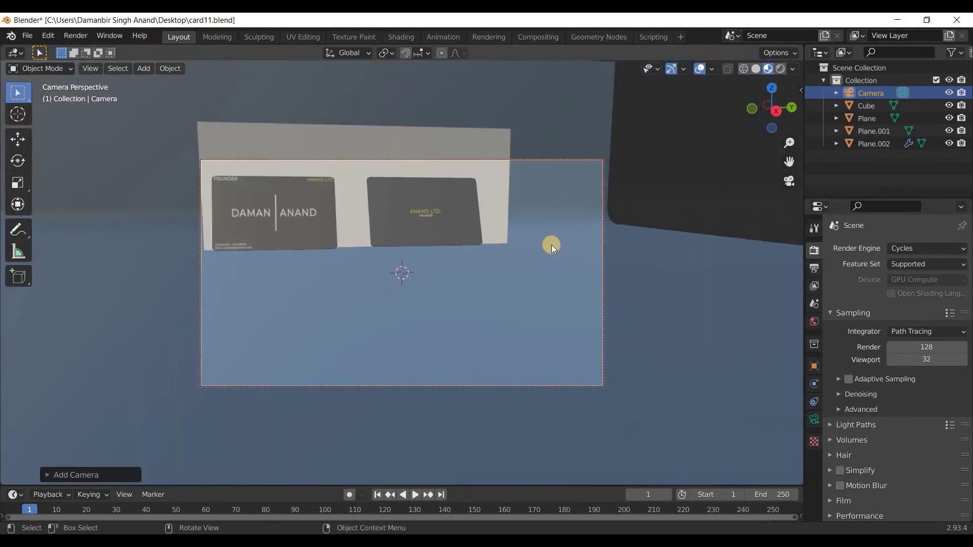
Rotate and shift the locked camera view to frame both cards at an angle
mouse_move(795, 113)
mouse_down()
mouse_move(125, 202)
mouse_move(120, 216)
mouse_move(151, 219)
mouse_up()
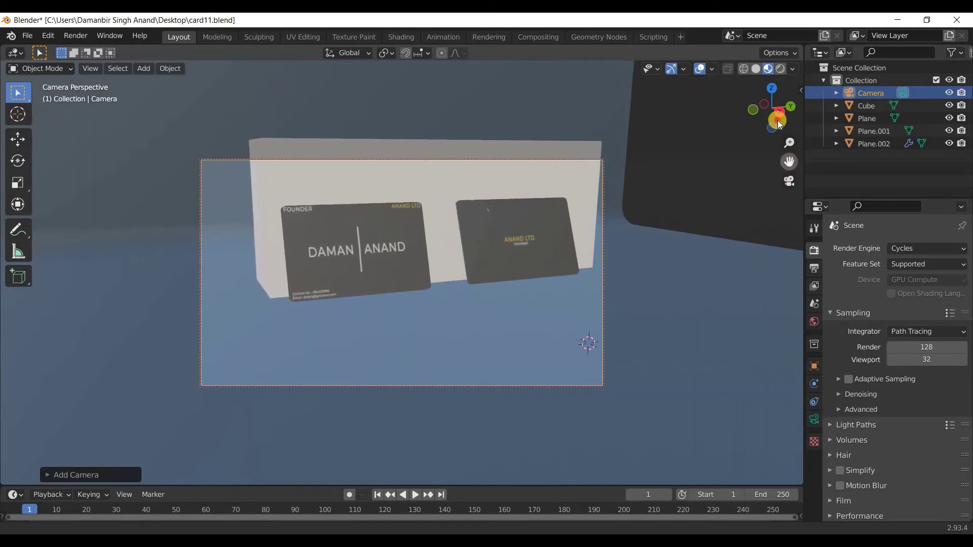
mouse_move(152, 219)
mouse_down()
mouse_move(775, 113)
mouse_move(770, 133)
mouse_move(765, 120)
mouse_up()
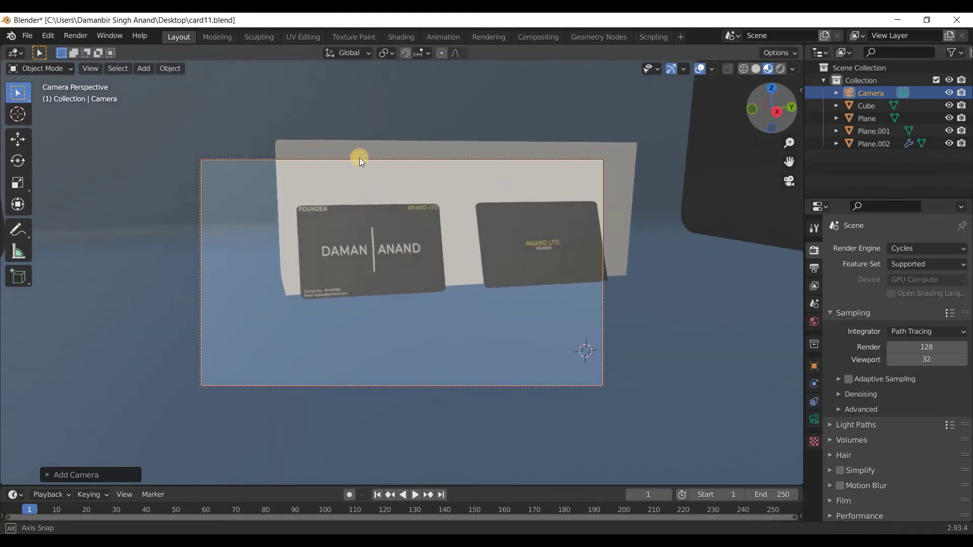
drag(765, 119, 561, 241)
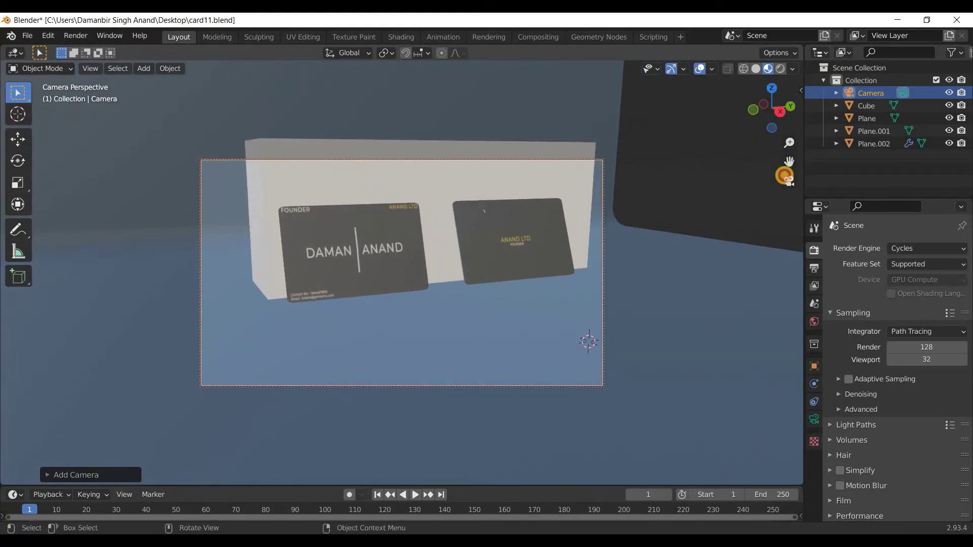
drag(789, 161, 763, 181)
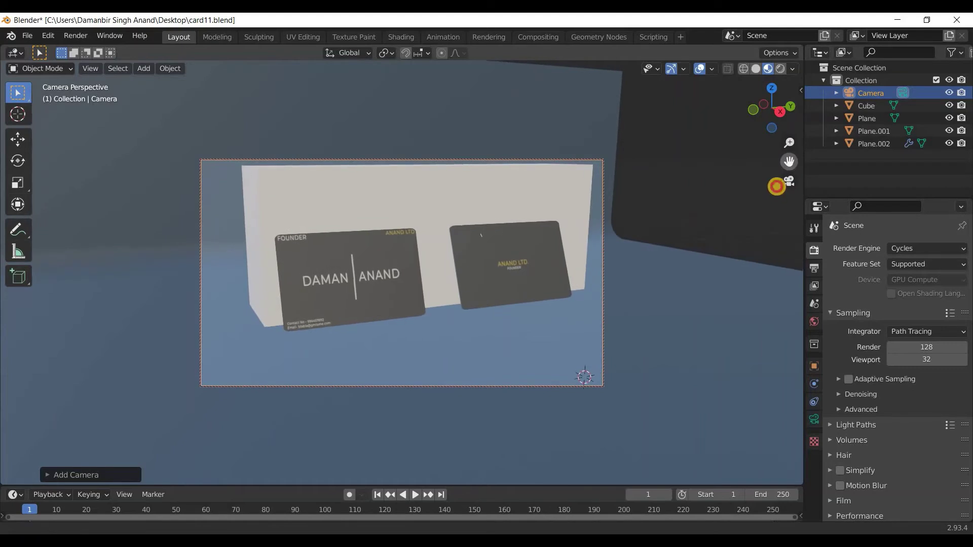
drag(763, 181, 785, 160)
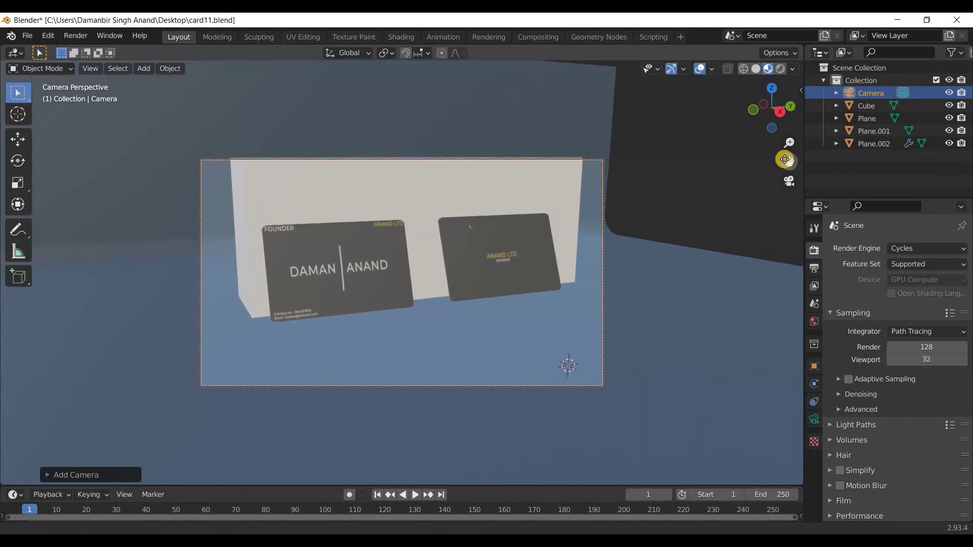
Toggle in and out of camera view to inspect the camera's placement, then orbit away
click(785, 180)
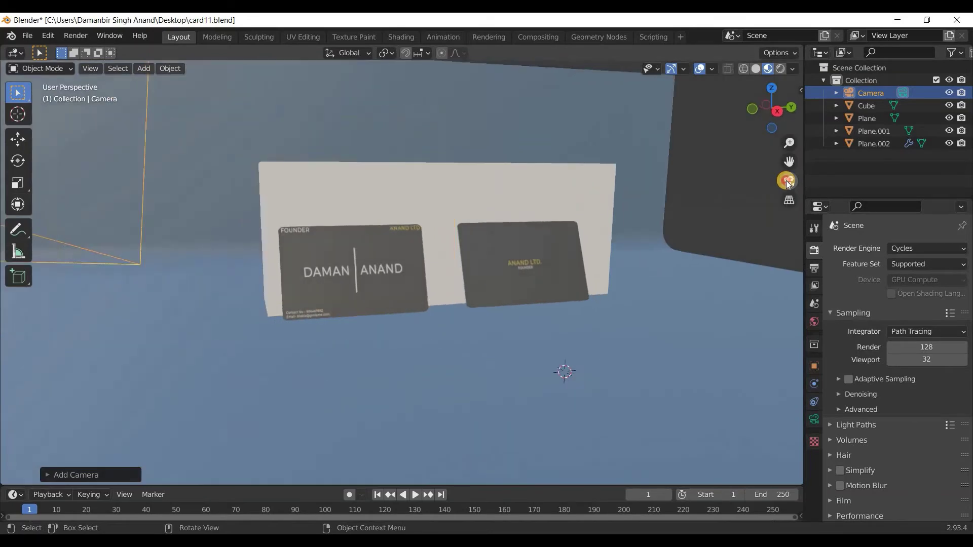
click(786, 181)
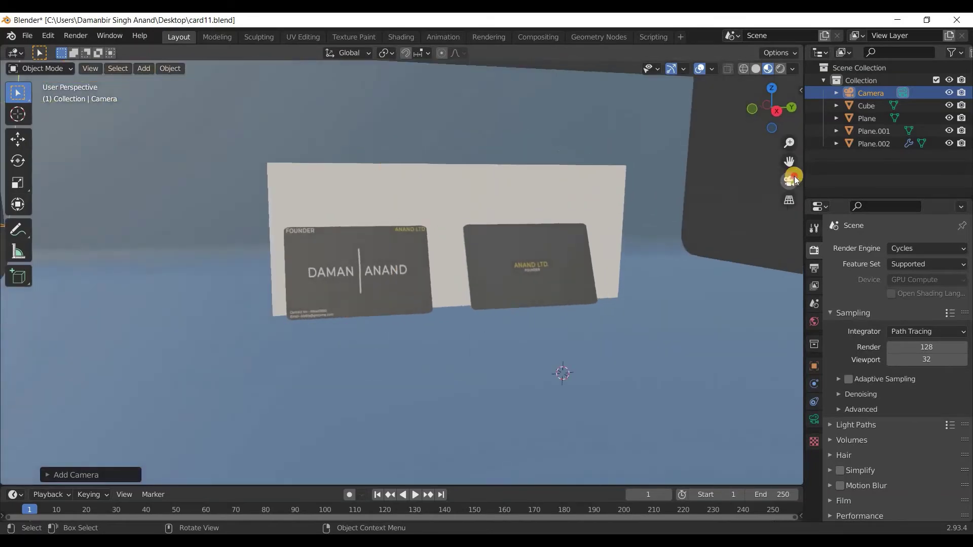
click(795, 176)
click(795, 176)
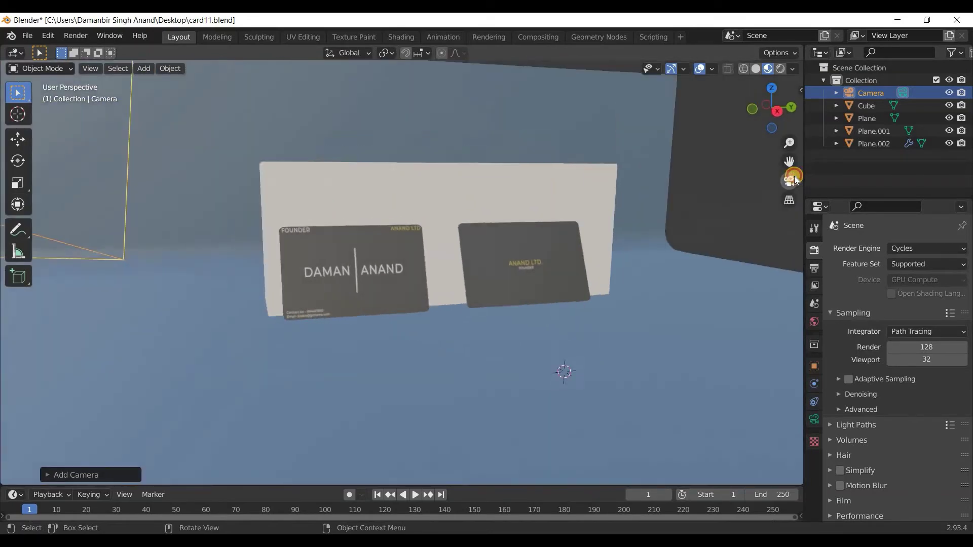
click(790, 178)
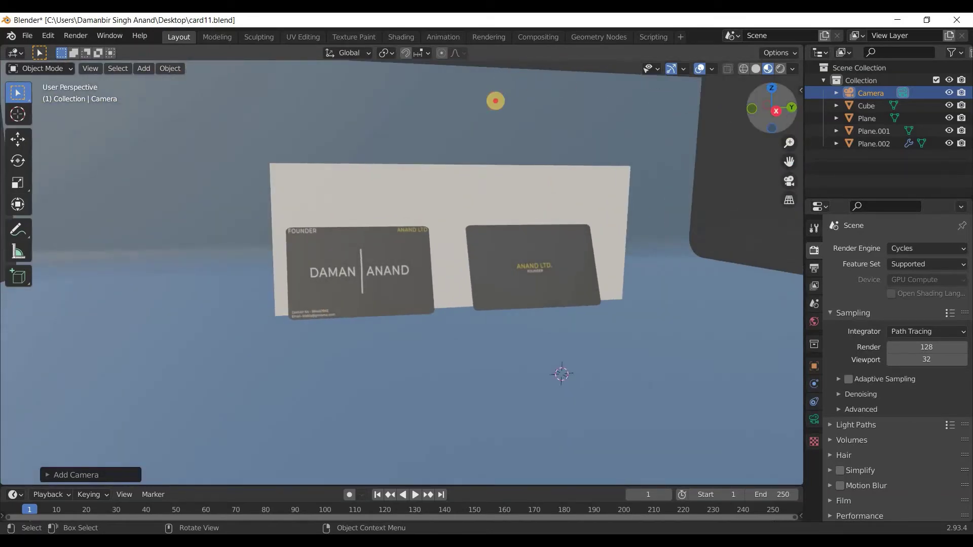
middle_drag(495, 99, 796, 182)
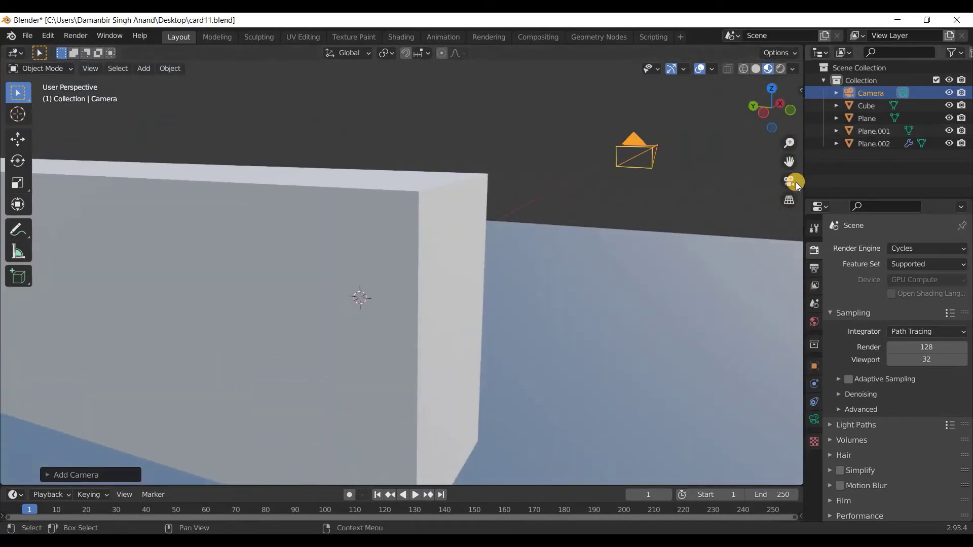
click(795, 182)
click(795, 182)
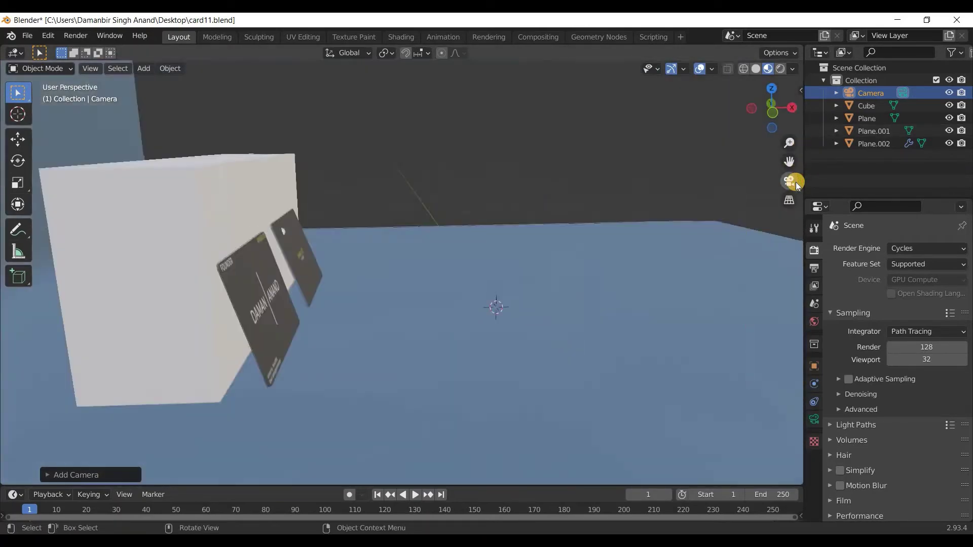
click(795, 182)
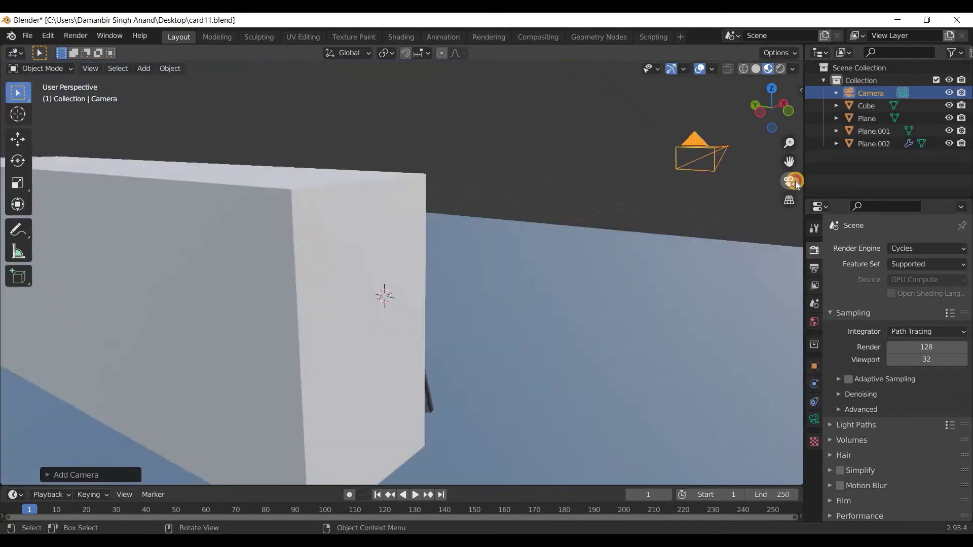
click(795, 181)
click(794, 181)
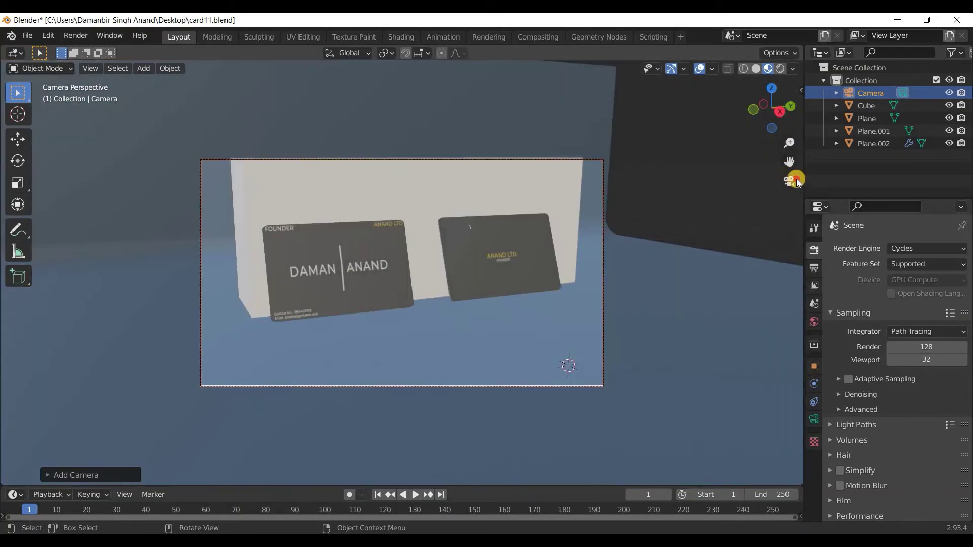
mouse_move(554, 220)
middle_down()
mouse_move(786, 120)
mouse_move(542, 108)
mouse_move(565, 293)
mouse_move(572, 230)
middle_up()
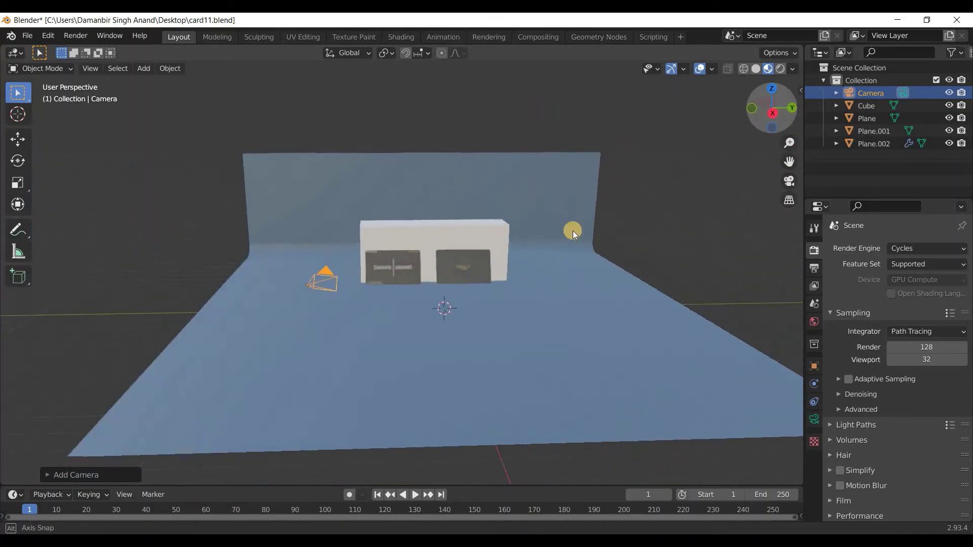
Select the box and make it slightly thinner along Y
scroll(573, 227, up, 3)
click(573, 227)
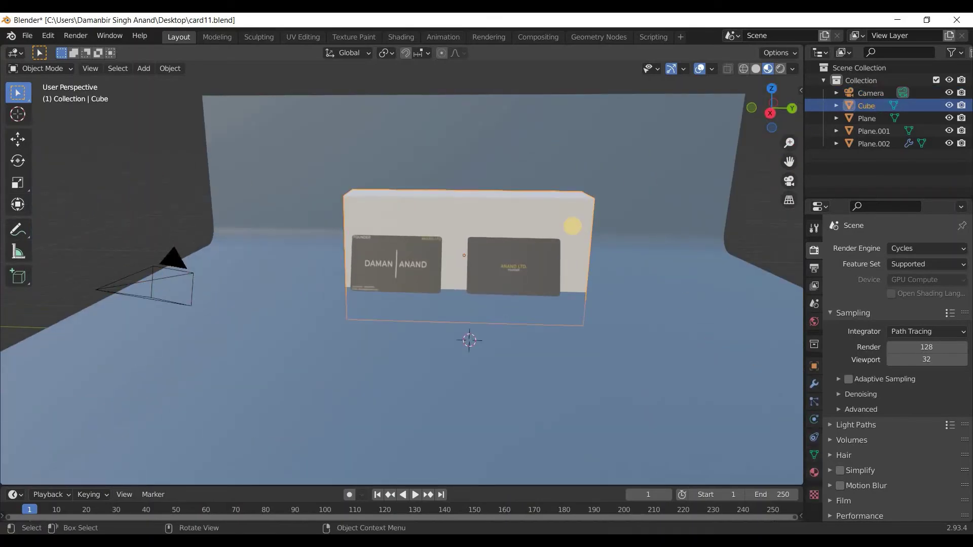
key(s)
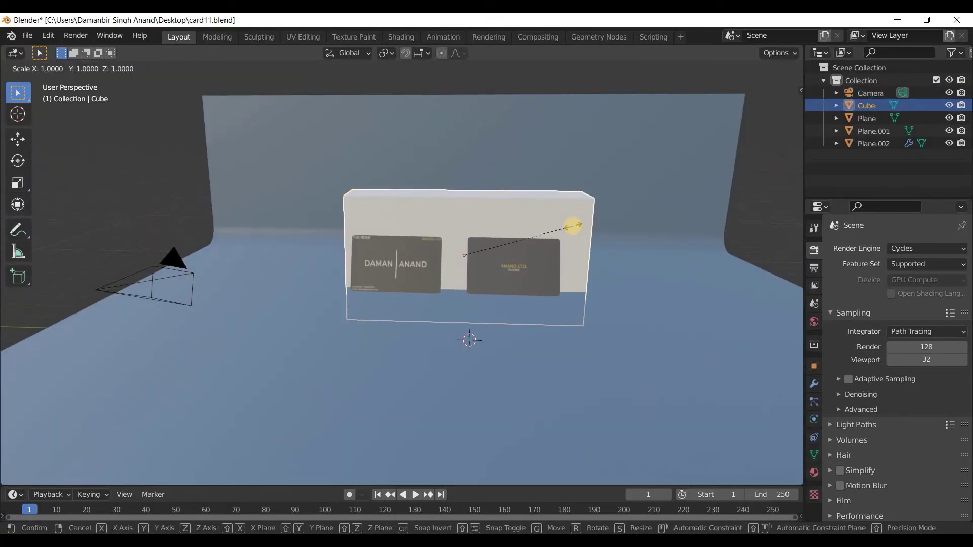
key(x)
right_click(573, 226)
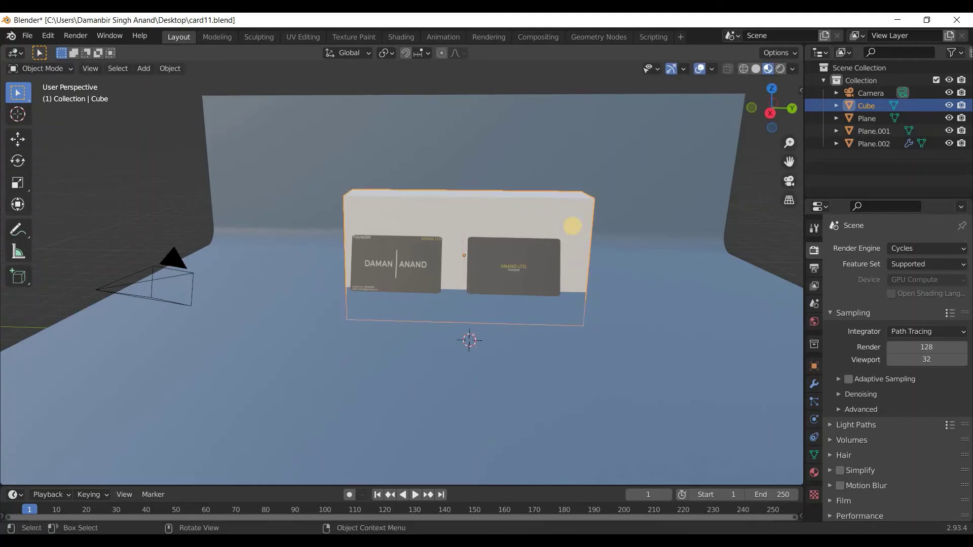
key(s)
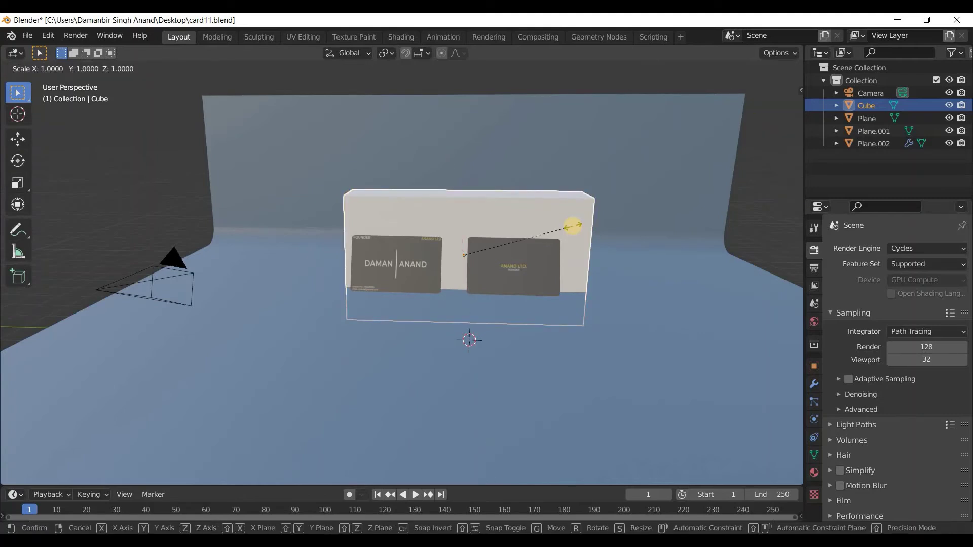
key(y)
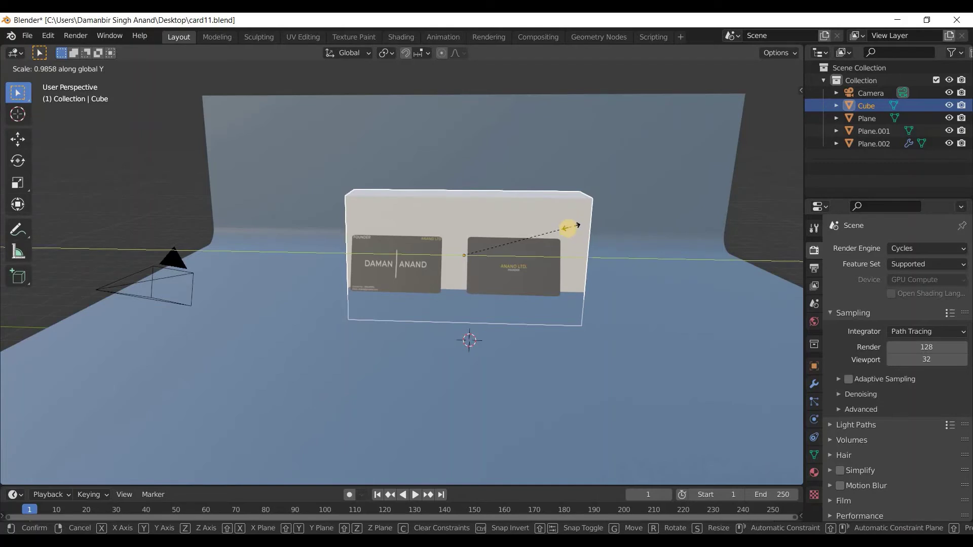
click(568, 229)
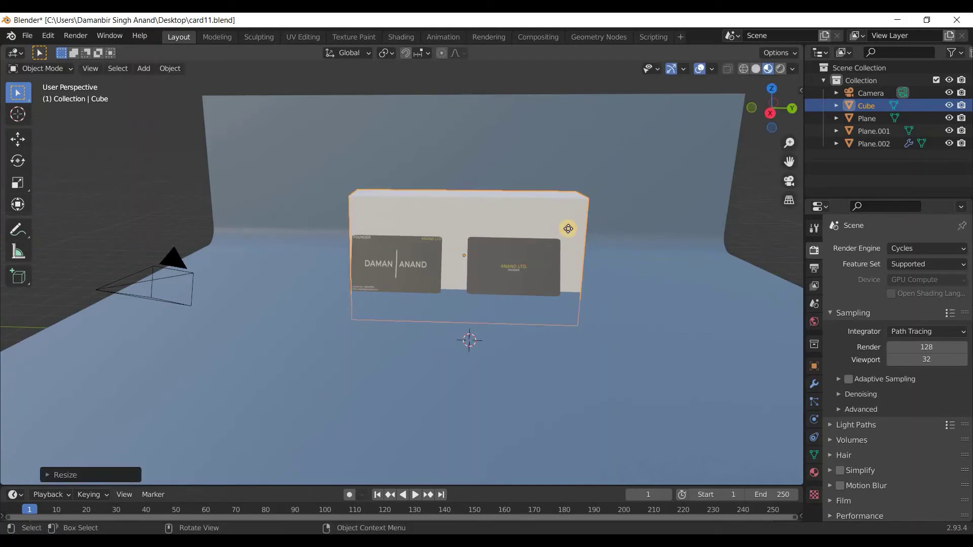
Move the box about 0.38 m along Y
key(g)
key(z)
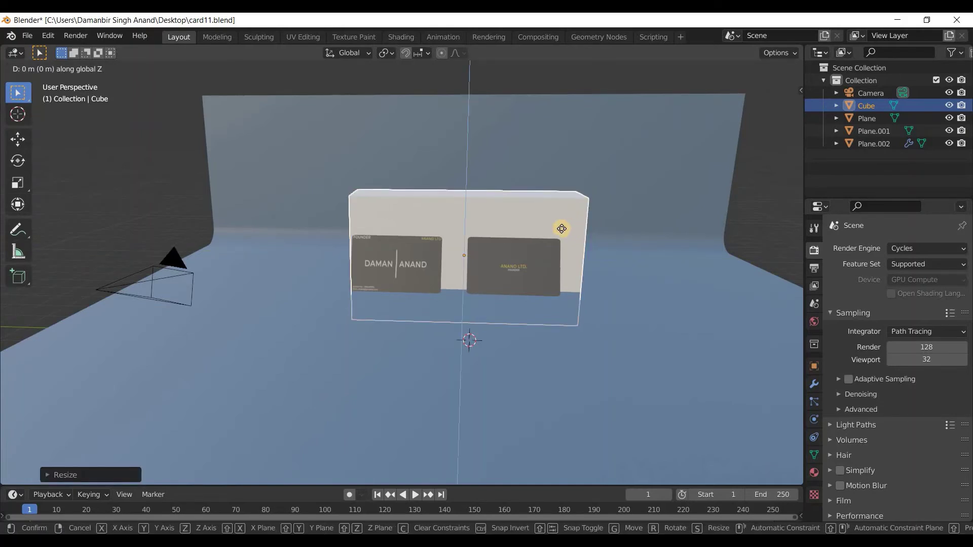
key(y)
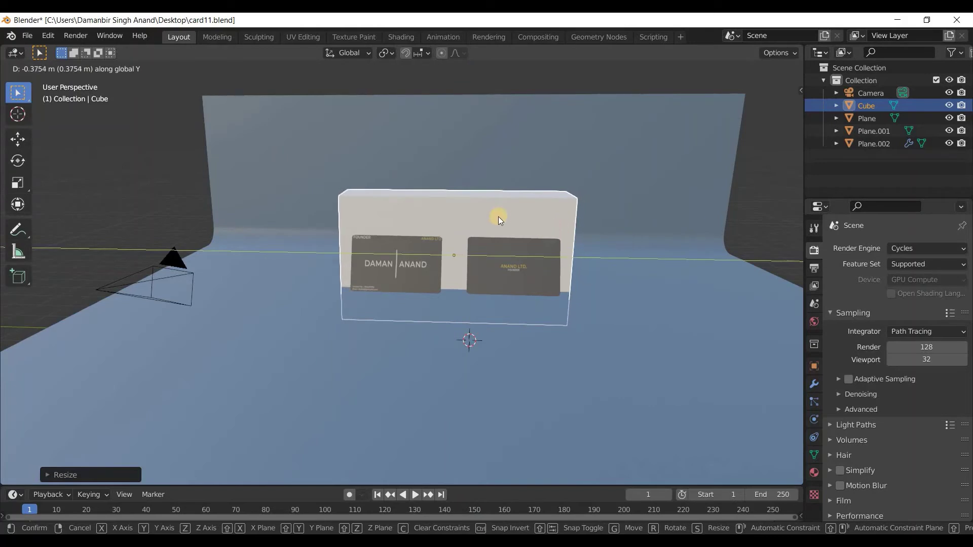
click(499, 220)
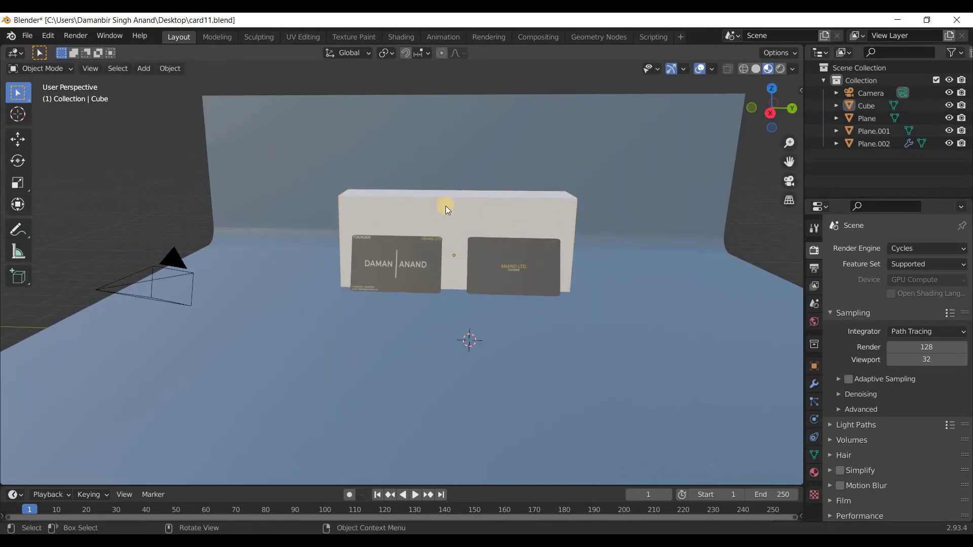
Check the box framing through the camera, then orbit out and reselect the box
click(791, 179)
key(KP_0)
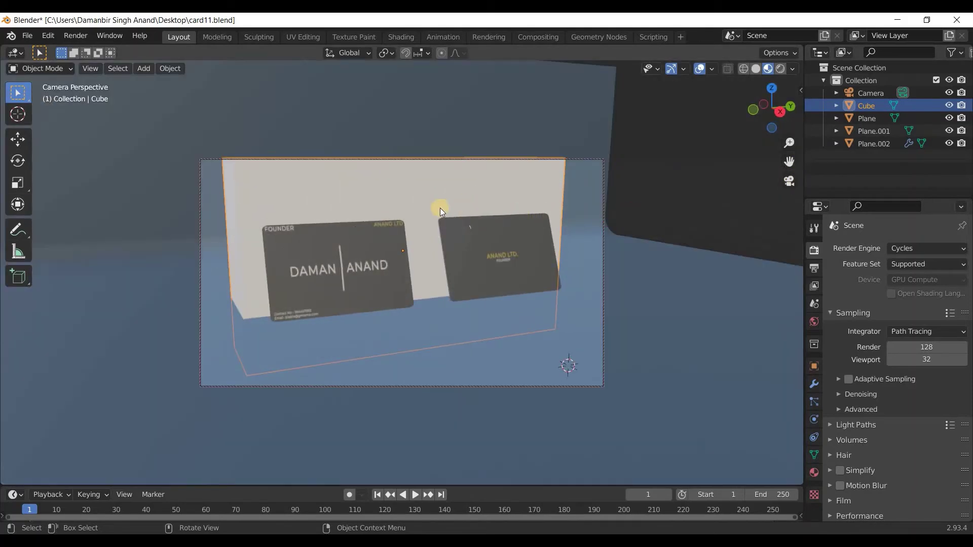
click(799, 172)
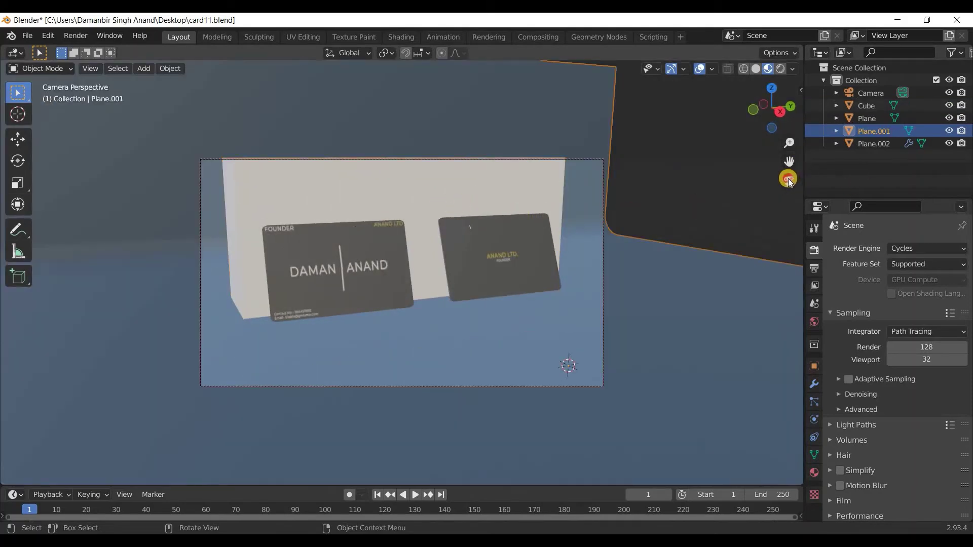
click(482, 227)
mouse_move(483, 227)
middle_down()
mouse_move(518, 224)
mouse_move(403, 250)
middle_up()
click(549, 245)
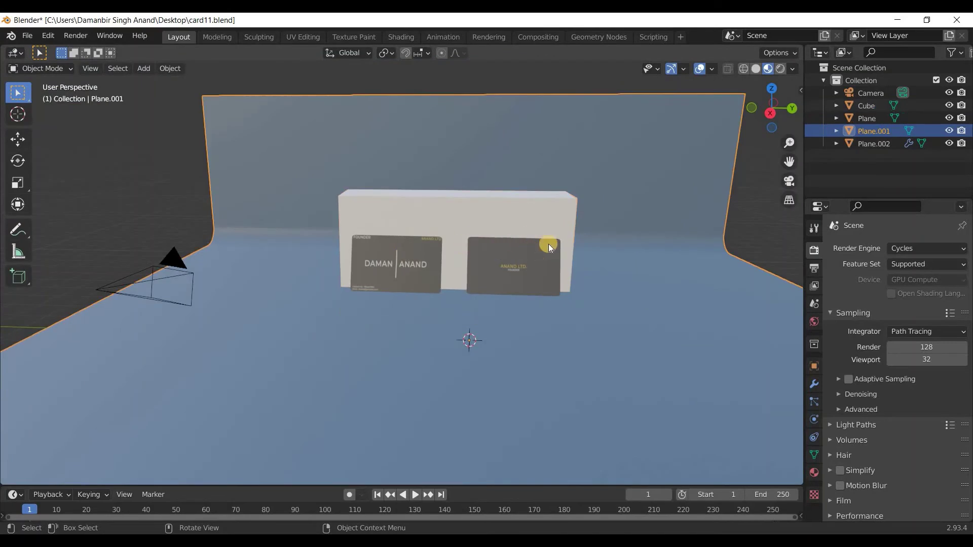
click(445, 214)
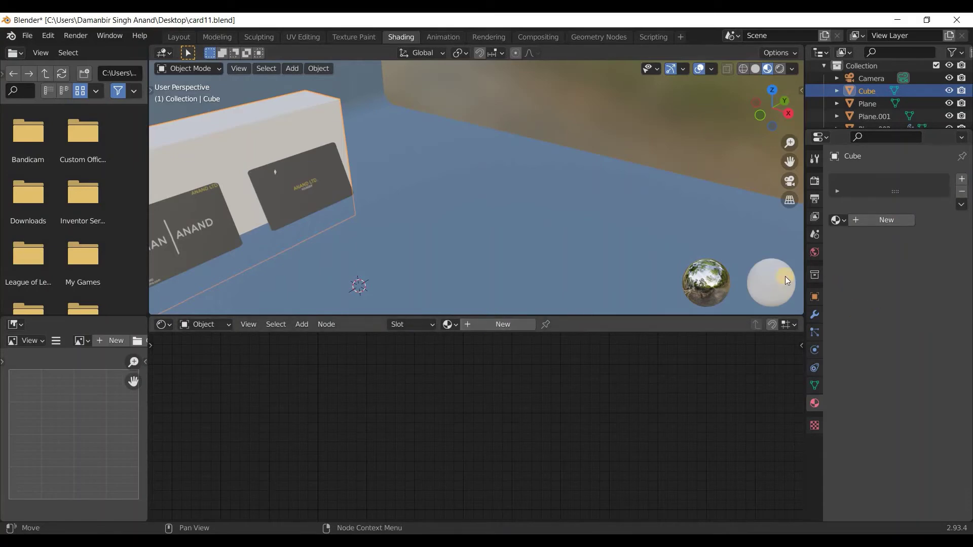
Add a second material slot with a new material named glossy
click(886, 220)
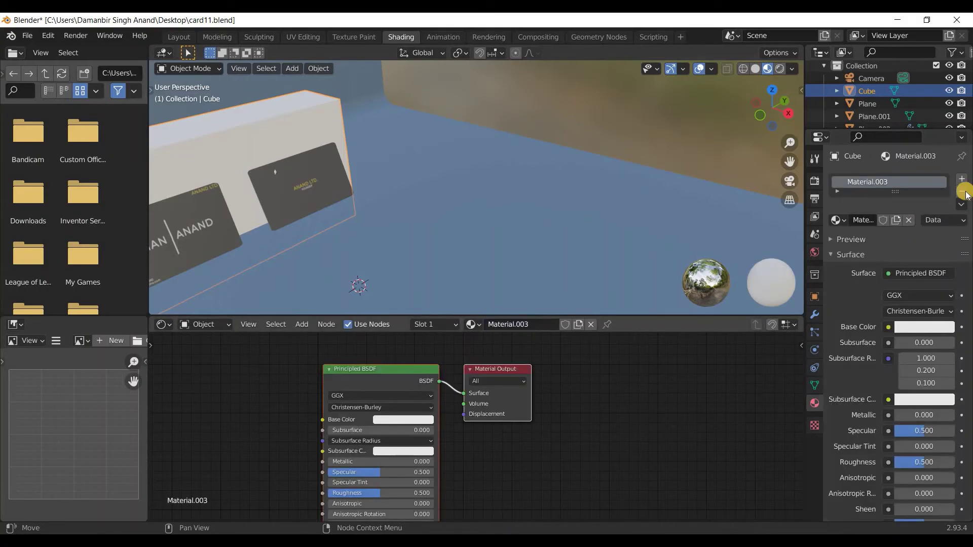
click(868, 196)
click(488, 326)
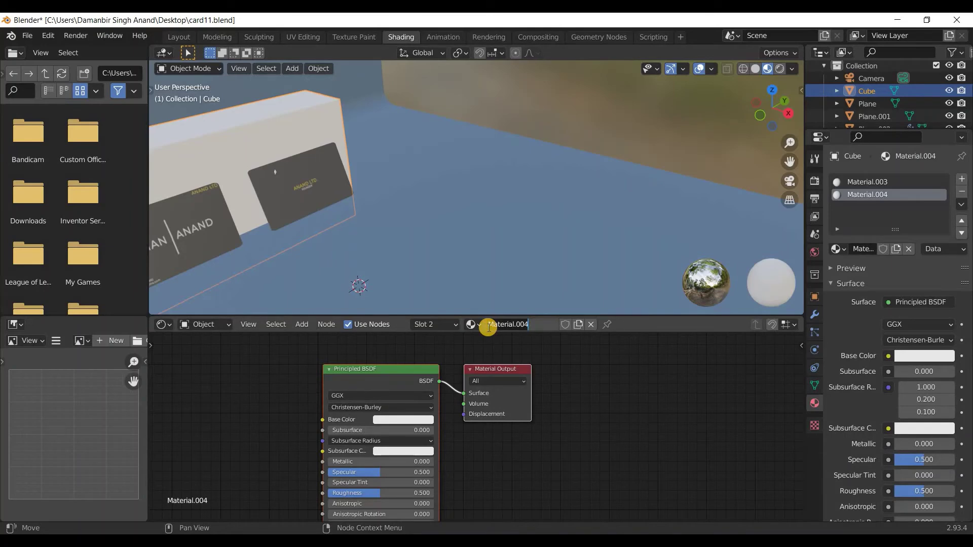
text(glossy)
key(Return)
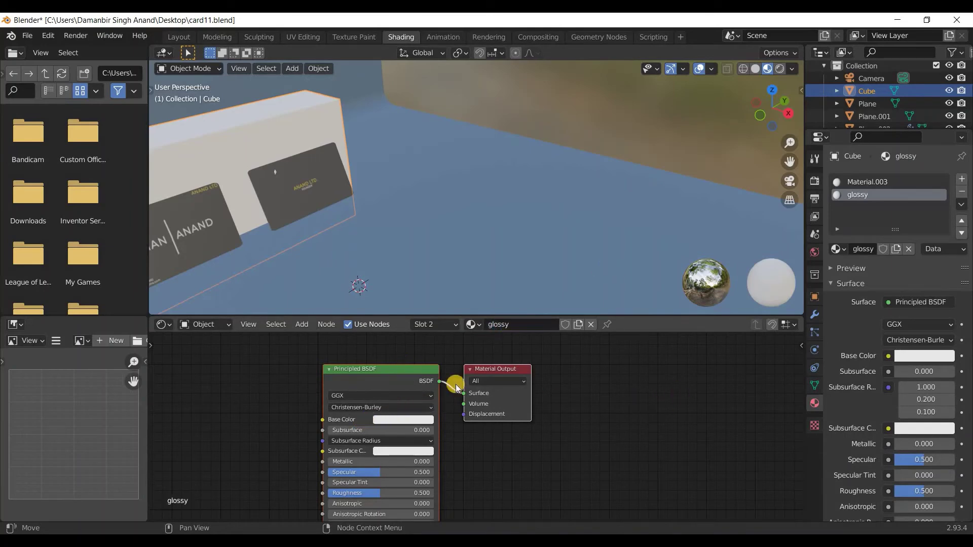
Orbit around the box and try a darker glossy base colour, then undo it
scroll(386, 456, down, 1)
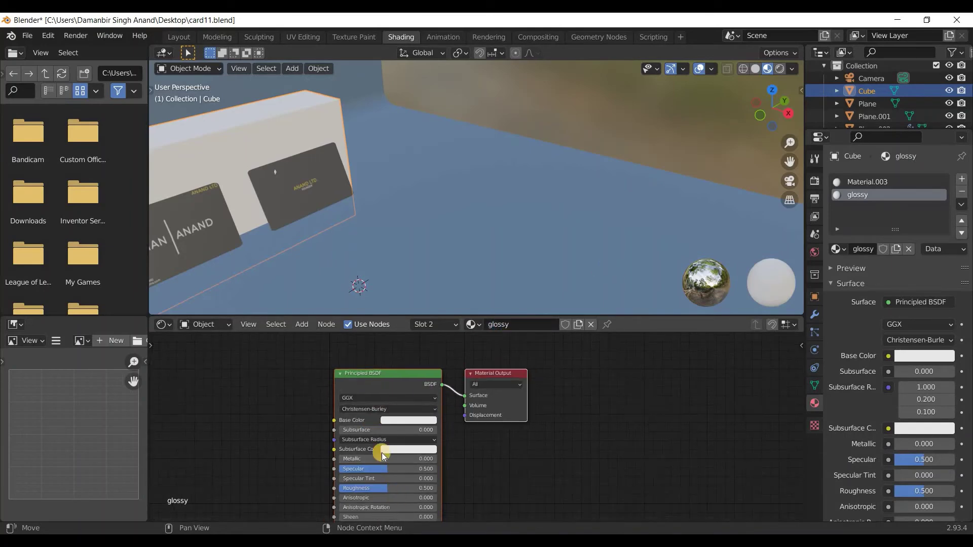
shift+scroll(381, 453, down, 3)
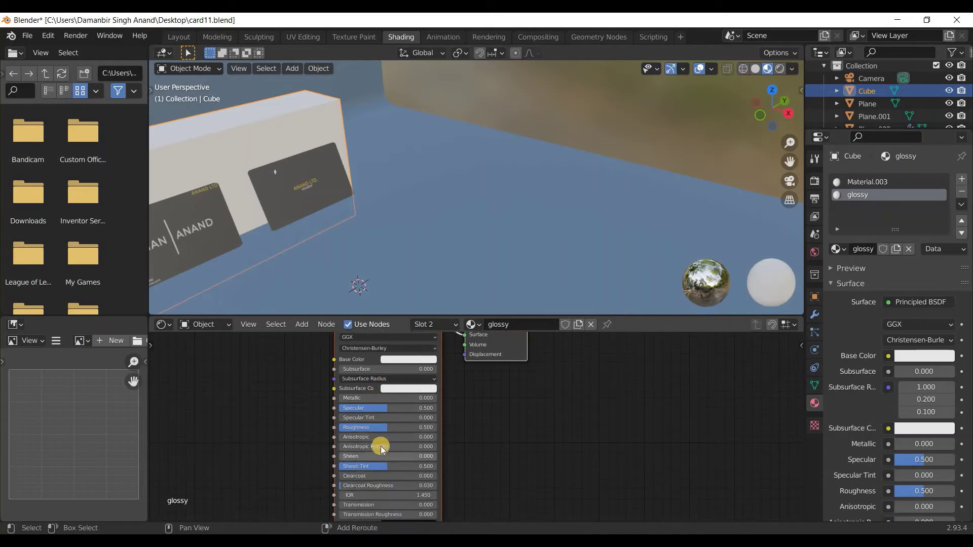
shift+scroll(381, 446, up, 3)
shift+scroll(363, 391, down, 3)
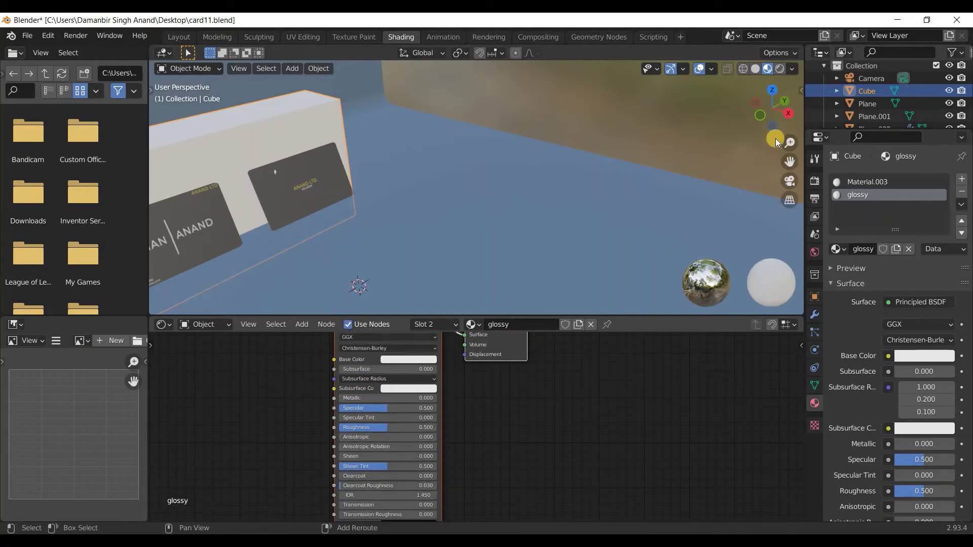
mouse_move(772, 106)
mouse_down()
mouse_move(793, 120)
mouse_move(680, 209)
mouse_up()
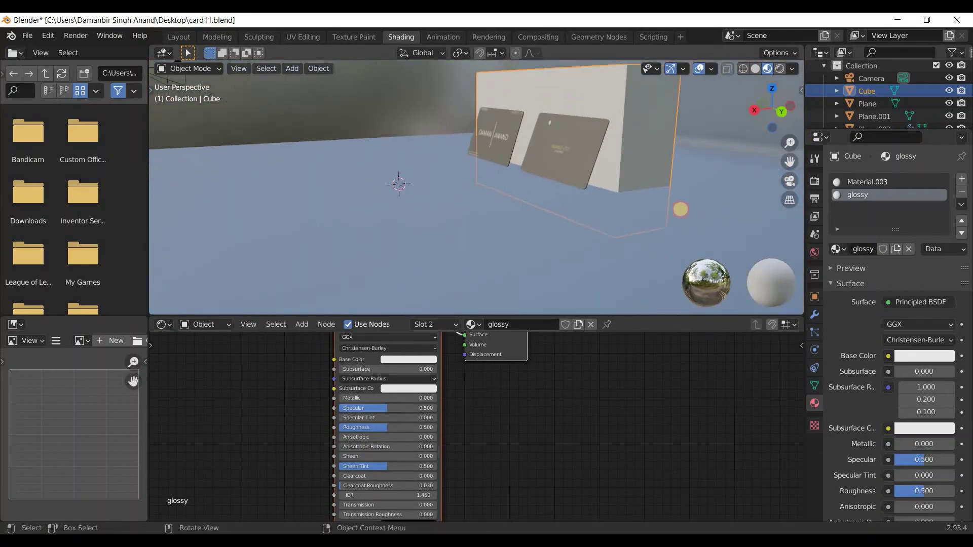
drag(680, 209, 546, 303)
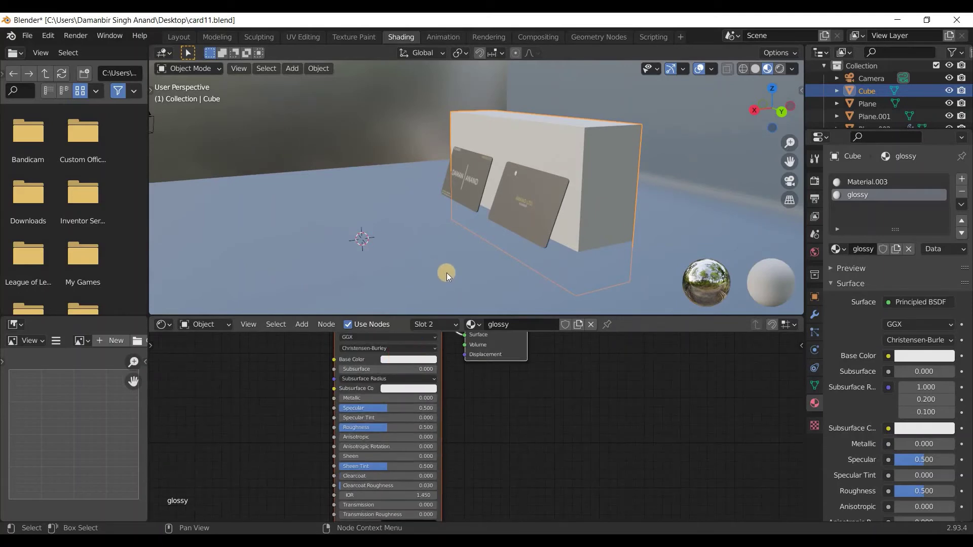
click(408, 360)
drag(458, 237, 455, 278)
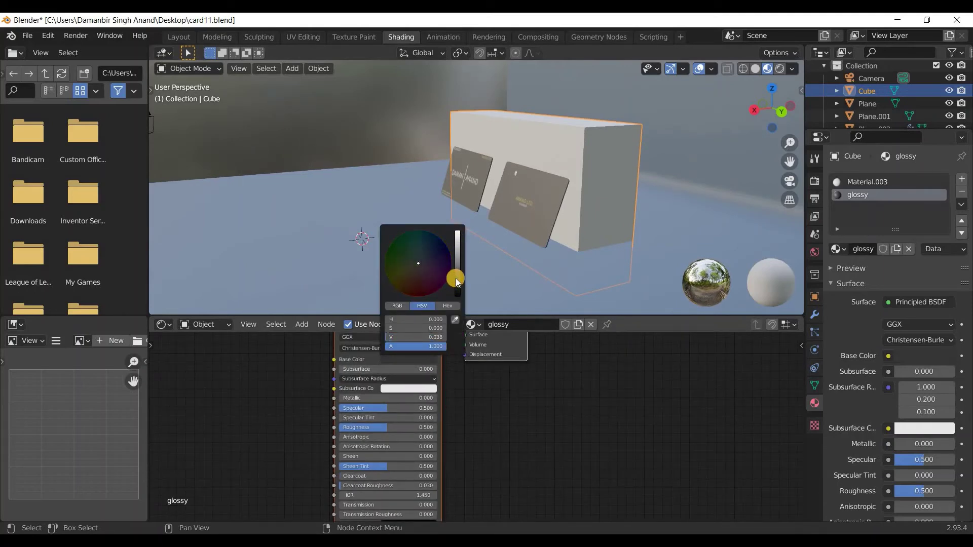
key(ctrl+z)
click(586, 182)
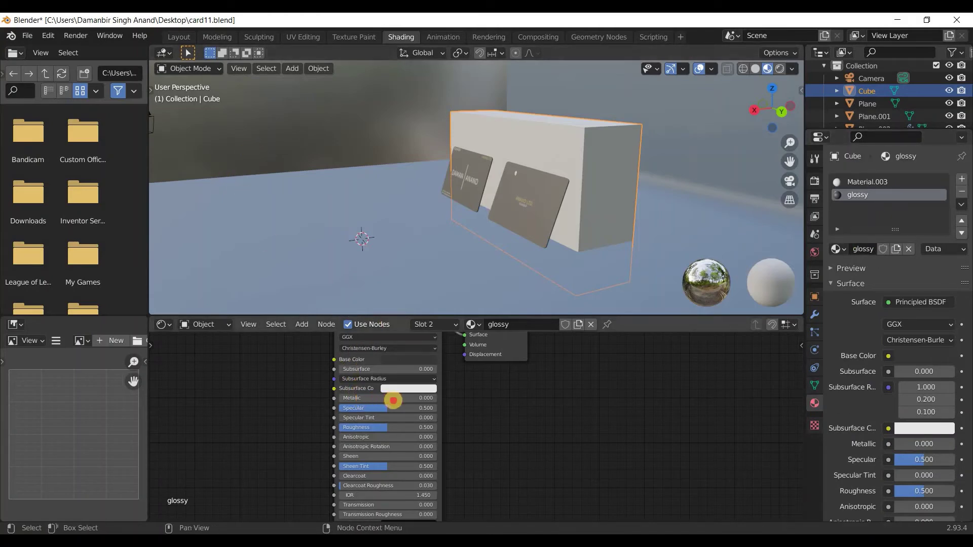
Set glossy's Metallic to 0.145 and darken its Subsurface Color to grey
drag(385, 401, 408, 398)
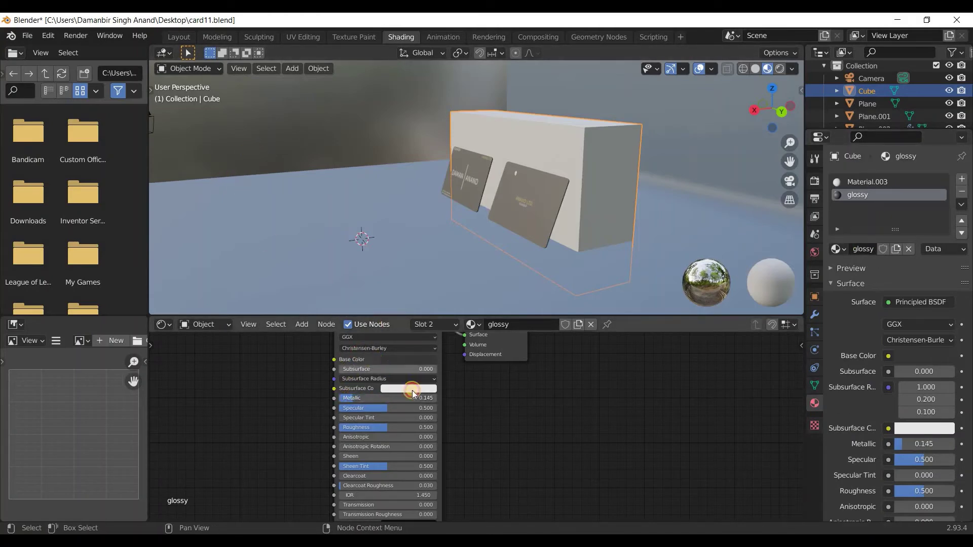
click(426, 388)
drag(458, 262, 458, 280)
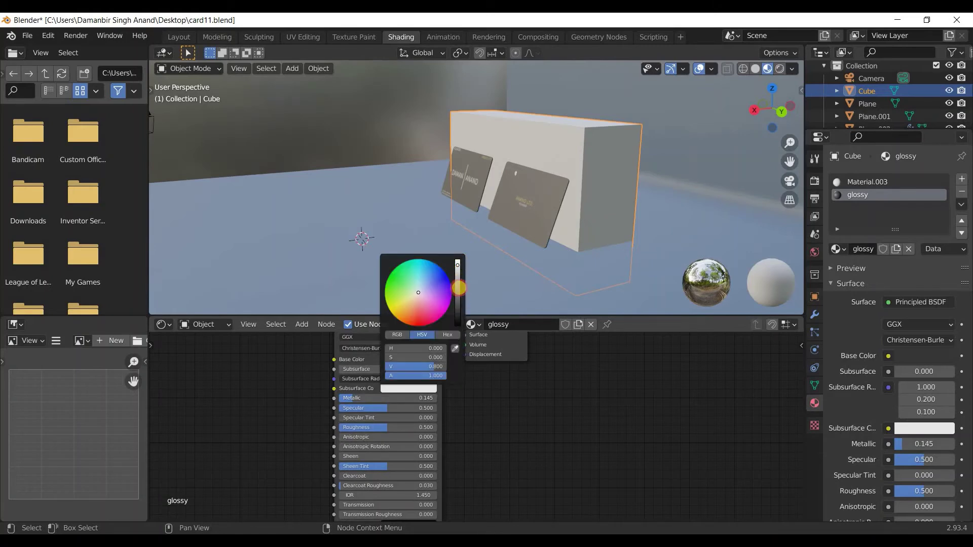
click(547, 147)
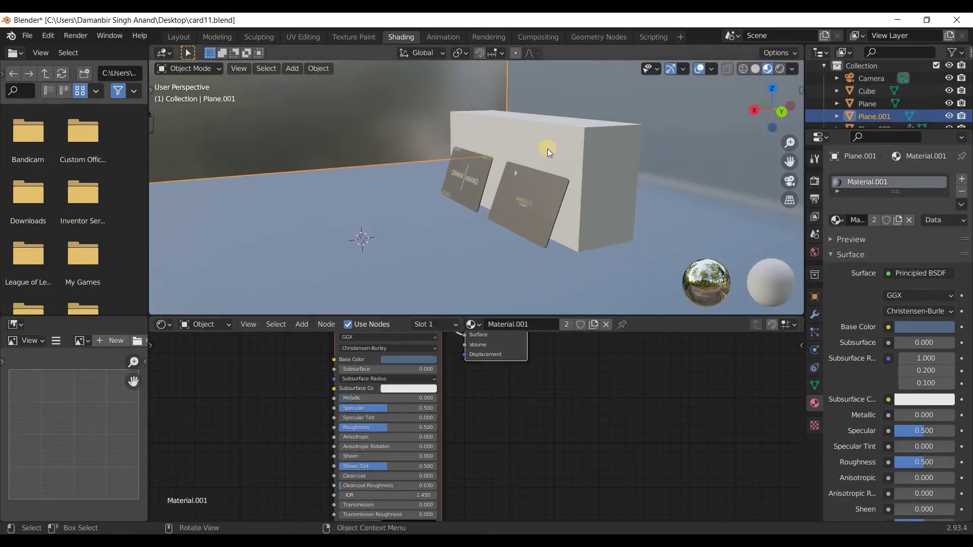
key(ctrl+z)
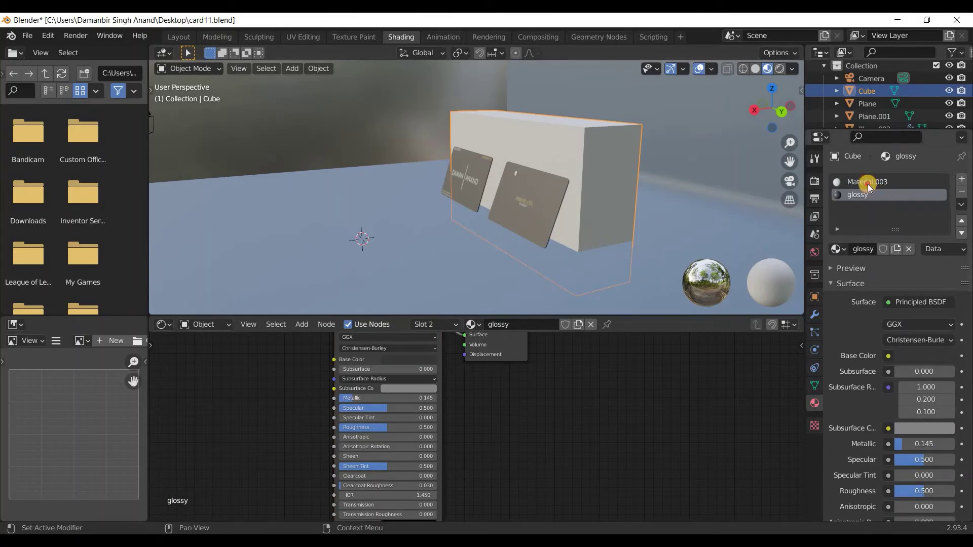
Darken the first material to dark grey and rename it 'updt glossy'
click(440, 331)
click(409, 353)
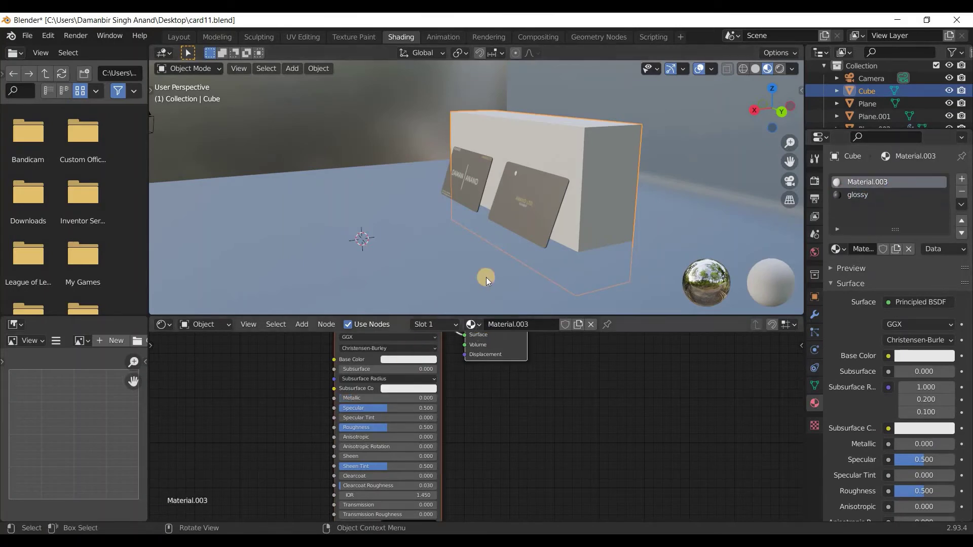
click(458, 251)
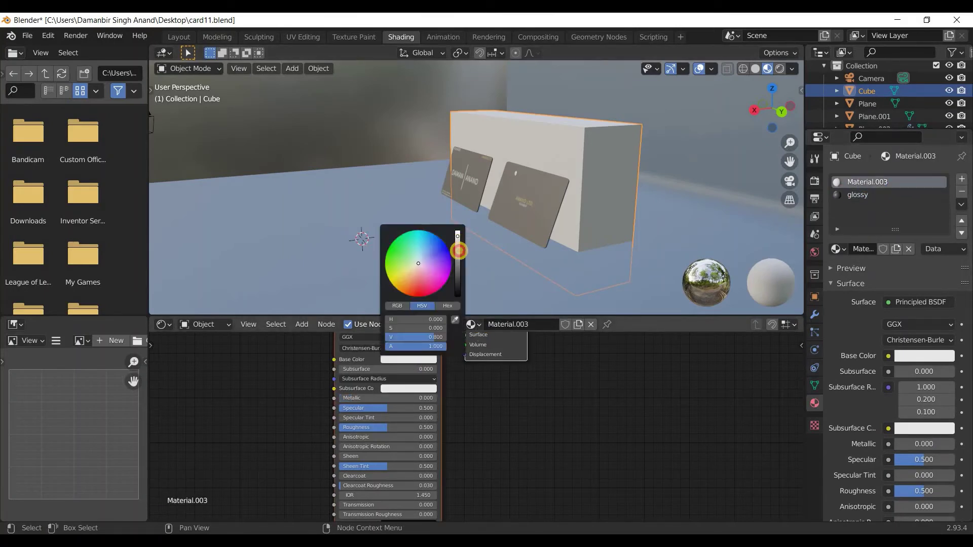
drag(463, 267, 464, 271)
text(updt glos)
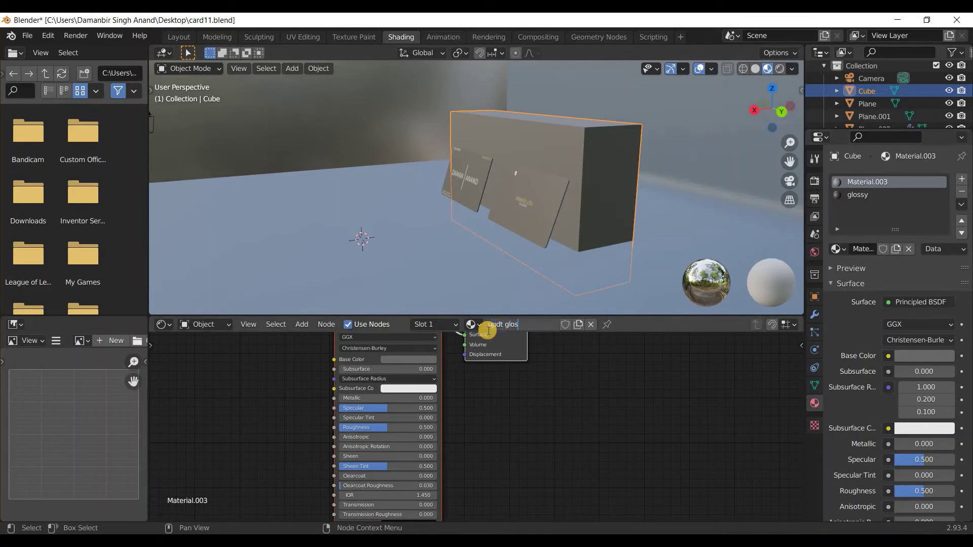
text(sy)
key(Return)
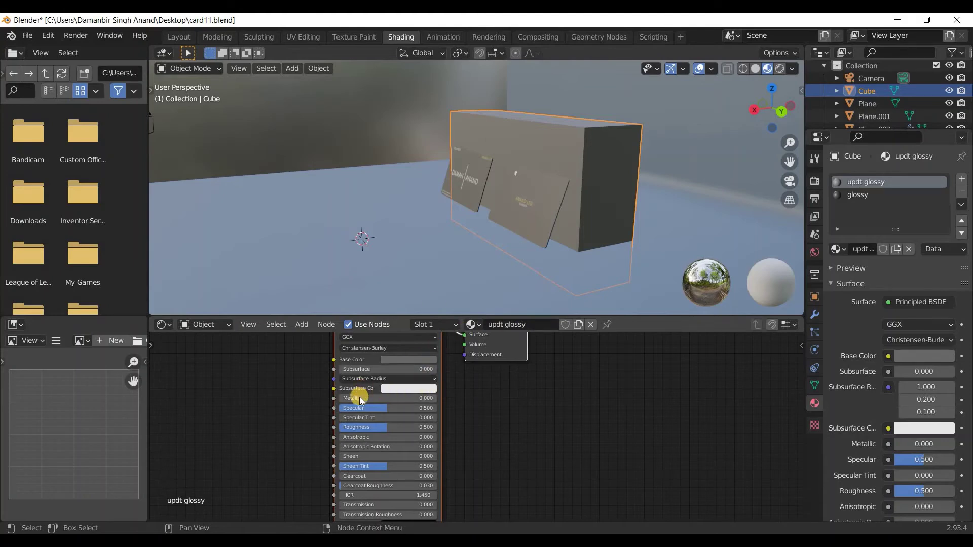
Raise Metallic to about 0.167 and change the base colour to green
click(376, 398)
drag(375, 398, 349, 448)
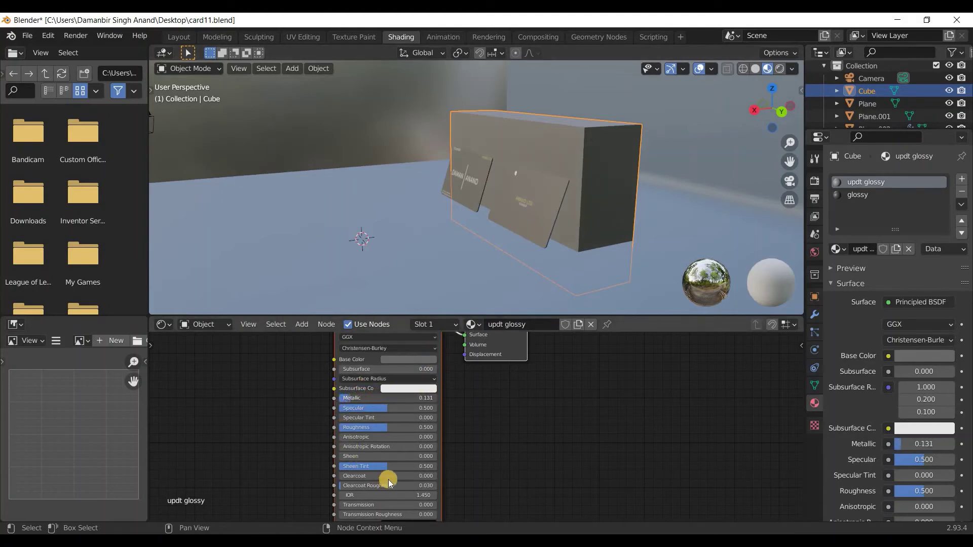
drag(388, 479, 387, 479)
shift+scroll(402, 463, down, 4)
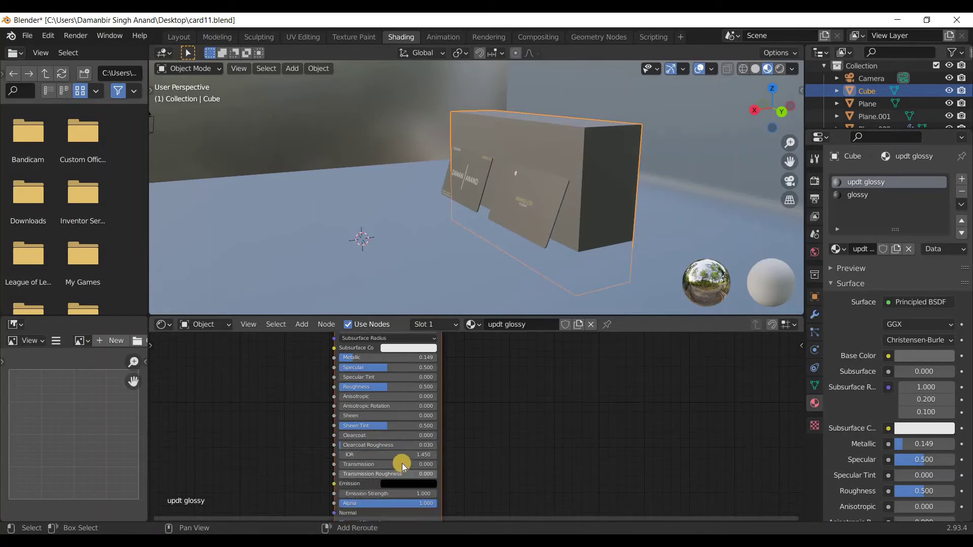
shift+scroll(402, 463, down, 2)
shift+scroll(404, 444, up, 1)
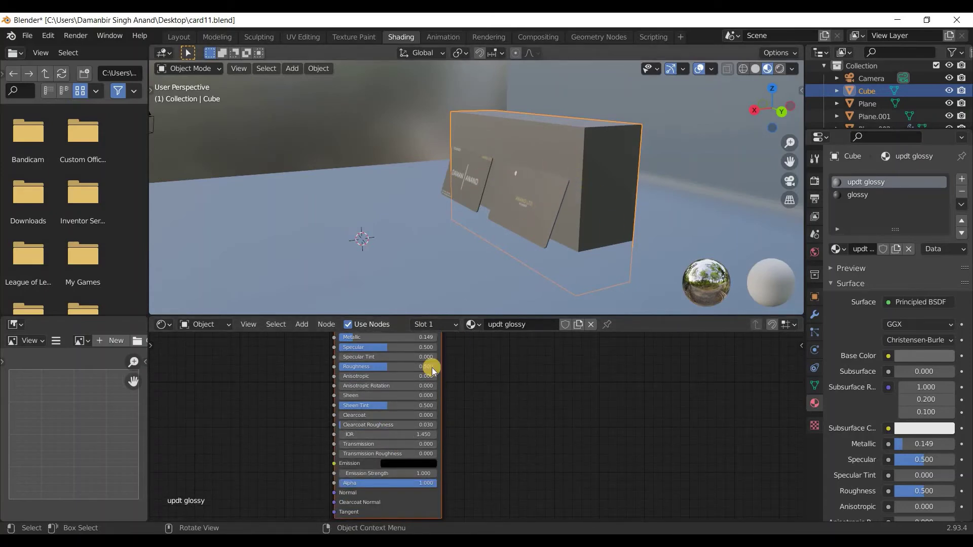
shift+scroll(400, 404, up, 1)
shift+scroll(399, 404, down, 1)
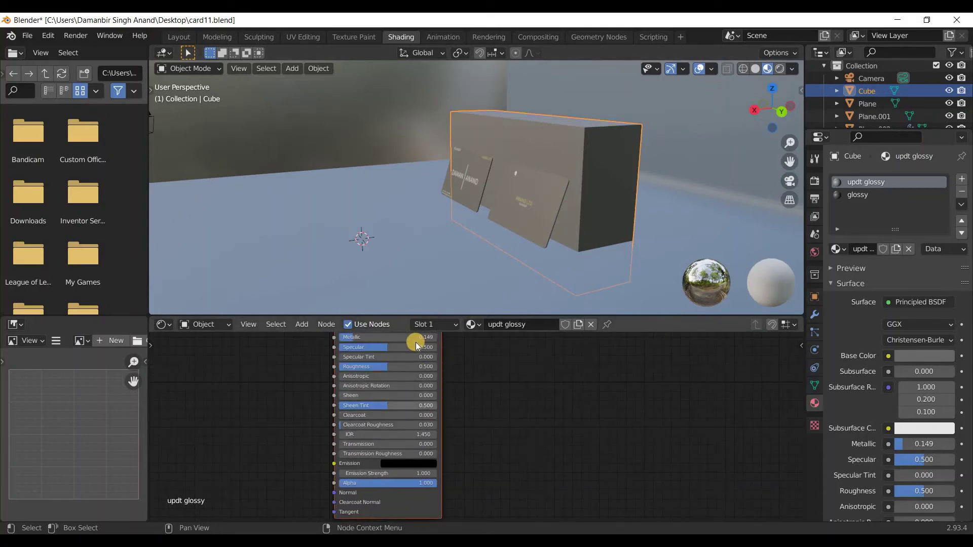
shift+scroll(417, 345, up, 2)
click(408, 339)
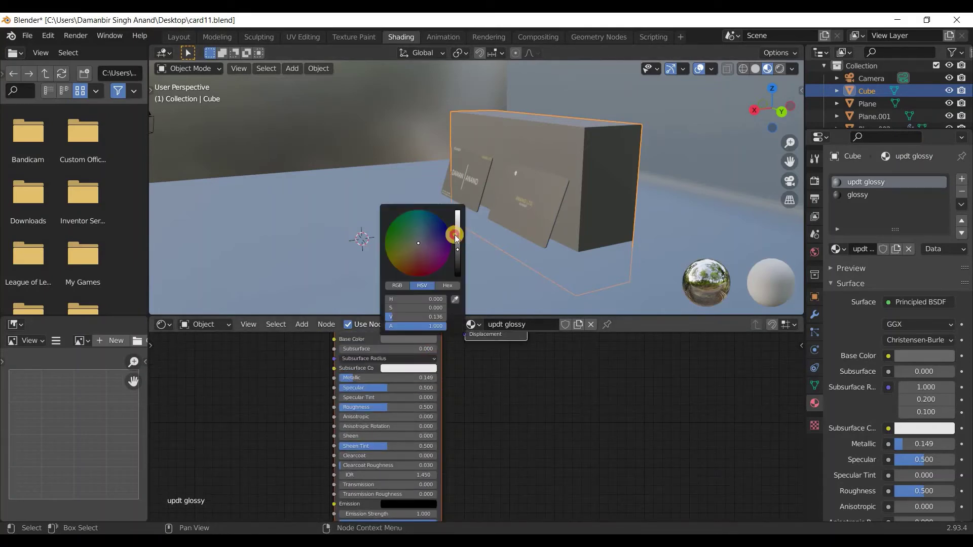
drag(455, 235, 421, 229)
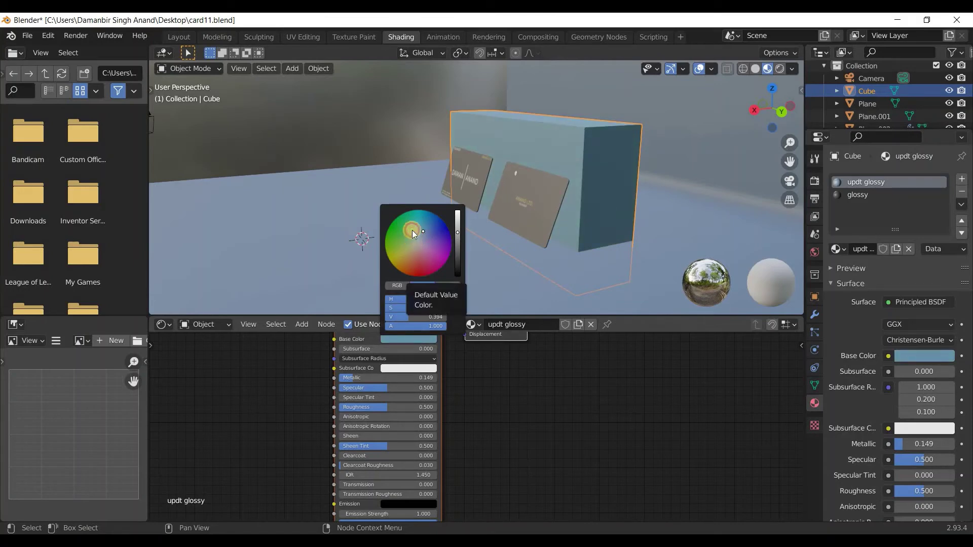
click(412, 230)
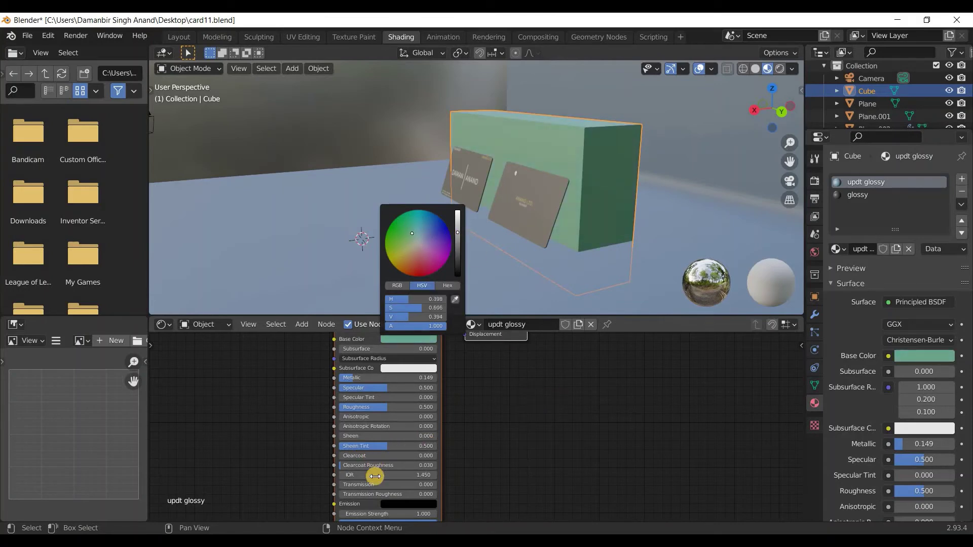
Set Transmission to 1.0, Specular to 0.711 and Roughness to 0.173
shift+scroll(532, 378, down, 2)
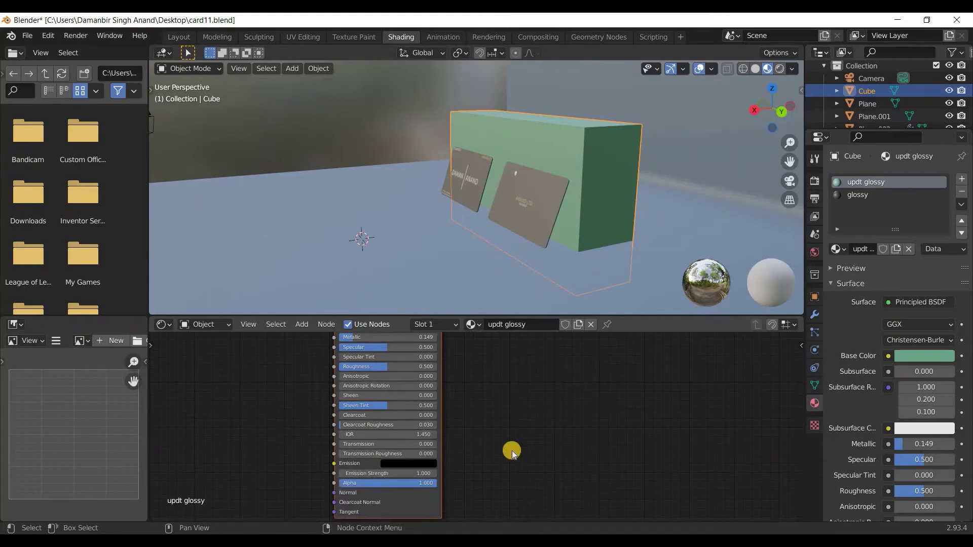
click(390, 450)
drag(439, 445, 547, 352)
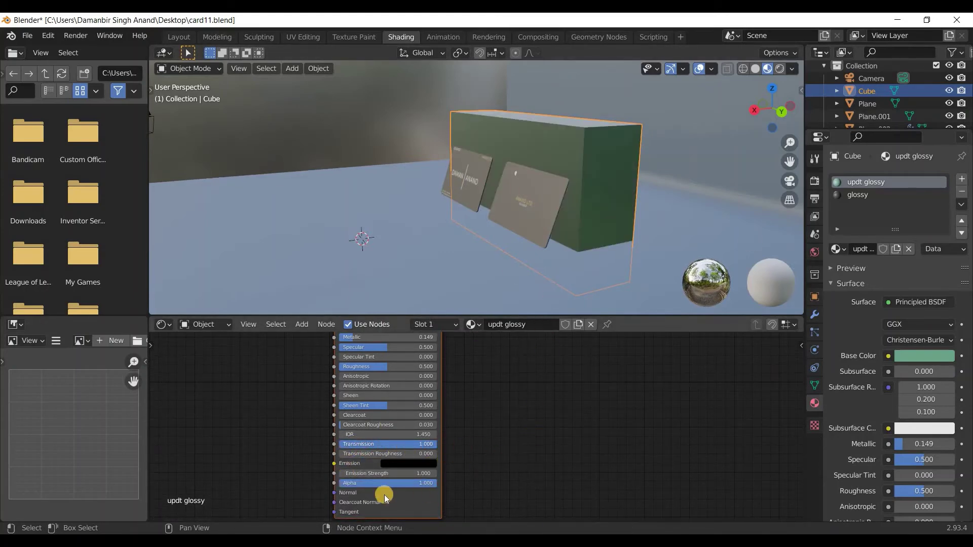
click(397, 351)
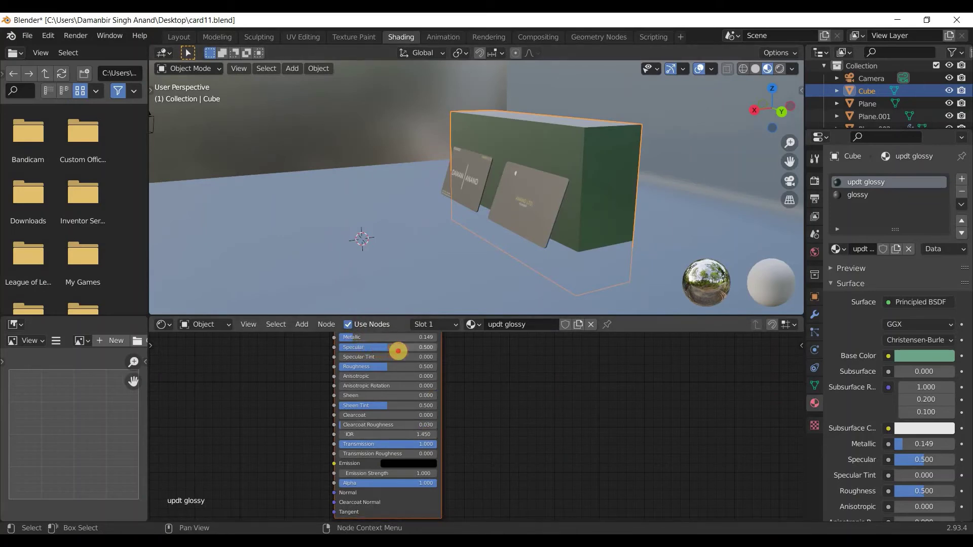
drag(397, 351, 368, 344)
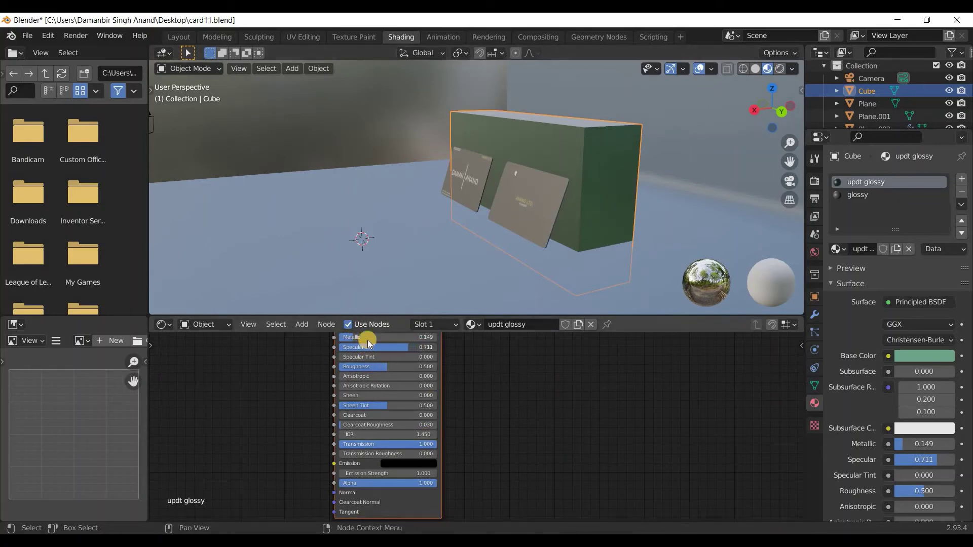
drag(372, 337, 333, 367)
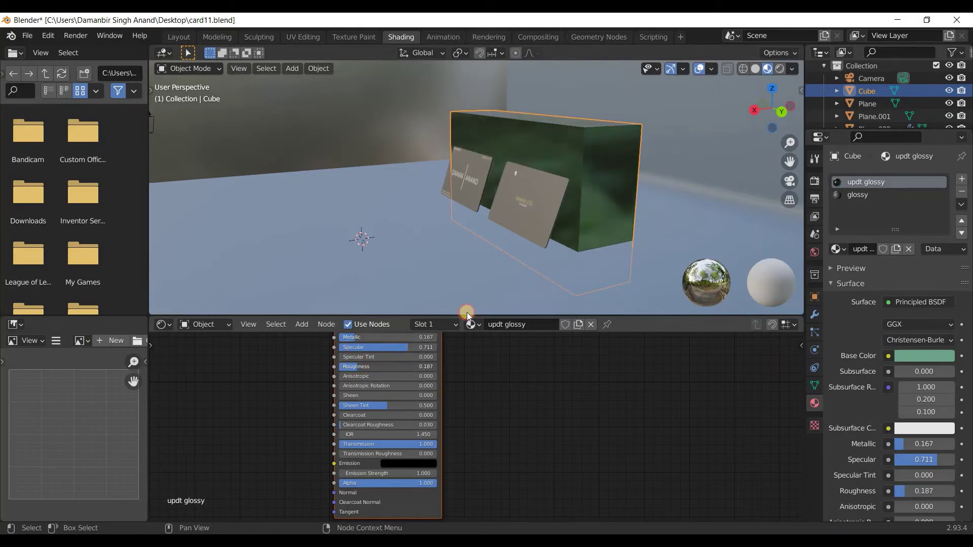
Preview the green box rendered through the camera, then return to Material Preview
click(789, 183)
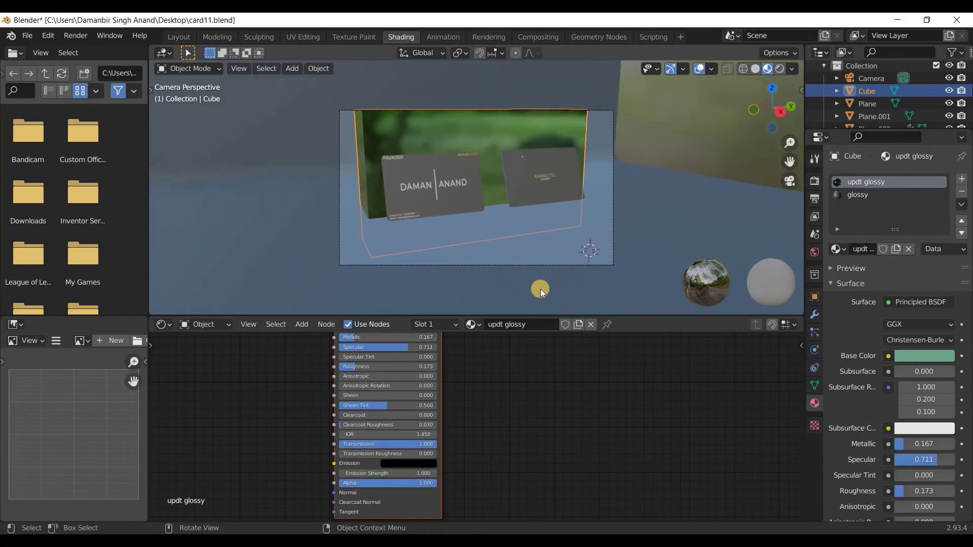
key(z)
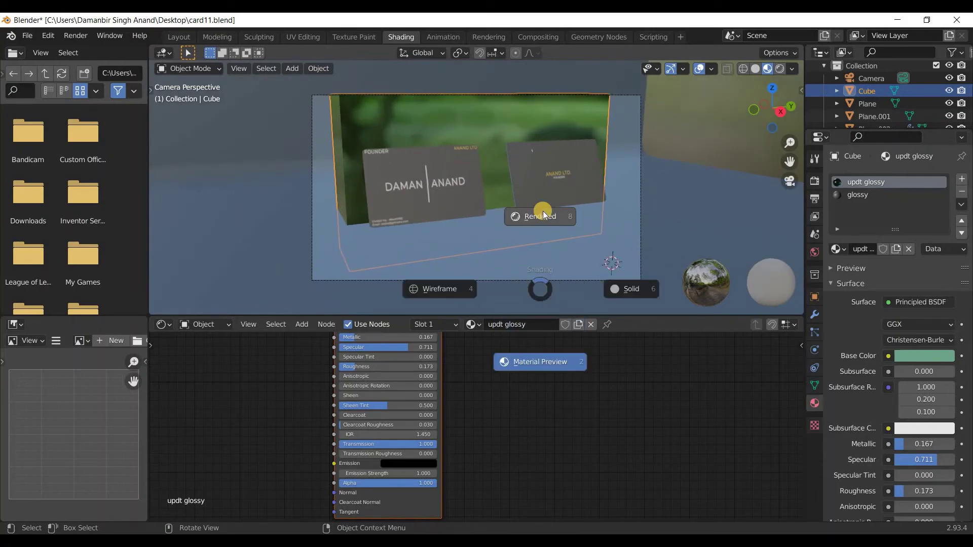
click(549, 211)
key(z)
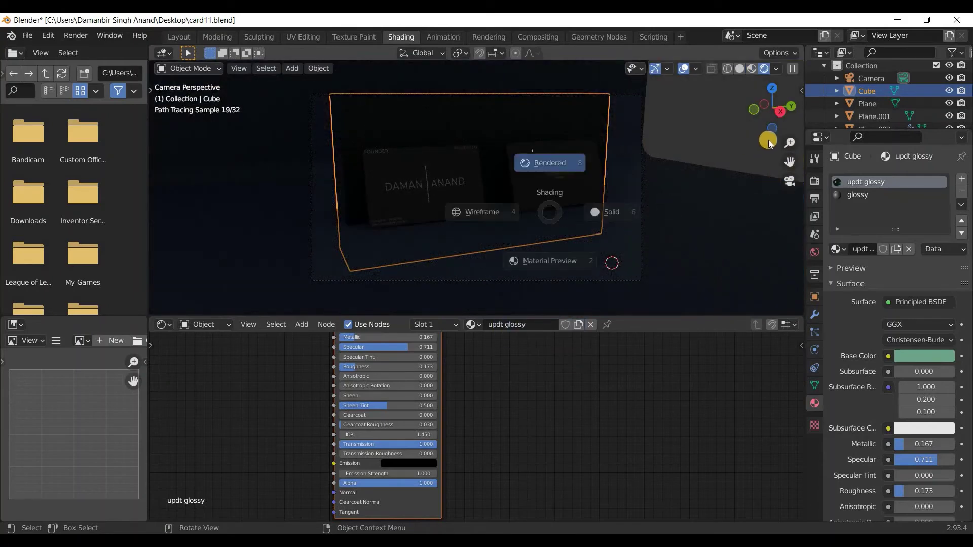
click(719, 228)
key(z)
click(760, 215)
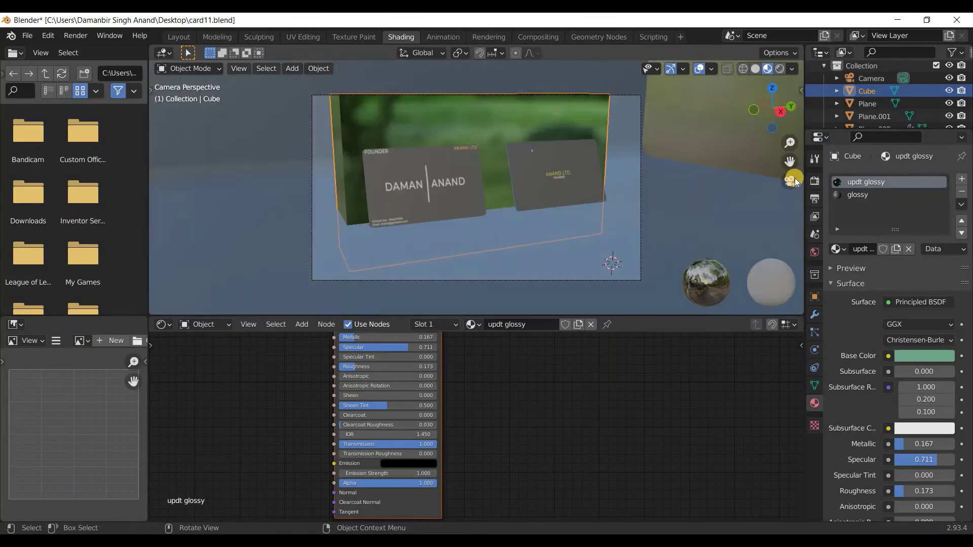
mouse_move(549, 229)
middle_down()
mouse_move(343, 82)
mouse_move(378, 247)
middle_up()
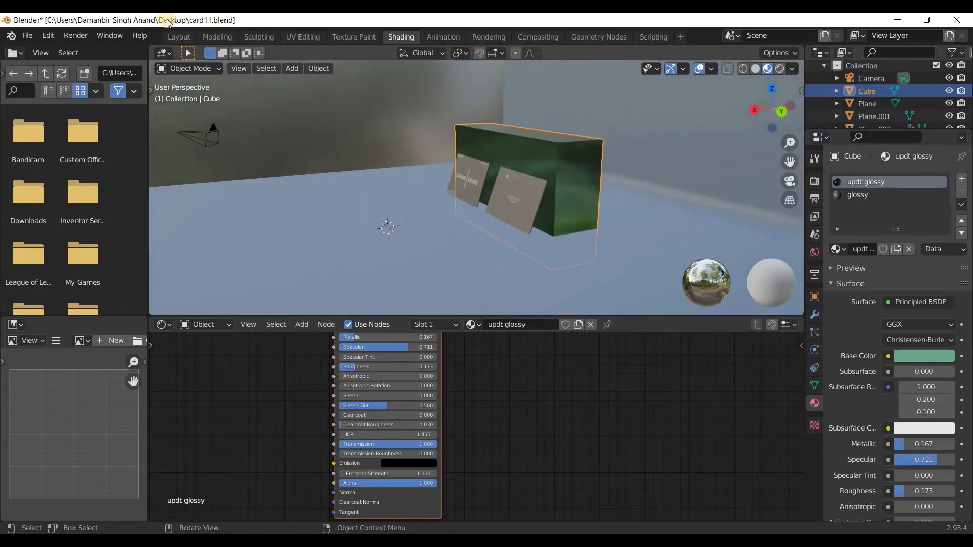
In the Layout workspace, add an area light and raise it along Z
click(178, 36)
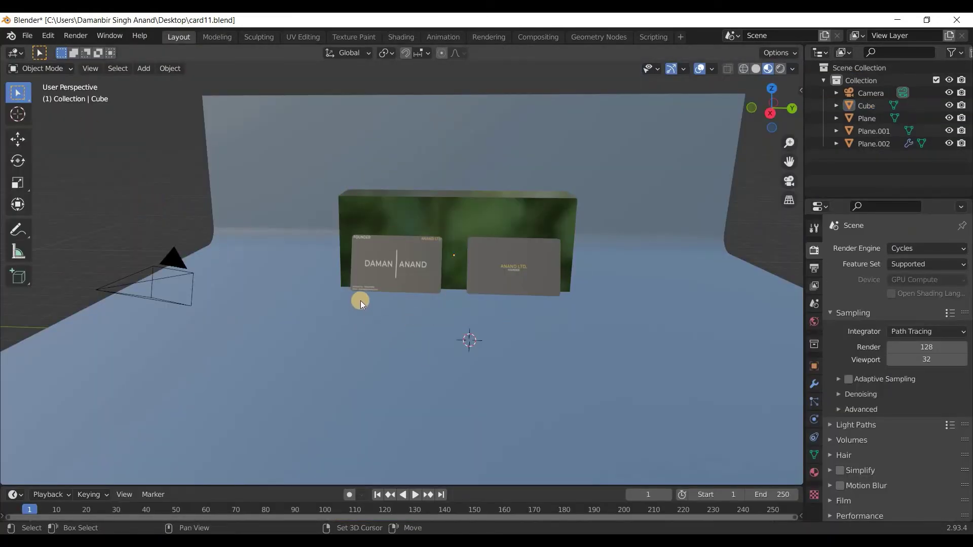
key(shift+a)
mouse_move(312, 301)
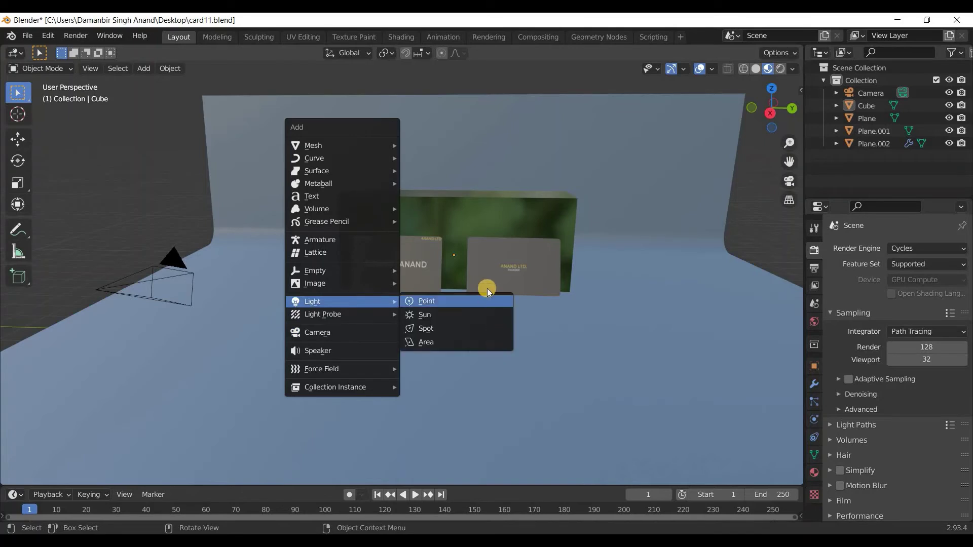
click(474, 342)
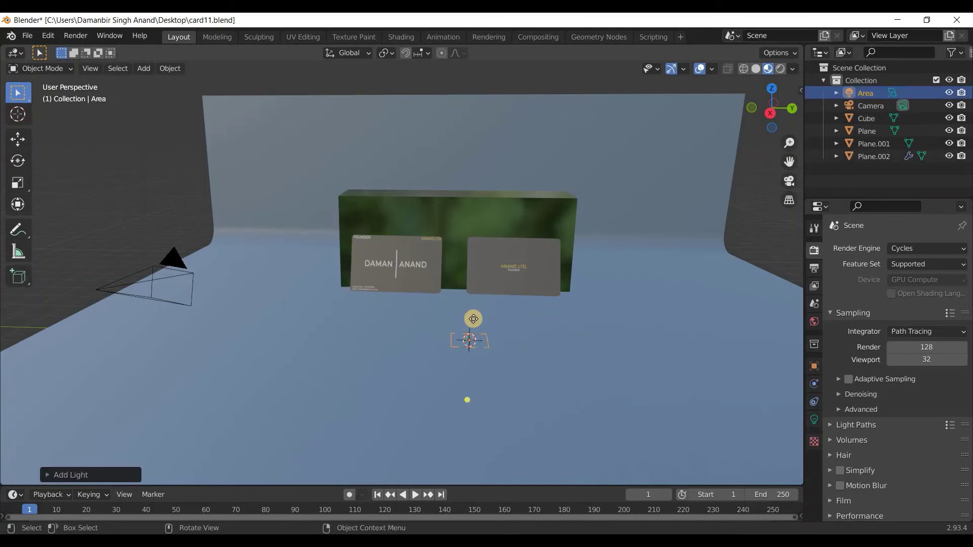
key(g)
key(z)
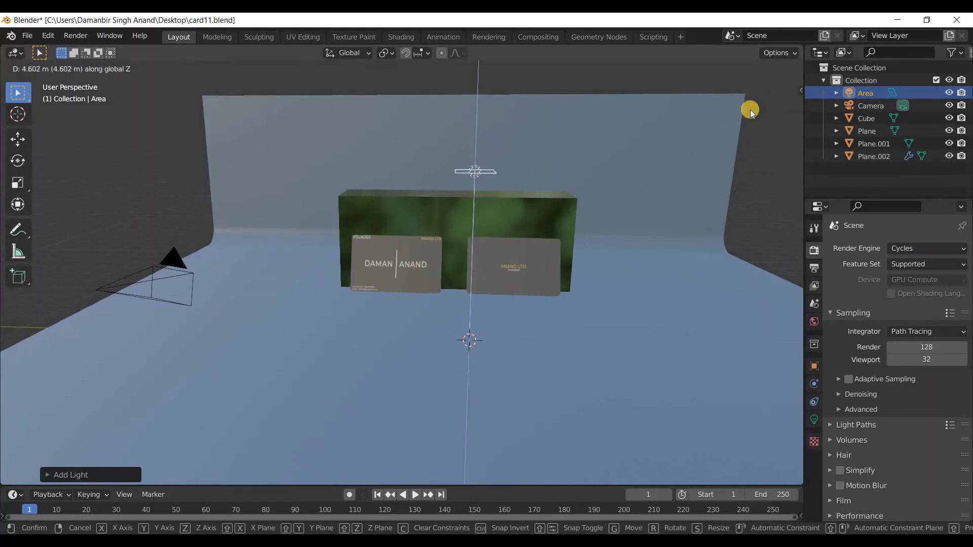
click(752, 107)
Tilt the area light so its beam aims at the cards
middle_drag(625, 100, 679, 108)
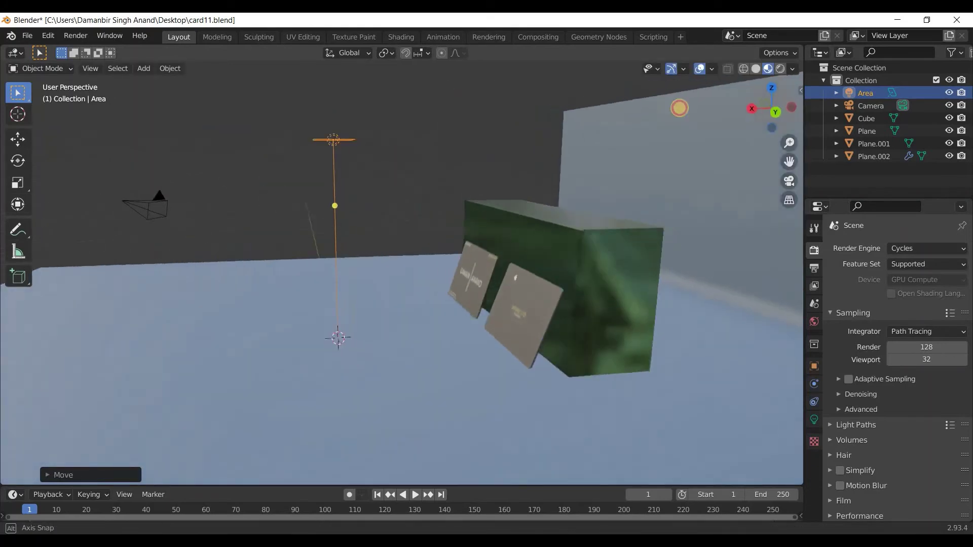
drag(679, 108, 749, 107)
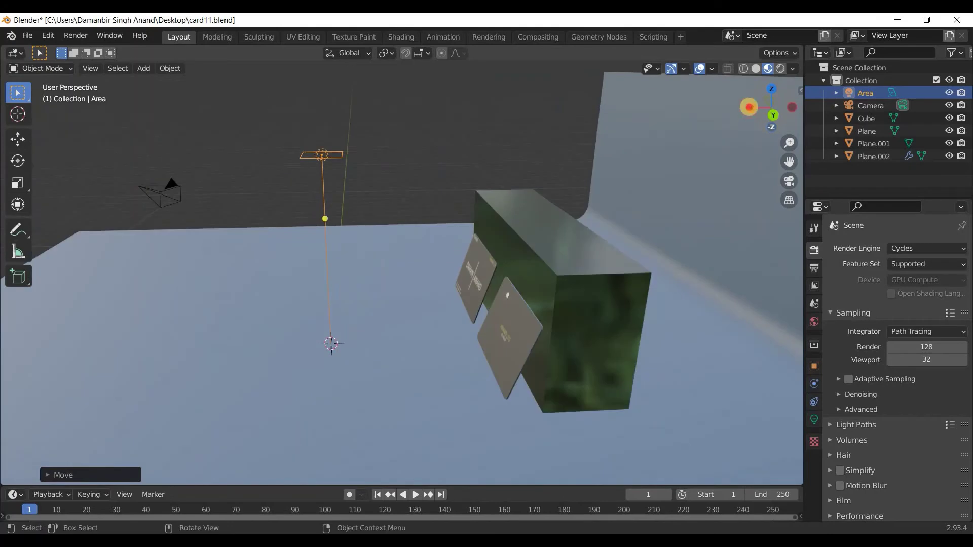
drag(754, 96, 756, 101)
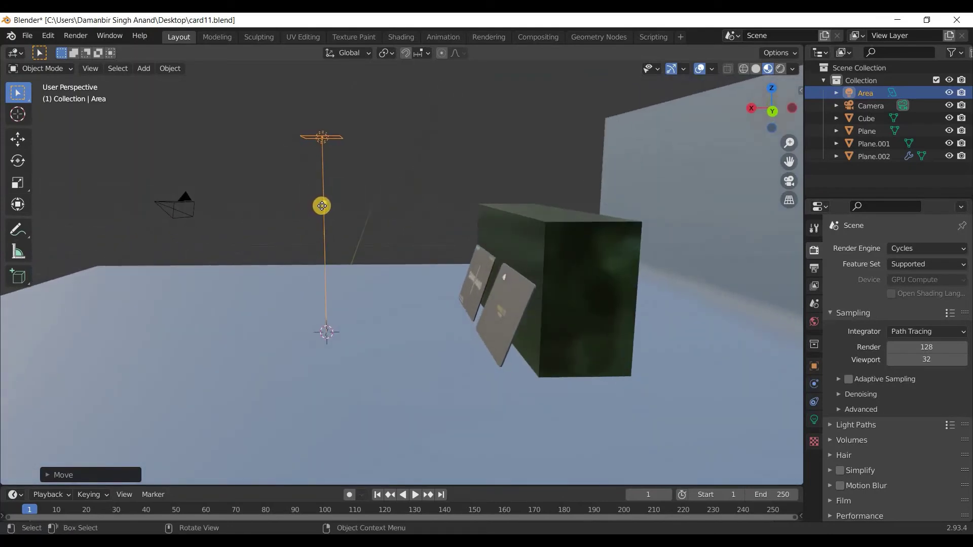
drag(336, 205, 379, 192)
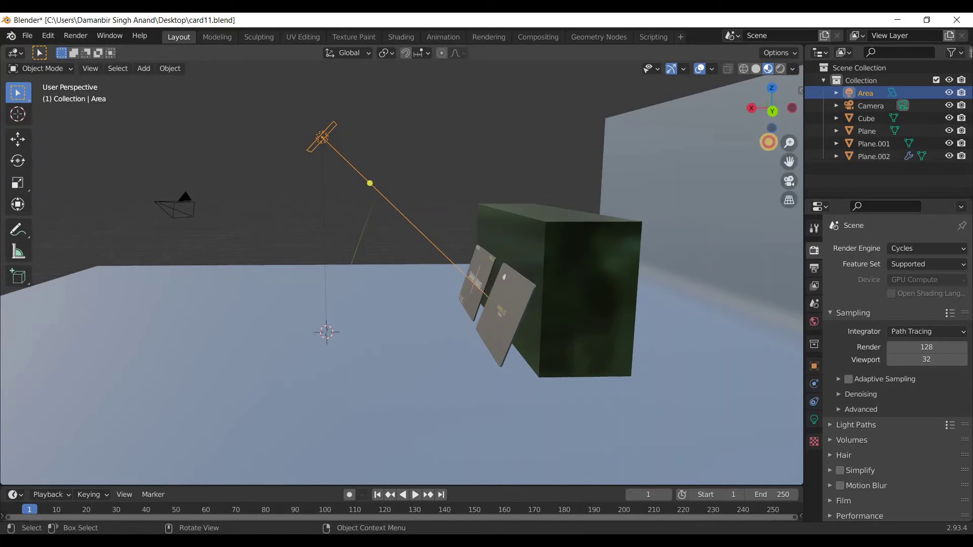
middle_drag(765, 180, 387, 258)
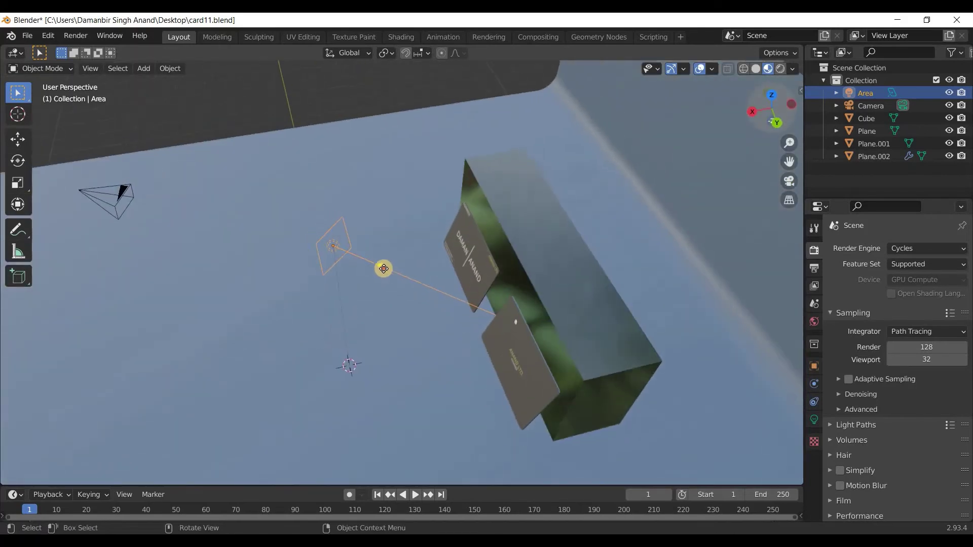
drag(387, 258, 463, 256)
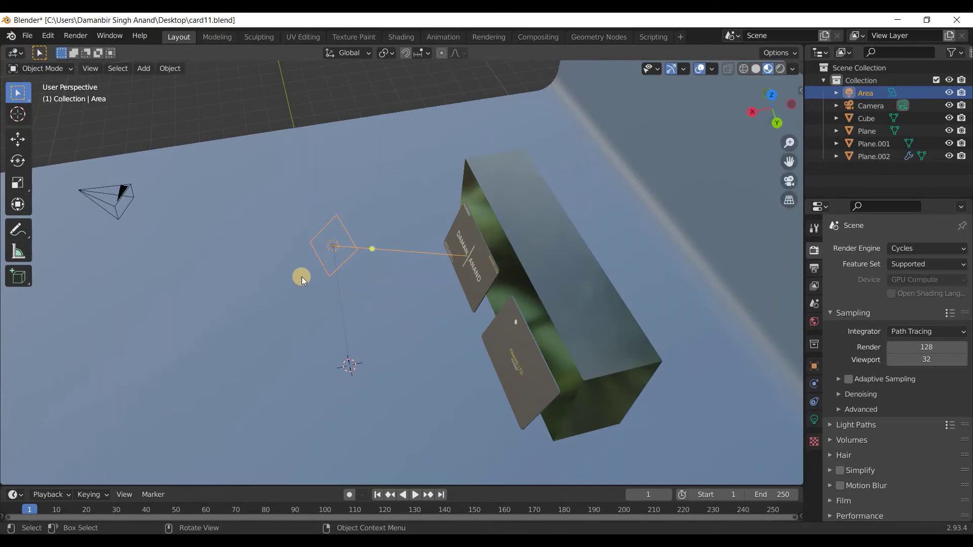
Duplicate the light as Area.001, raise it higher and aim it at the right-hand card
key(shift+d)
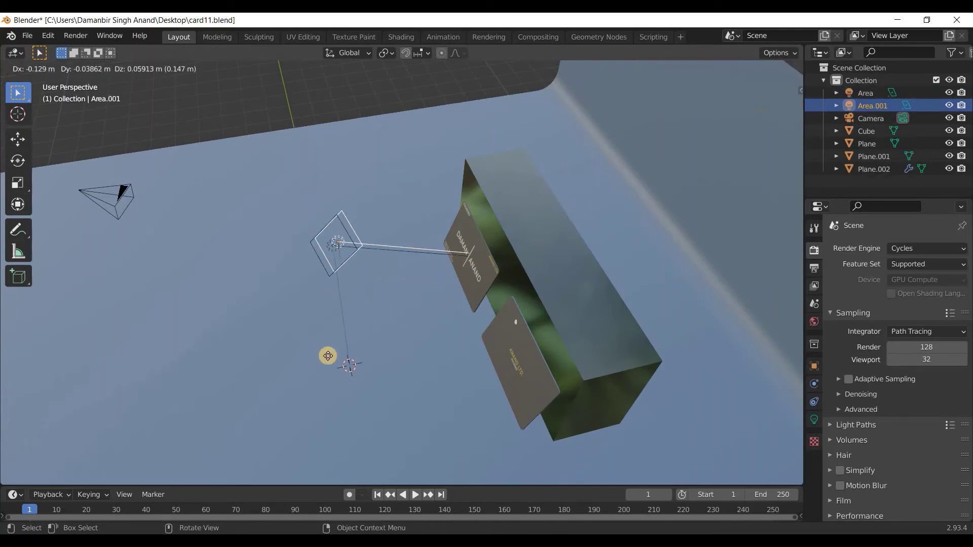
click(758, 109)
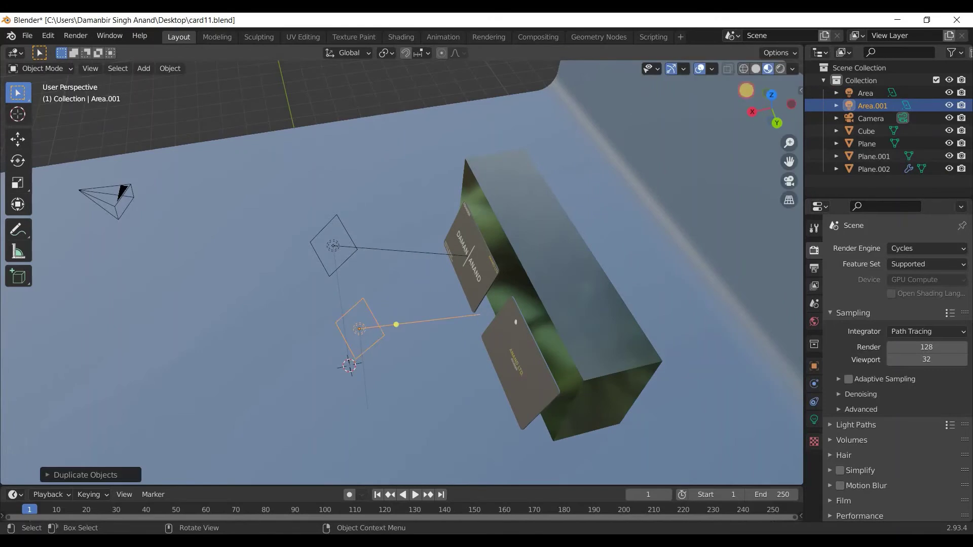
middle_drag(750, 473, 342, 227)
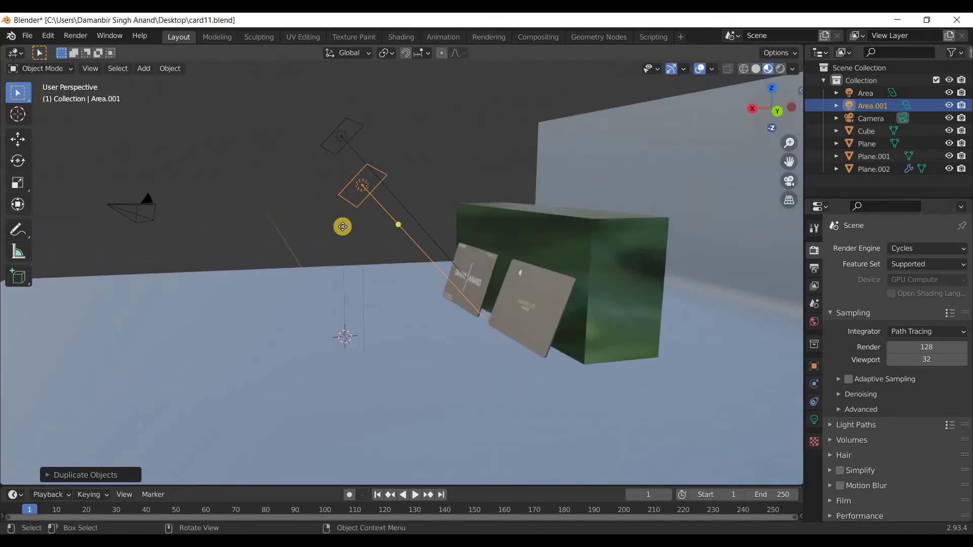
key(g)
key(z)
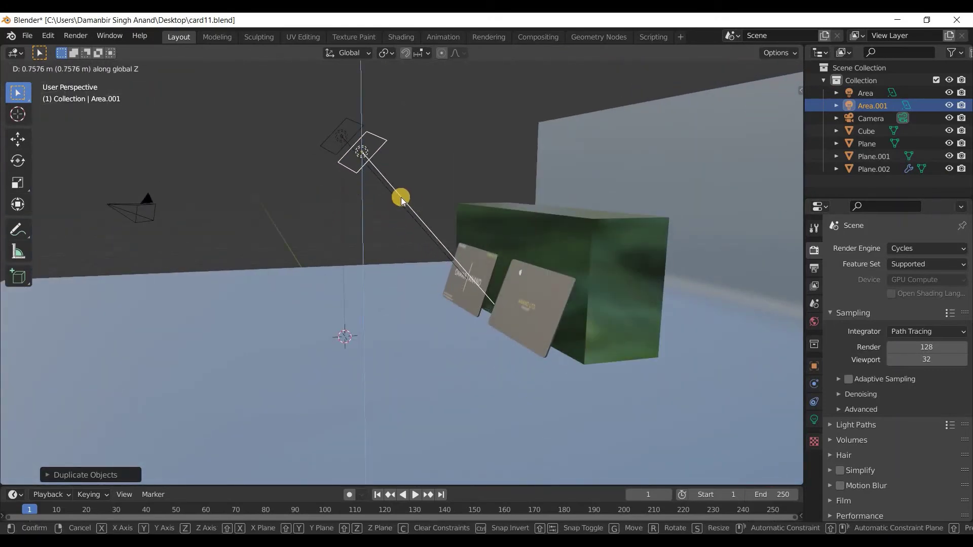
click(421, 211)
drag(421, 210, 528, 320)
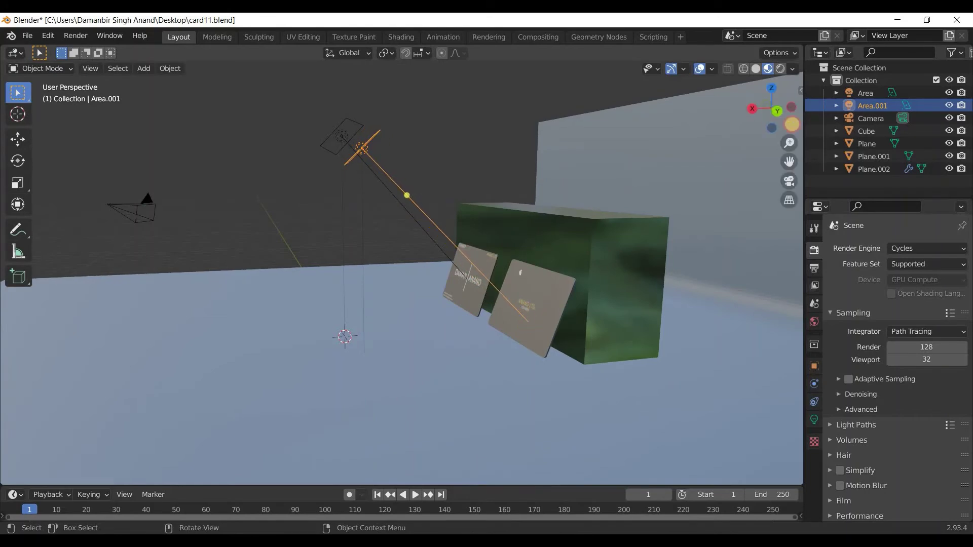
Check the lighting through the camera, then return to Material Preview shading
middle_drag(53, 143, 760, 109)
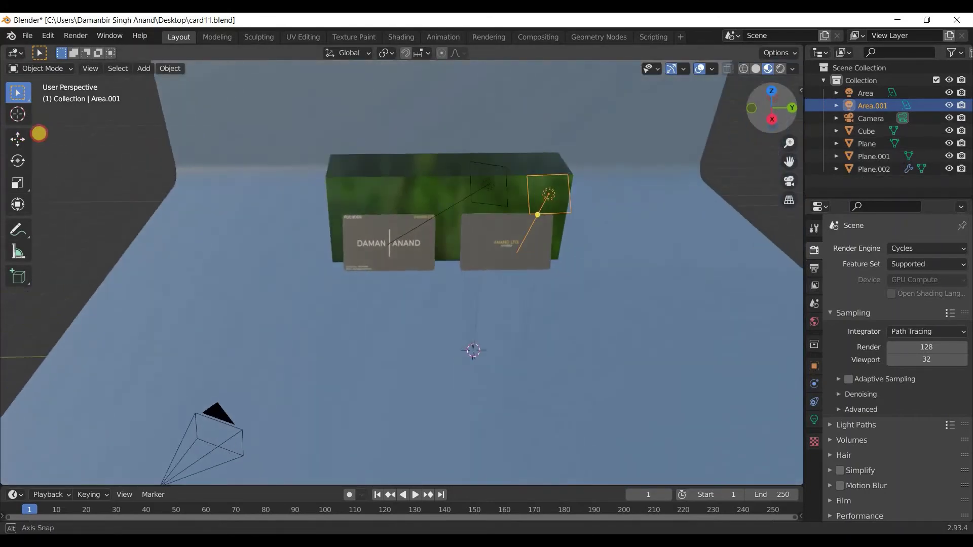
drag(760, 109, 715, 247)
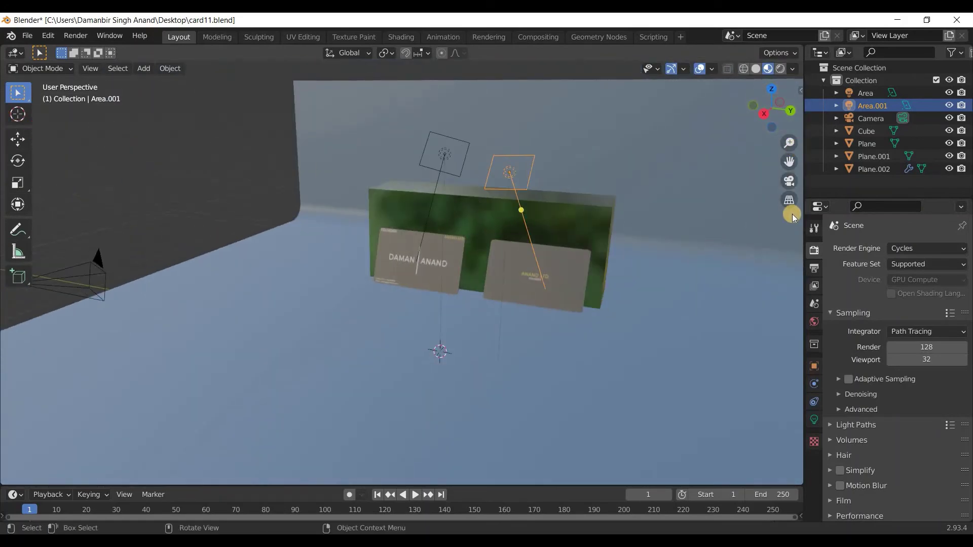
key(KP_0)
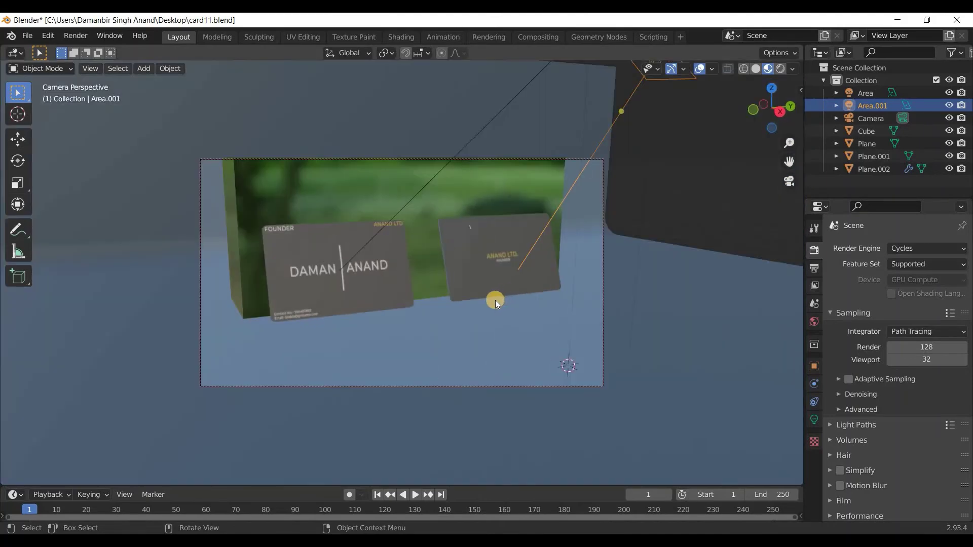
key(z)
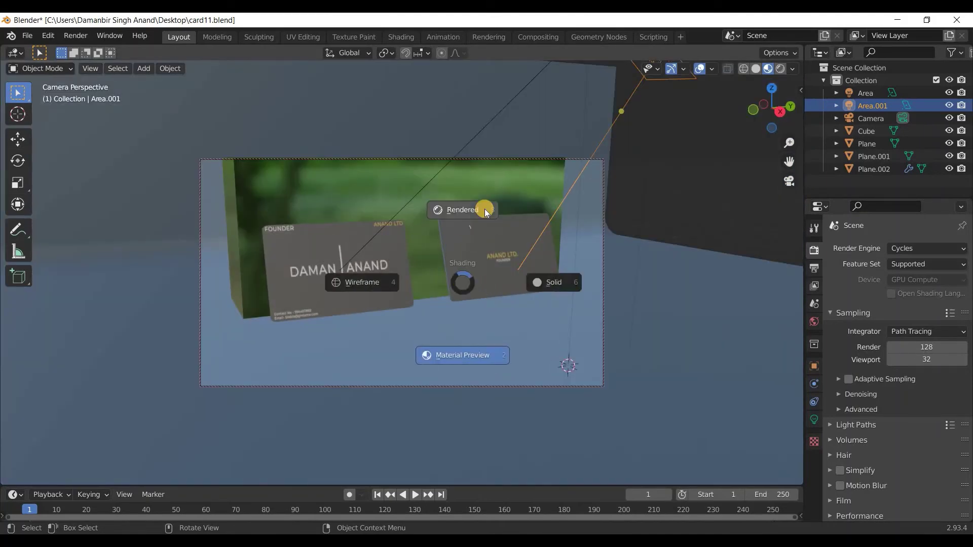
click(721, 168)
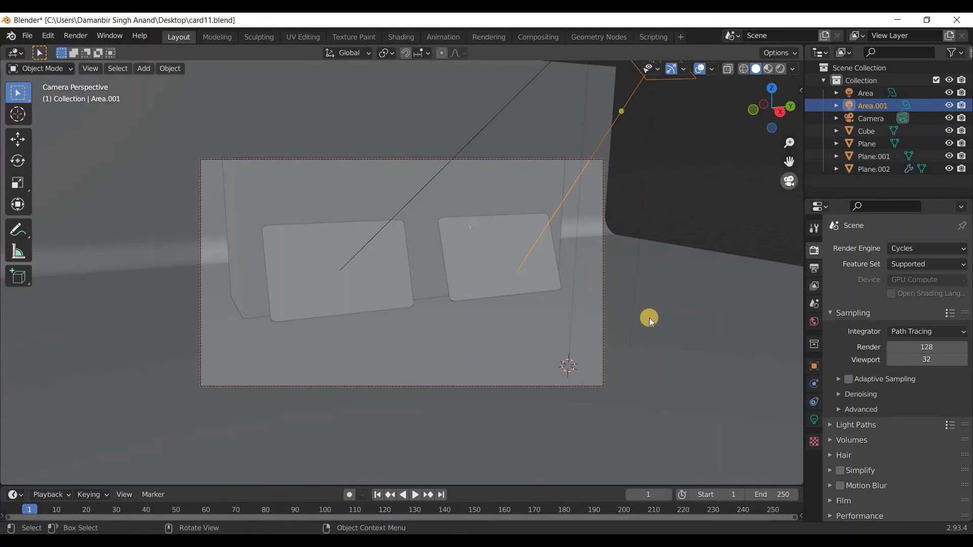
middle_drag(649, 317, 702, 243)
key(z)
click(704, 314)
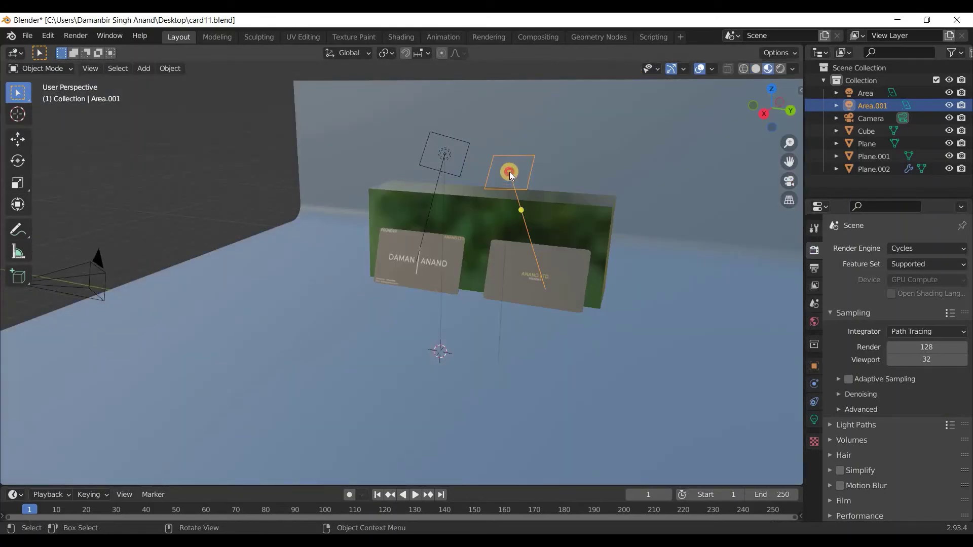
Select the duplicated area light Area.001 and give it a trial power of 1 MW
click(655, 289)
key(ctrl+z)
click(814, 425)
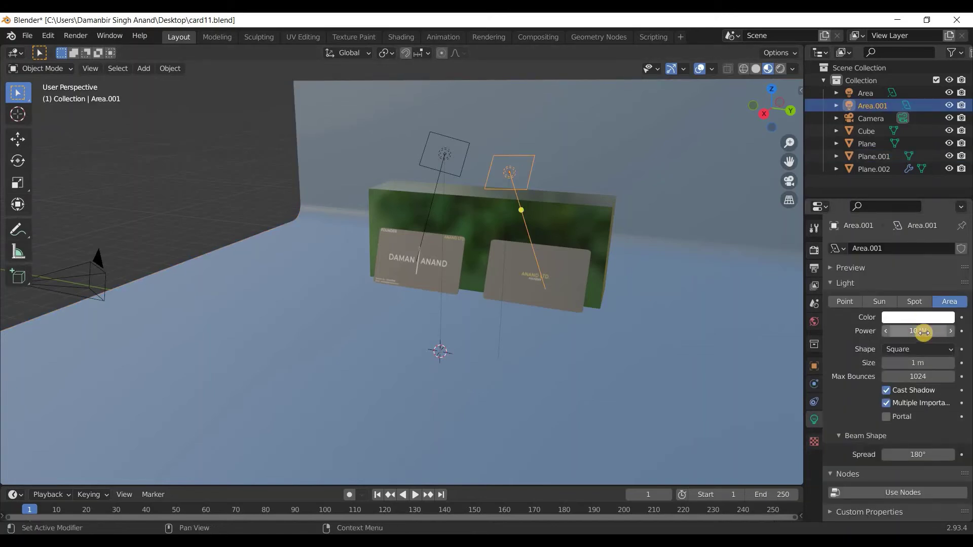
click(929, 331)
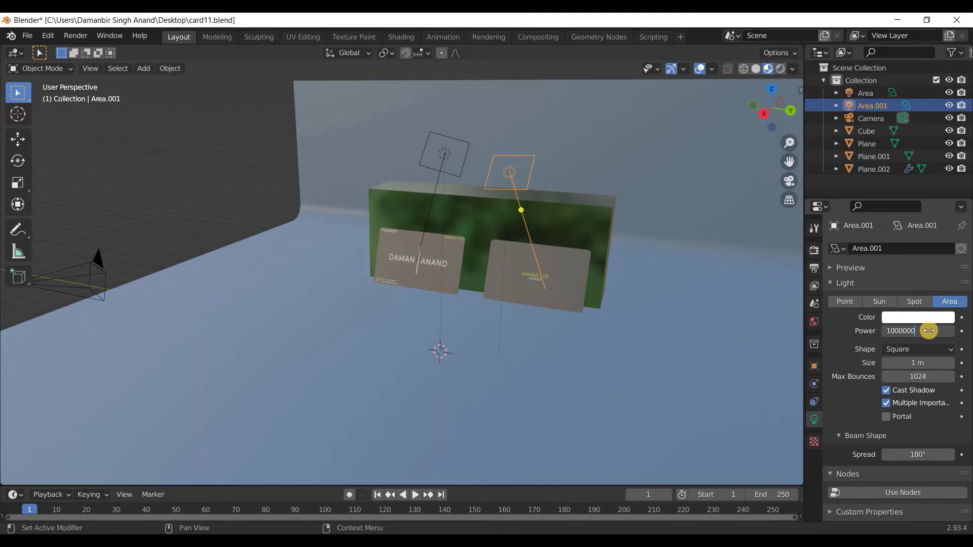
key(Return)
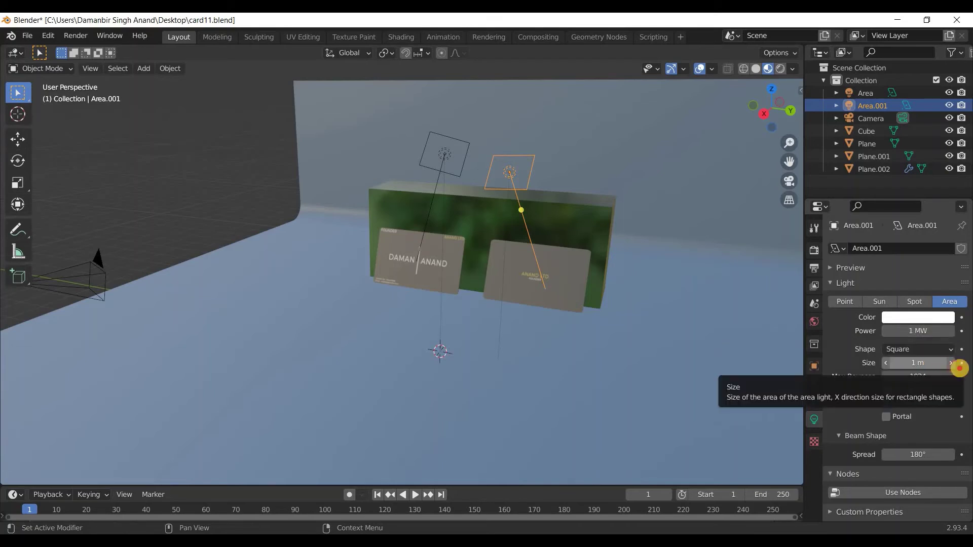
Enlarge Area.001 to 2.23 m and the original Area light to 2.7 m, then save
drag(935, 363, 497, 224)
click(445, 154)
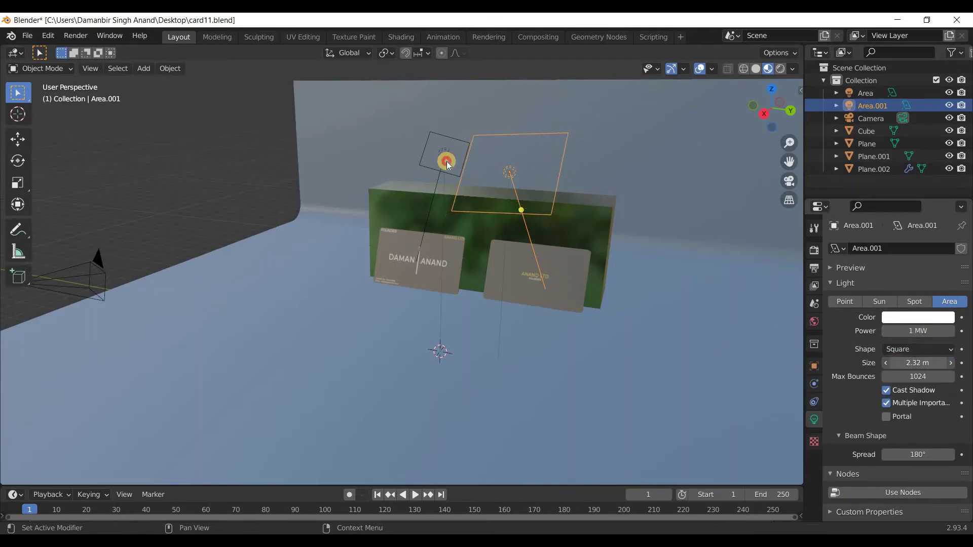
drag(873, 357, 553, 209)
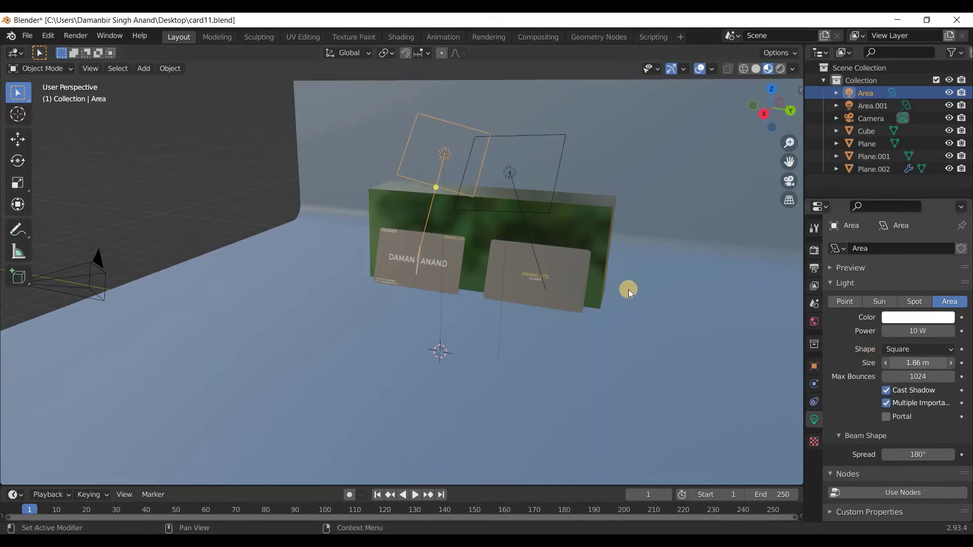
click(508, 175)
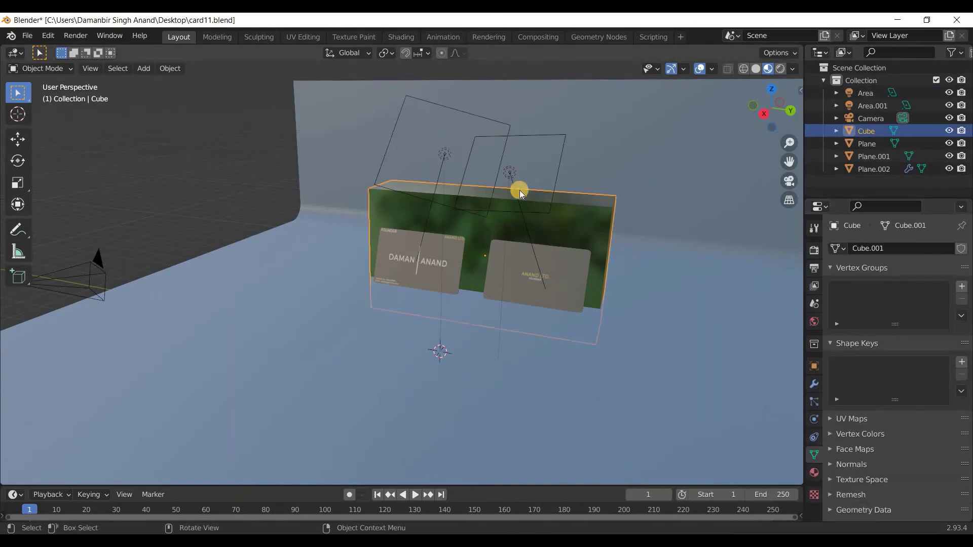
click(520, 195)
key(ctrl+s)
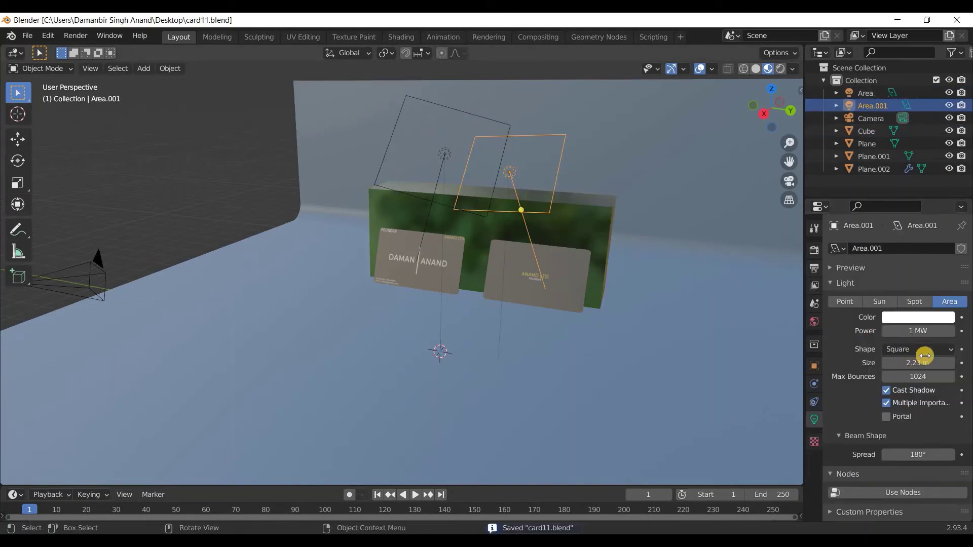
Set the power of both Area.001 and Area to 1000 W
click(919, 338)
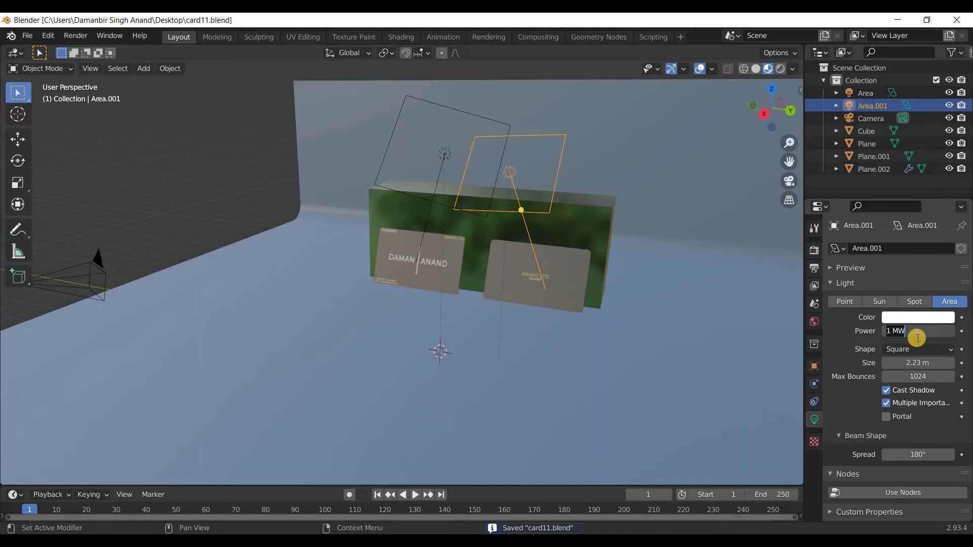
text(00)
key(Return)
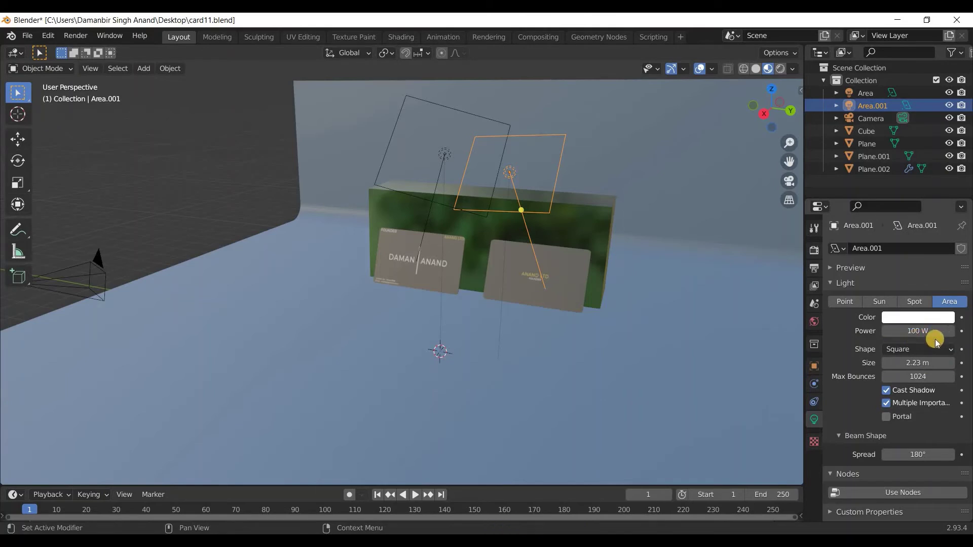
click(448, 150)
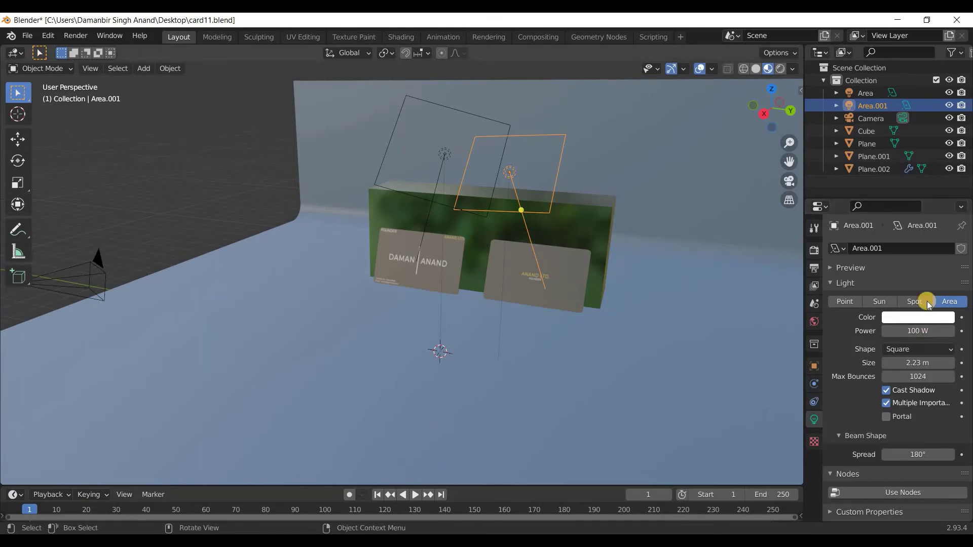
click(923, 333)
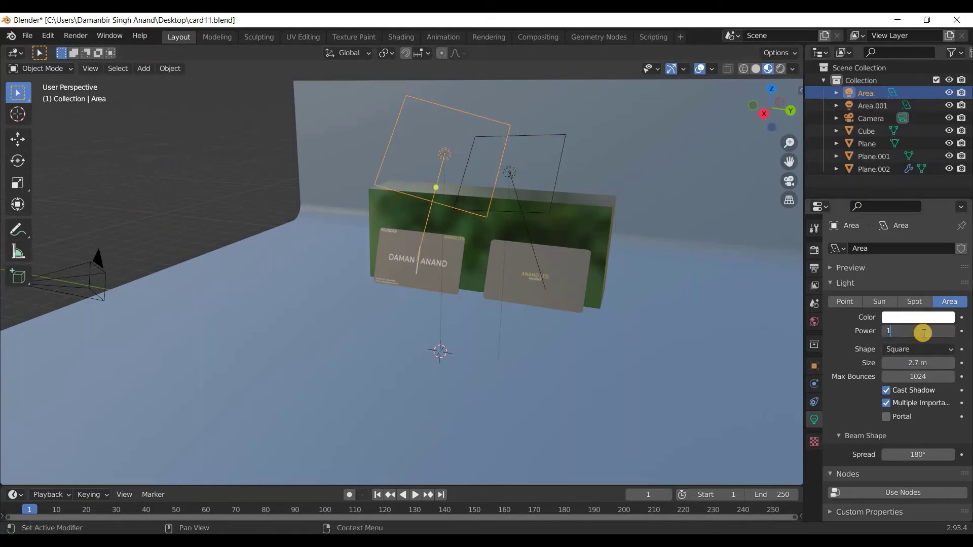
text(000)
key(Return)
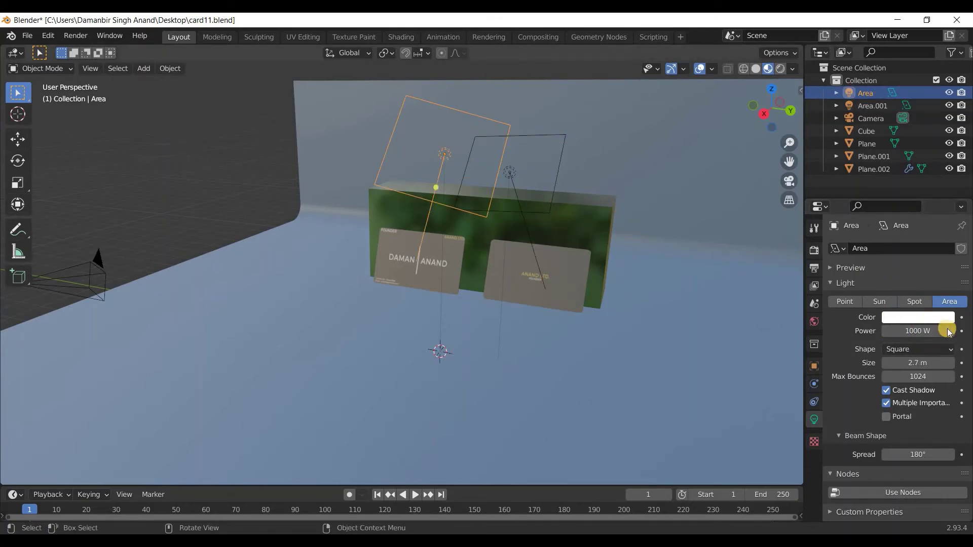
key(ctrl+z)
key(ctrl+z)
click(936, 331)
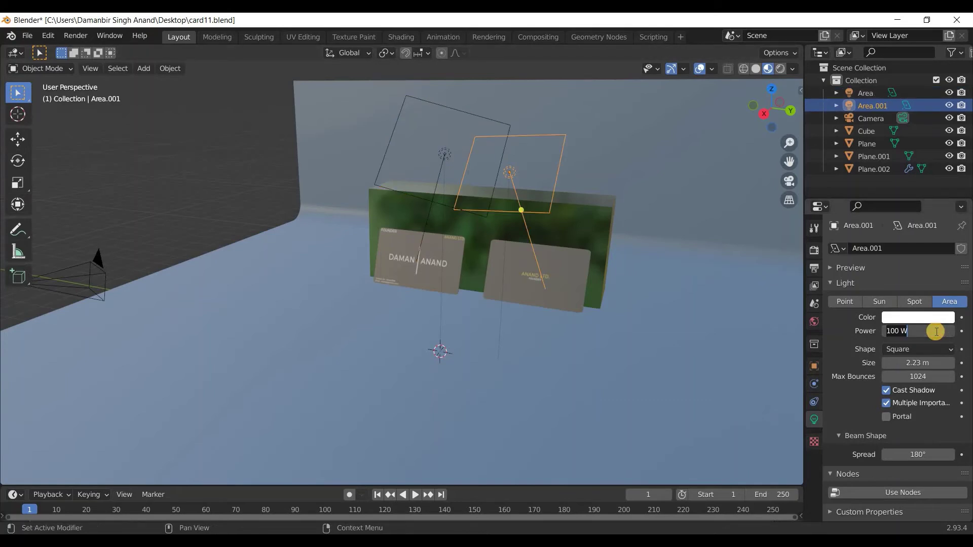
key(Return)
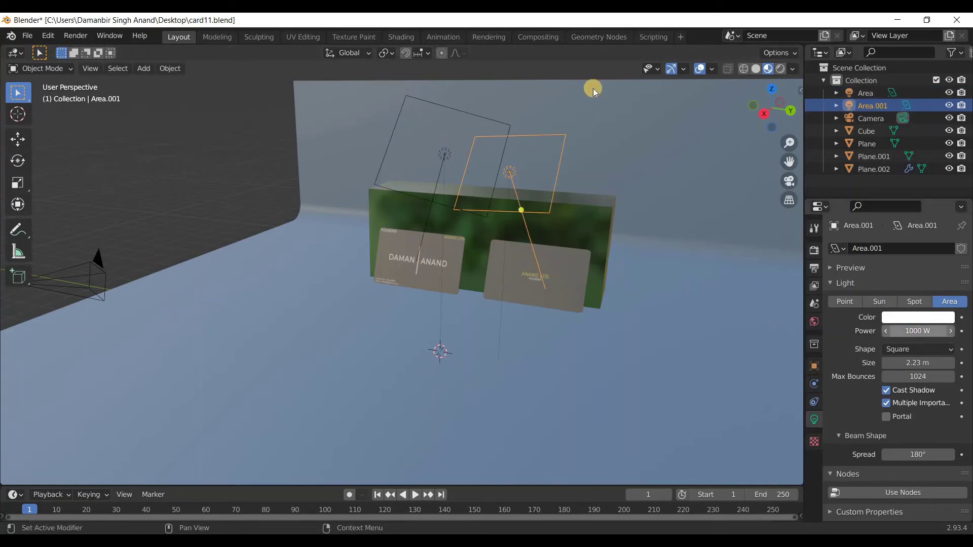
middle_drag(546, 279, 500, 301)
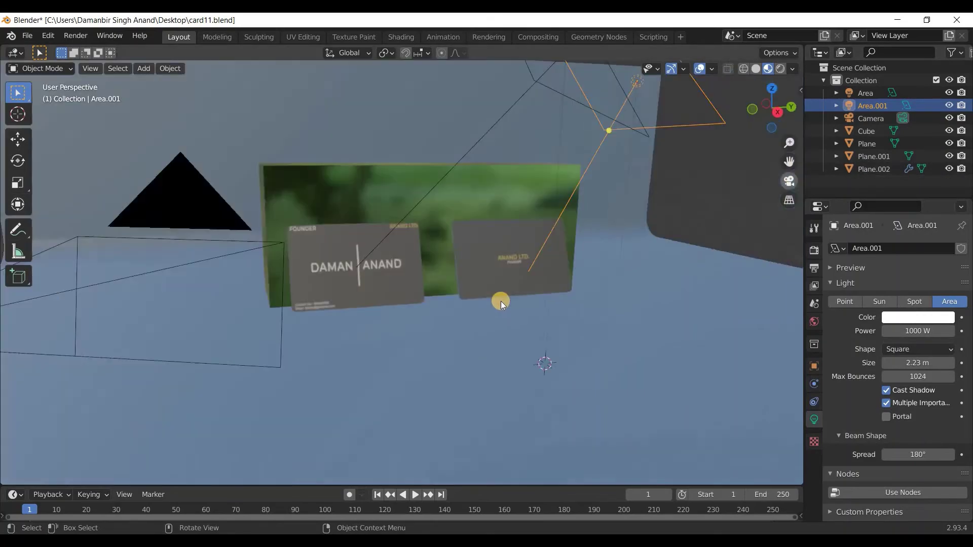
key(KP_0)
key(z)
click(512, 241)
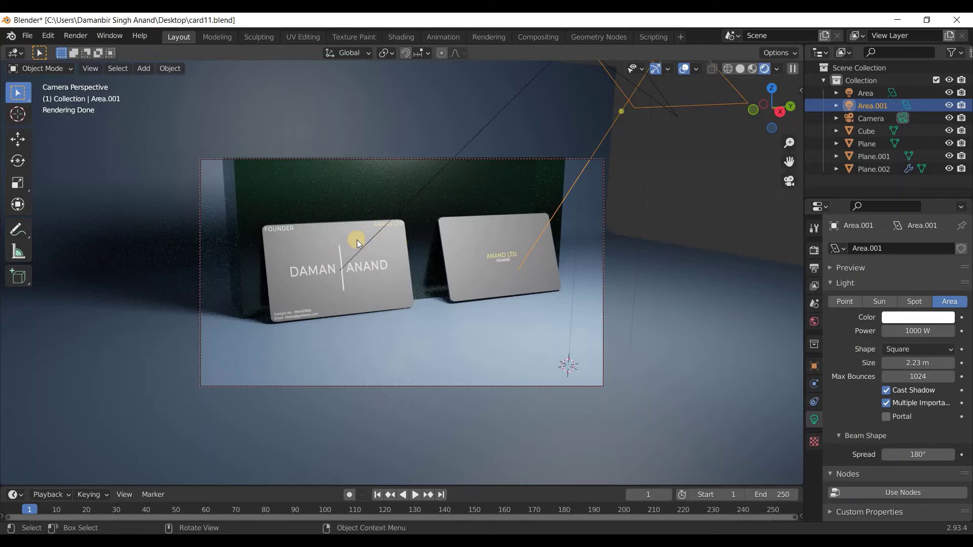
key(z)
click(370, 439)
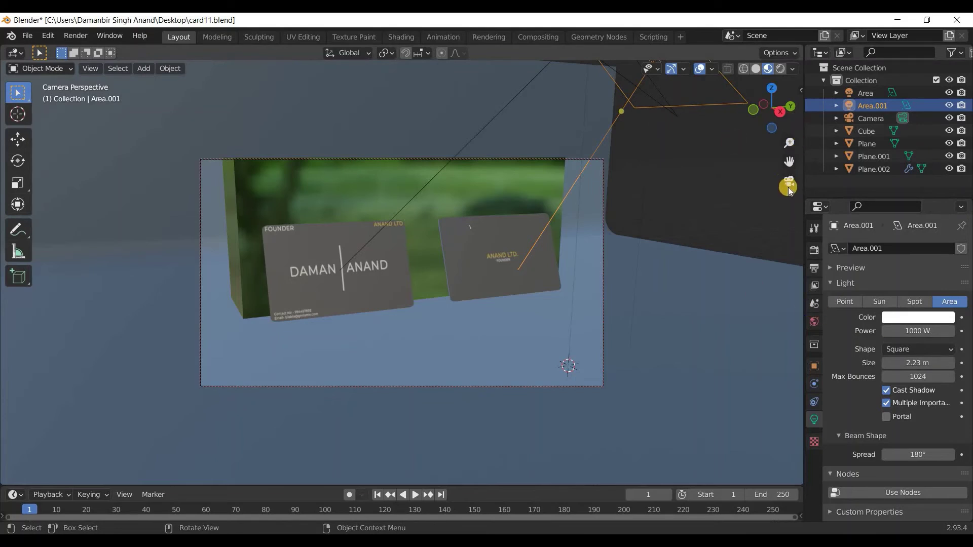
middle_drag(427, 159, 436, 150)
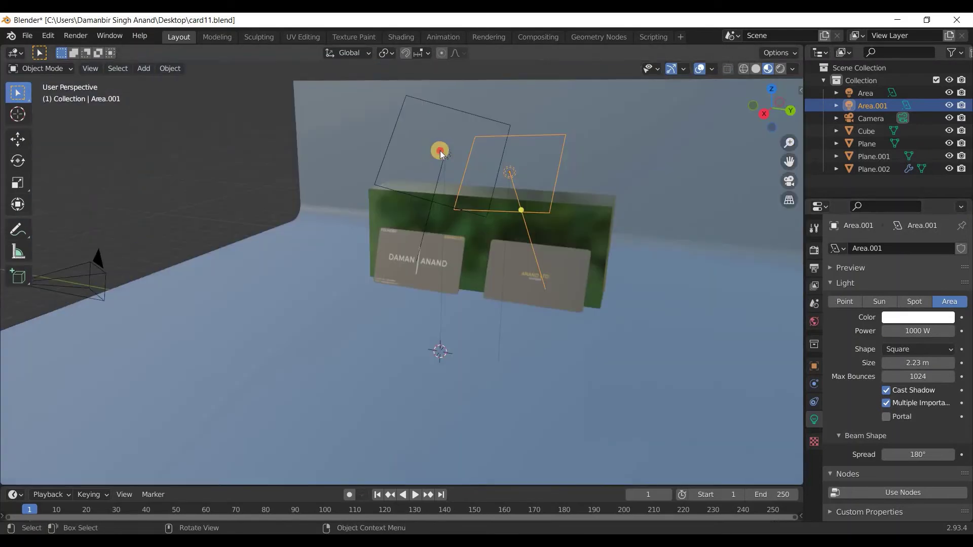
Select both area lights and slide them along the global X axis
click(515, 174)
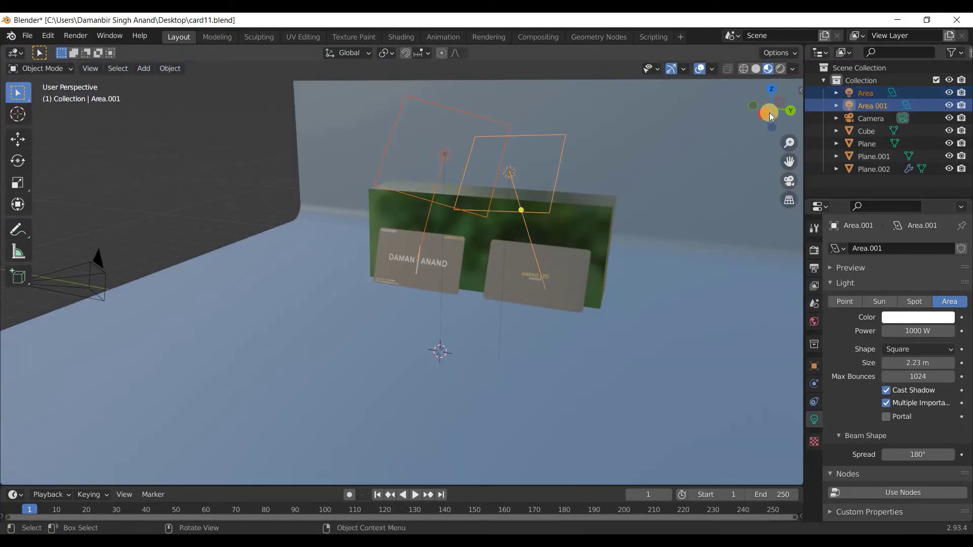
middle_drag(673, 109, 387, 195)
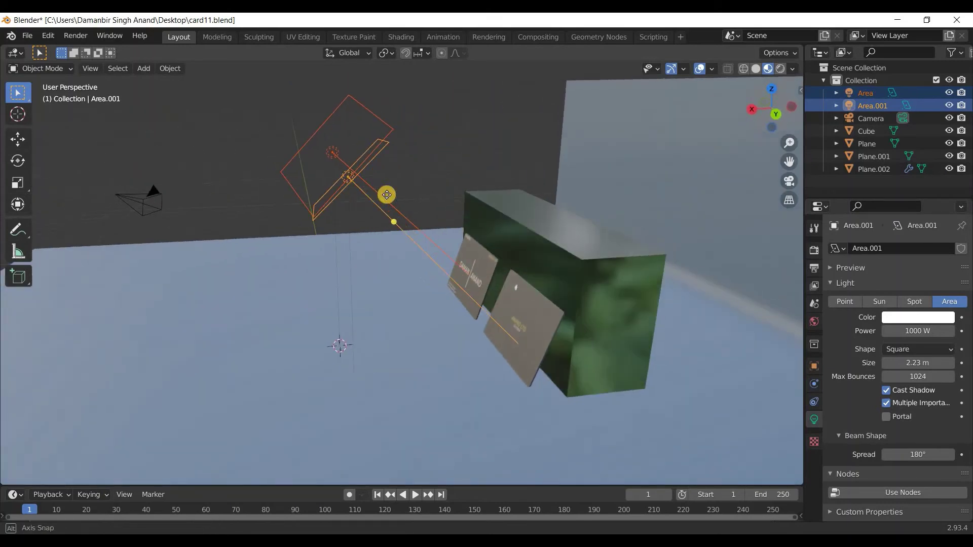
key(g)
key(x)
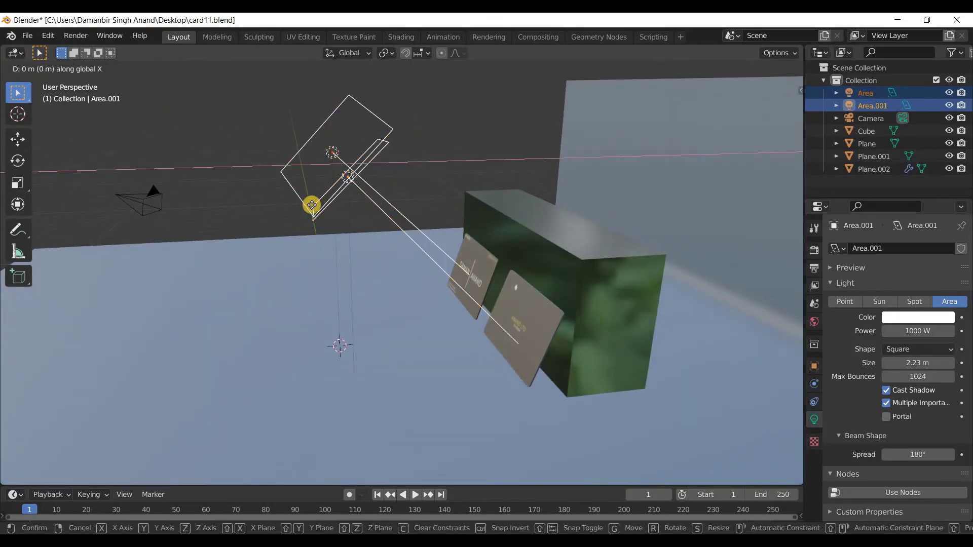
click(289, 238)
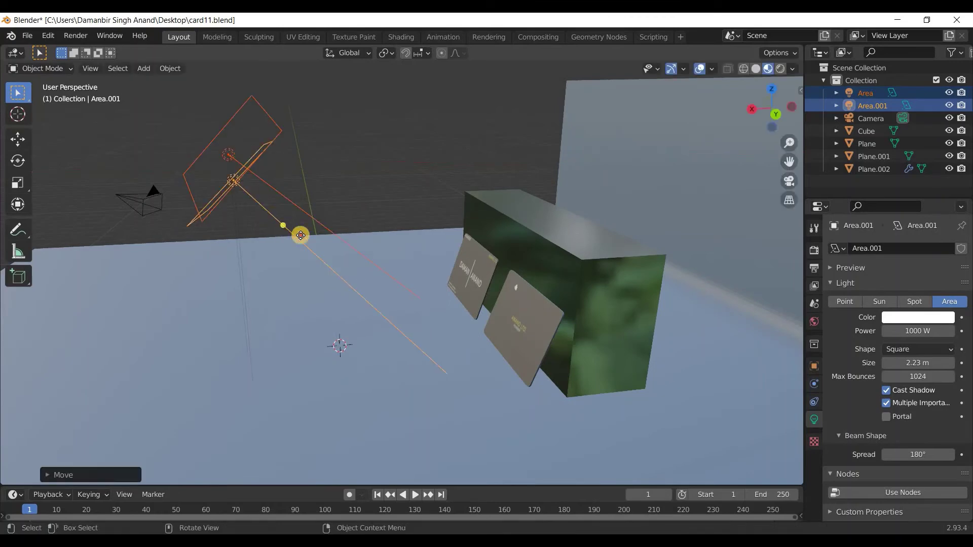
Aim both area lights at the cards, then re-aim Area alone at the card
drag(521, 322, 762, 126)
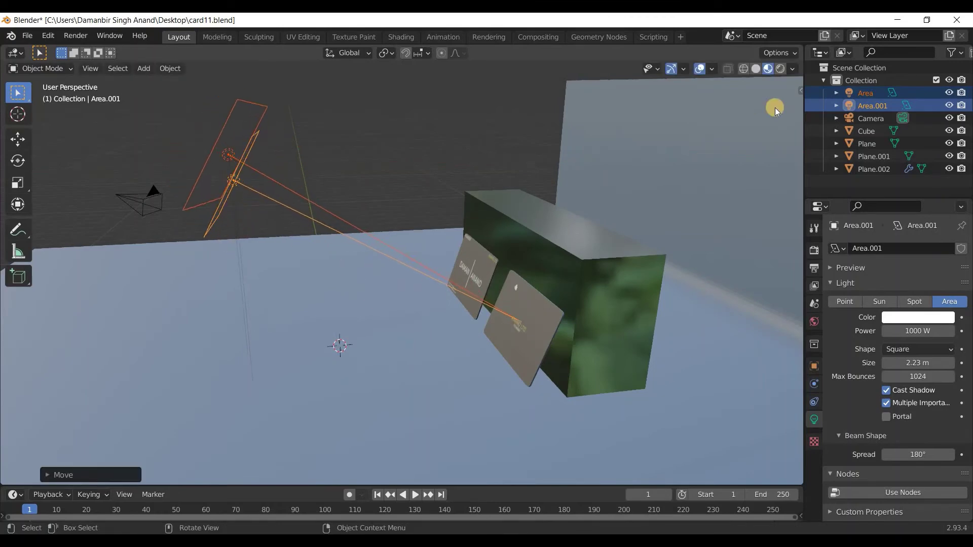
middle_drag(292, 123, 367, 107)
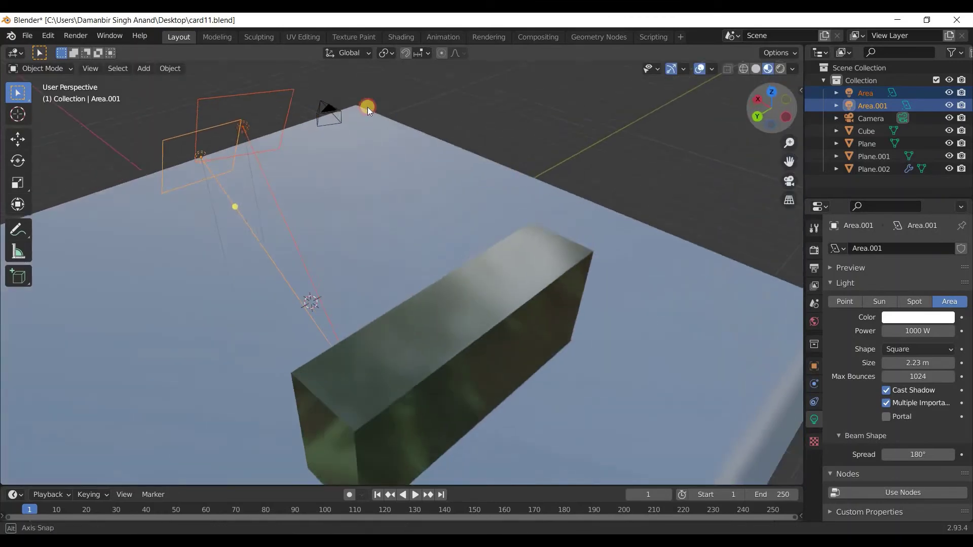
click(235, 135)
click(251, 133)
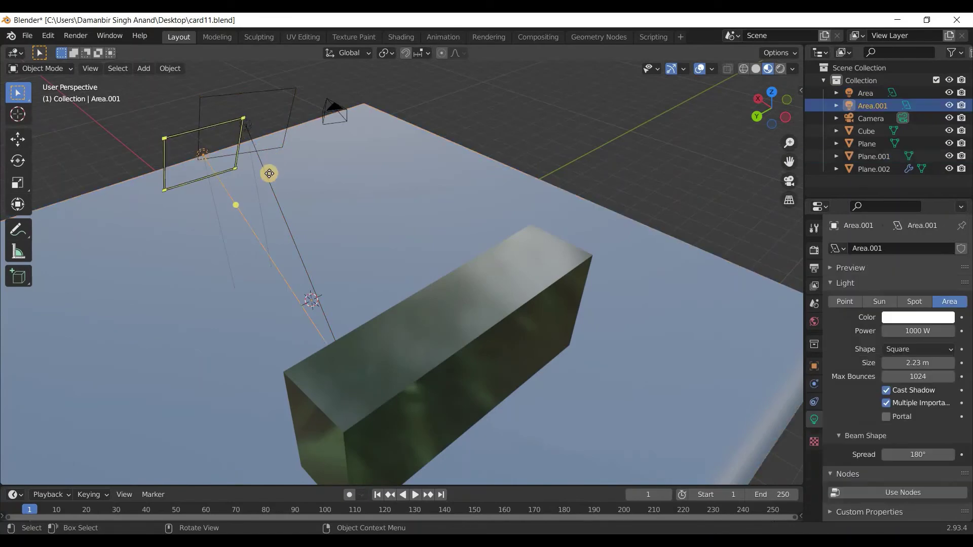
click(268, 175)
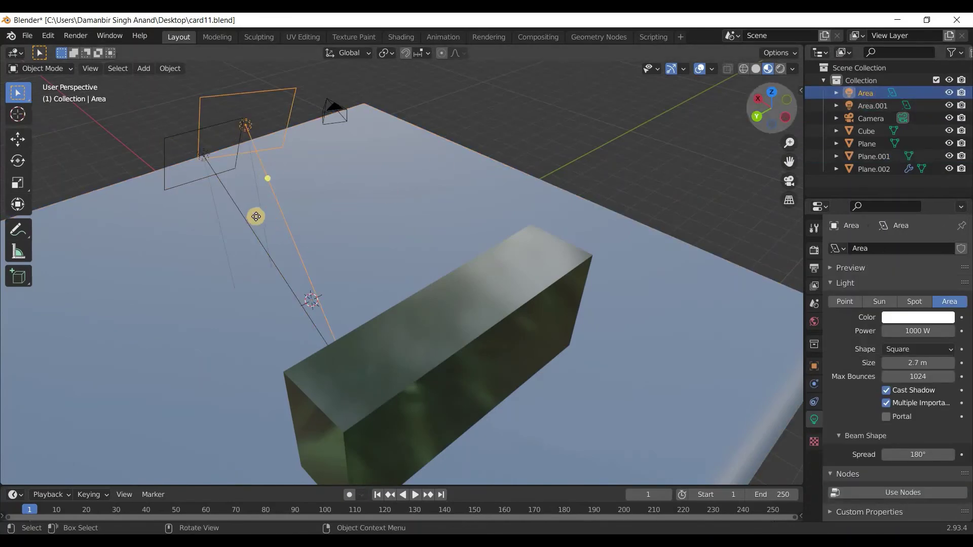
middle_drag(256, 215, 462, 278)
drag(477, 277, 476, 277)
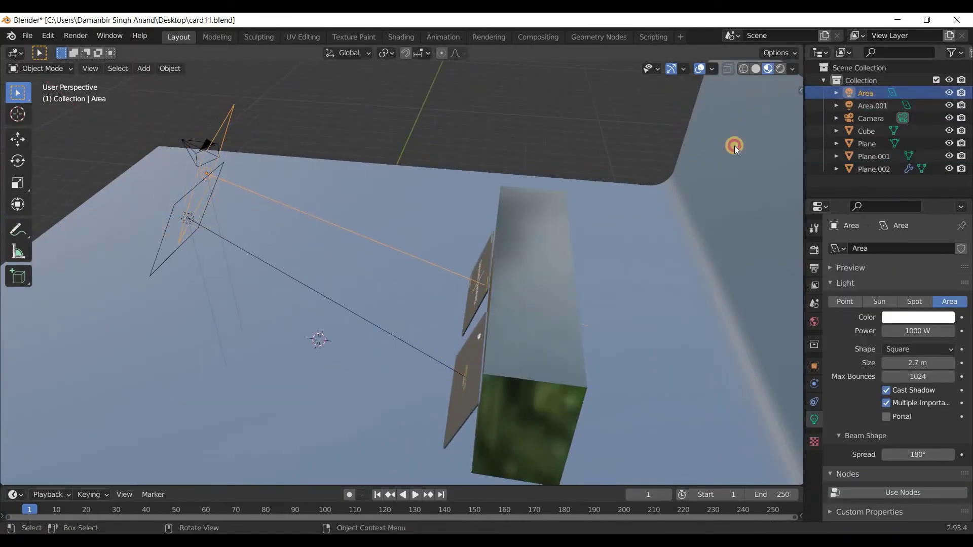
middle_drag(116, 103, 925, 392)
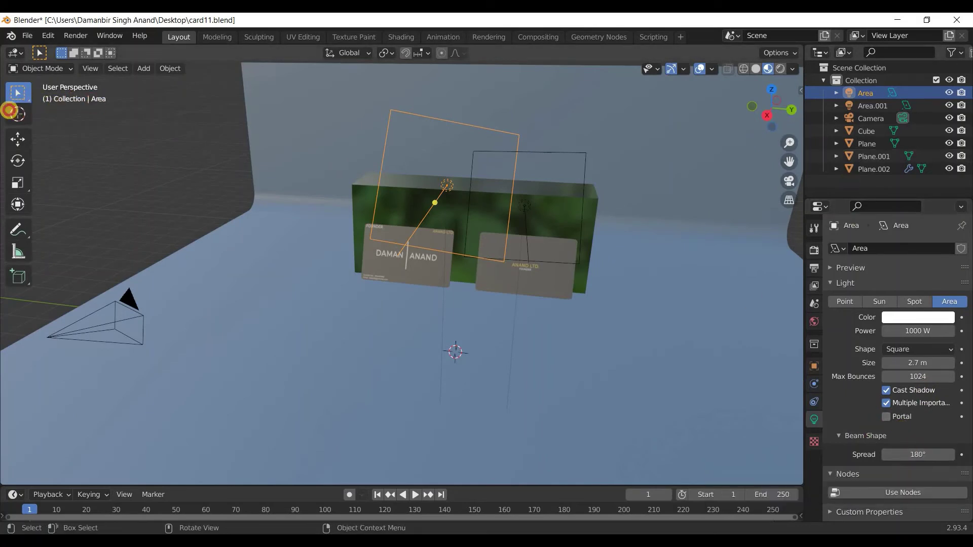
Frame the cards, look through the camera, and preview Rendered then Solid shading
mouse_move(771, 108)
mouse_down()
mouse_move(7, 108)
mouse_move(791, 181)
mouse_up()
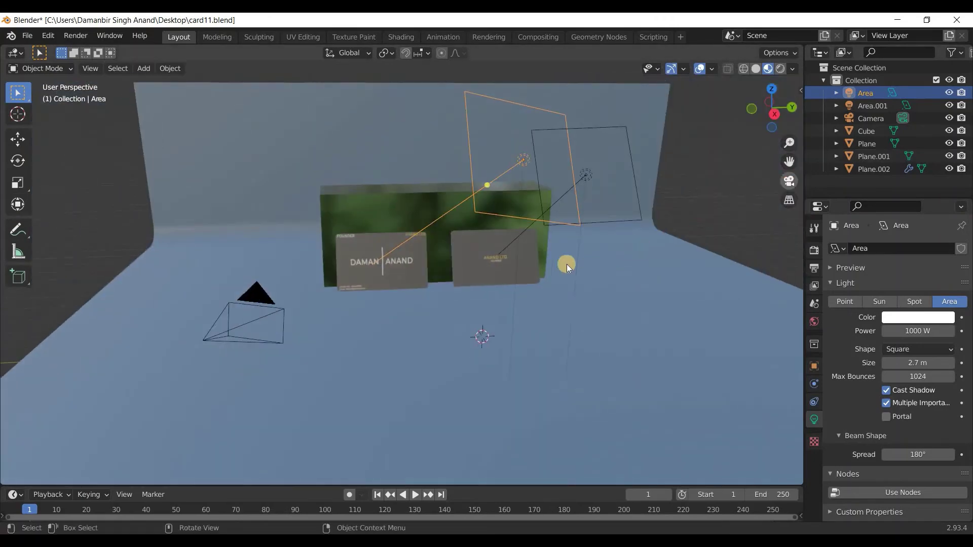
ctrl+middle_drag(566, 264, 549, 162)
key(KP_0)
key(z)
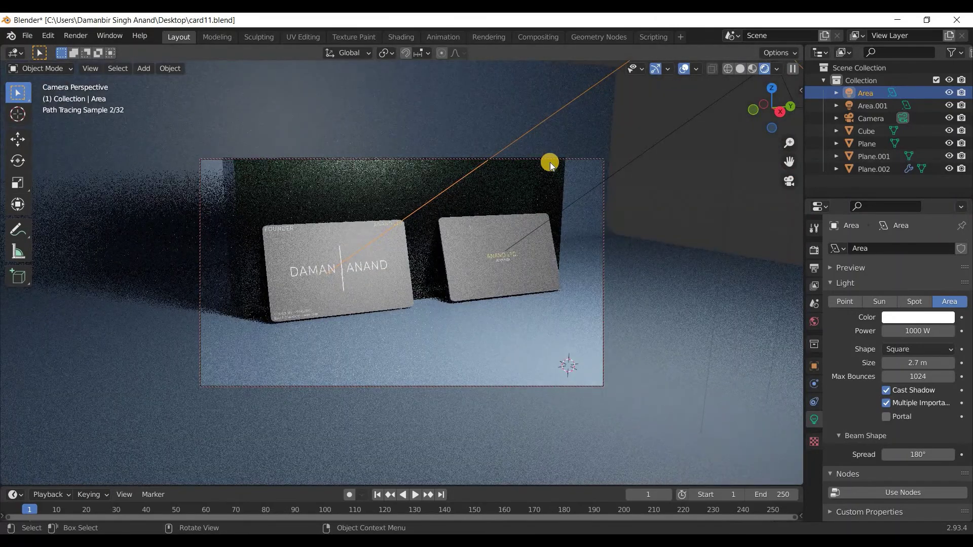
key(z)
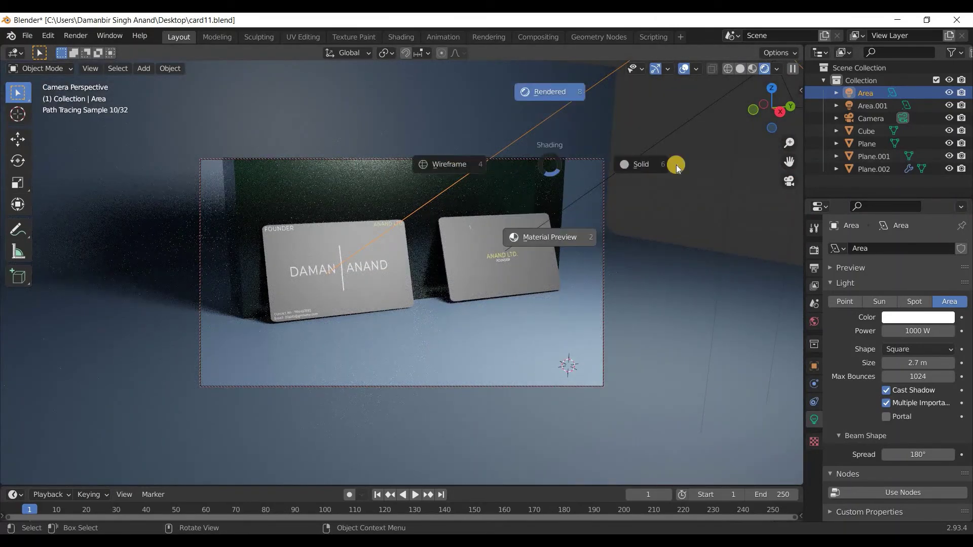
key(6)
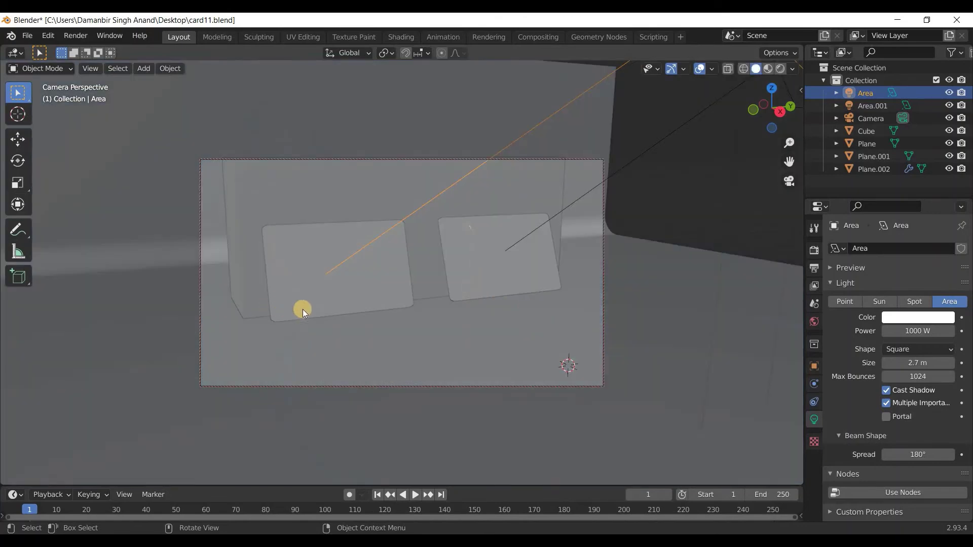
Switch to Material Preview and open the Shading workspace with the green box active
key(z)
key(2)
click(401, 37)
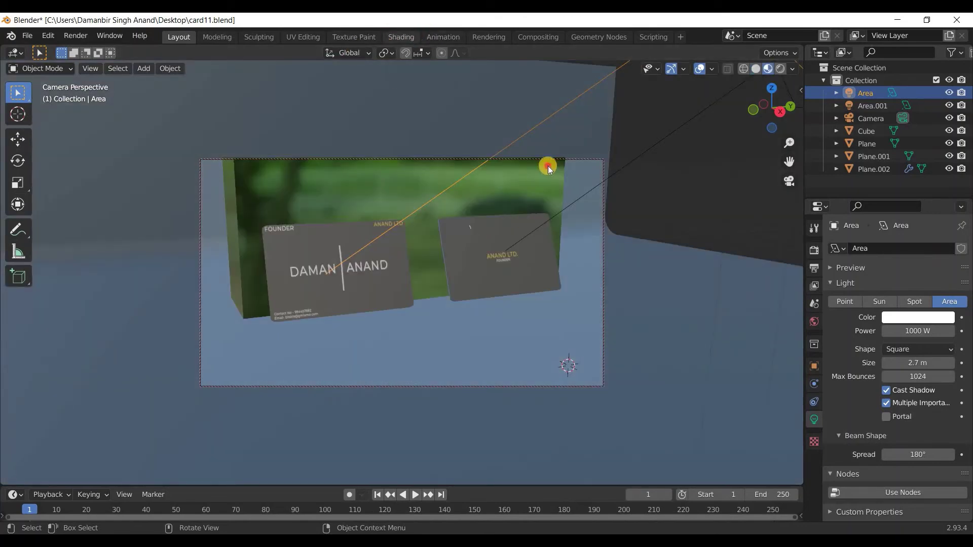
click(548, 165)
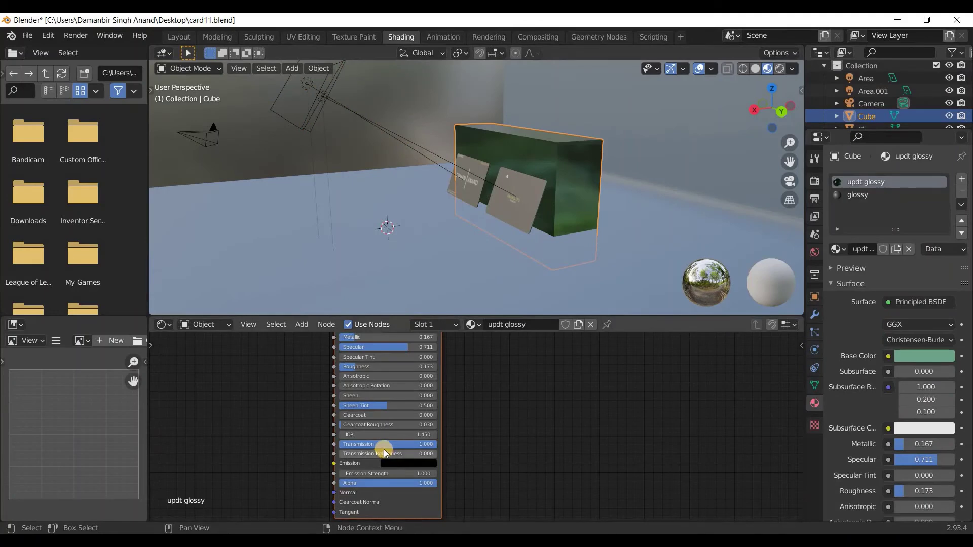
Preview the box rendered and set roughness 0.151, transmission roughness 0.073, clearcoat 0.171
scroll(384, 449, up, 2)
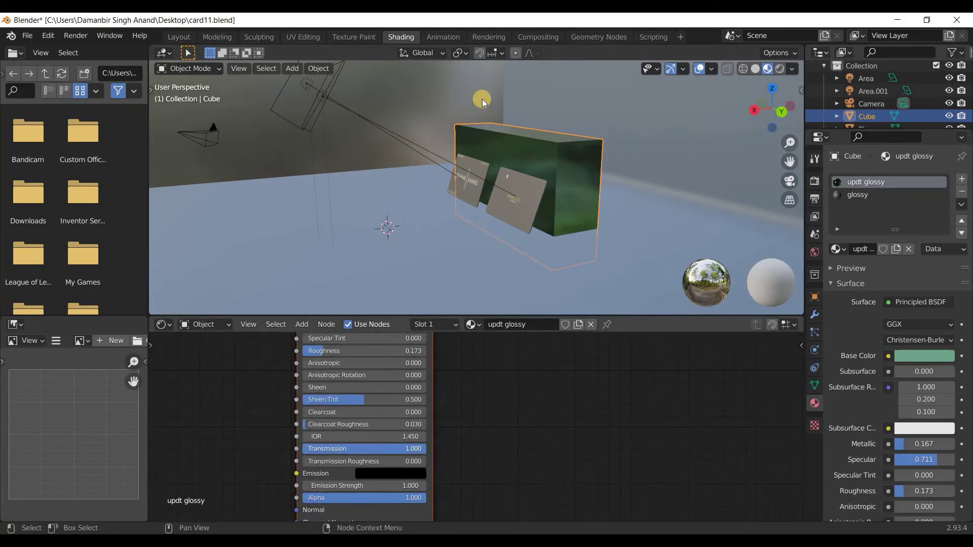
key(z)
click(523, 252)
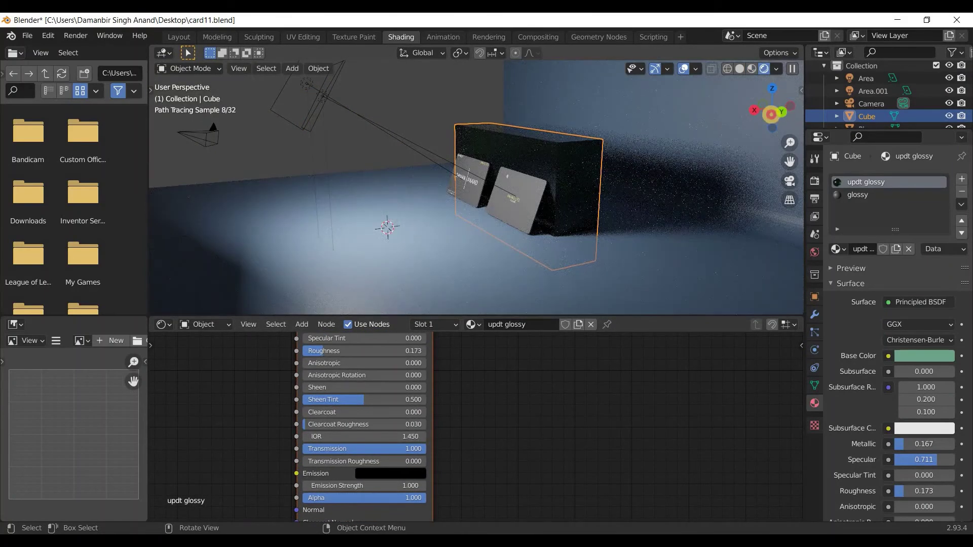
mouse_move(733, 117)
mouse_down()
mouse_move(381, 396)
mouse_move(319, 406)
mouse_up()
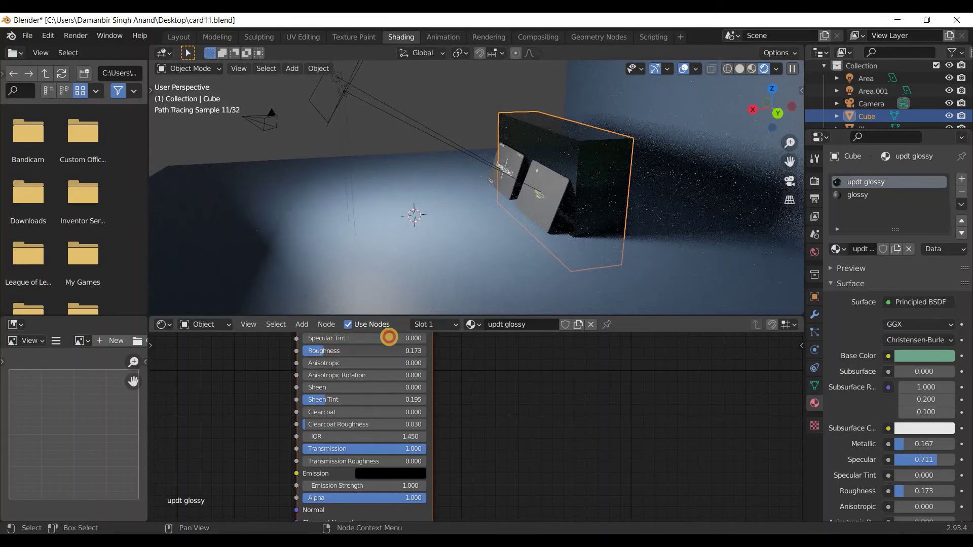
mouse_move(327, 353)
mouse_down()
mouse_move(354, 337)
mouse_move(326, 350)
mouse_up()
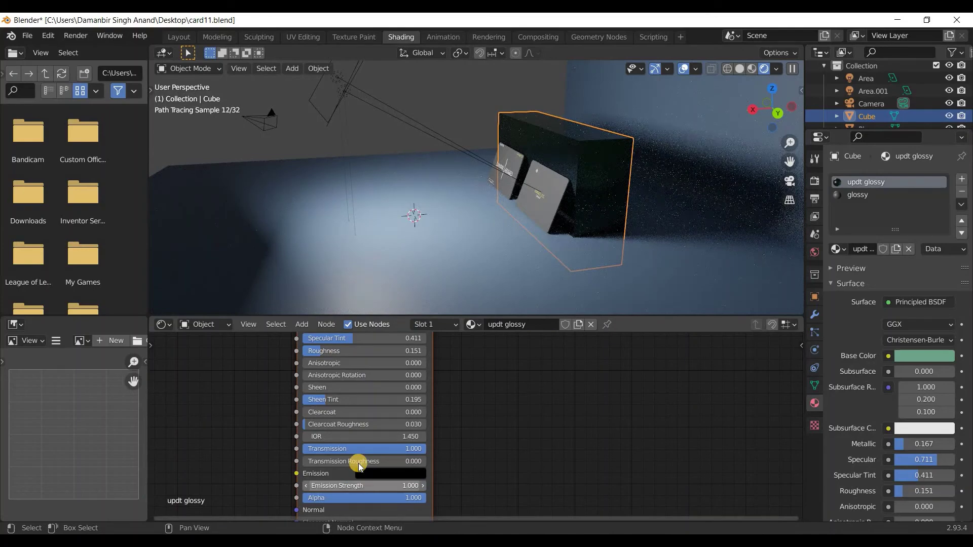
drag(375, 462, 311, 461)
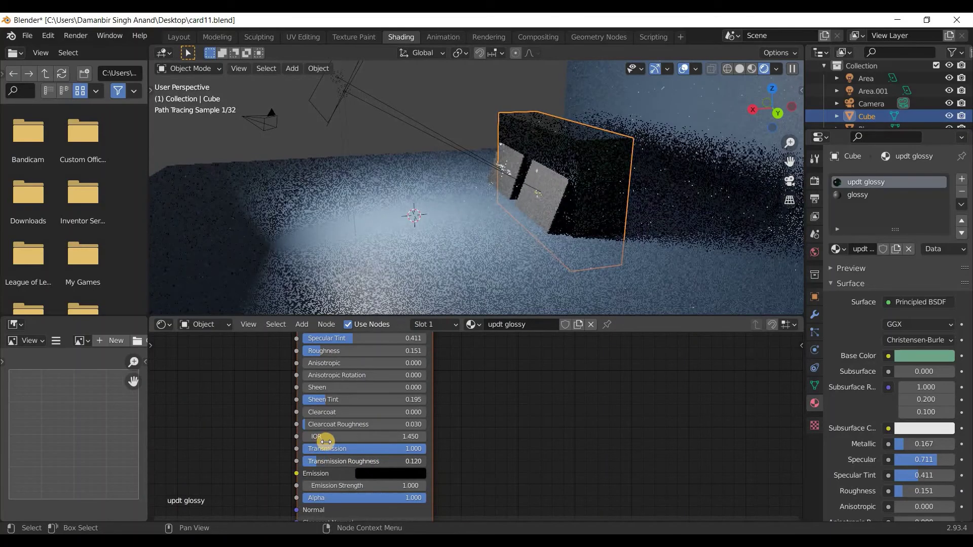
drag(341, 415, 391, 406)
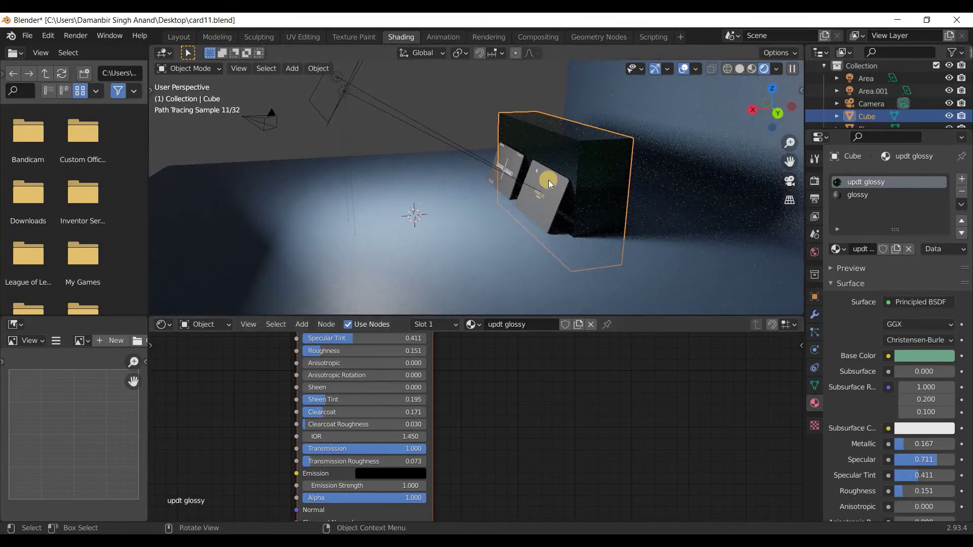
Check Solid and Material Preview shading, save card11.blend, and reframe the box and cards
key(z)
click(601, 266)
key(z)
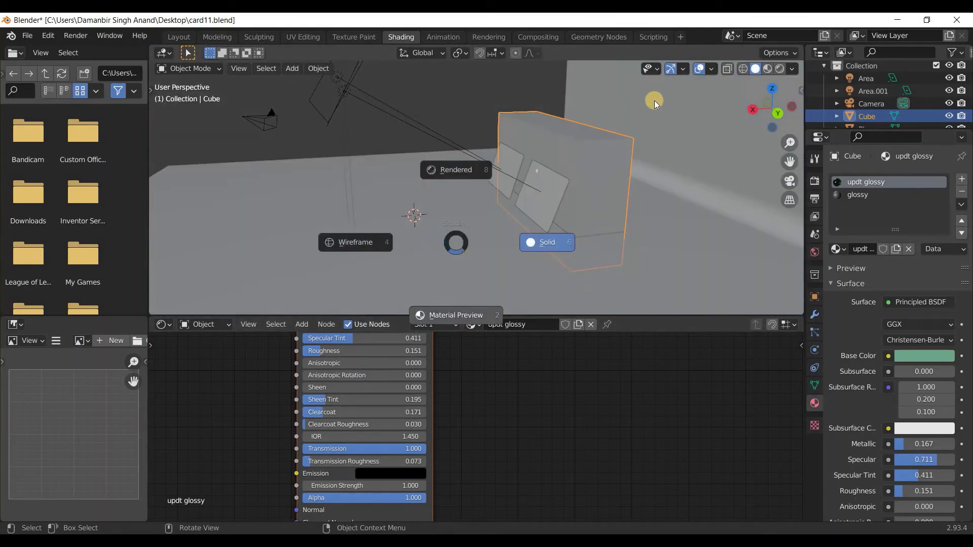
click(767, 68)
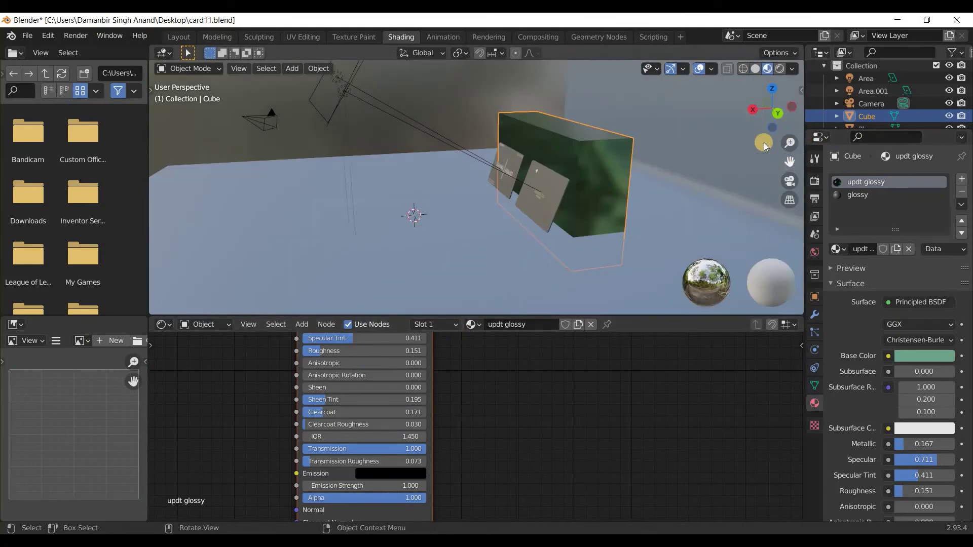
key(ctrl+s)
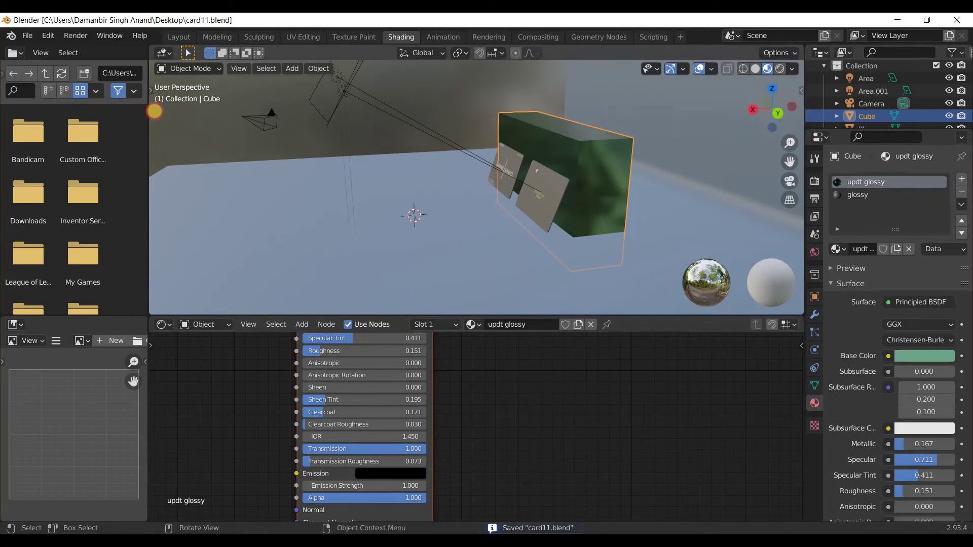
mouse_move(759, 102)
mouse_down()
mouse_move(708, 97)
mouse_move(692, 217)
mouse_move(657, 199)
mouse_move(716, 151)
mouse_up()
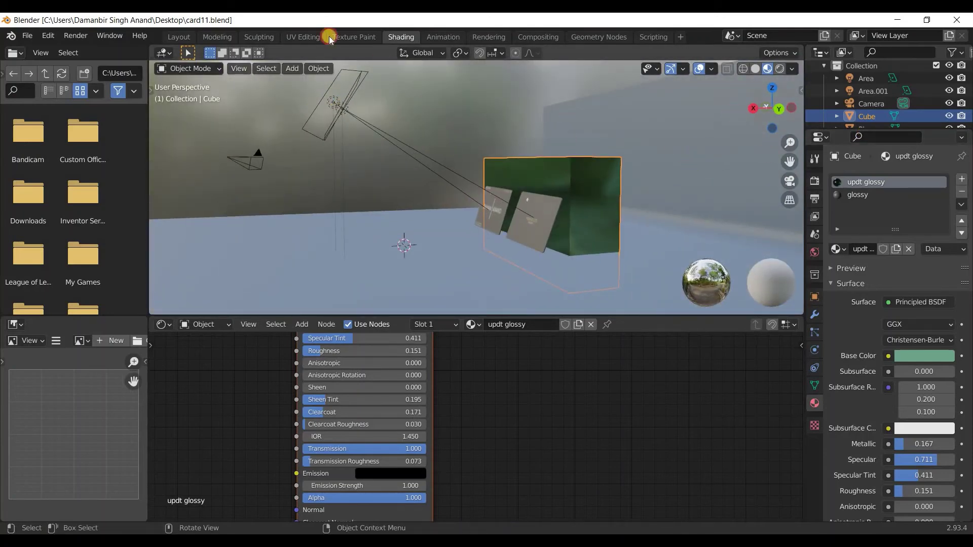
mouse_move(326, 36)
mouse_down()
mouse_move(177, 36)
mouse_move(451, 191)
mouse_up()
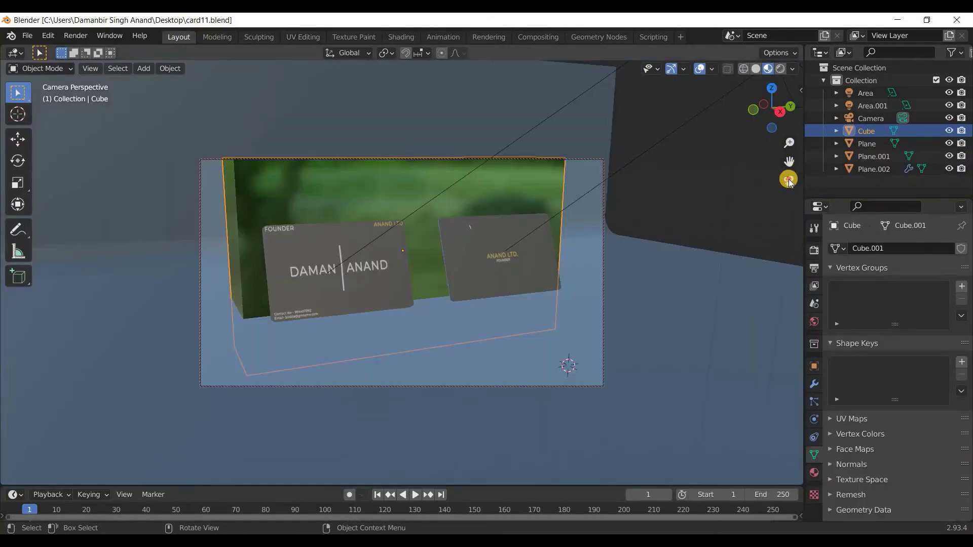
Leave camera view and set the Area.001 light's power to 700 W
key(KP_0)
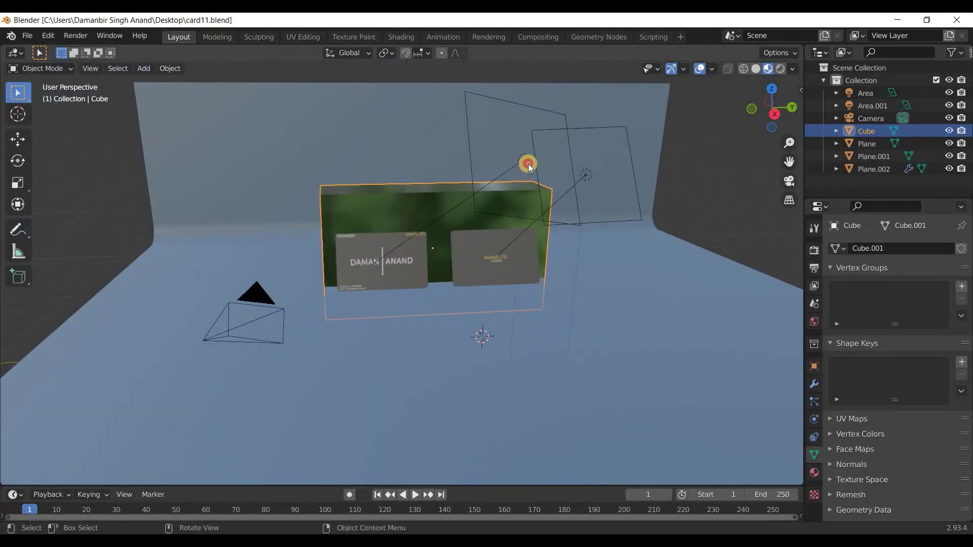
click(527, 163)
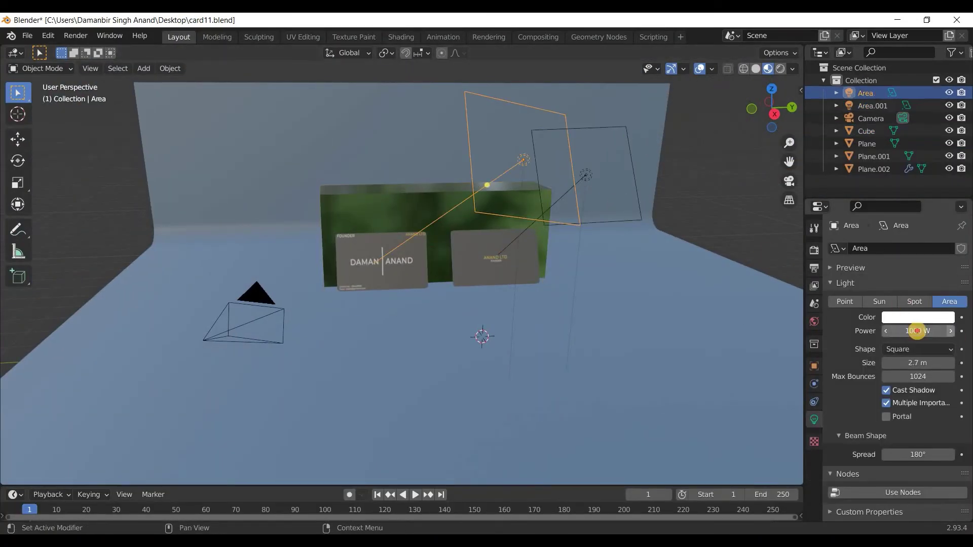
click(934, 331)
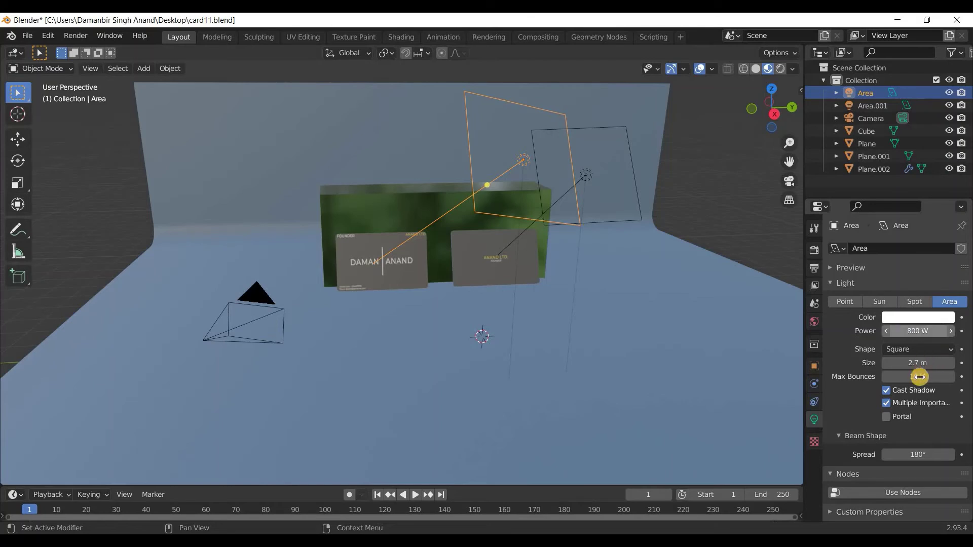
click(609, 187)
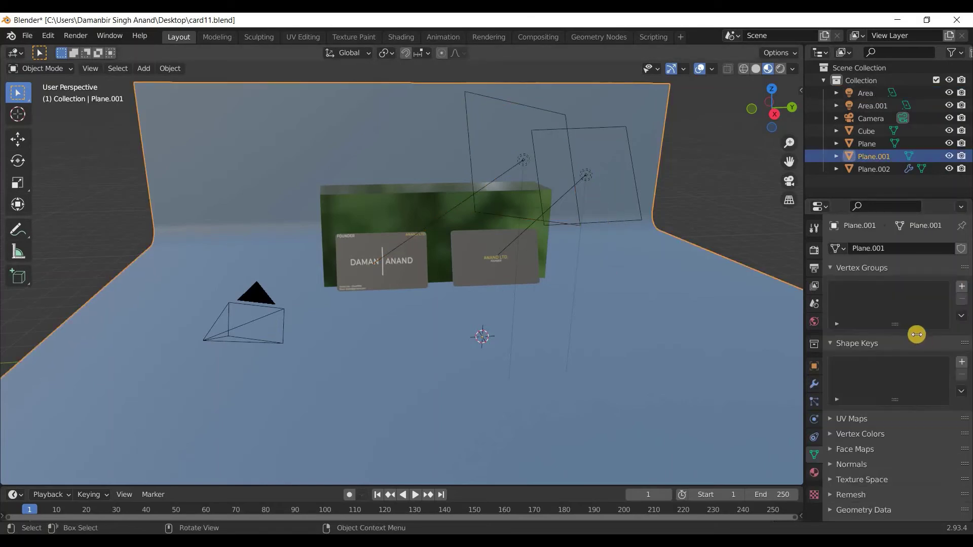
key(ctrl+z)
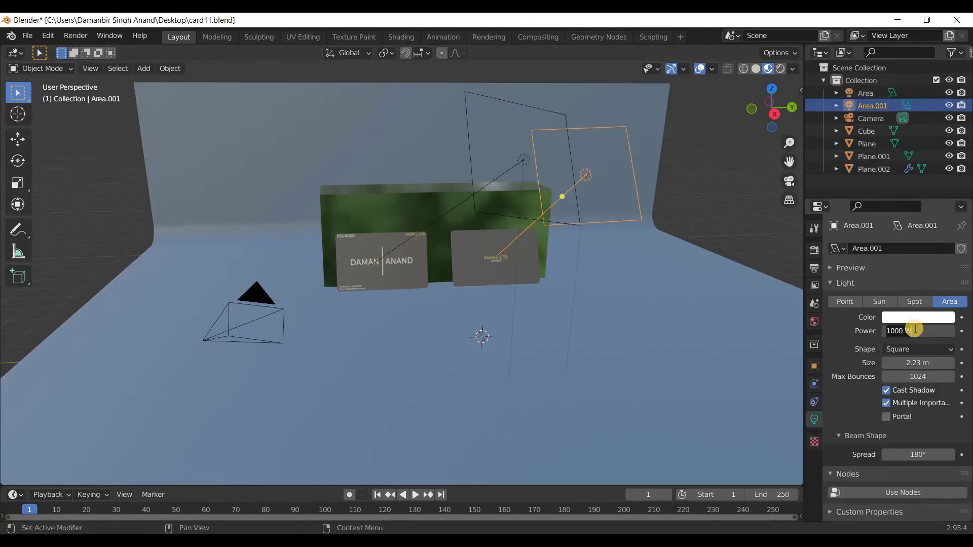
key(Return)
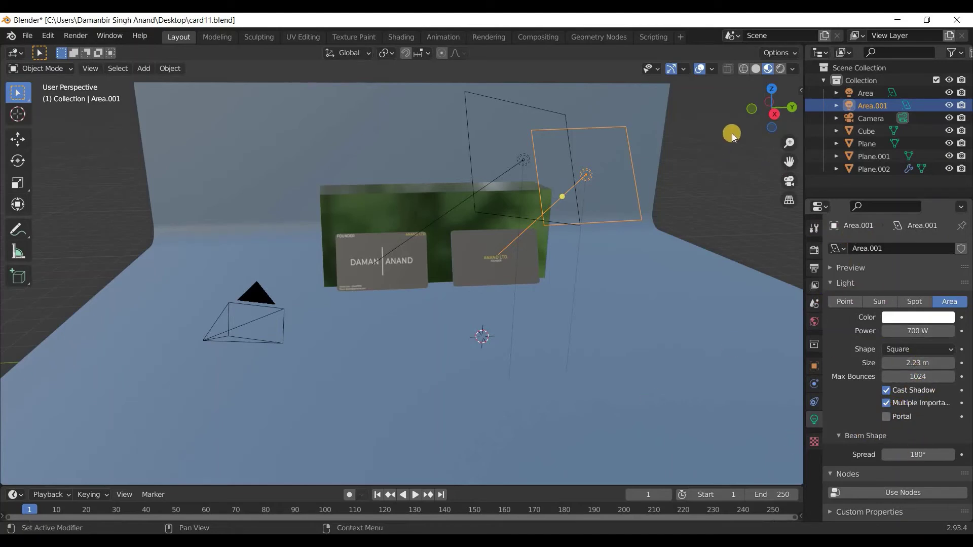
Clear the selection, orbit the view, and open the Add menu at Light
key(alt+a)
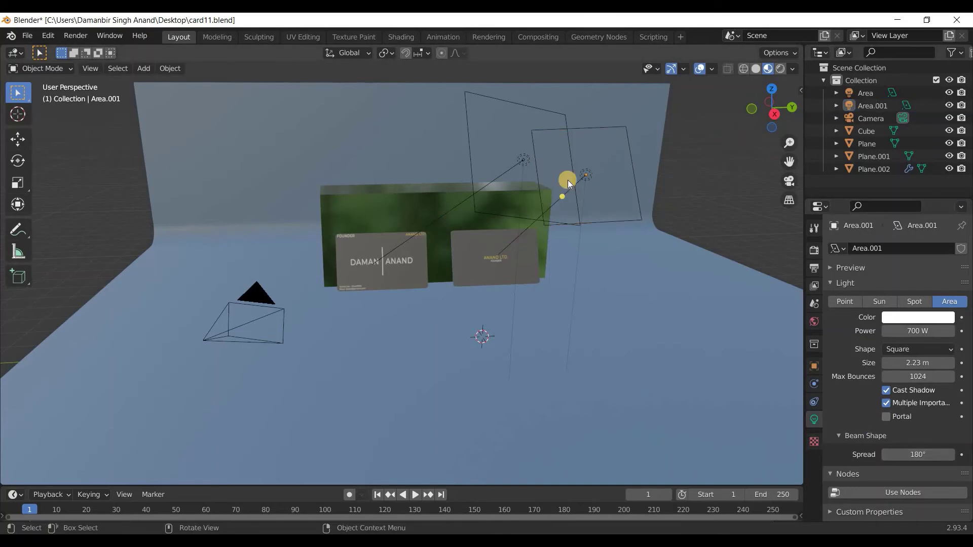
click(594, 169)
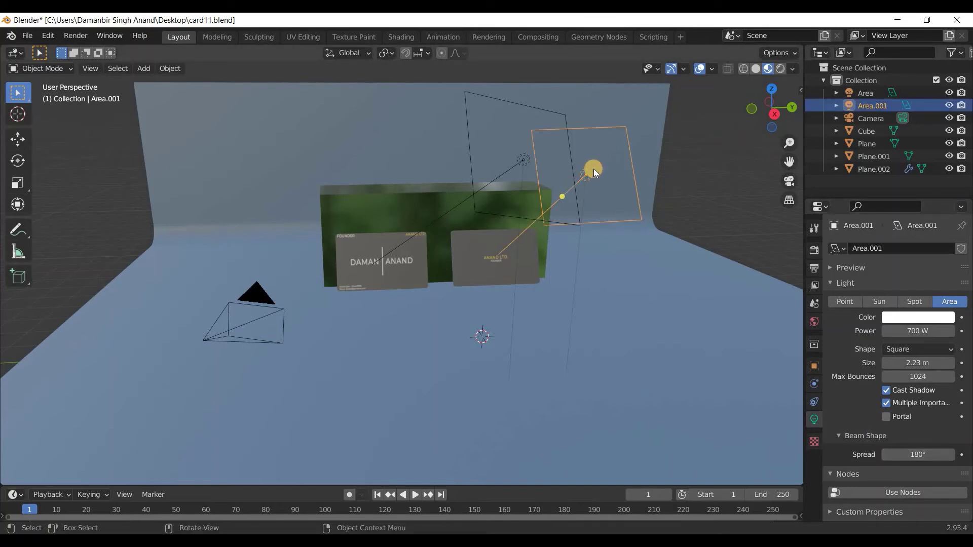
key(alt+a)
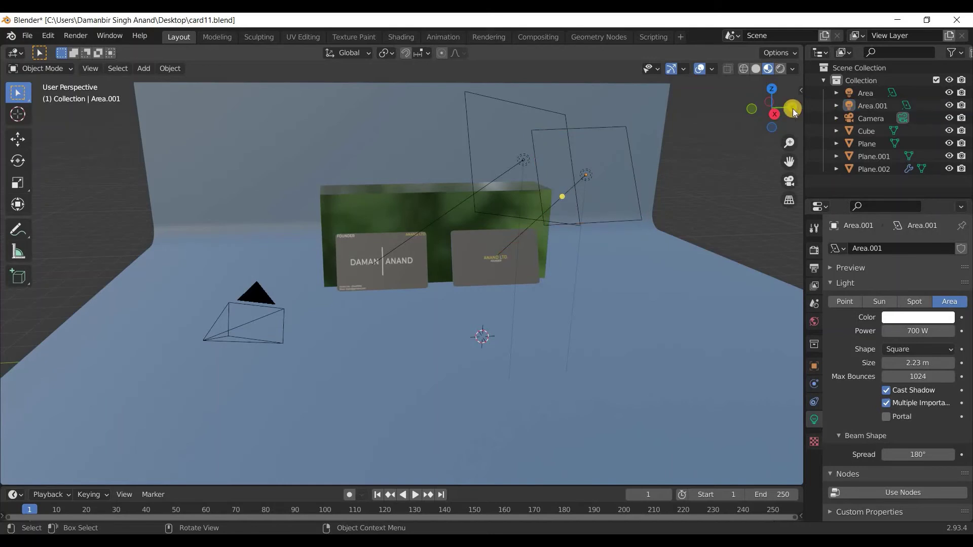
mouse_move(782, 107)
mouse_down()
mouse_move(675, 214)
mouse_move(685, 215)
mouse_up()
key(shift+a)
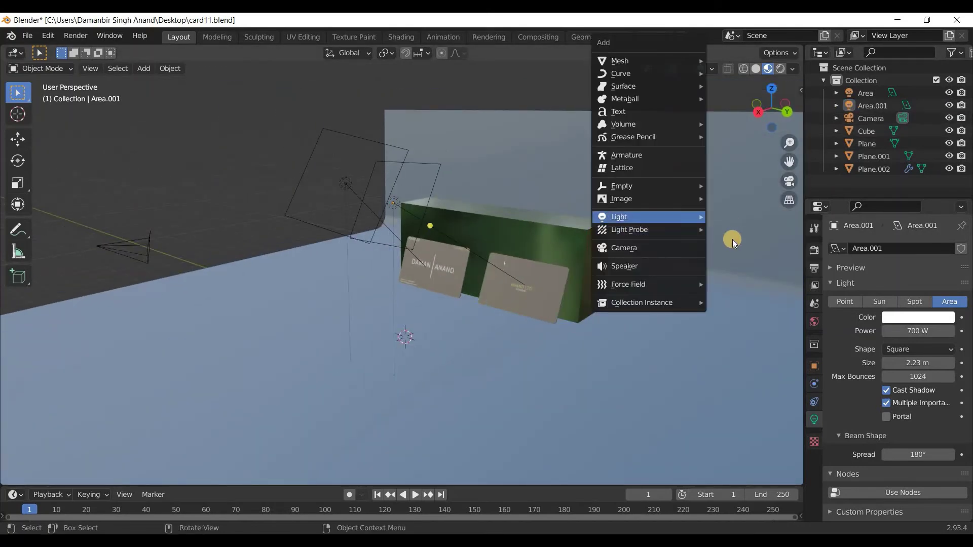
Add a Sun light and raise it along Z high above the scene
click(732, 230)
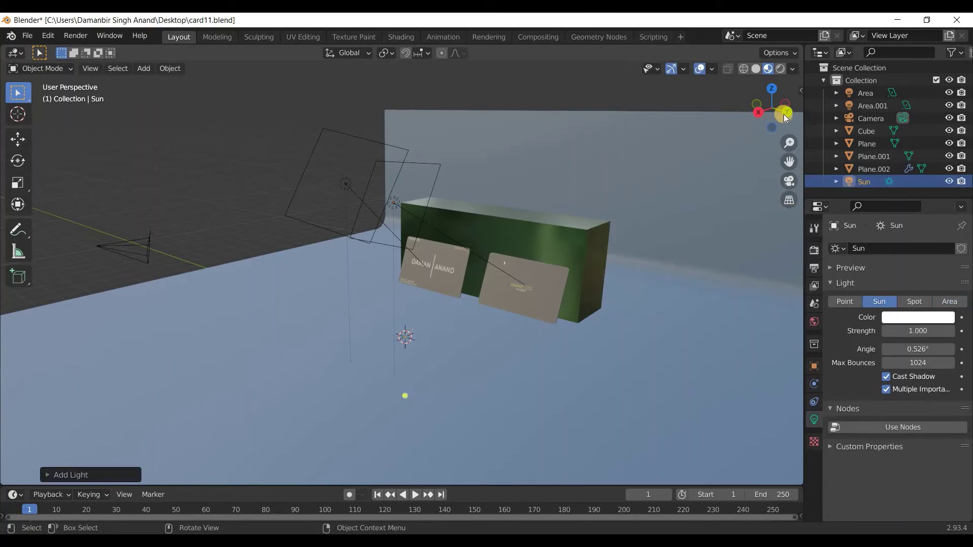
mouse_move(405, 396)
middle_down()
mouse_move(398, 414)
mouse_move(354, 368)
mouse_move(360, 335)
middle_up()
key(g)
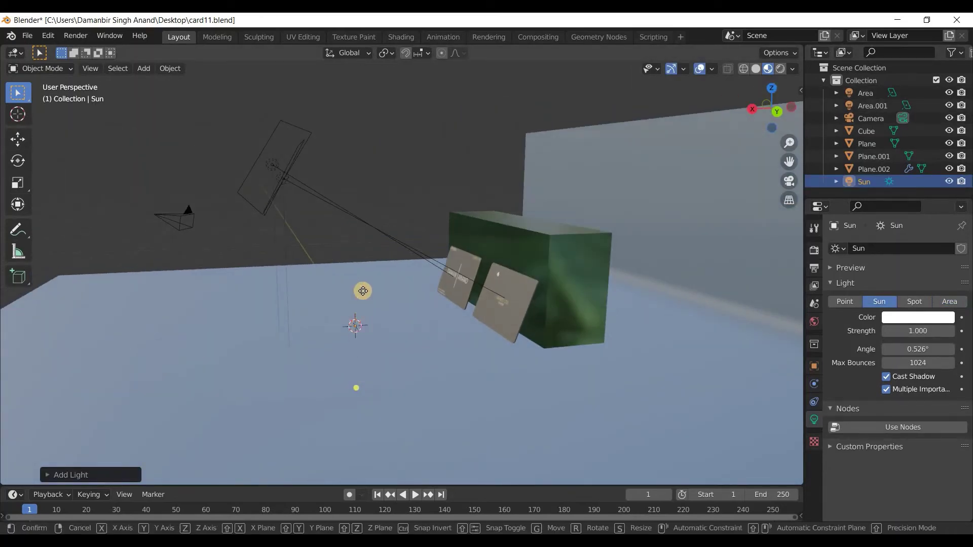
key(z)
click(393, 202)
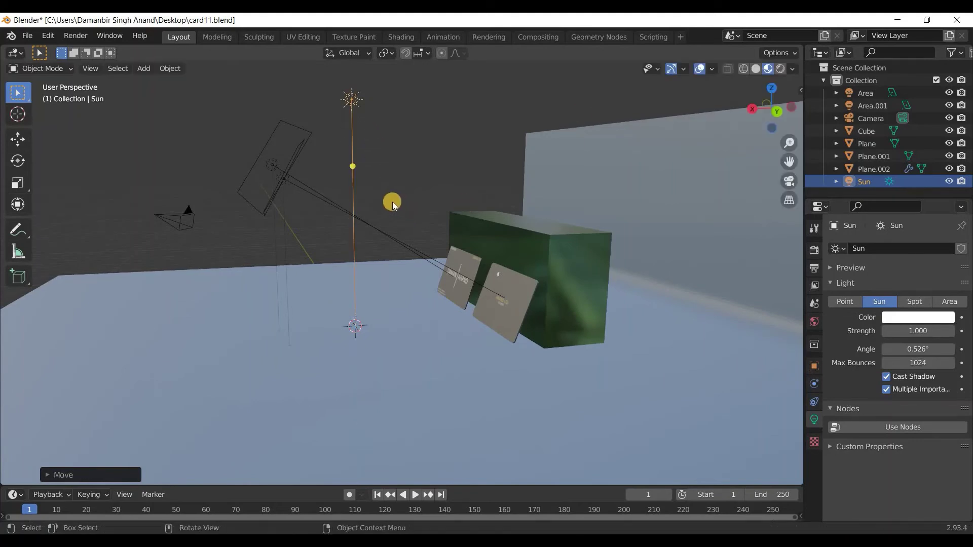
Shift the Sun along Y beside the green box and orbit to check its placement
key(g)
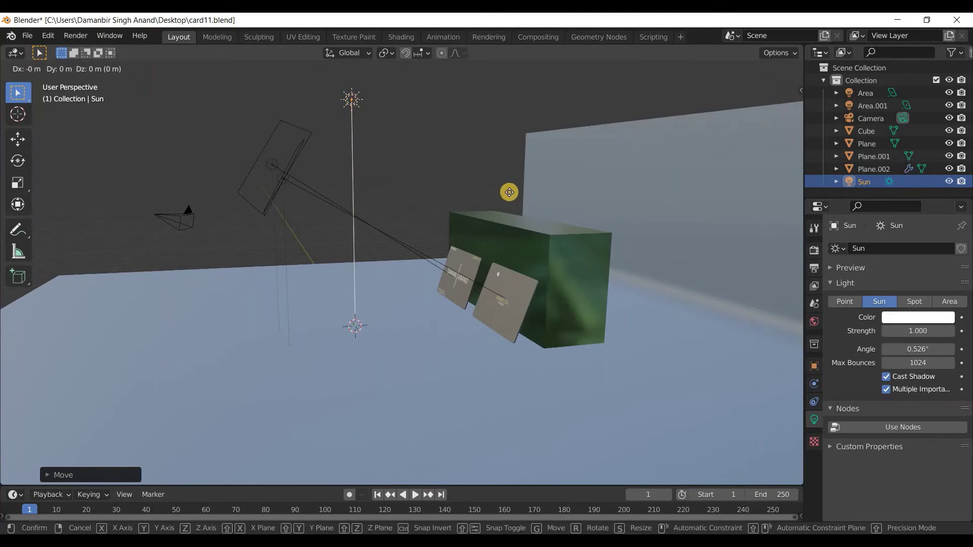
key(y)
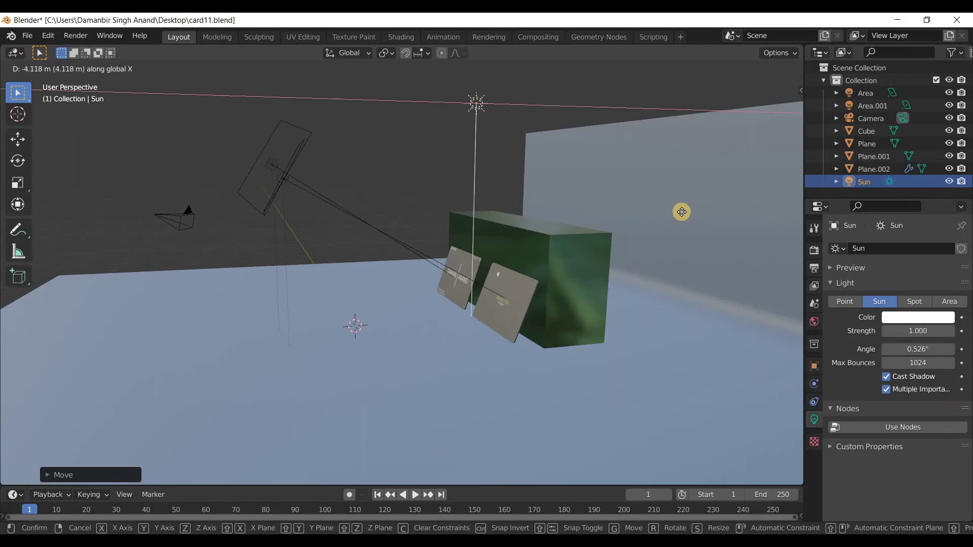
click(50, 135)
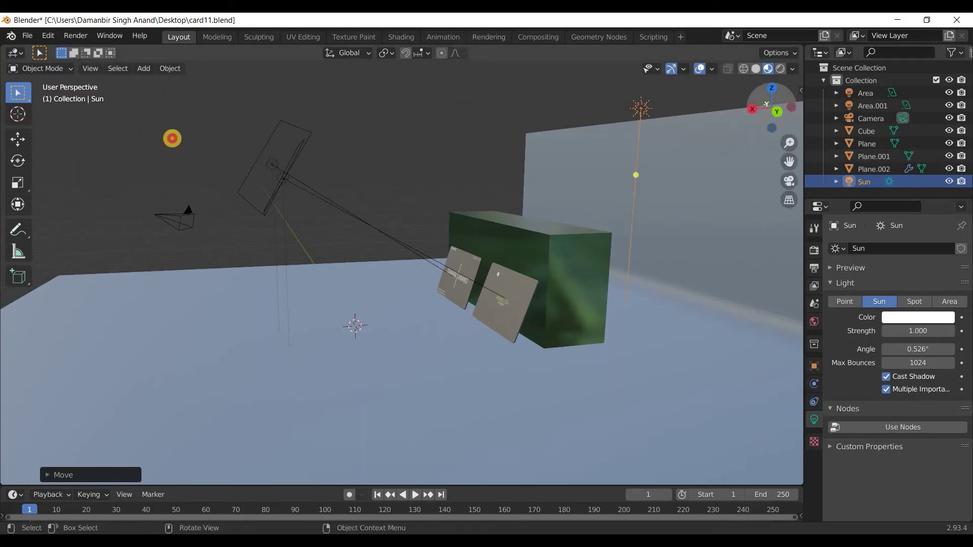
middle_drag(170, 142, 297, 92)
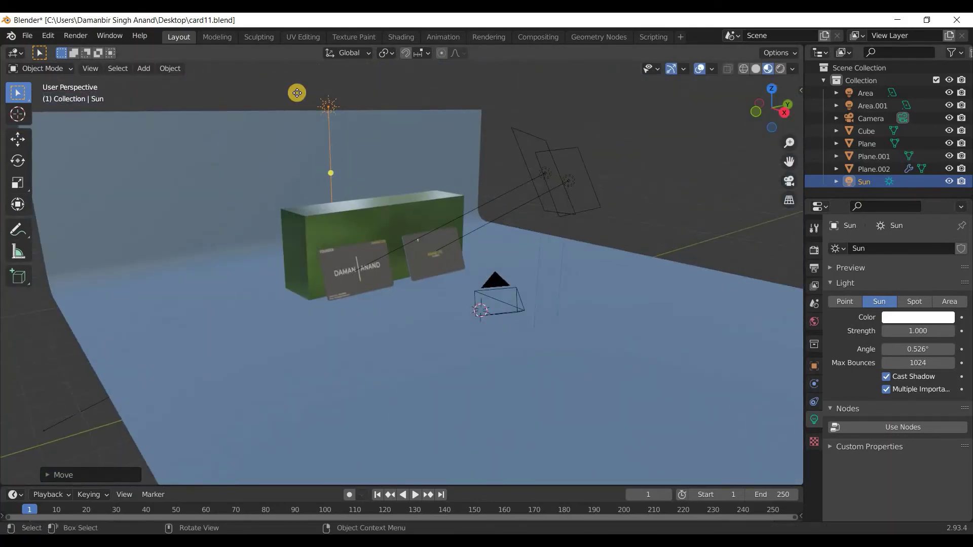
key(g)
key(x)
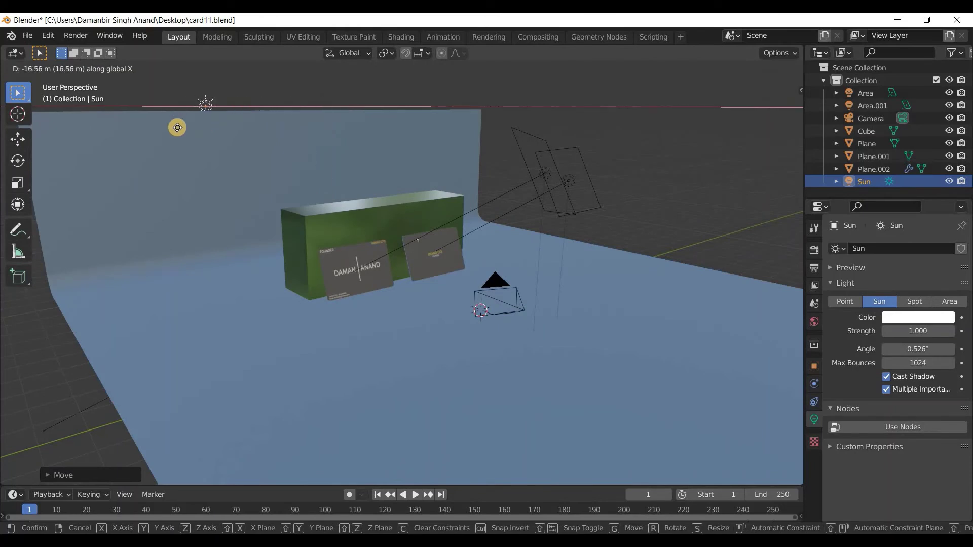
key(y)
click(773, 108)
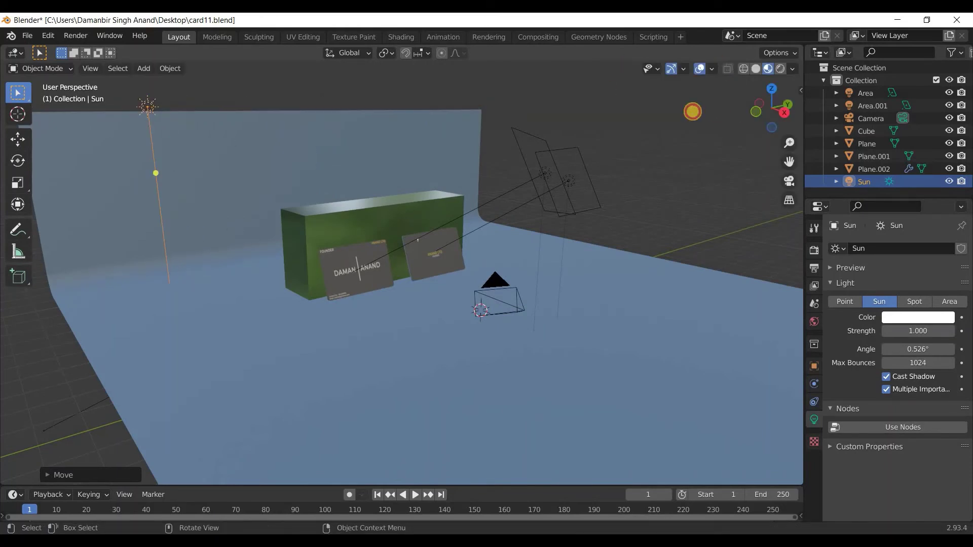
middle_drag(673, 104, 760, 136)
drag(761, 139, 770, 107)
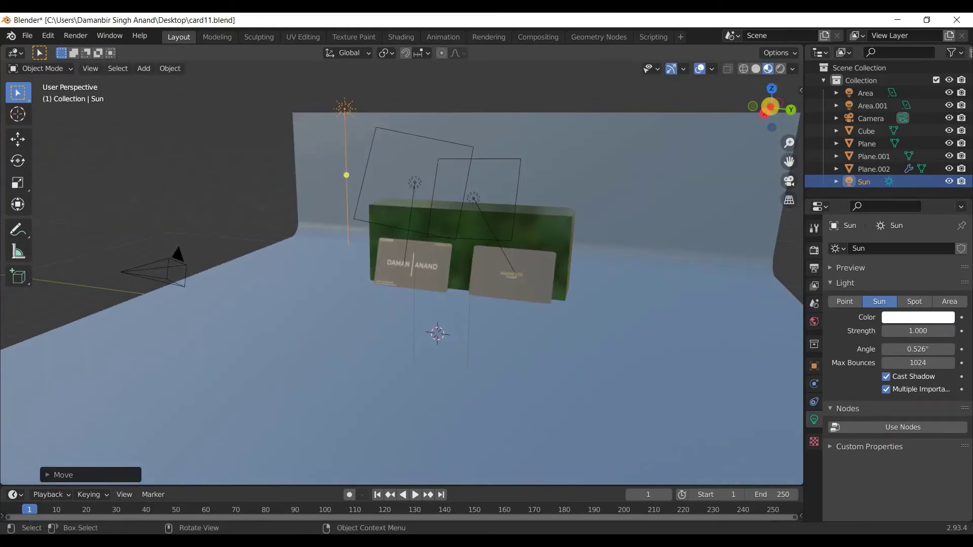
middle_drag(70, 118, 137, 166)
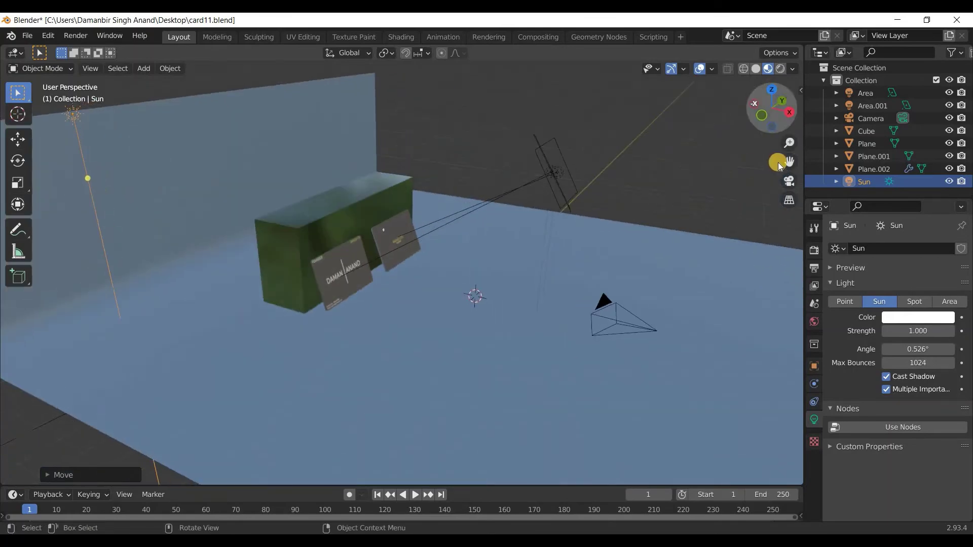
mouse_move(213, 206)
middle_down()
mouse_move(294, 191)
mouse_move(360, 241)
middle_up()
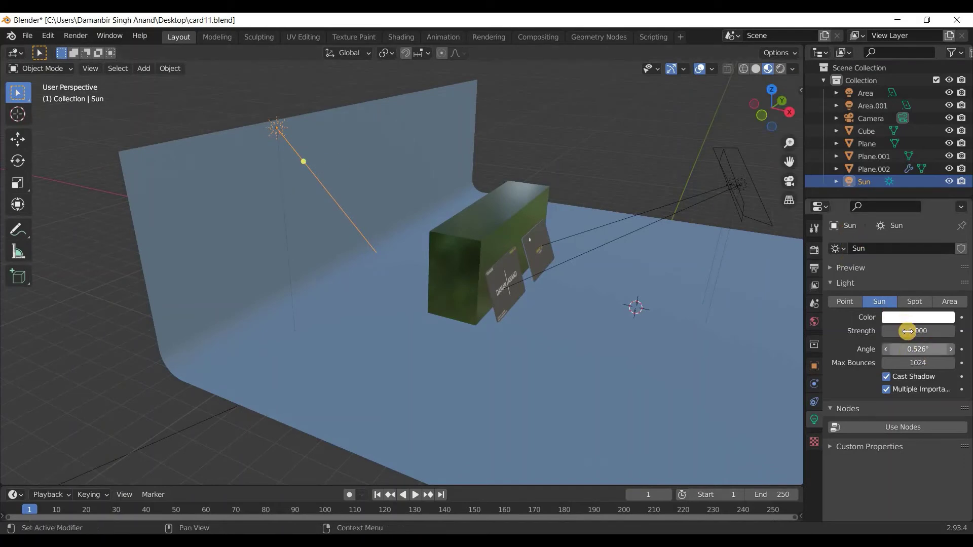
Set the Sun's strength to 1.960 and its angle to 11.8°
mouse_move(952, 333)
mouse_down()
mouse_move(918, 353)
mouse_move(945, 357)
mouse_up()
drag(789, 298, 884, 325)
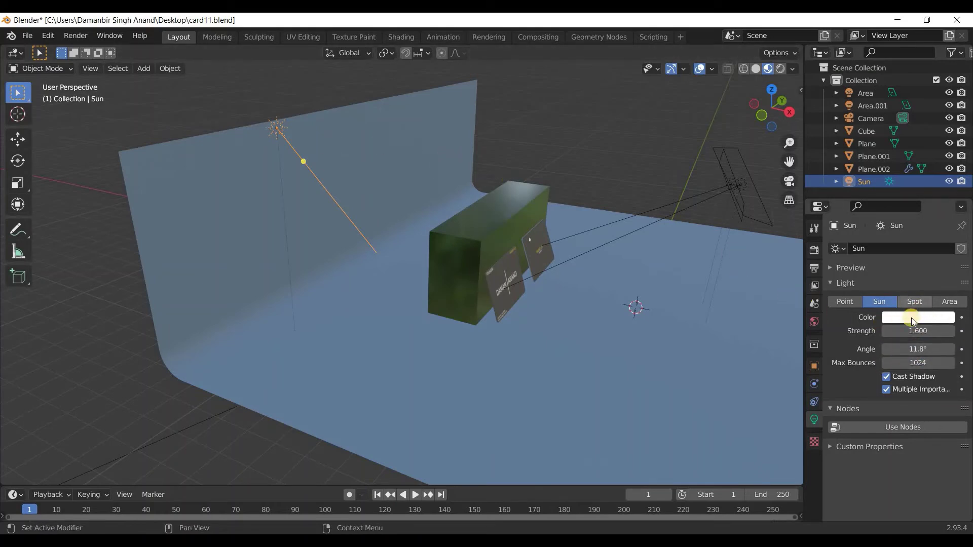
click(934, 330)
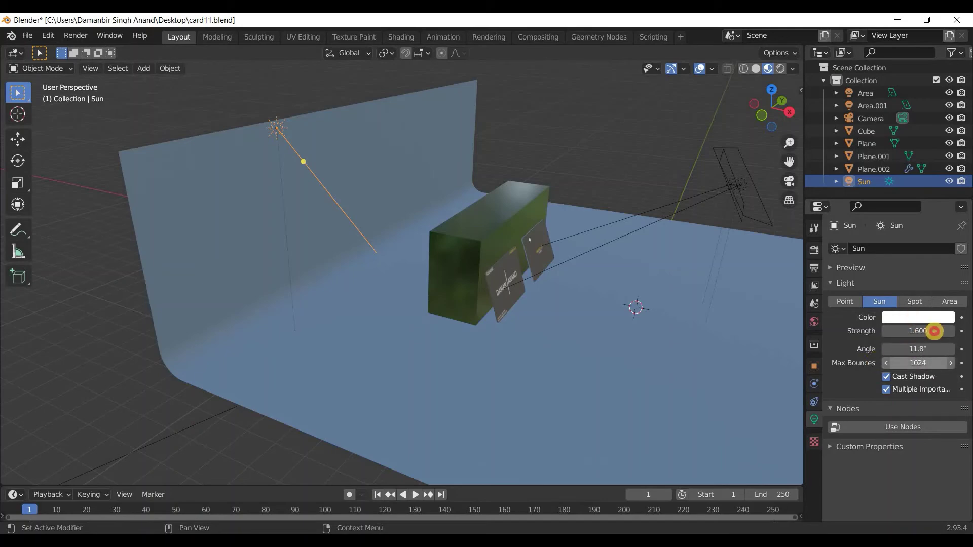
drag(934, 330, 916, 332)
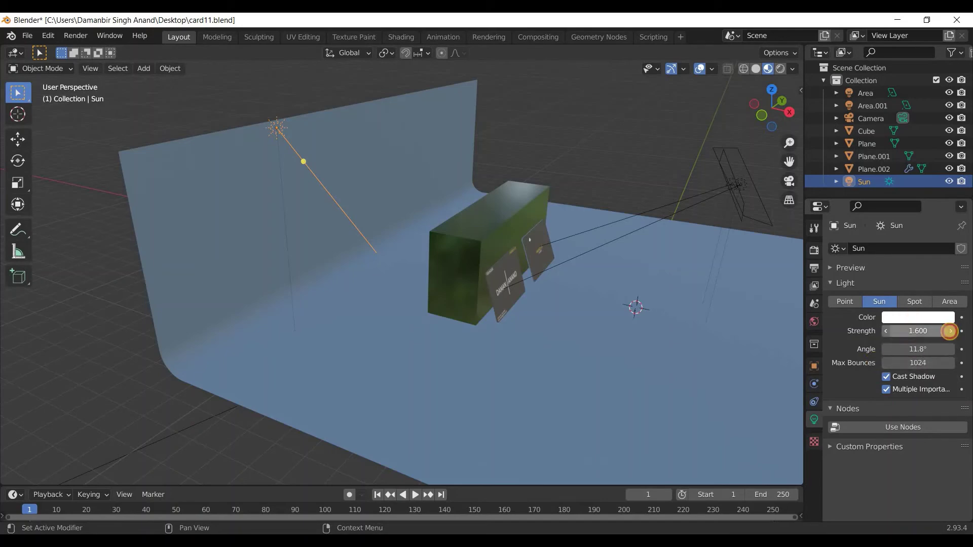
Preview the camera shot of the cards in Rendered shading
click(785, 184)
key(z)
click(511, 174)
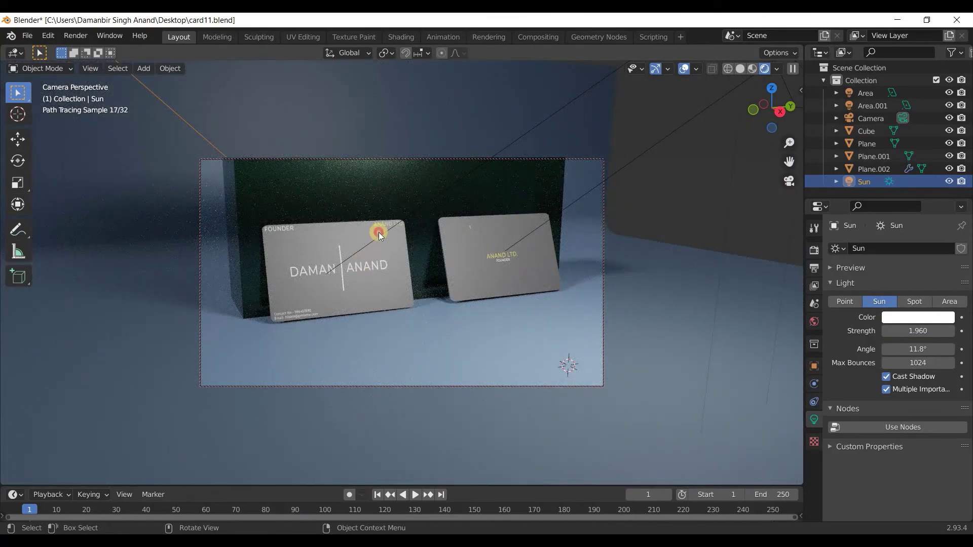
Select Plane, Plane.001, Area.001 and Area in turn within the rendered camera view
click(586, 100)
click(577, 122)
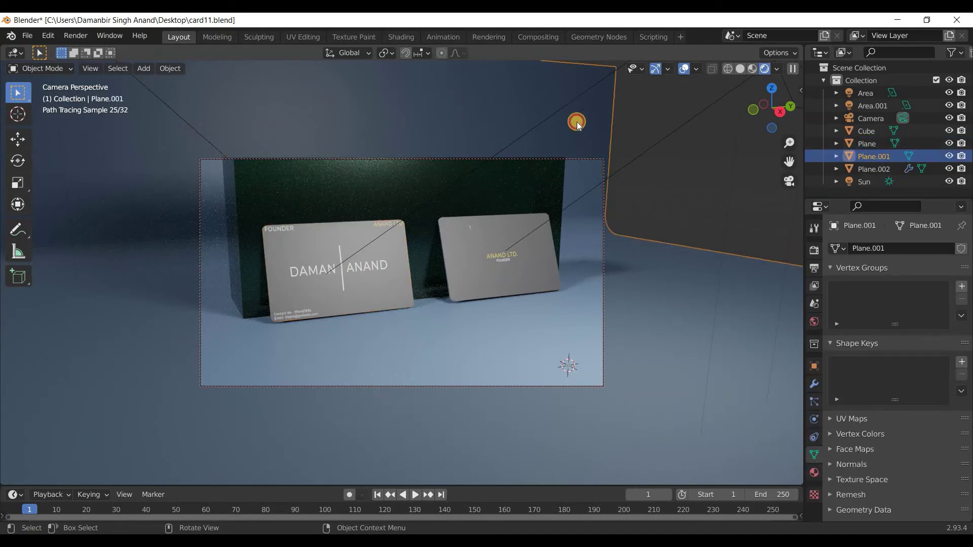
click(726, 188)
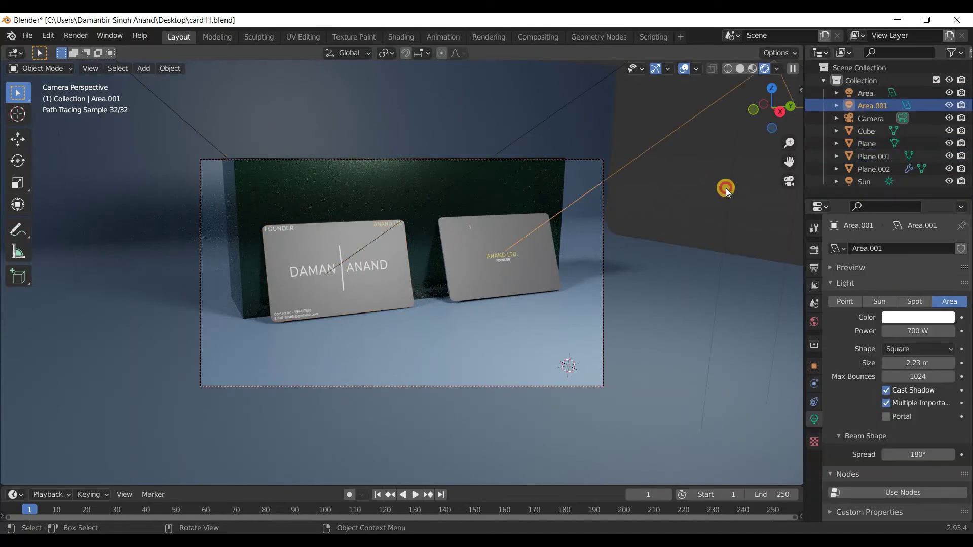
click(571, 248)
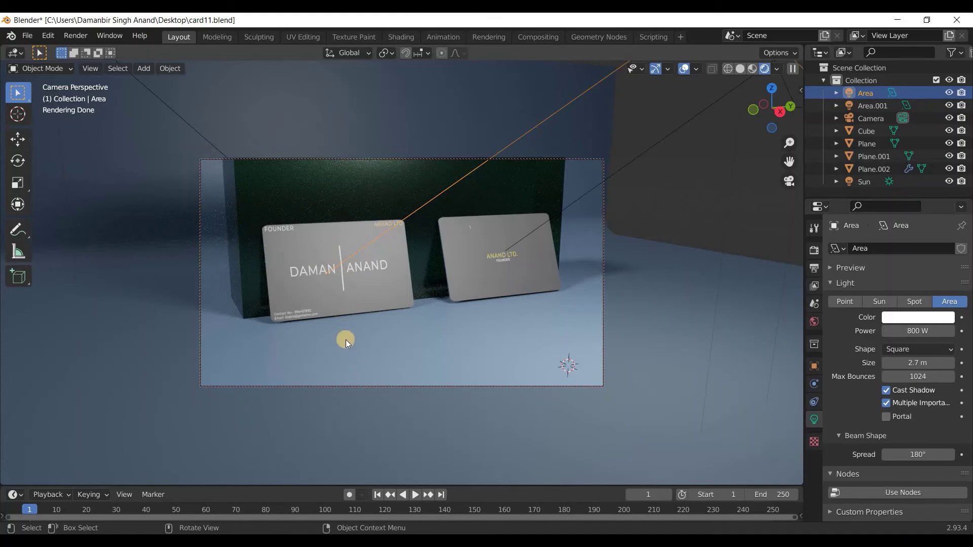
Return to Material Preview outside the camera and raise the Sun's strength to 3.010
key(z)
click(320, 337)
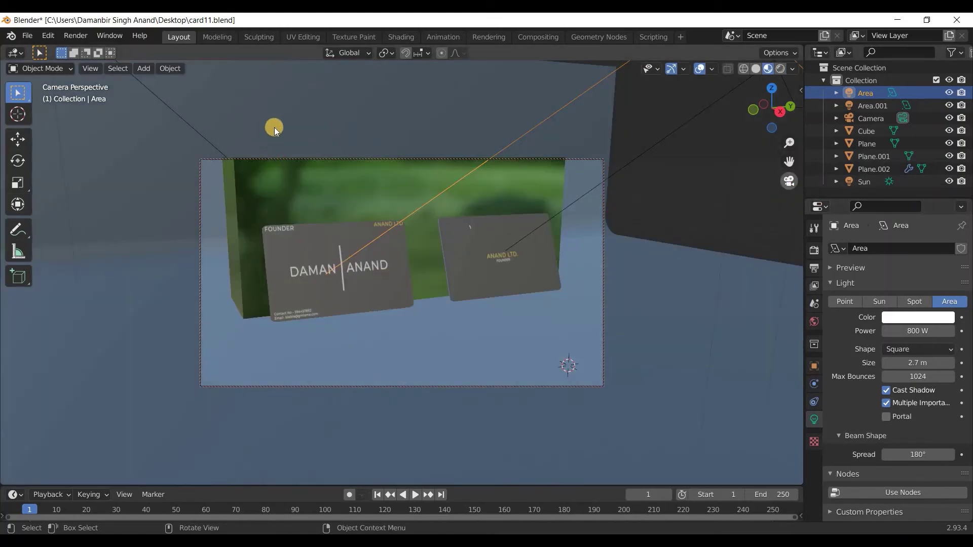
click(789, 181)
key(ctrl+z)
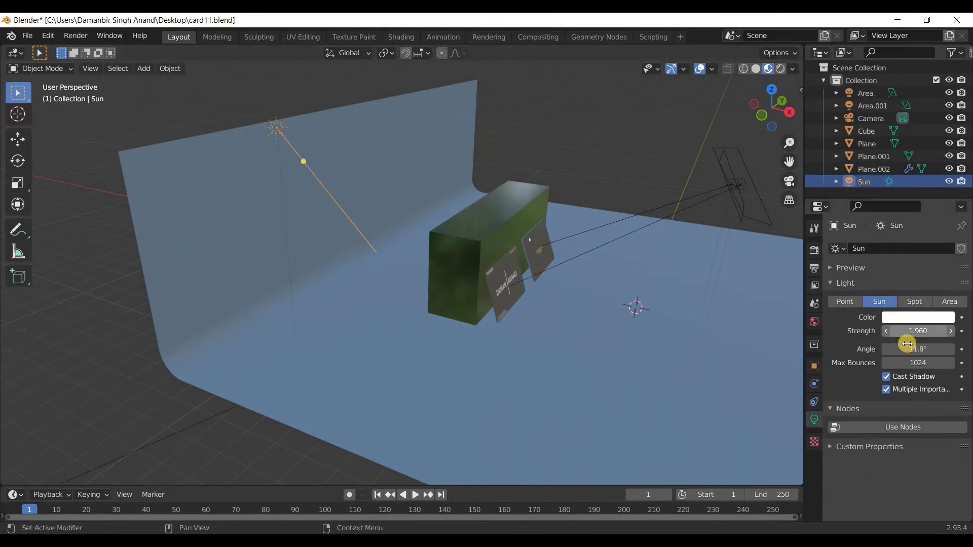
drag(940, 336, 966, 332)
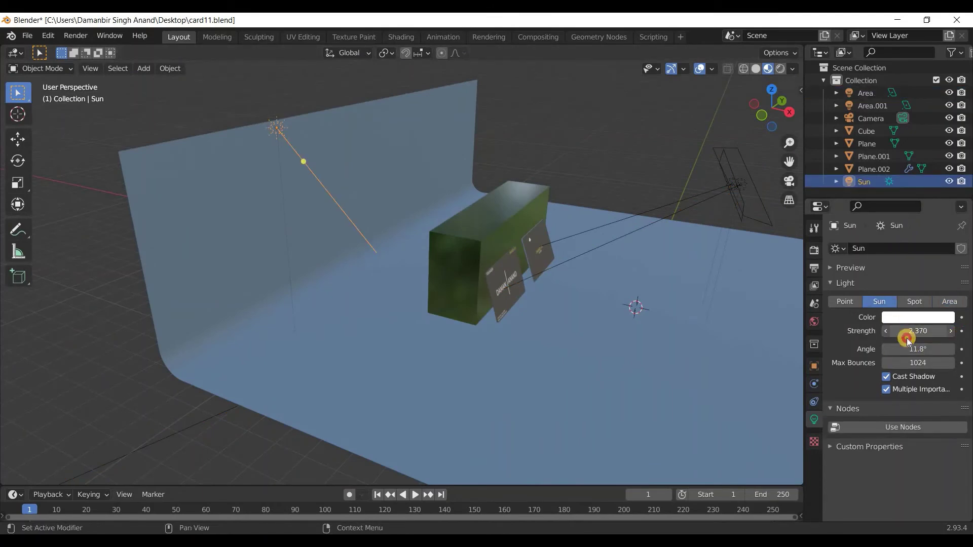
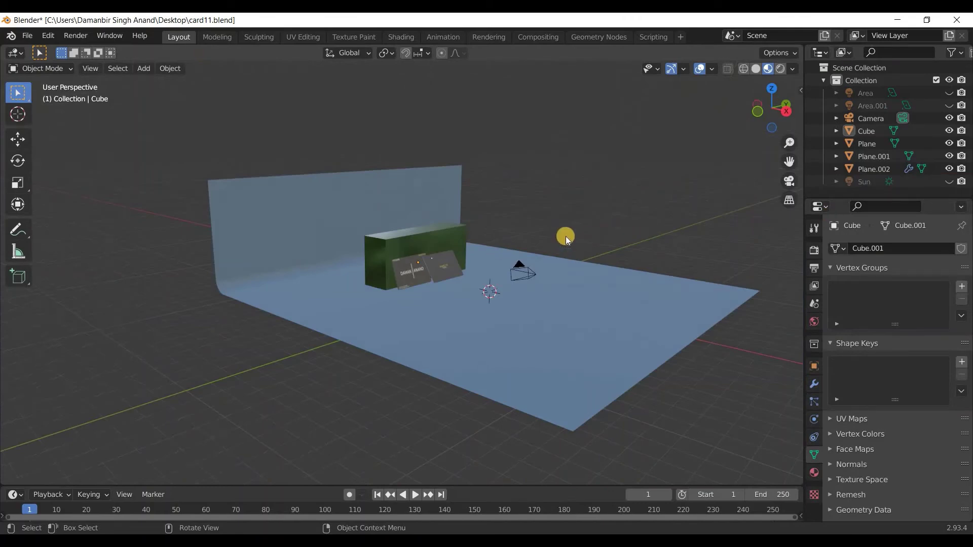
Orbit around the cards and green box, then view the scene through the camera
scroll(613, 219, up, 5)
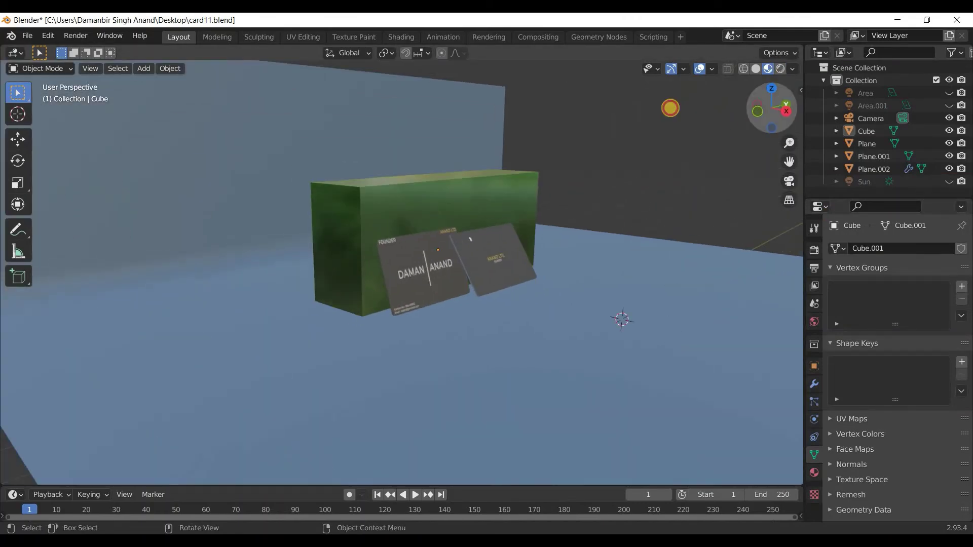
mouse_move(669, 108)
middle_down()
mouse_move(745, 154)
mouse_move(552, 243)
mouse_move(658, 205)
middle_up()
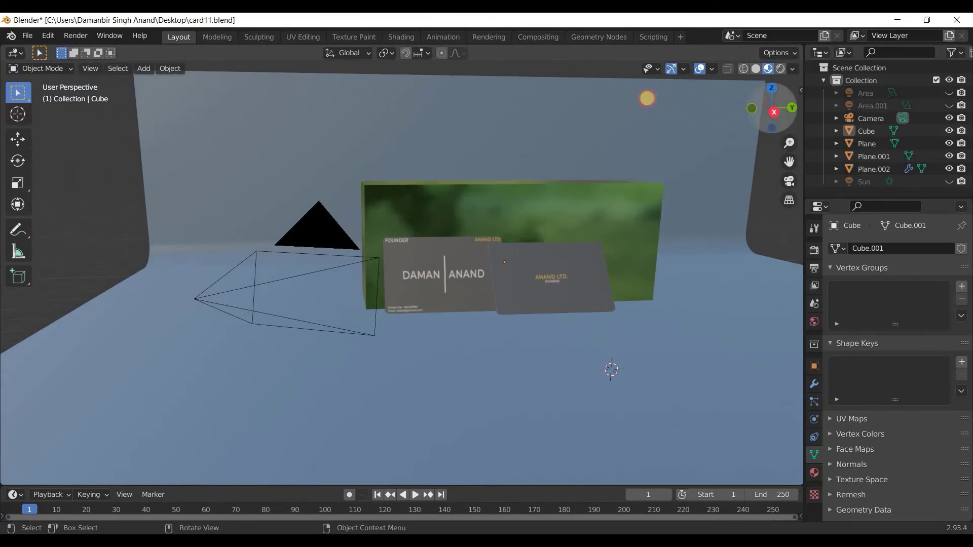
drag(776, 111, 684, 98)
mouse_move(759, 102)
mouse_down()
mouse_move(129, 90)
mouse_move(571, 229)
mouse_up()
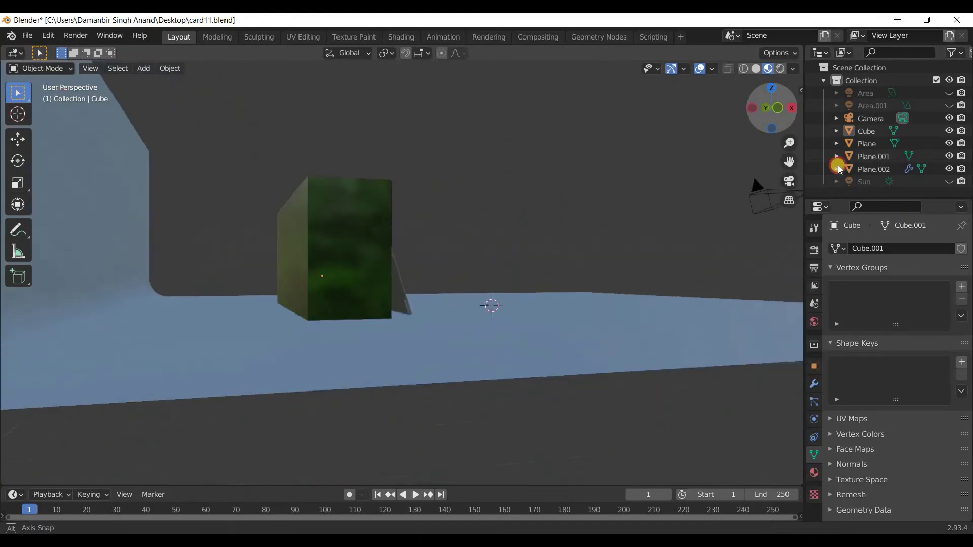
key(KP_0)
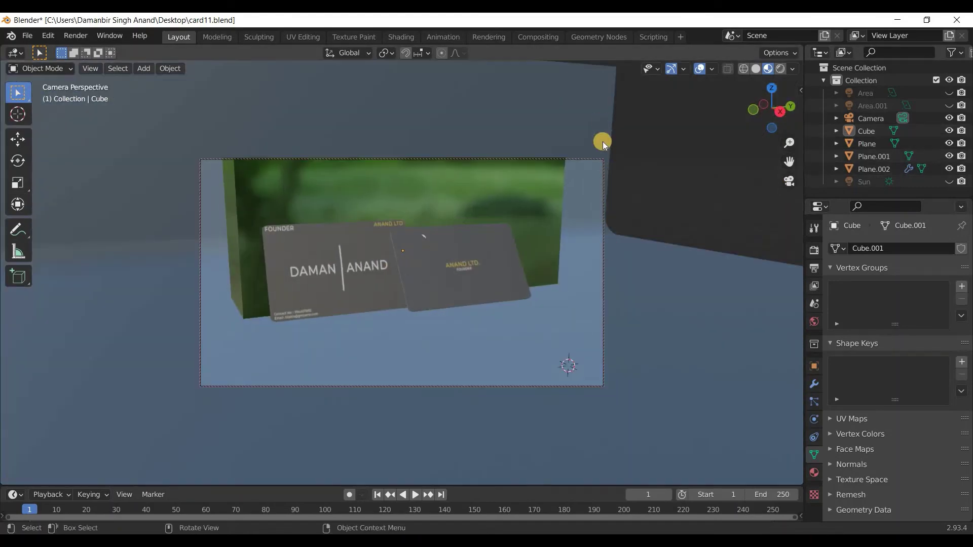
key(z)
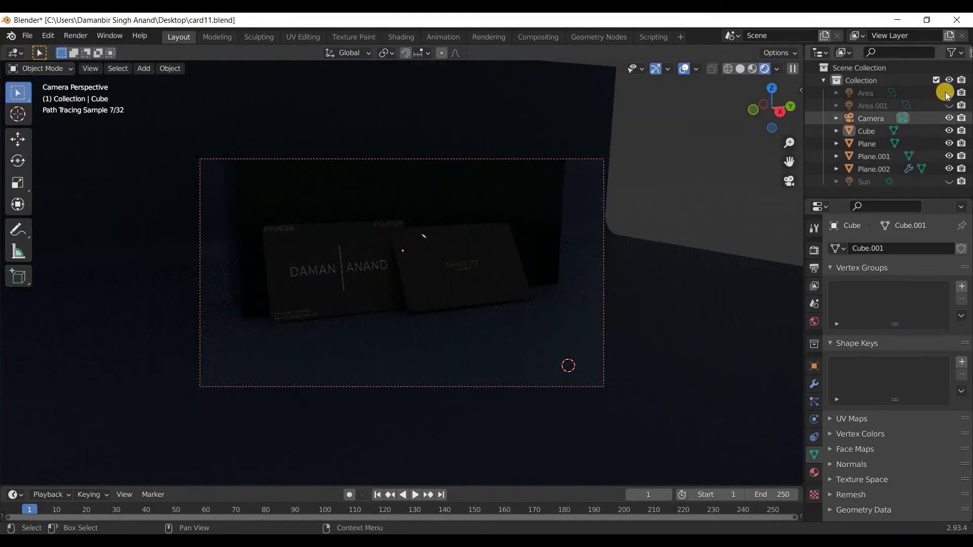
click(949, 105)
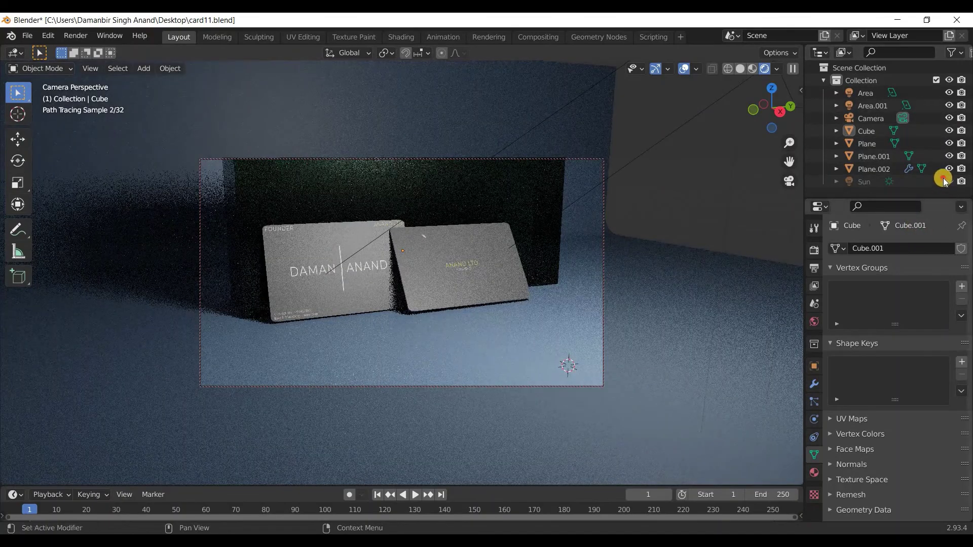
click(945, 180)
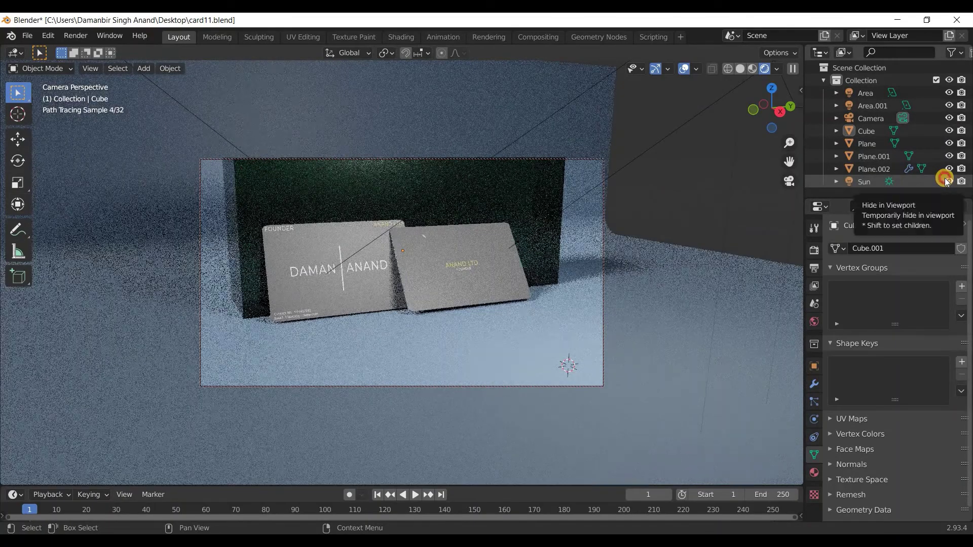
click(946, 181)
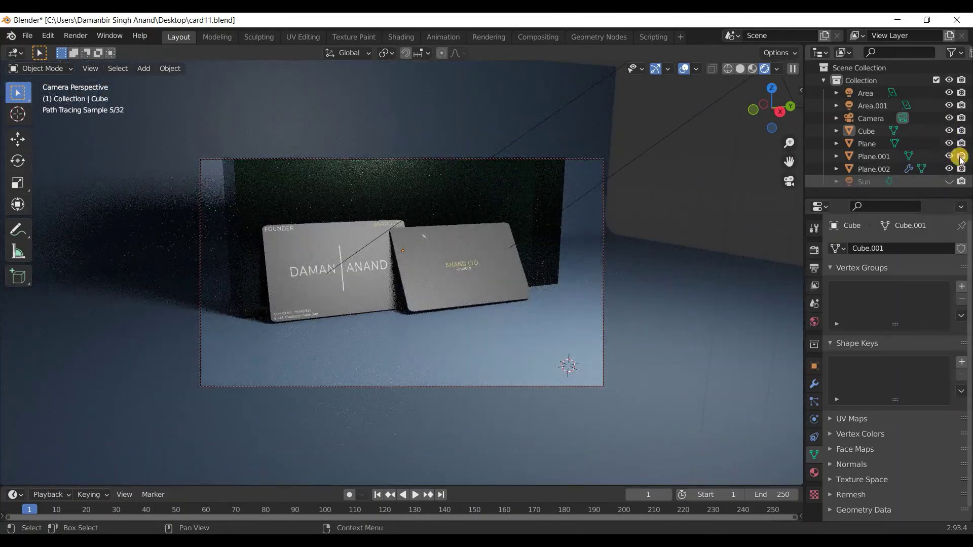
click(948, 93)
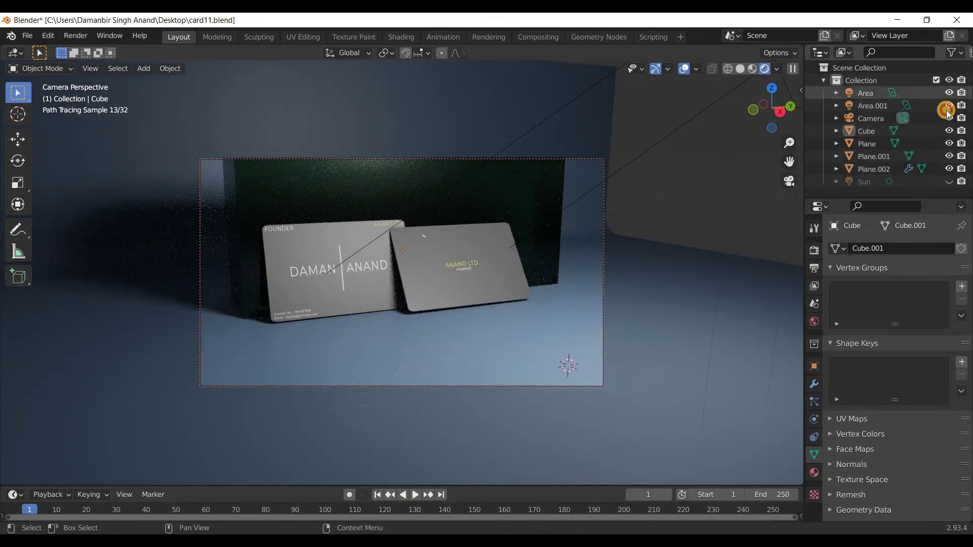
click(949, 105)
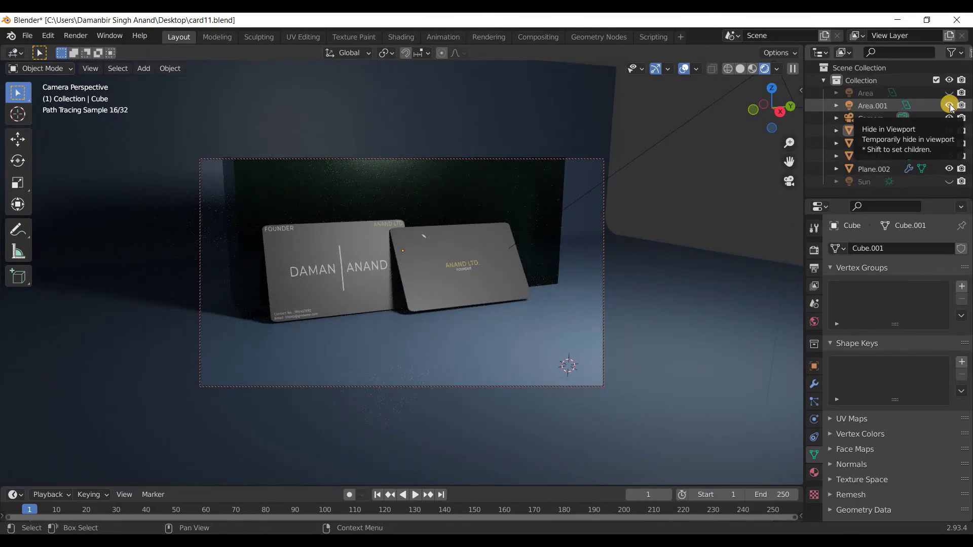
click(948, 105)
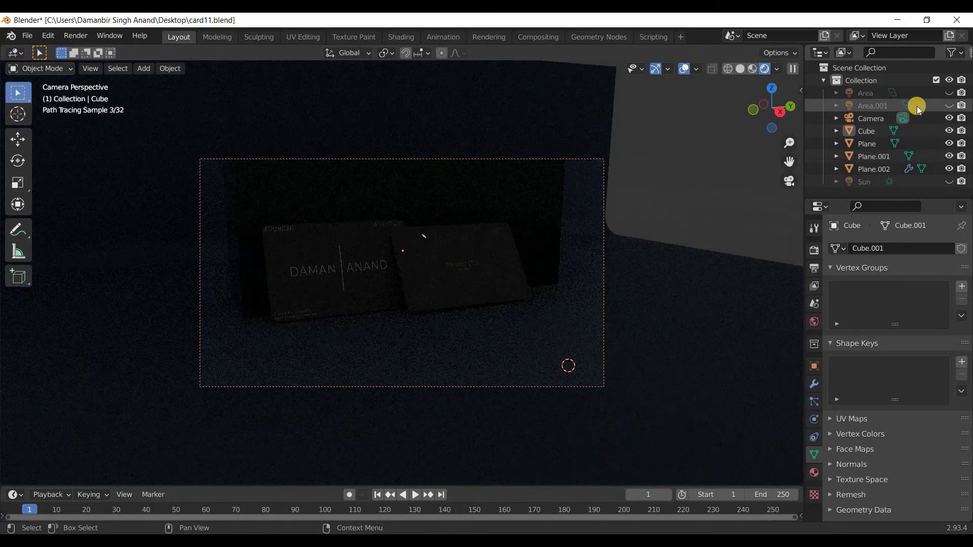
key(z)
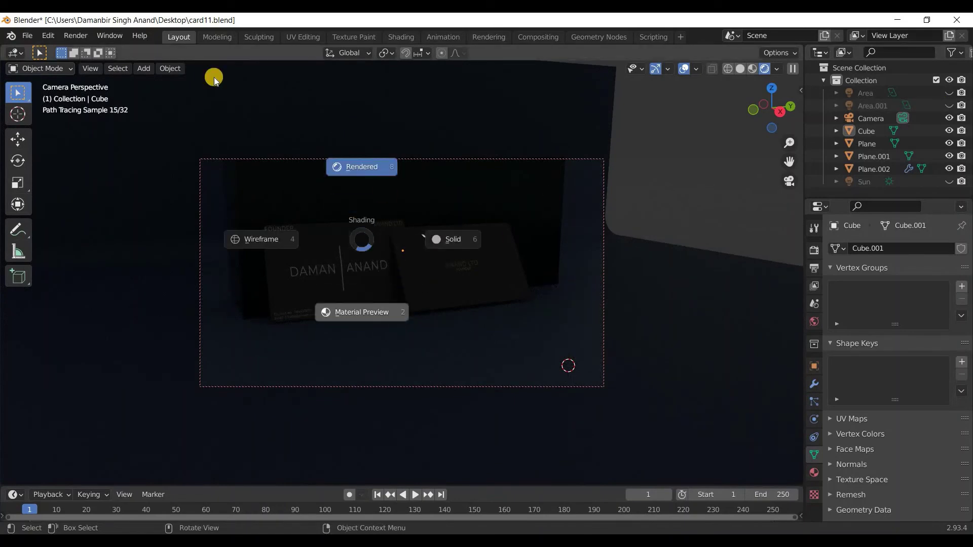
click(360, 311)
key(ctrl+Page_Down)
key(ctrl+Page_Down)
key(ctrl+Page_Down)
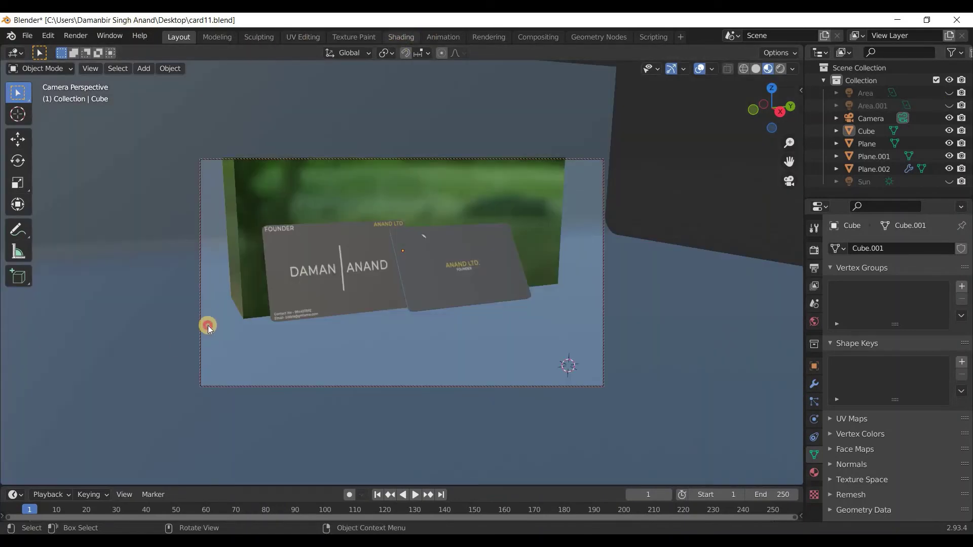
Show the World nodes in the shader editor and delete the old Sky Texture node
click(218, 326)
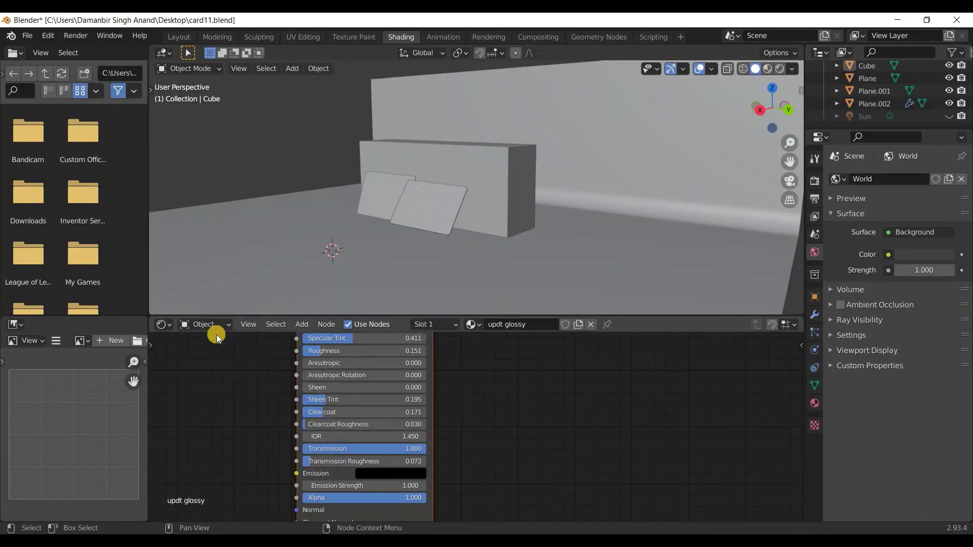
key(Down)
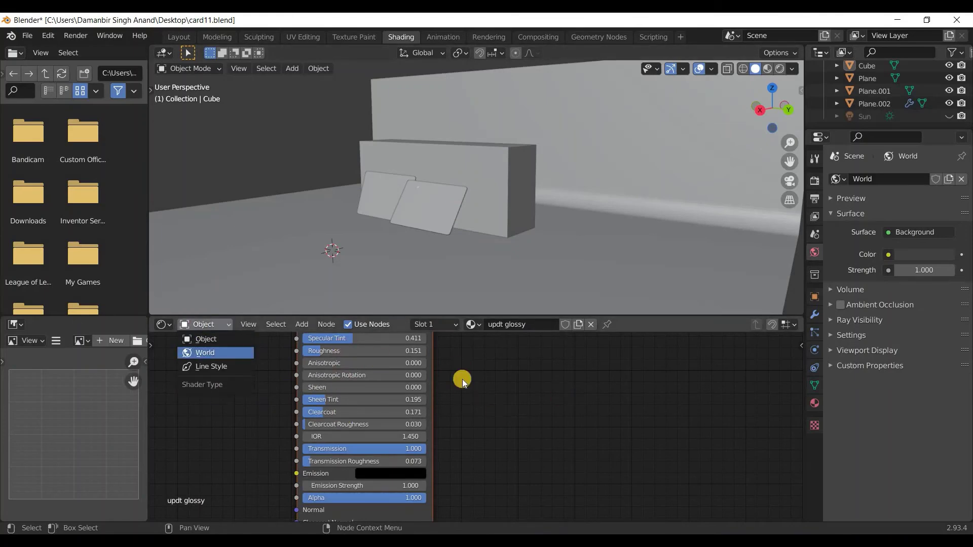
key(Return)
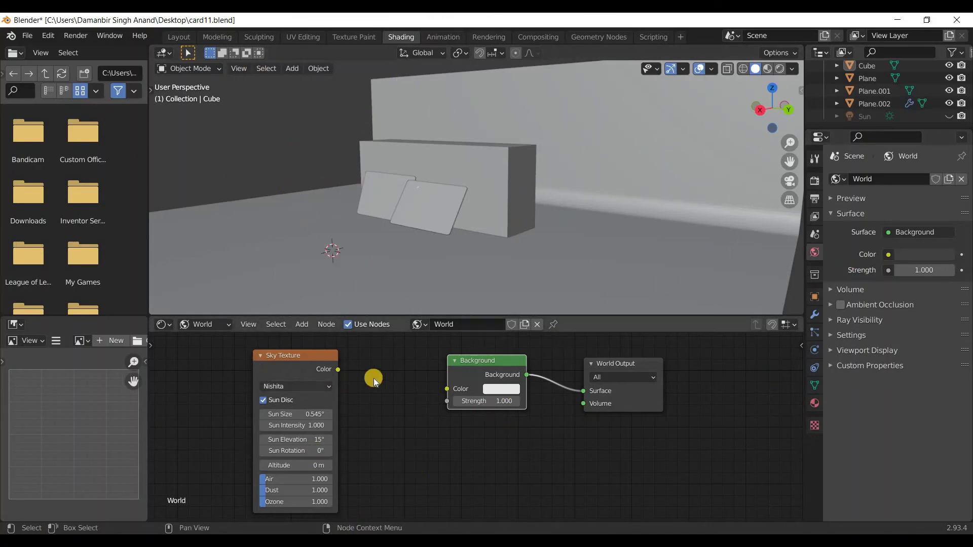
click(286, 372)
right_click(232, 349)
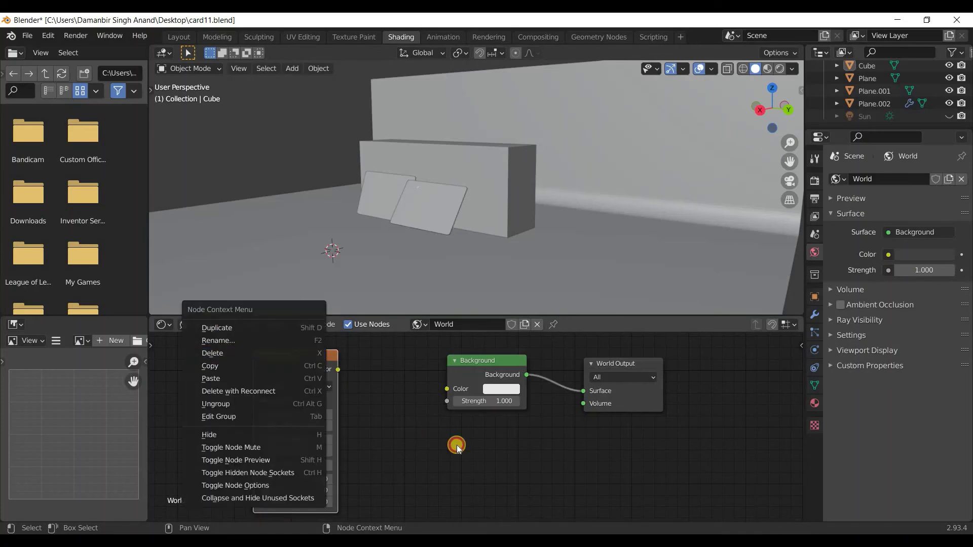
click(238, 350)
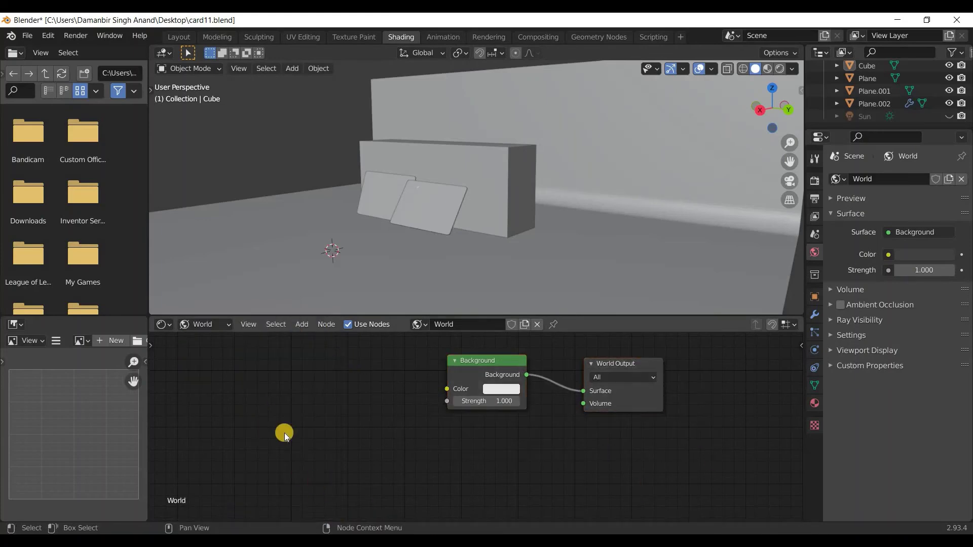
Reposition the world Background node to make room for a new texture
key(shift+a)
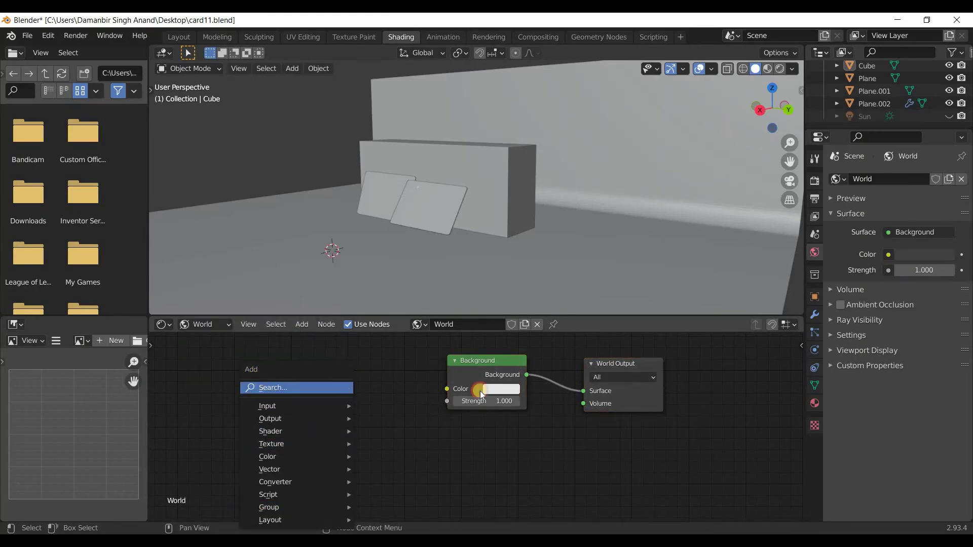
click(484, 360)
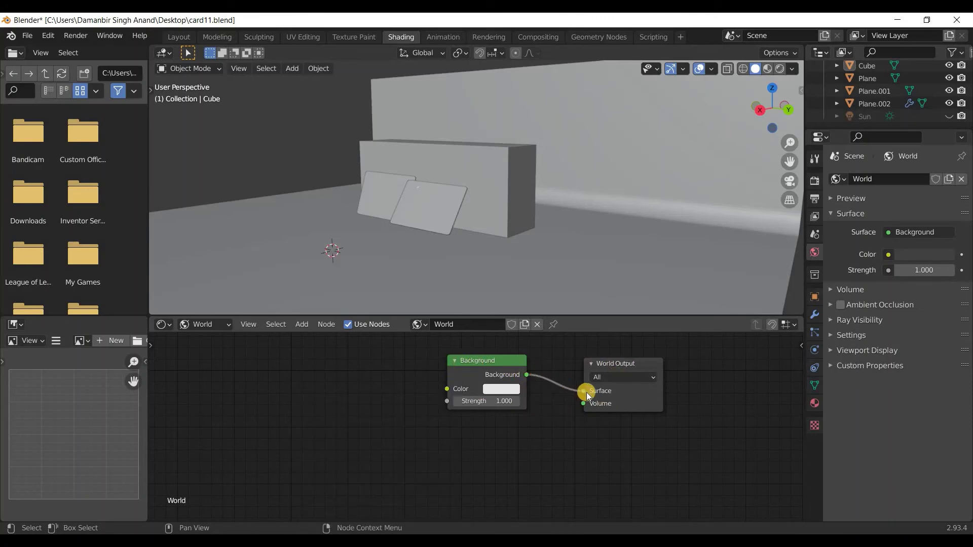
key(ctrl+j)
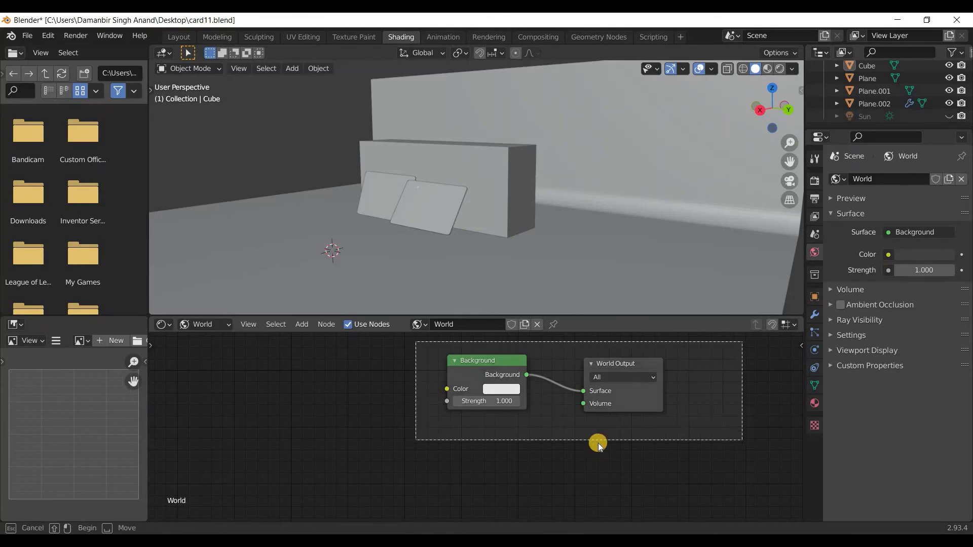
key(ctrl+z)
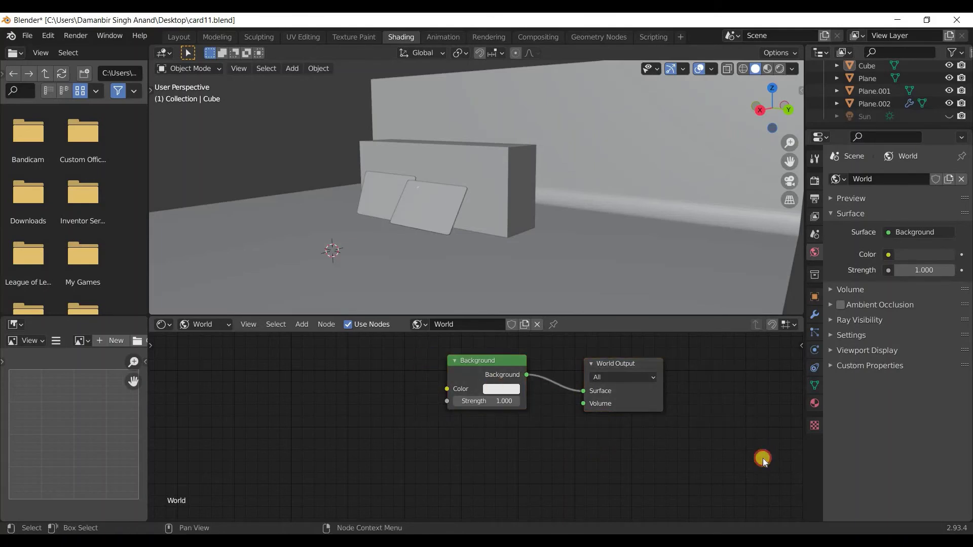
key(ctrl+z)
key(g)
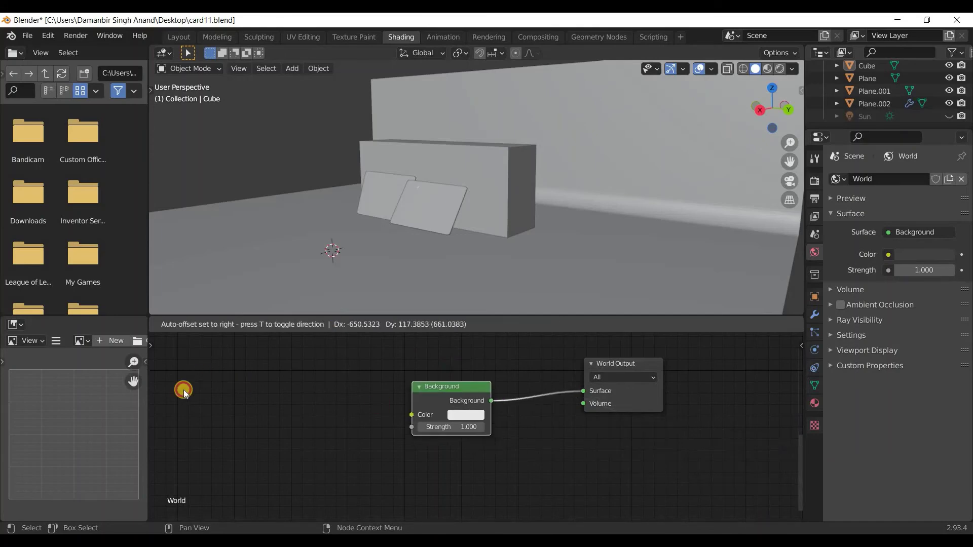
click(187, 404)
Add a new Sky Texture and connect its Color to the Background Color
key(shift+a)
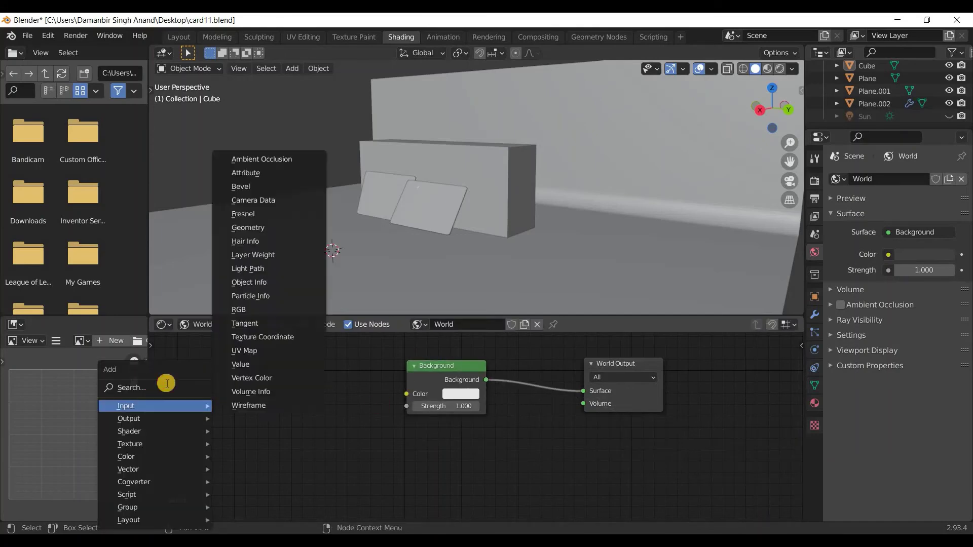
key(Return)
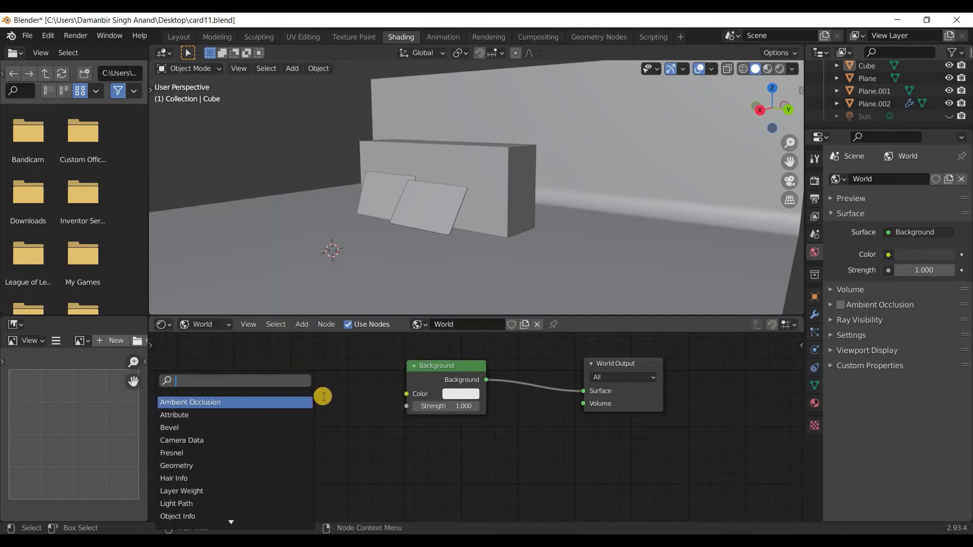
text(sk)
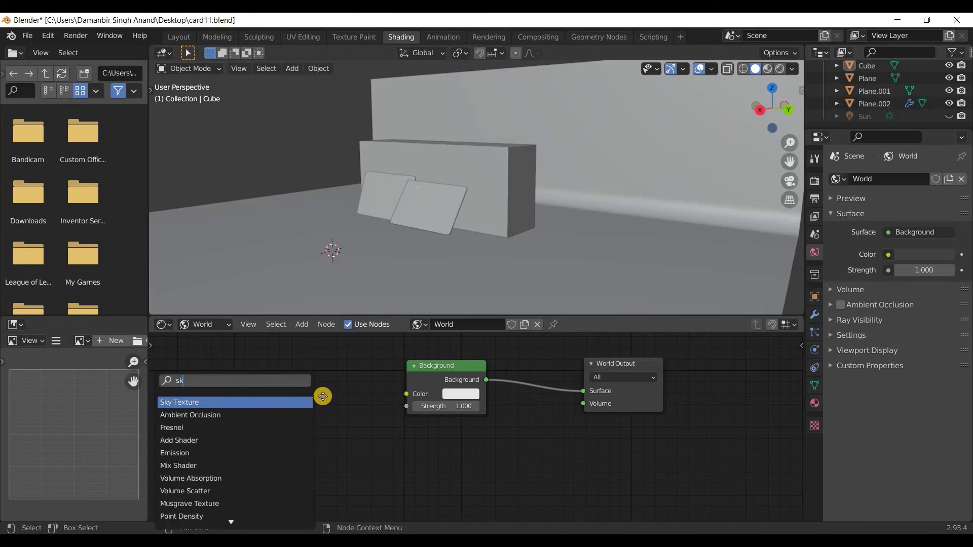
text(y)
key(Return)
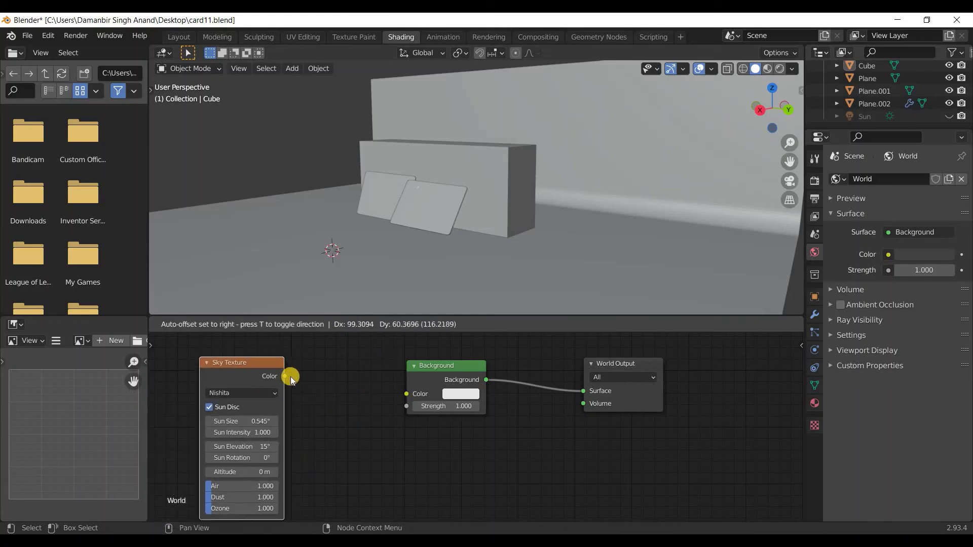
click(280, 373)
drag(284, 372, 406, 397)
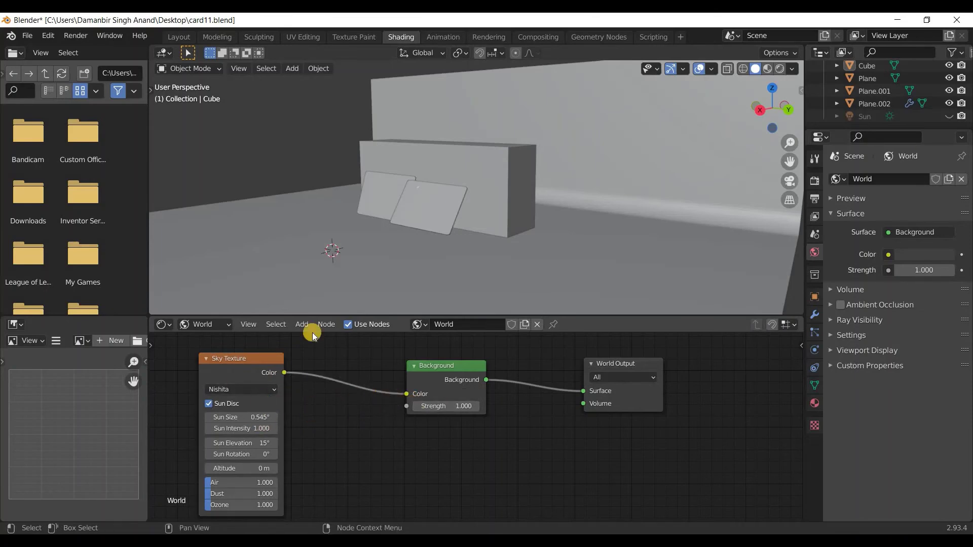
click(174, 44)
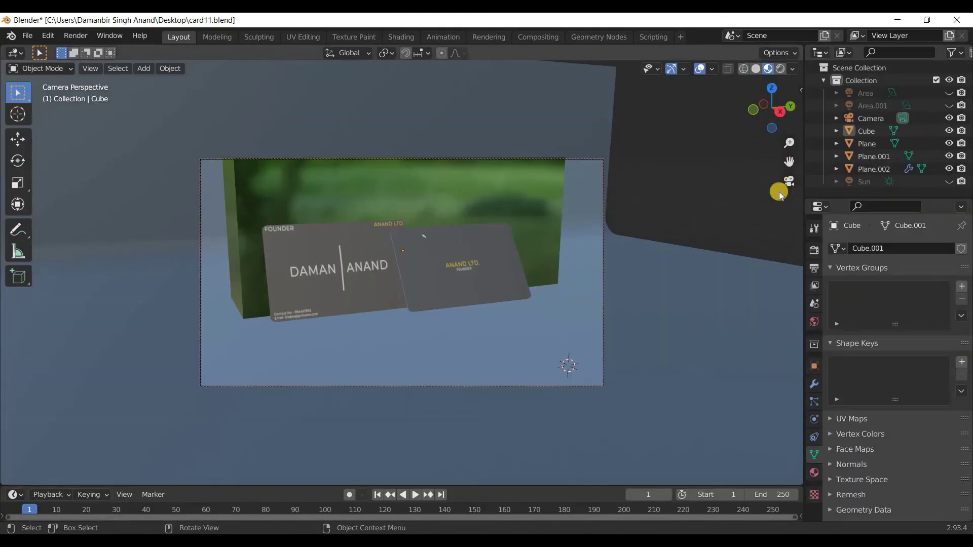
Open World Properties showing Background strength 1.000, and switch the viewport to Material Preview
key(z)
key(8)
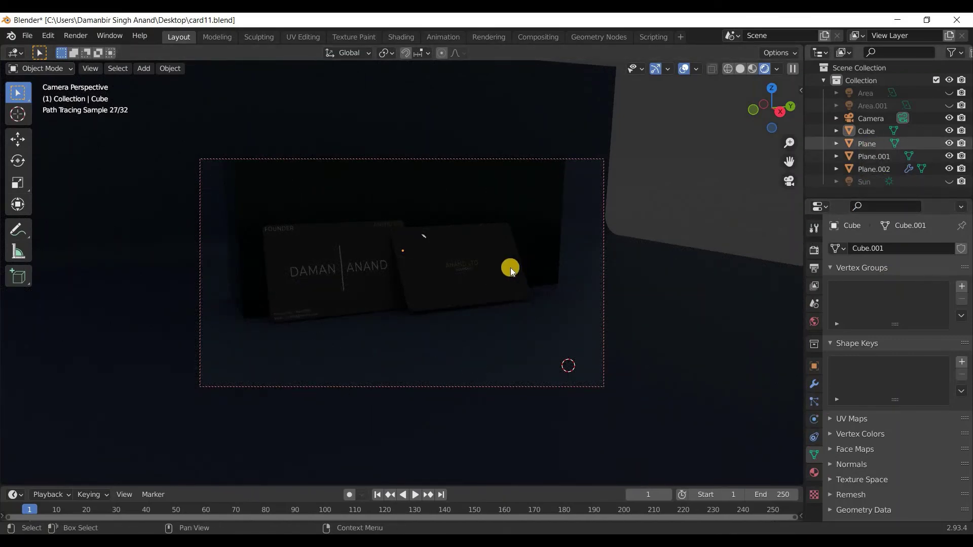
click(817, 434)
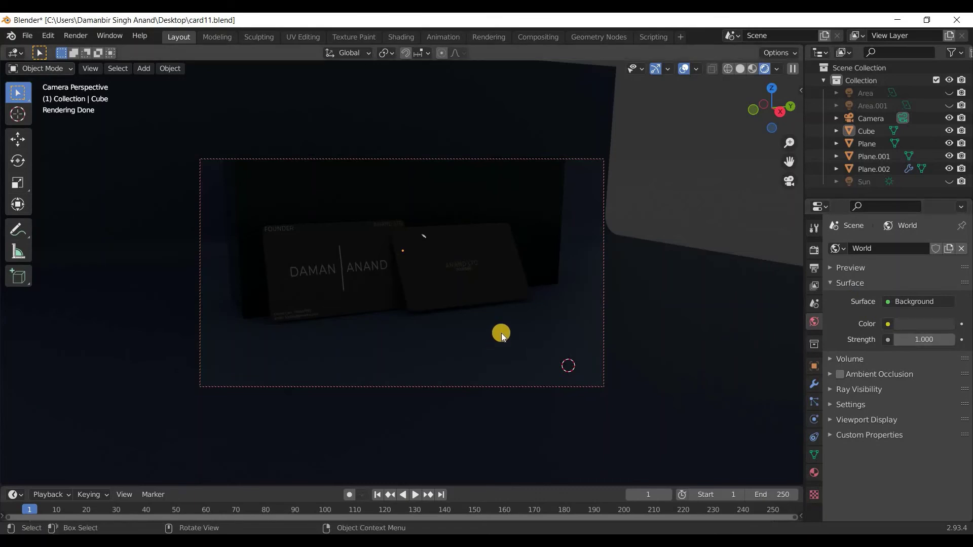
key(z)
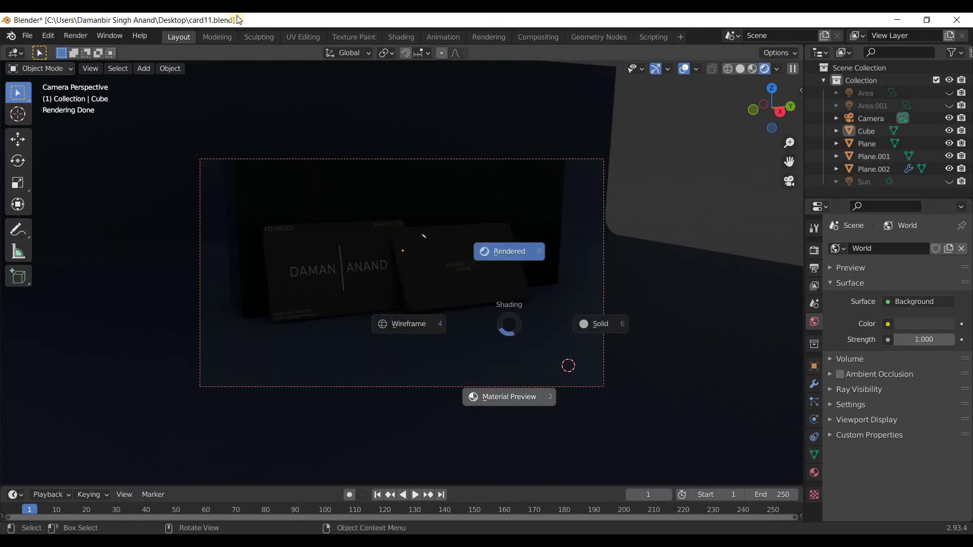
click(486, 396)
click(402, 37)
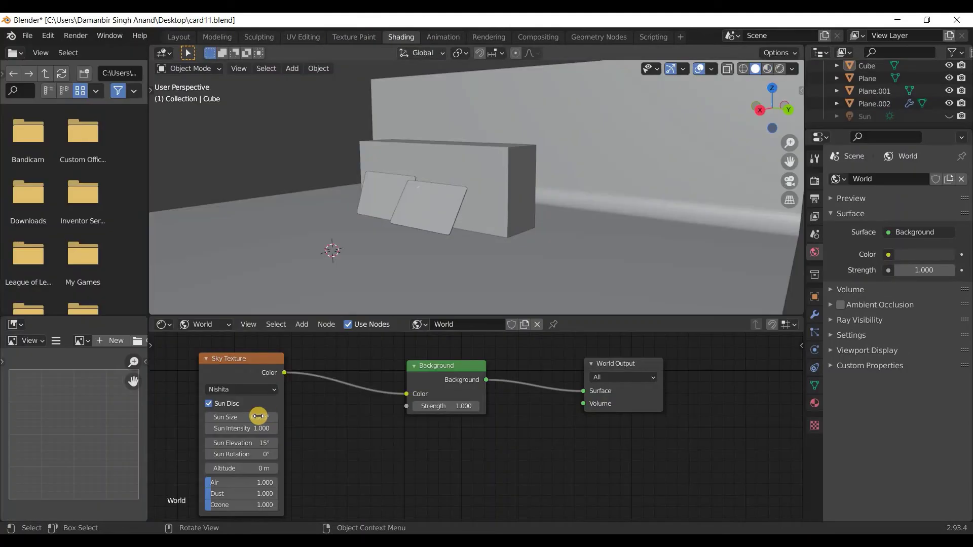
mouse_move(258, 416)
mouse_down()
mouse_move(286, 415)
mouse_move(293, 451)
mouse_up()
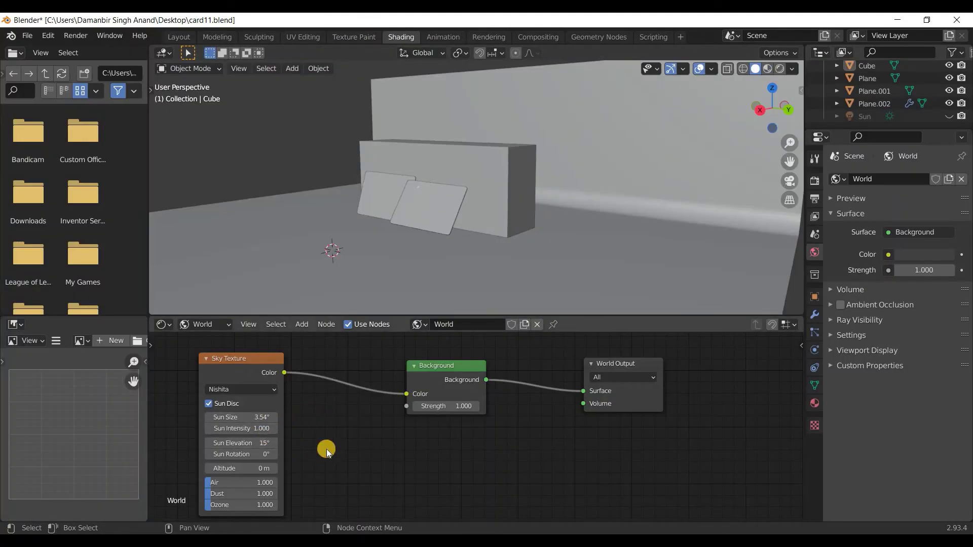
mouse_move(439, 403)
mouse_down()
mouse_move(450, 410)
mouse_move(431, 410)
mouse_up()
text(1.500)
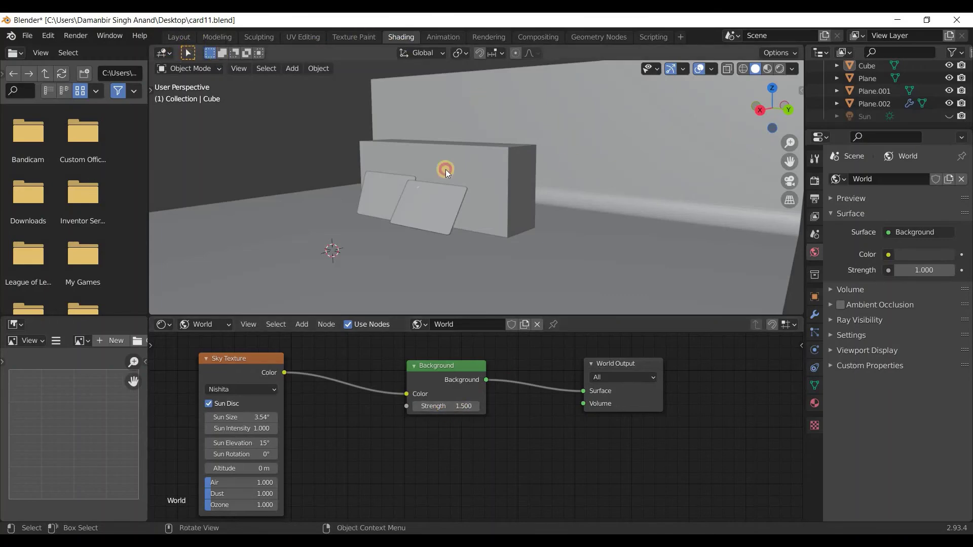
click(179, 37)
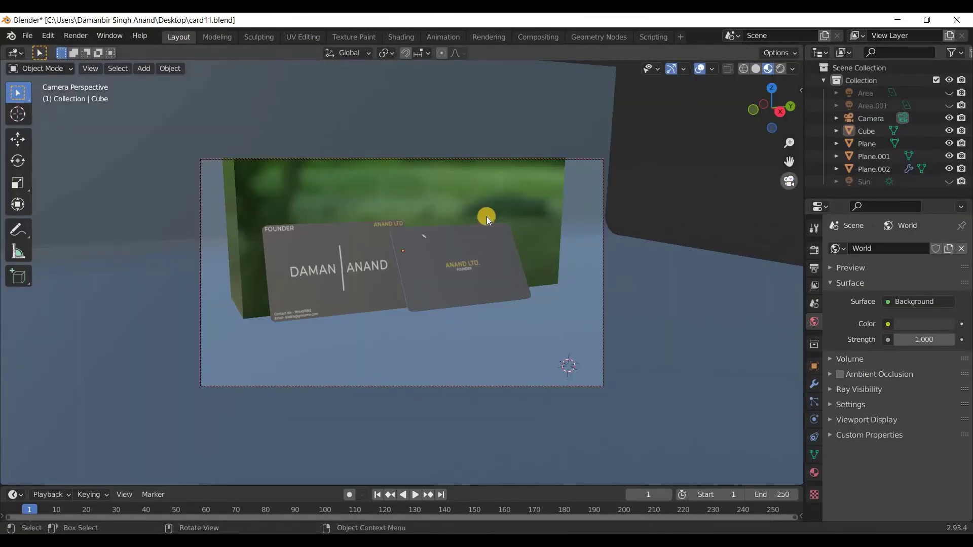
Switch to Rendered shading and brighten the world Background colour toward white
key(z)
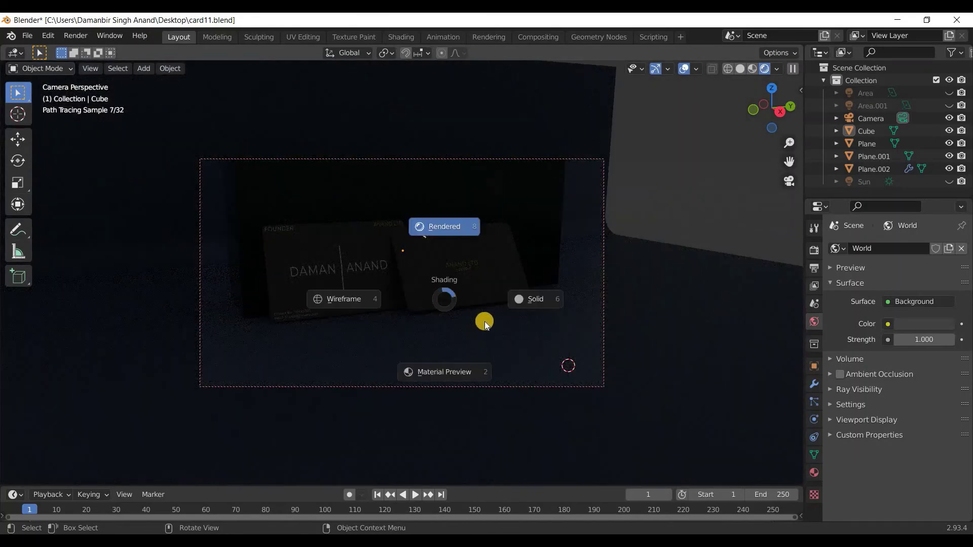
click(484, 321)
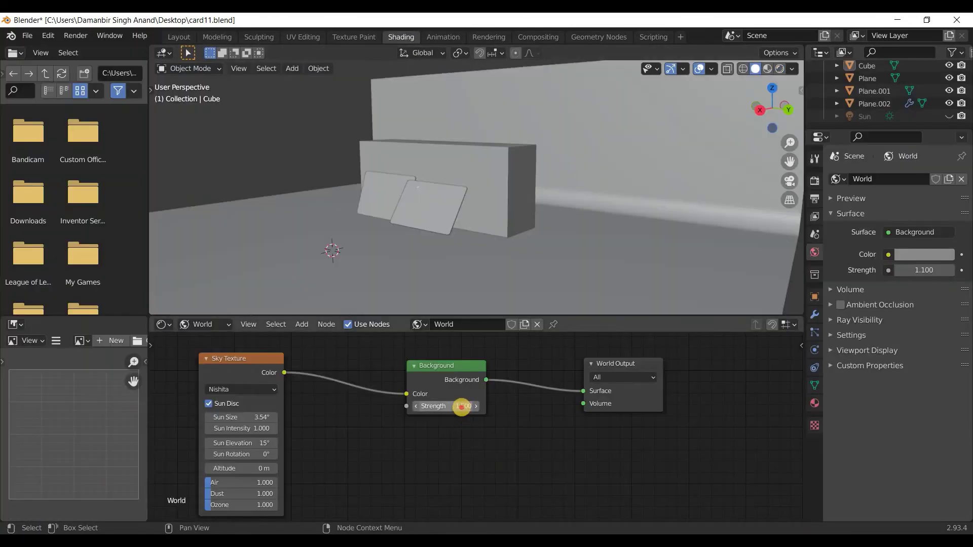
click(455, 408)
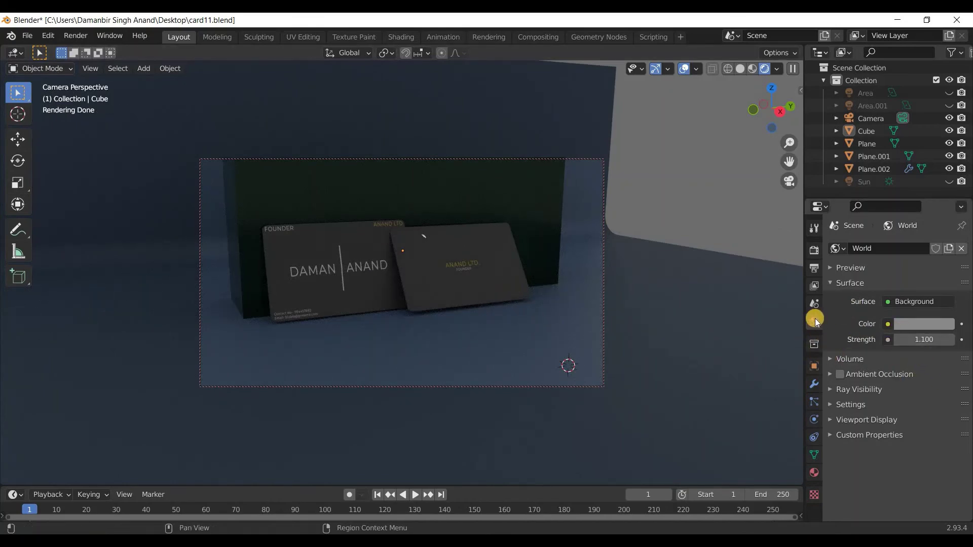
click(911, 325)
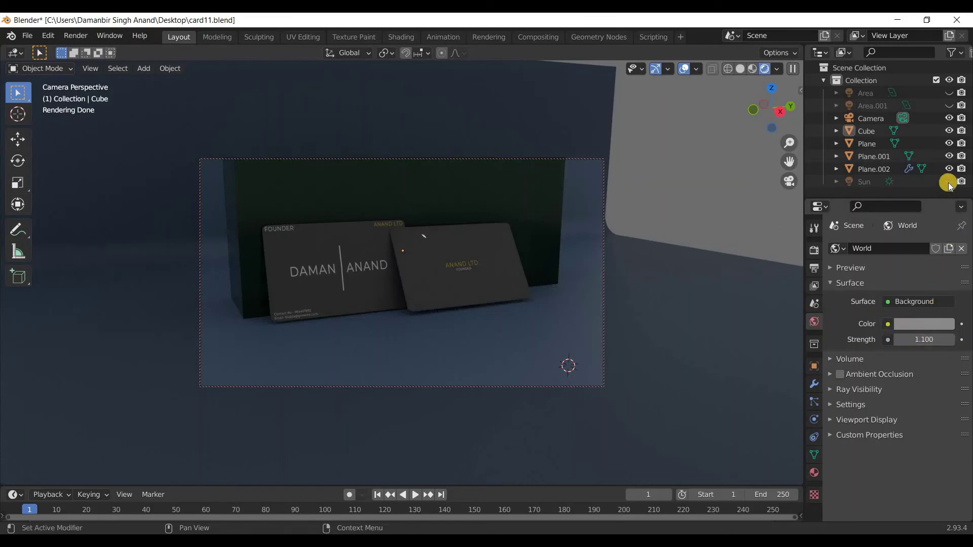
drag(937, 154, 954, 172)
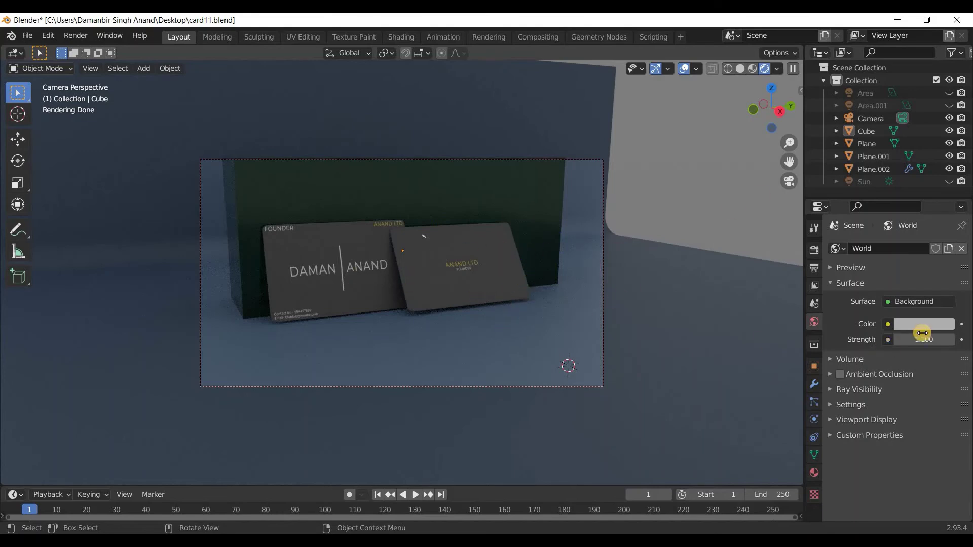
Raise the world Background strength to 1.900
click(951, 340)
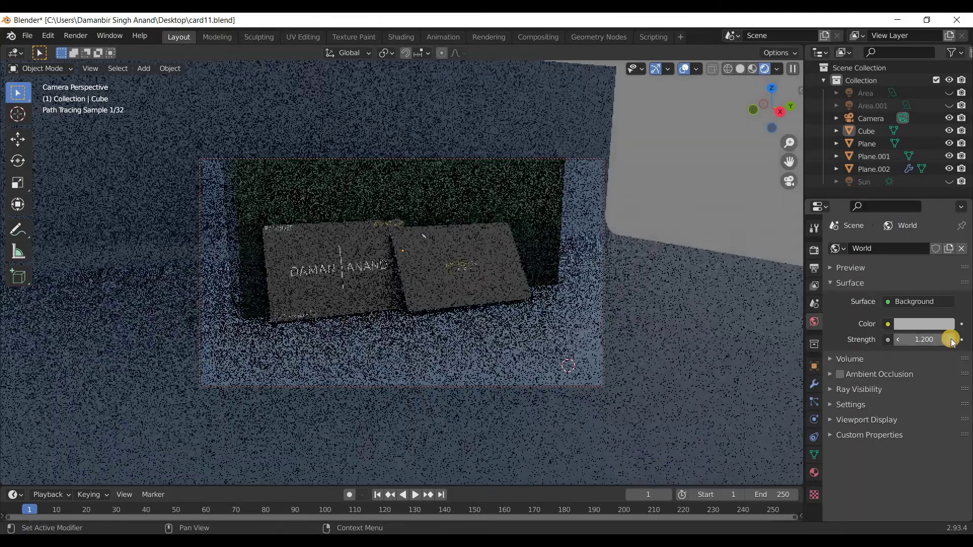
click(951, 340)
click(951, 340)
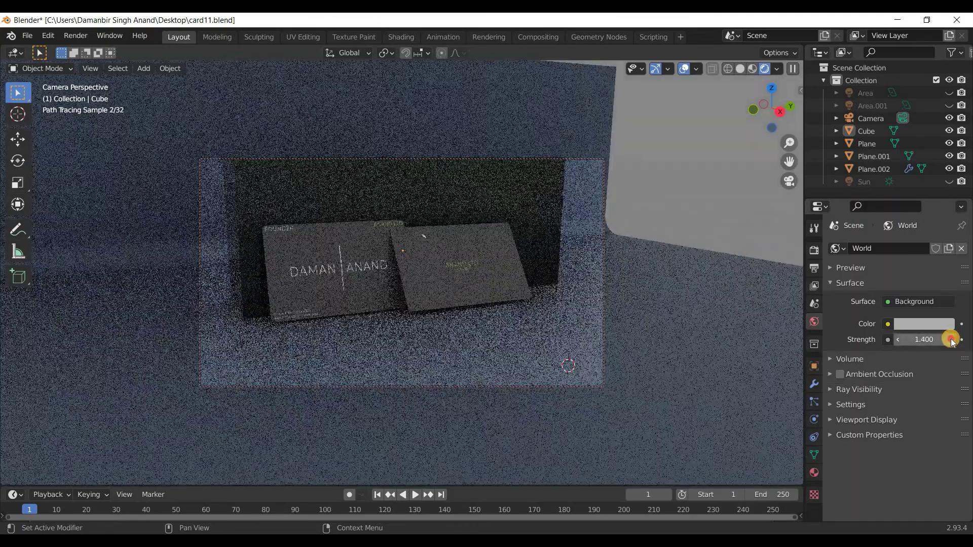
click(951, 340)
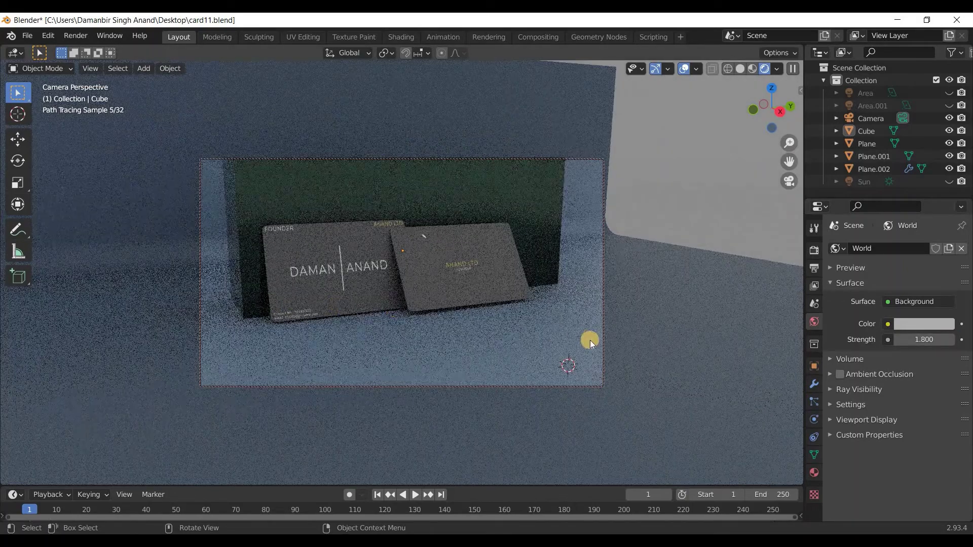
click(951, 340)
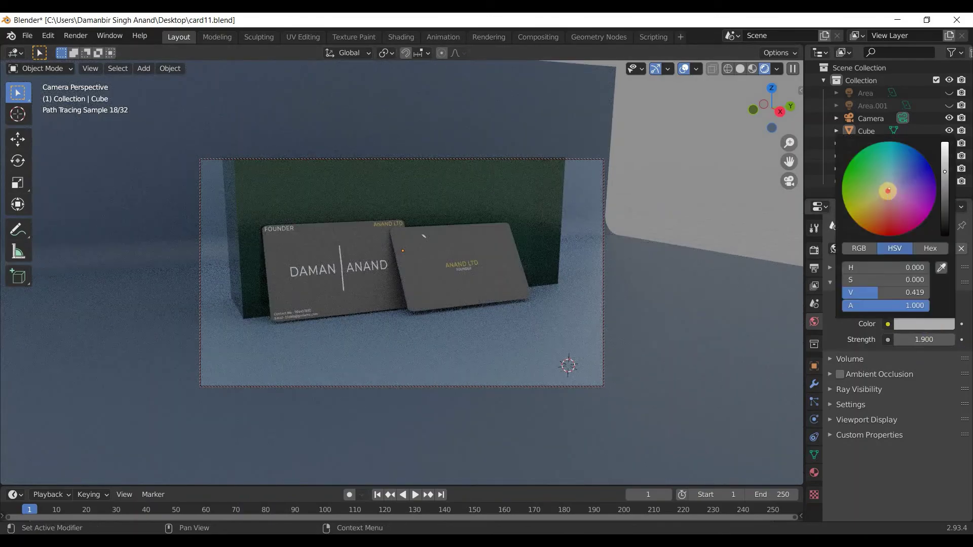
Tint the world colour a pale pinkish grey and review the world volume settings
drag(888, 193, 879, 197)
click(888, 191)
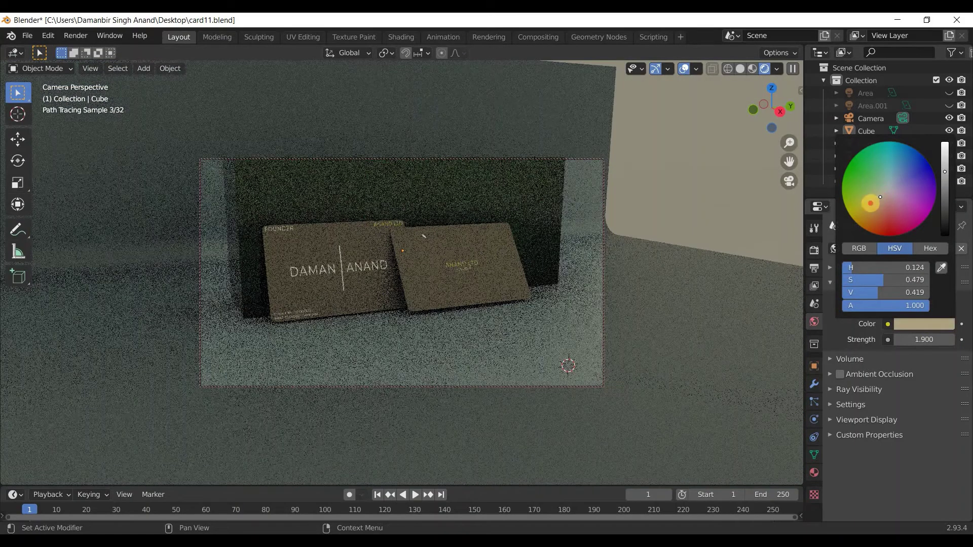
click(870, 204)
click(888, 191)
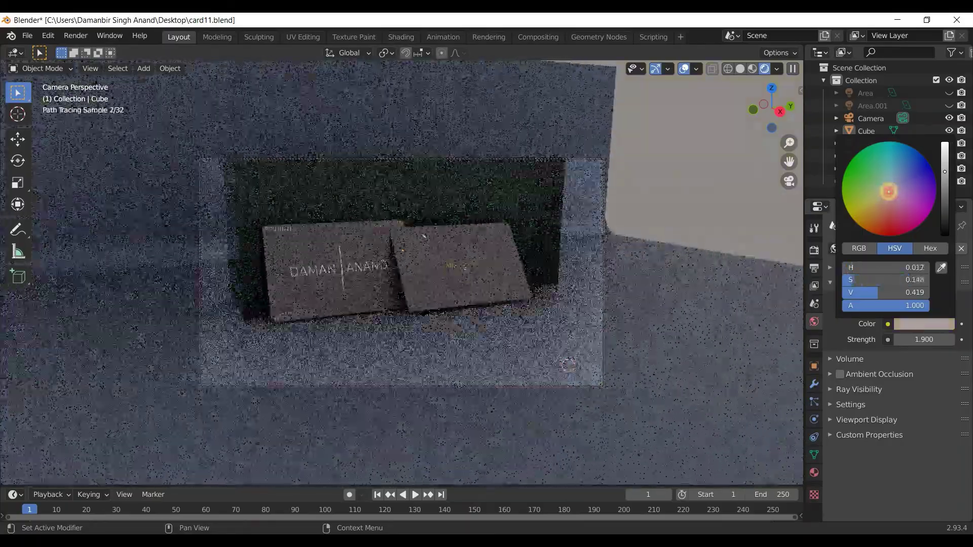
click(888, 192)
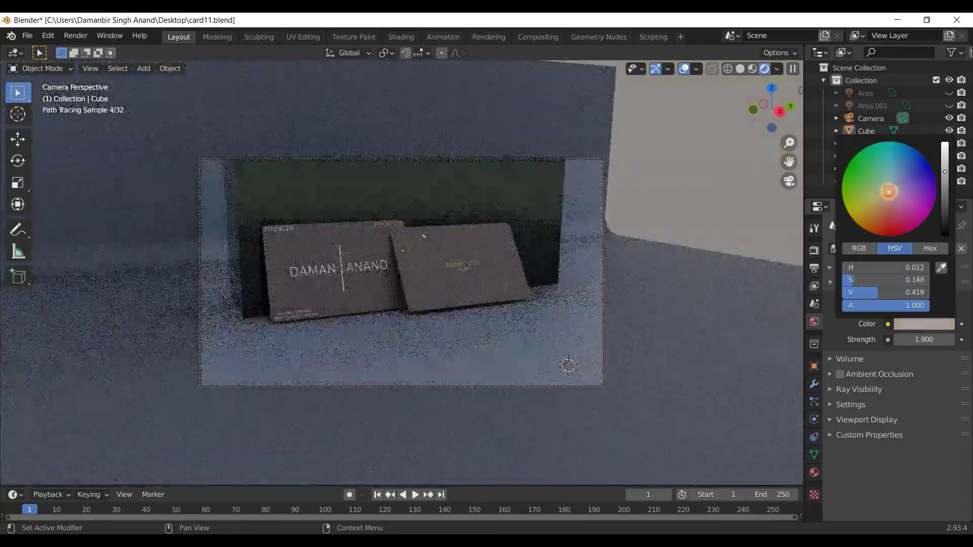
click(945, 170)
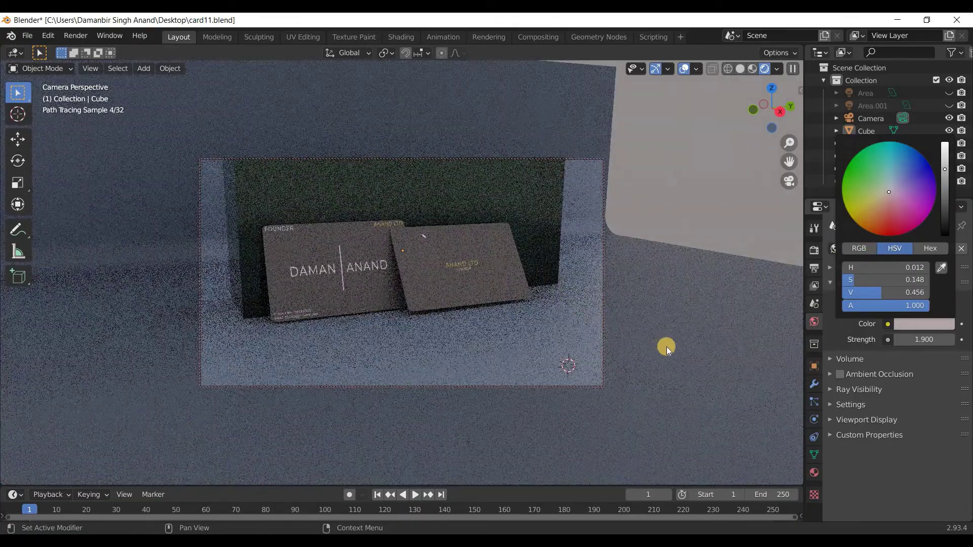
click(666, 346)
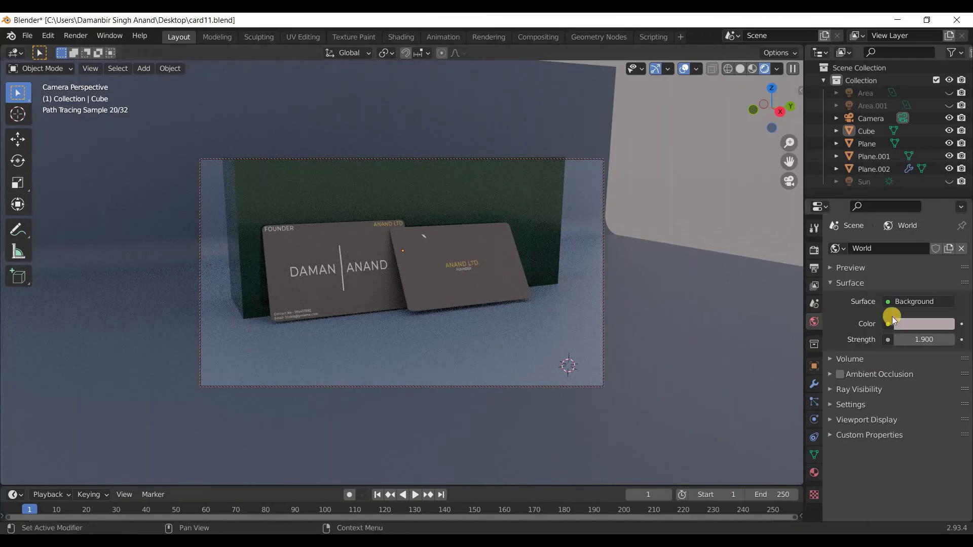
click(841, 360)
click(850, 404)
Raise the Nishita Sky Texture's Sun Intensity to 1.200 while previewing in Rendered shading
click(400, 37)
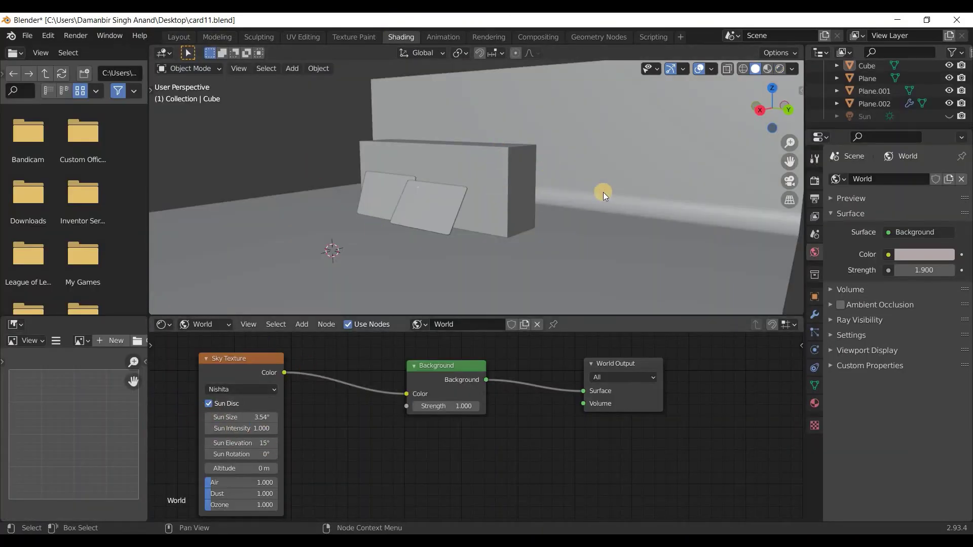
key(z)
key(8)
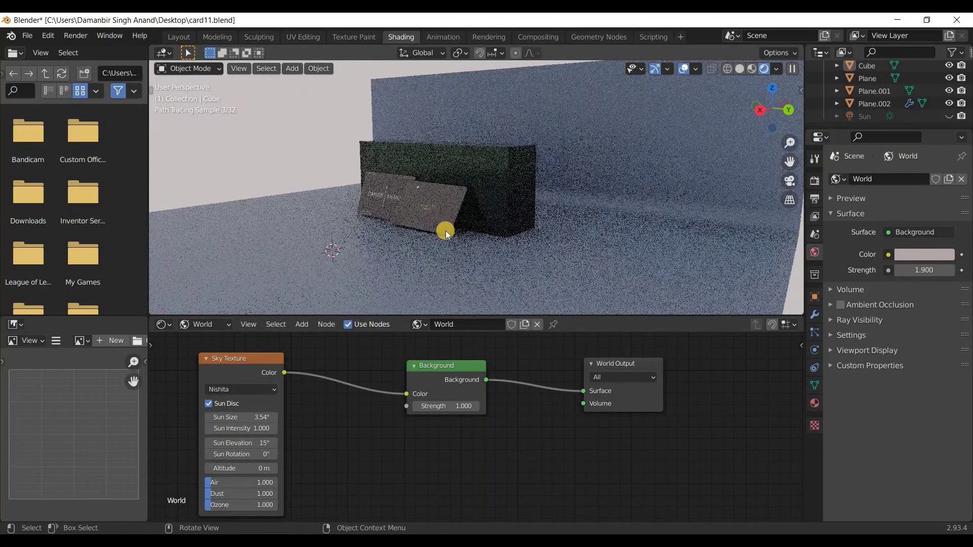
scroll(445, 230, up, 2)
scroll(445, 230, up, 1)
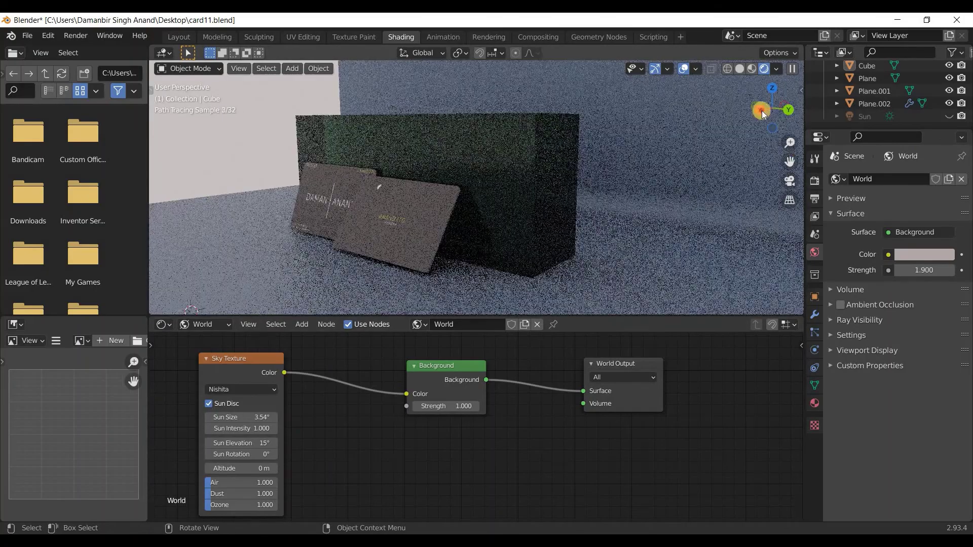
drag(760, 111, 745, 117)
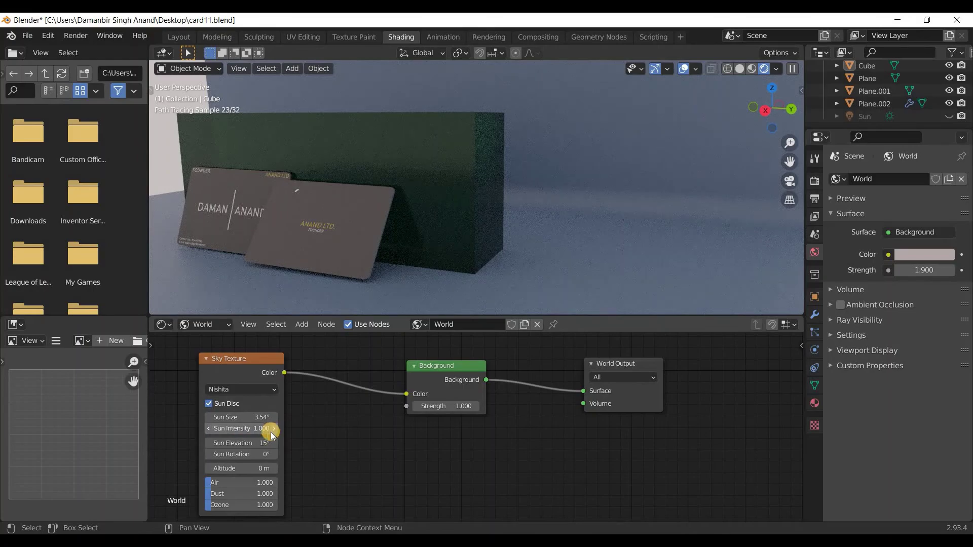
click(273, 428)
mouse_move(272, 435)
mouse_down()
mouse_move(256, 425)
mouse_move(282, 418)
mouse_up()
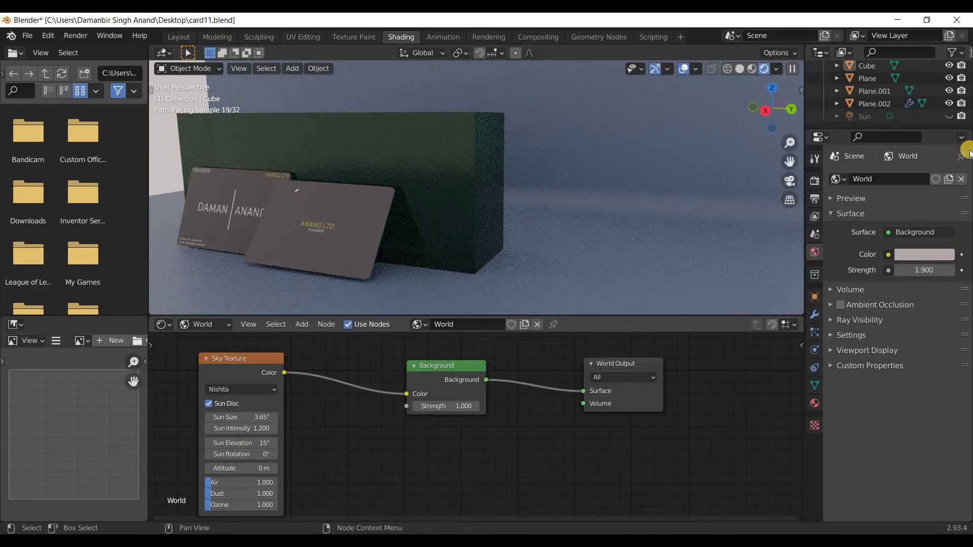
click(193, 38)
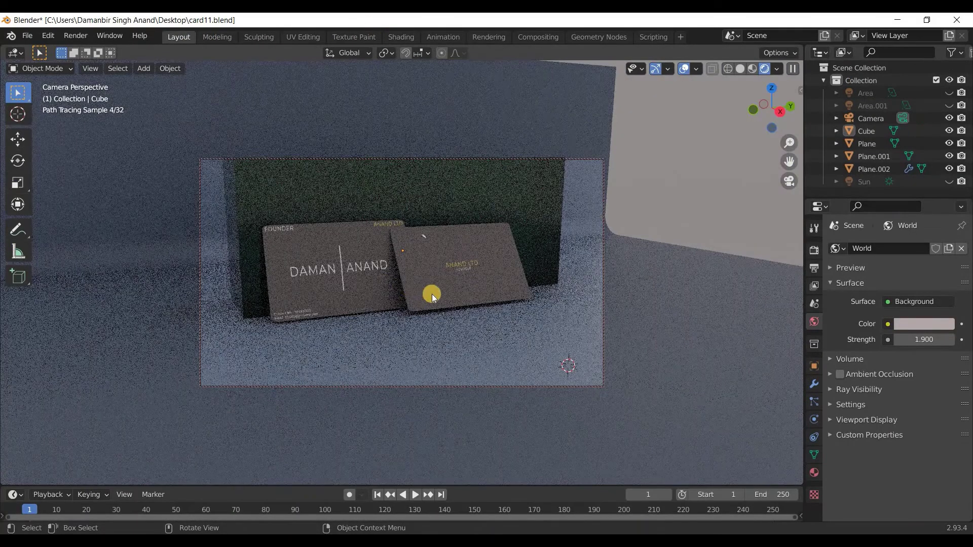
Switch to Material Preview and orbit in close to the cards
key(z)
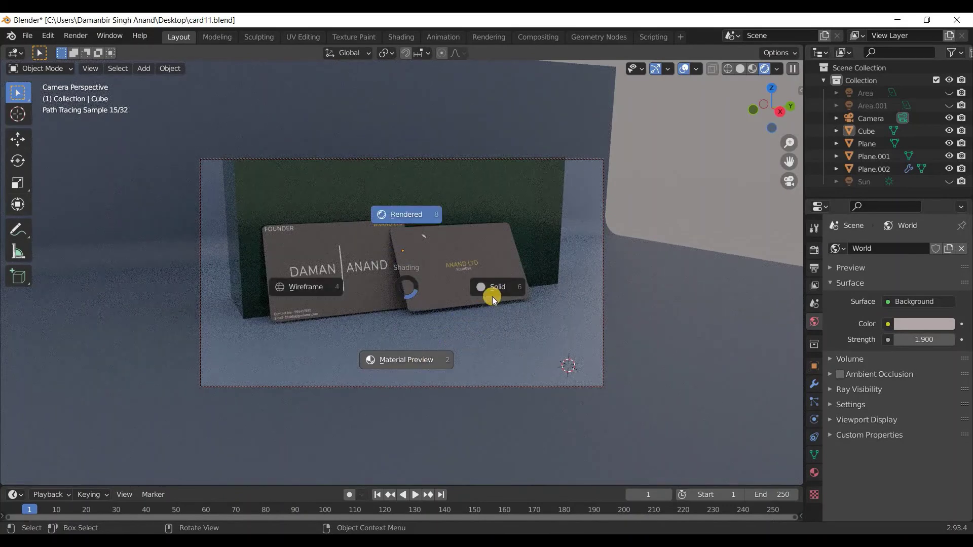
click(454, 382)
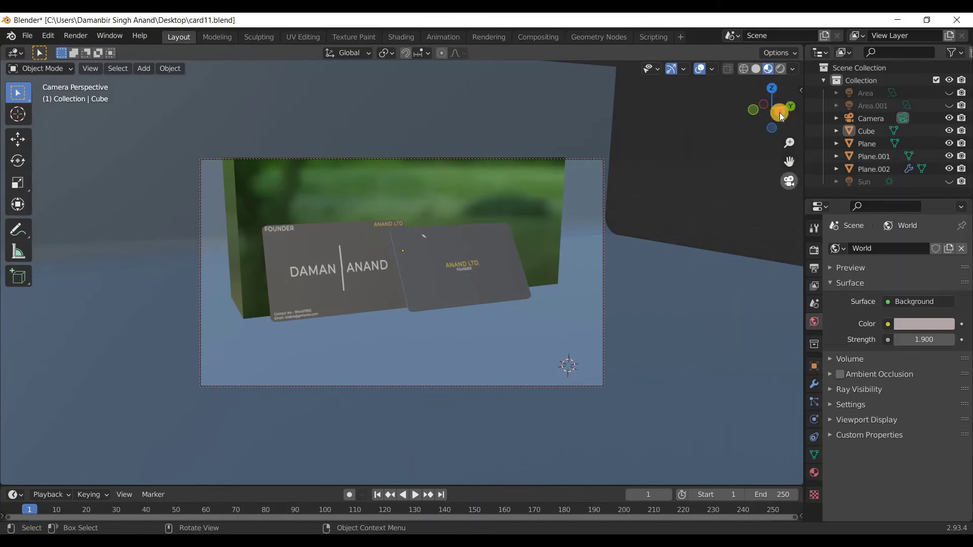
mouse_move(779, 113)
mouse_down()
mouse_move(705, 145)
mouse_move(792, 158)
mouse_up()
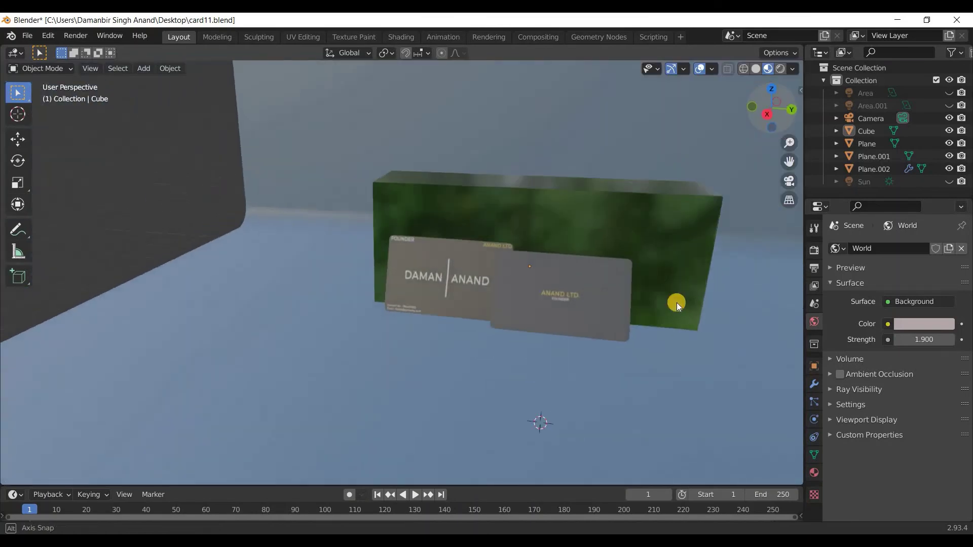
middle_drag(594, 300, 412, 278)
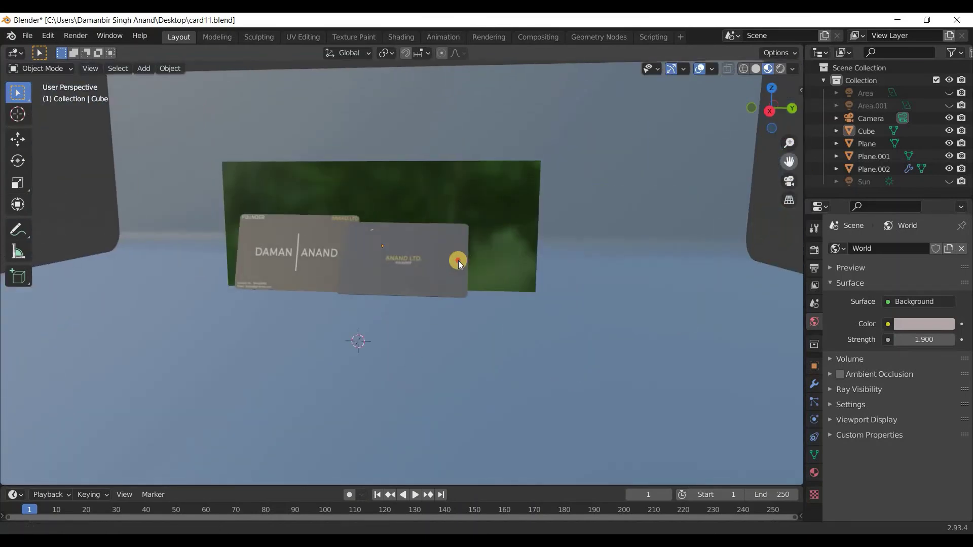
Slide the front card Plane.002 along Y so it sits beside the other card
click(412, 280)
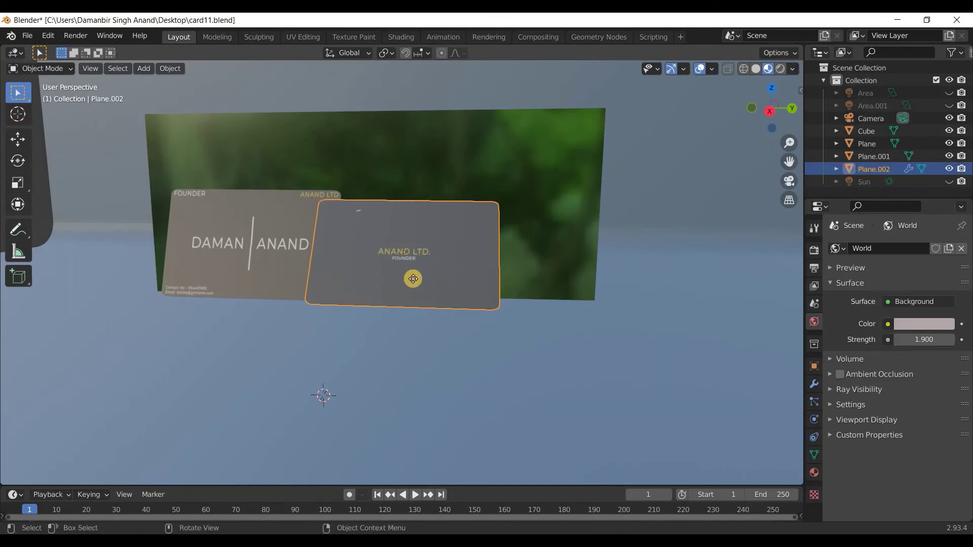
key(g)
key(x)
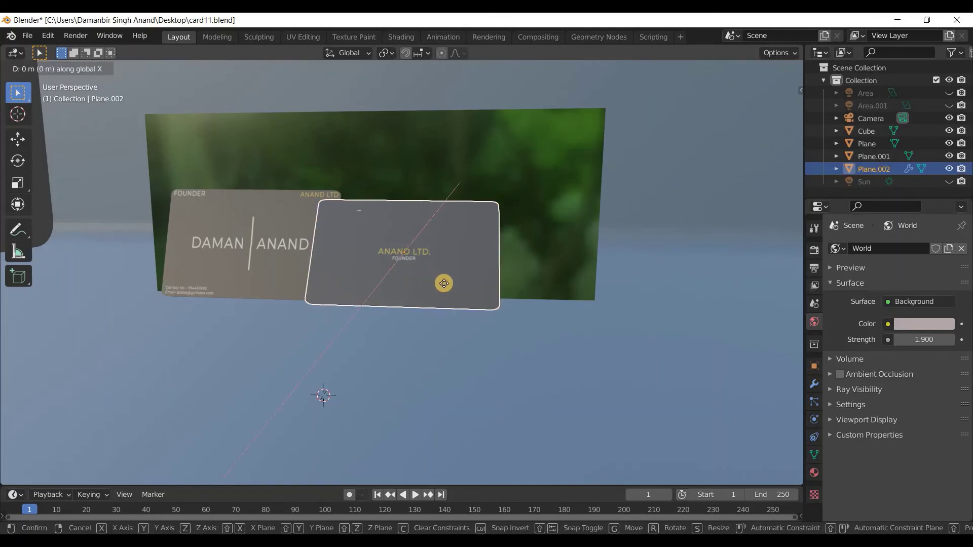
key(y)
click(793, 125)
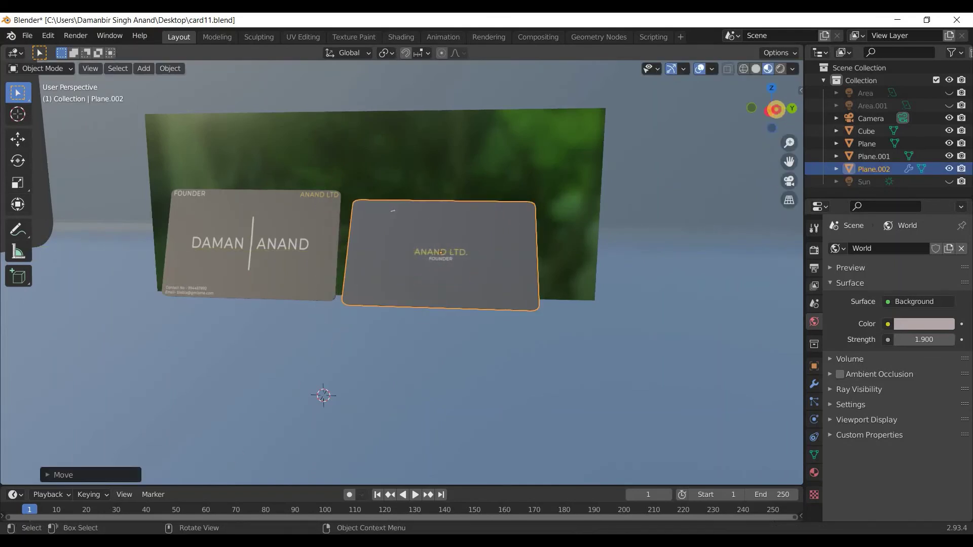
mouse_move(674, 105)
middle_down()
mouse_move(673, 170)
mouse_move(779, 111)
mouse_move(680, 171)
middle_up()
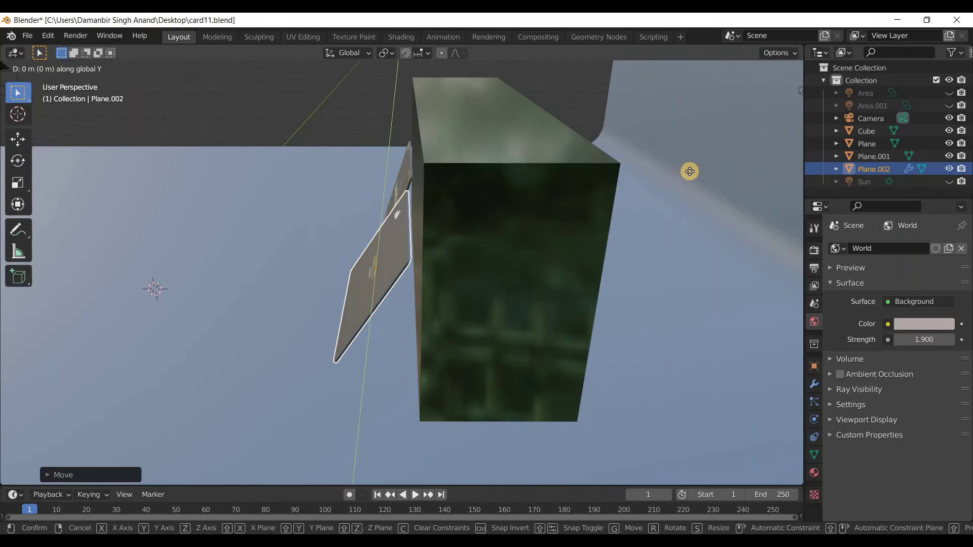
click(788, 108)
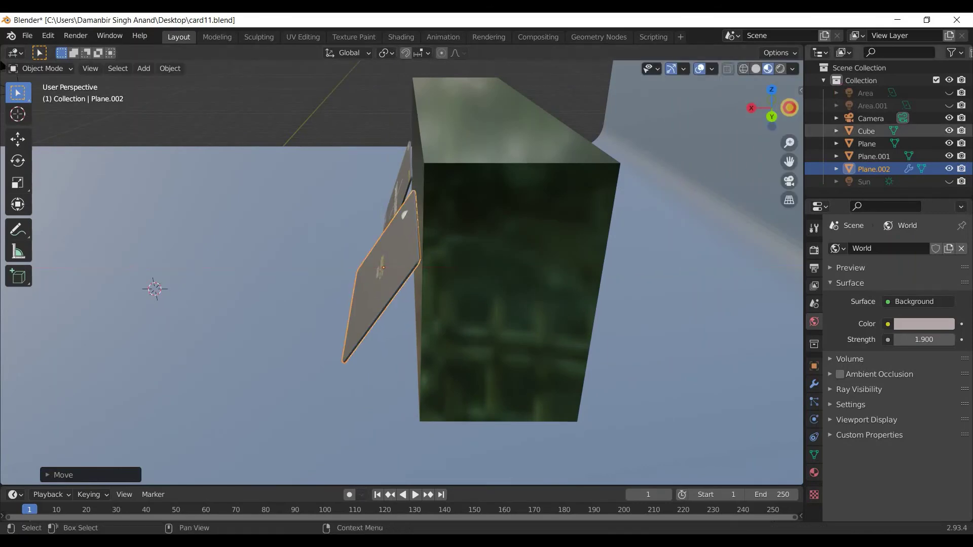
mouse_move(789, 107)
mouse_down()
mouse_move(253, 89)
mouse_move(406, 178)
mouse_move(430, 178)
mouse_move(451, 157)
mouse_up()
click(445, 122)
Show the box's 'updt glossy' material nodes and zero Transmission Roughness and Metallic
click(398, 38)
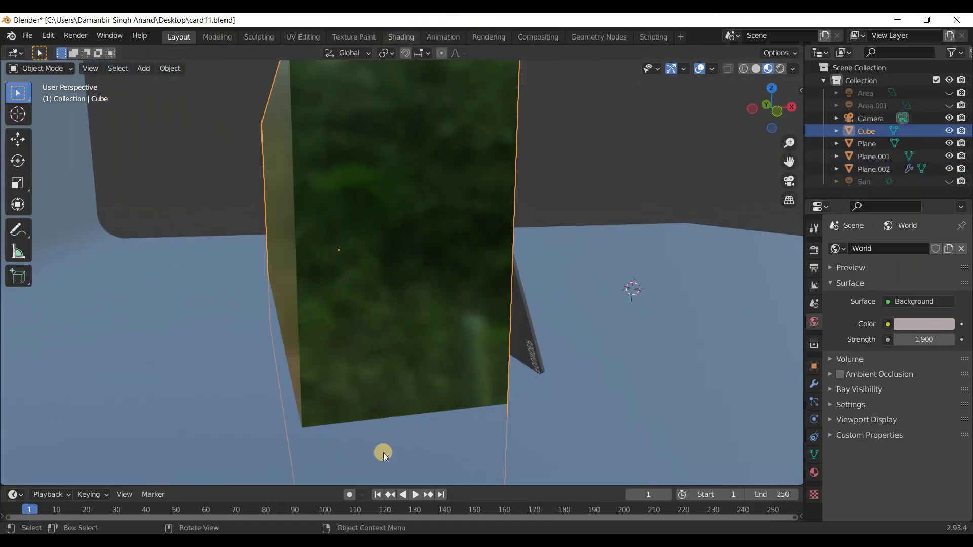
click(205, 324)
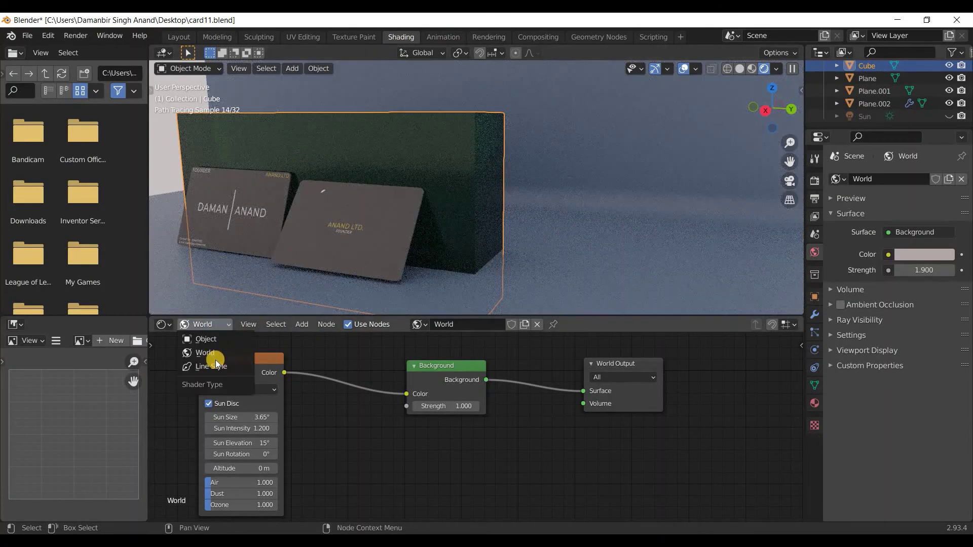
key(Return)
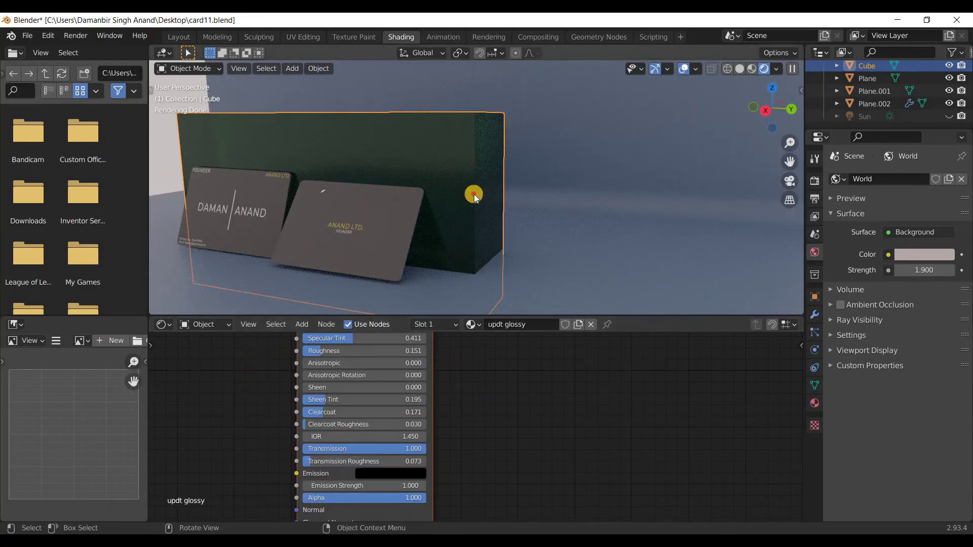
drag(330, 461, 304, 460)
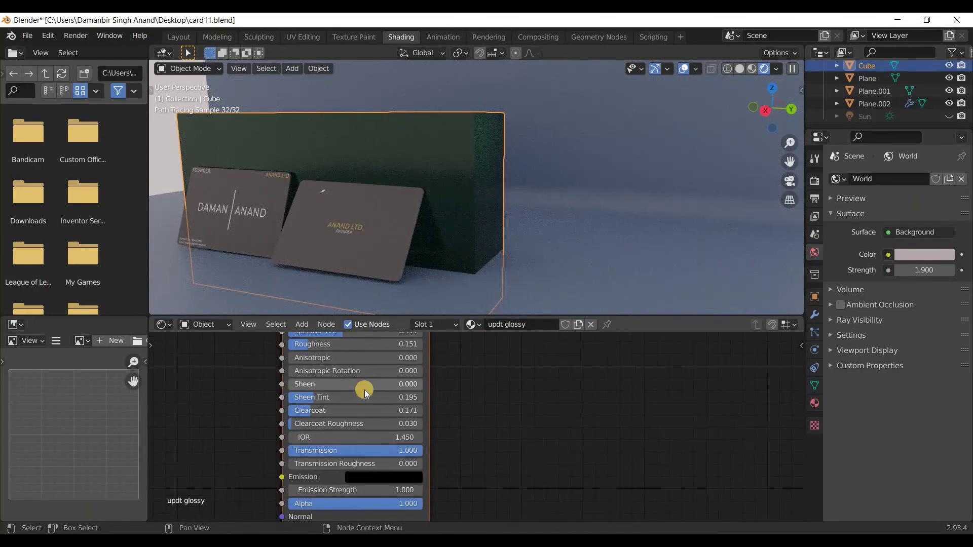
shift+scroll(339, 358, up, 3)
drag(340, 354, 307, 354)
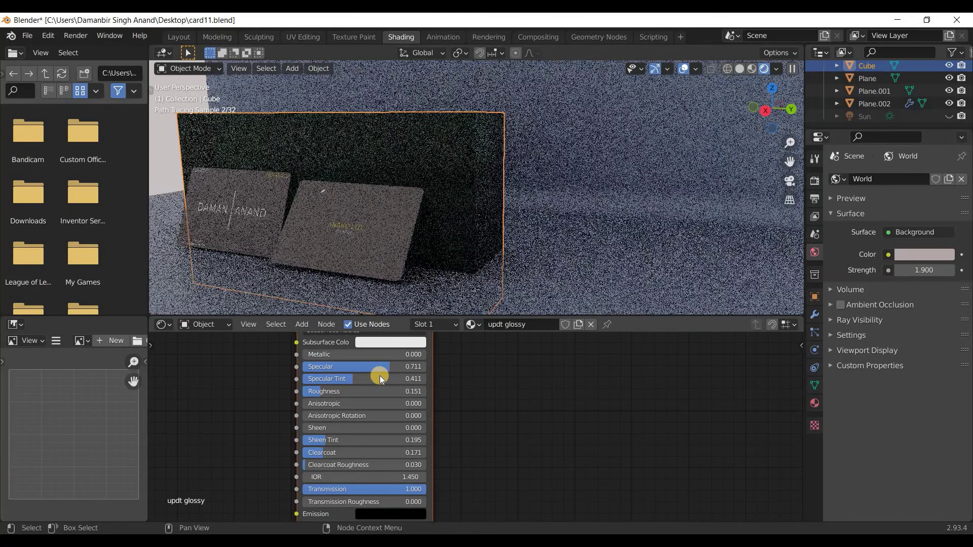
drag(414, 366, 405, 365)
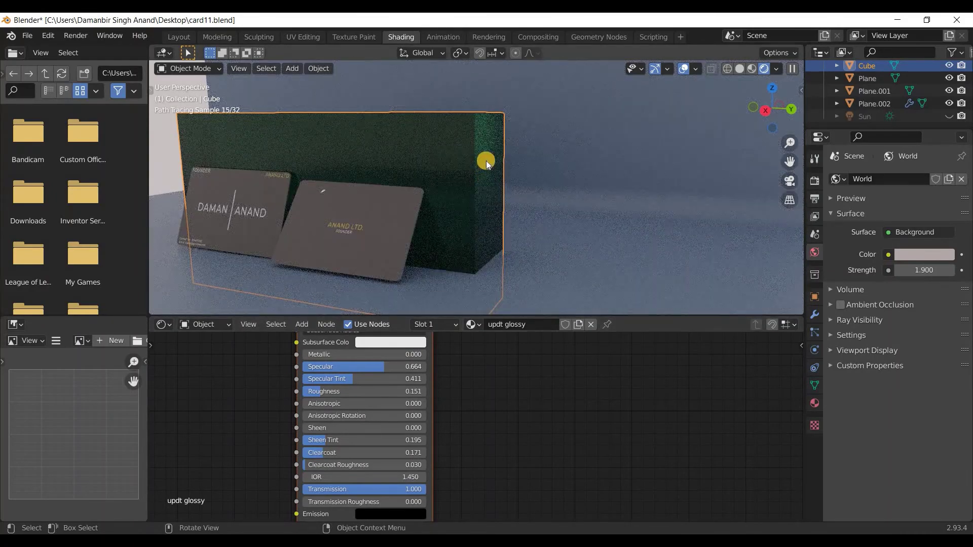
key(Escape)
Zero Specular, Specular Tint, Roughness, Sheen Tint and Clearcoat, checking in Rendered shading
key(z)
click(502, 257)
key(z)
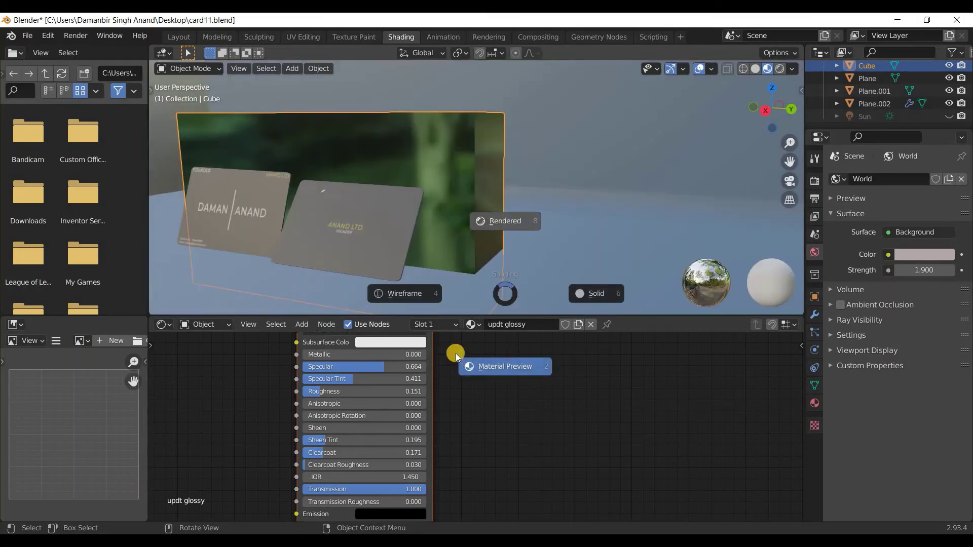
key(8)
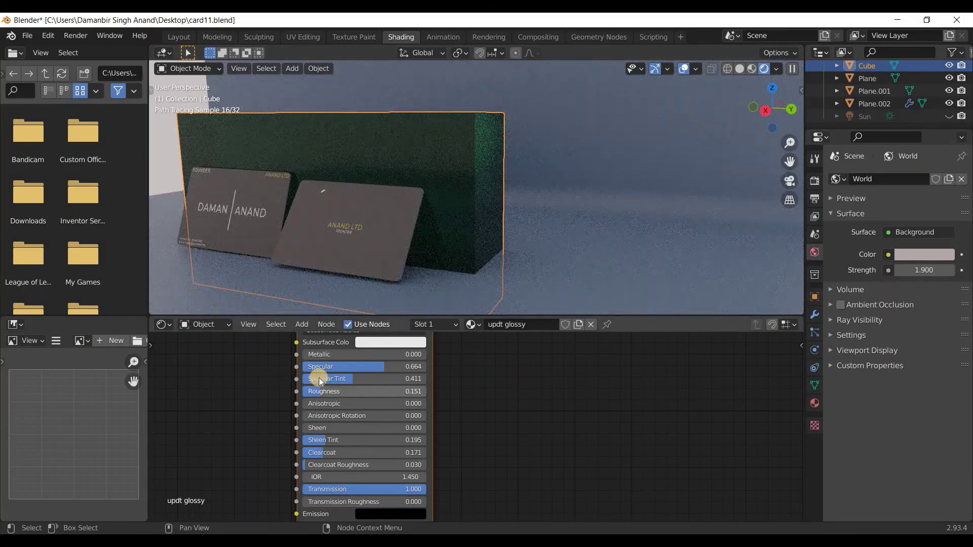
key(BackSpace)
key(BackSpace)
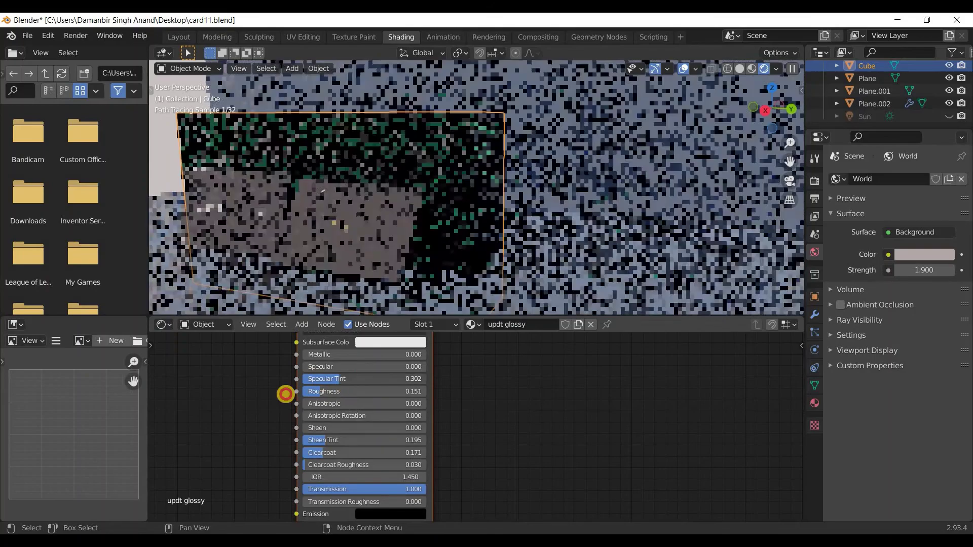
key(BackSpace)
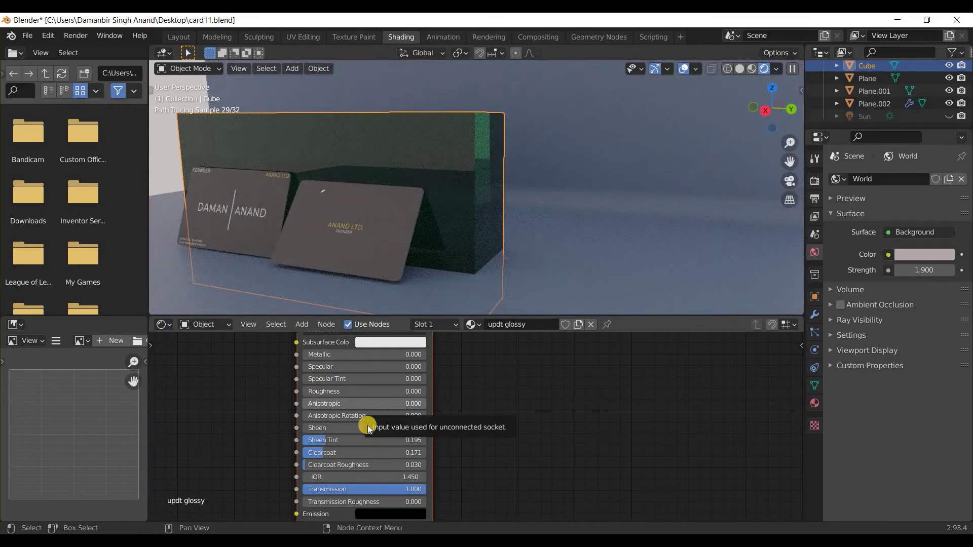
key(BackSpace)
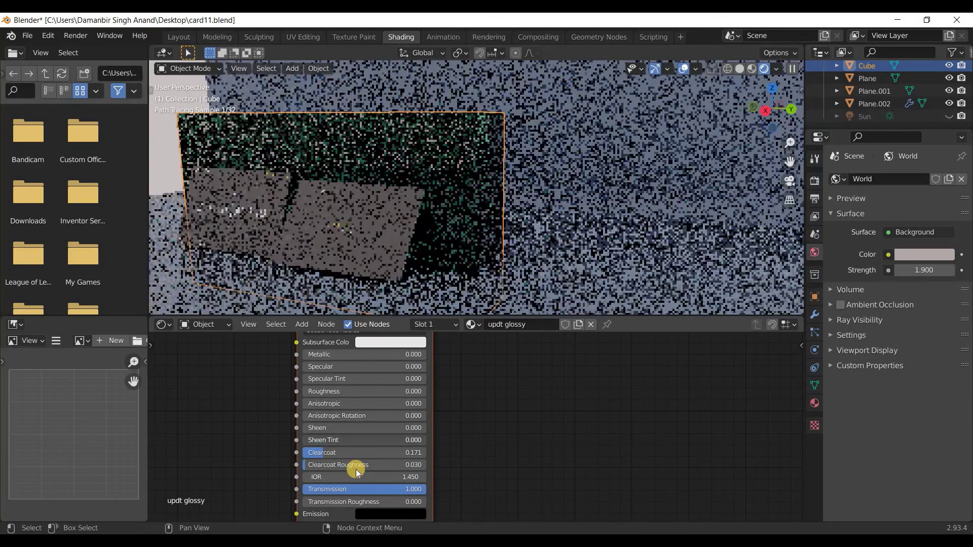
key(BackSpace)
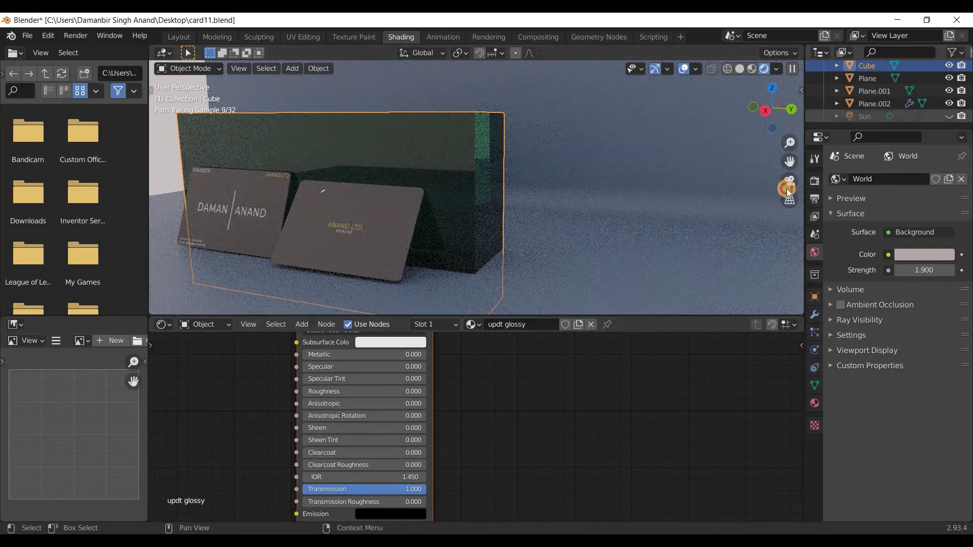
key(KP_0)
click(737, 153)
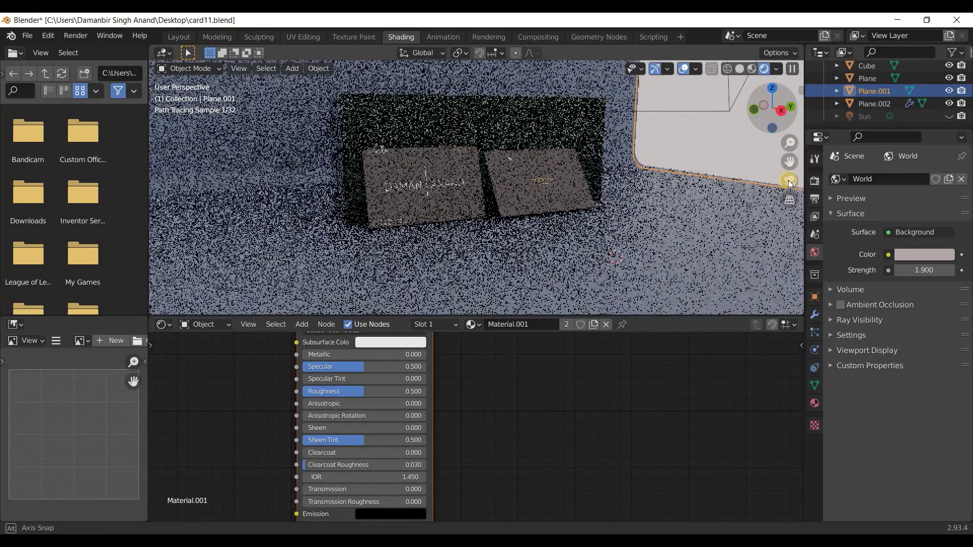
Inspect the cards from the camera, right-side and perspective views in Layout
click(190, 40)
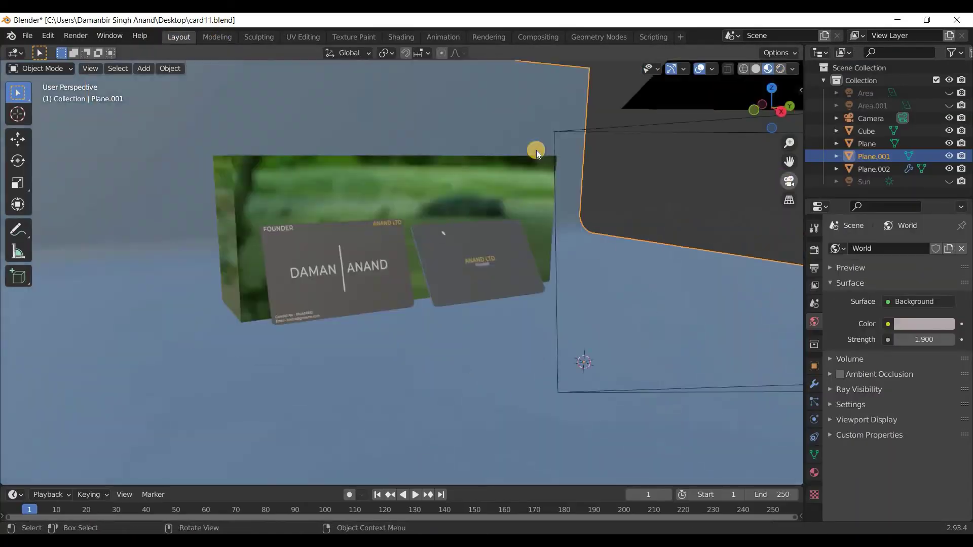
click(789, 181)
click(780, 68)
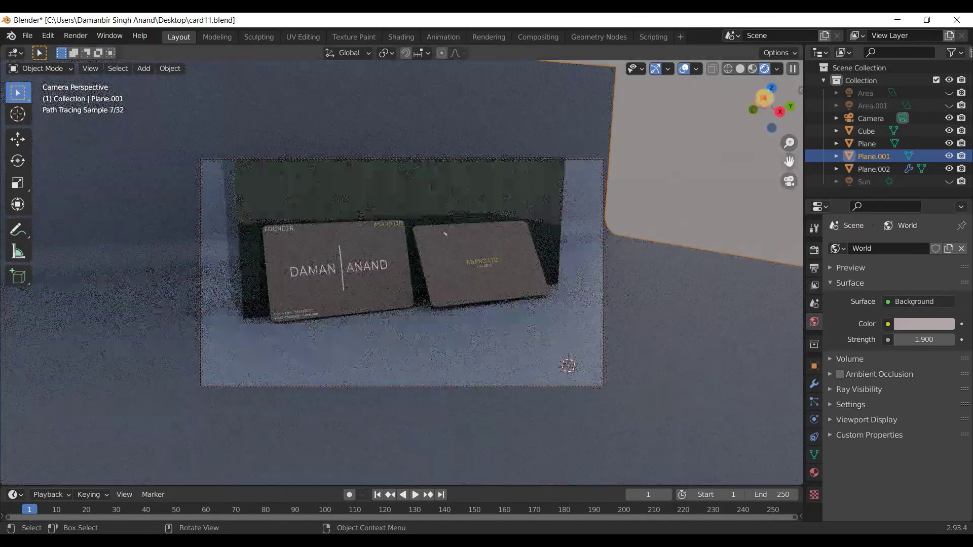
mouse_move(761, 108)
mouse_down()
mouse_move(768, 101)
mouse_move(761, 108)
mouse_move(771, 116)
mouse_up()
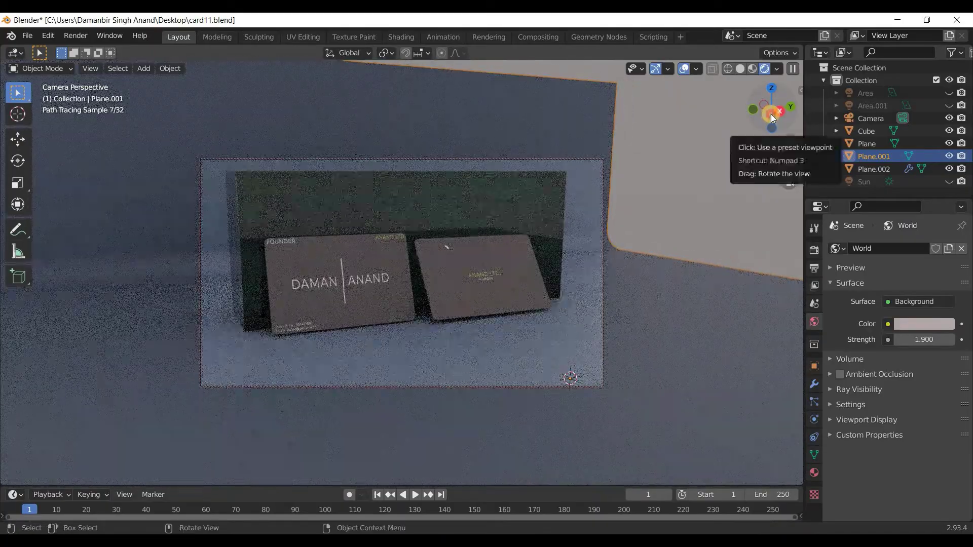
click(779, 111)
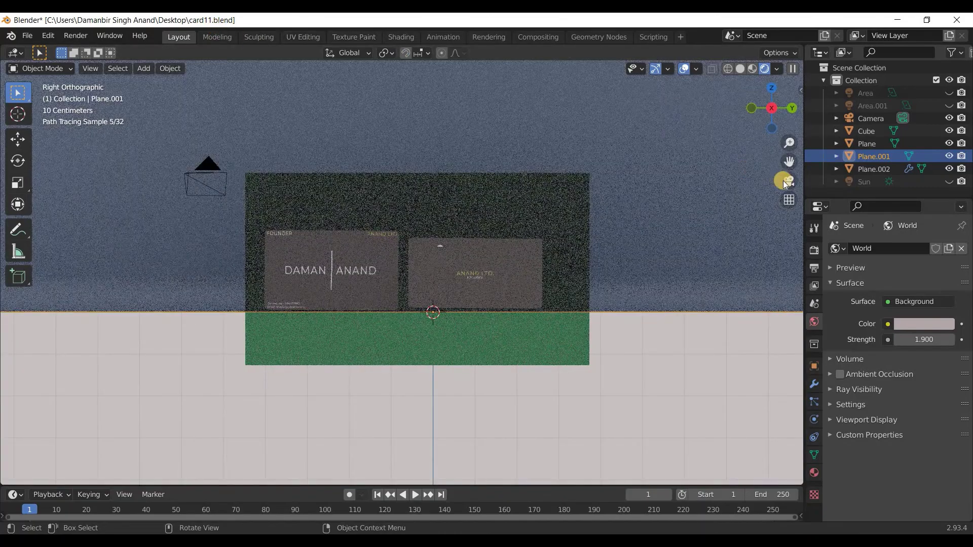
click(789, 180)
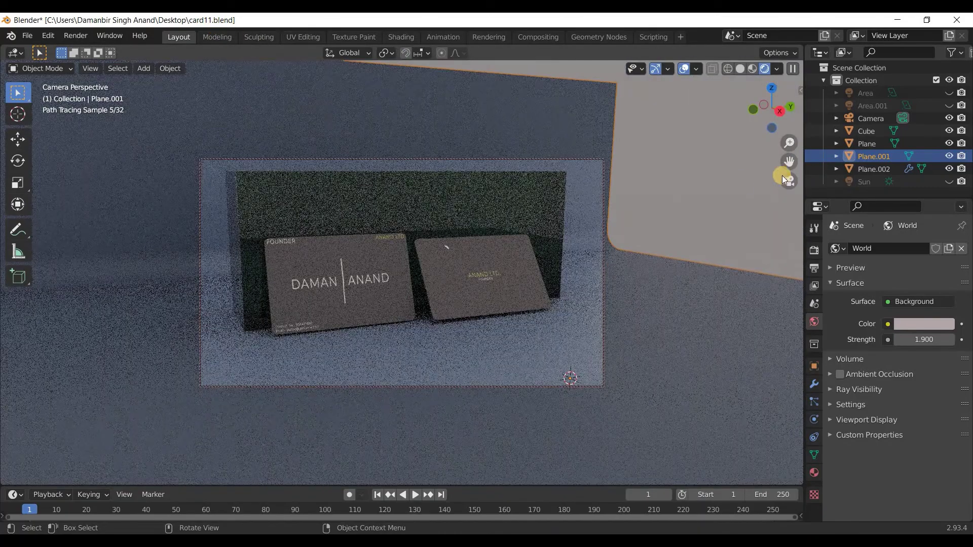
key(z)
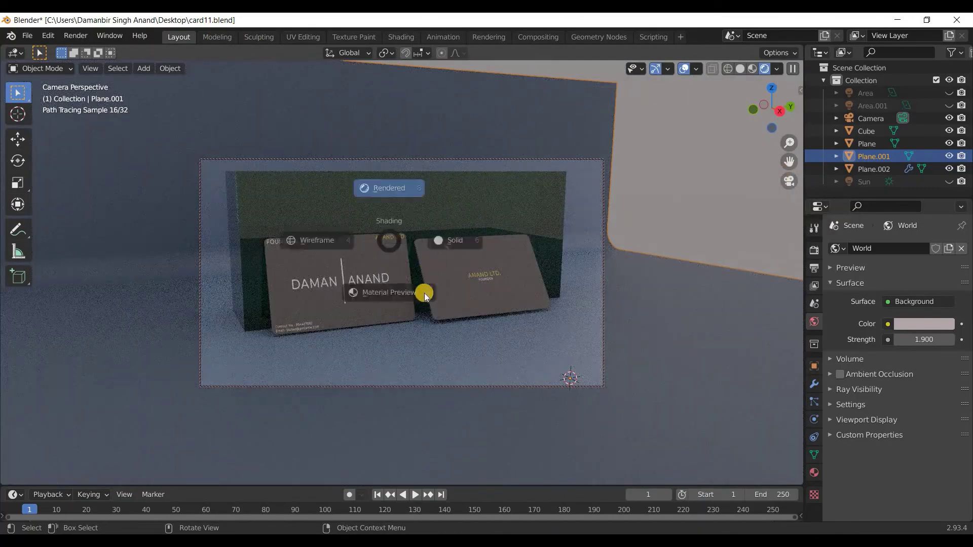
click(461, 290)
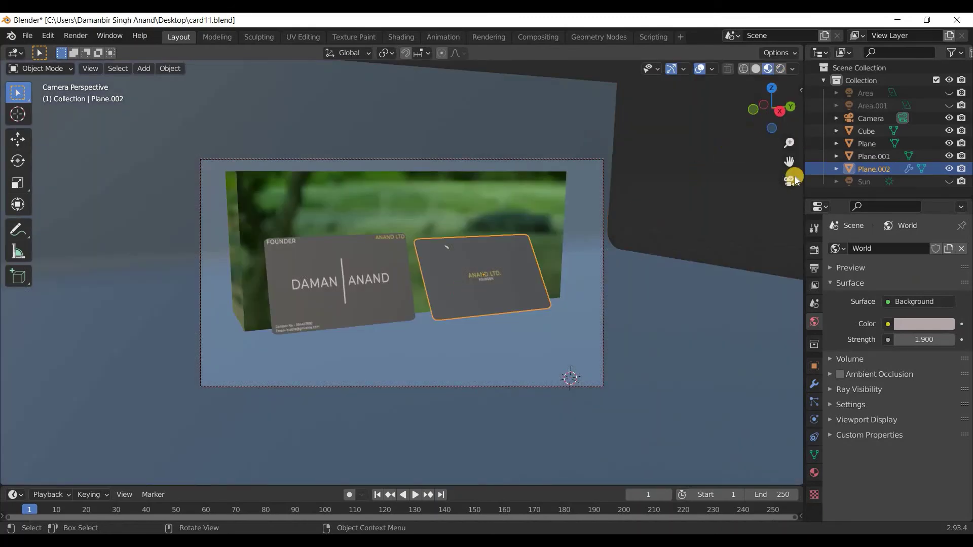
mouse_move(763, 111)
mouse_down()
mouse_move(554, 260)
mouse_move(756, 202)
mouse_move(762, 111)
mouse_up()
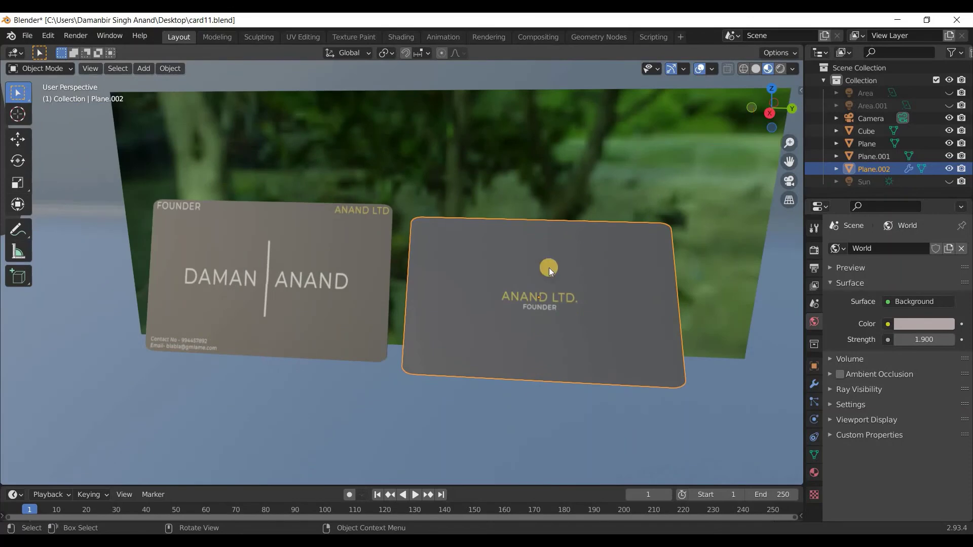
key(KP_3)
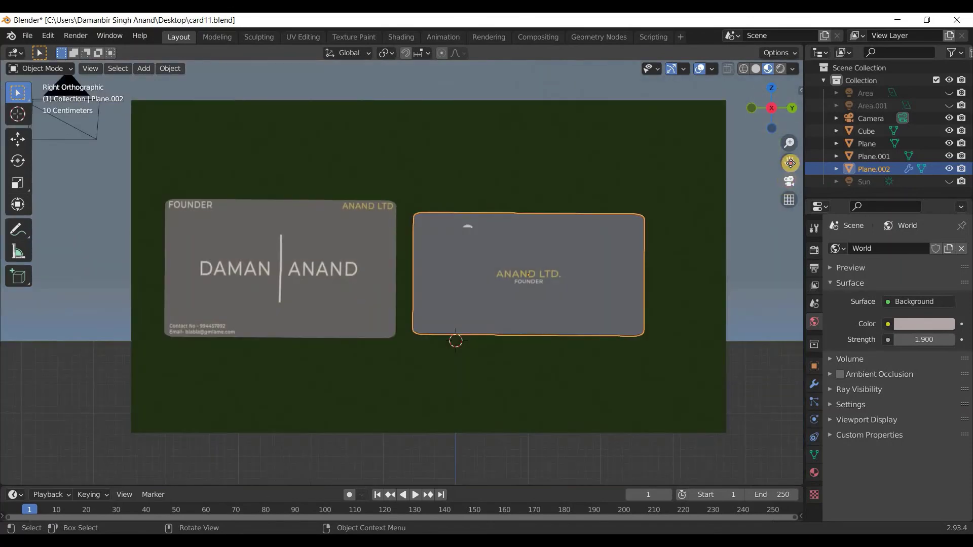
drag(791, 163, 788, 172)
drag(788, 113, 565, 279)
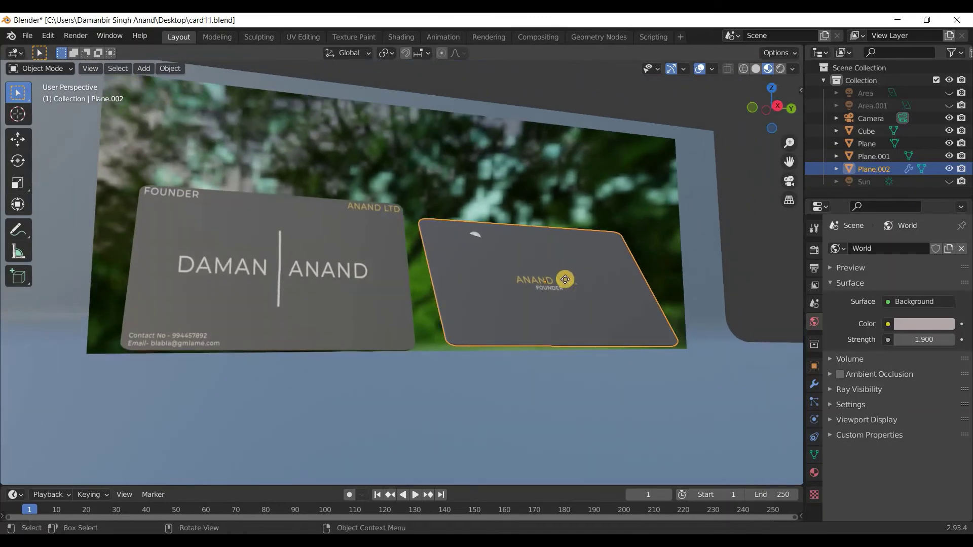
Move the right-hand card -0.1 along the X axis
key(g)
key(x)
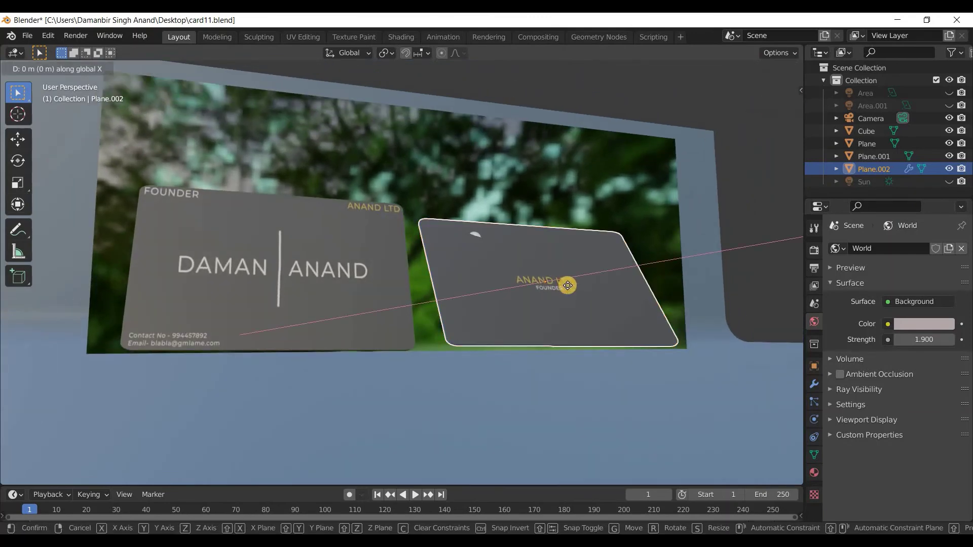
text(-0.1)
key(Return)
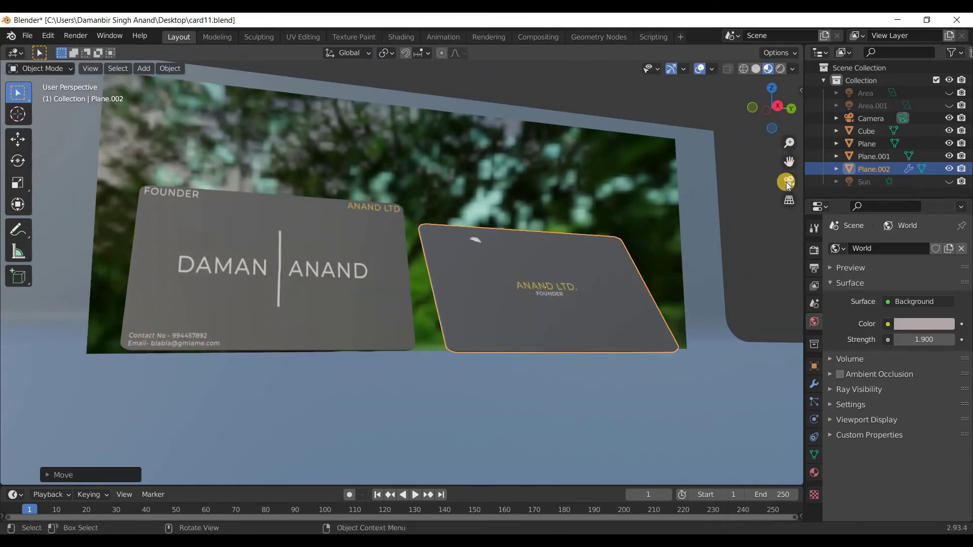
Check the shifted card through the camera in Rendered shading
click(787, 183)
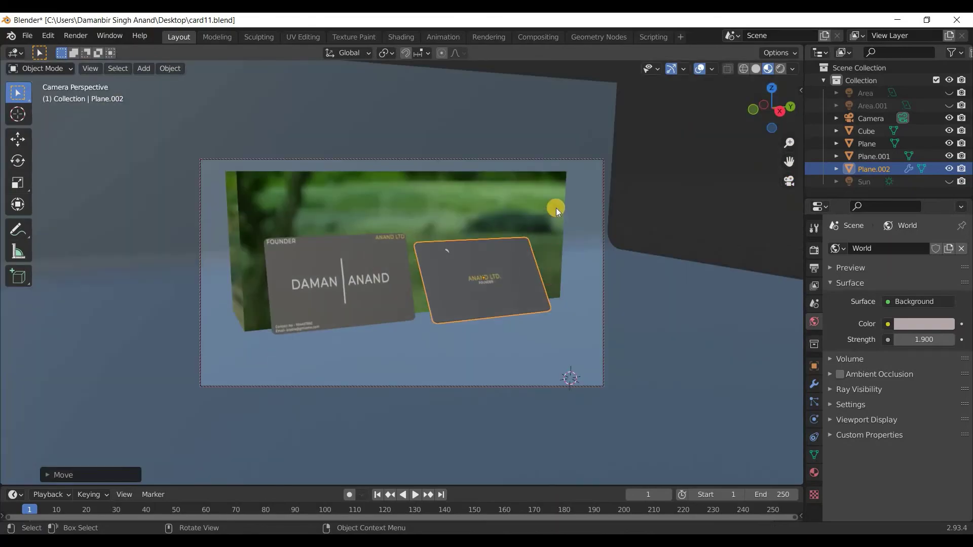
key(z)
click(555, 207)
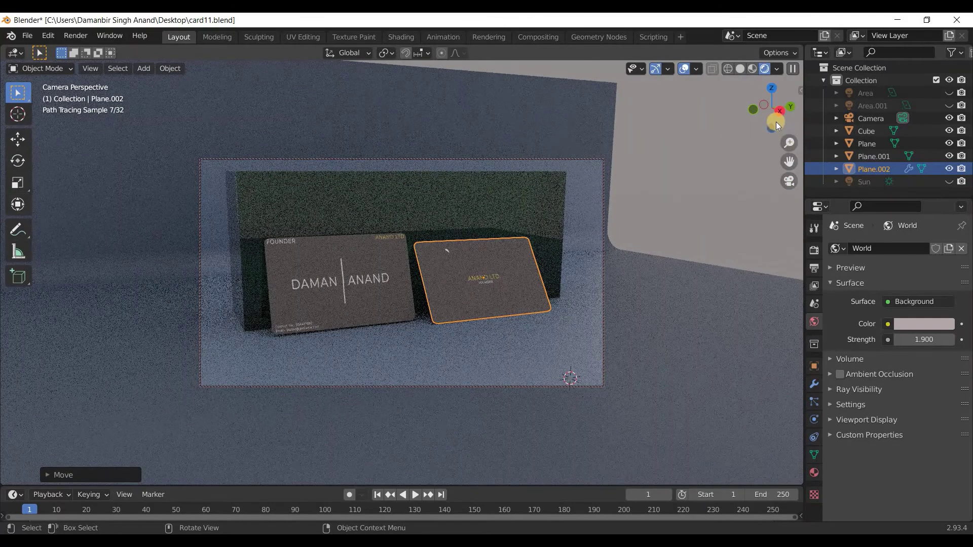
mouse_move(763, 110)
mouse_down()
mouse_move(19, 114)
mouse_move(782, 185)
mouse_up()
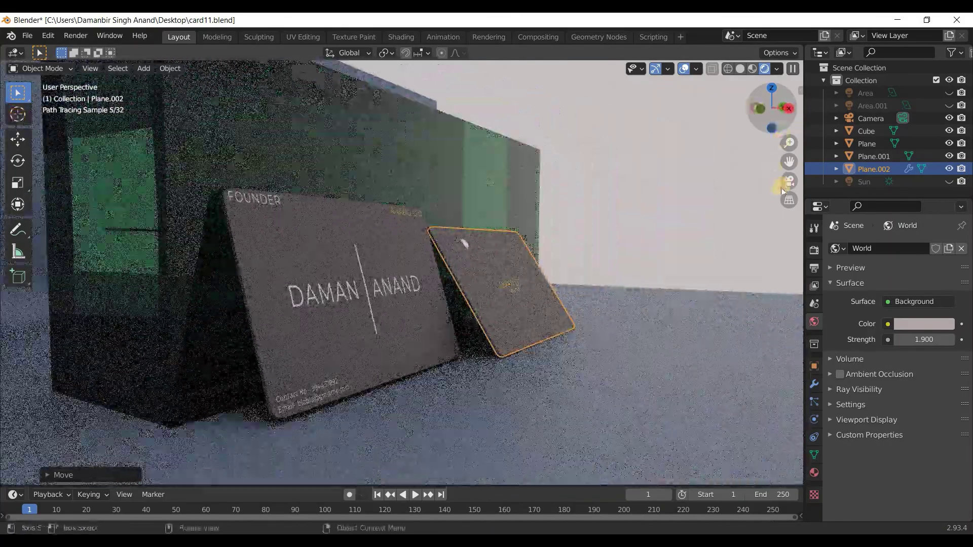
click(781, 186)
click(426, 309)
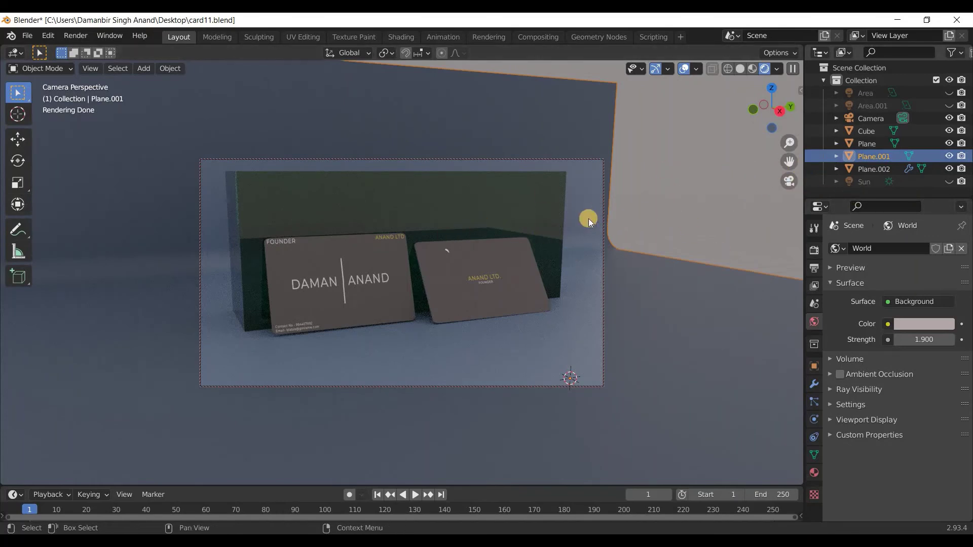
Switch to Material Preview and tilt the right-hand card about the Y axis
key(z)
click(489, 330)
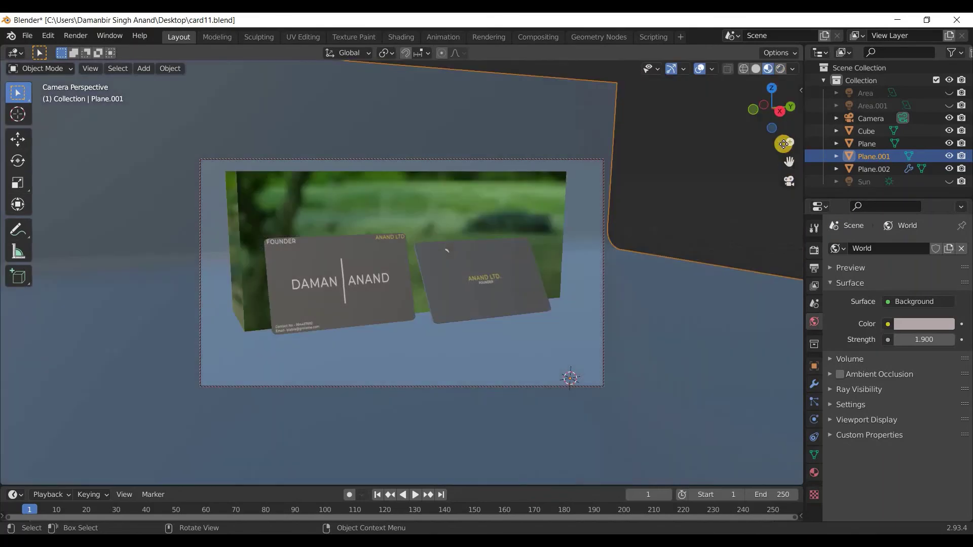
key(KP_0)
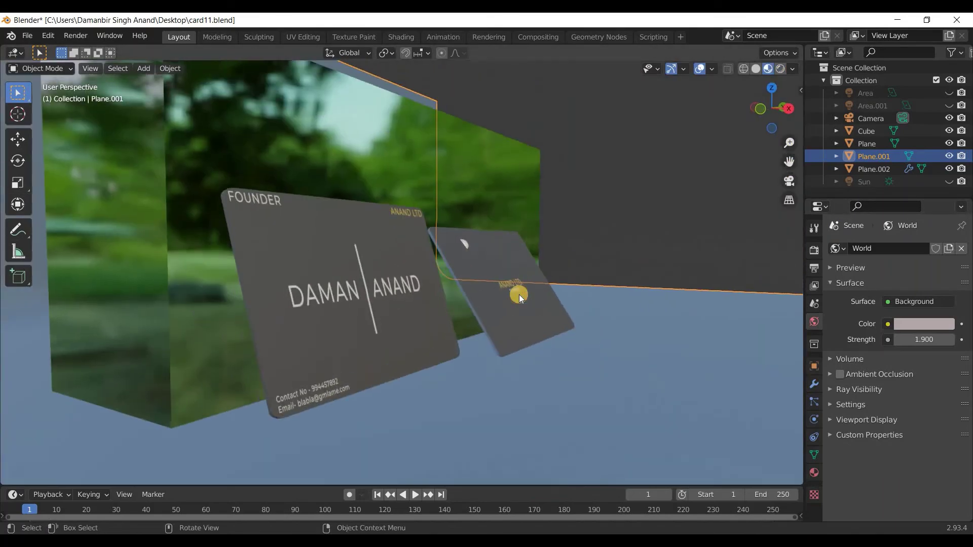
click(518, 294)
key(r)
key(x)
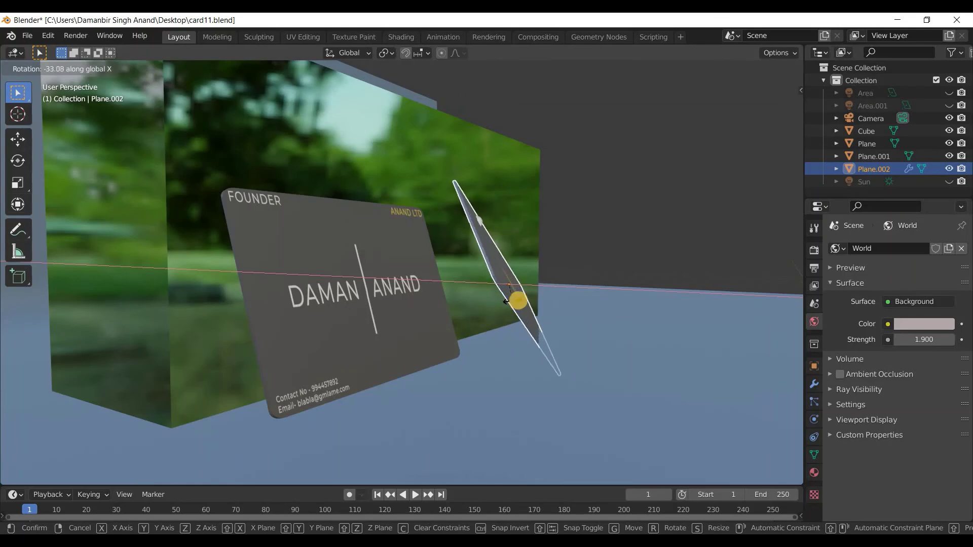
key(y)
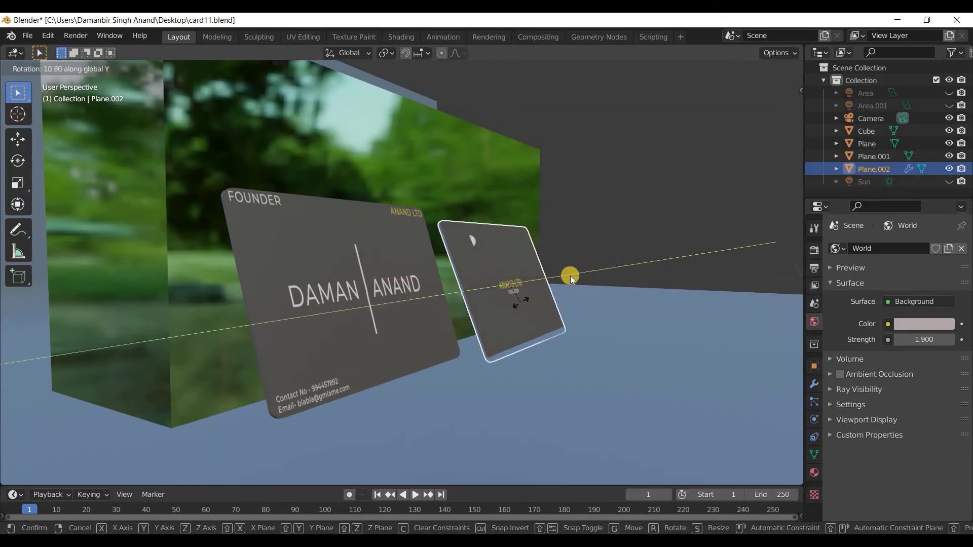
click(570, 276)
Reposition the right-hand card along the X and Z axes
key(g)
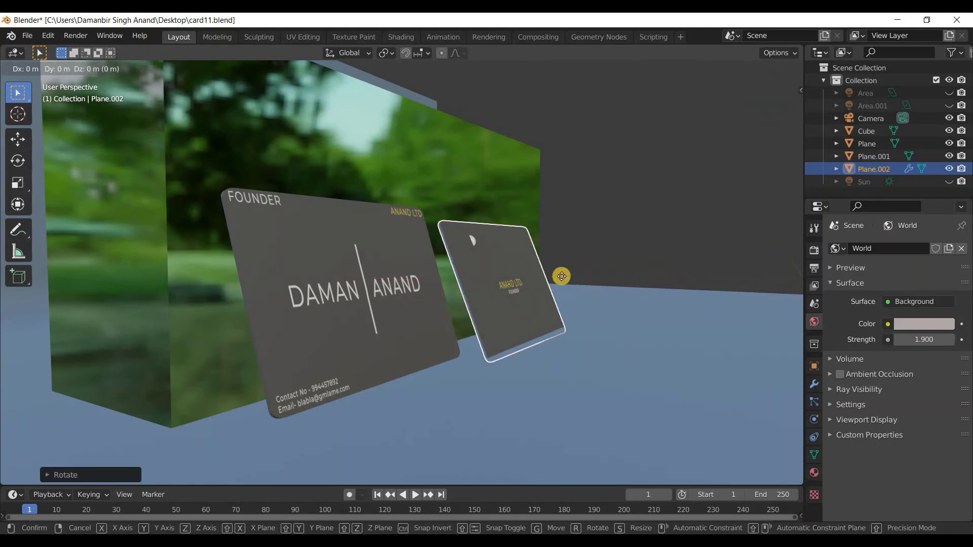
key(x)
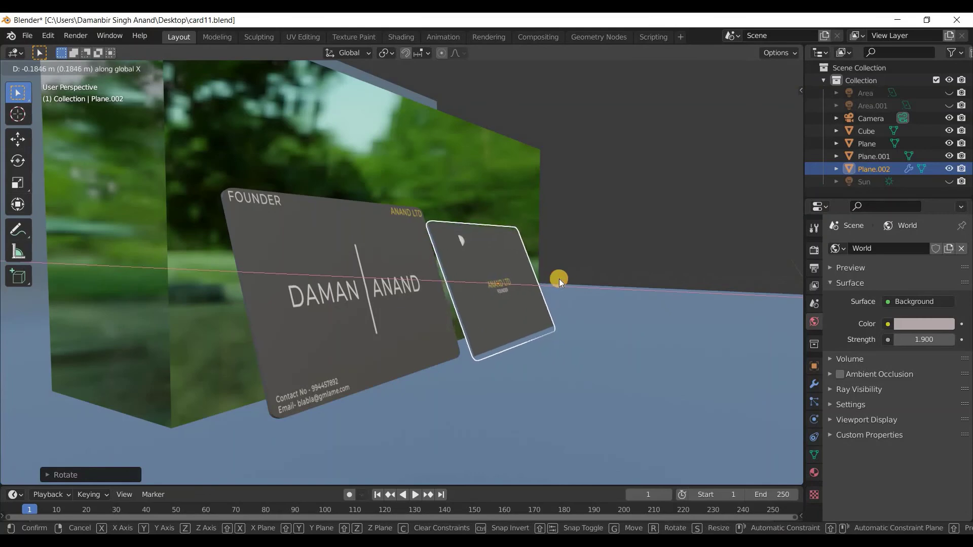
click(559, 279)
key(g)
key(z)
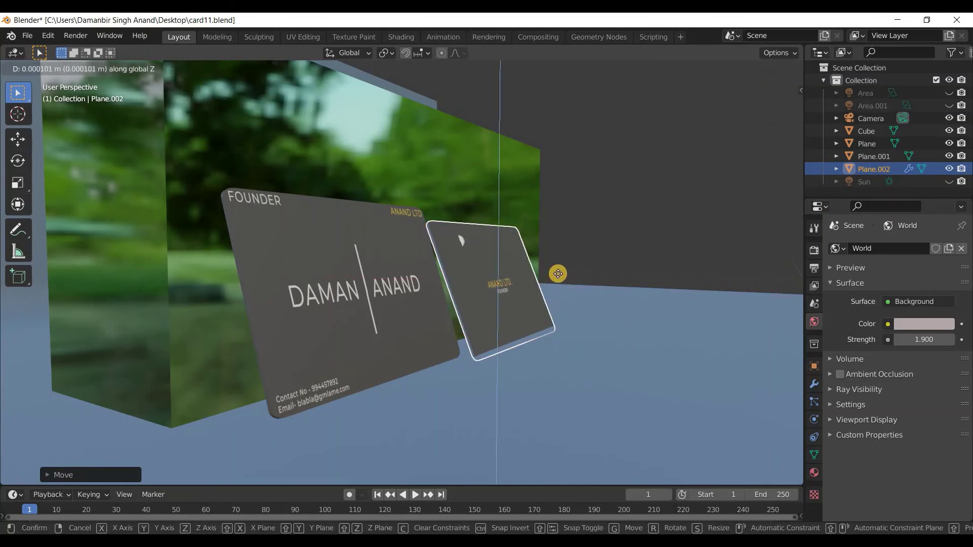
click(779, 113)
Rotate the card on Y and shift it on X to lean against the box
mouse_move(675, 123)
middle_down()
mouse_move(567, 110)
mouse_move(627, 238)
middle_up()
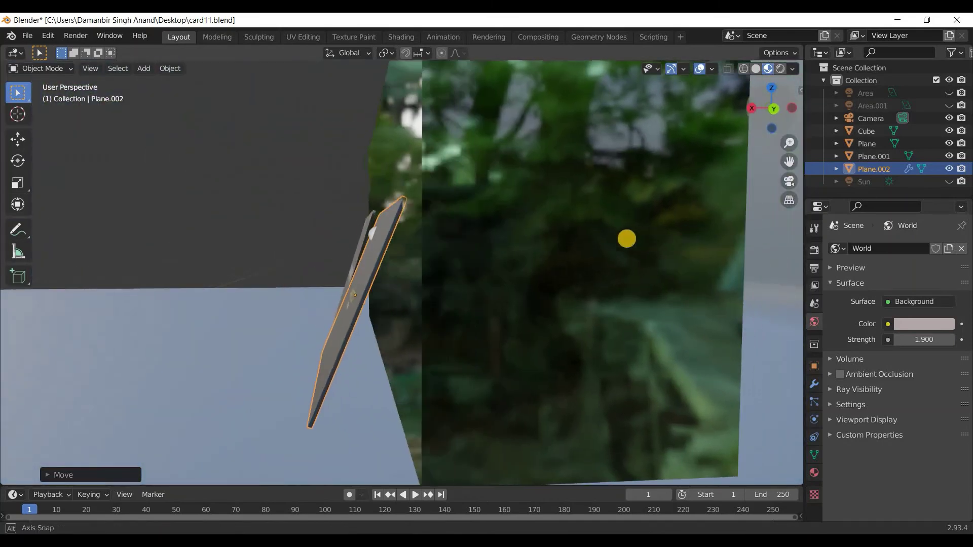
key(r)
key(y)
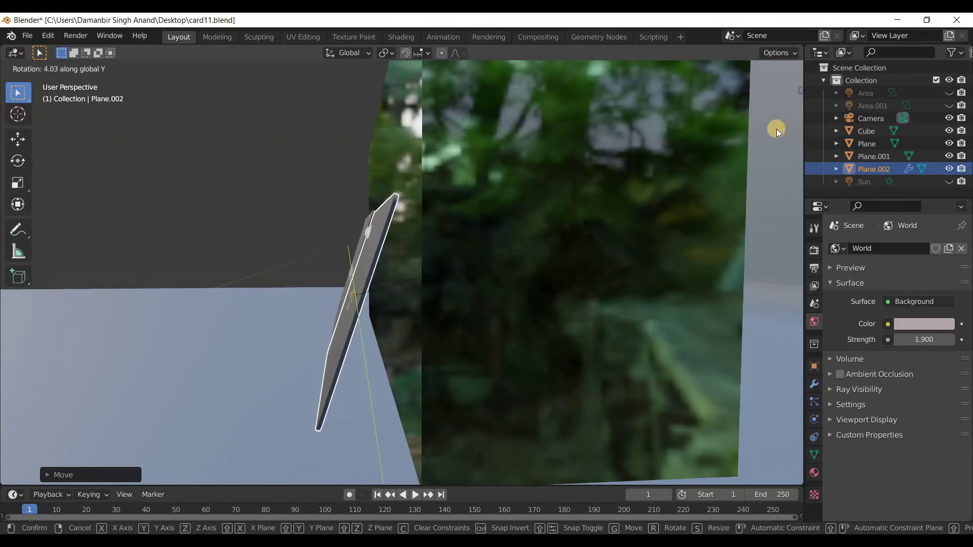
click(759, 123)
drag(765, 123, 472, 256)
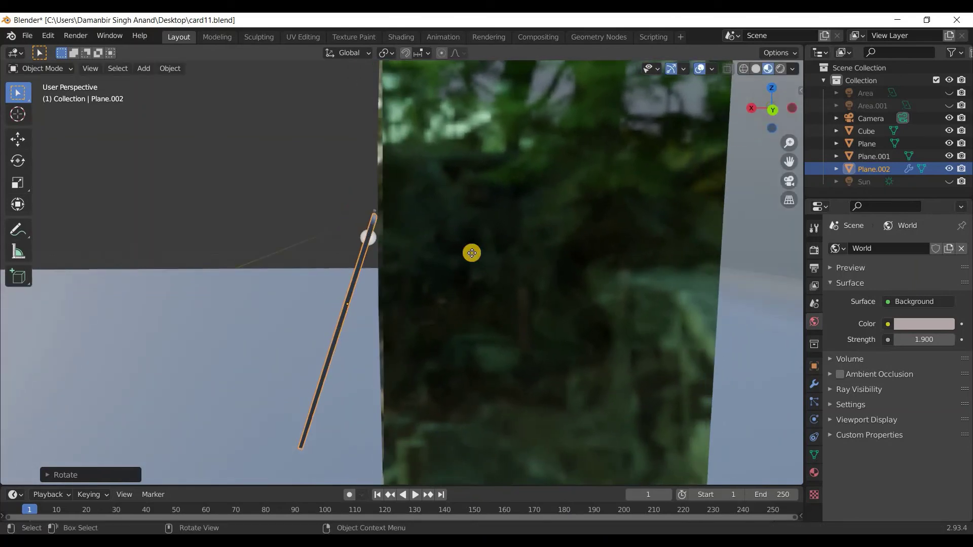
key(g)
key(x)
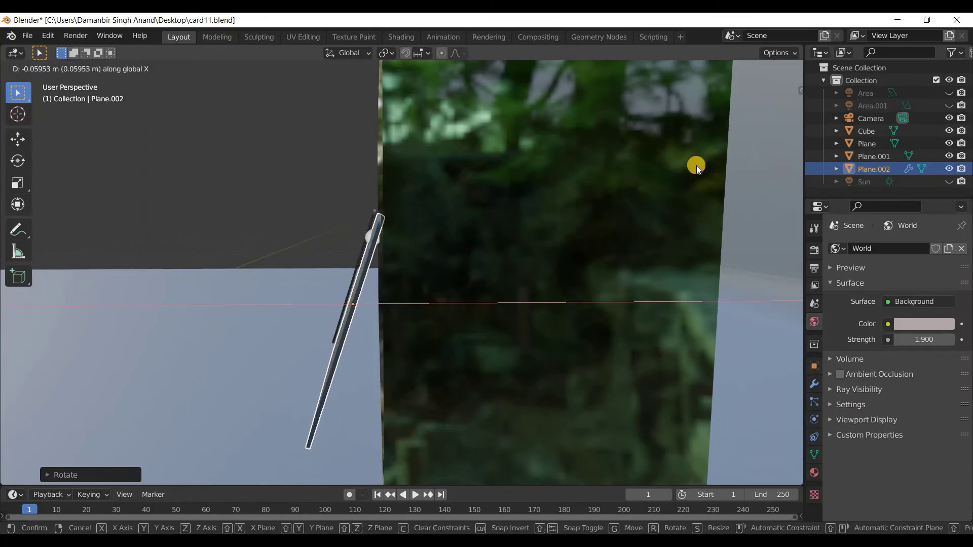
click(755, 104)
mouse_move(118, 122)
middle_down()
mouse_move(276, 114)
mouse_move(710, 166)
middle_up()
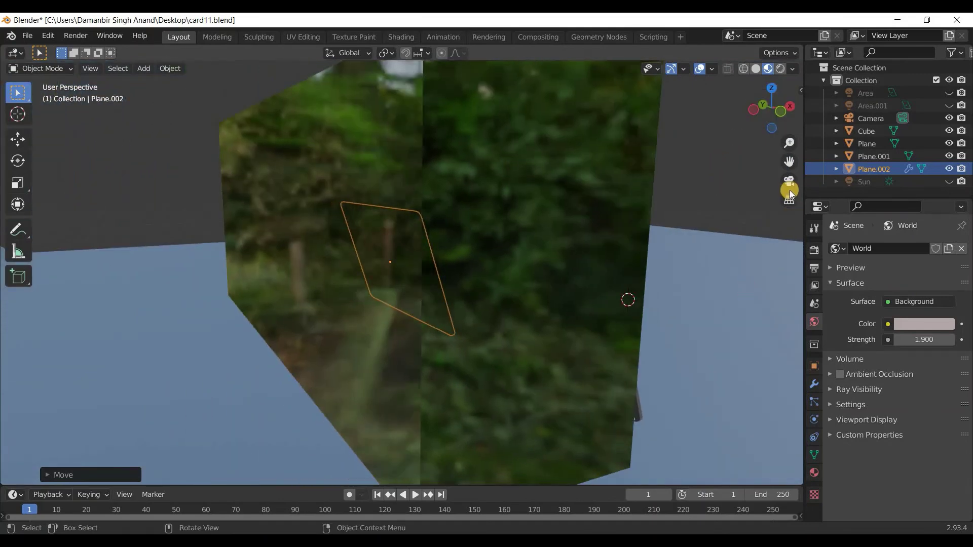
click(789, 183)
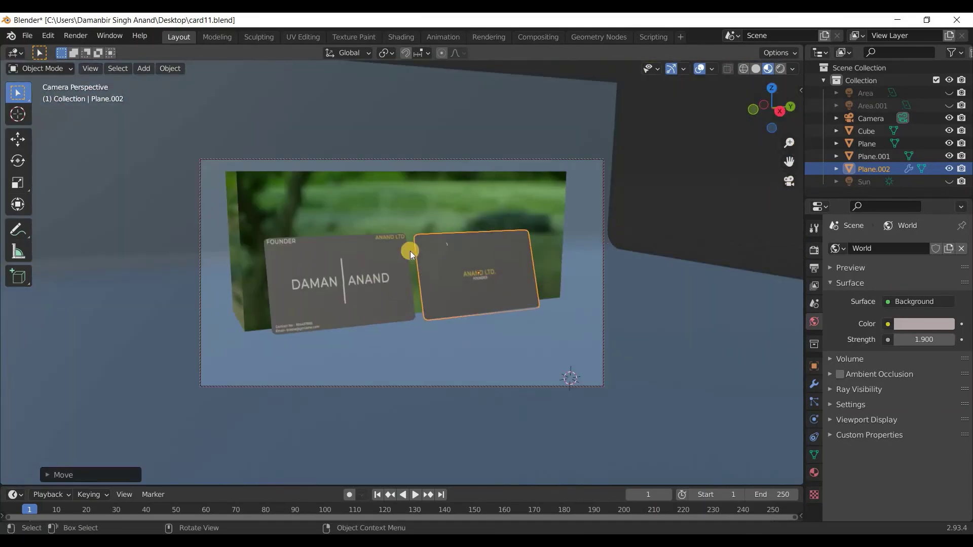
Raise the left business card (Plane) slightly along Z while previewing in Rendered shading
key(z)
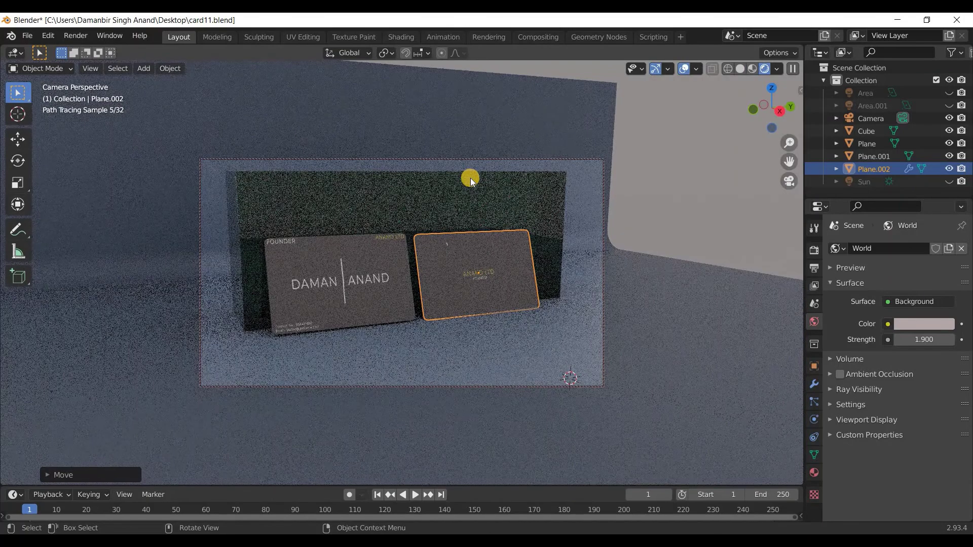
click(671, 169)
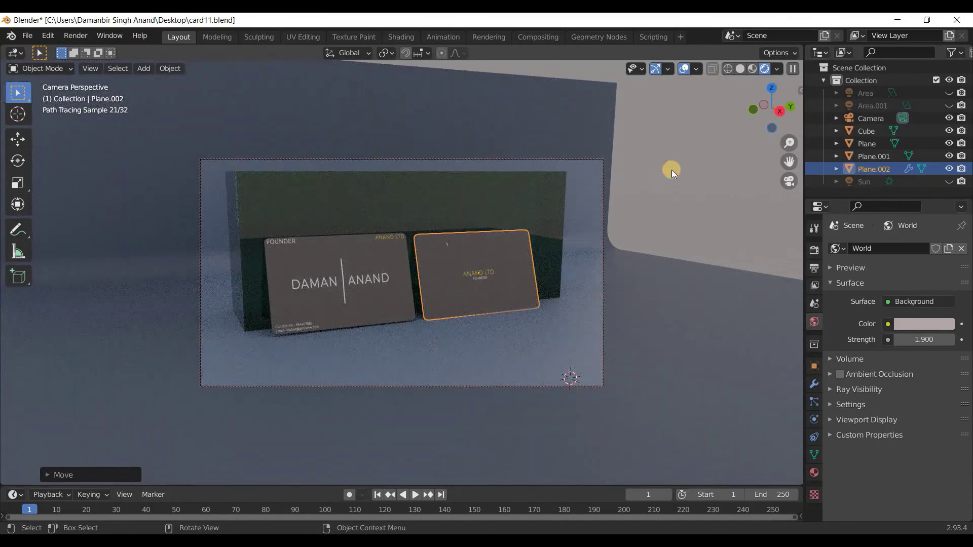
click(393, 302)
key(g)
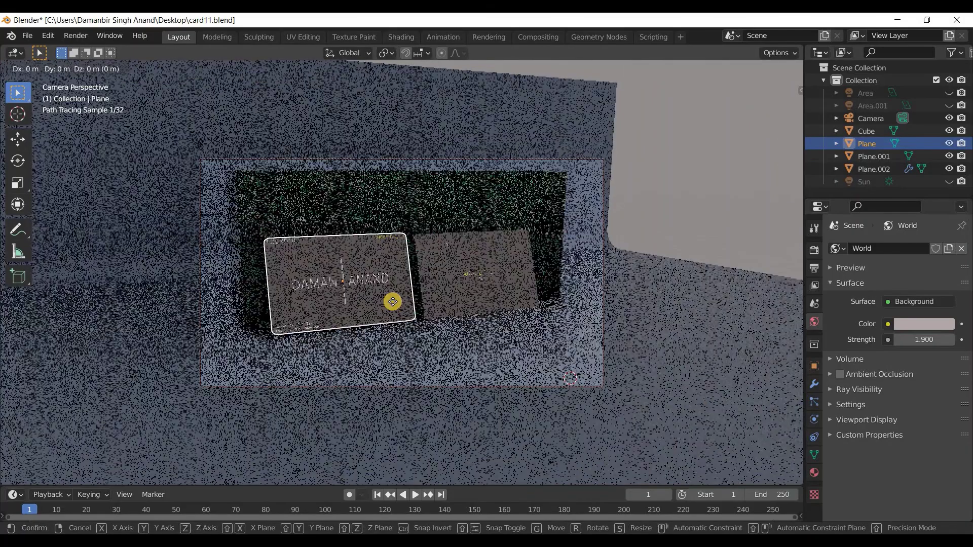
key(z)
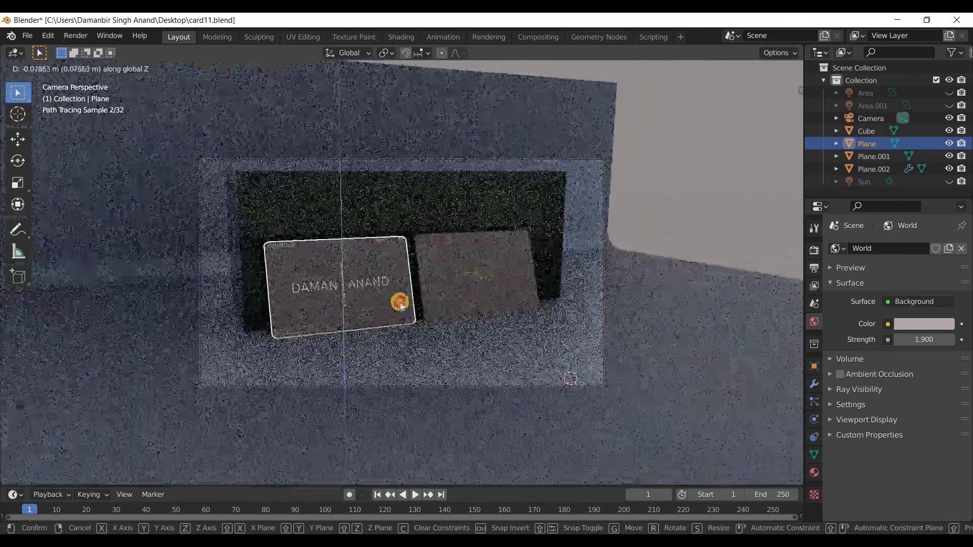
click(701, 220)
click(700, 220)
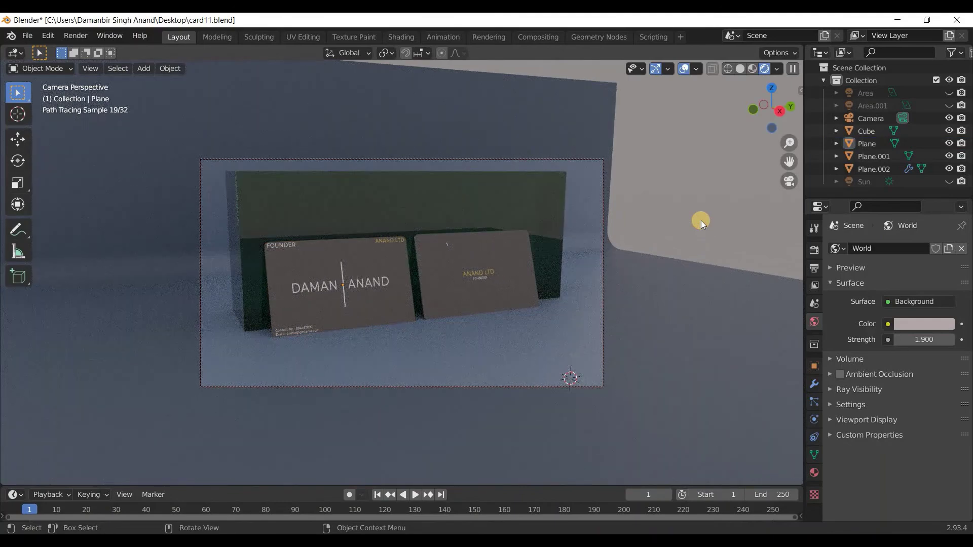
click(389, 37)
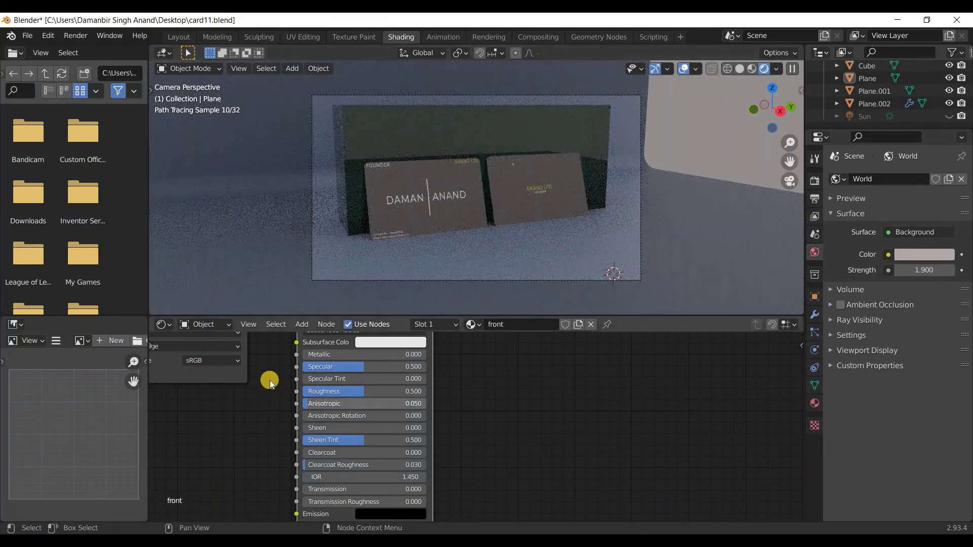
Set the World Sky Texture sun to 4.04° size, 17.1° elevation and 5.900 intensity
click(203, 325)
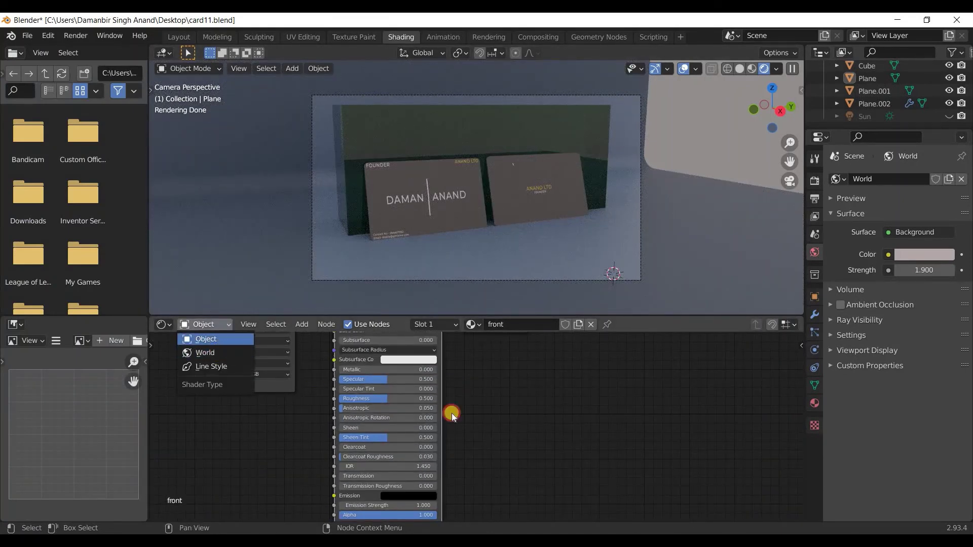
key(Down)
key(Return)
drag(304, 457, 316, 461)
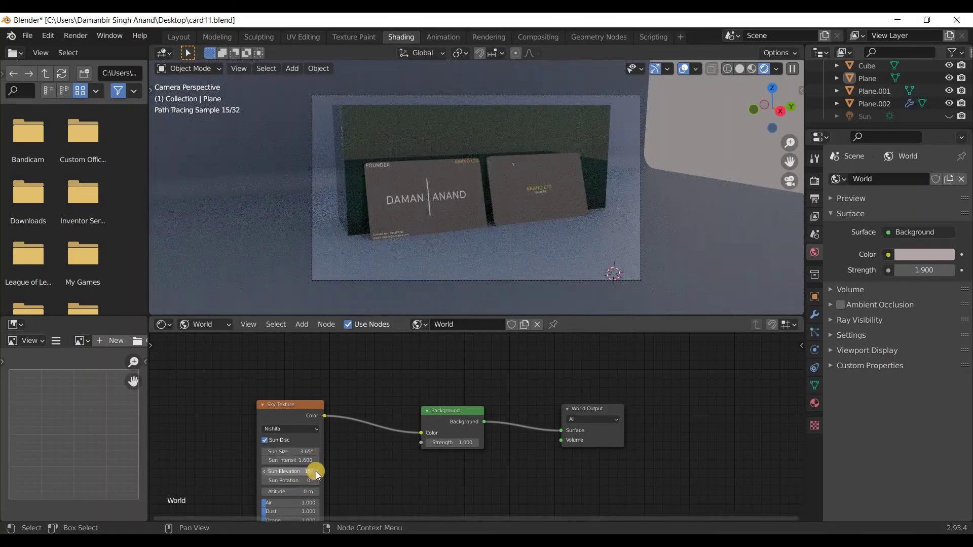
click(304, 471)
drag(304, 471, 331, 474)
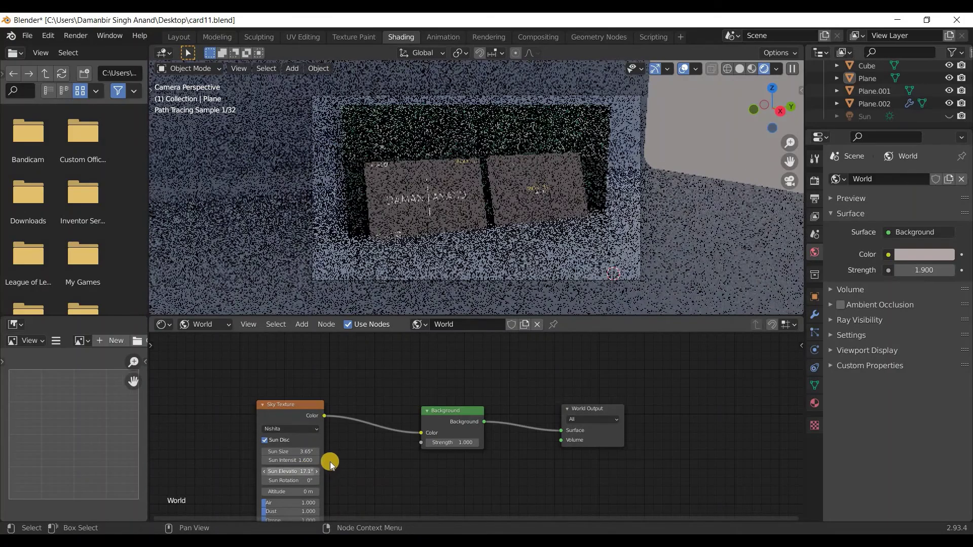
click(315, 454)
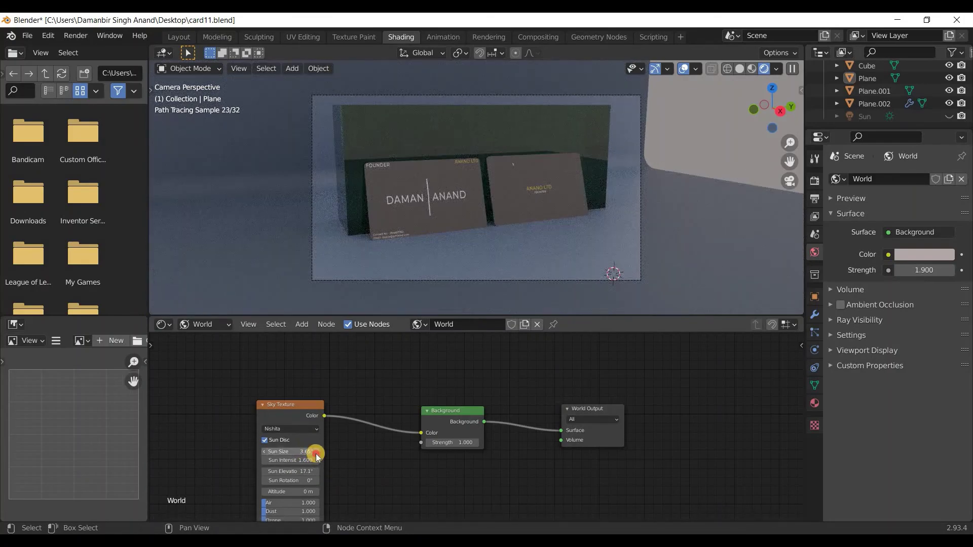
drag(317, 456, 591, 502)
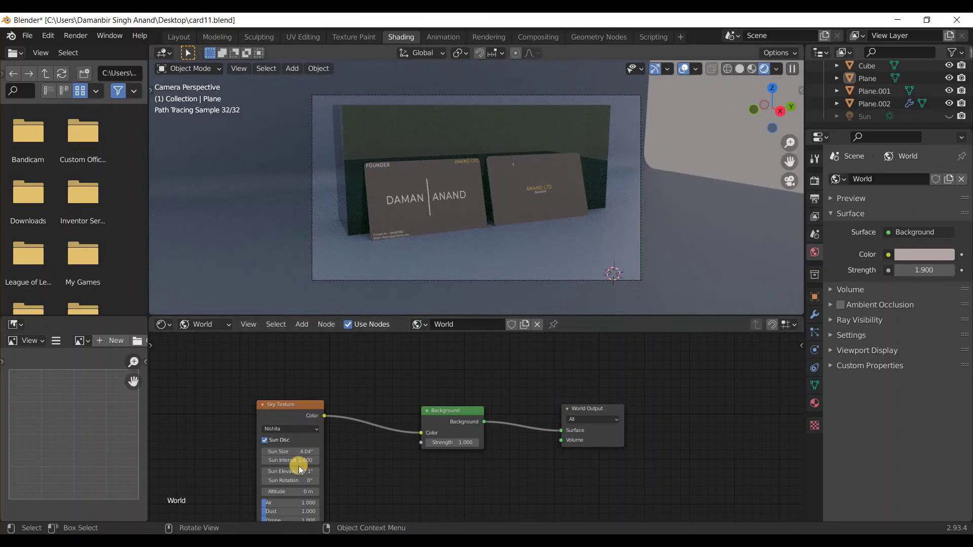
drag(321, 456, 294, 462)
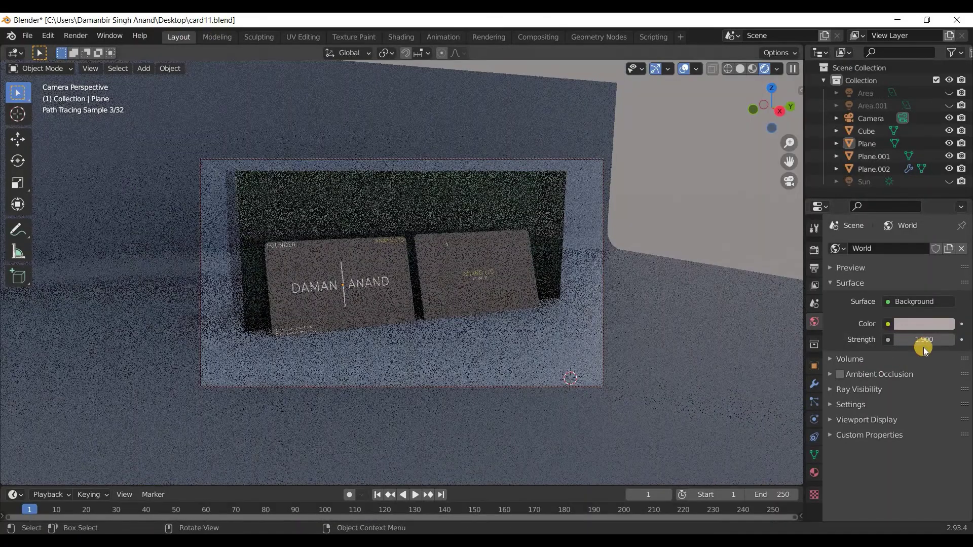
Set the world background strength to 1.500, with ambient occlusion left off
click(951, 340)
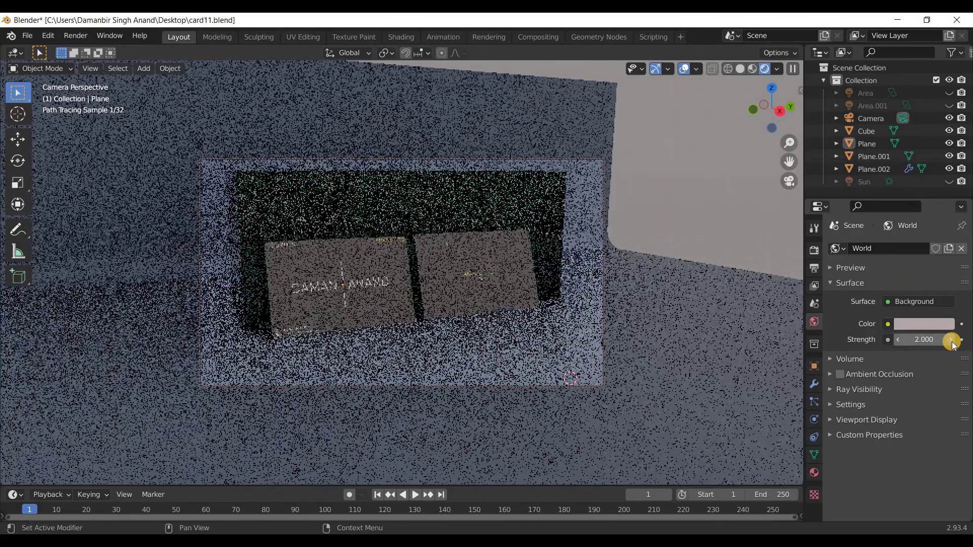
click(951, 340)
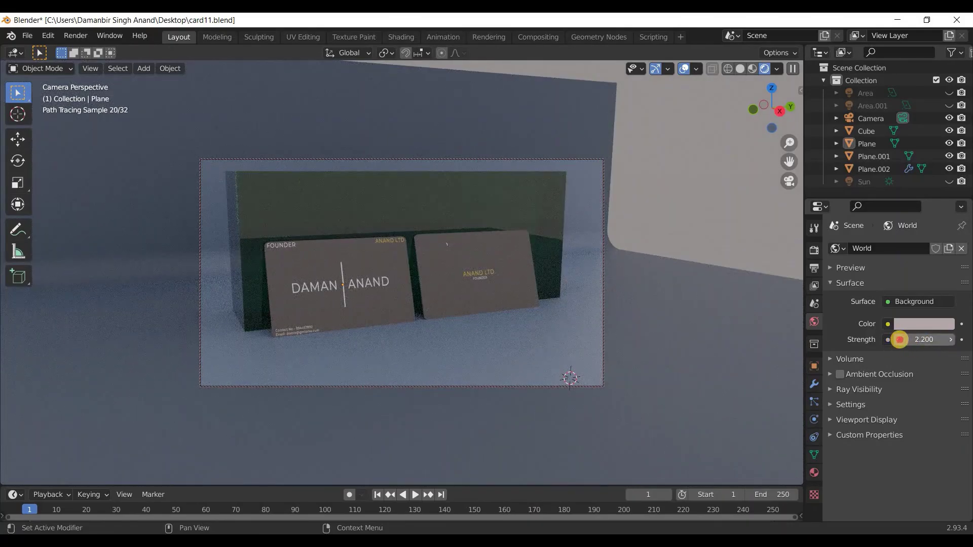
drag(899, 339, 884, 339)
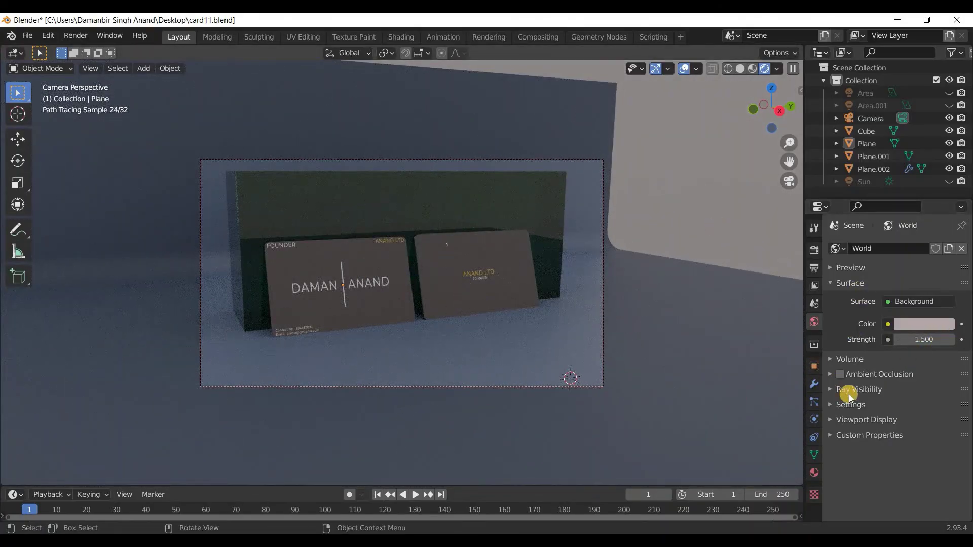
click(838, 376)
click(837, 376)
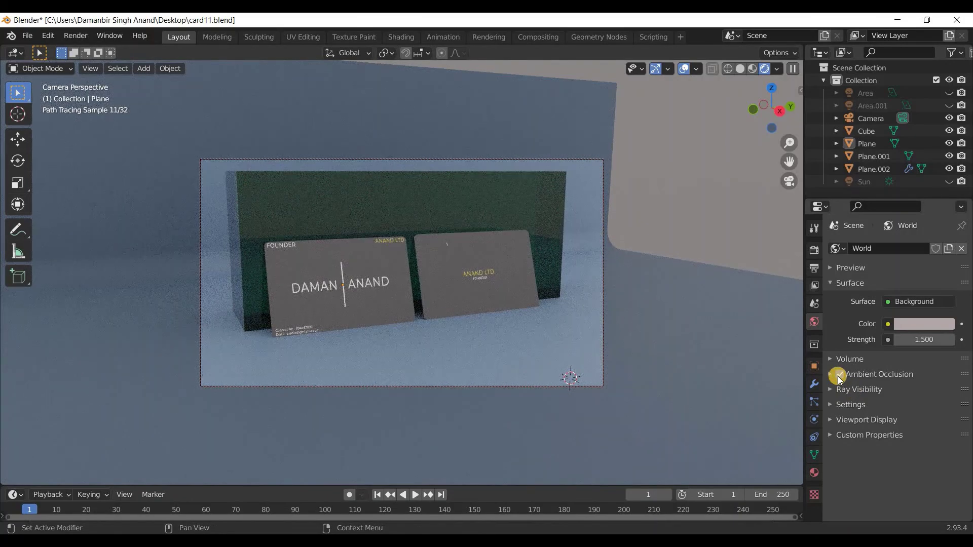
click(838, 373)
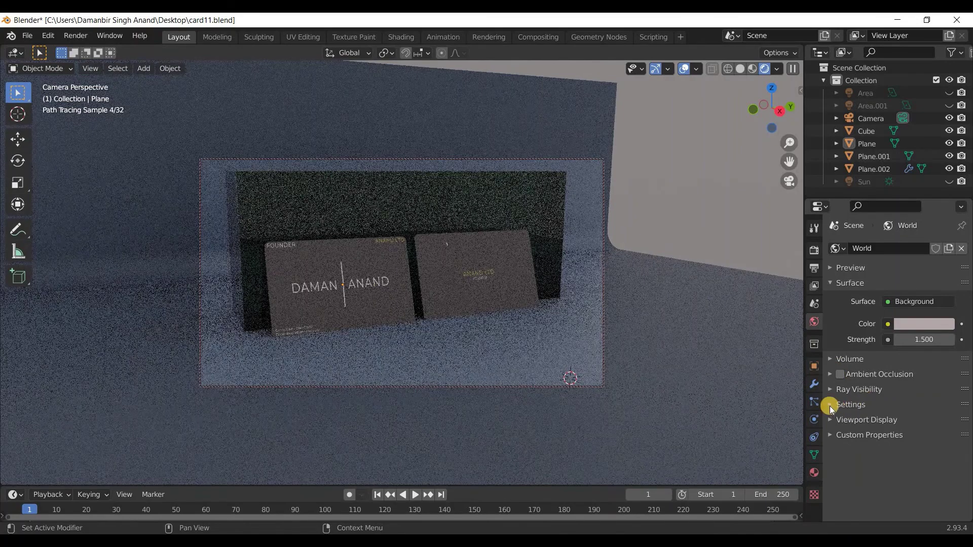
click(851, 404)
Browse the Plane's mesh data, constraint, physics, particle, modifier and object property tabs
scroll(882, 471, down, 3)
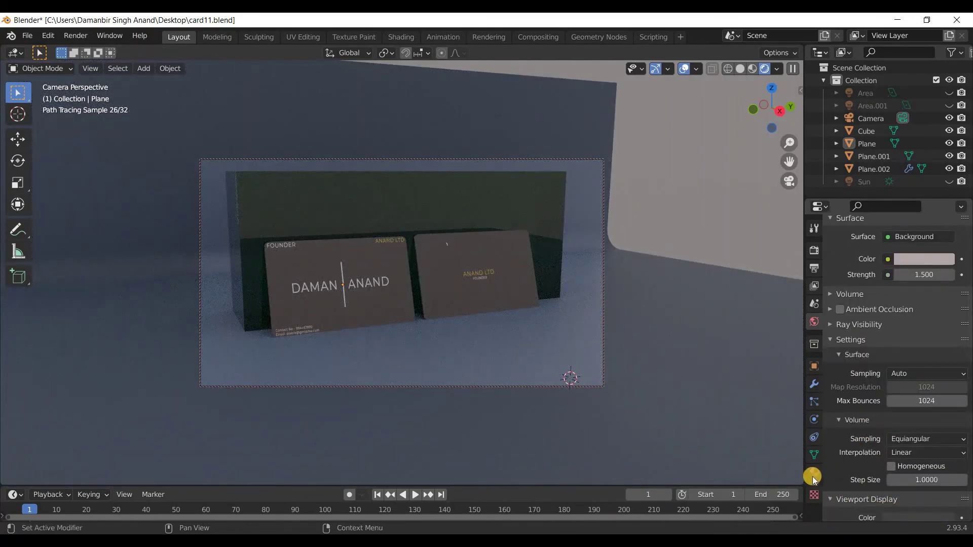
scroll(874, 446, down, 1)
scroll(870, 442, down, 8)
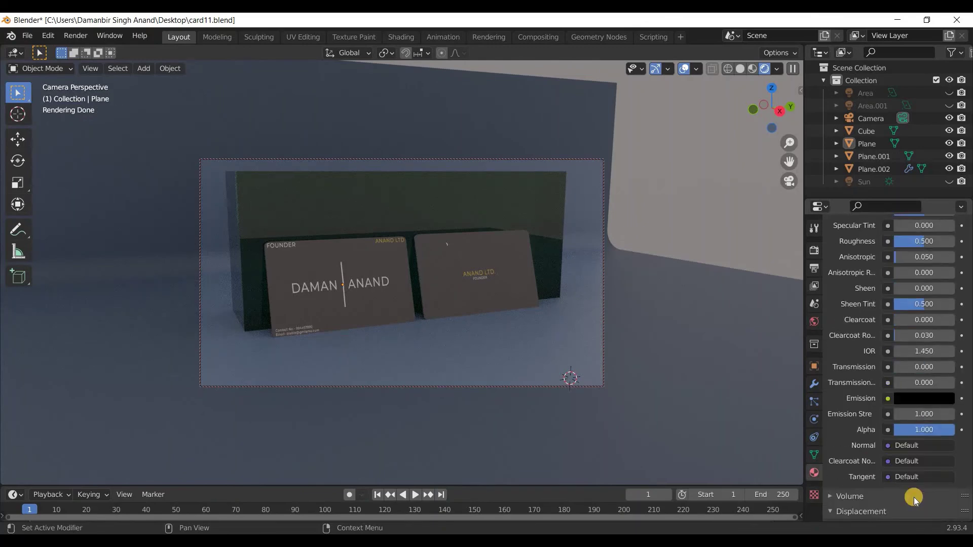
scroll(913, 496, down, 4)
click(809, 453)
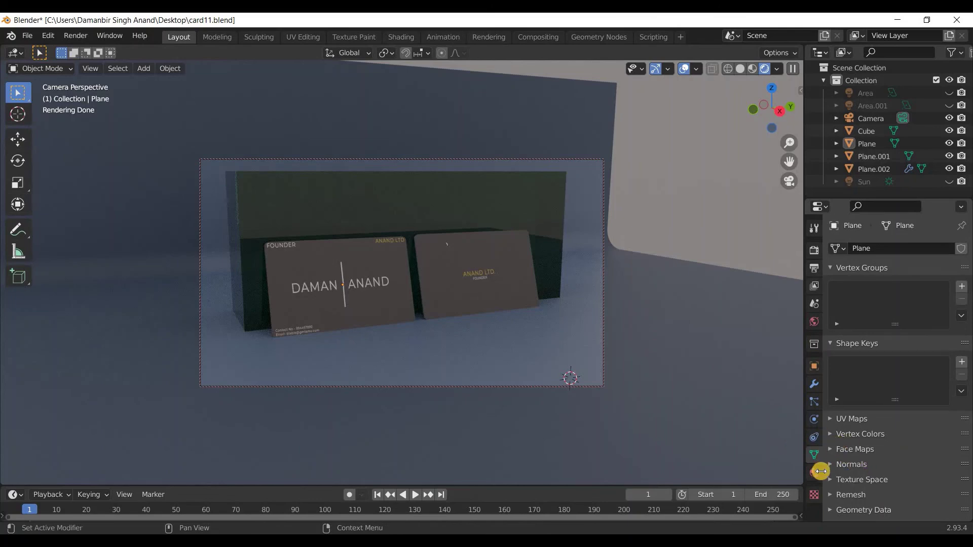
click(813, 436)
click(815, 419)
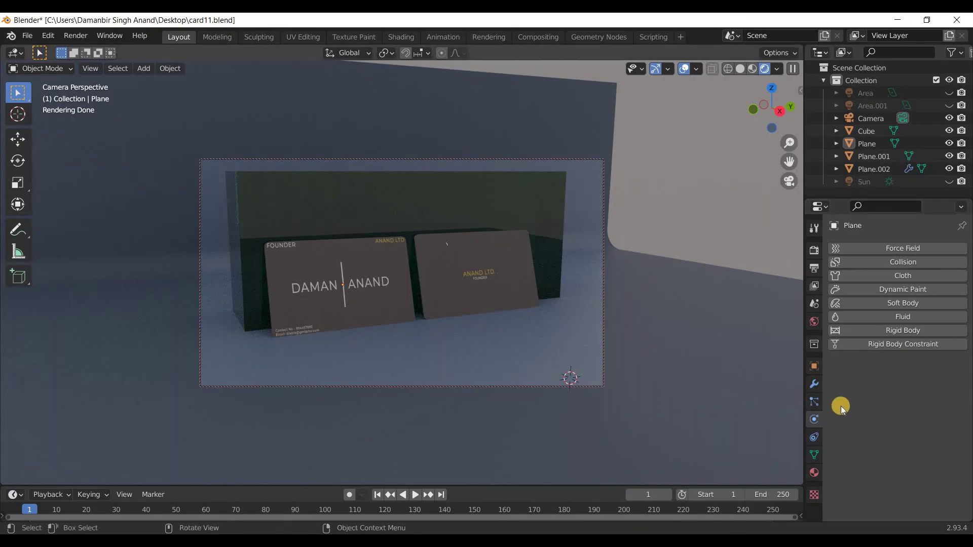
click(813, 402)
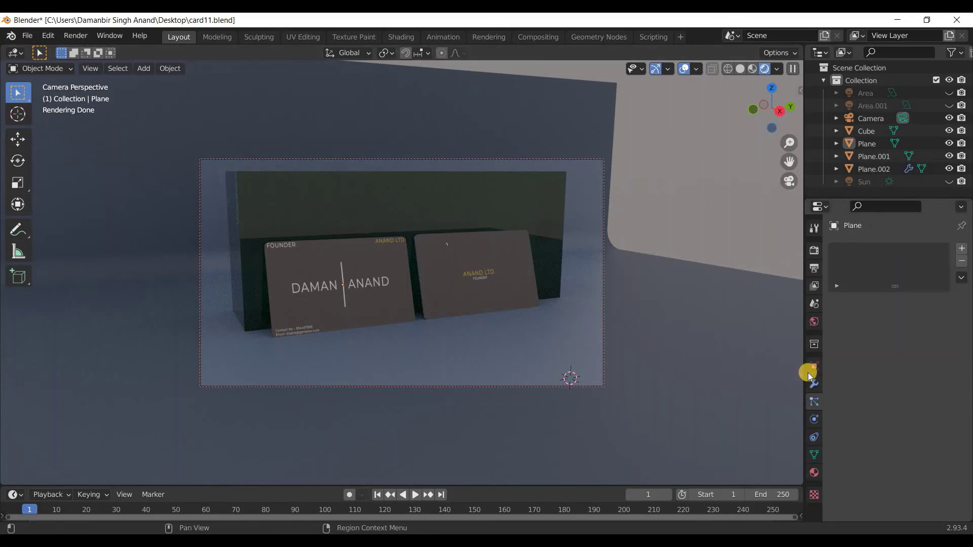
click(814, 384)
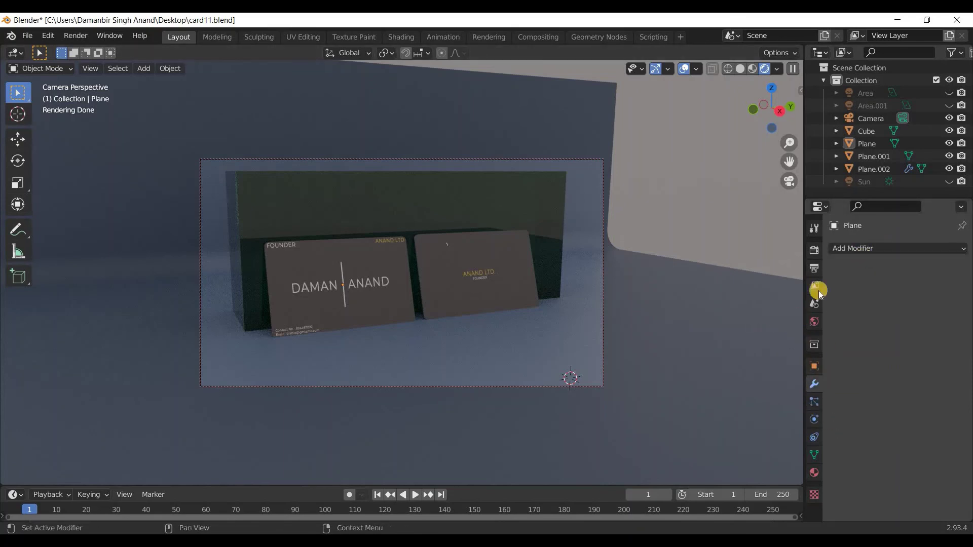
click(813, 362)
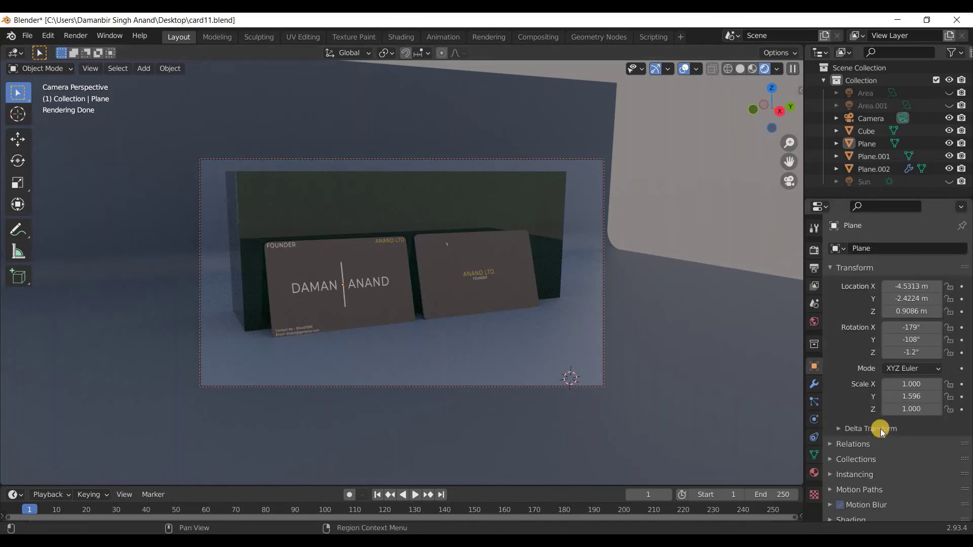
Expand the Plane's viewport display options, then view the World and Collection properties
scroll(827, 441, down, 3)
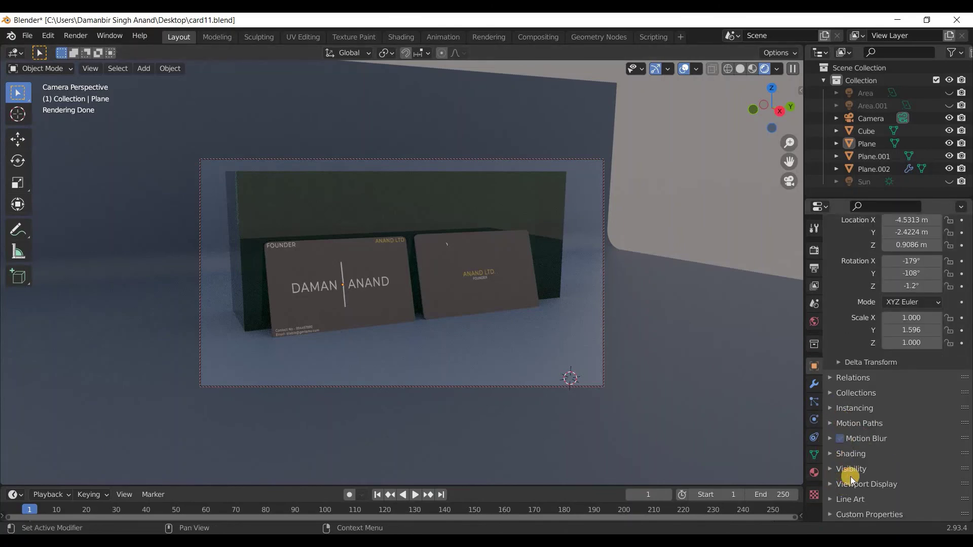
click(831, 484)
scroll(833, 354, down, 5)
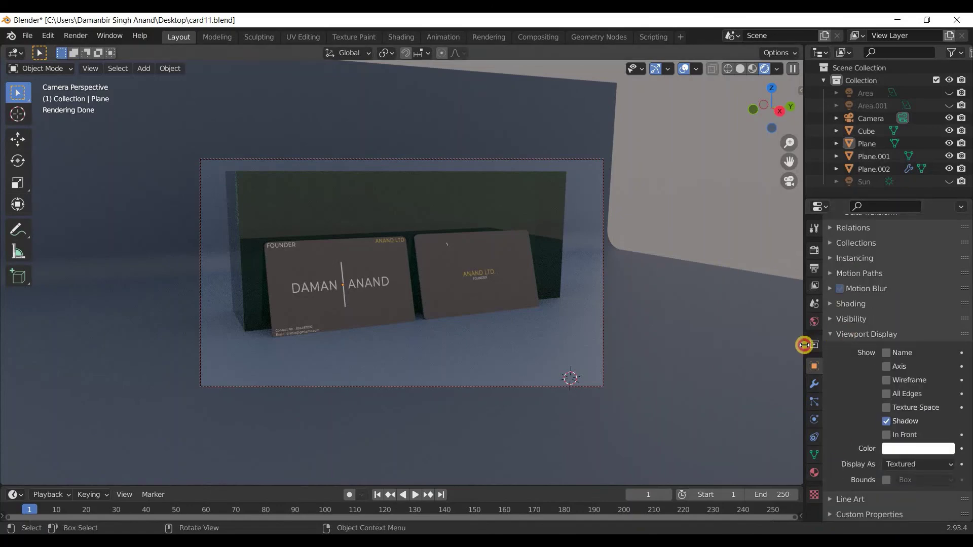
click(814, 321)
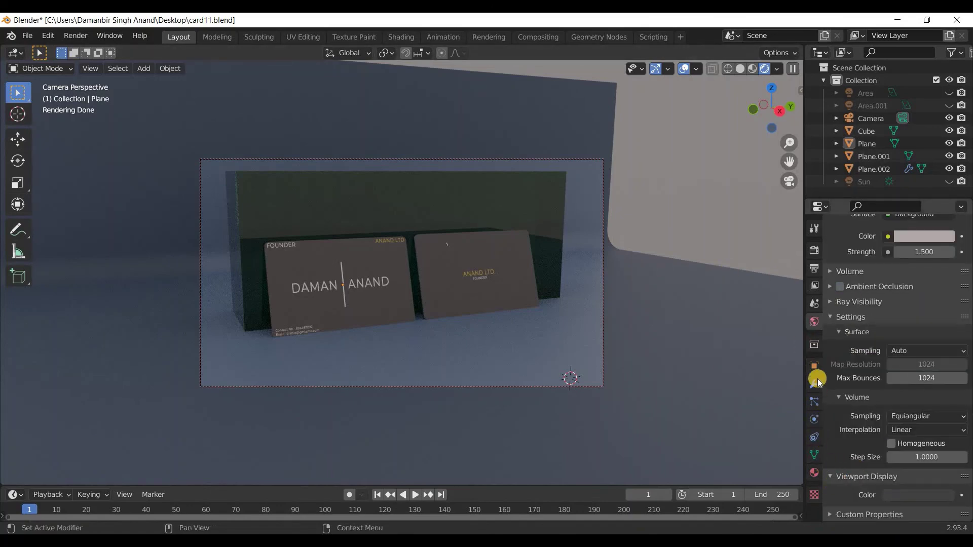
click(814, 344)
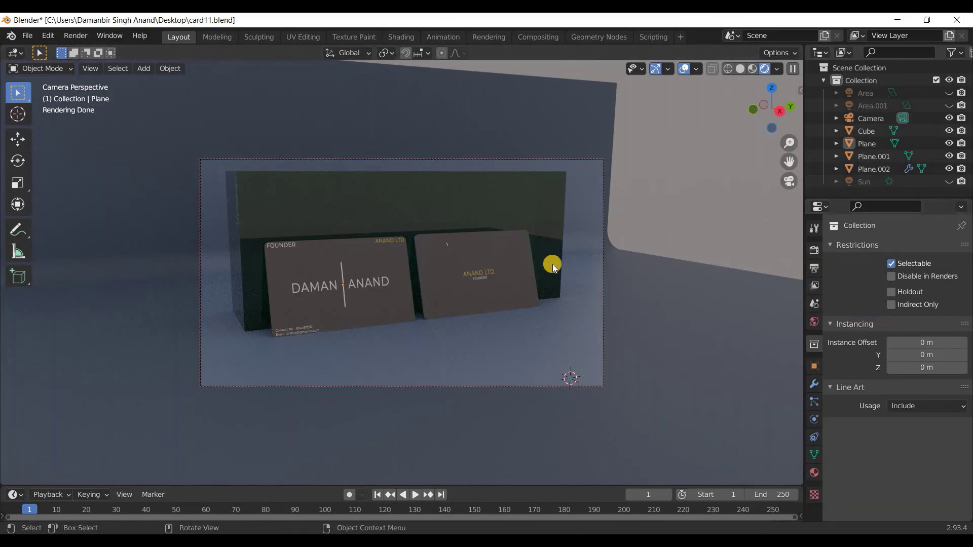
Leave the camera view, orbit around the green box, and use Material Preview shading
click(785, 179)
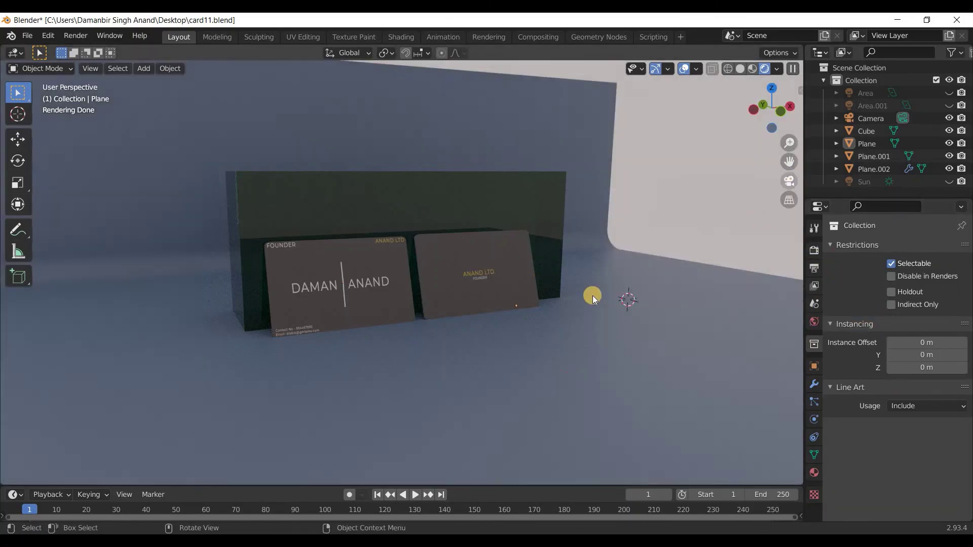
scroll(592, 296, up, 5)
scroll(434, 261, down, 5)
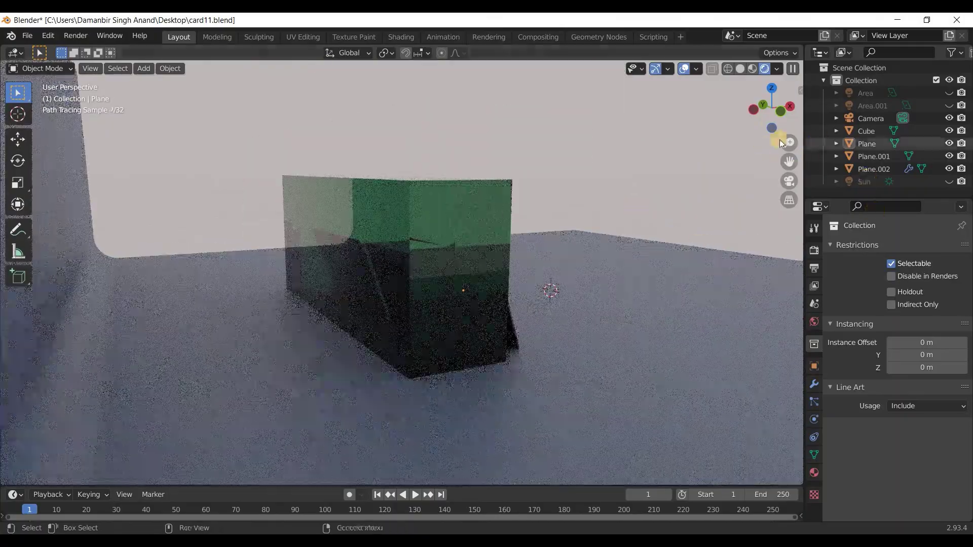
mouse_move(771, 109)
mouse_down()
mouse_move(465, 322)
mouse_move(814, 102)
mouse_up()
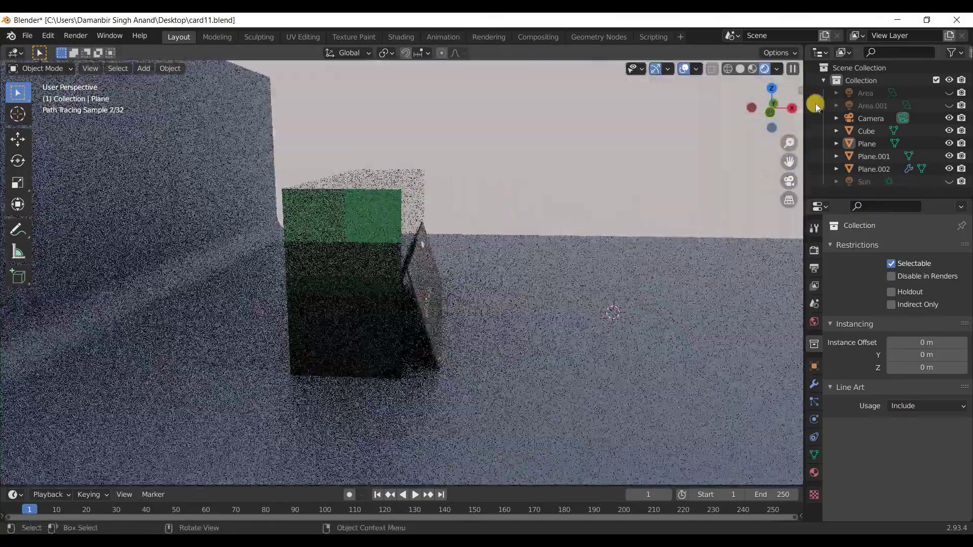
click(752, 69)
mouse_move(694, 107)
middle_down()
mouse_move(111, 182)
mouse_move(562, 296)
middle_up()
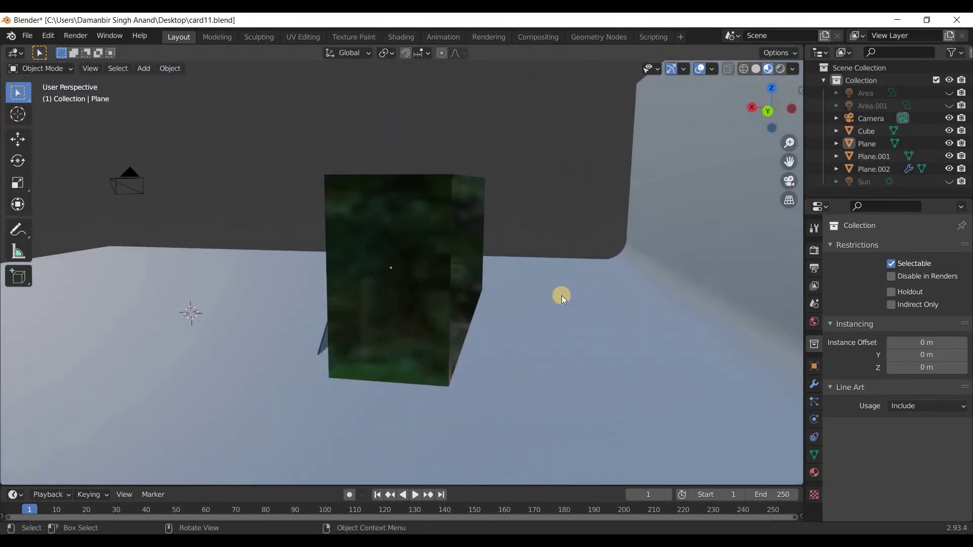
Enable camera depth of field with the front card picked as the focus object
click(814, 419)
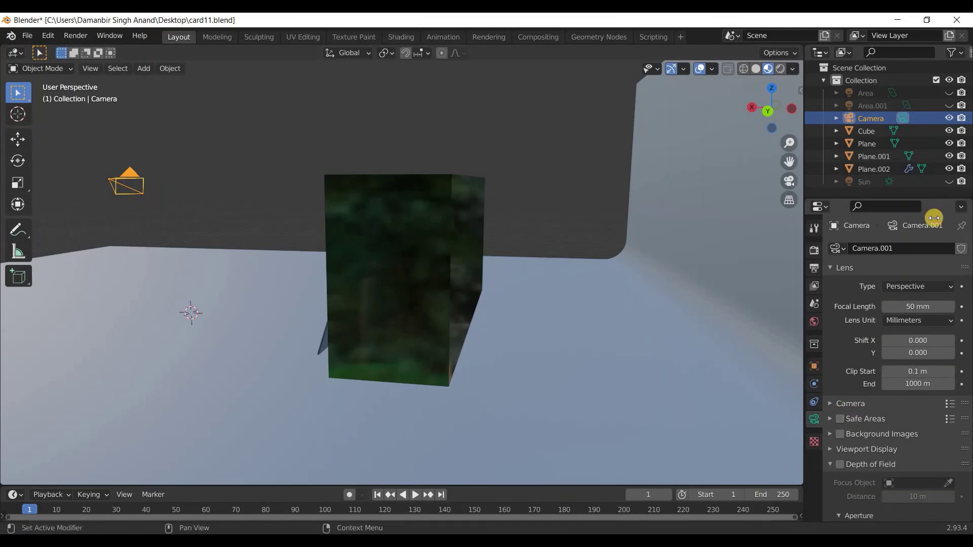
scroll(934, 218, down, 4)
mouse_move(95, 121)
middle_down()
mouse_move(134, 122)
mouse_move(89, 113)
mouse_move(412, 360)
mouse_move(357, 336)
middle_up()
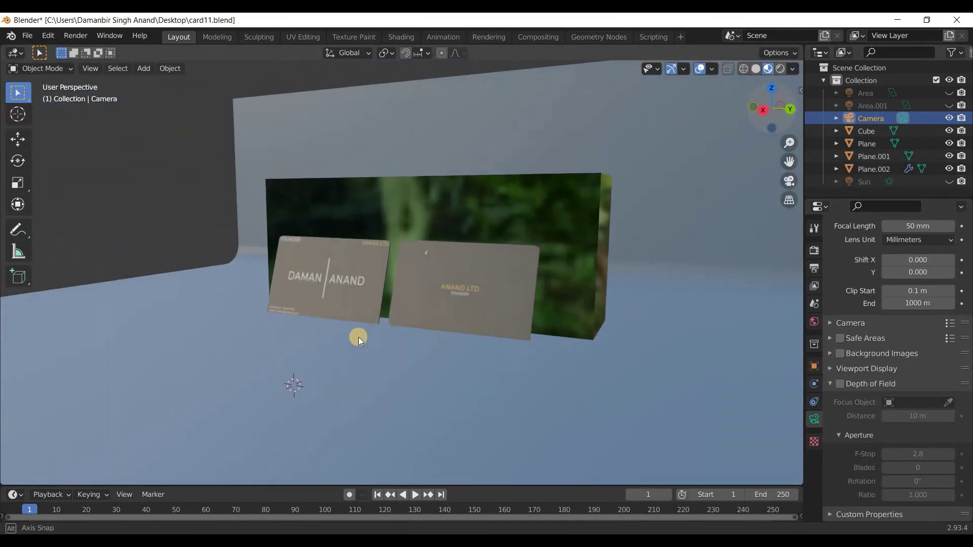
scroll(722, 415, down, 3)
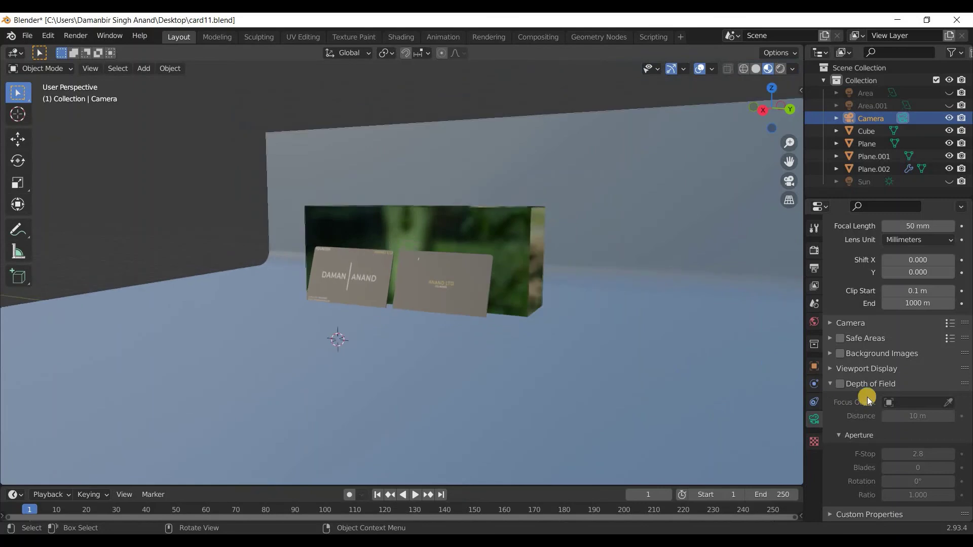
click(840, 384)
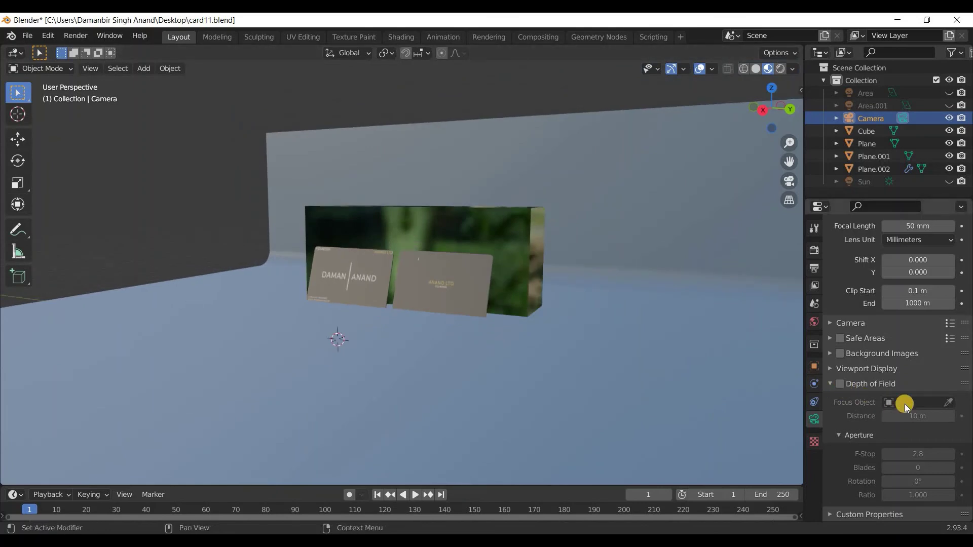
click(947, 400)
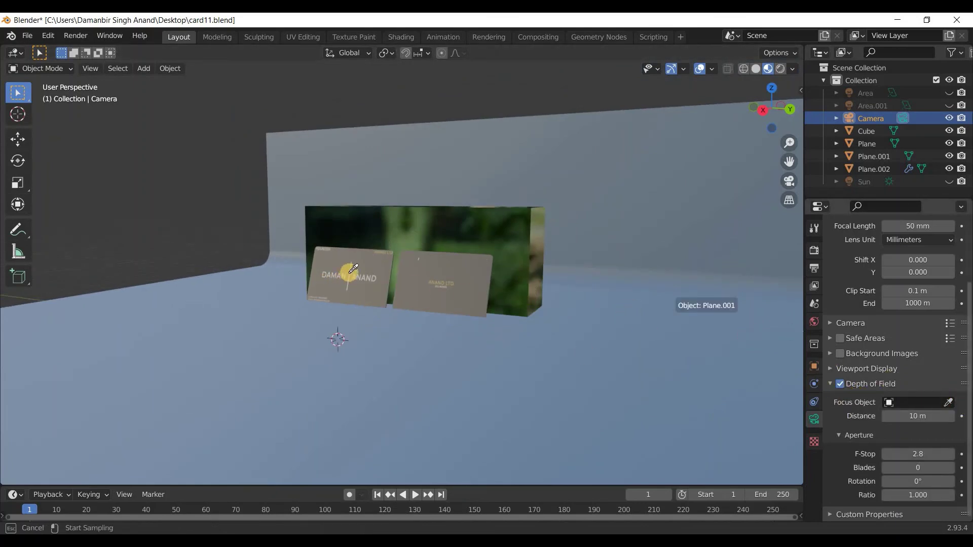
click(610, 282)
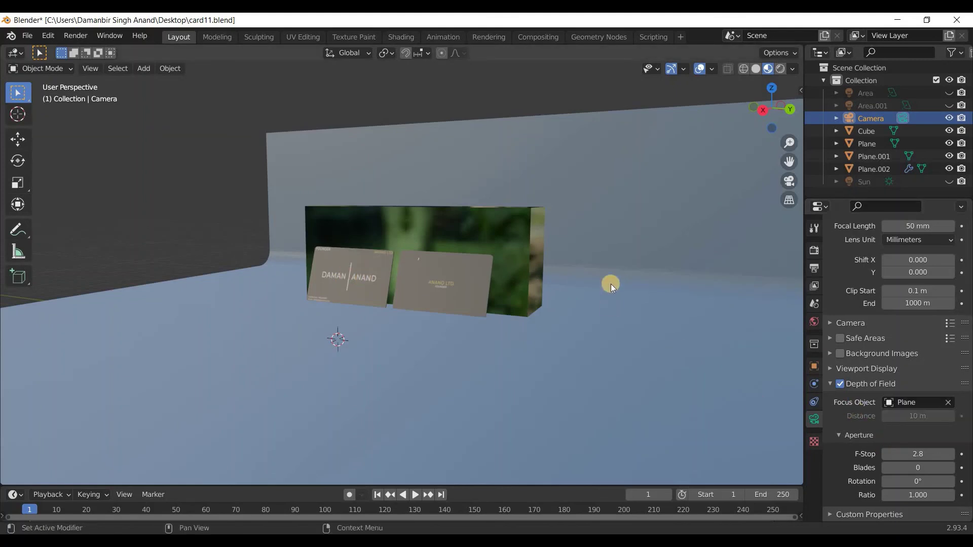
Look through the camera in Rendered shading and set the F-Stop to 3.1
key(KP_0)
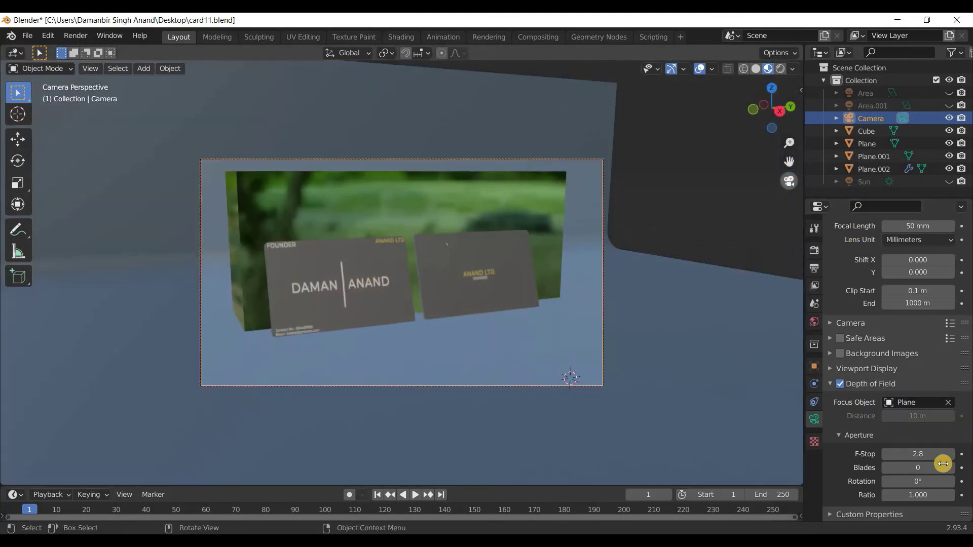
key(z)
key(KP_8)
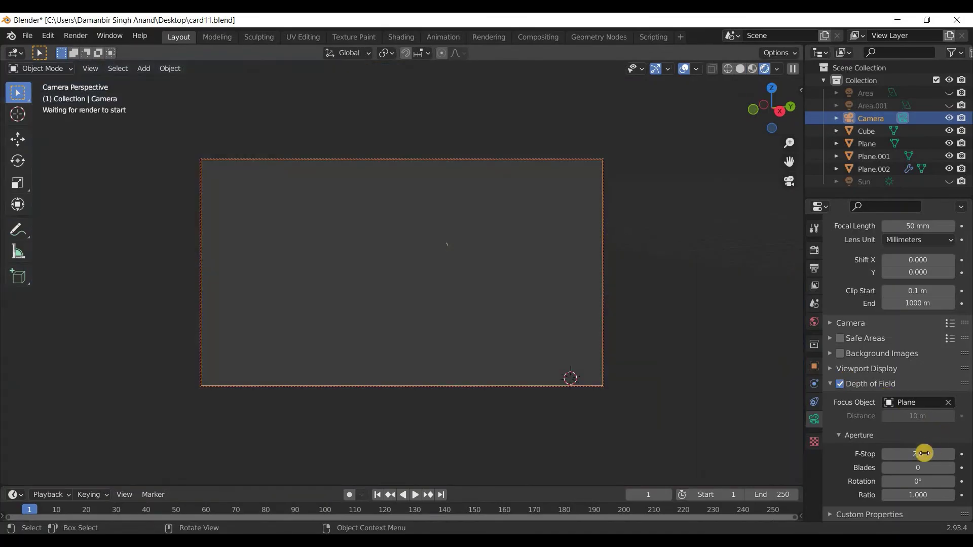
drag(932, 455, 937, 456)
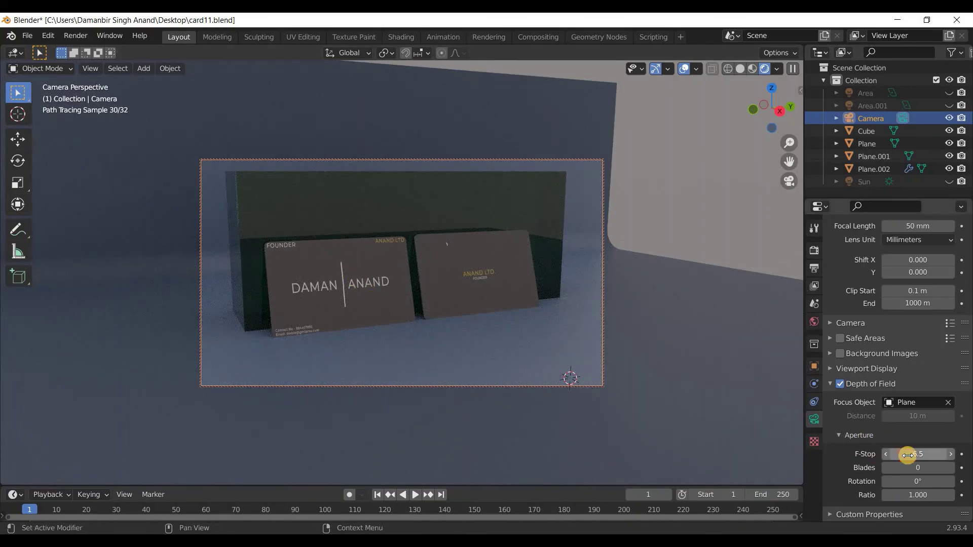
drag(904, 454, 890, 452)
drag(607, 405, 582, 385)
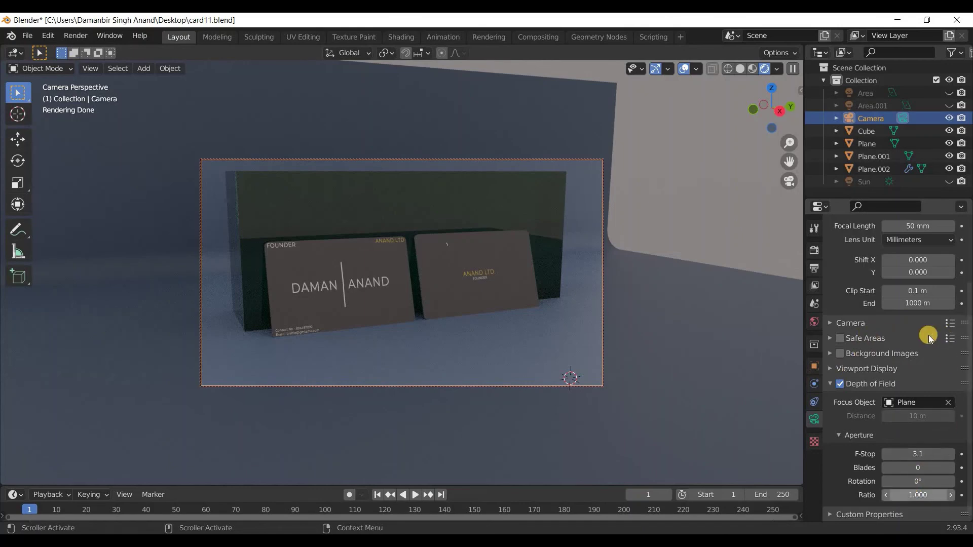
scroll(898, 426, up, 3)
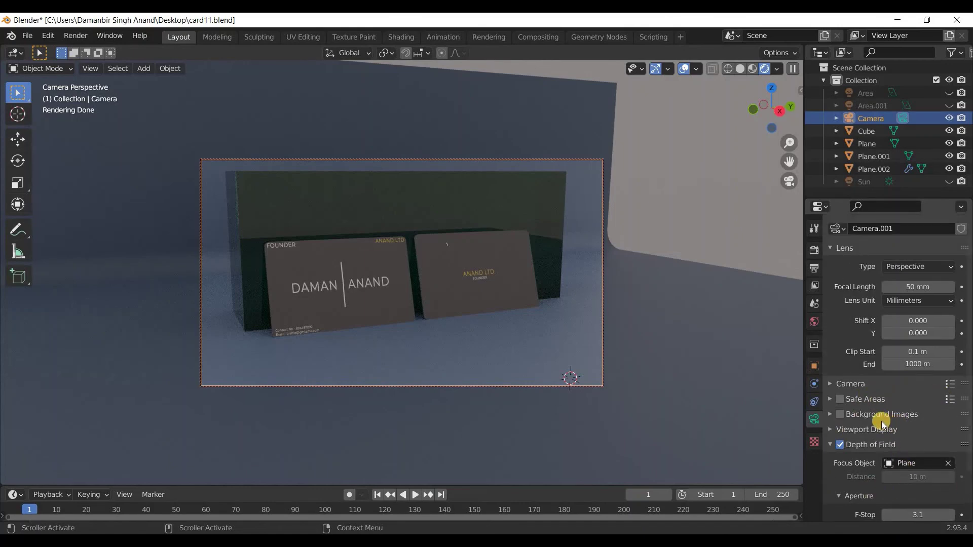
scroll(951, 322, up, 1)
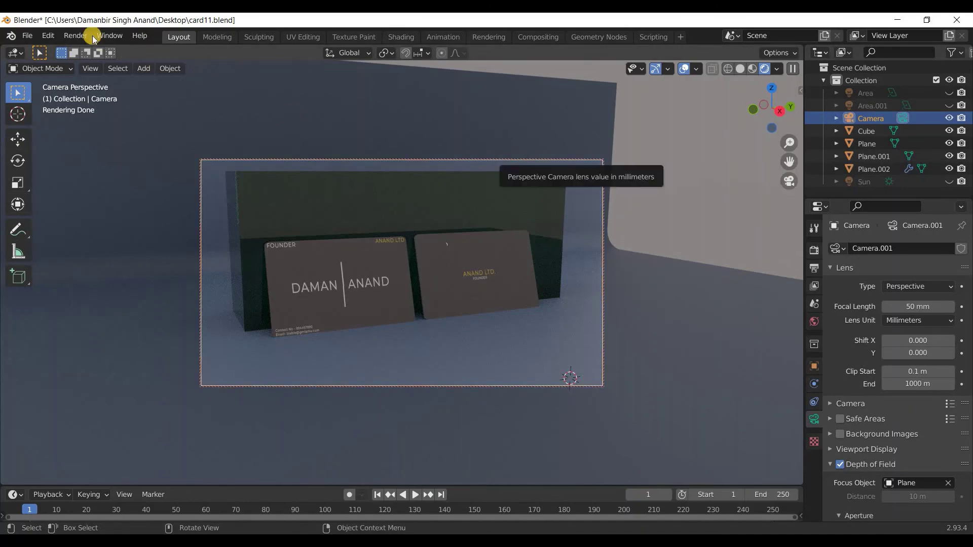
click(73, 37)
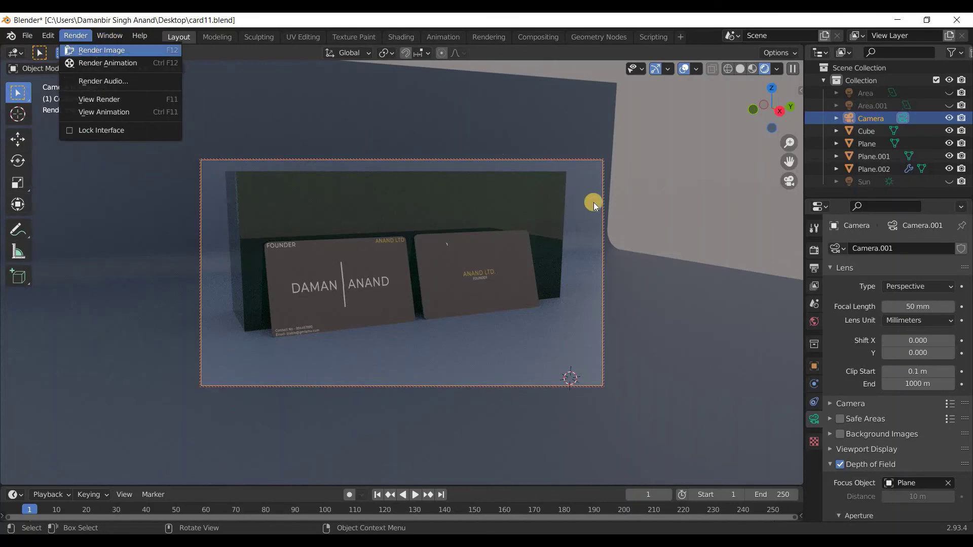
click(96, 50)
scroll(479, 254, down, 2)
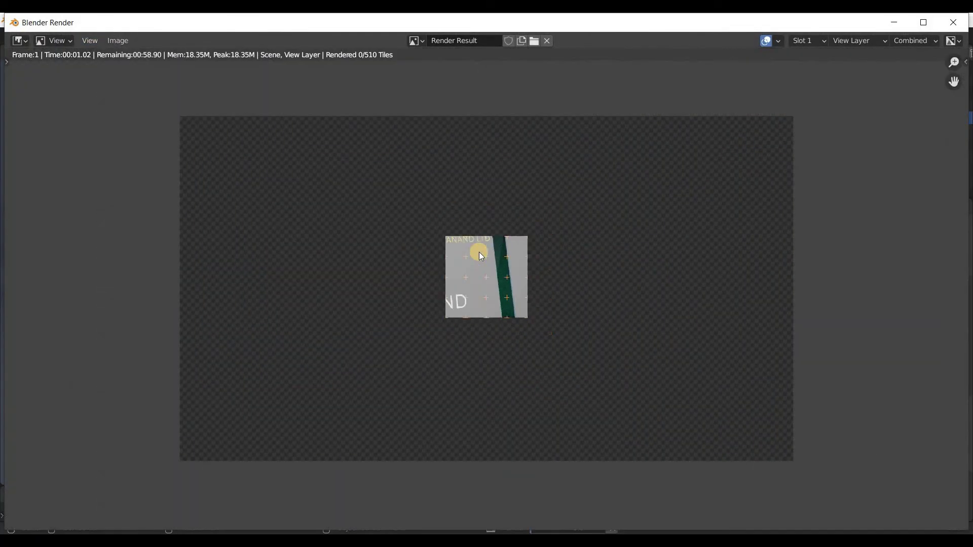
scroll(479, 243, up, 1)
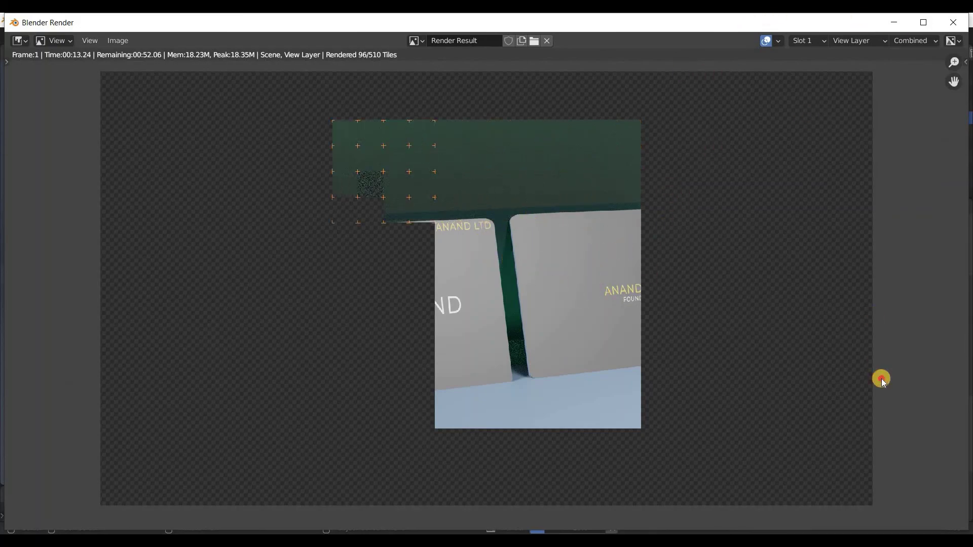
mouse_move(770, 22)
mouse_down()
mouse_move(790, 127)
mouse_move(751, 37)
mouse_up()
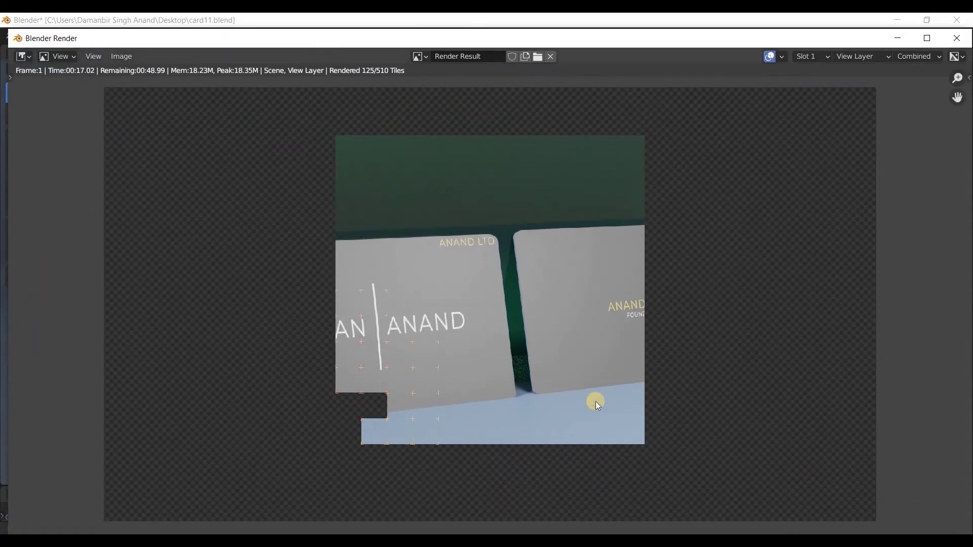
scroll(592, 385, down, 1)
scroll(637, 379, up, 1)
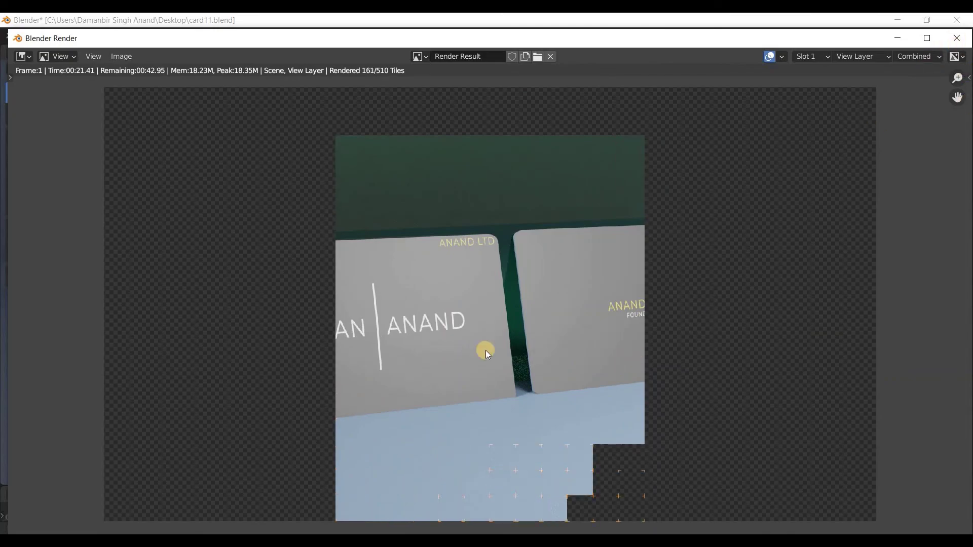
key(Escape)
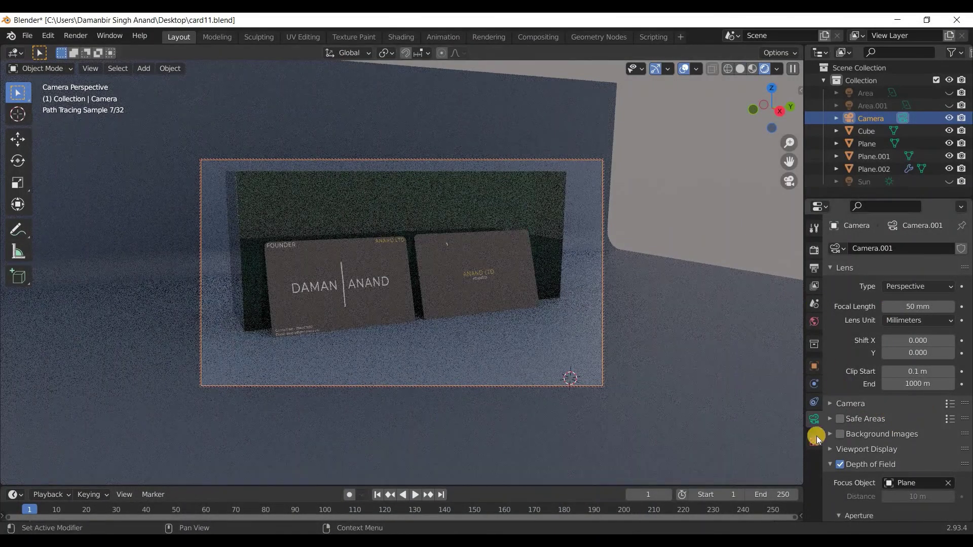
Delete the Area.001, Area and Sun lights from the scene
click(503, 278)
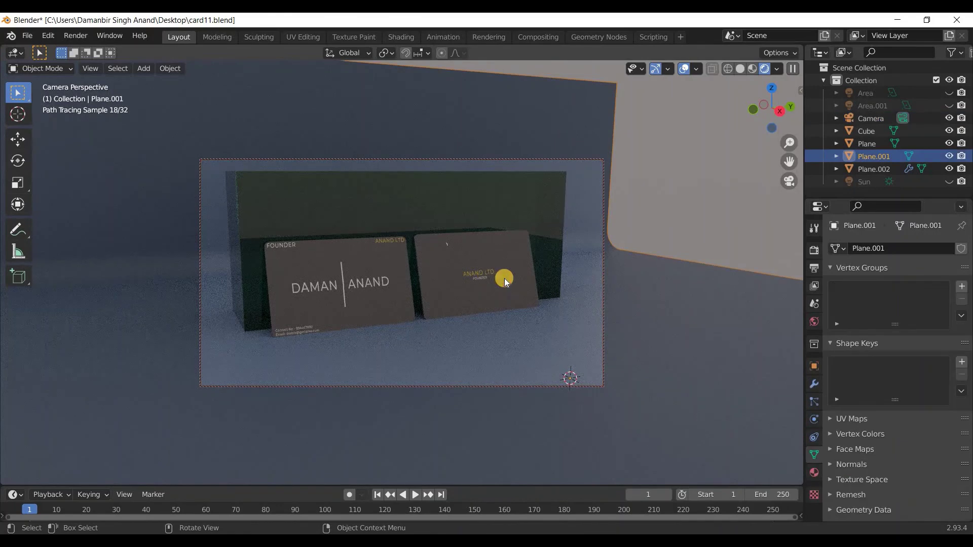
click(872, 169)
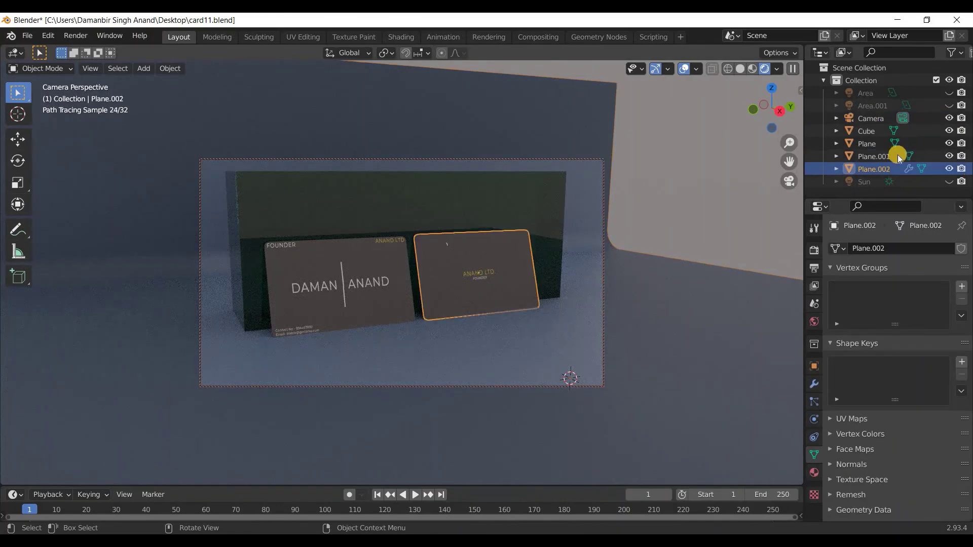
click(883, 112)
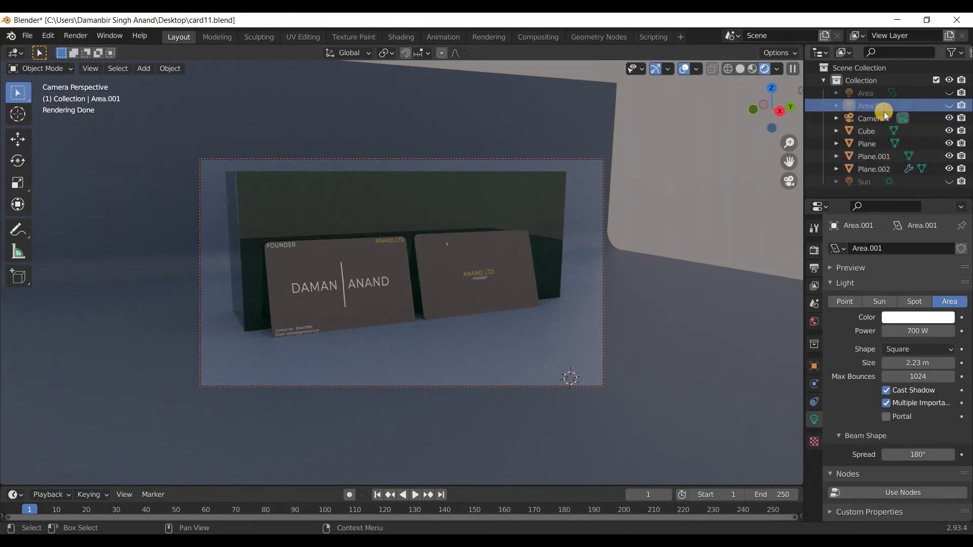
key(Delete)
click(874, 157)
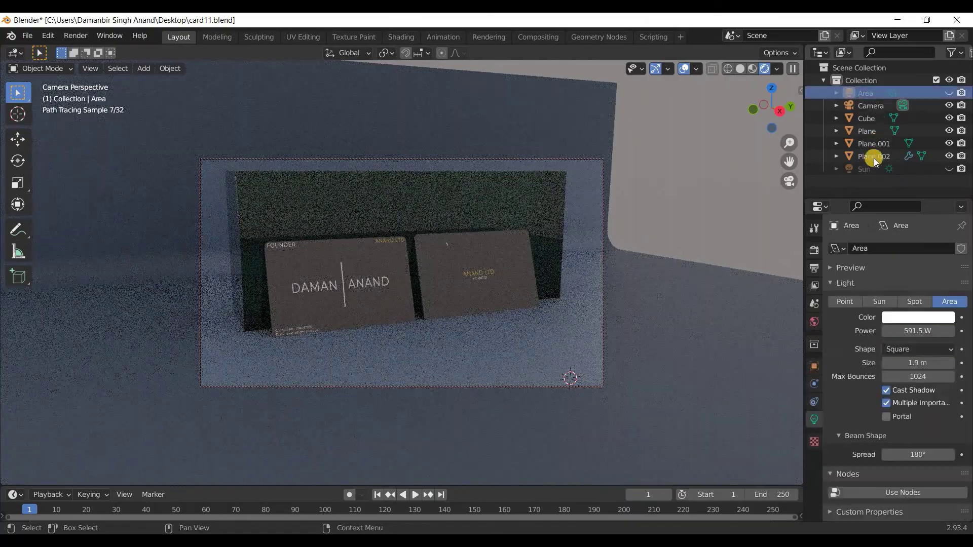
key(Delete)
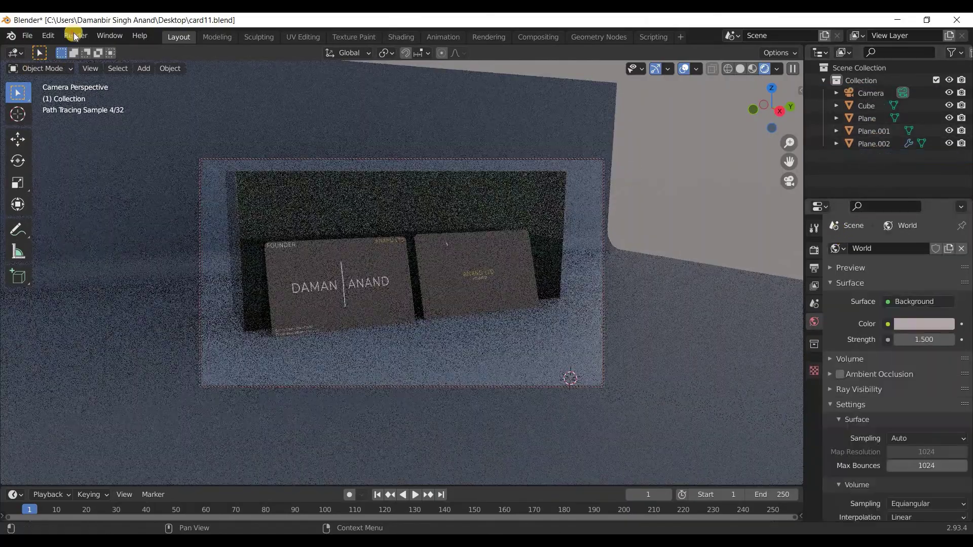
Start a Render Image of the camera view, then close the render window
click(75, 35)
key(Down)
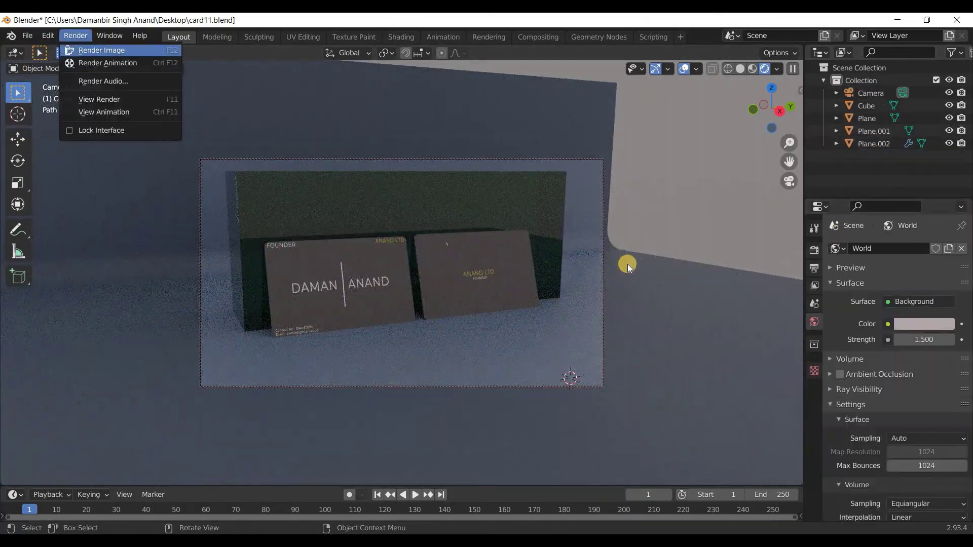
key(Return)
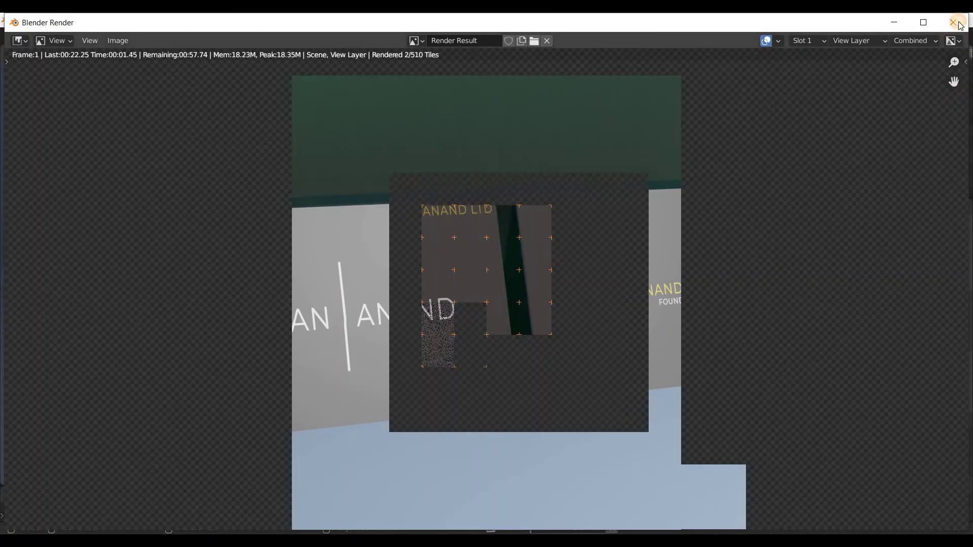
click(953, 22)
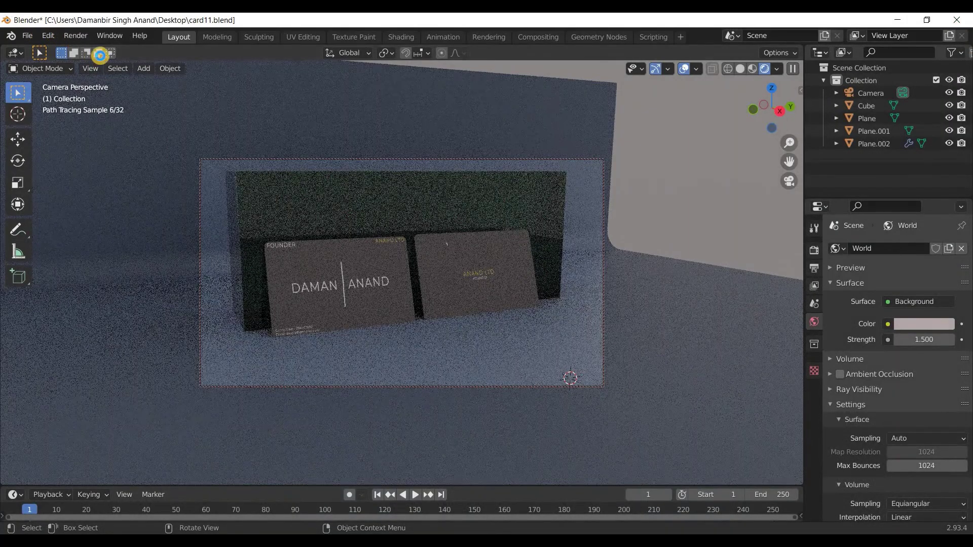
click(75, 35)
Launch Render Image to render the cards and green box without the deleted lights
click(101, 48)
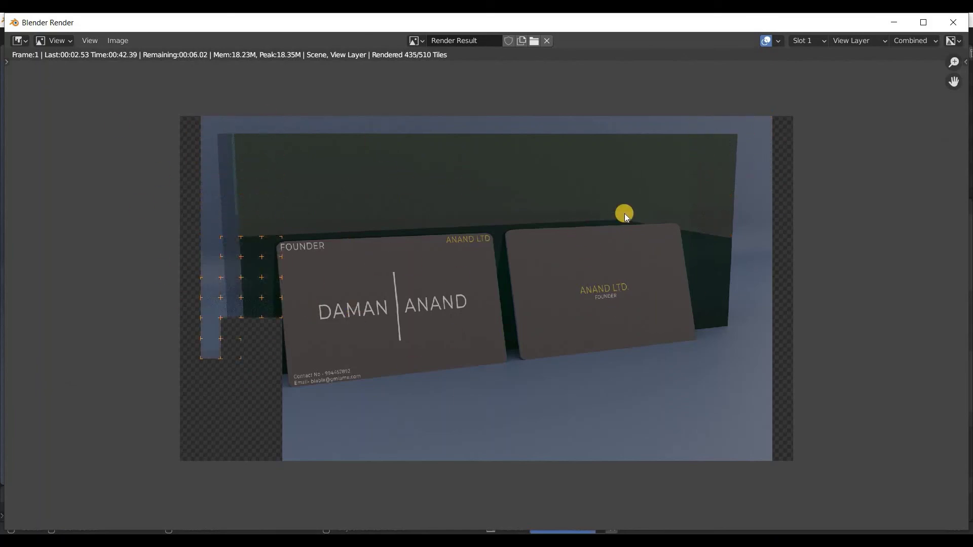
Cancel the accidentally opened Open Image browser while the 510-tile render finishes
click(530, 38)
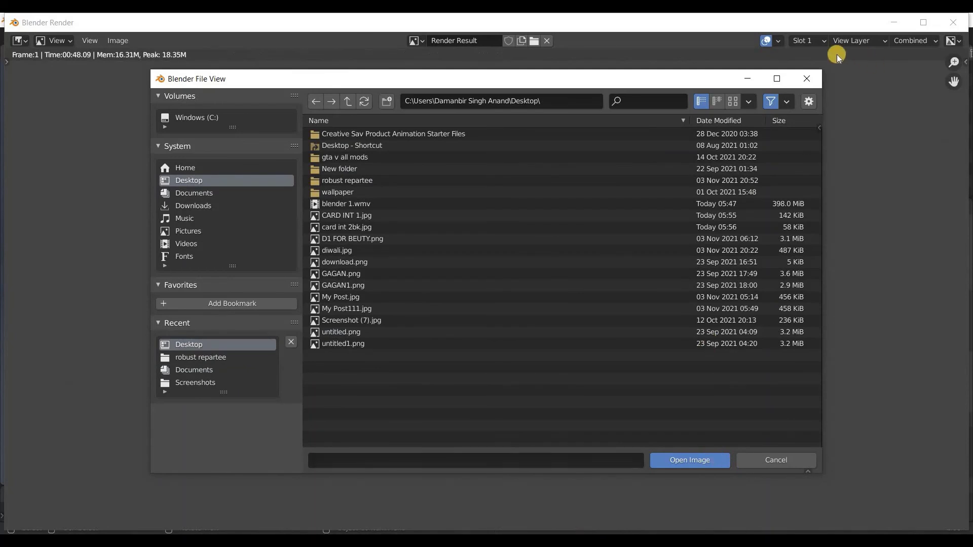
click(664, 459)
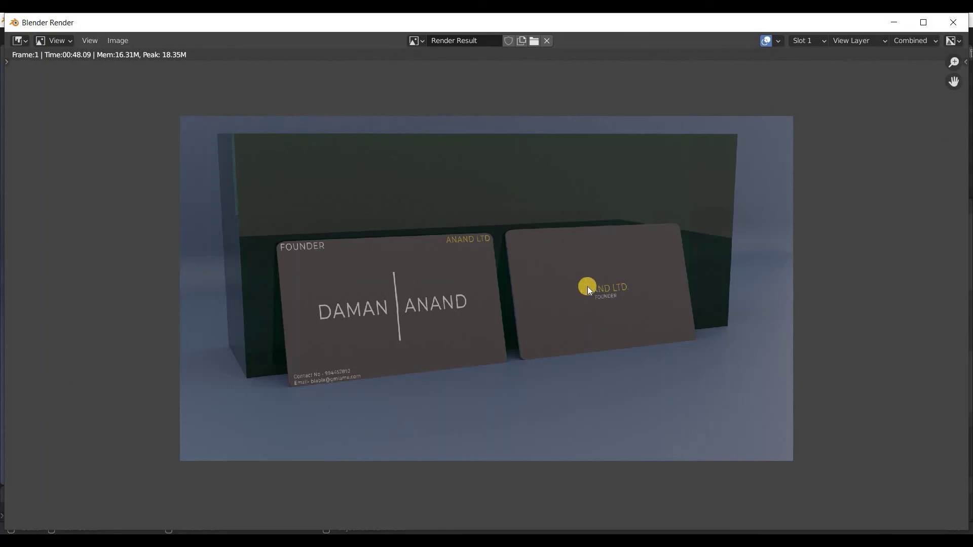
scroll(509, 337, up, 6)
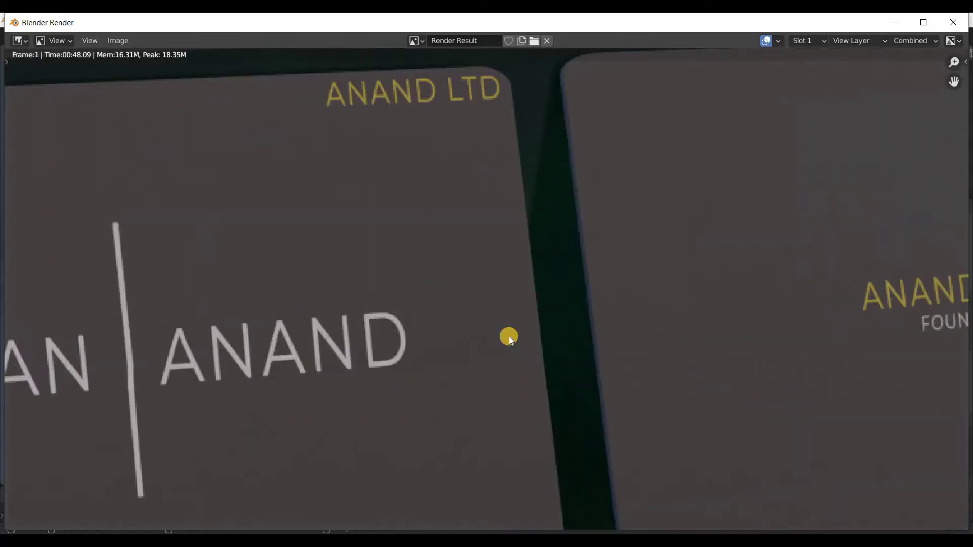
scroll(396, 195, down, 1)
scroll(241, 170, down, 1)
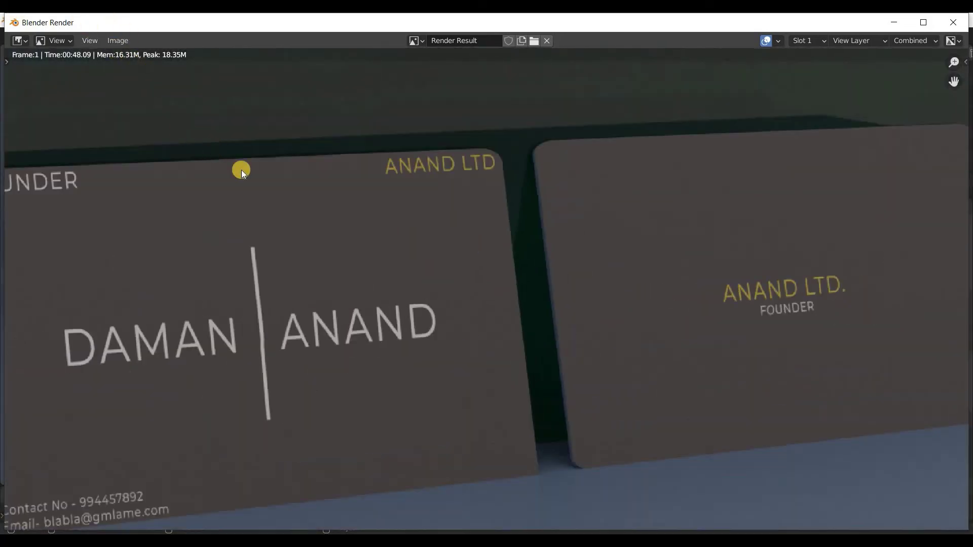
scroll(507, 223, down, 1)
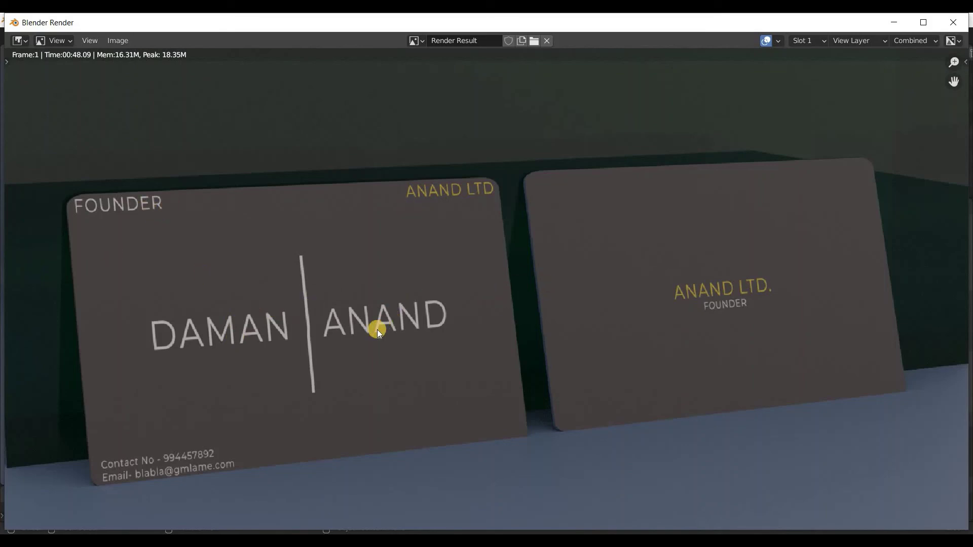
scroll(377, 329, up, 6)
scroll(366, 321, up, 1)
scroll(354, 319, down, 1)
scroll(354, 320, up, 1)
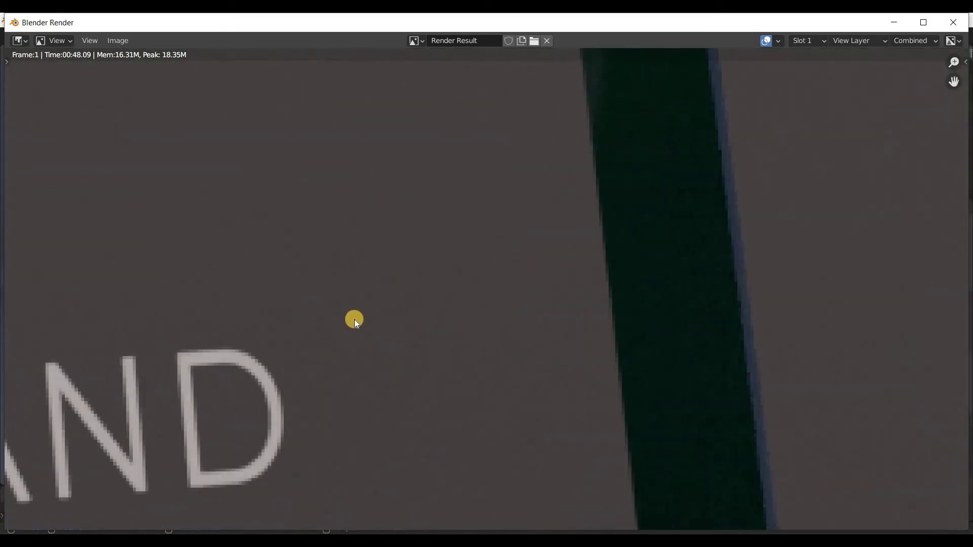
scroll(353, 311, down, 1)
scroll(350, 305, down, 5)
scroll(354, 303, down, 2)
scroll(345, 302, up, 1)
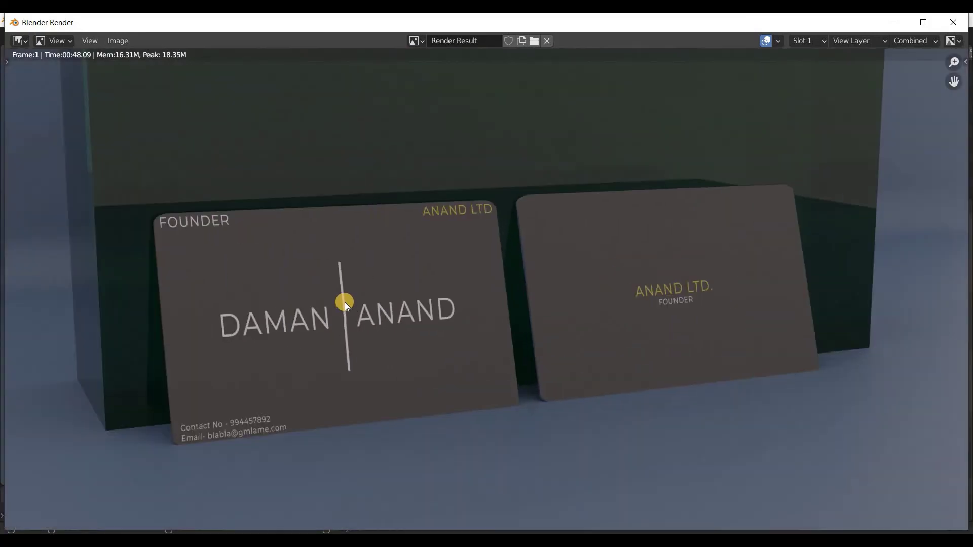
scroll(348, 302, down, 1)
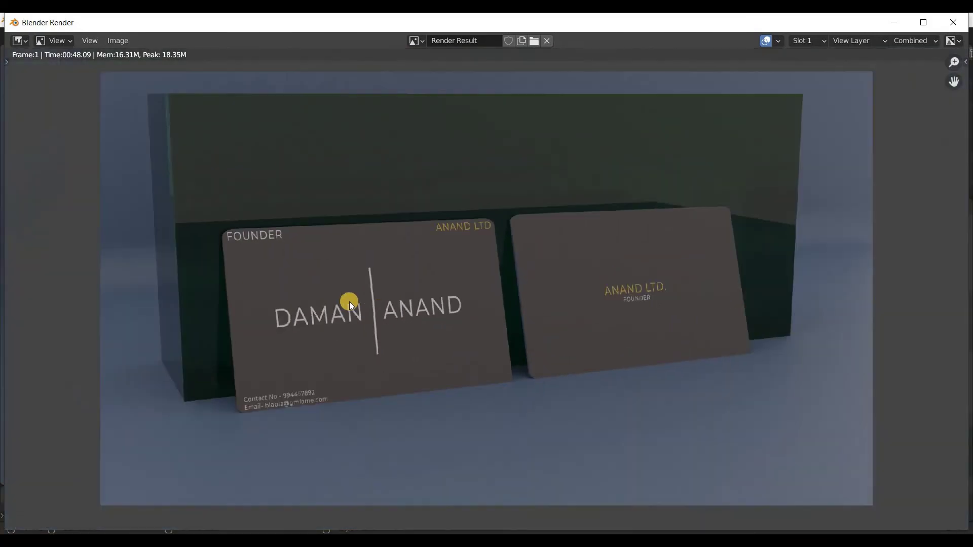
scroll(348, 302, up, 1)
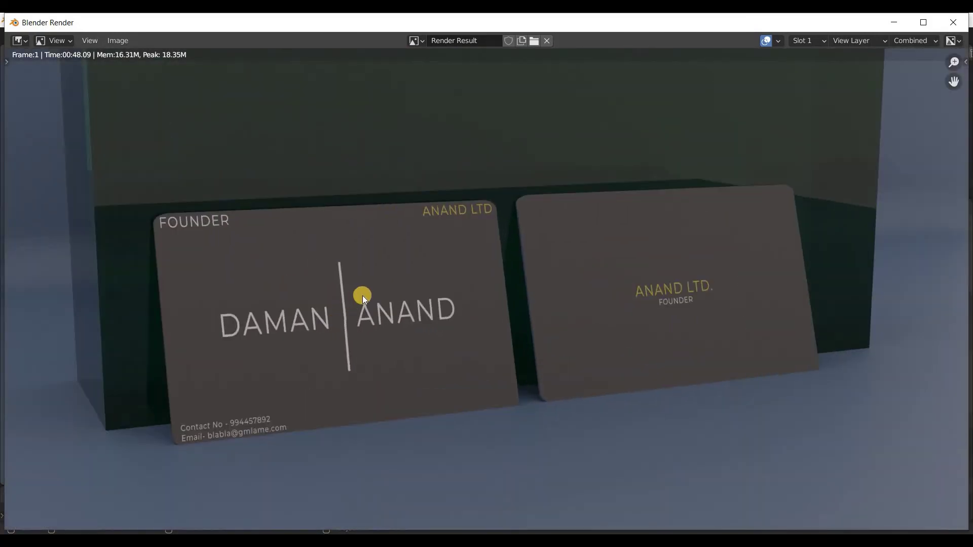